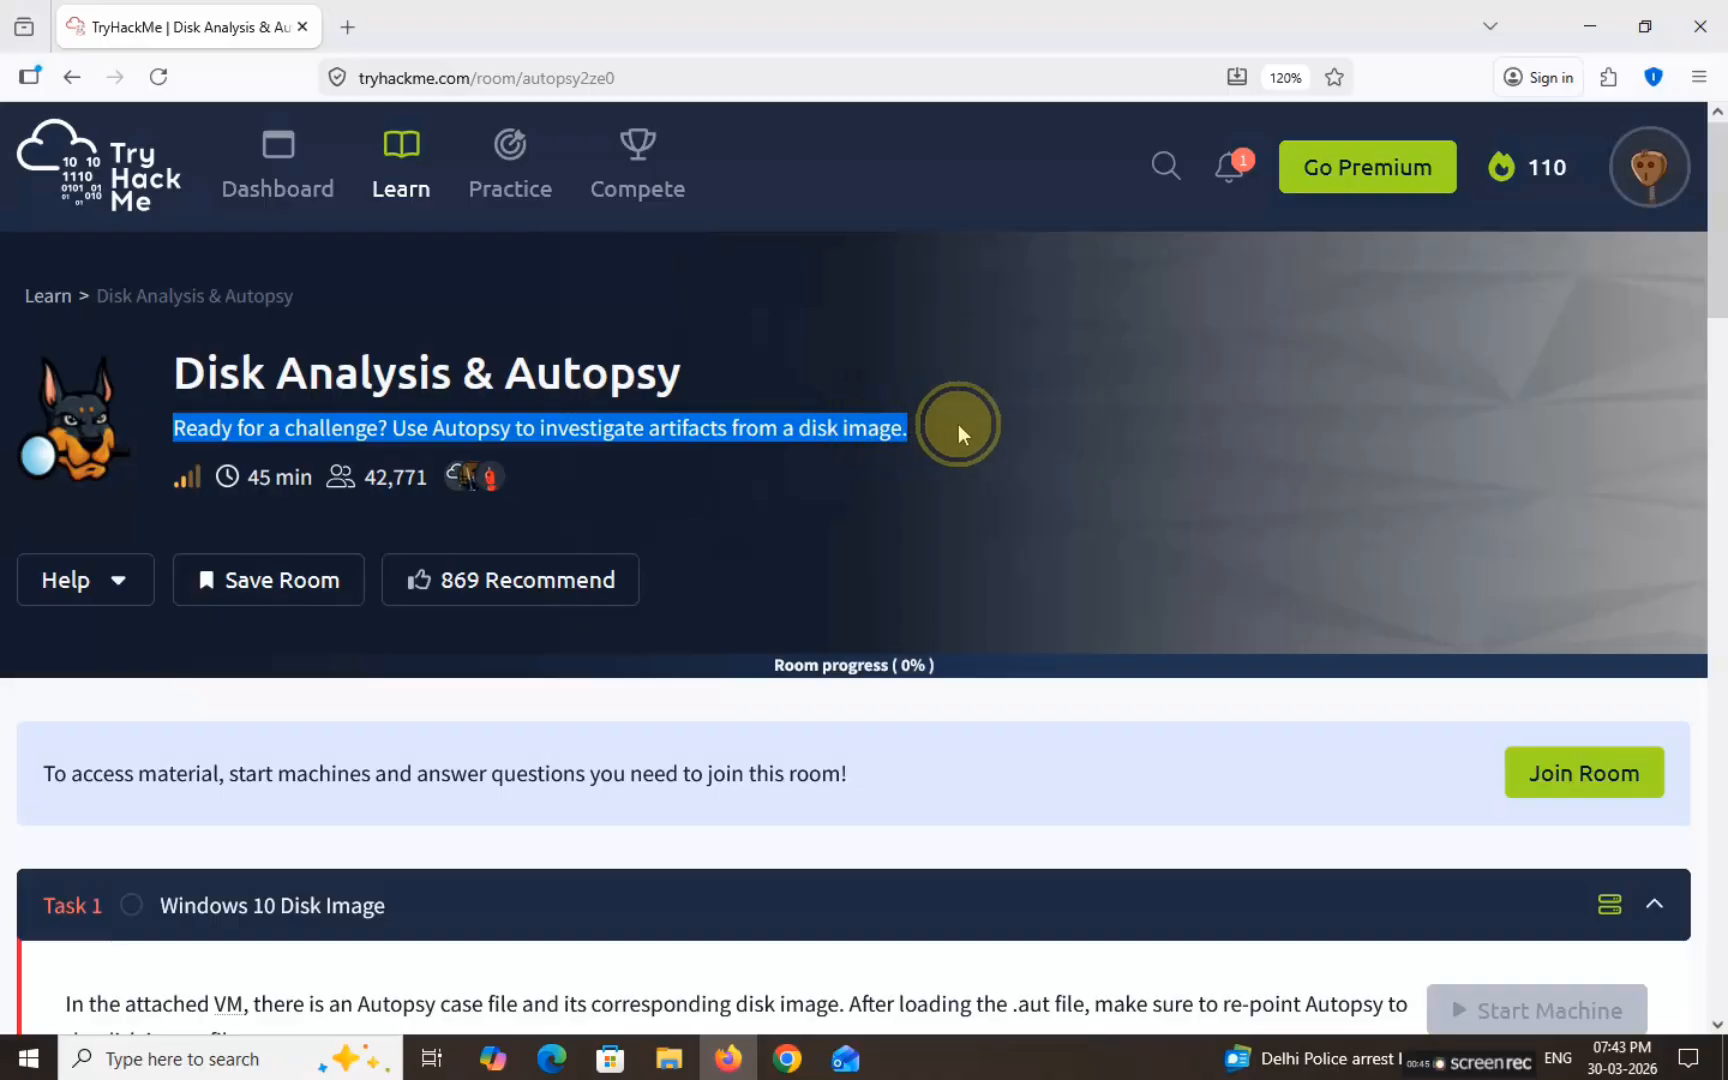
Step: Start the BTAUTOPSY2 machine, open it in a full-screen tab and close the split view
{"action": "left_click", "coordinate": [867, 474]}
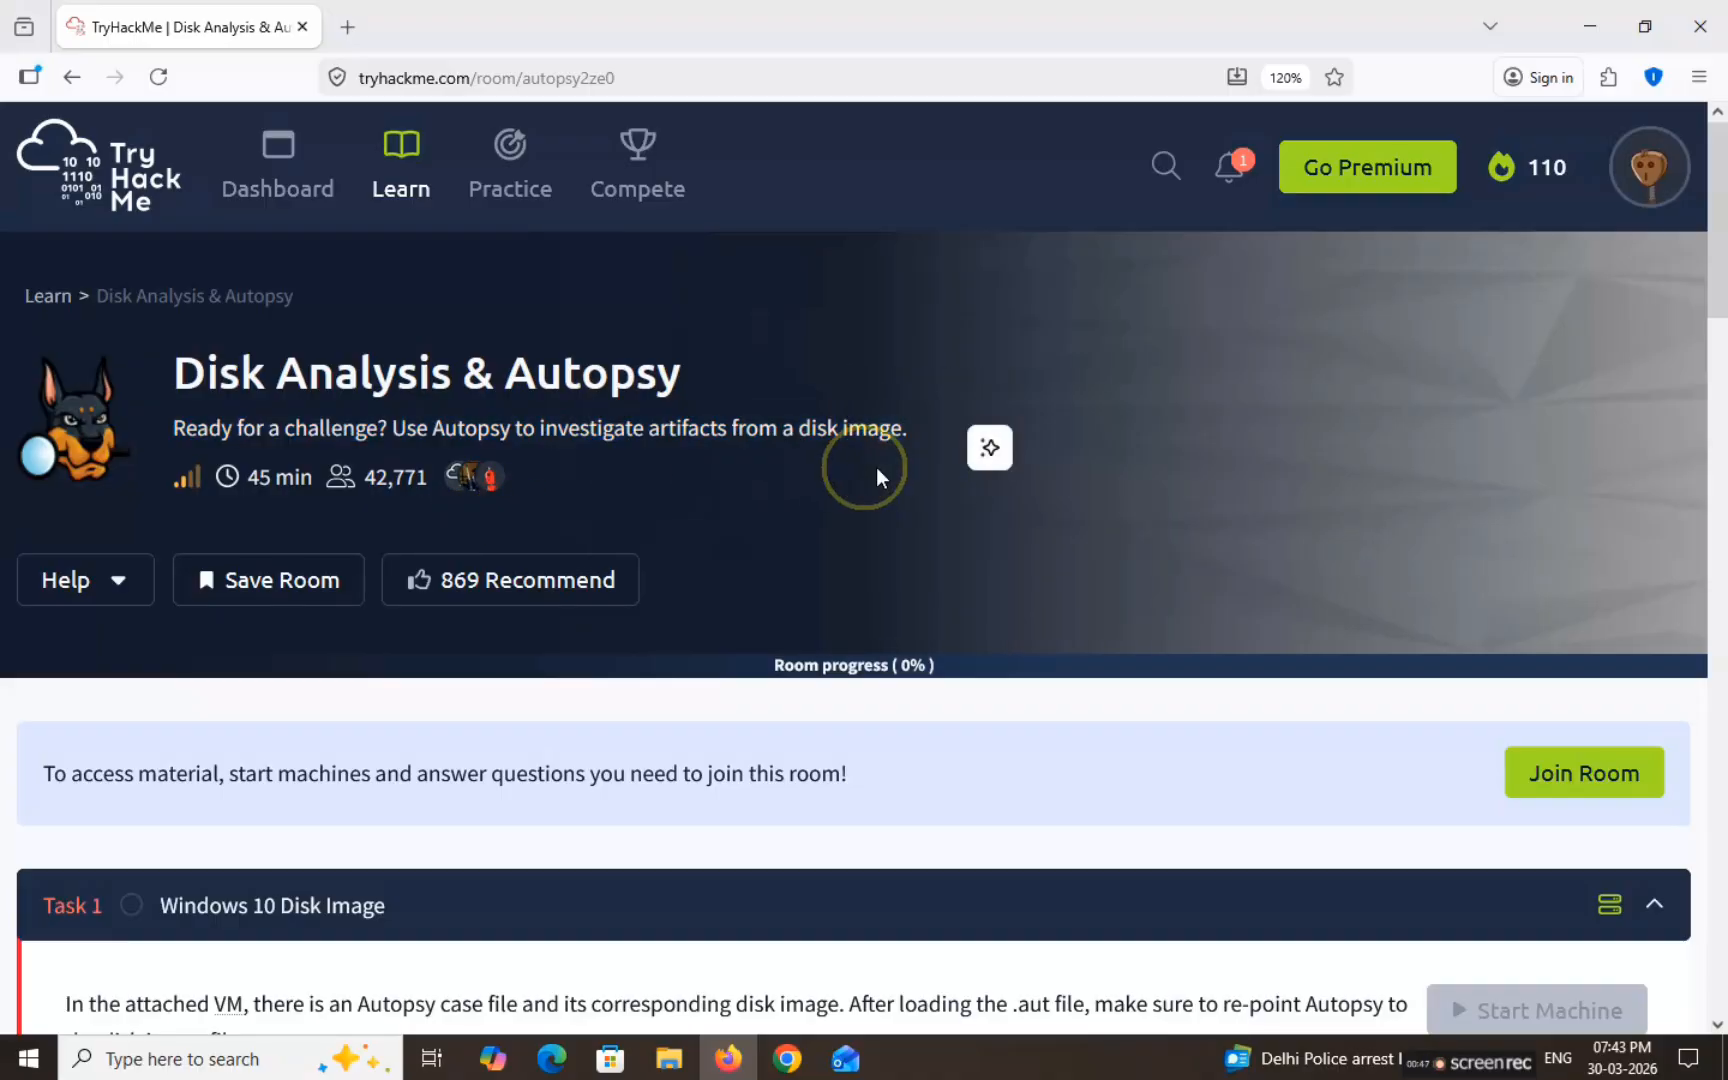
{"action": "scroll", "coordinate": [1014, 629], "scroll_direction": "down", "scroll_amount": 6}
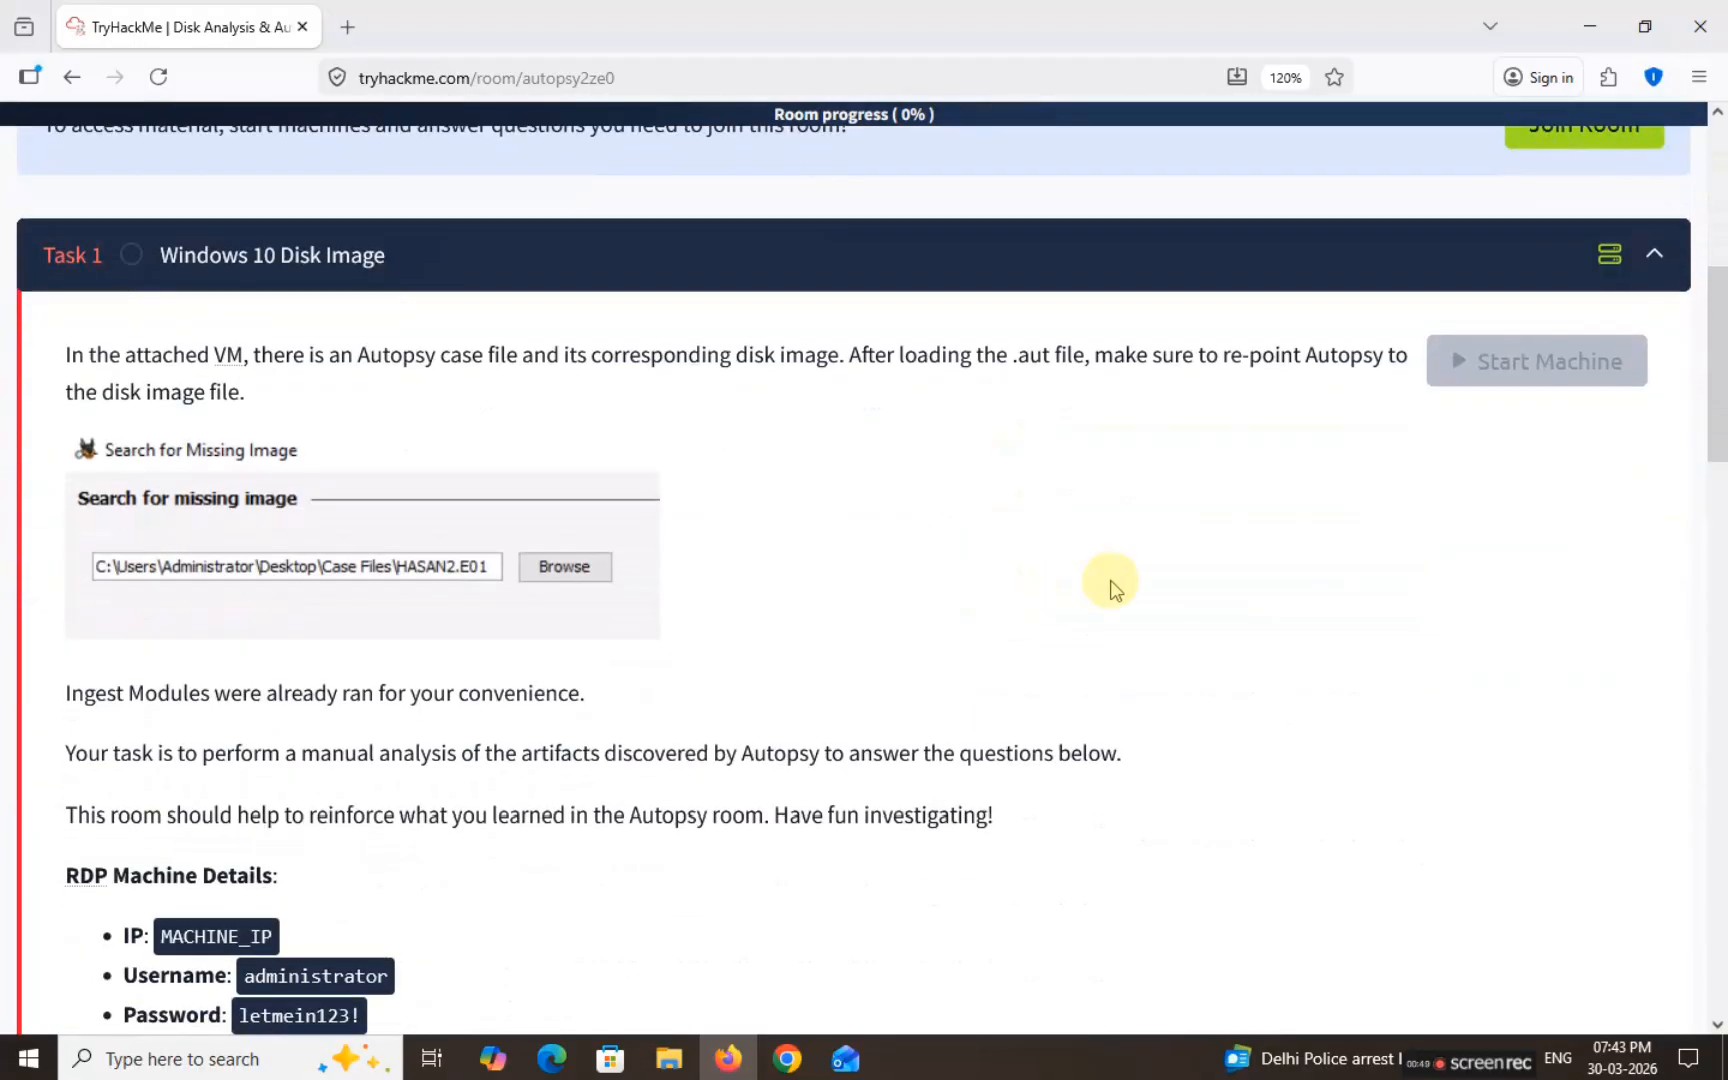
{"action": "left_click", "coordinate": [1540, 361]}
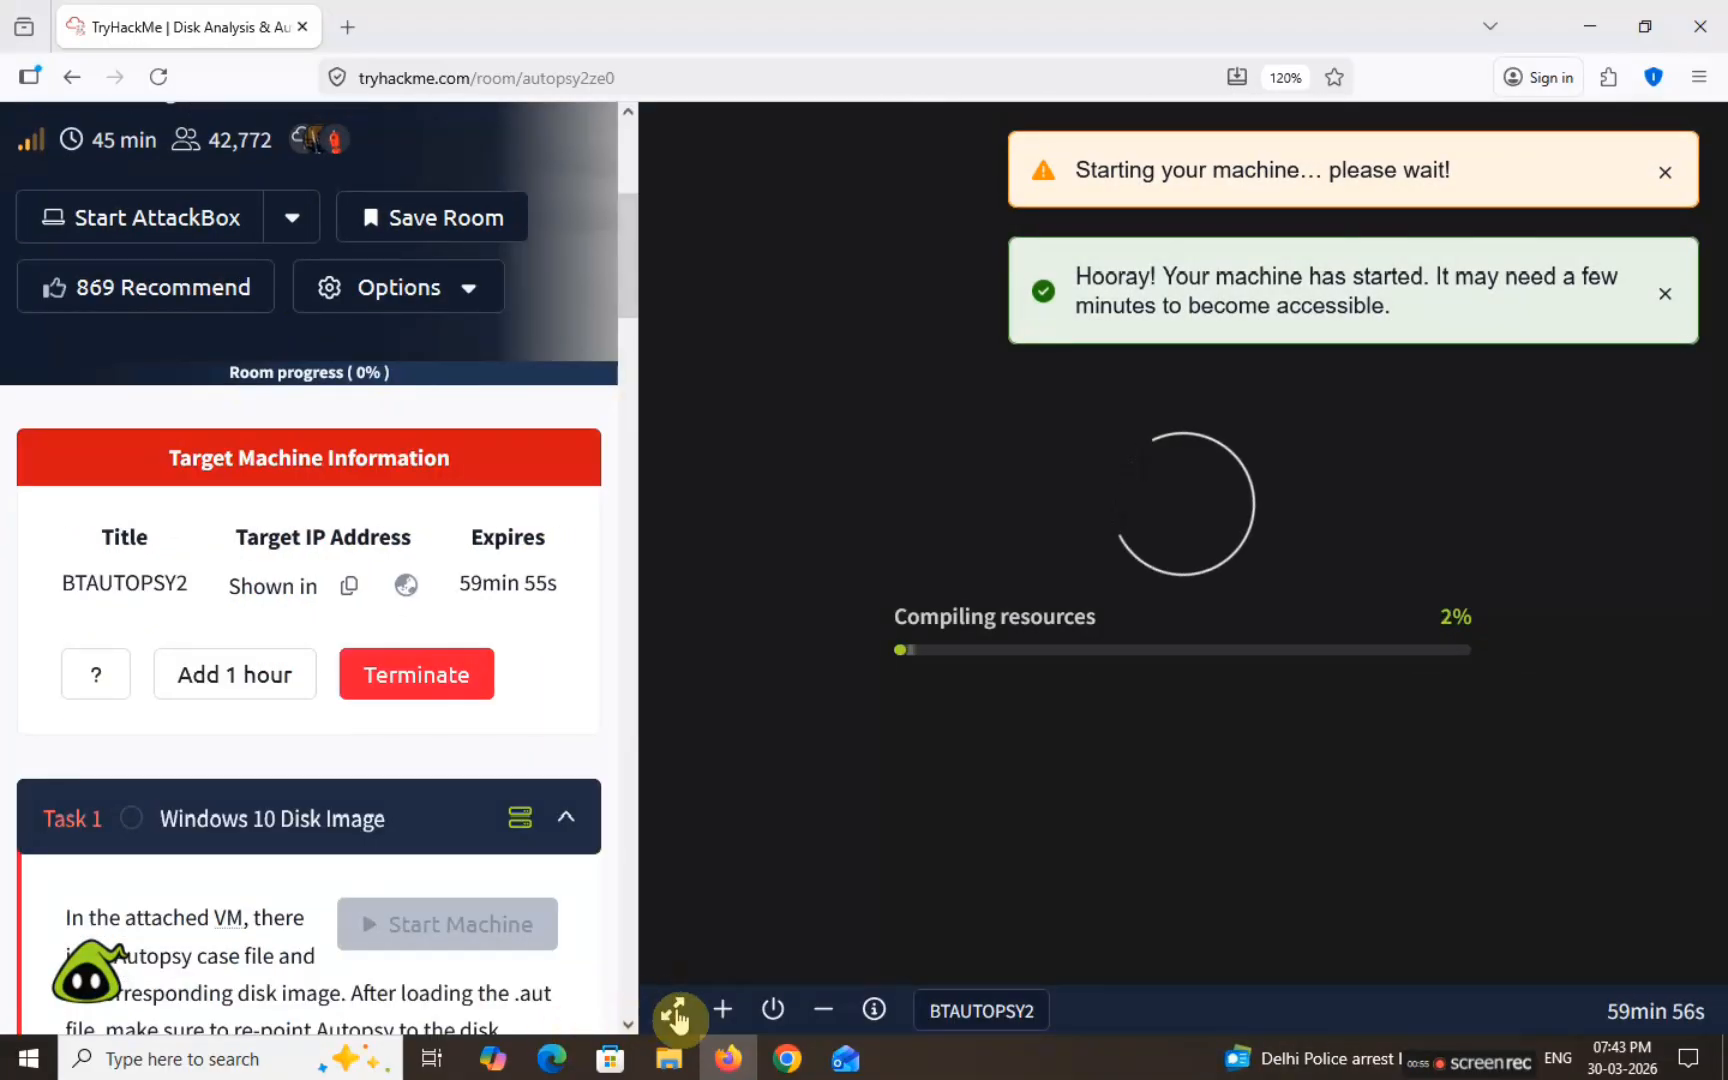
{"action": "left_click", "coordinate": [675, 1014]}
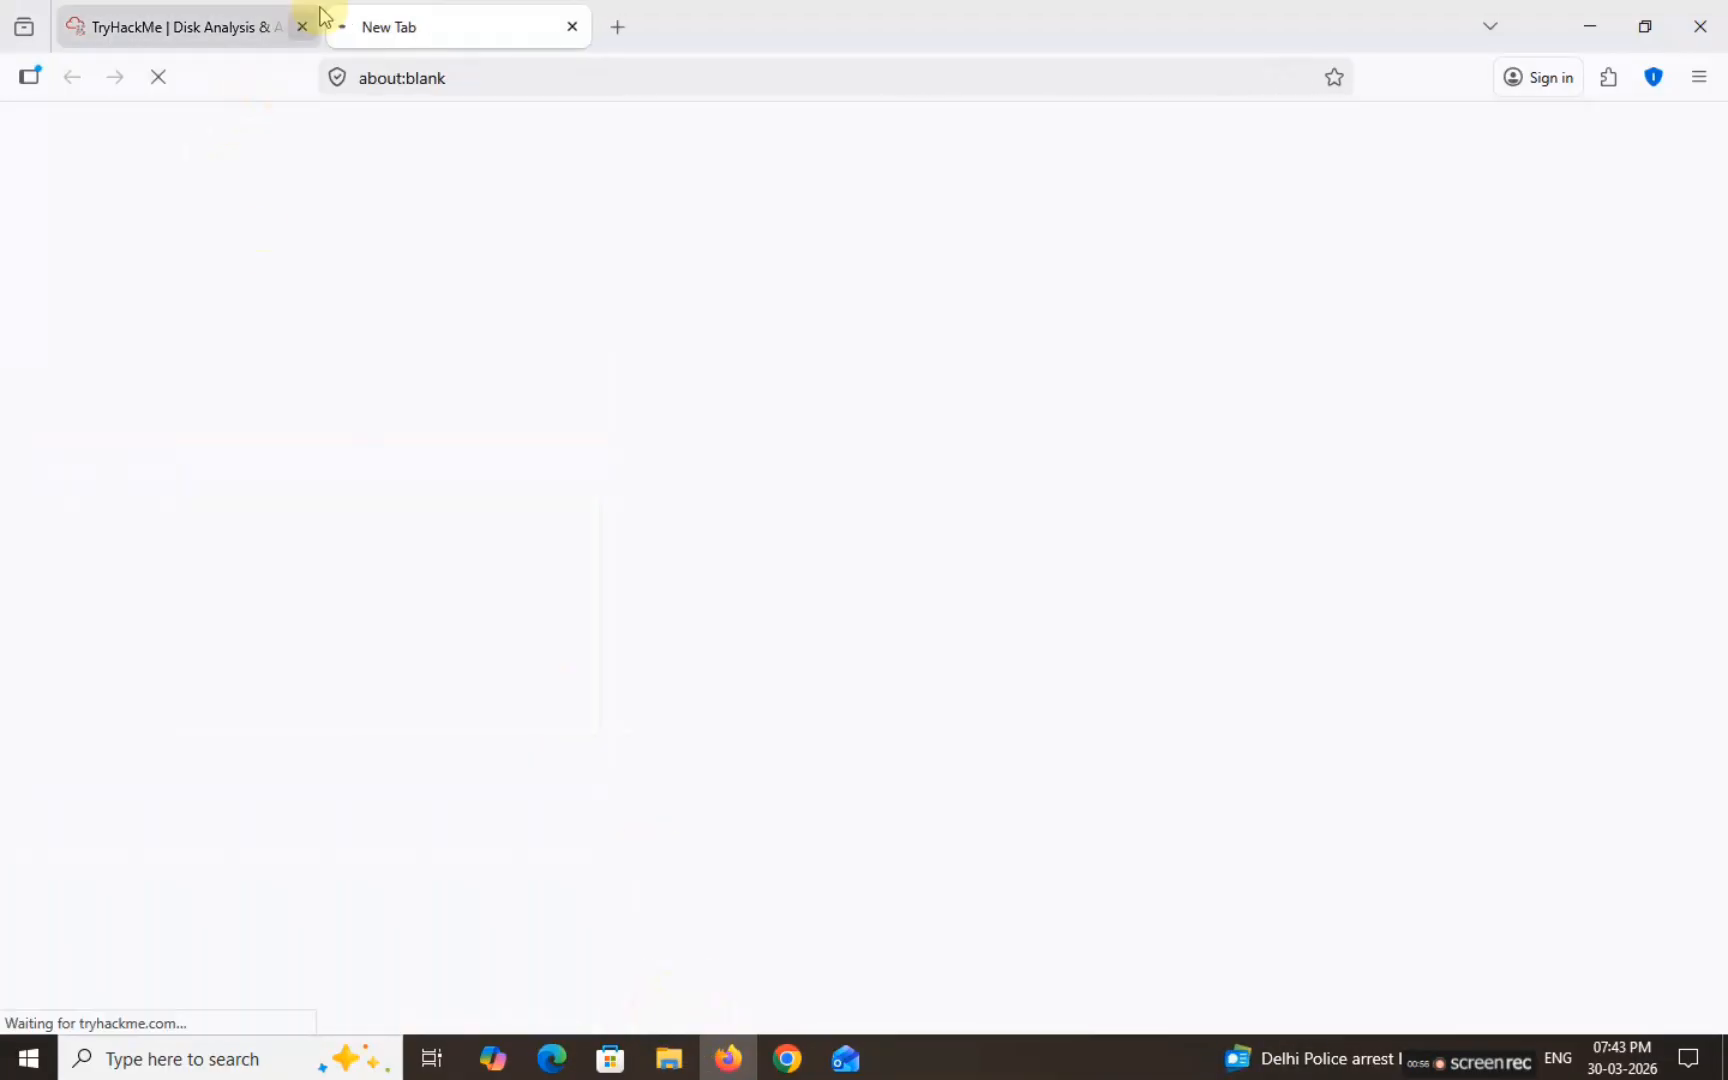
{"action": "left_click", "coordinate": [140, 14]}
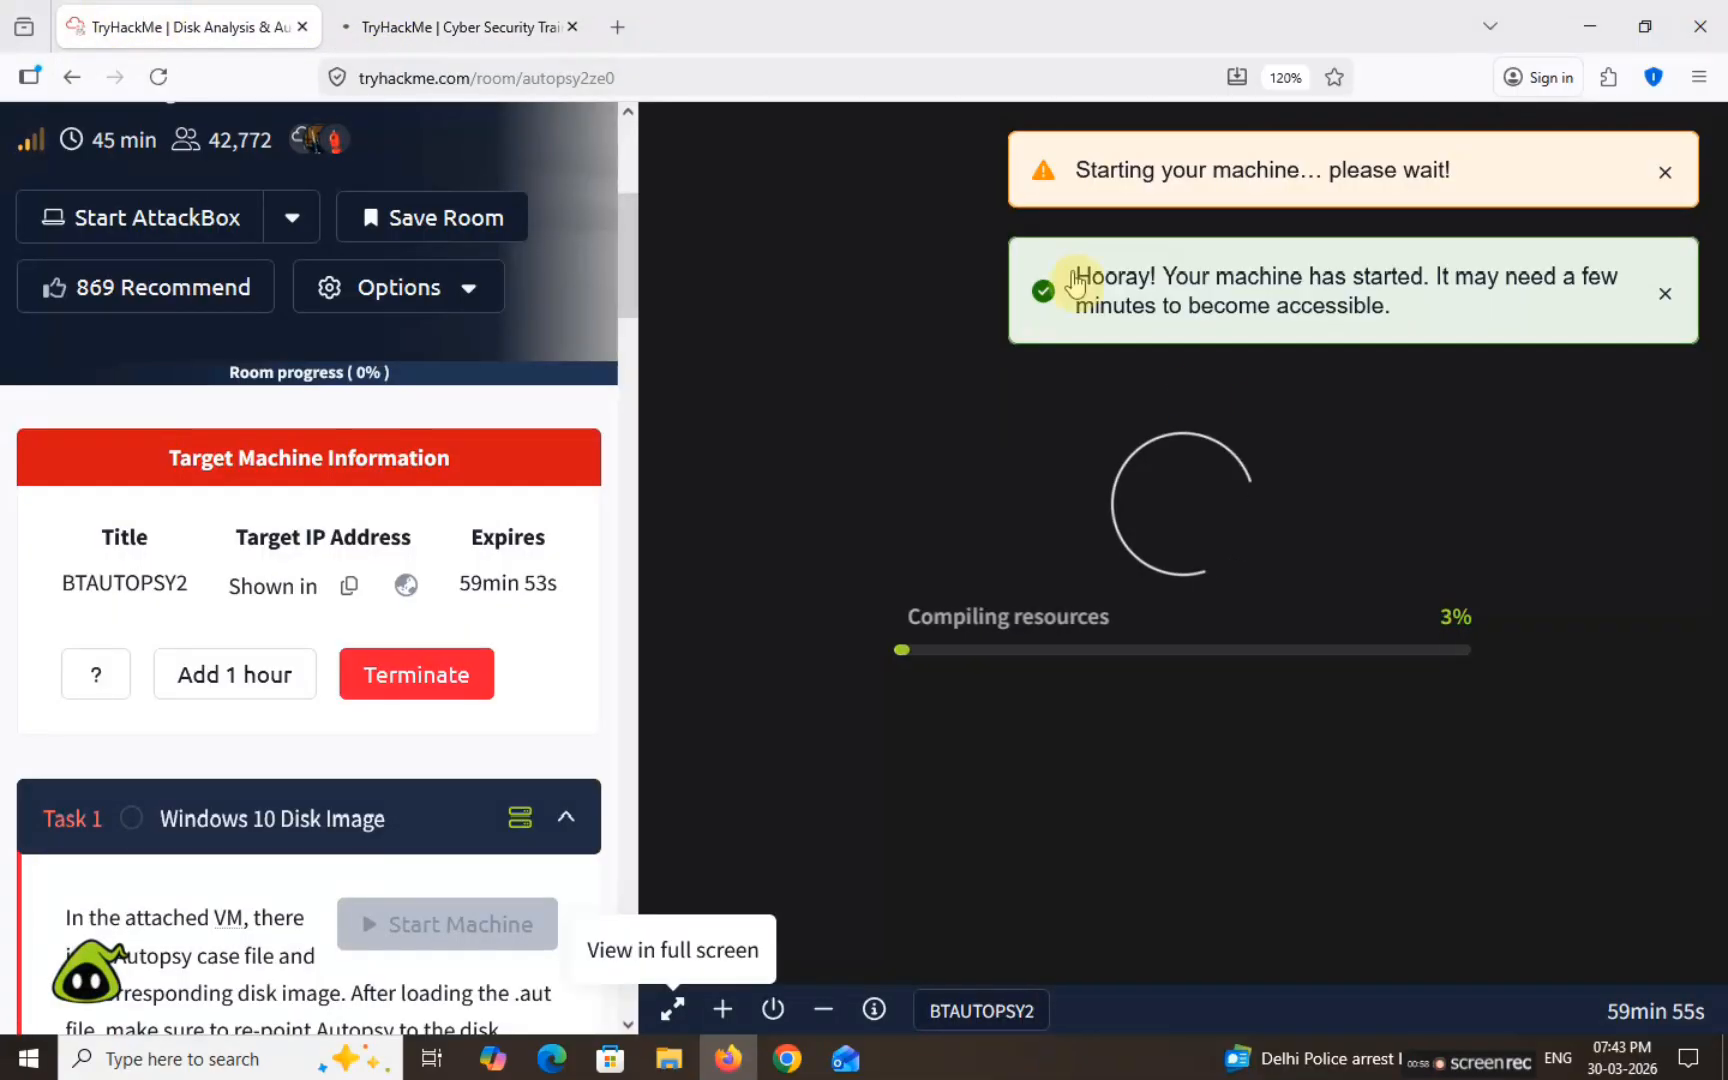
{"action": "left_click", "coordinate": [837, 1010]}
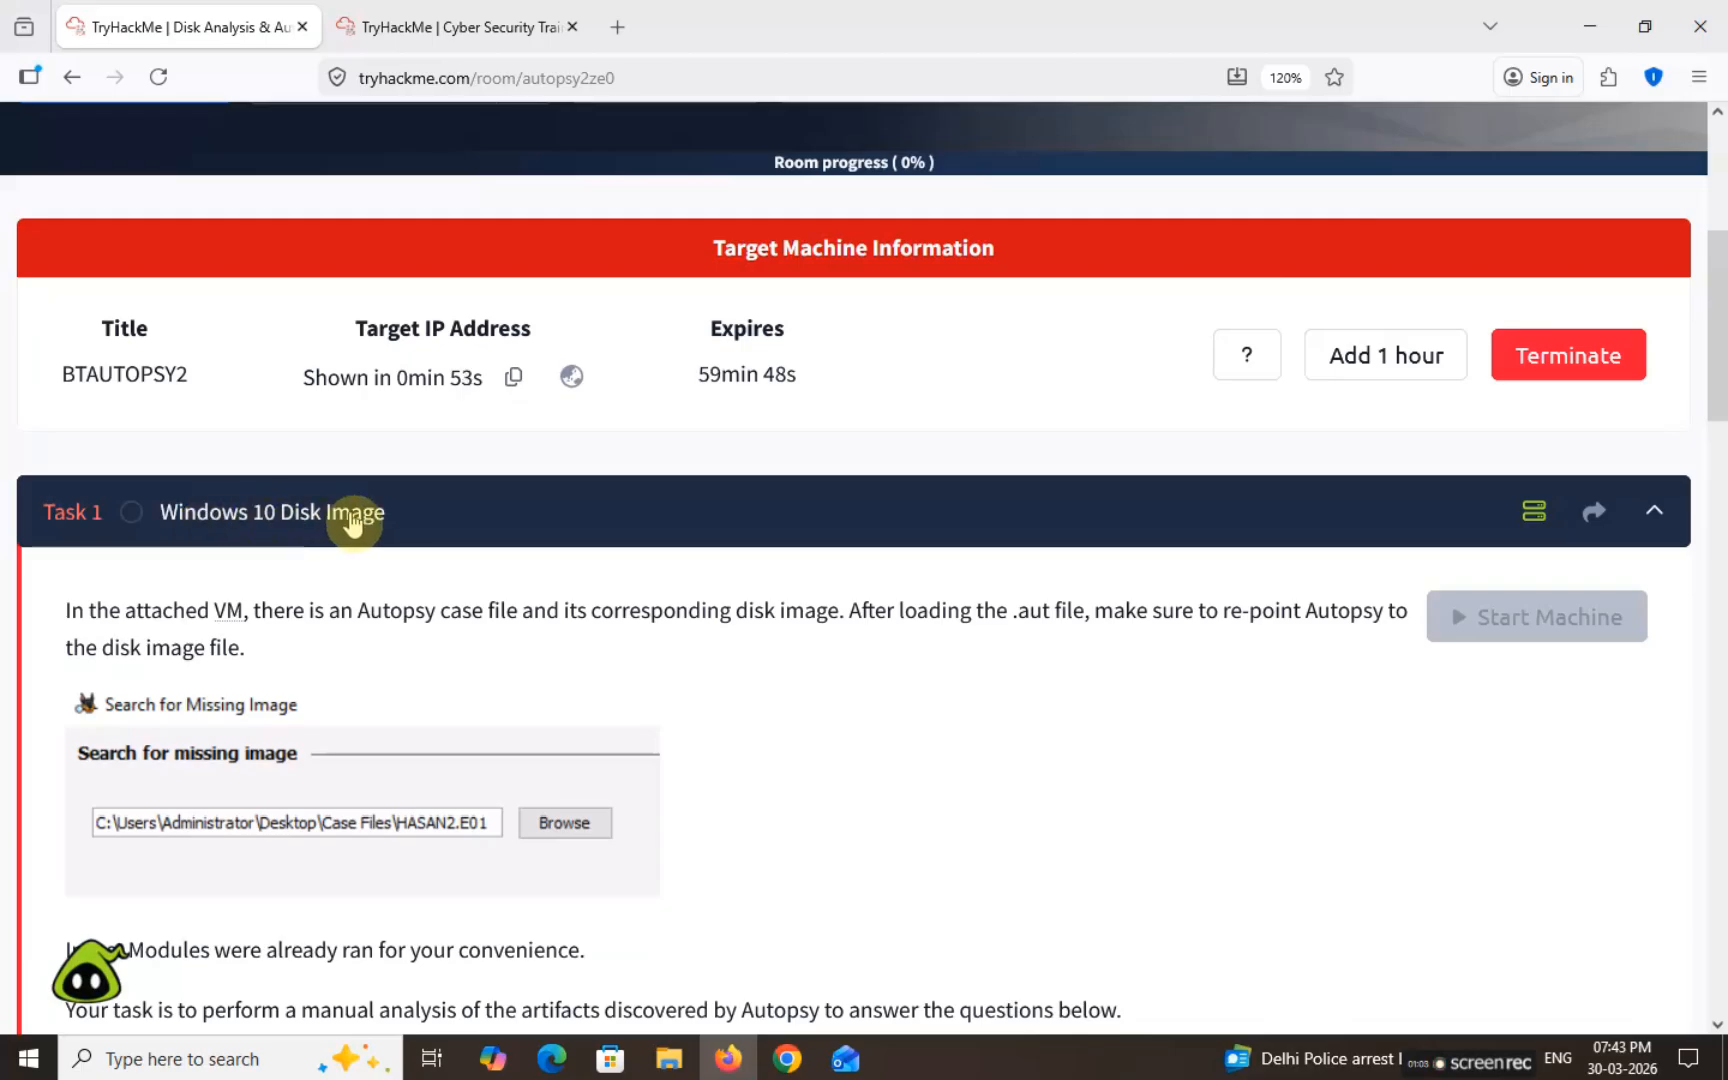
Step: Read Task 1's introduction, the .aut file note and the Search for Missing Image screenshot
{"action": "left_click_drag", "start_coordinate": [65, 617], "coordinate": [130, 622]}
{"action": "scroll", "coordinate": [130, 622], "scroll_direction": "up", "scroll_amount": 4}
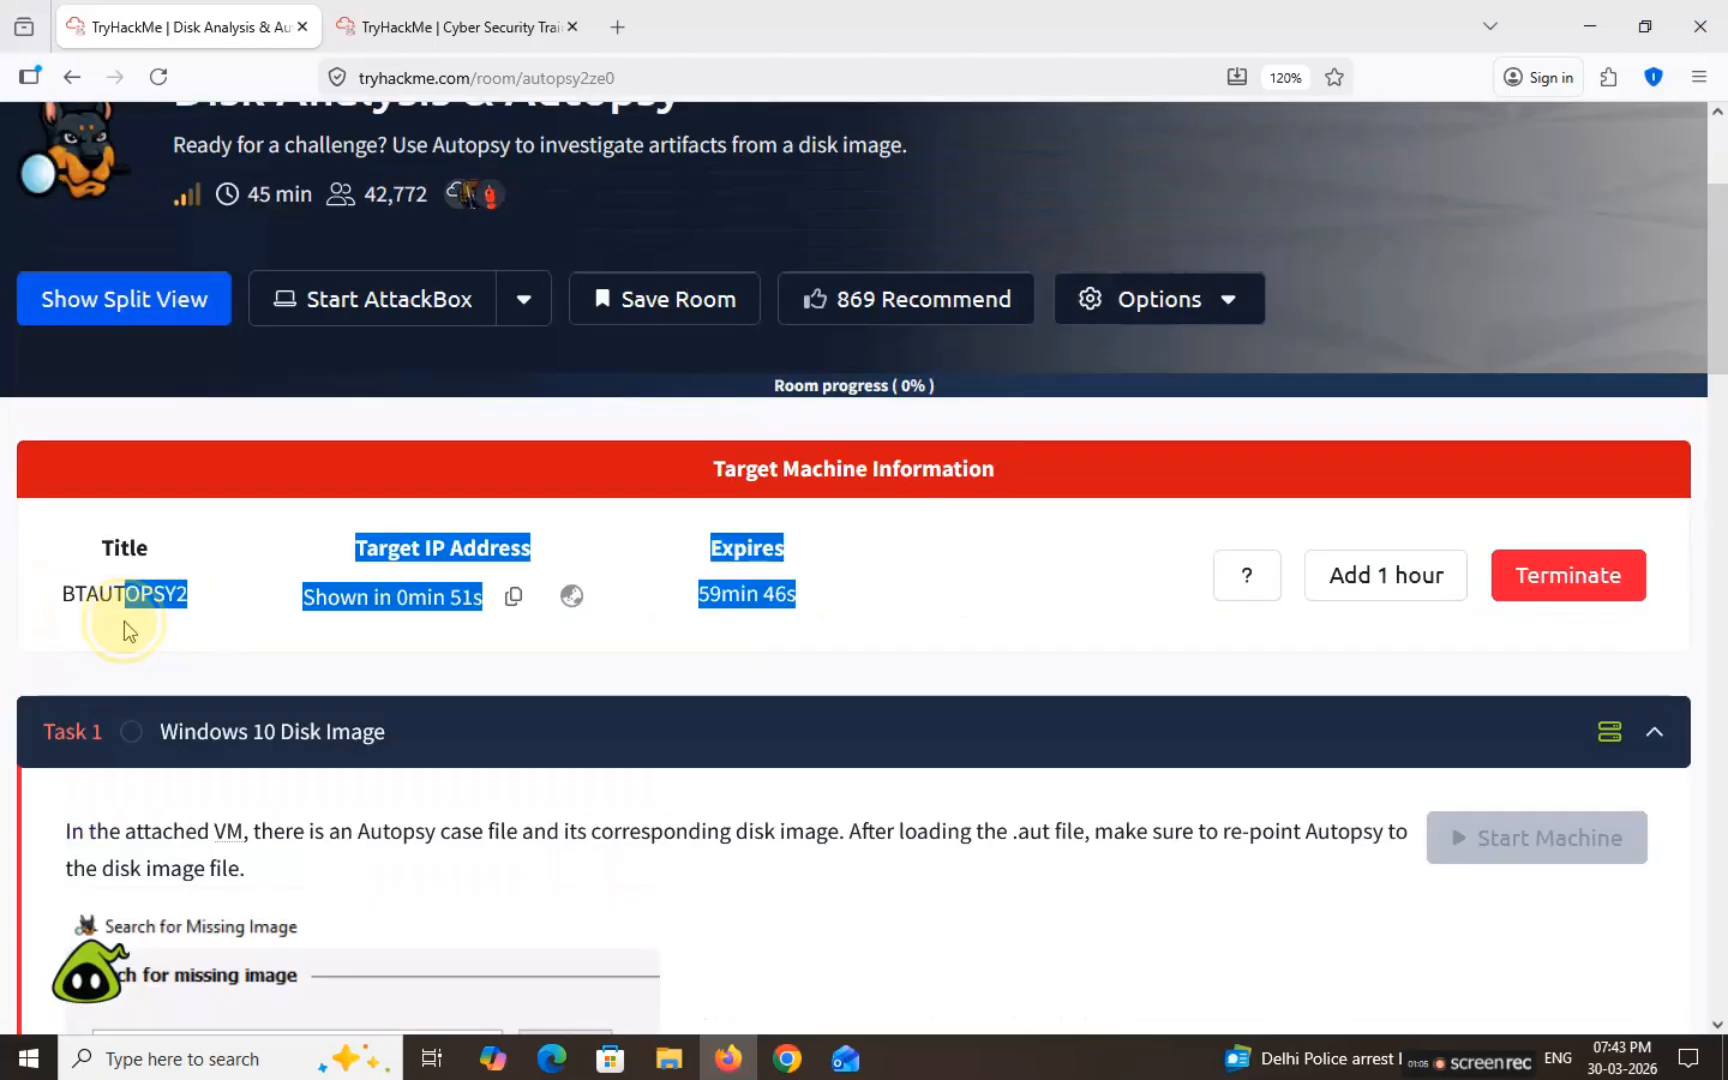
{"action": "left_click", "coordinate": [289, 798]}
{"action": "scroll", "coordinate": [327, 737], "scroll_direction": "down", "scroll_amount": 1}
{"action": "scroll", "coordinate": [327, 737], "scroll_direction": "down", "scroll_amount": 3}
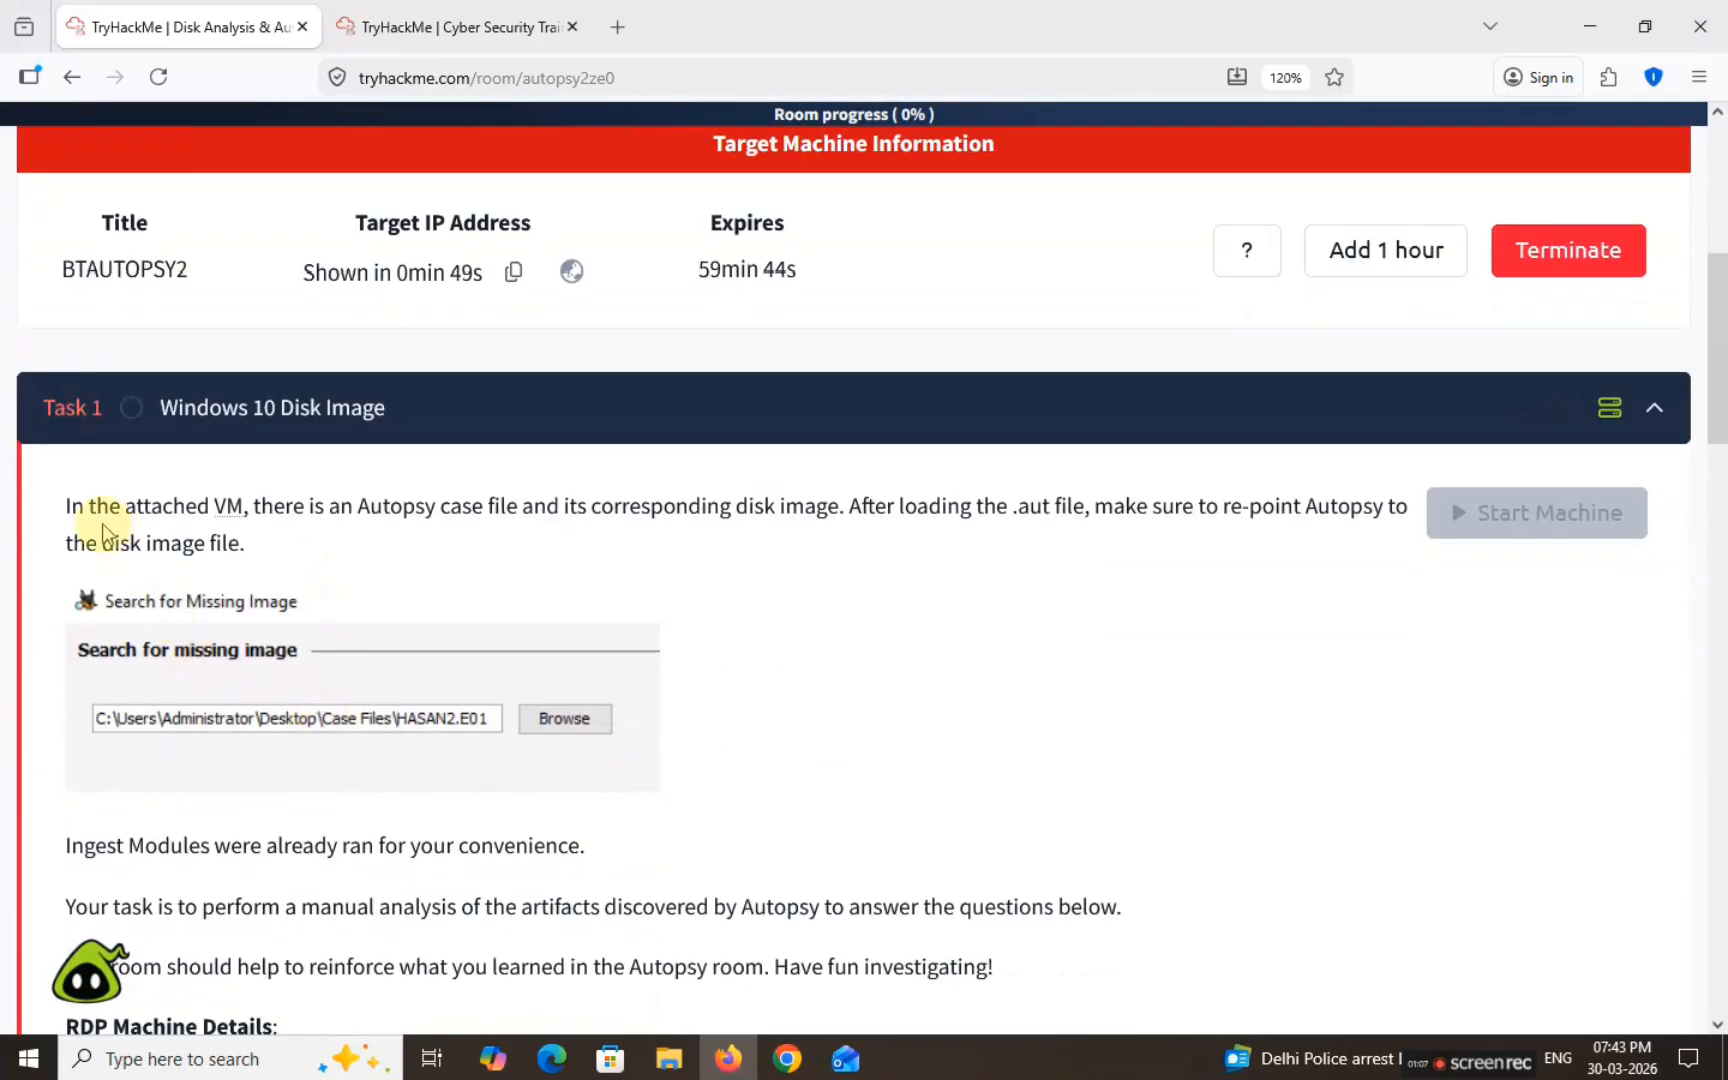
{"action": "left_click_drag", "start_coordinate": [60, 520], "coordinate": [125, 512]}
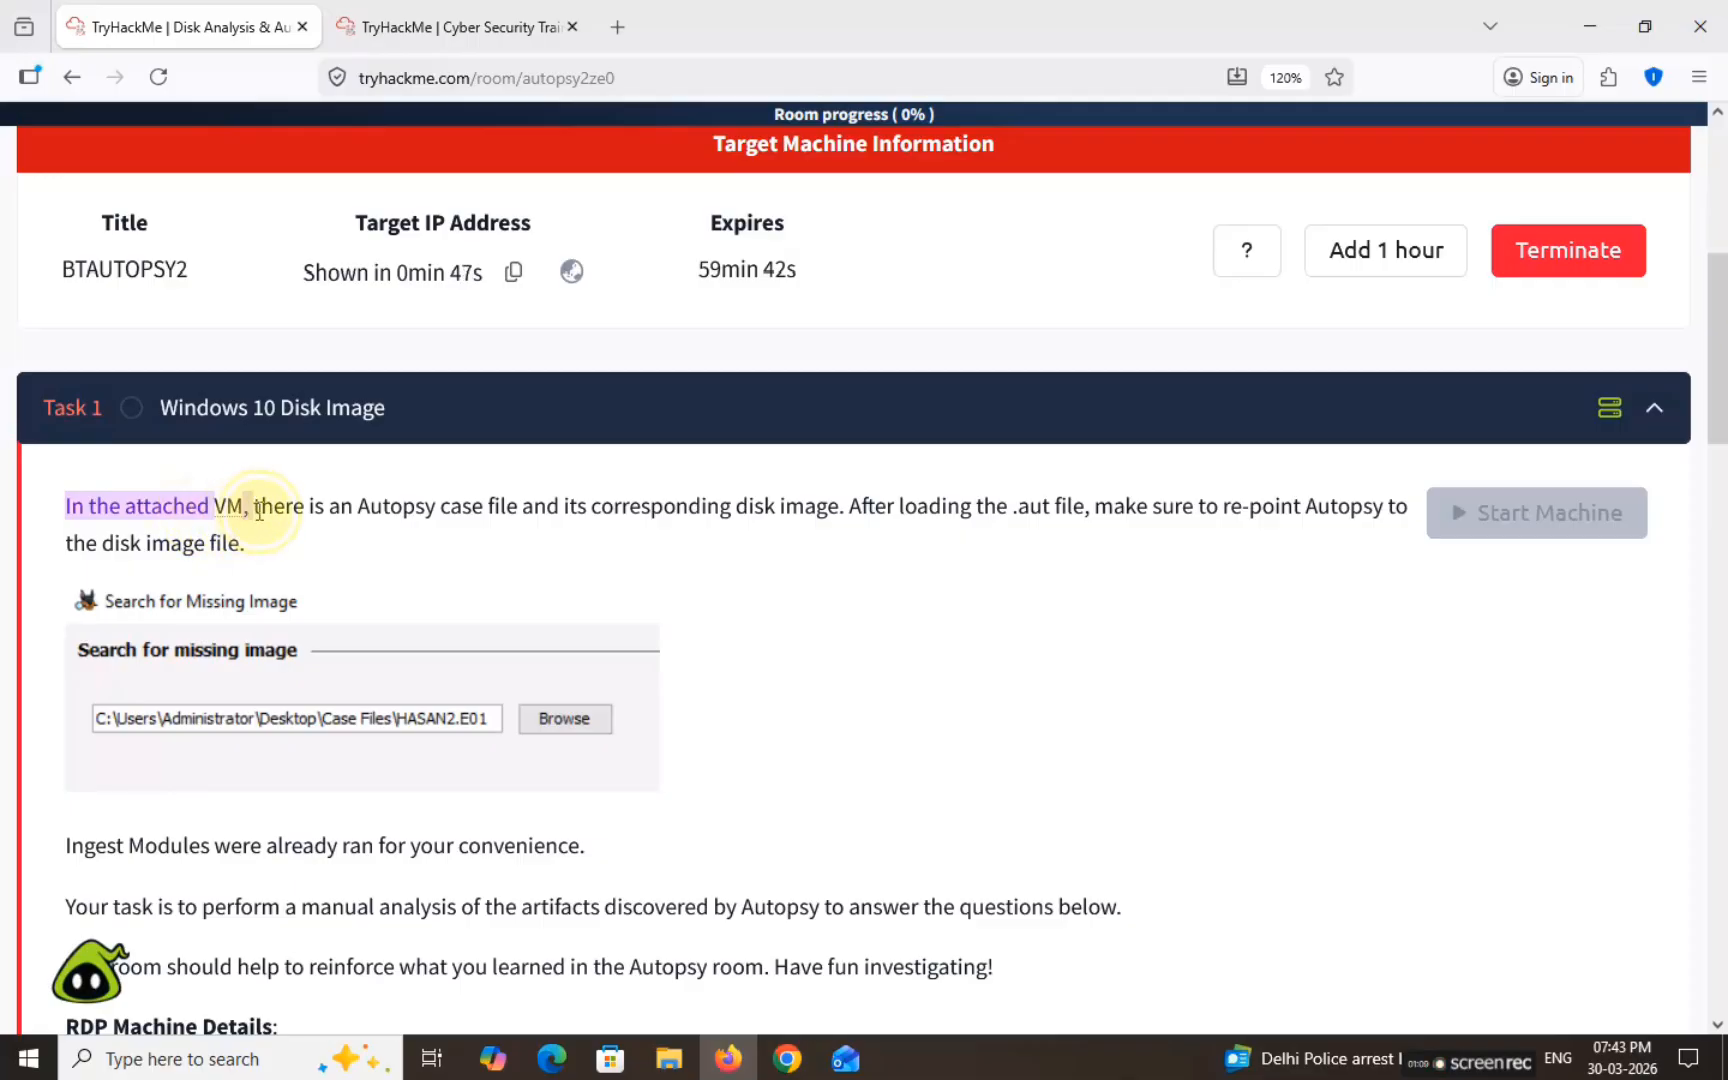
{"action": "left_click_drag", "start_coordinate": [259, 511], "coordinate": [1403, 540]}
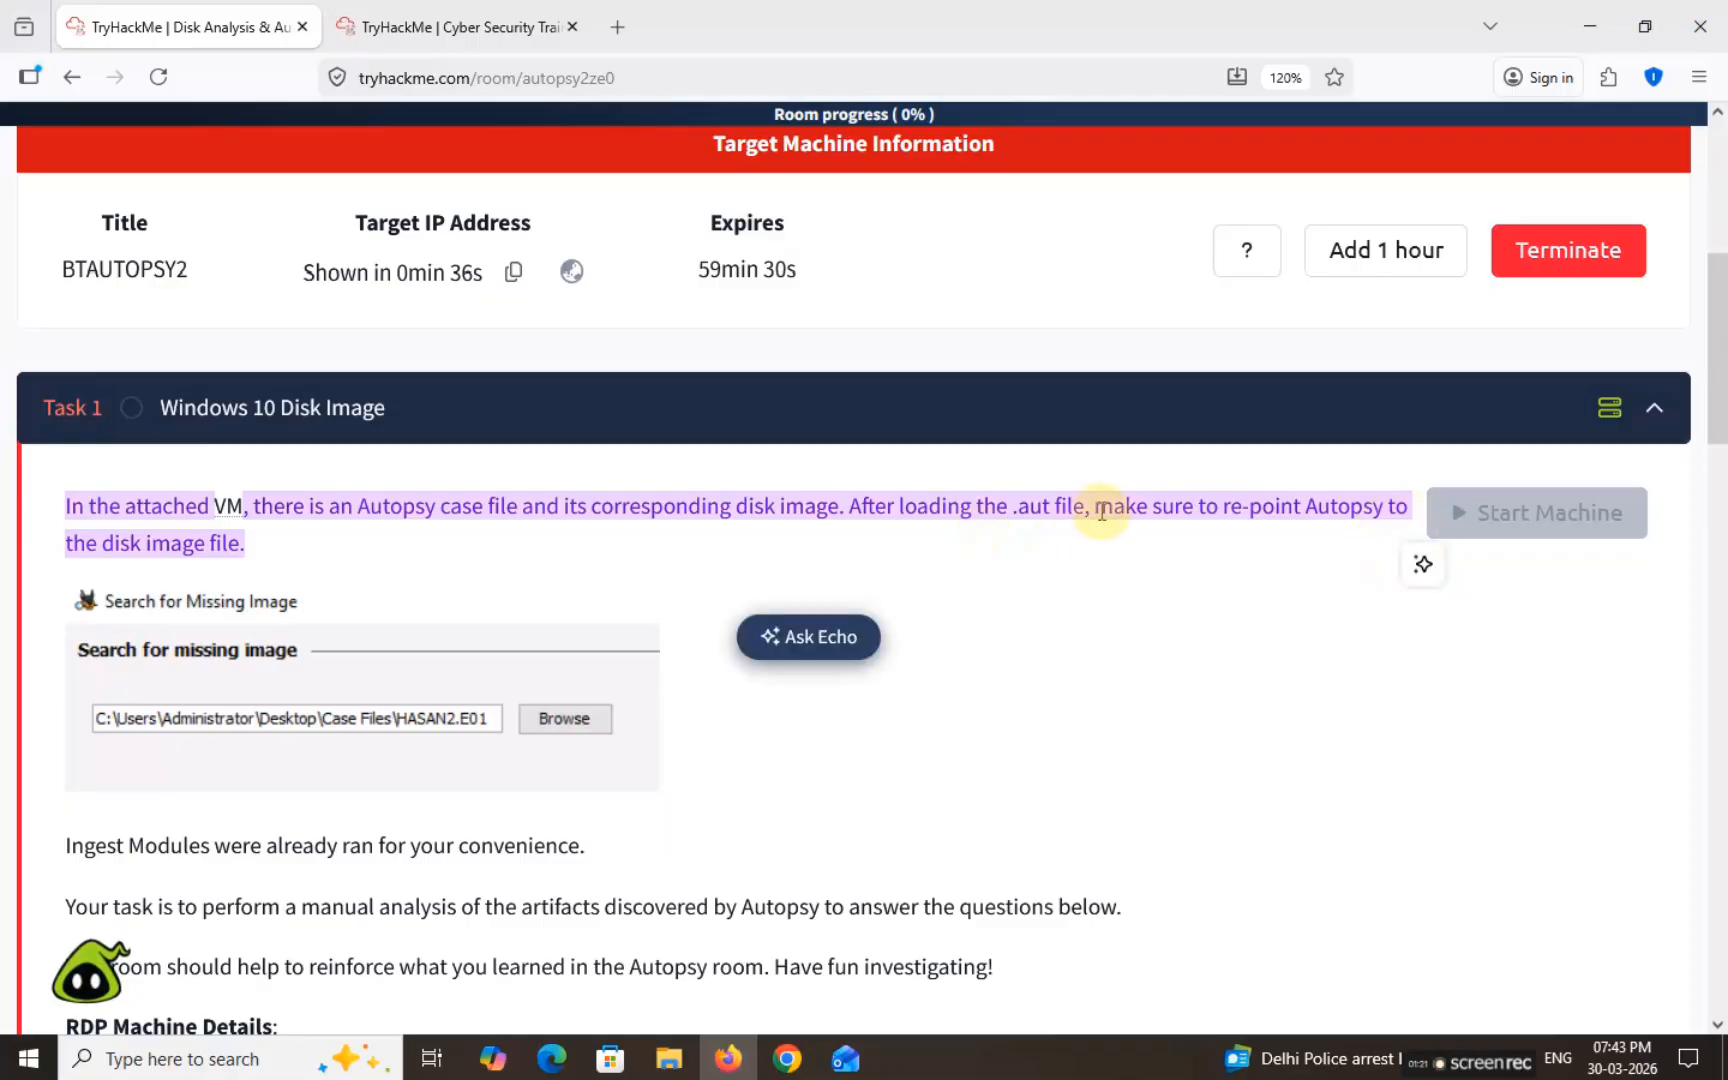
{"action": "left_click", "coordinate": [1101, 511]}
{"action": "left_click_drag", "start_coordinate": [1020, 508], "coordinate": [1084, 508]}
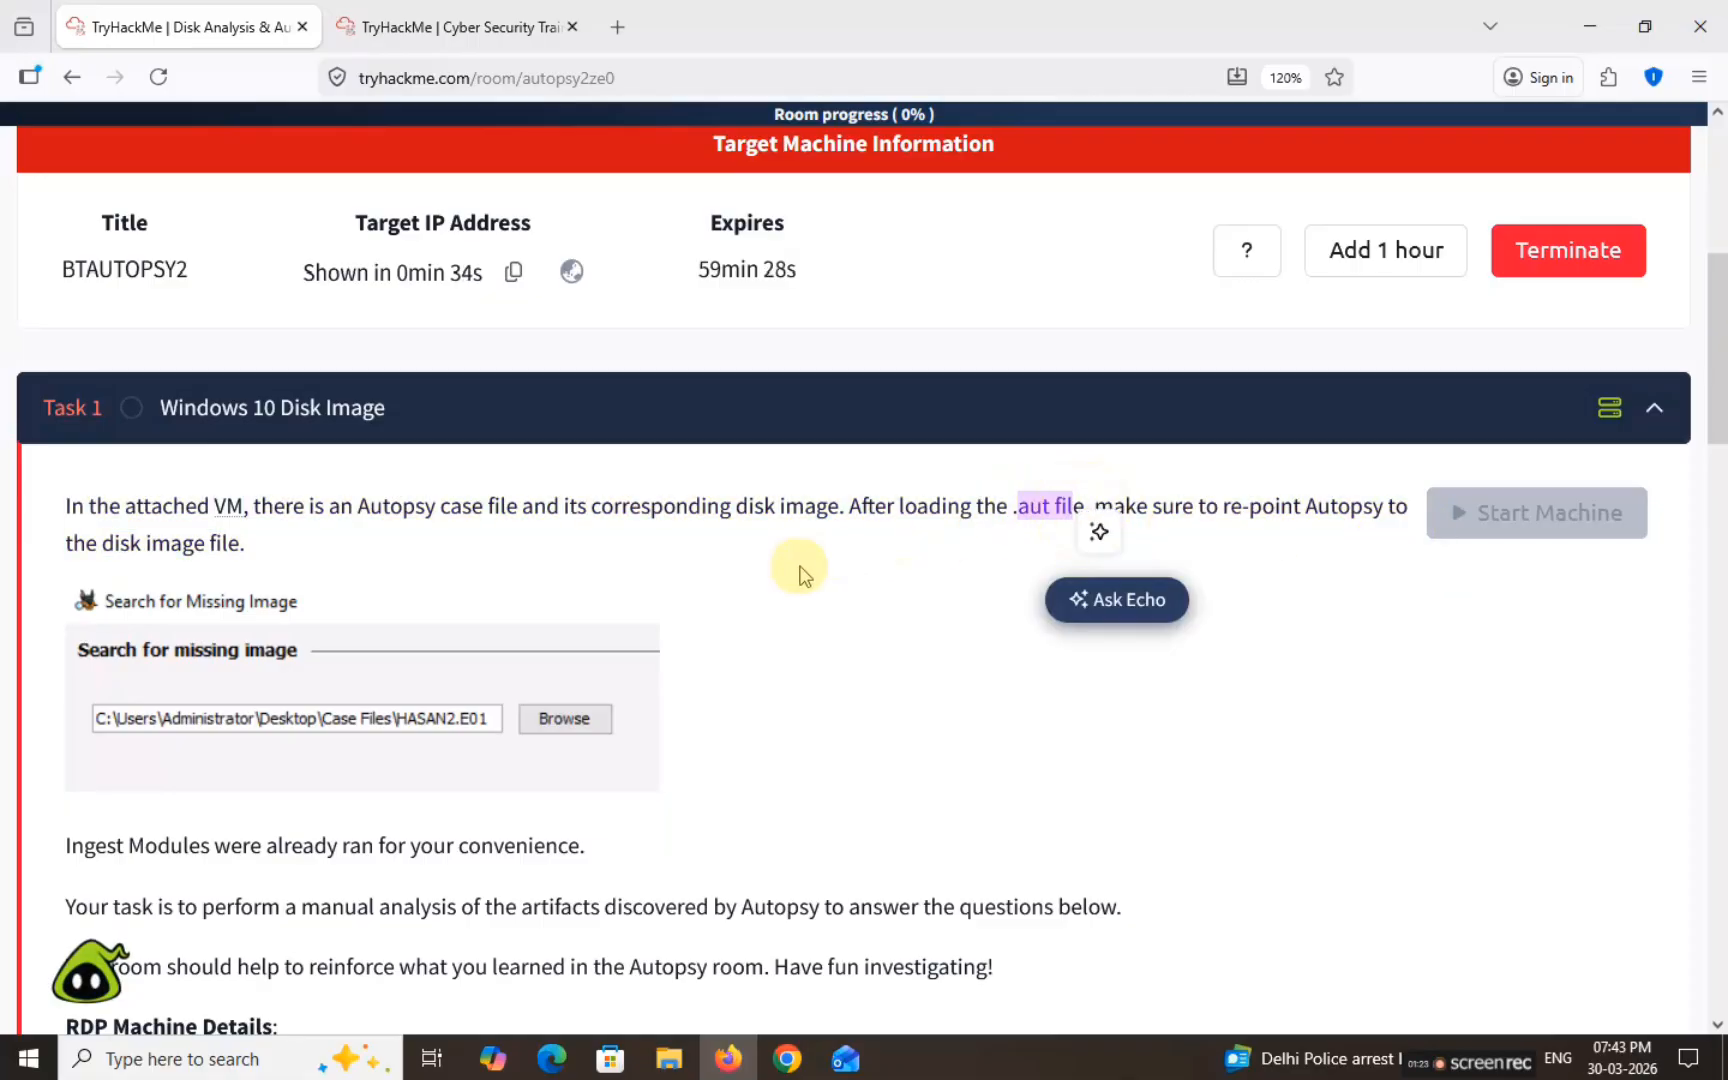
{"action": "left_click", "coordinate": [147, 675]}
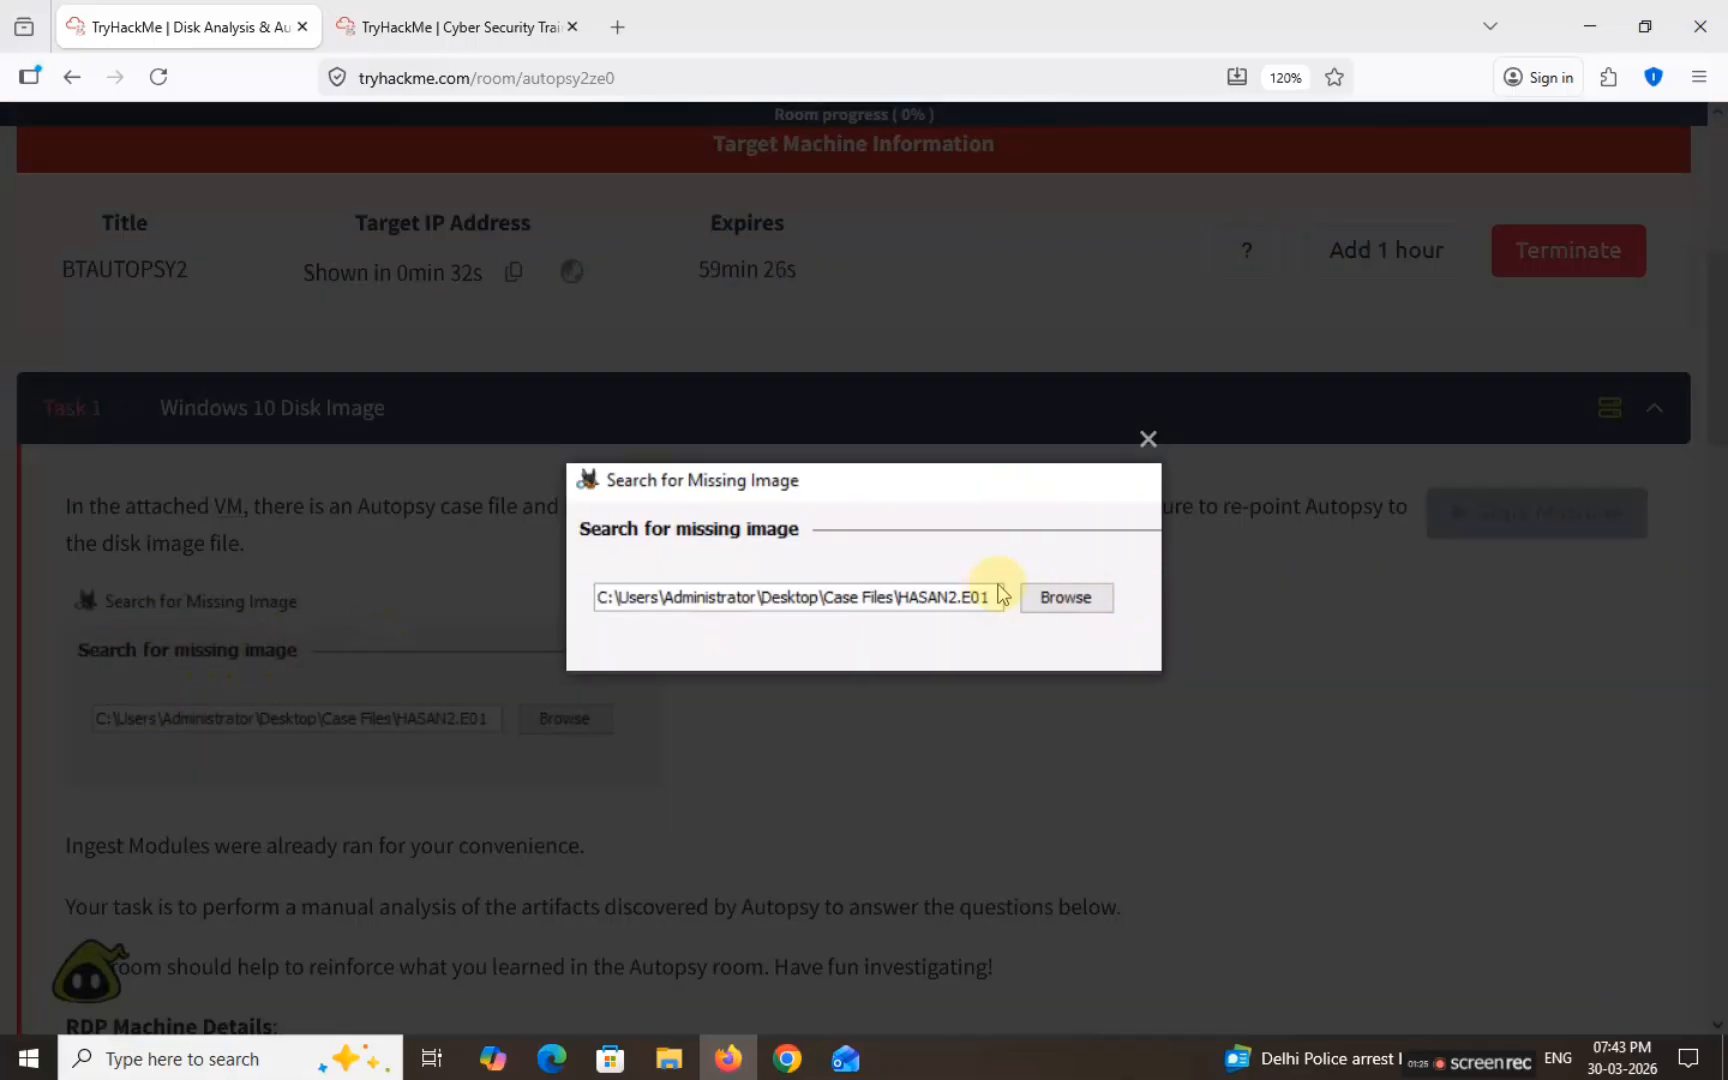
{"action": "left_click", "coordinate": [1150, 441]}
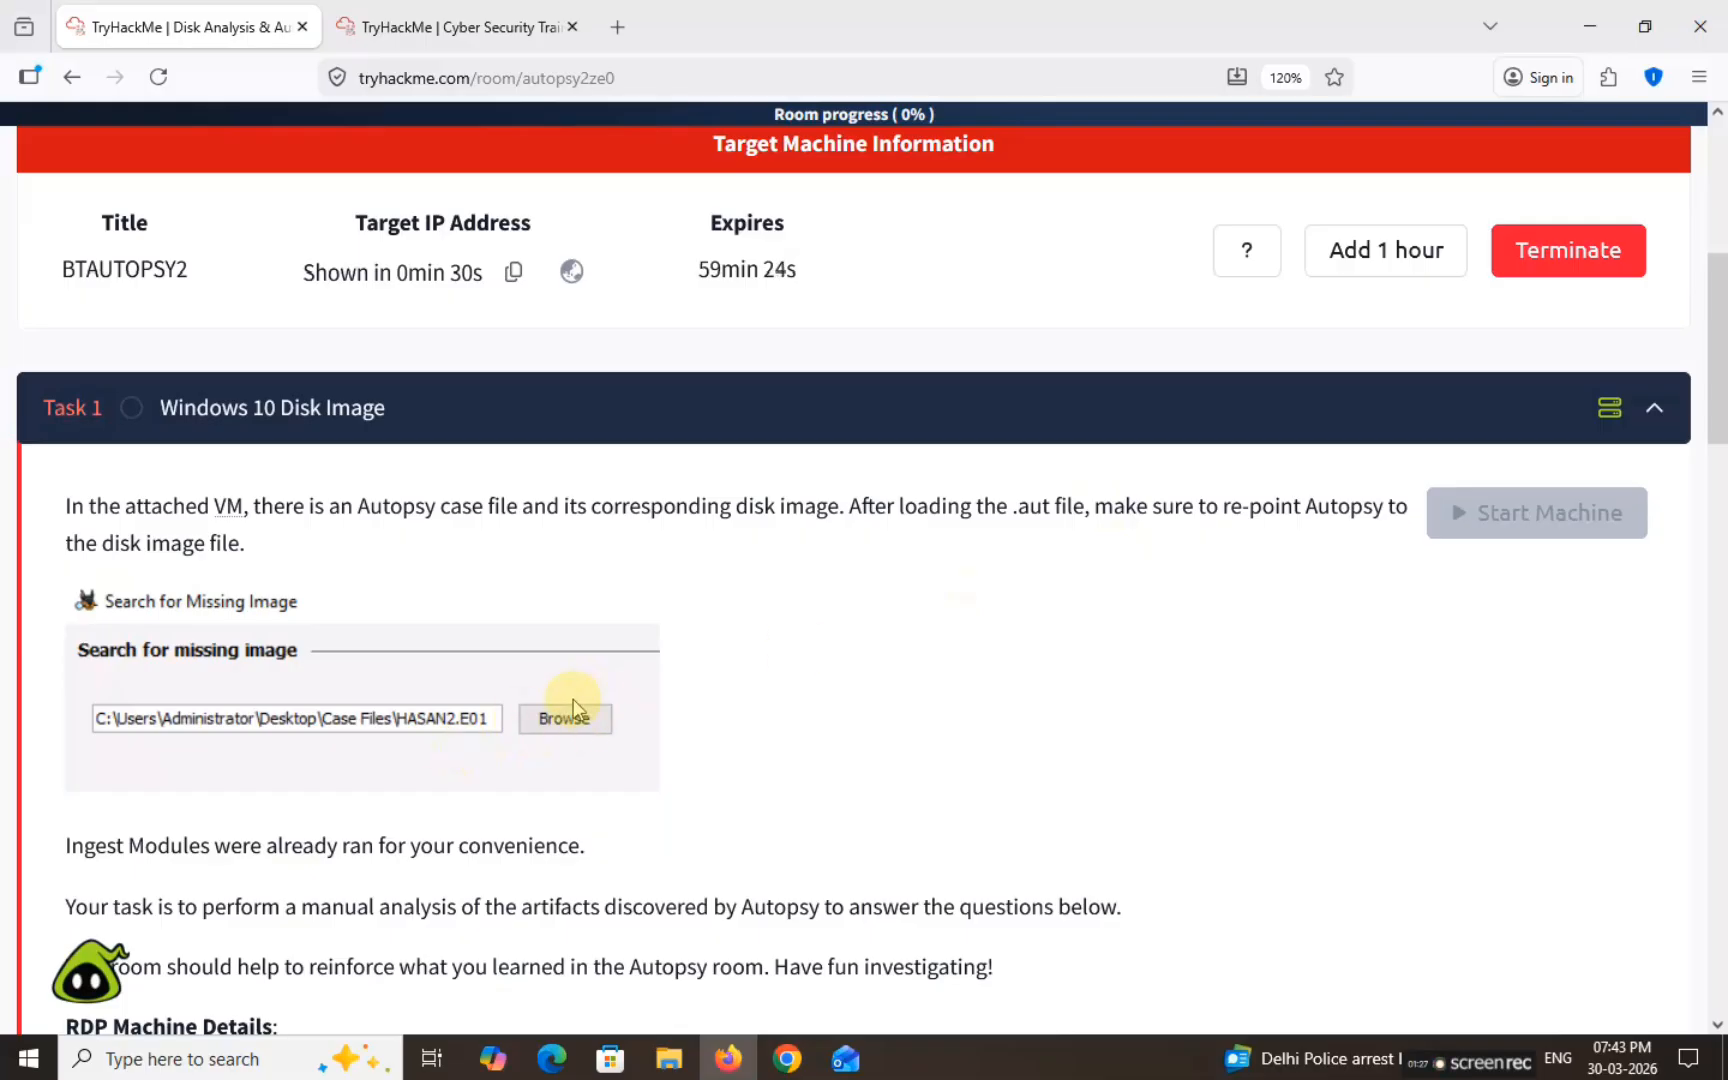
Step: Read the manual-analysis task and RDP connection details, then move to the VM tab
{"action": "scroll", "coordinate": [937, 598], "scroll_direction": "down", "scroll_amount": 3}
{"action": "left_click_drag", "start_coordinate": [60, 521], "coordinate": [597, 518]}
{"action": "left_click", "coordinate": [158, 576]}
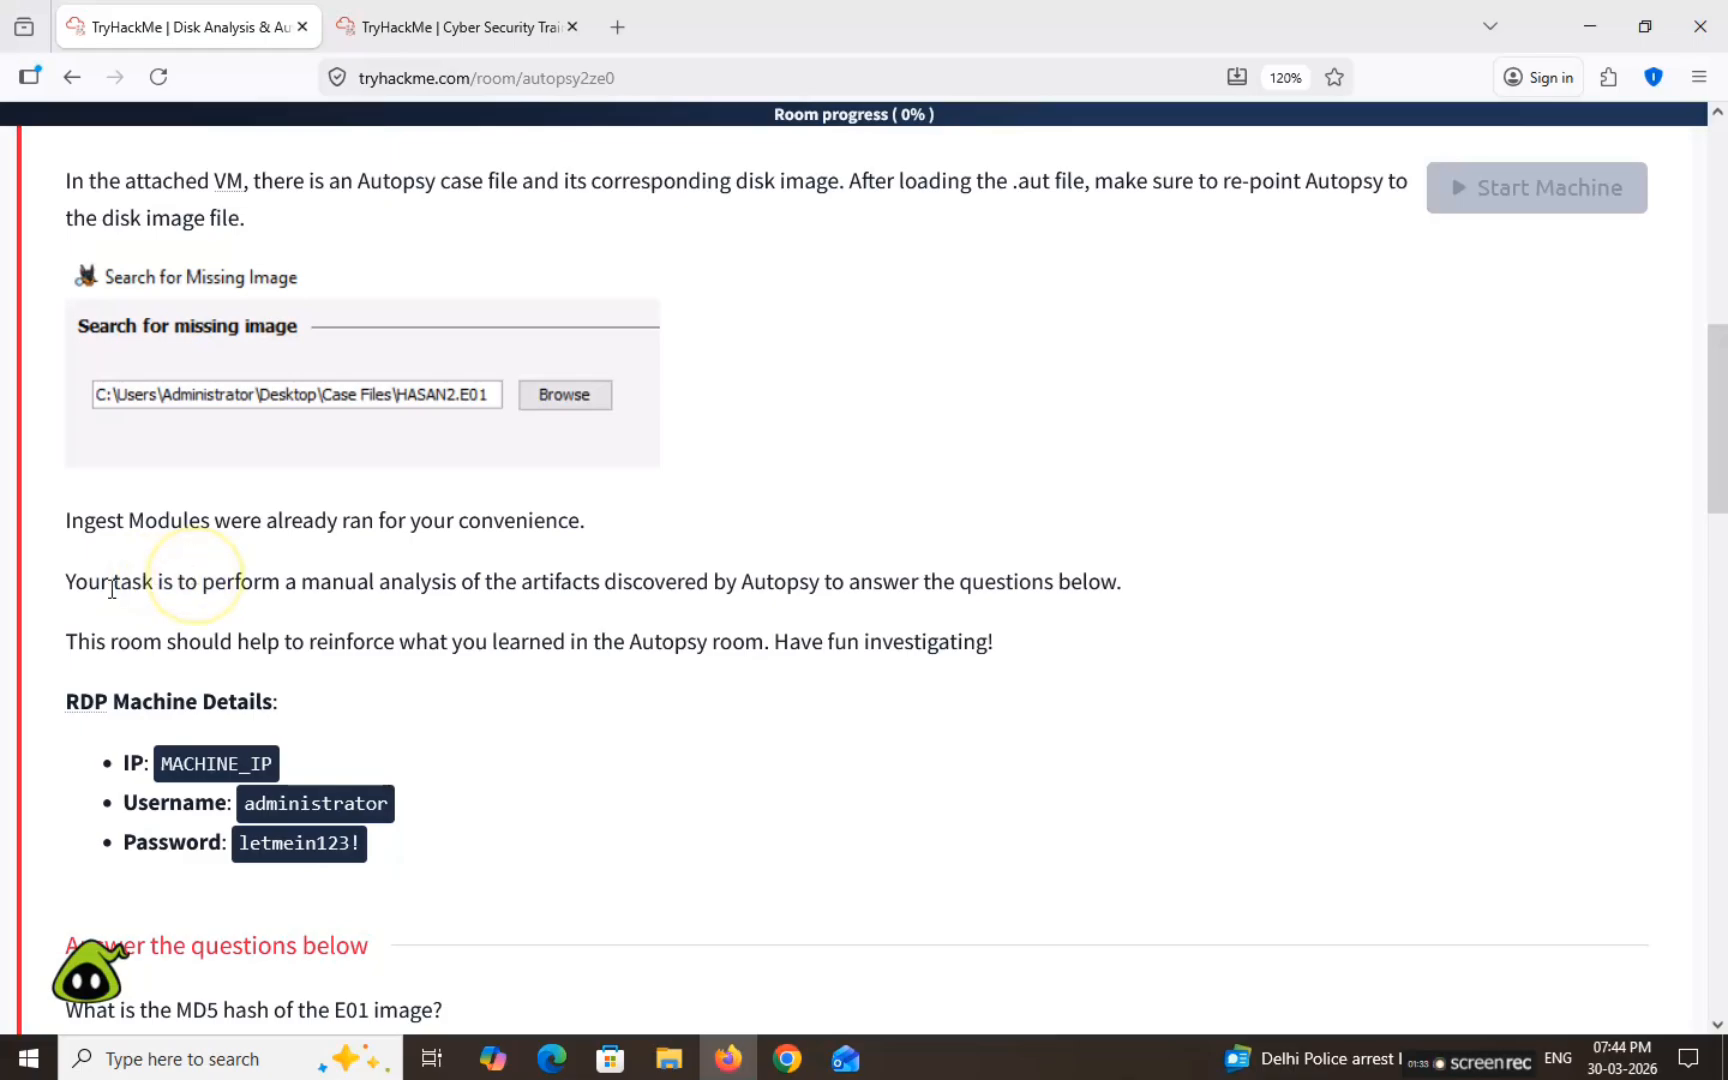
{"action": "left_click_drag", "start_coordinate": [112, 590], "coordinate": [1060, 585]}
{"action": "left_click", "coordinate": [103, 641]}
{"action": "left_click_drag", "start_coordinate": [103, 641], "coordinate": [990, 645]}
{"action": "double_click", "coordinate": [215, 763]}
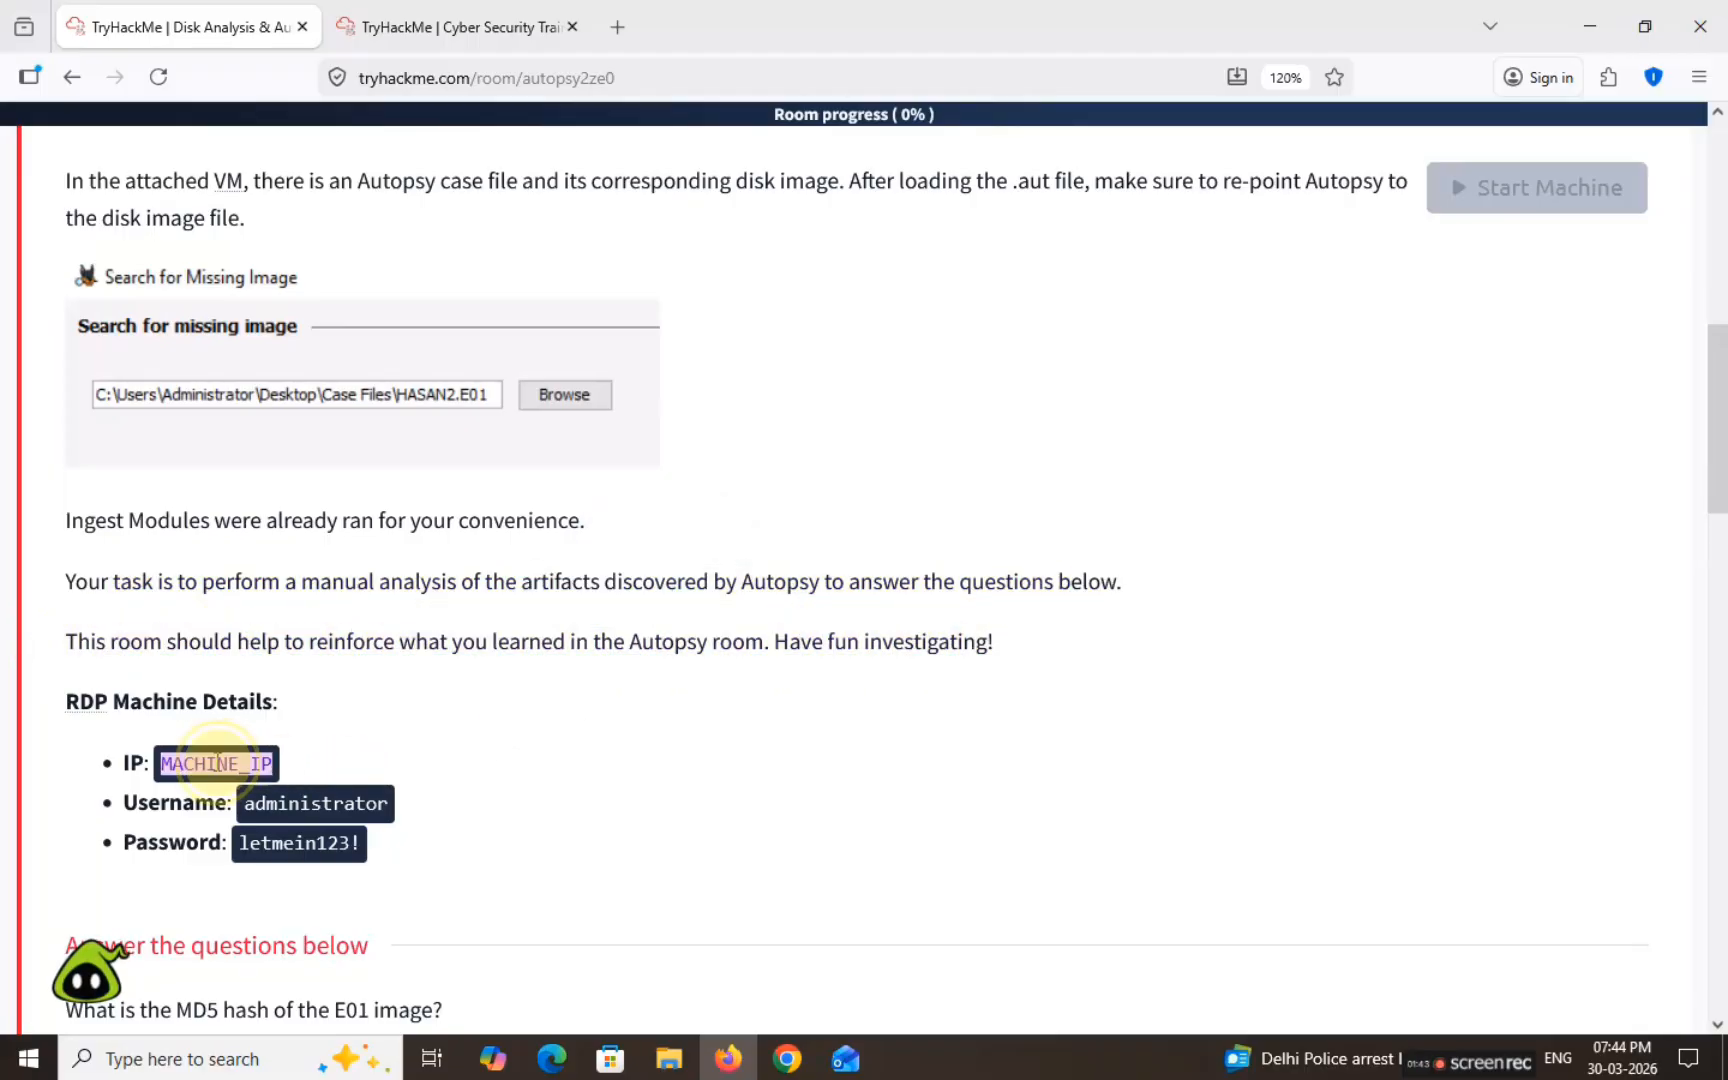
{"action": "double_click", "coordinate": [312, 805]}
{"action": "double_click", "coordinate": [330, 843]}
{"action": "scroll", "coordinate": [401, 757], "scroll_direction": "down", "scroll_amount": 3}
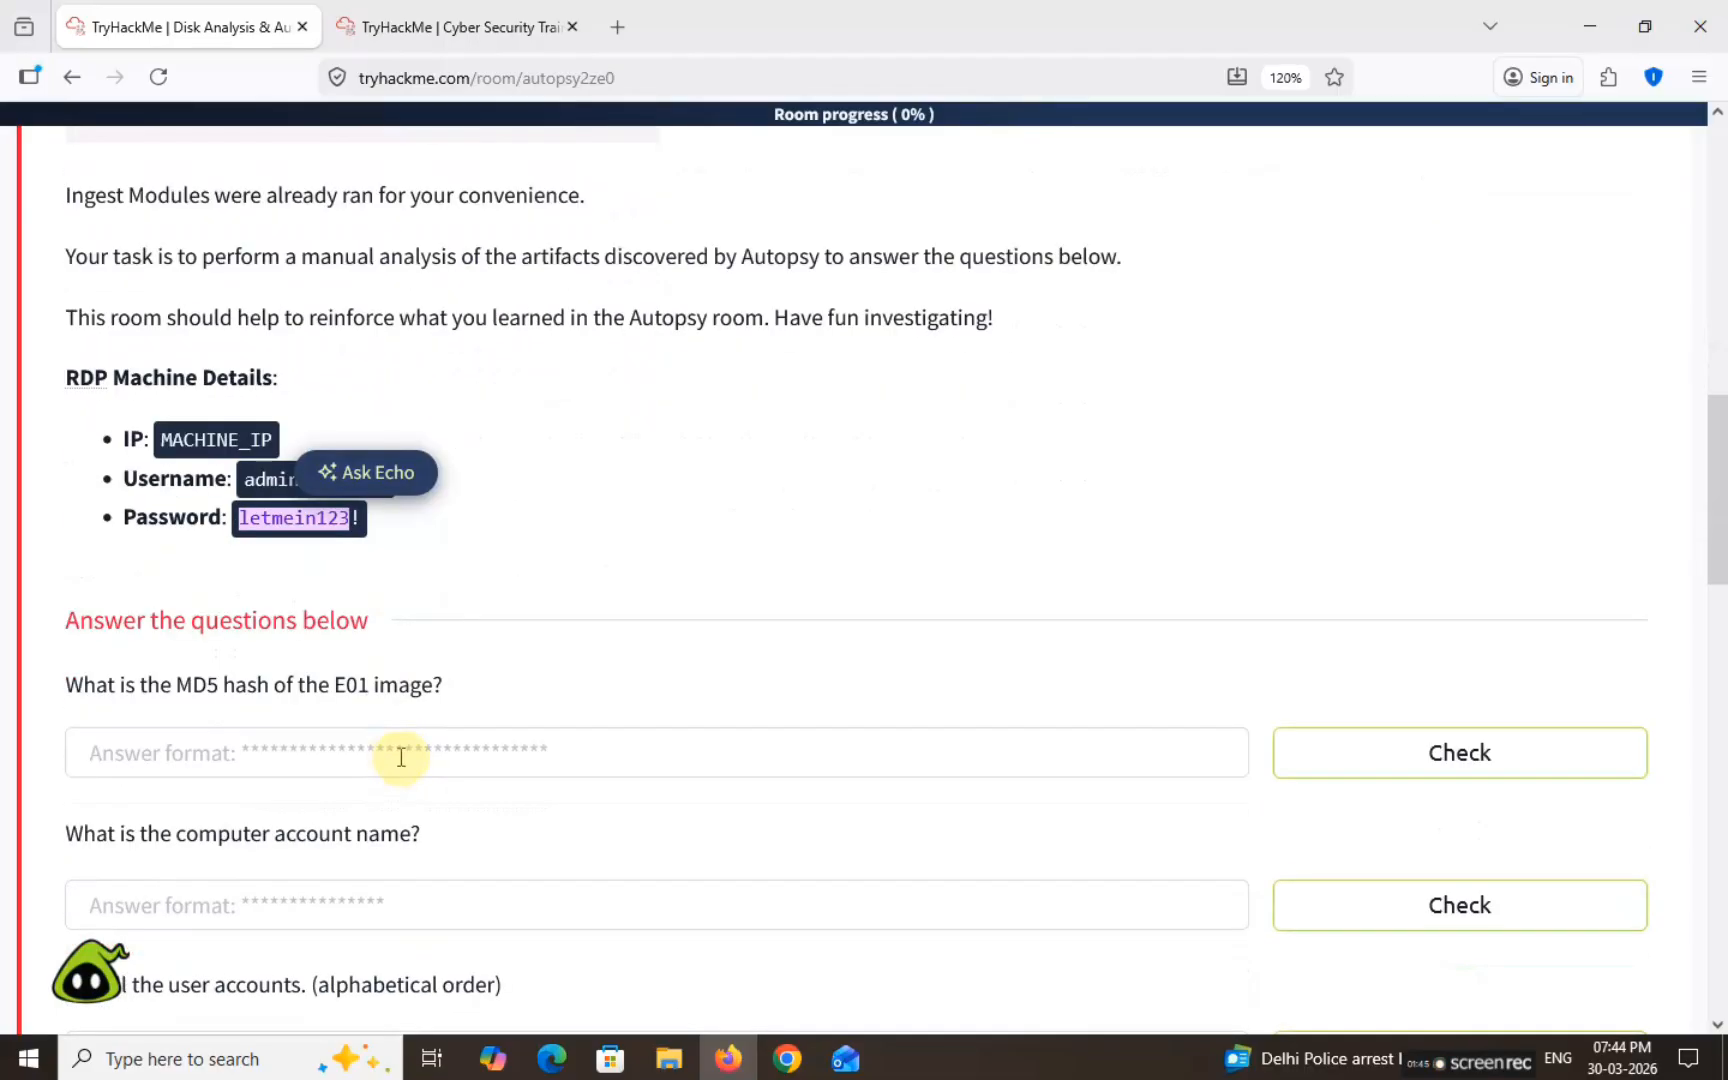
{"action": "scroll", "coordinate": [305, 571], "scroll_direction": "down", "scroll_amount": 3}
{"action": "scroll", "coordinate": [305, 513], "scroll_direction": "up", "scroll_amount": 6}
{"action": "left_click", "coordinate": [460, 27]}
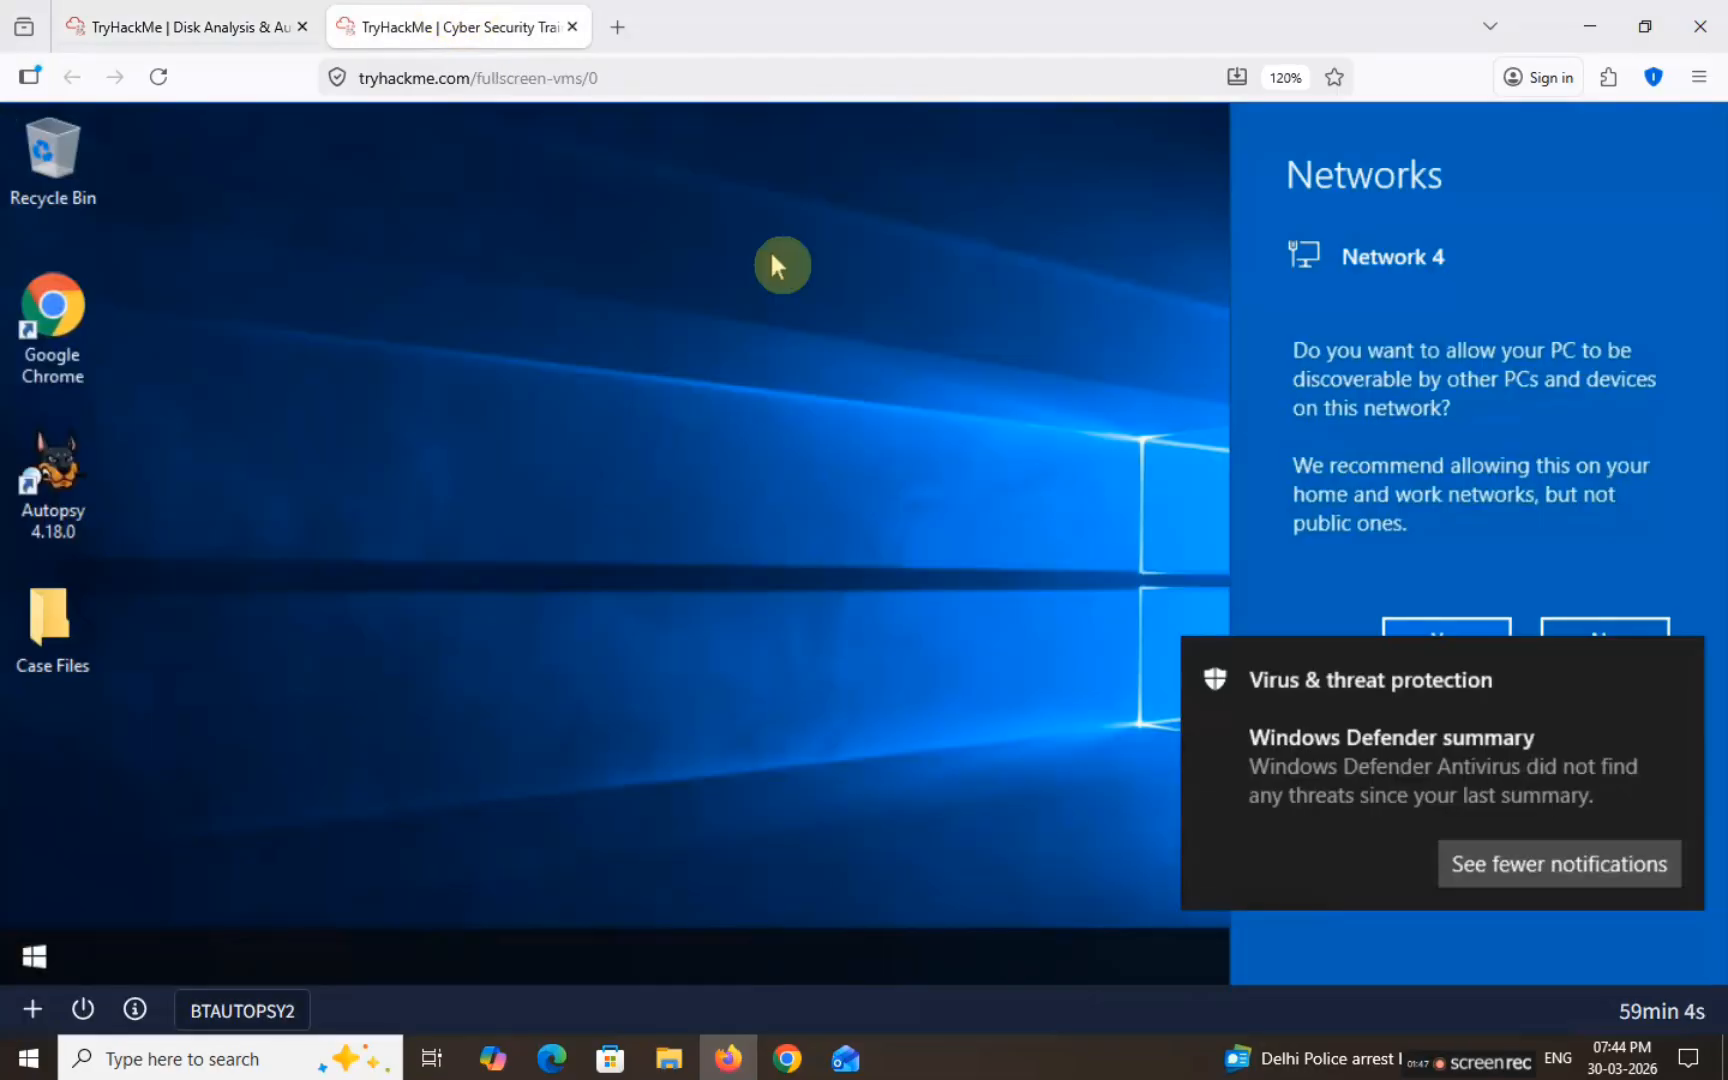
Step: Dismiss Windows Security and launch Autopsy 4.18.0 from its desktop shortcut
{"action": "left_click", "coordinate": [1590, 873]}
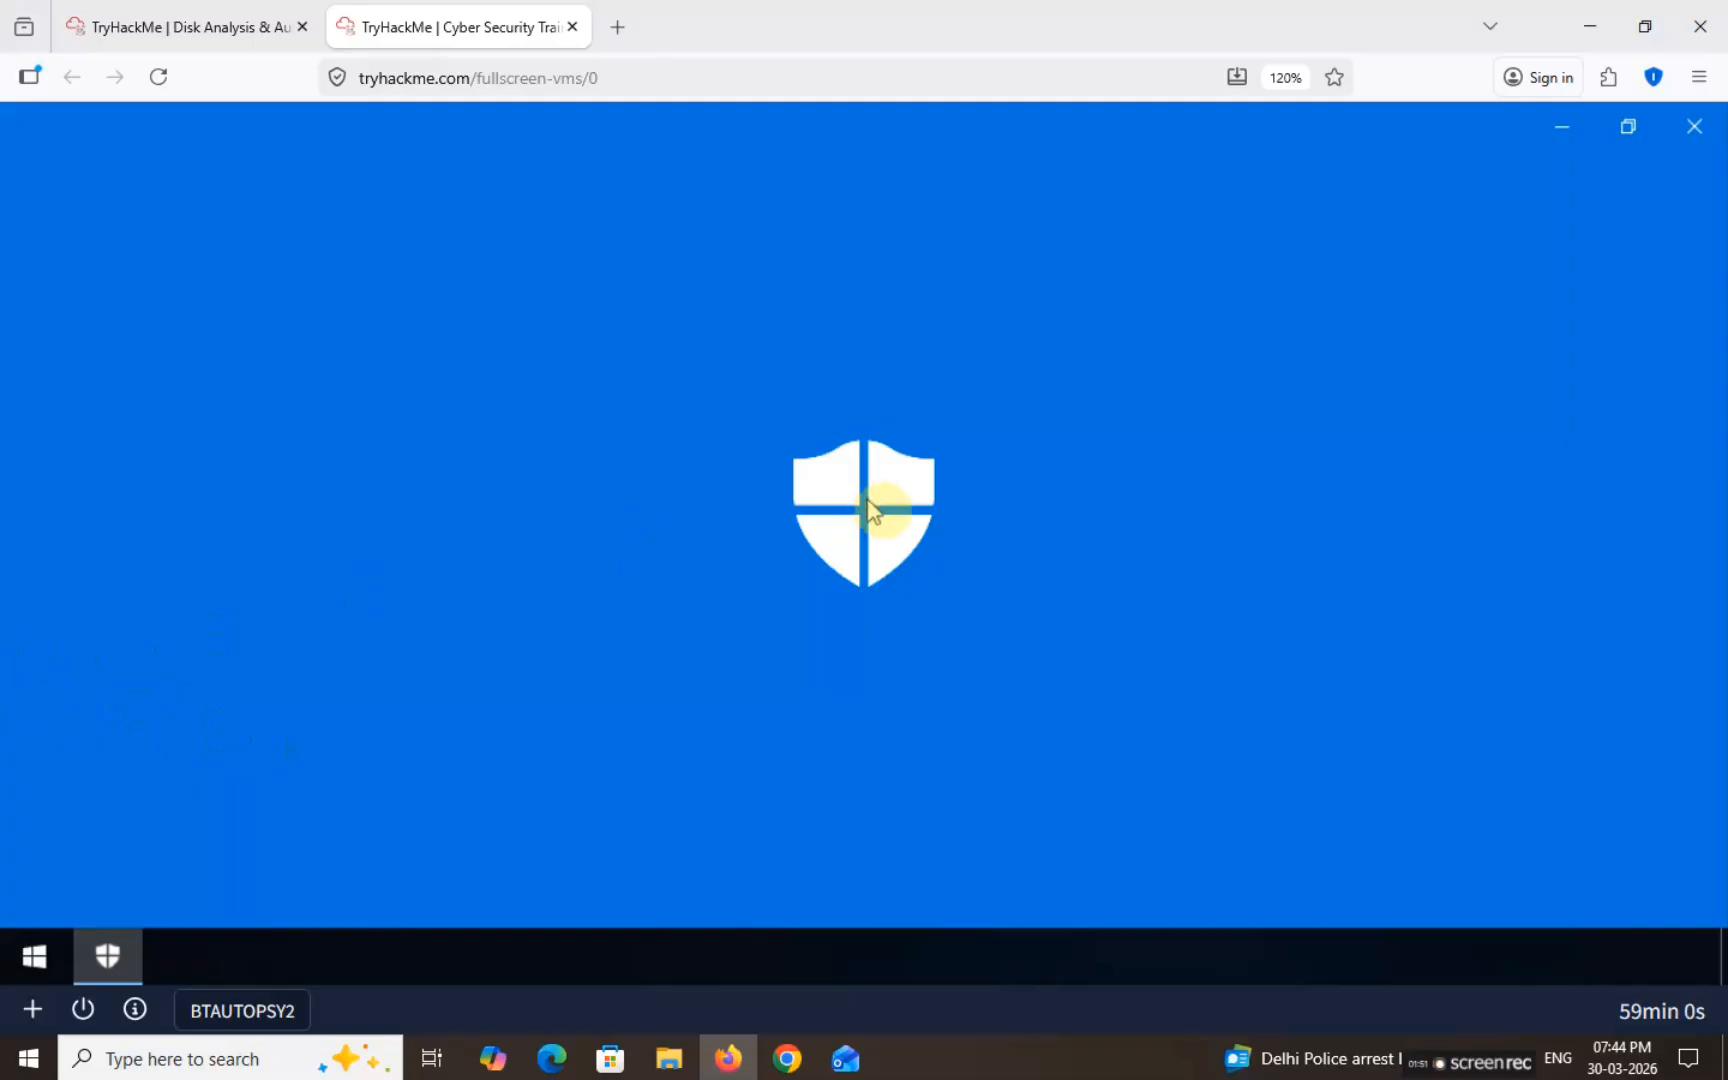
{"action": "left_click", "coordinate": [1708, 130]}
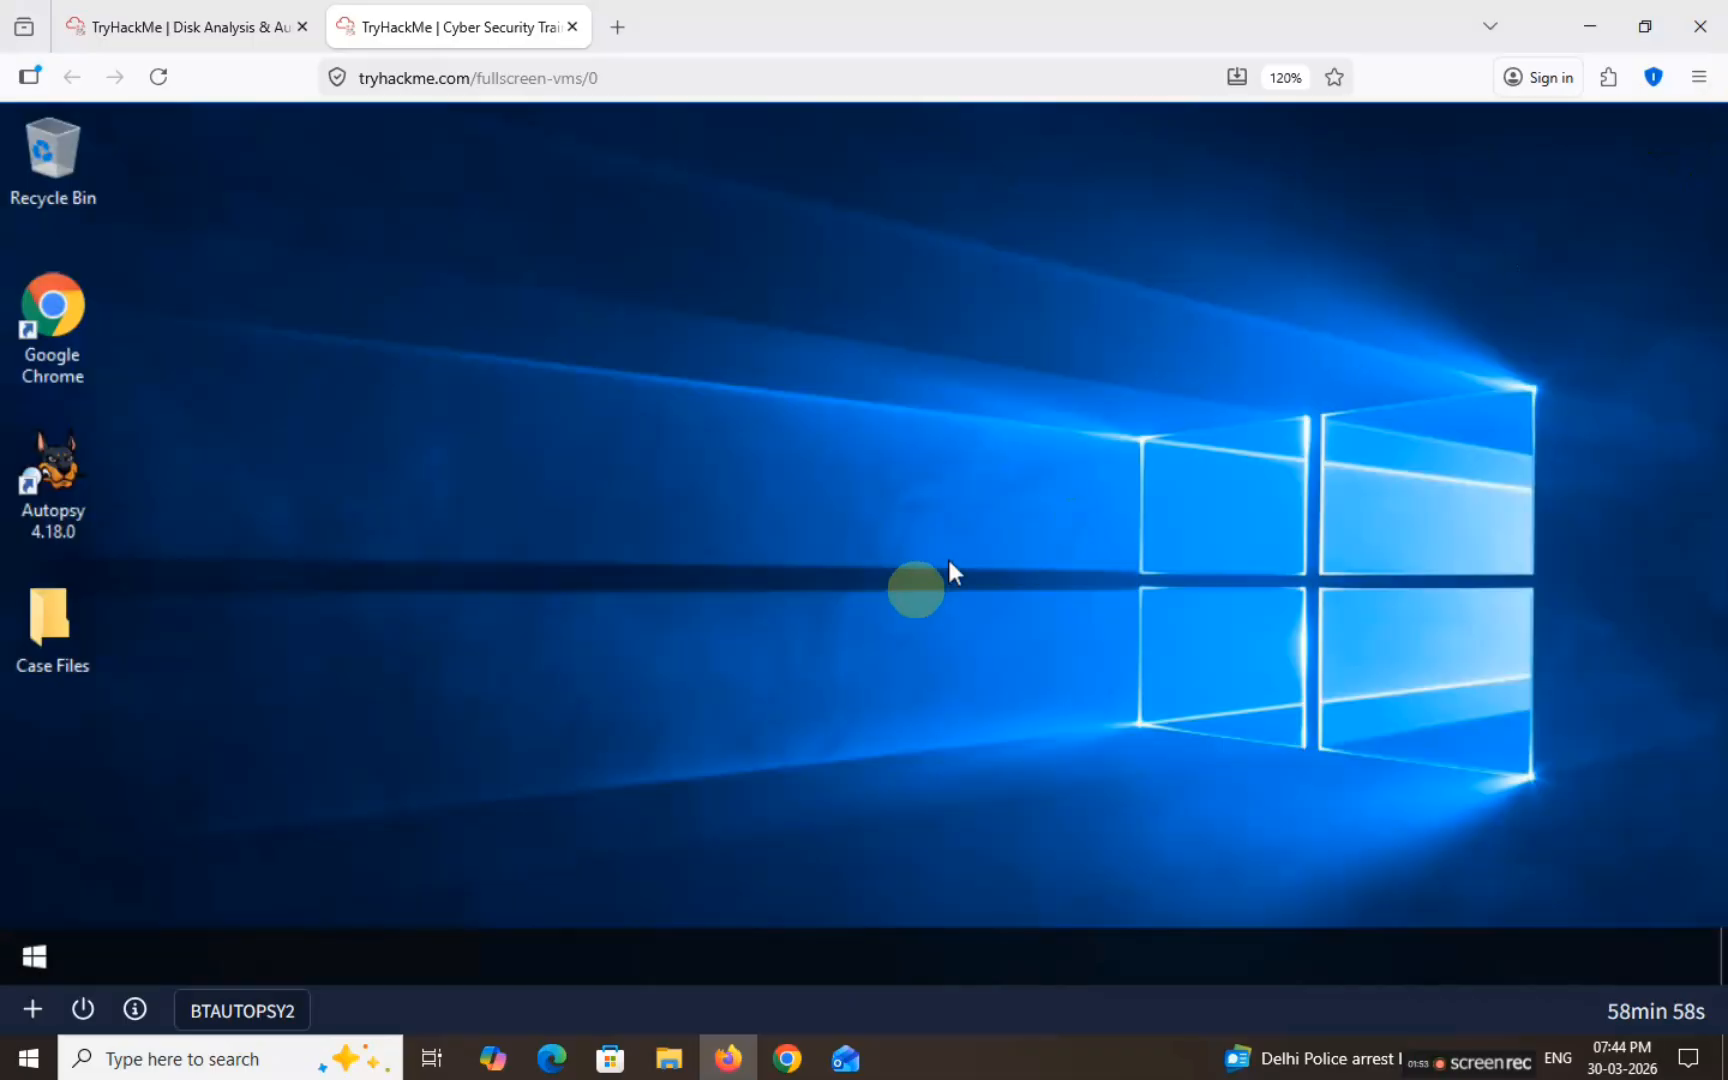
{"action": "left_click", "coordinate": [55, 482]}
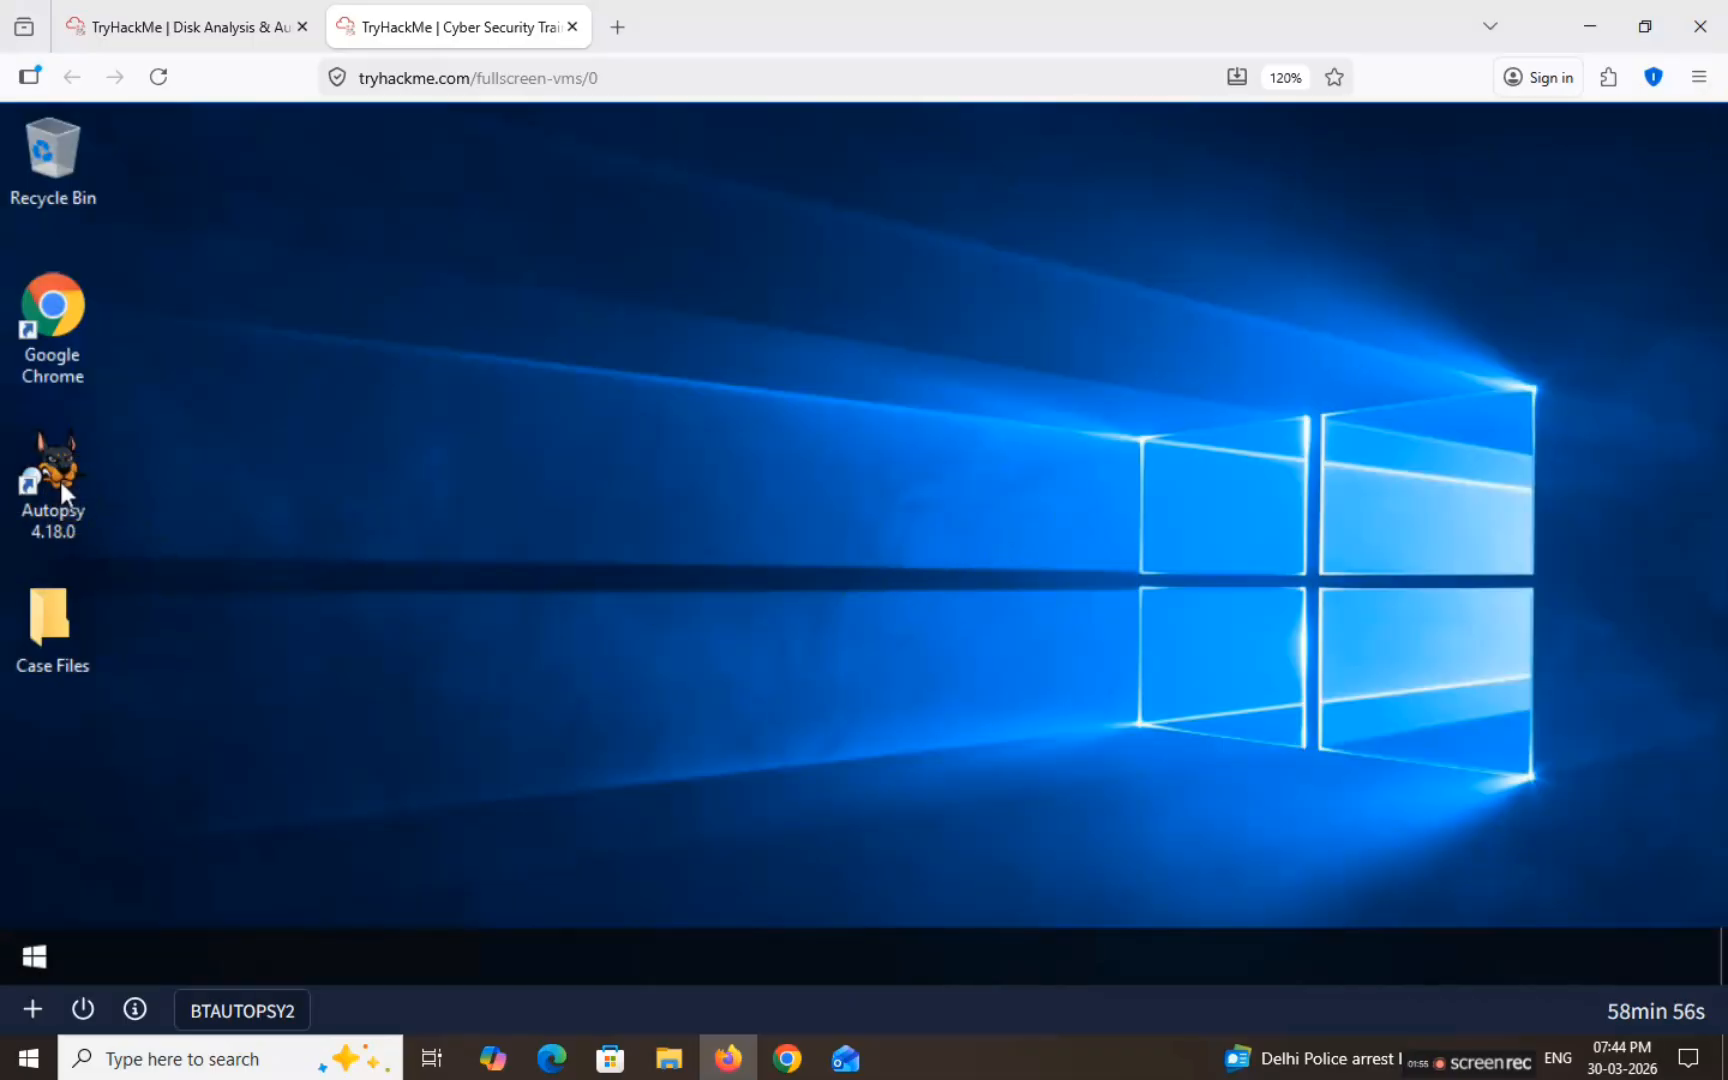
{"action": "left_click", "coordinate": [59, 481]}
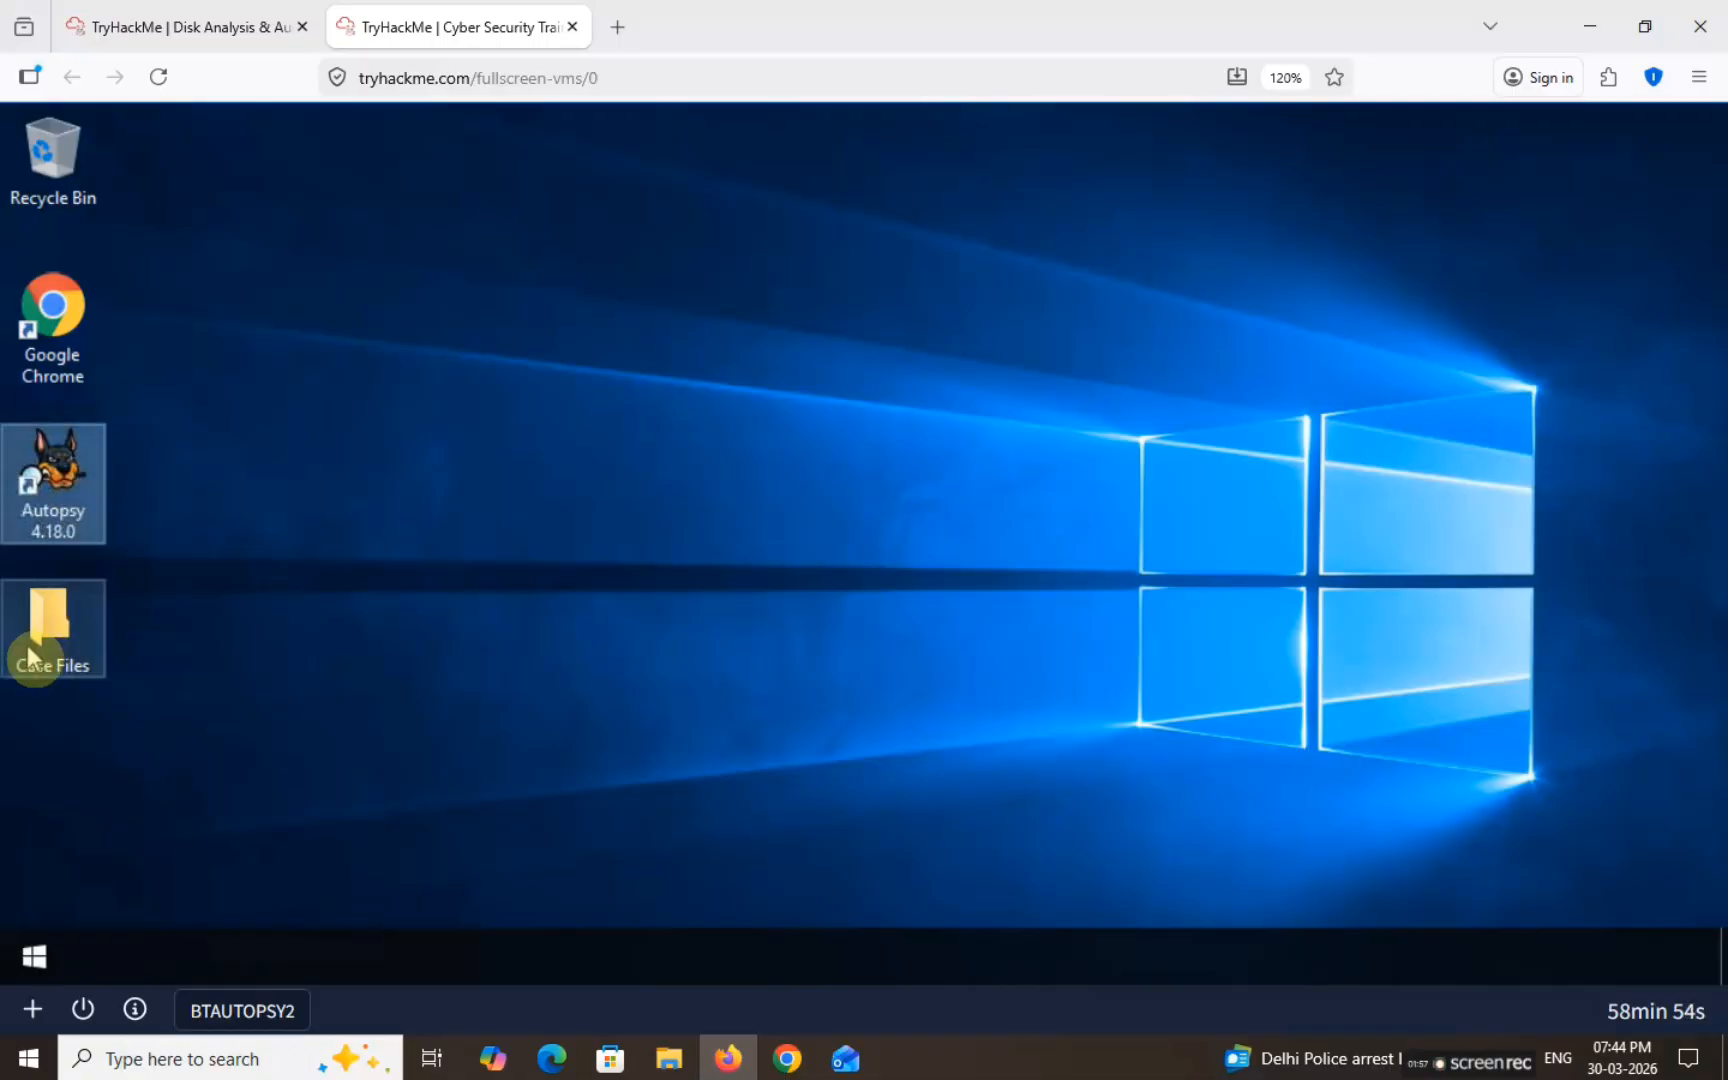
{"action": "left_click", "coordinate": [56, 528]}
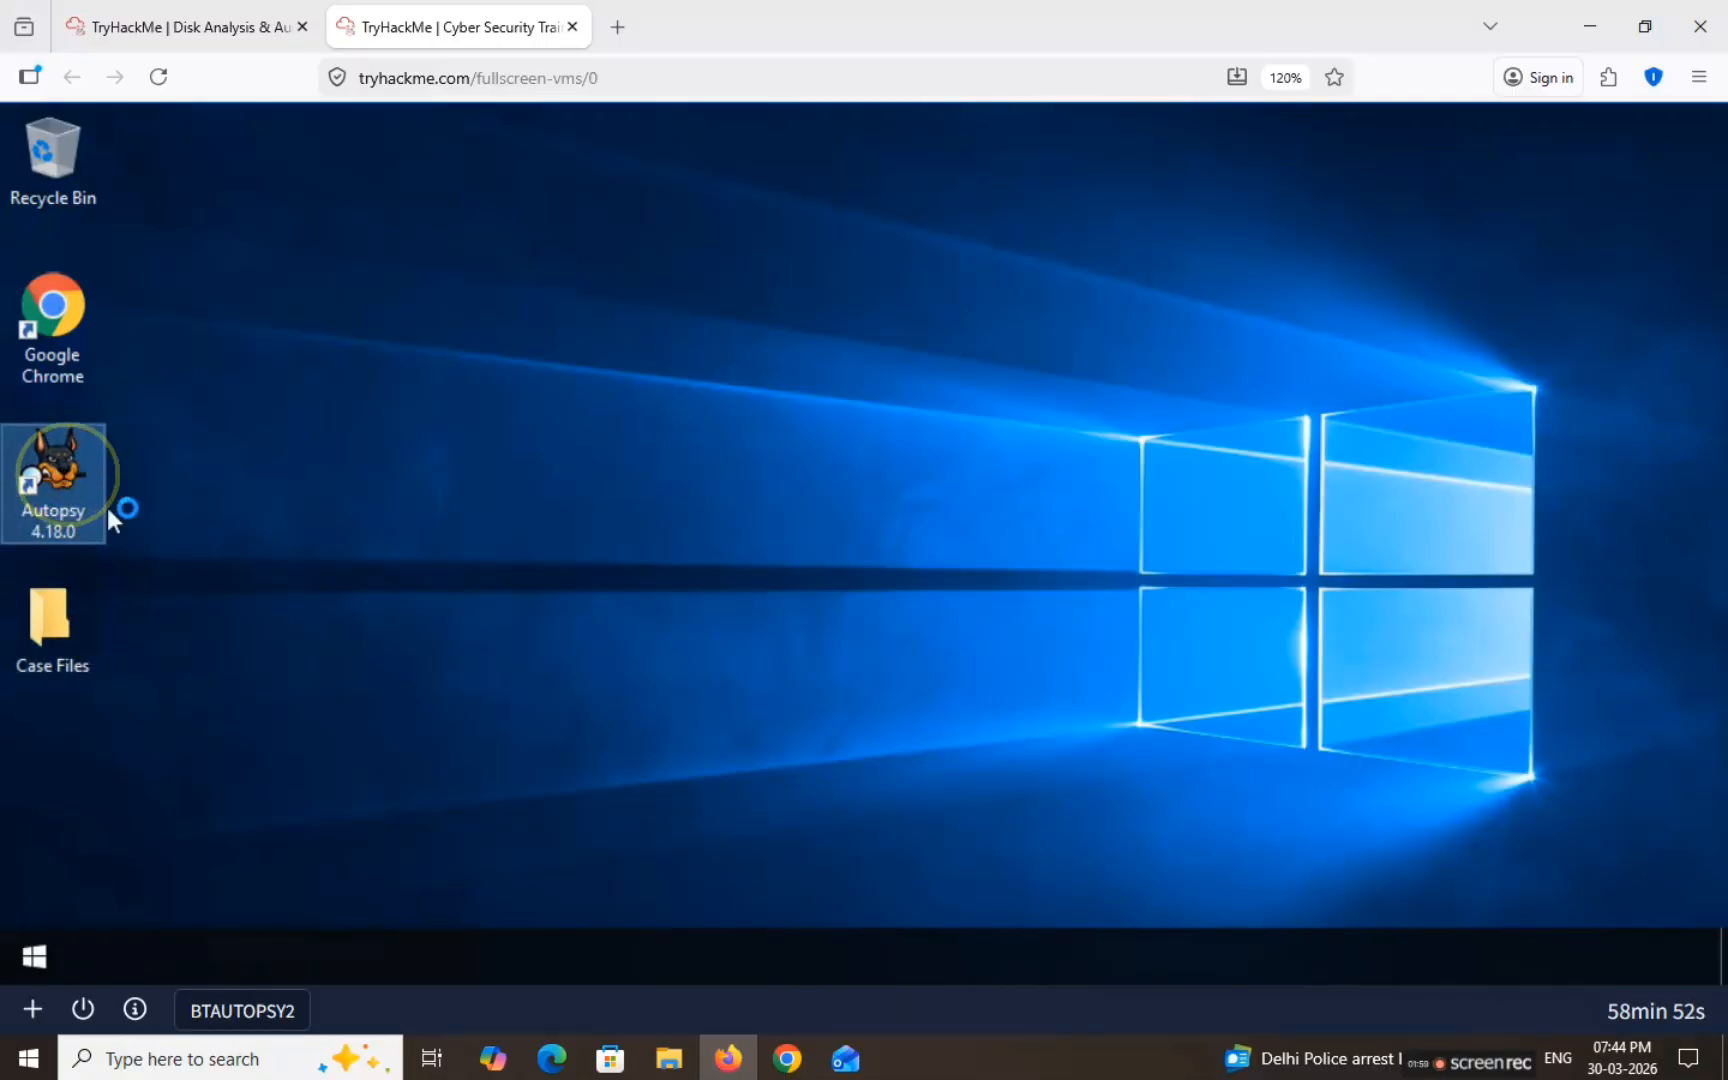
Step: Browse the Case Files folder (autopsy.db, HASAN2.E01, Tryhackme.aut) while Autopsy finishes loading
{"action": "left_click", "coordinate": [40, 650]}
{"action": "left_click", "coordinate": [108, 628]}
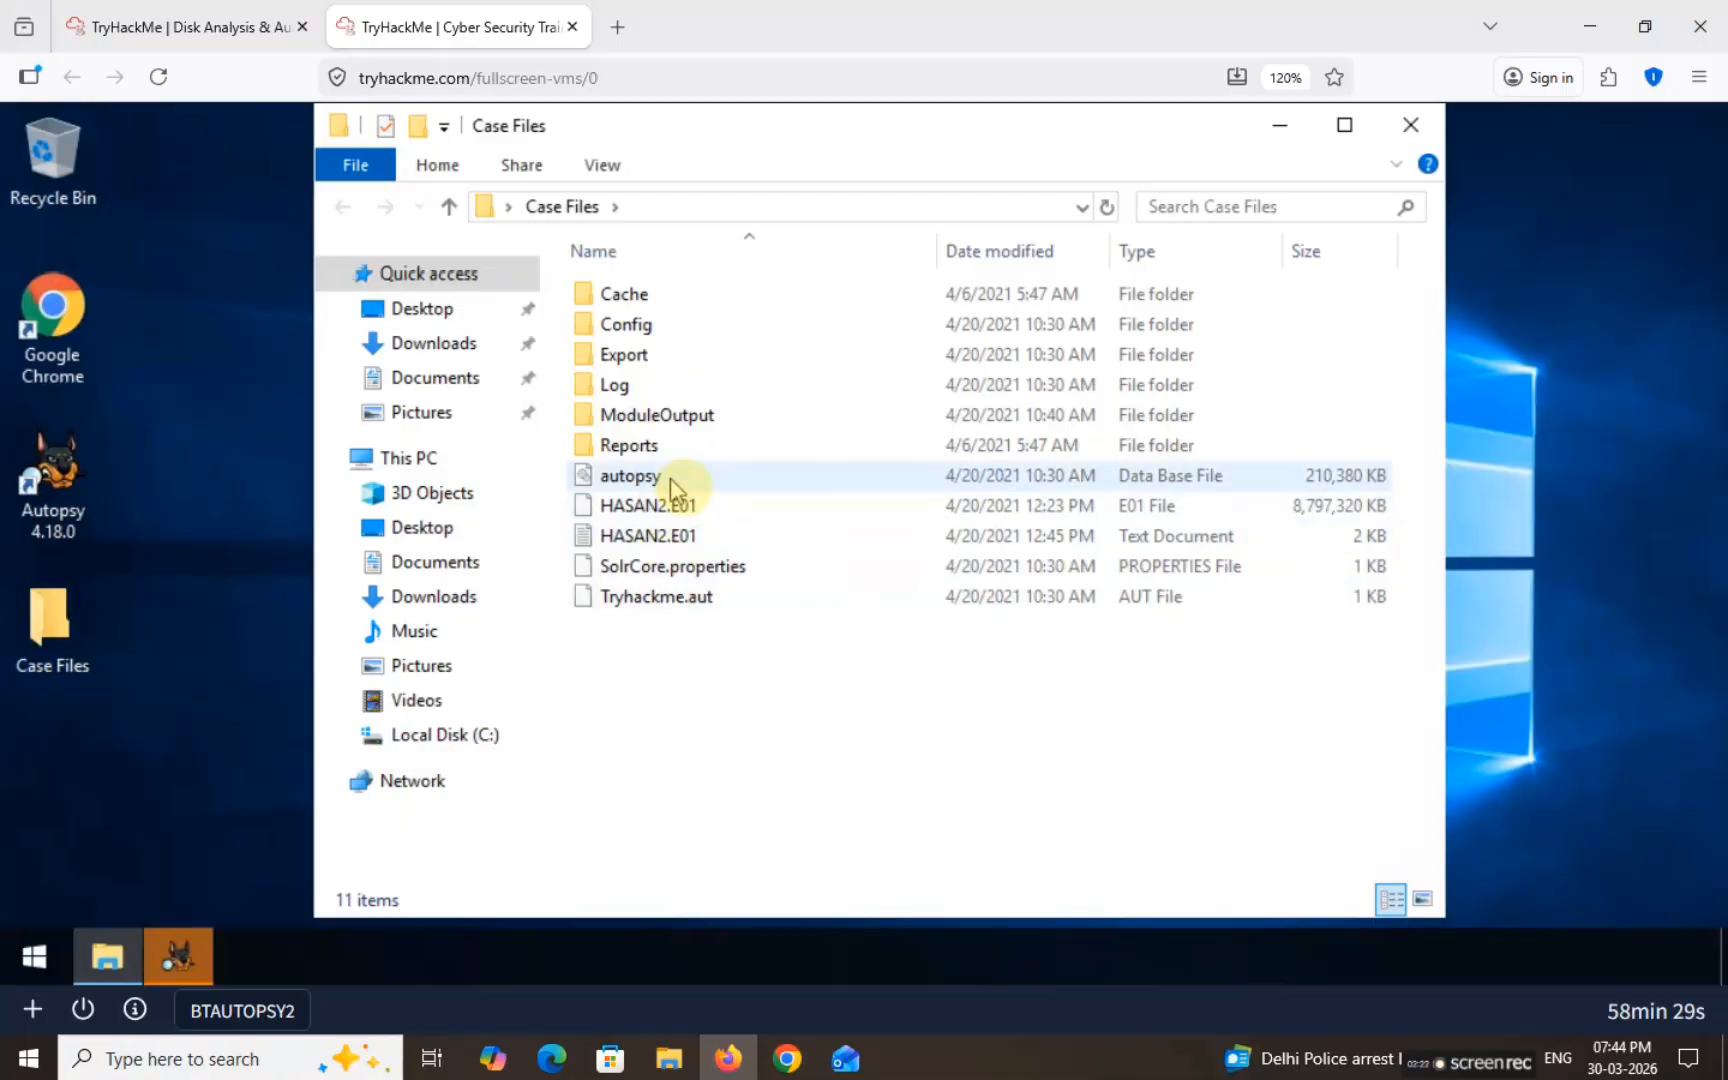
{"action": "left_click", "coordinate": [172, 960]}
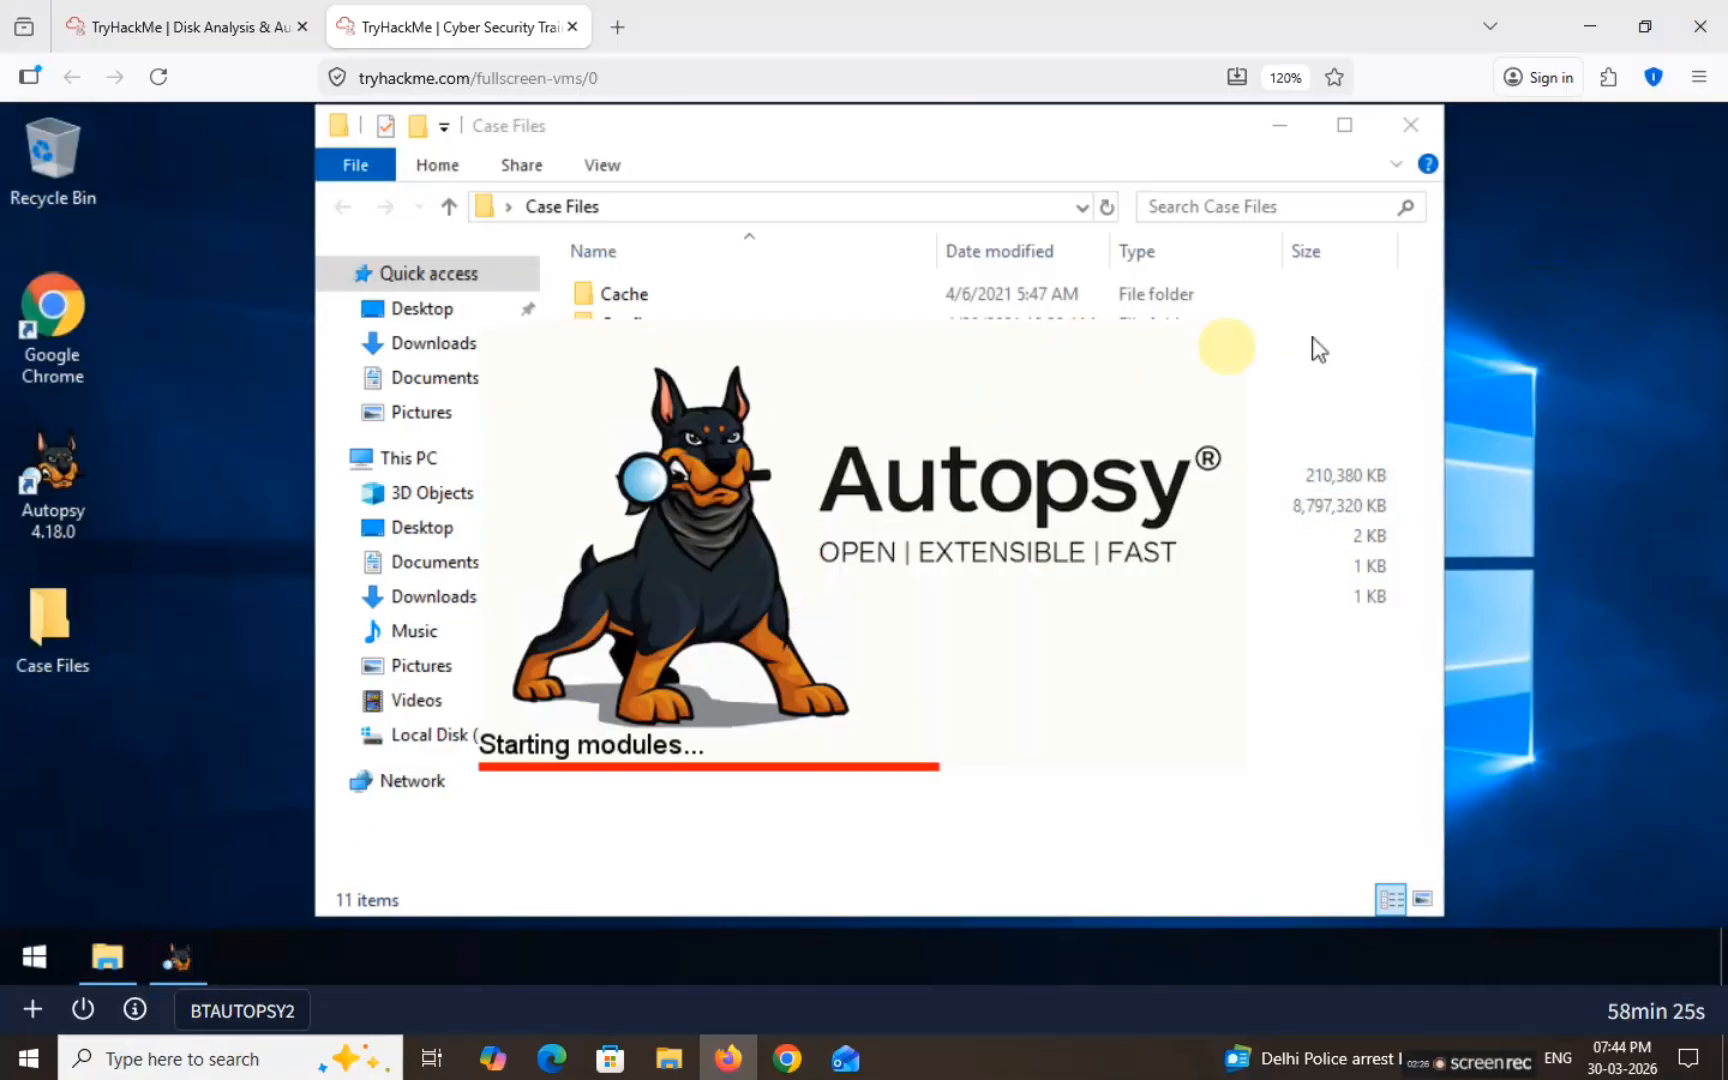
{"action": "left_click", "coordinate": [1034, 174]}
{"action": "left_click", "coordinate": [674, 486]}
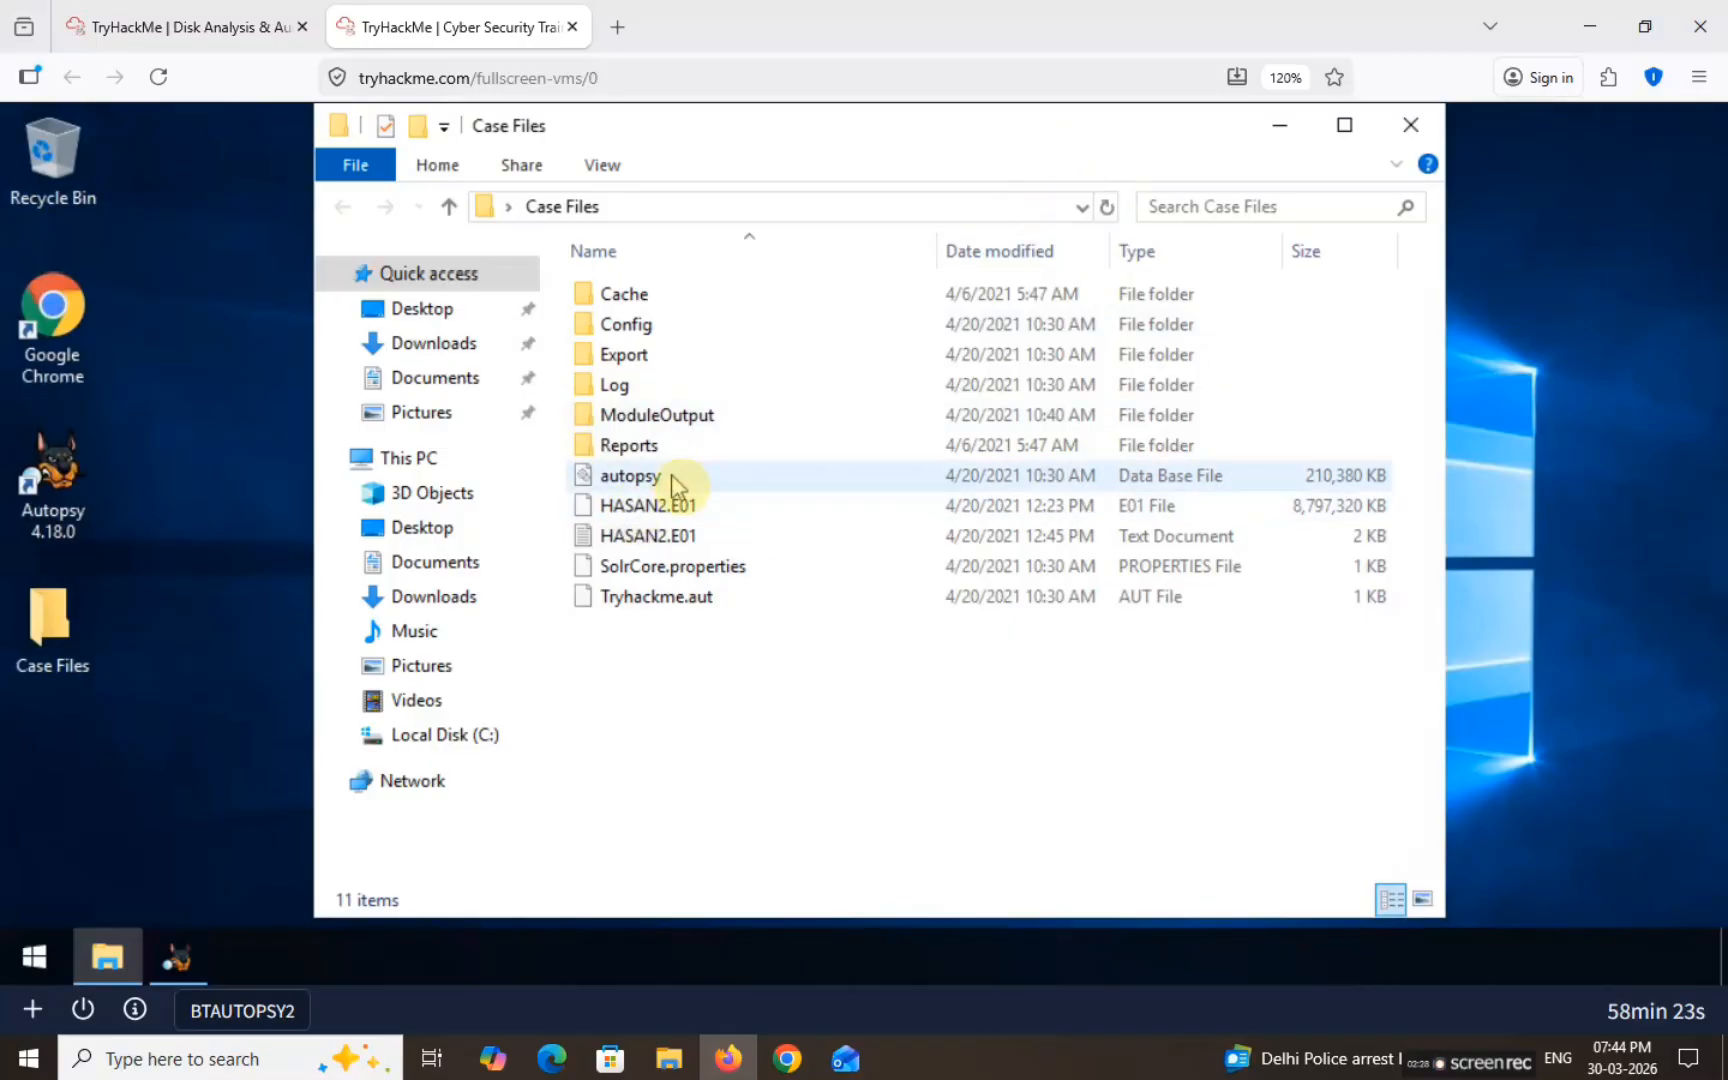
{"action": "left_click", "coordinate": [658, 505]}
{"action": "left_click", "coordinate": [672, 537]}
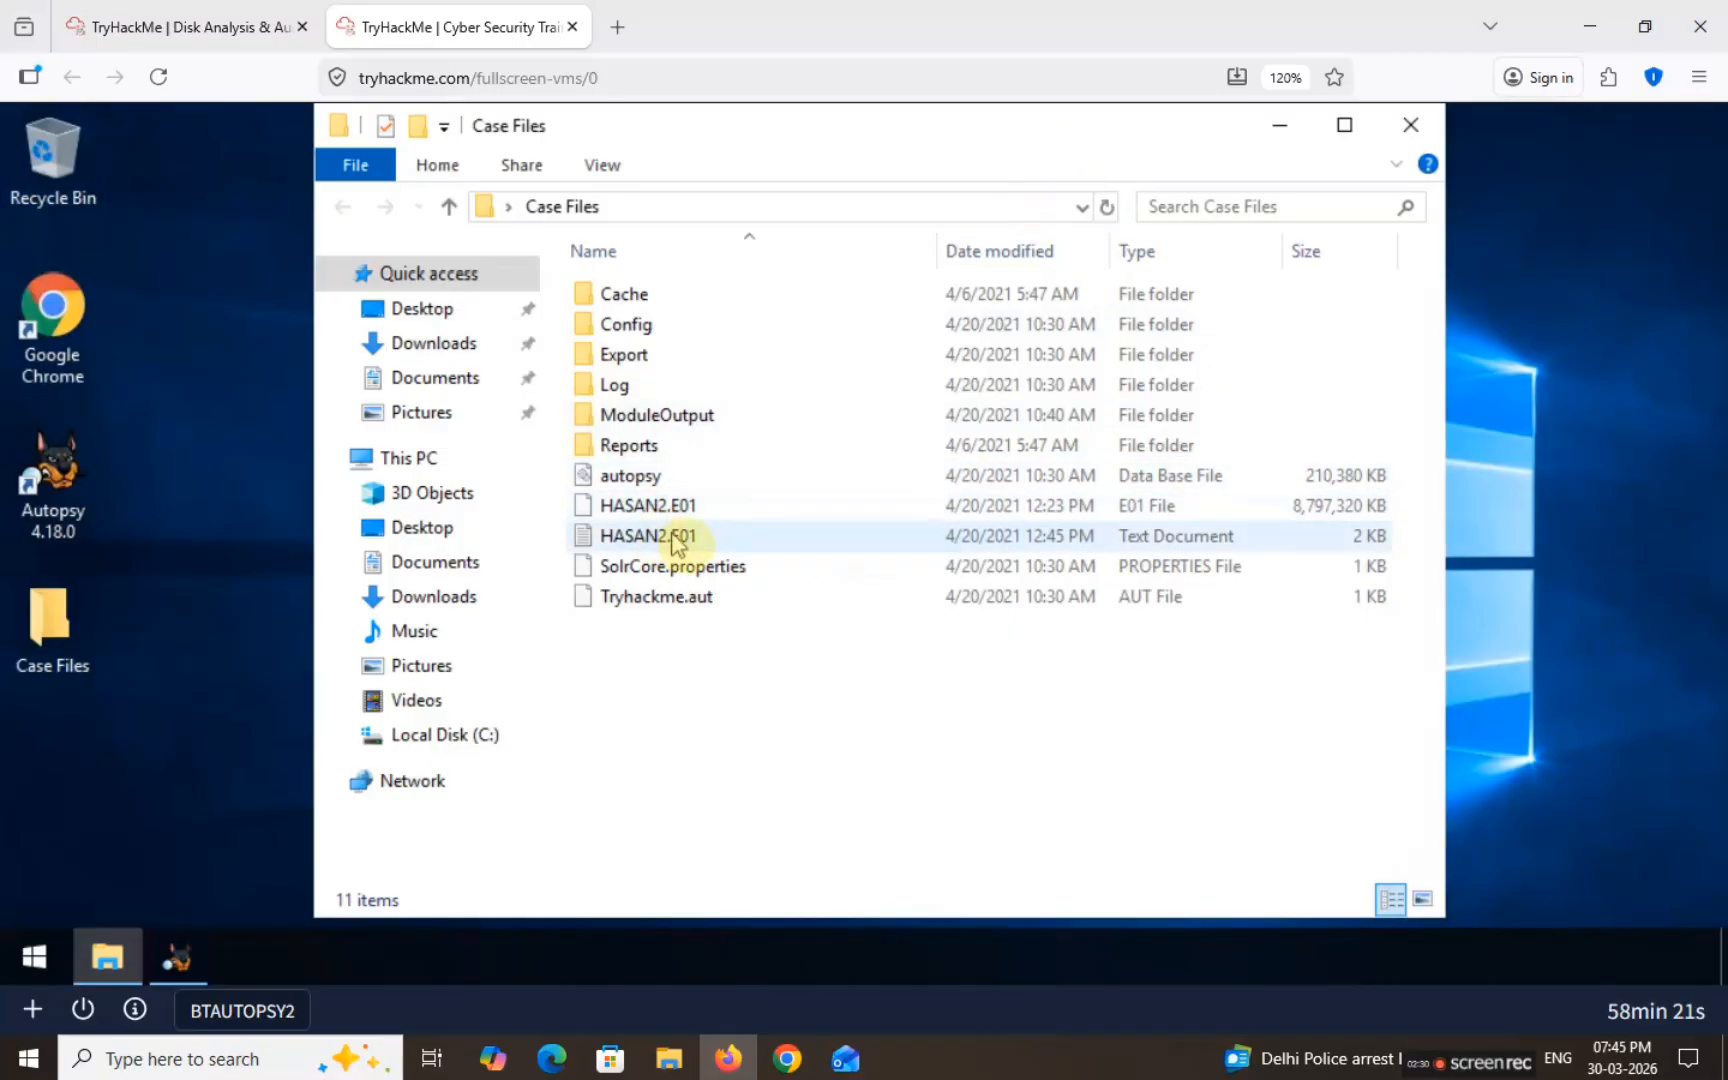
{"action": "left_click", "coordinate": [640, 602]}
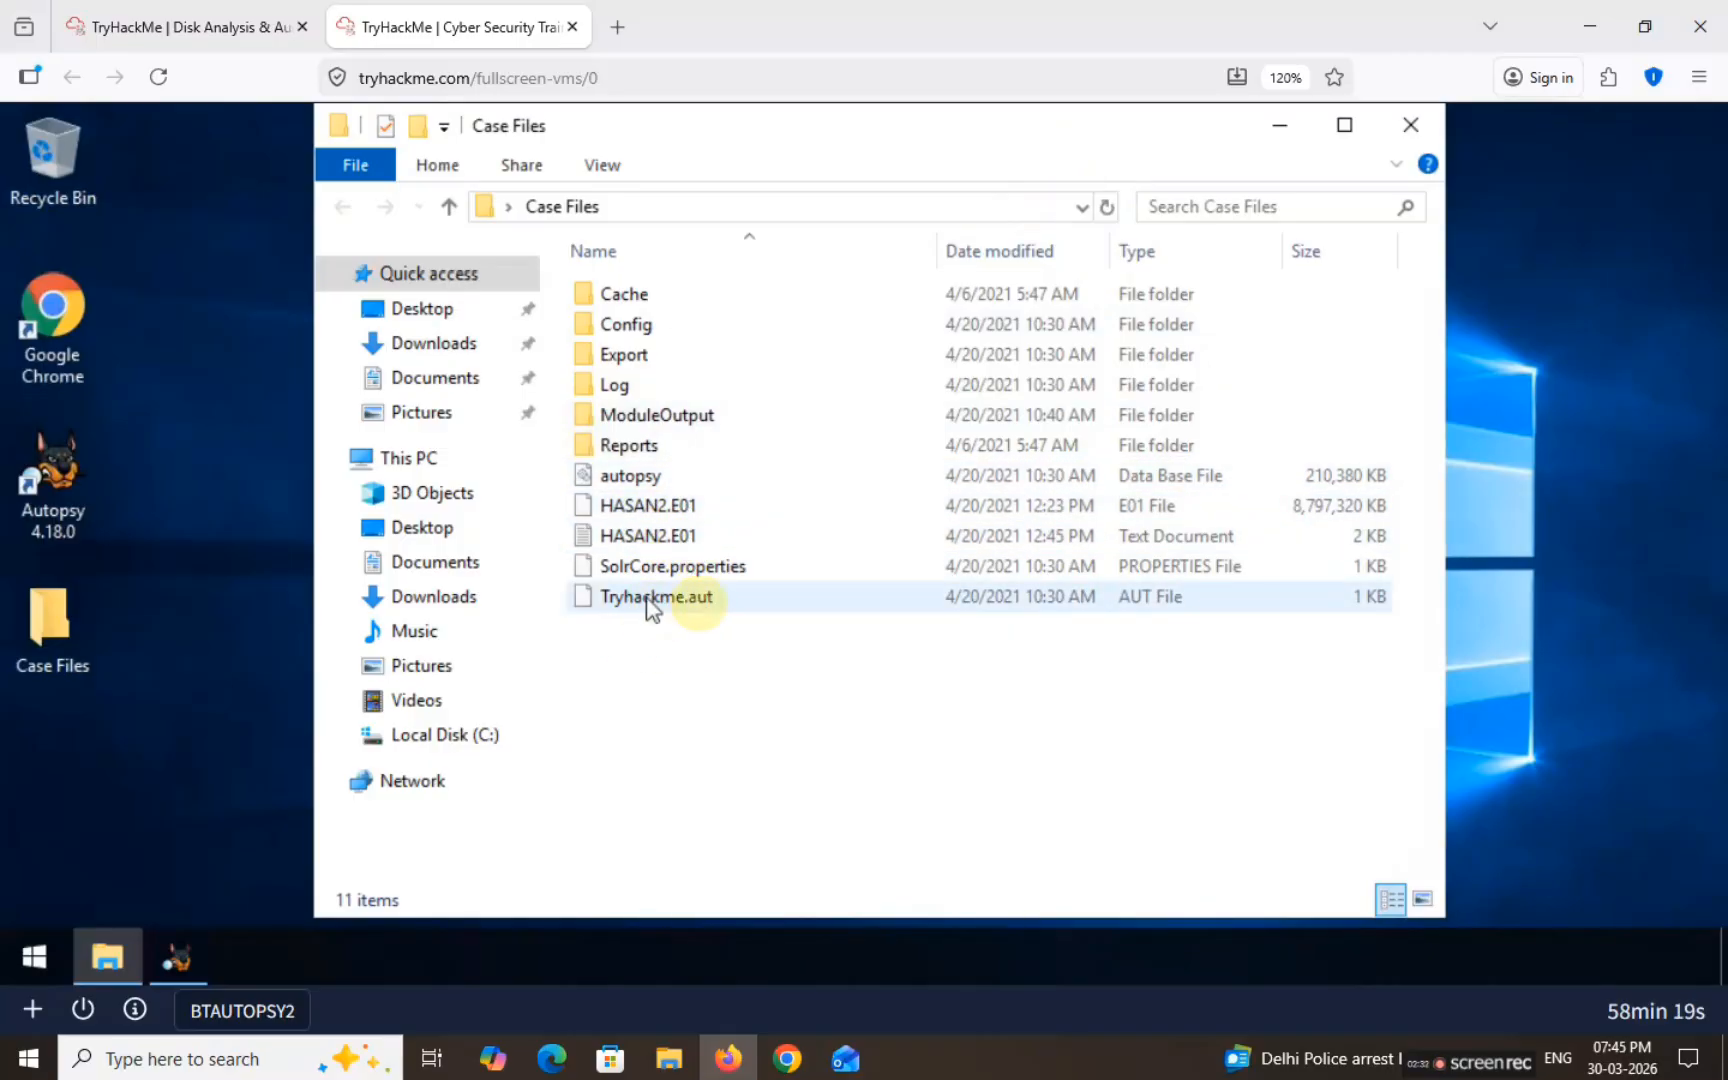
{"action": "left_click", "coordinate": [196, 963]}
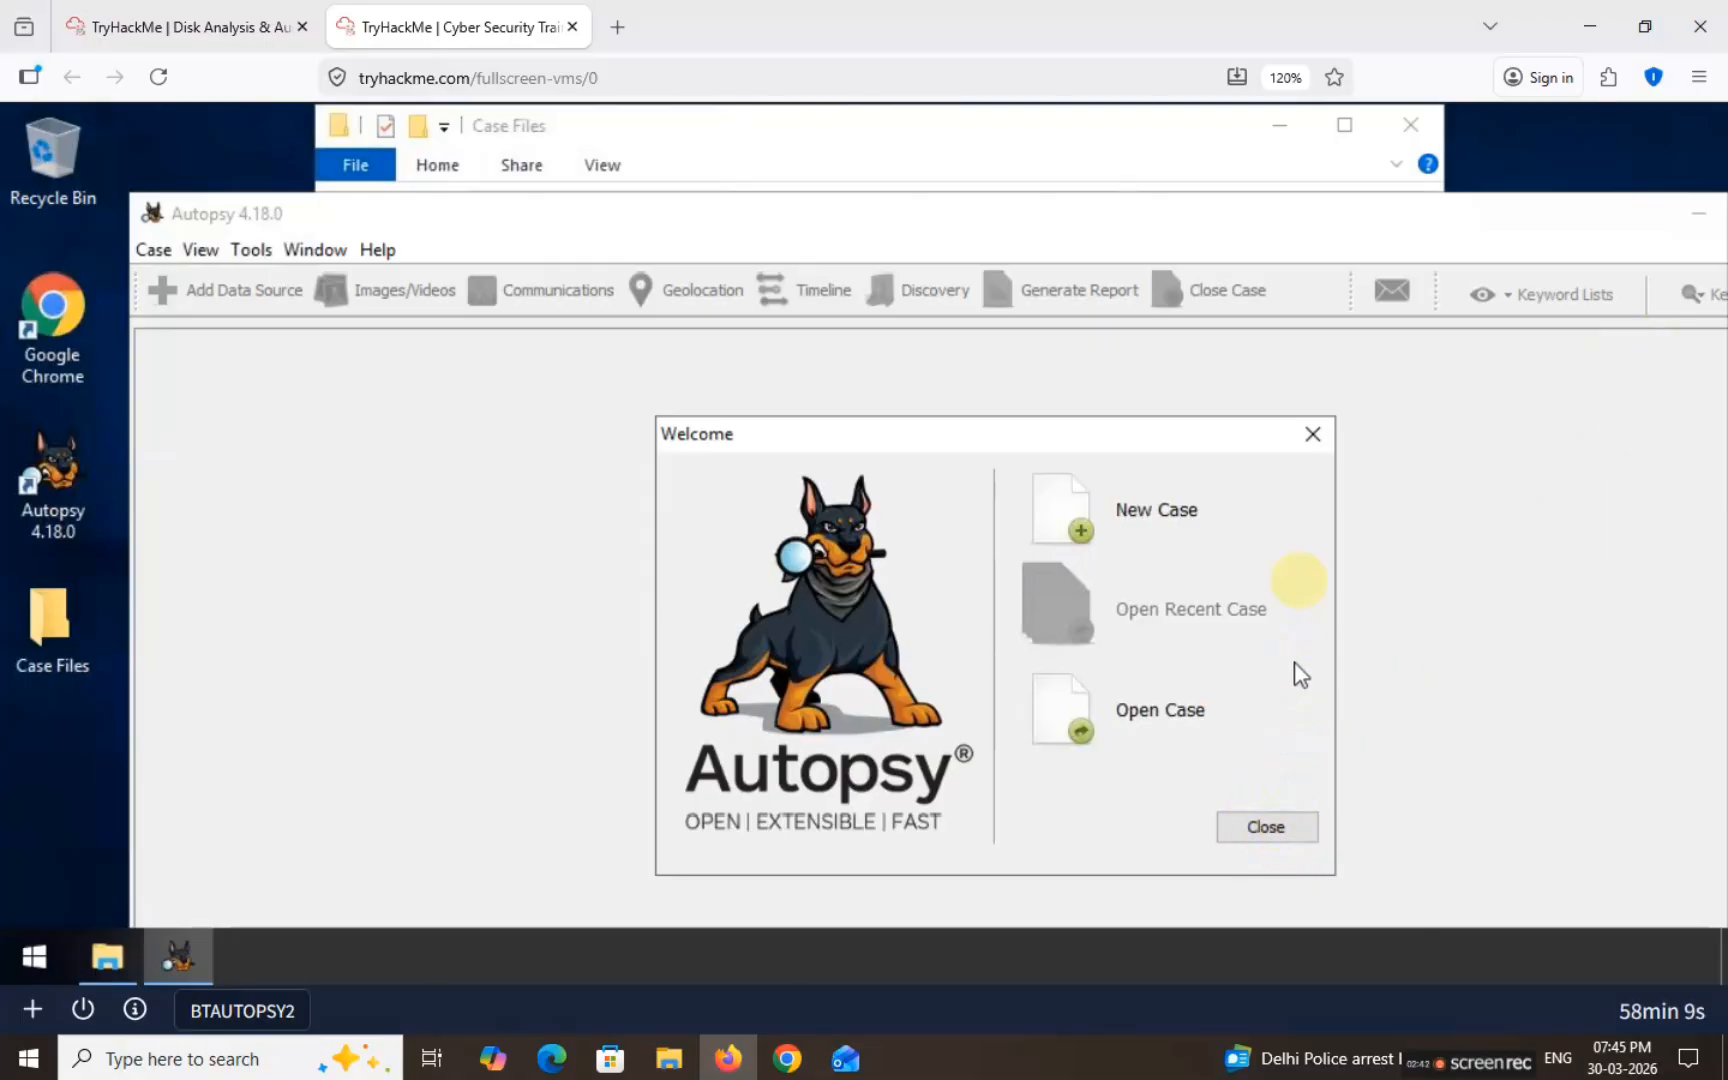
Step: Close the Autopsy welcome screen and new-case form, and maximize the window
{"action": "left_click", "coordinate": [1311, 441]}
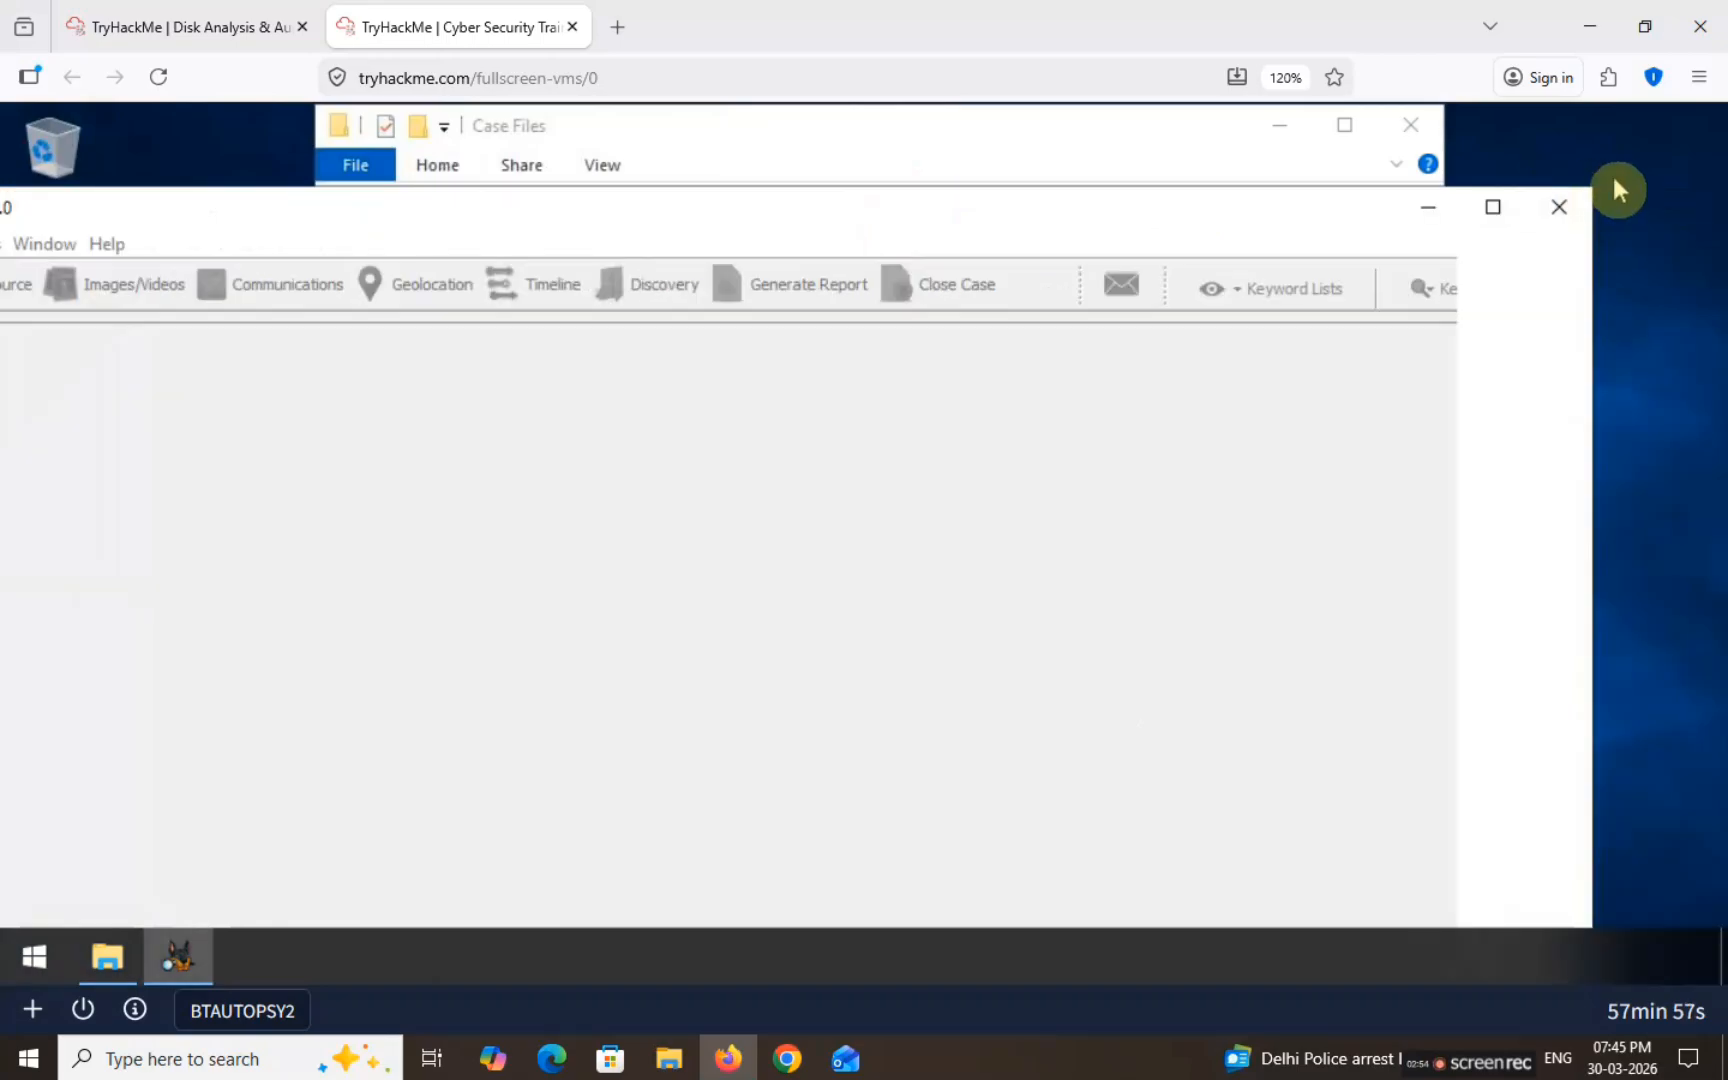
{"action": "left_click", "coordinate": [1504, 212]}
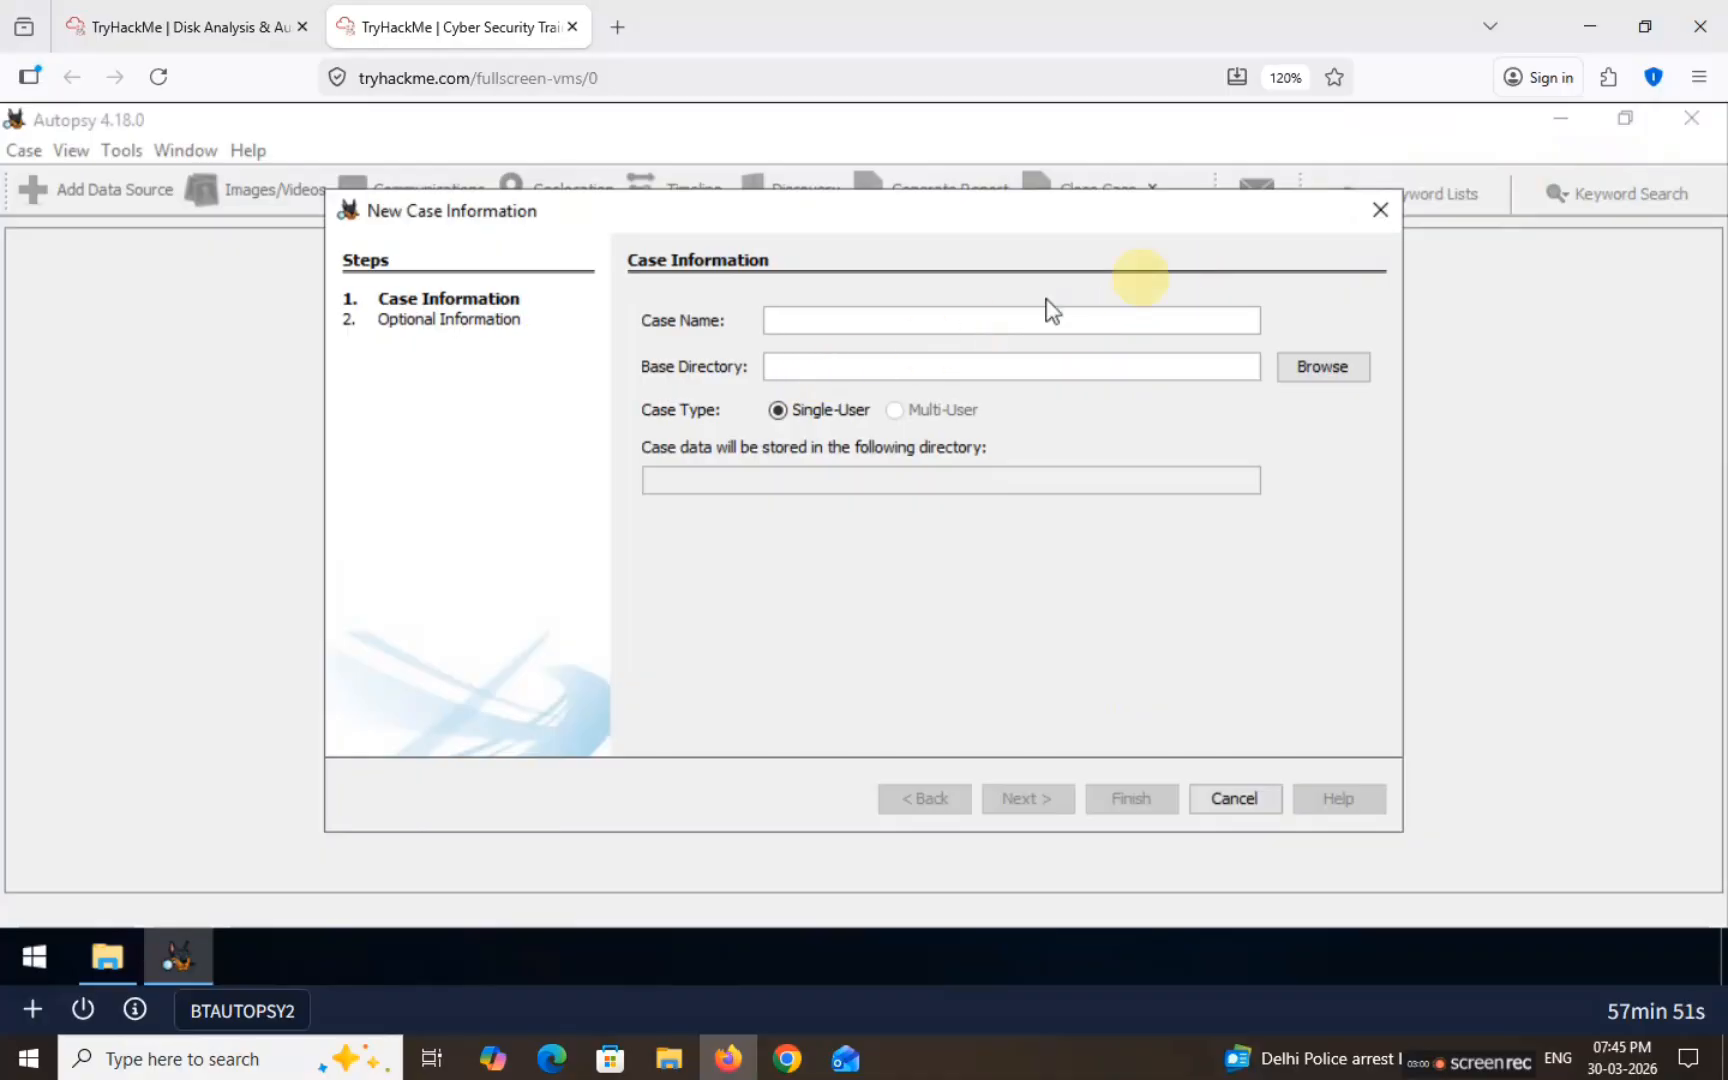
{"action": "left_click", "coordinate": [1380, 210]}
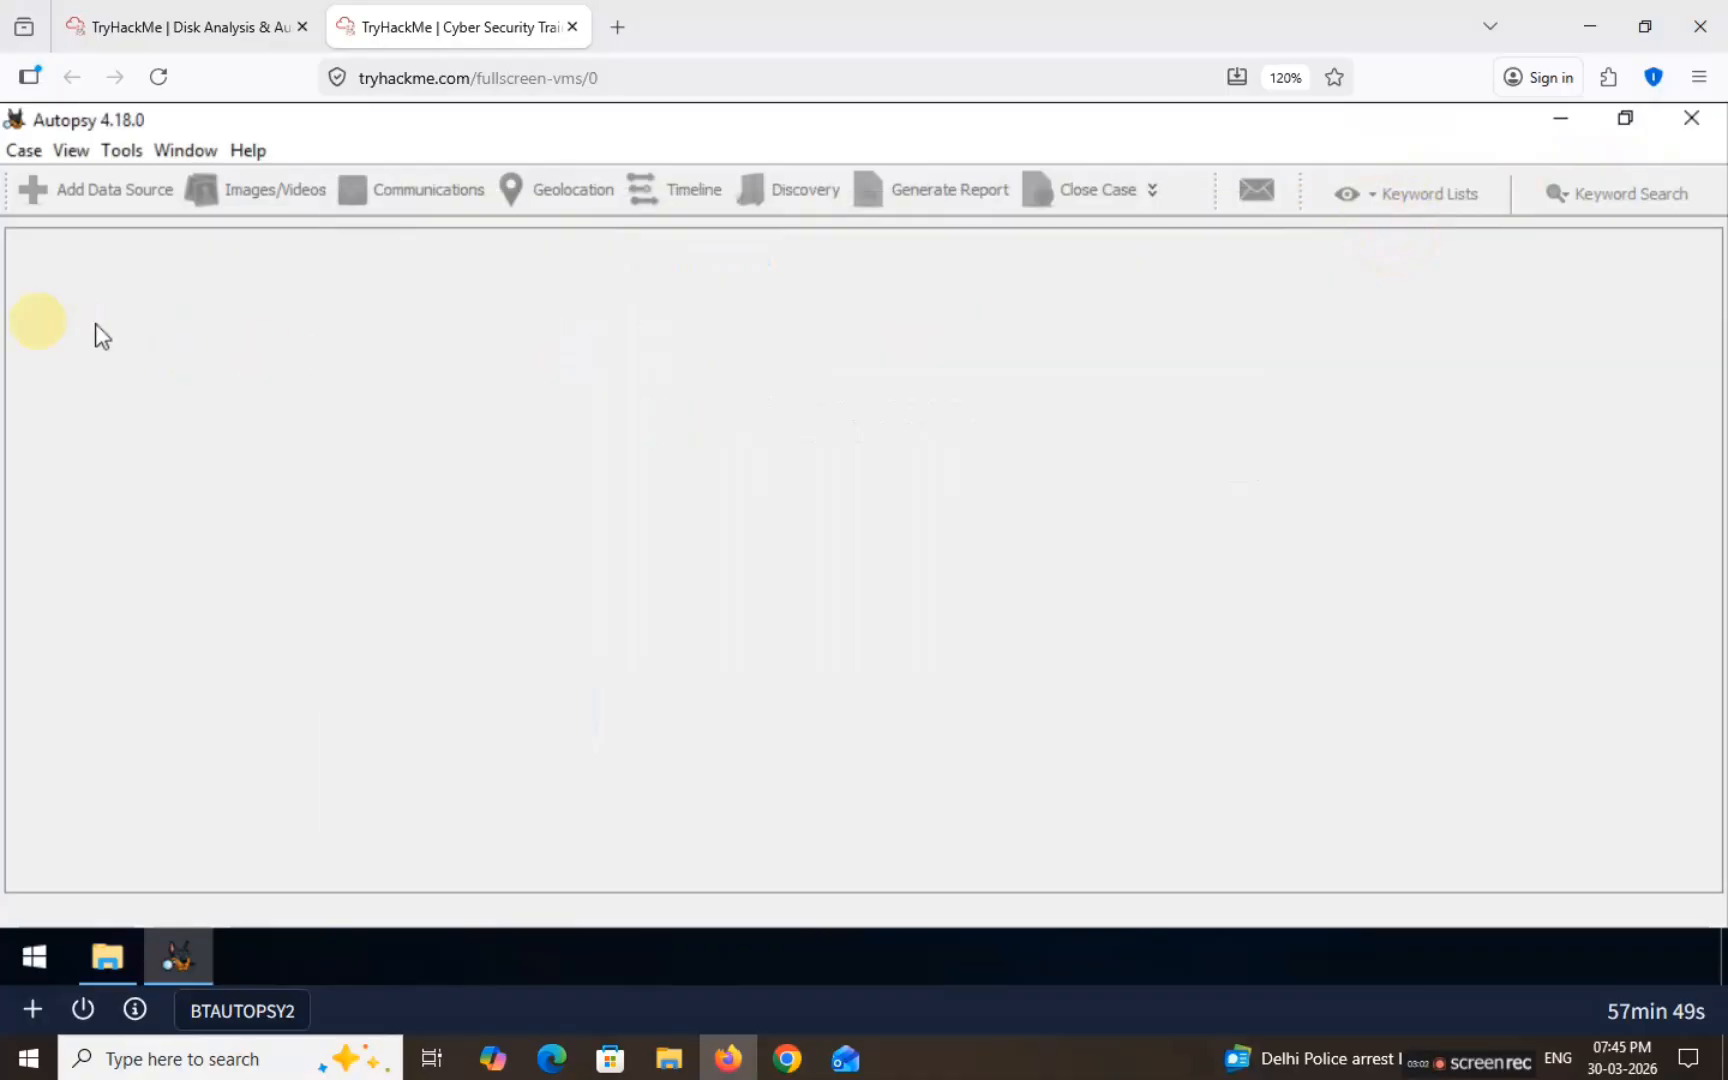
Step: Open the Tryhackme.aut case from Desktop\Case Files
{"action": "left_click", "coordinate": [24, 152]}
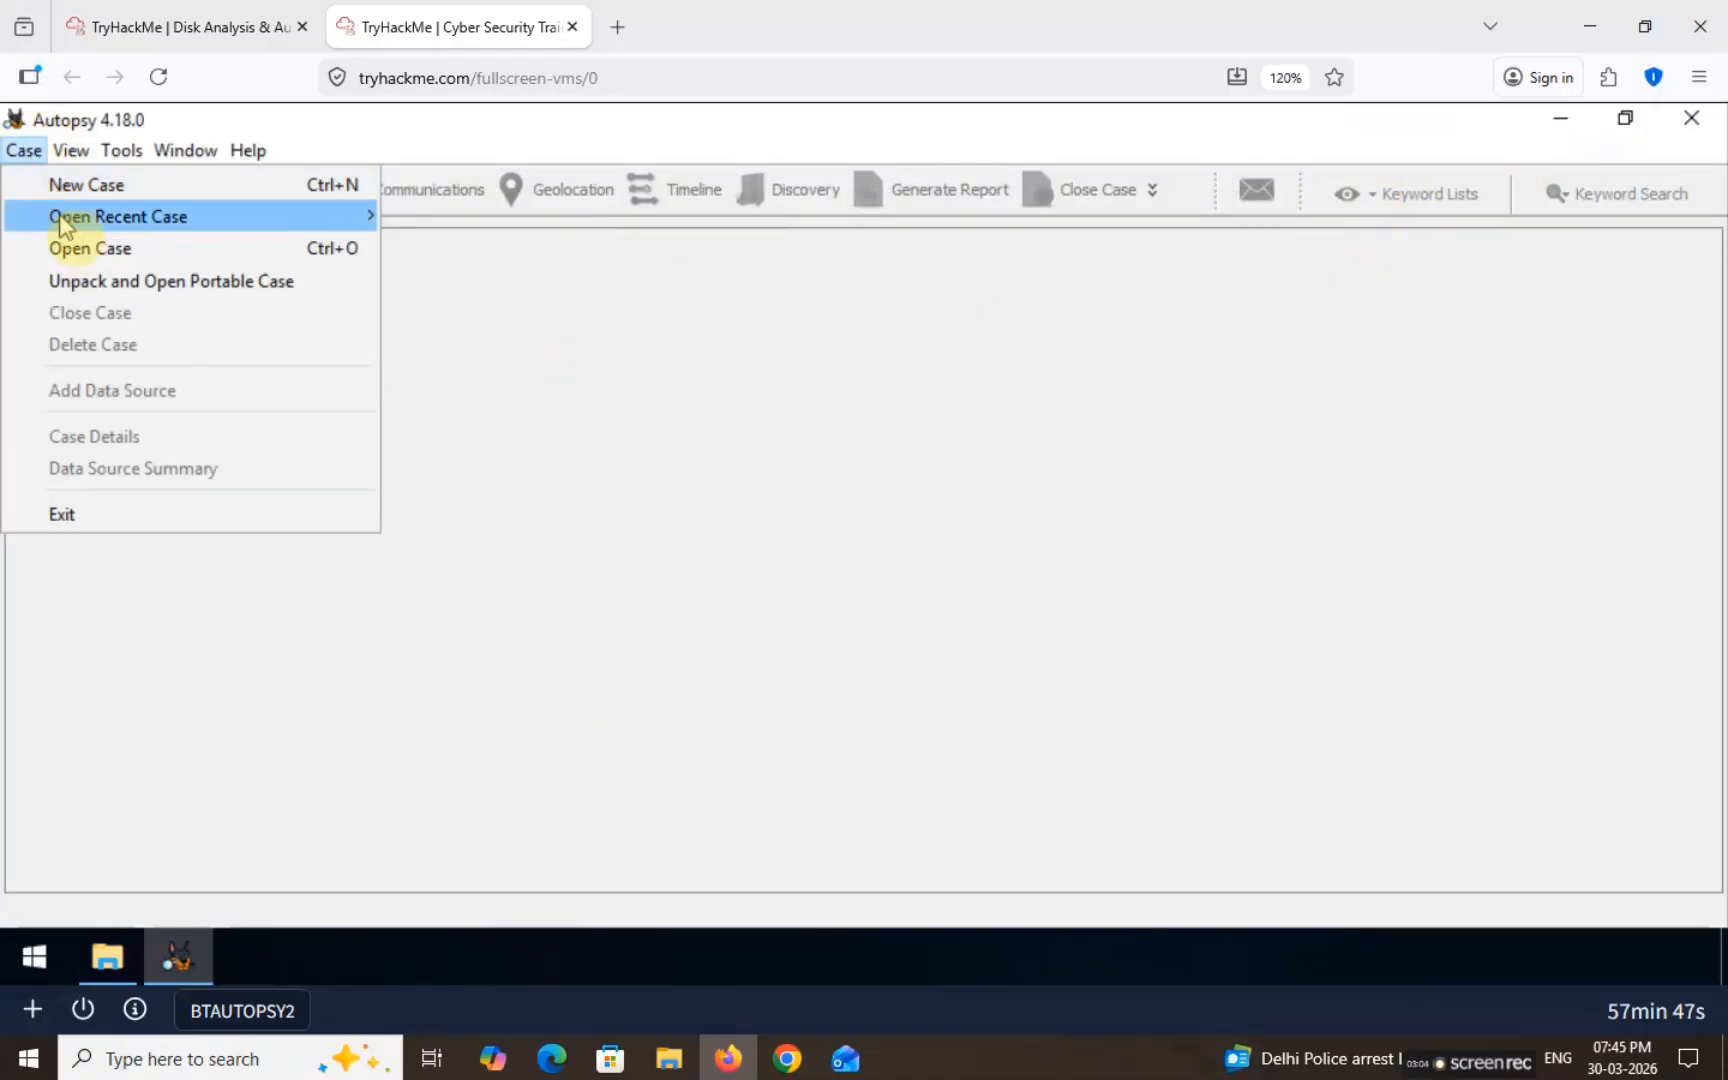
{"action": "left_click", "coordinate": [72, 250]}
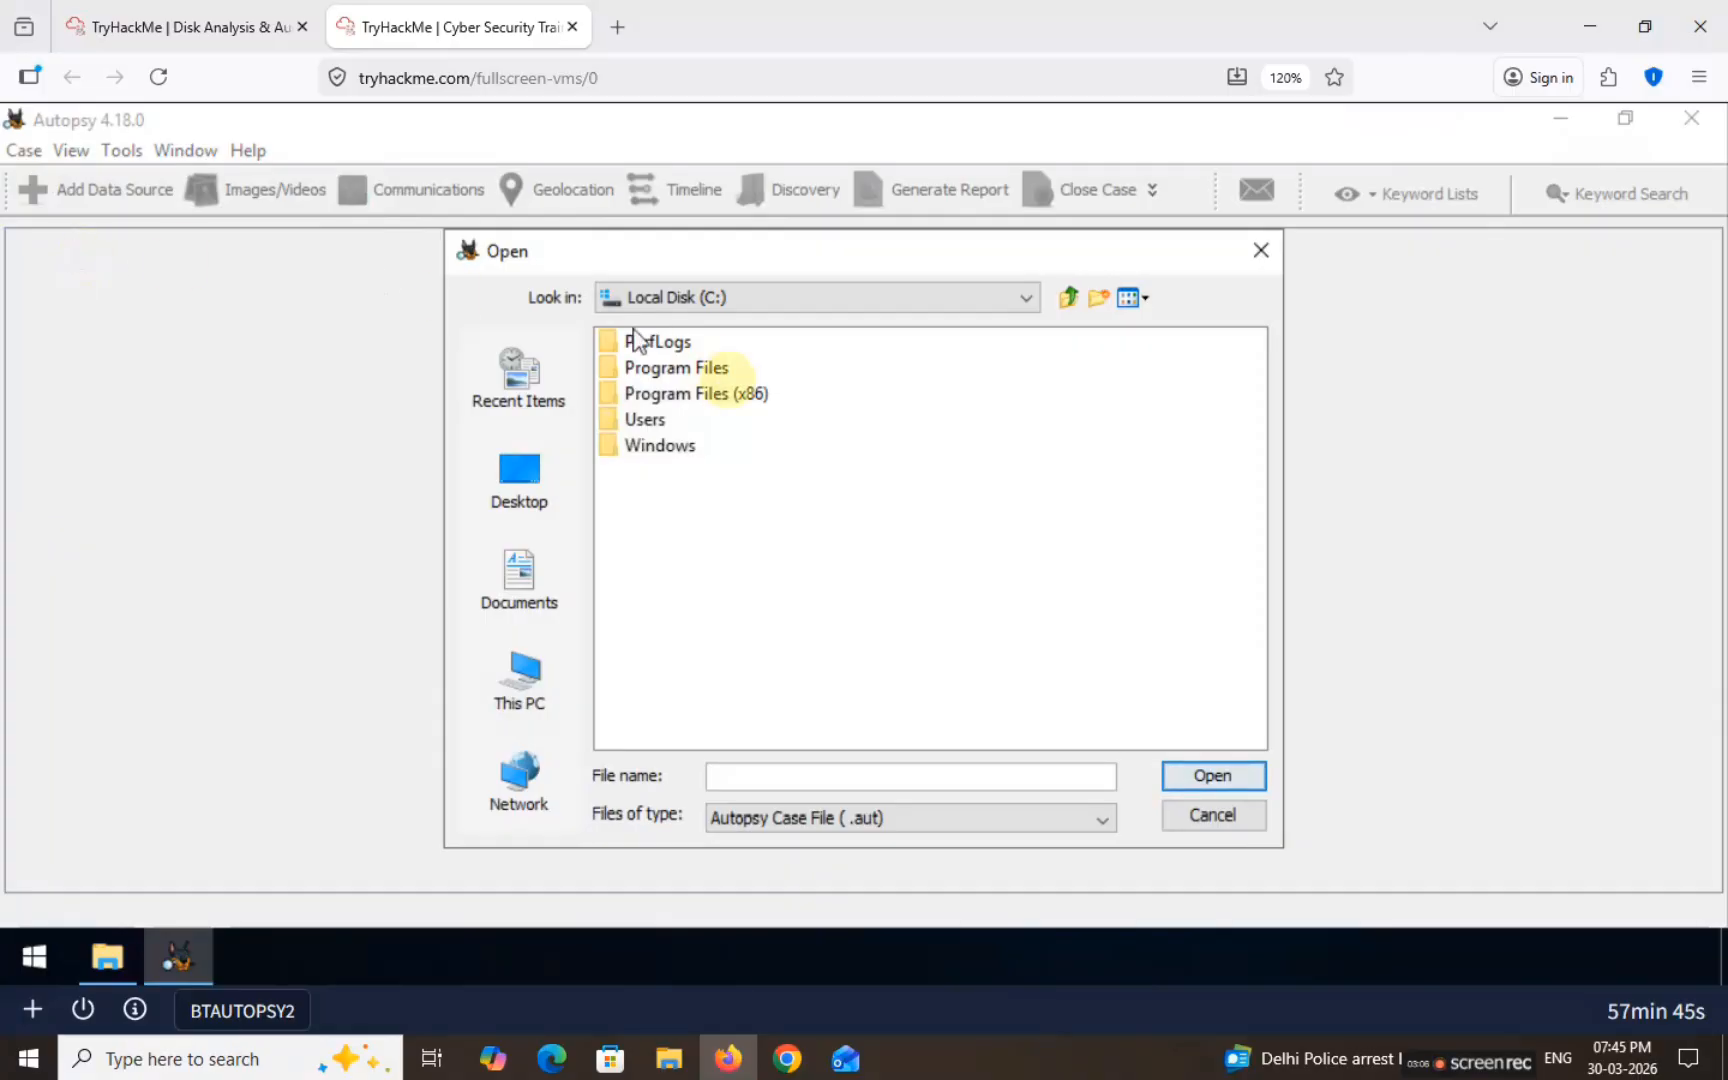
{"action": "left_click", "coordinate": [507, 515]}
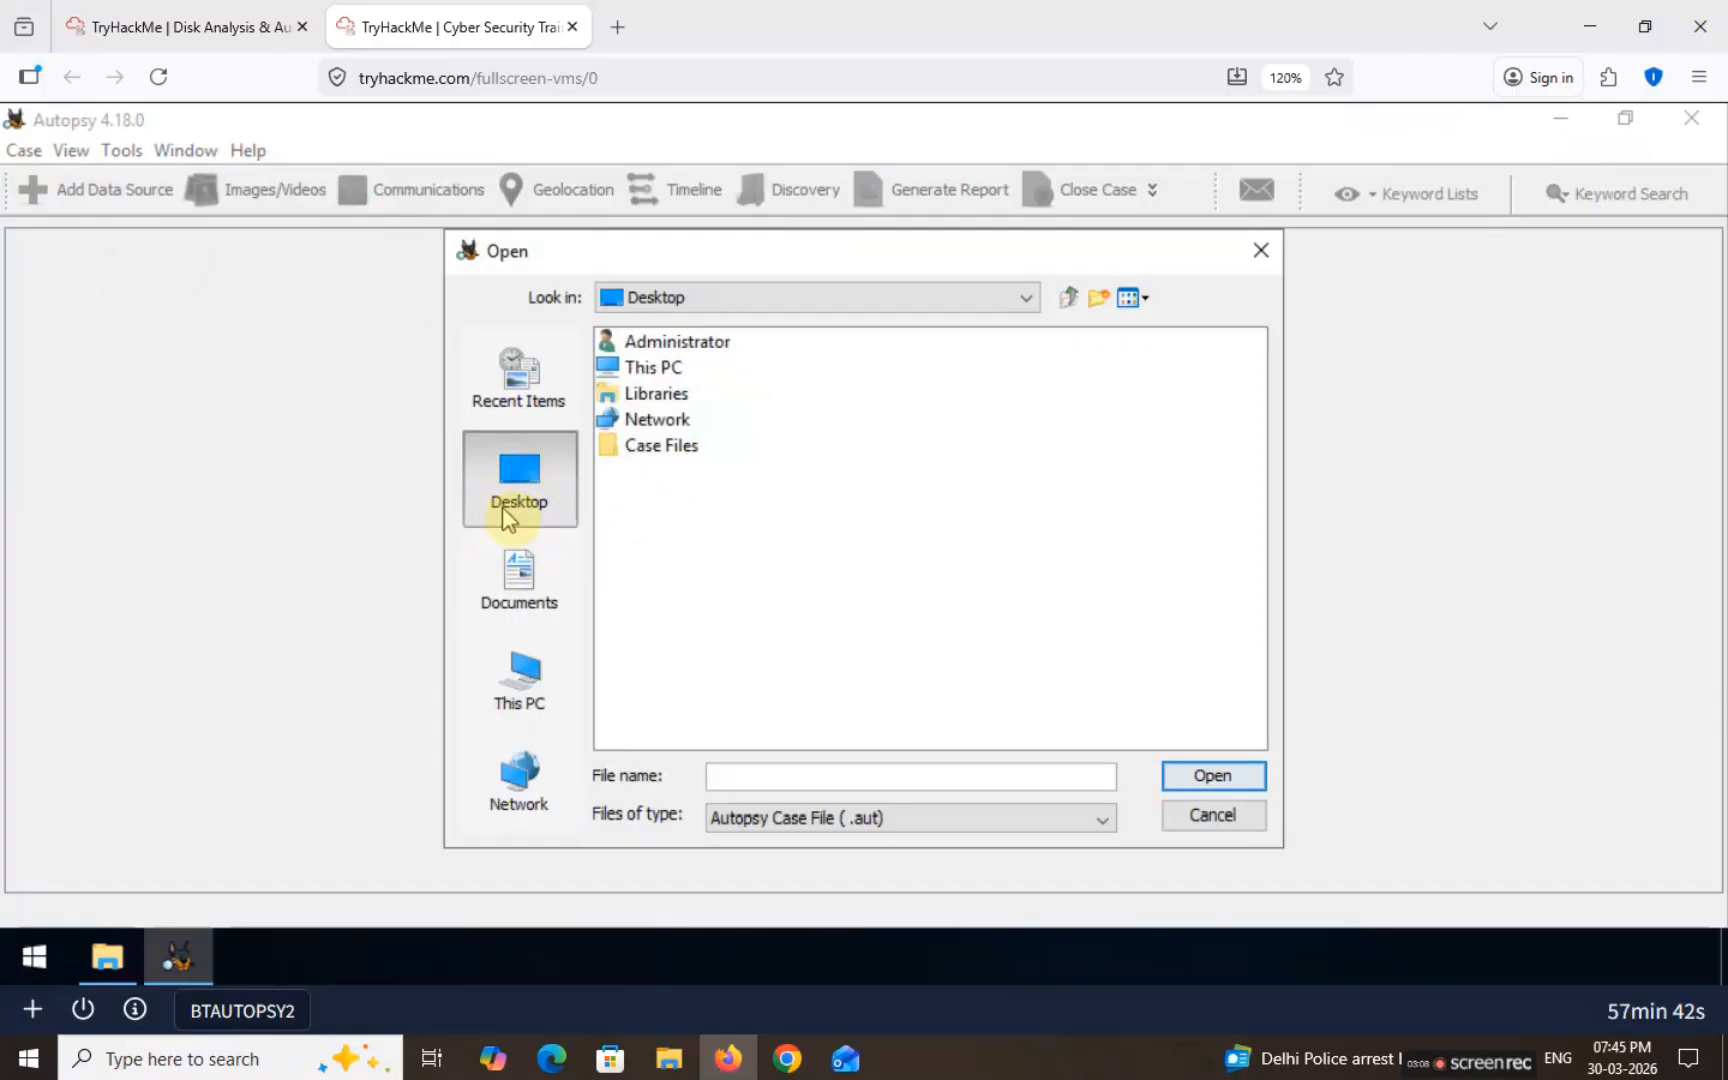
{"action": "double_click", "coordinate": [662, 447]}
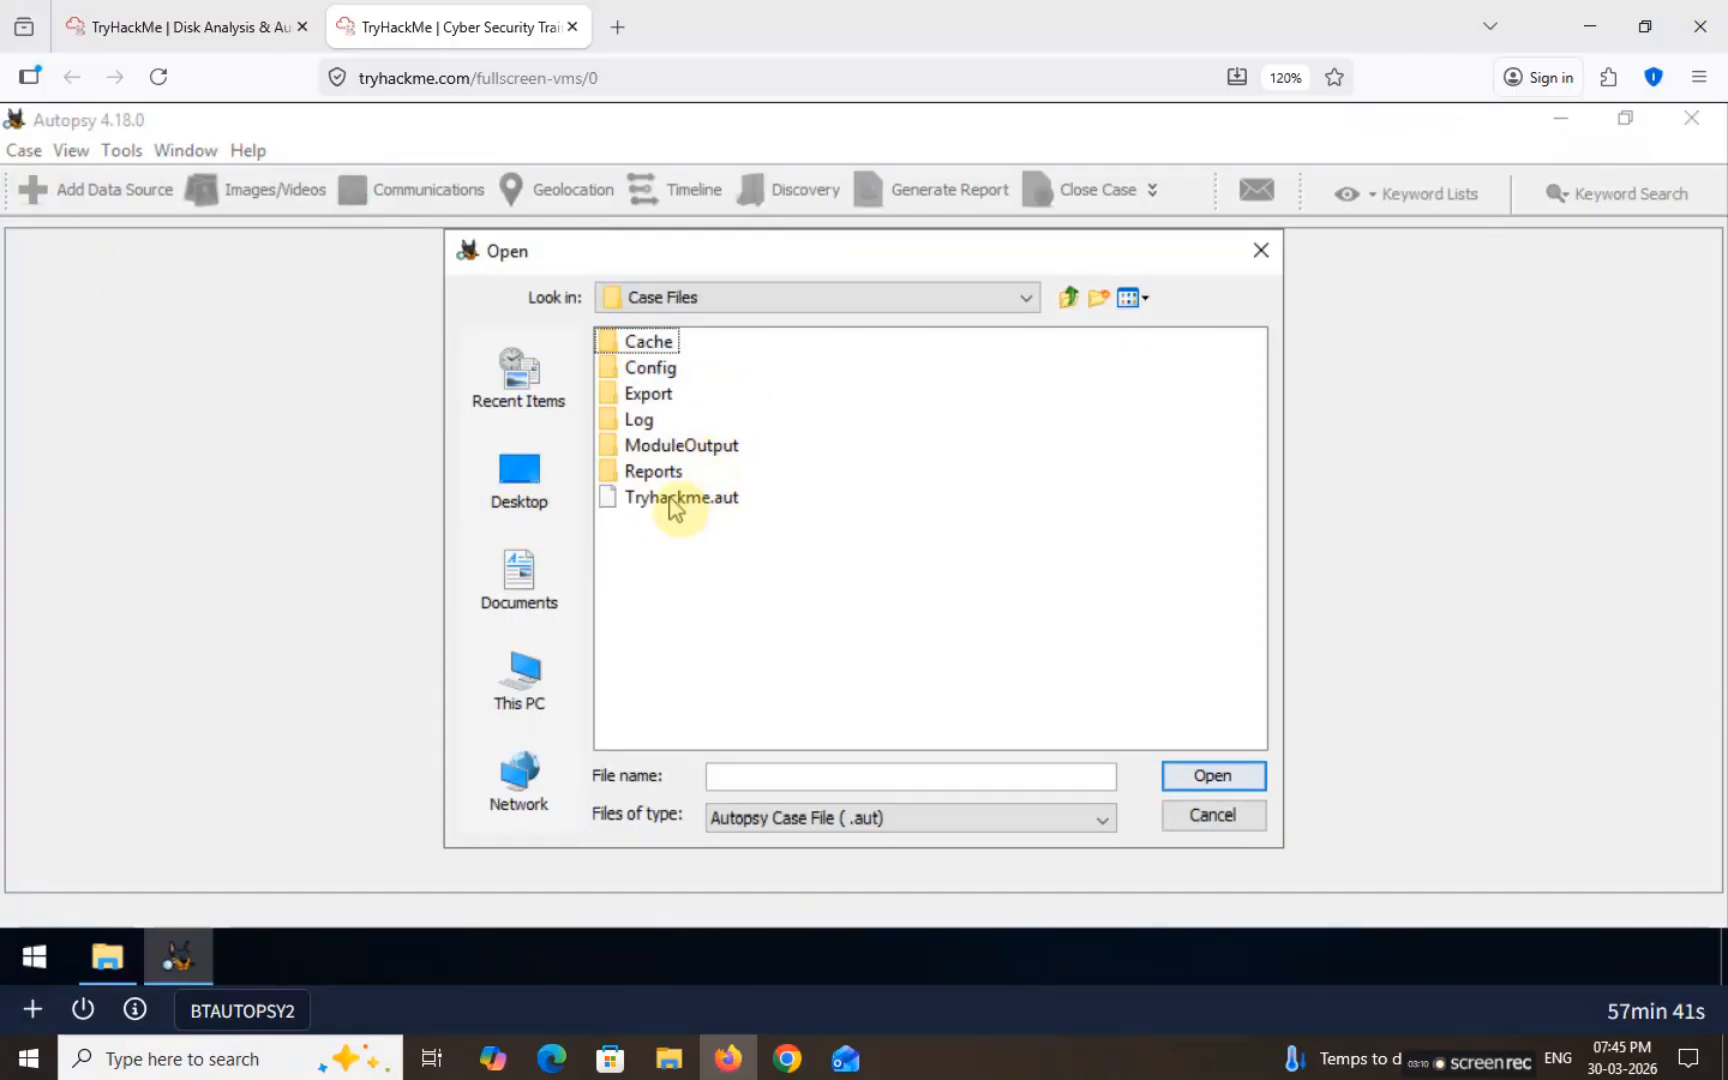
{"action": "double_click", "coordinate": [697, 500]}
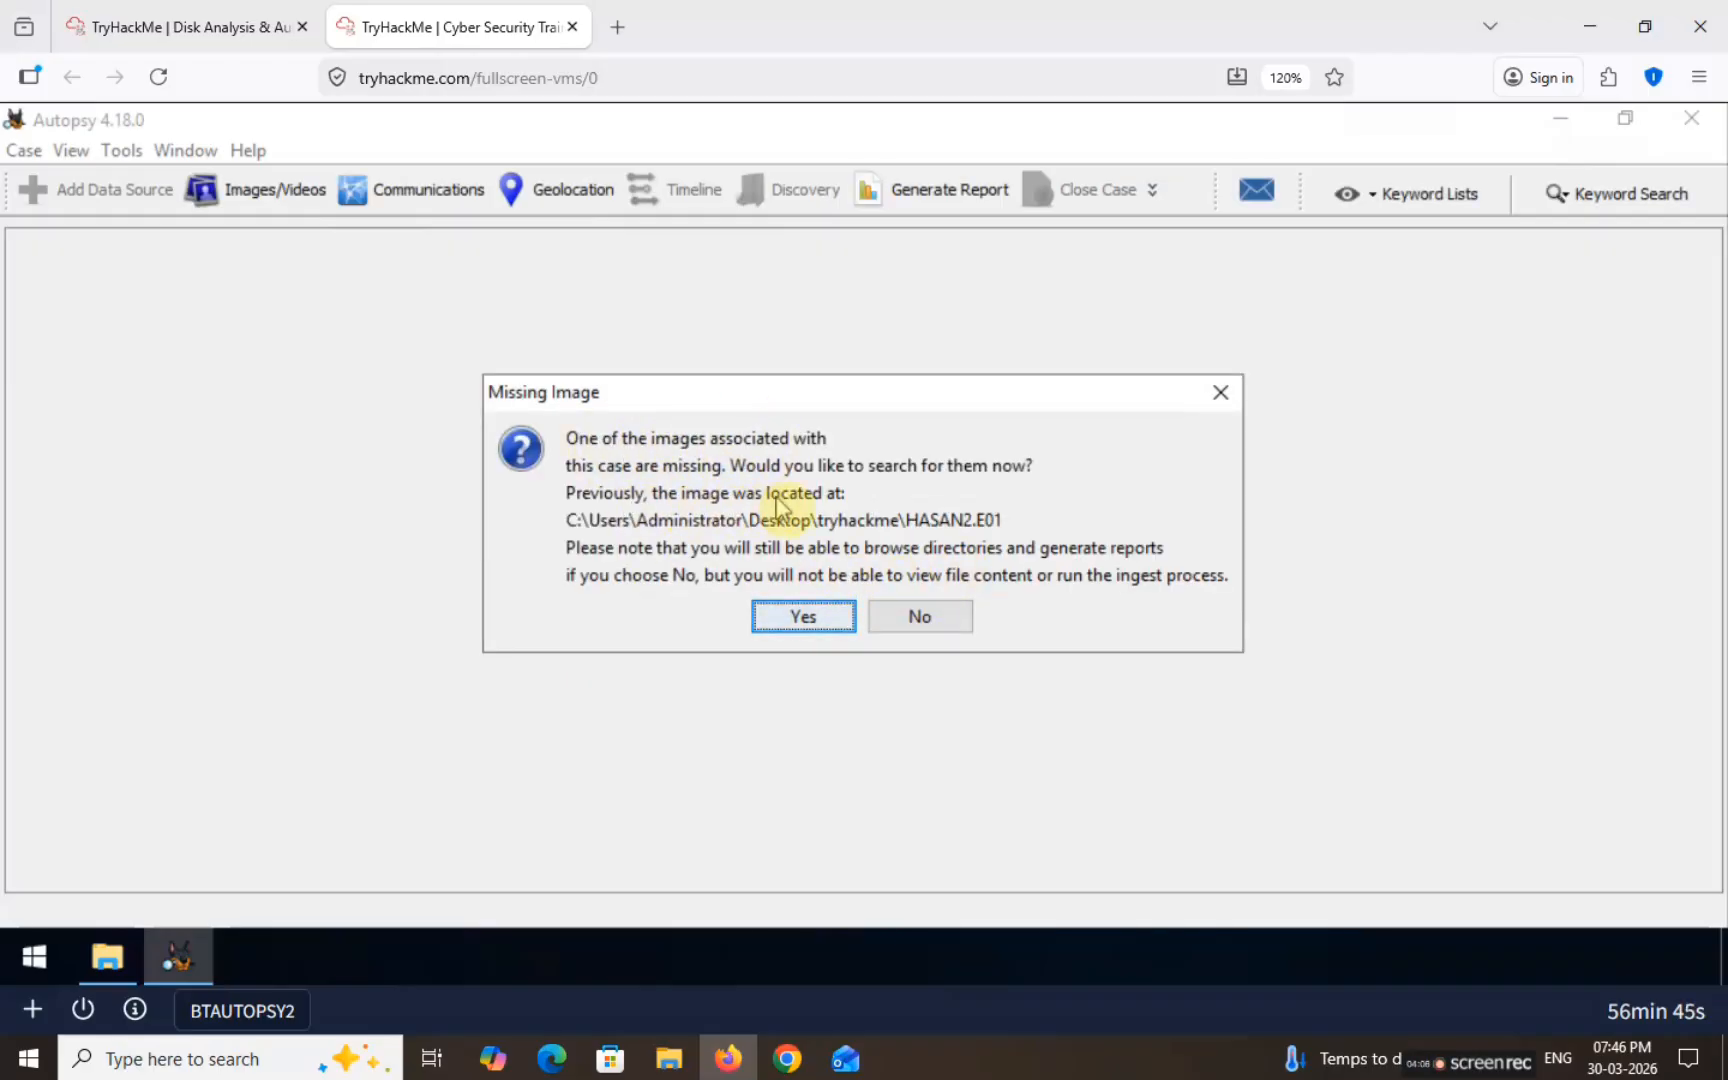
Step: Re-link the missing image to Desktop\Case Files\HASAN2.E01 and load the case
{"action": "left_click", "coordinate": [797, 620]}
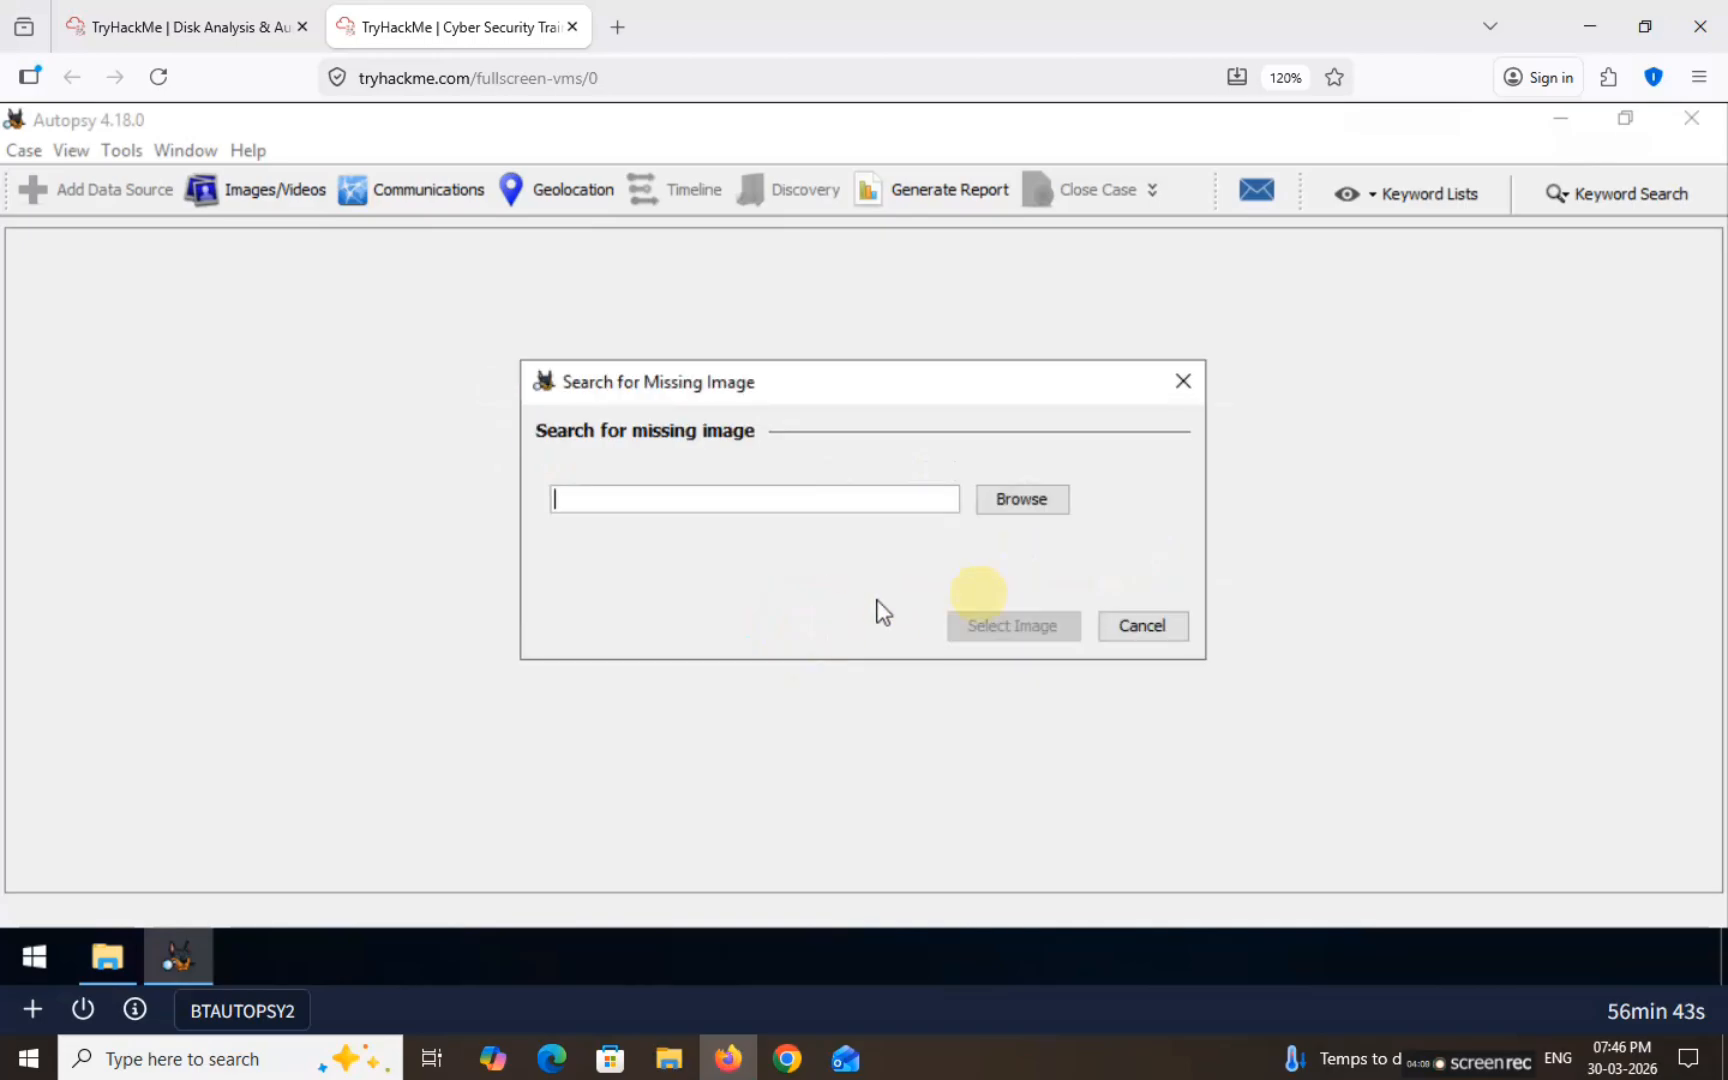
{"action": "left_click", "coordinate": [1020, 502]}
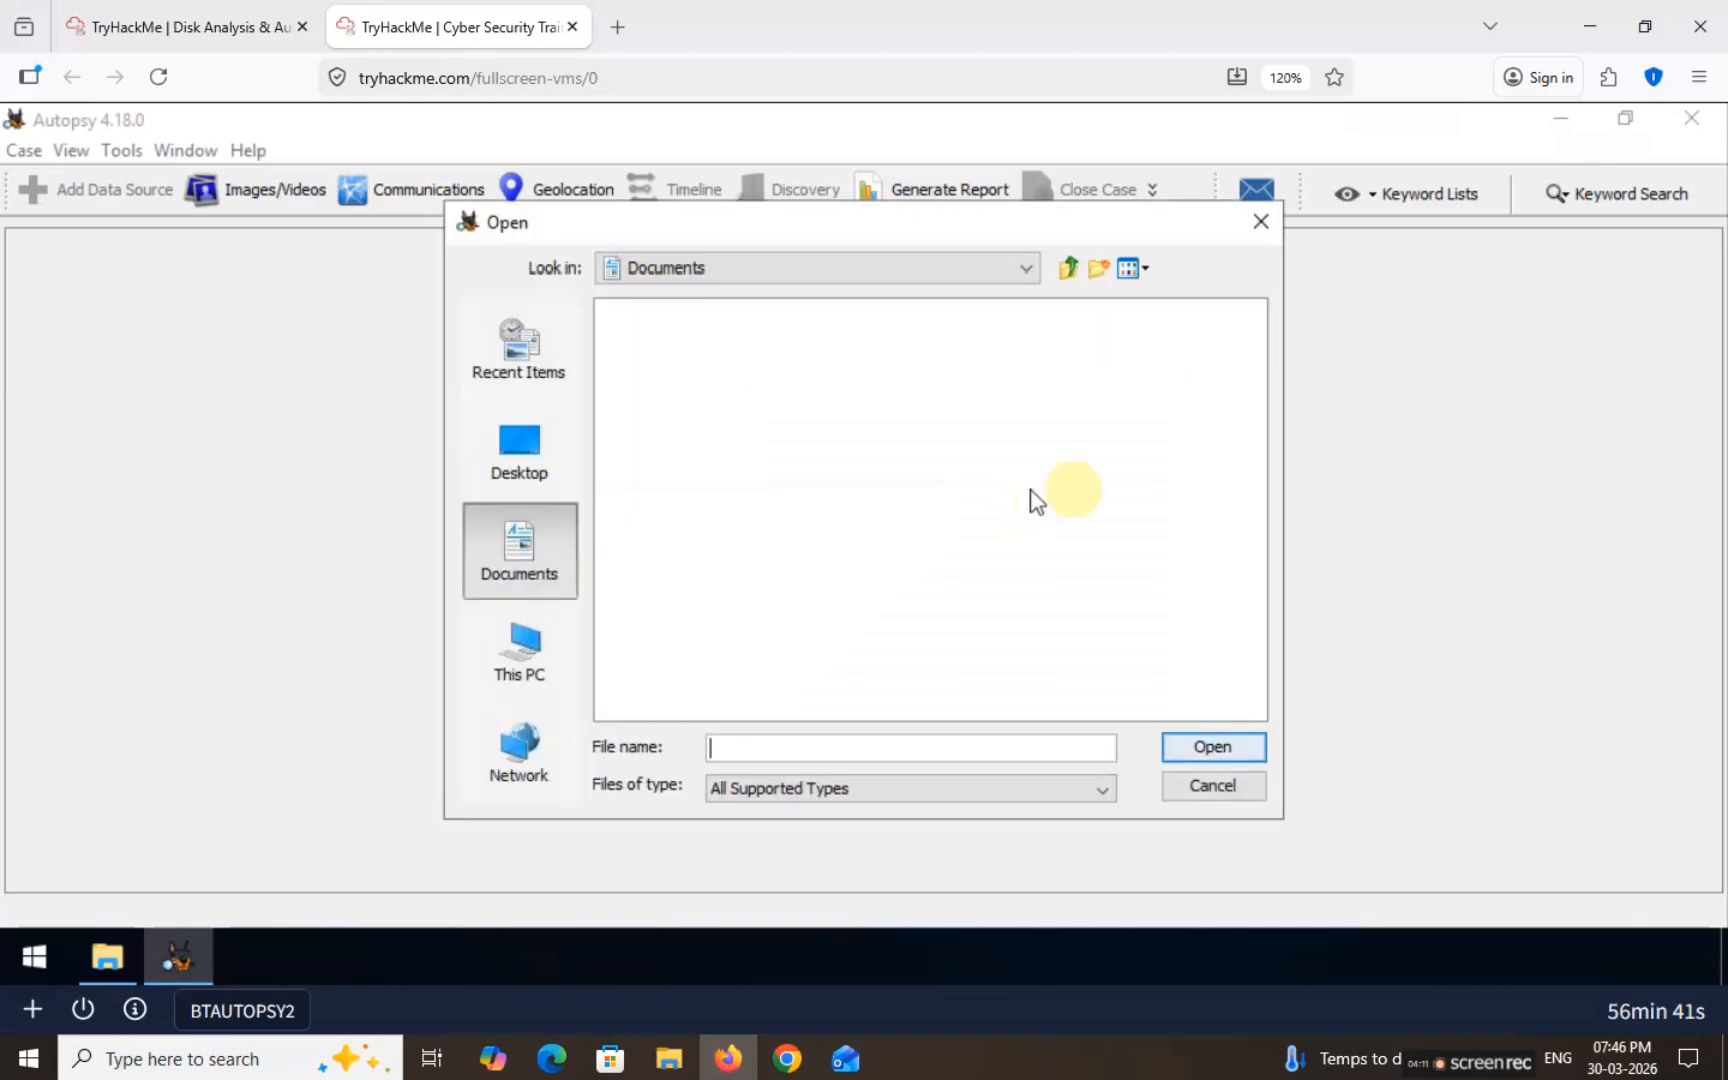
{"action": "left_click", "coordinate": [513, 462]}
{"action": "double_click", "coordinate": [675, 420]}
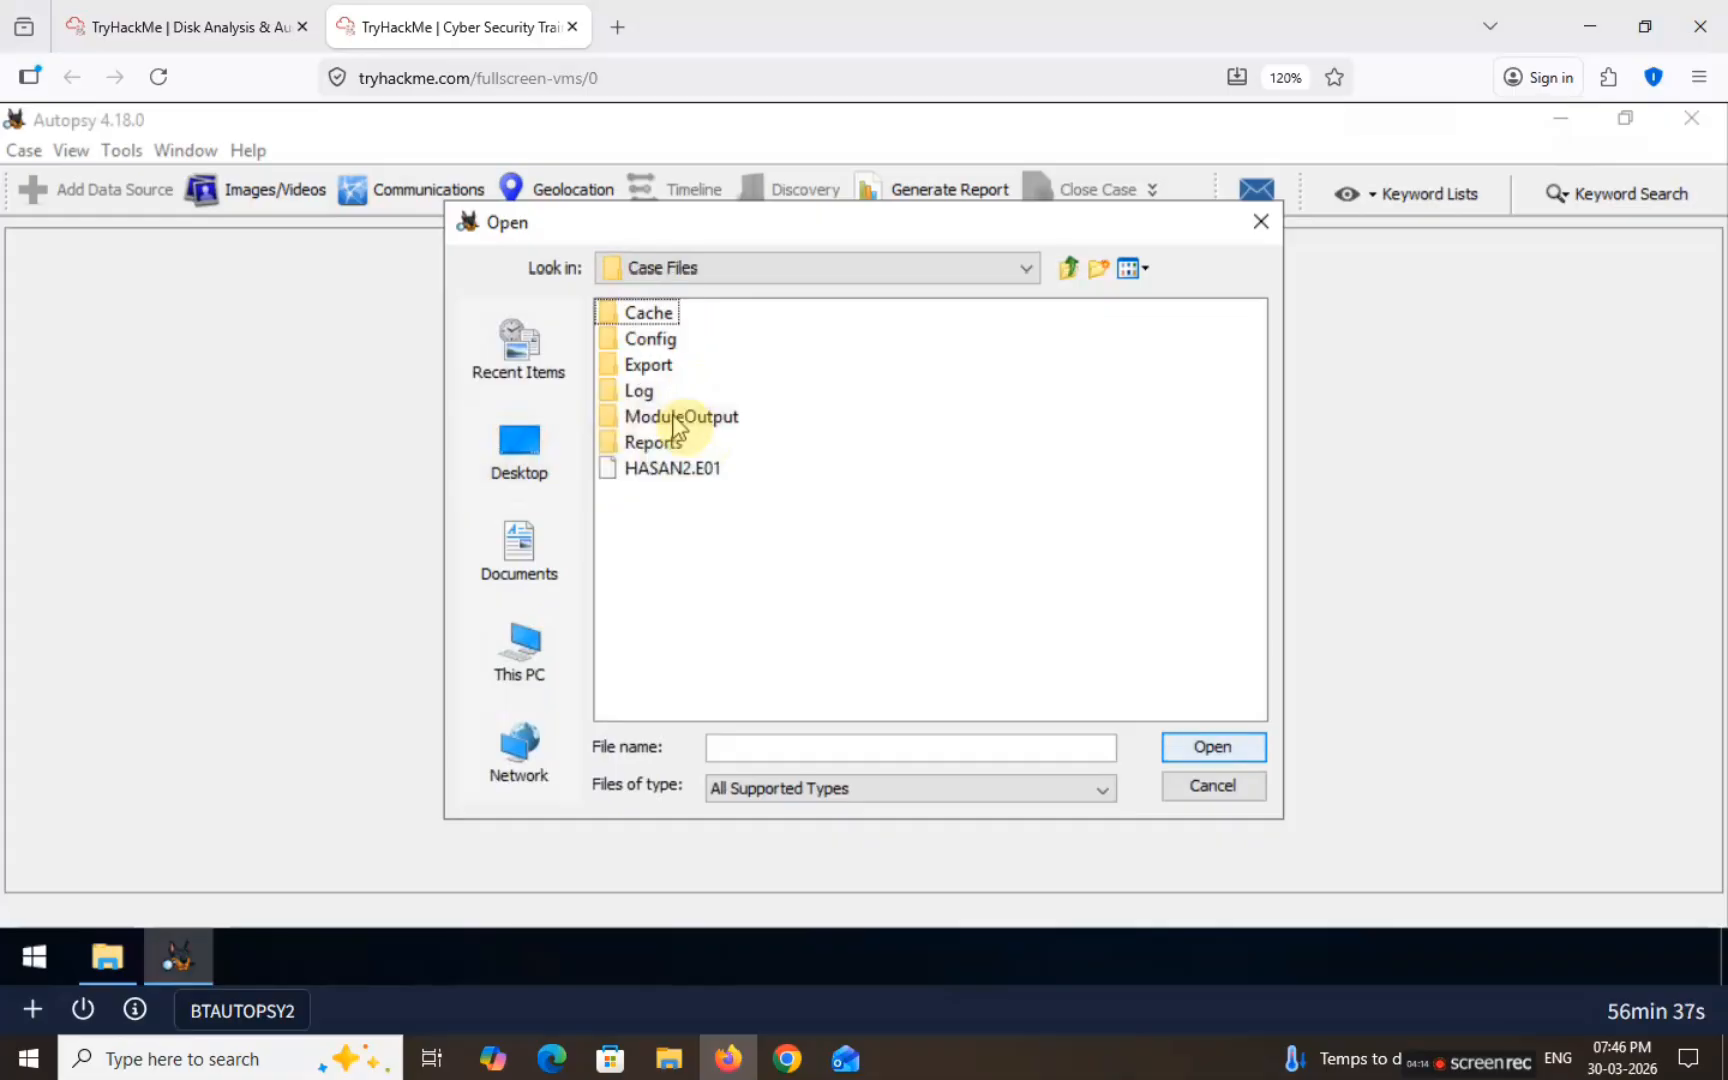
{"action": "double_click", "coordinate": [672, 469]}
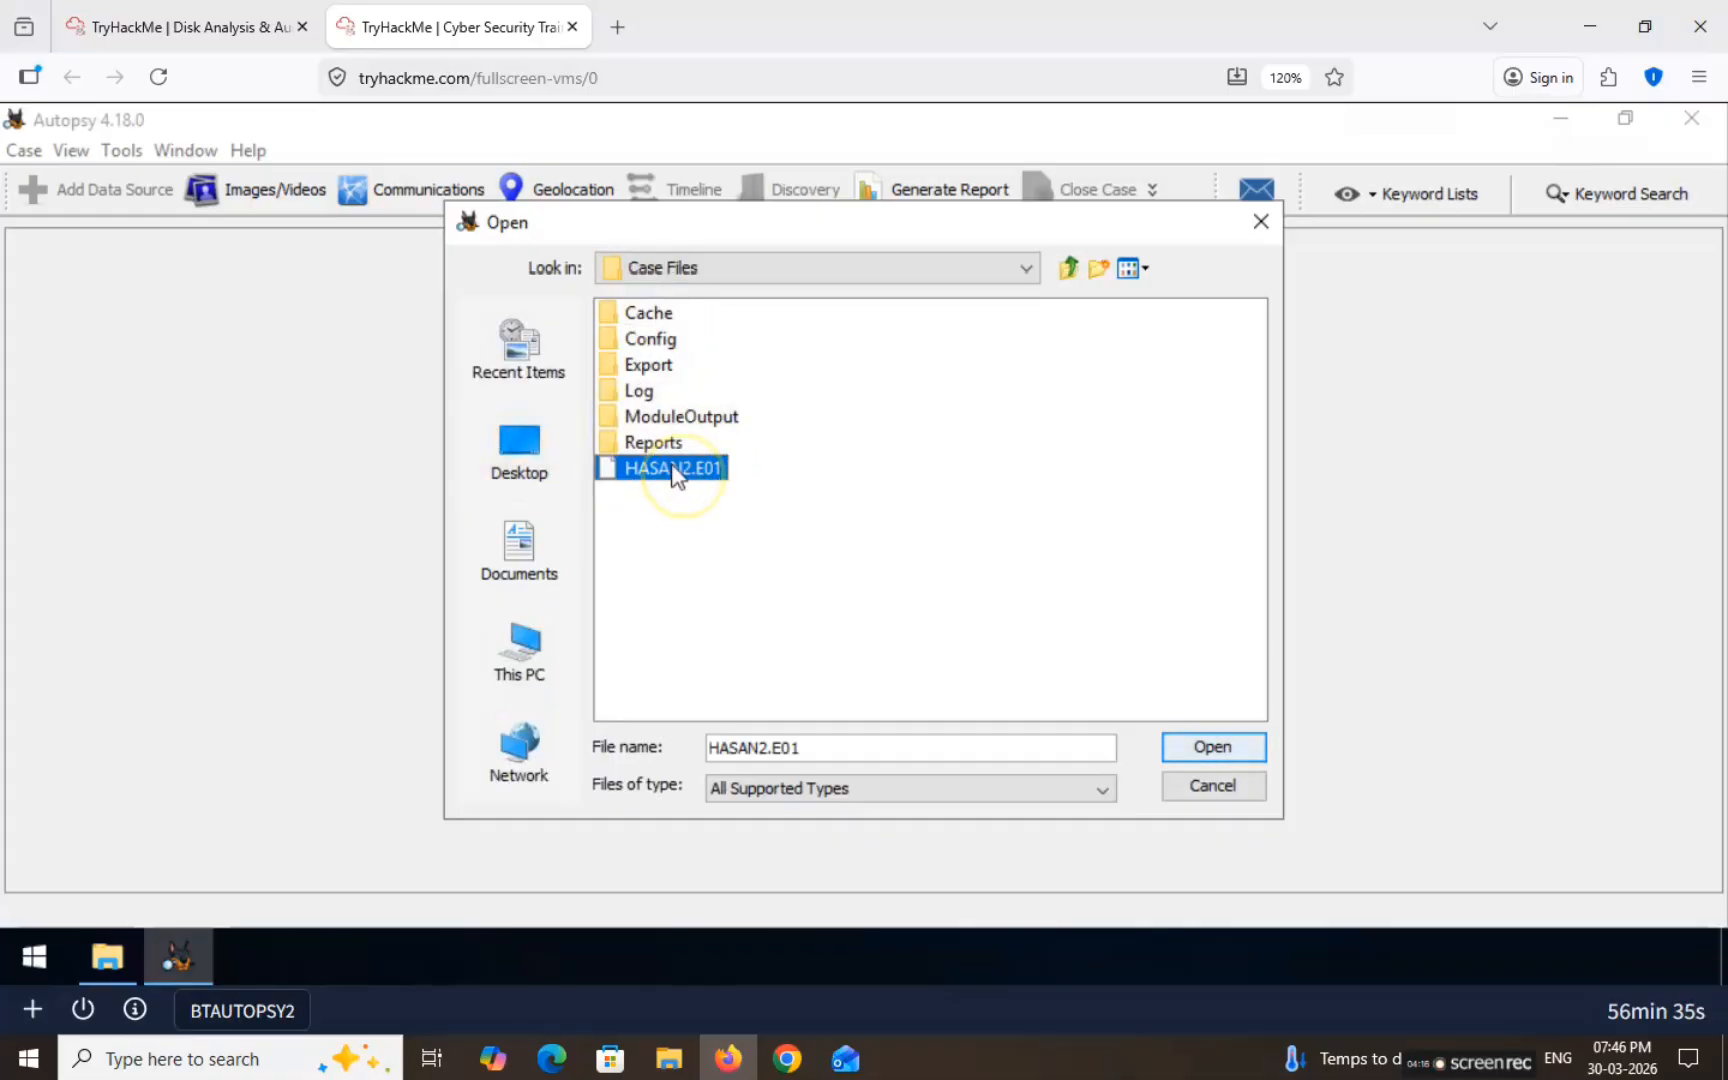
{"action": "left_click", "coordinate": [1012, 625]}
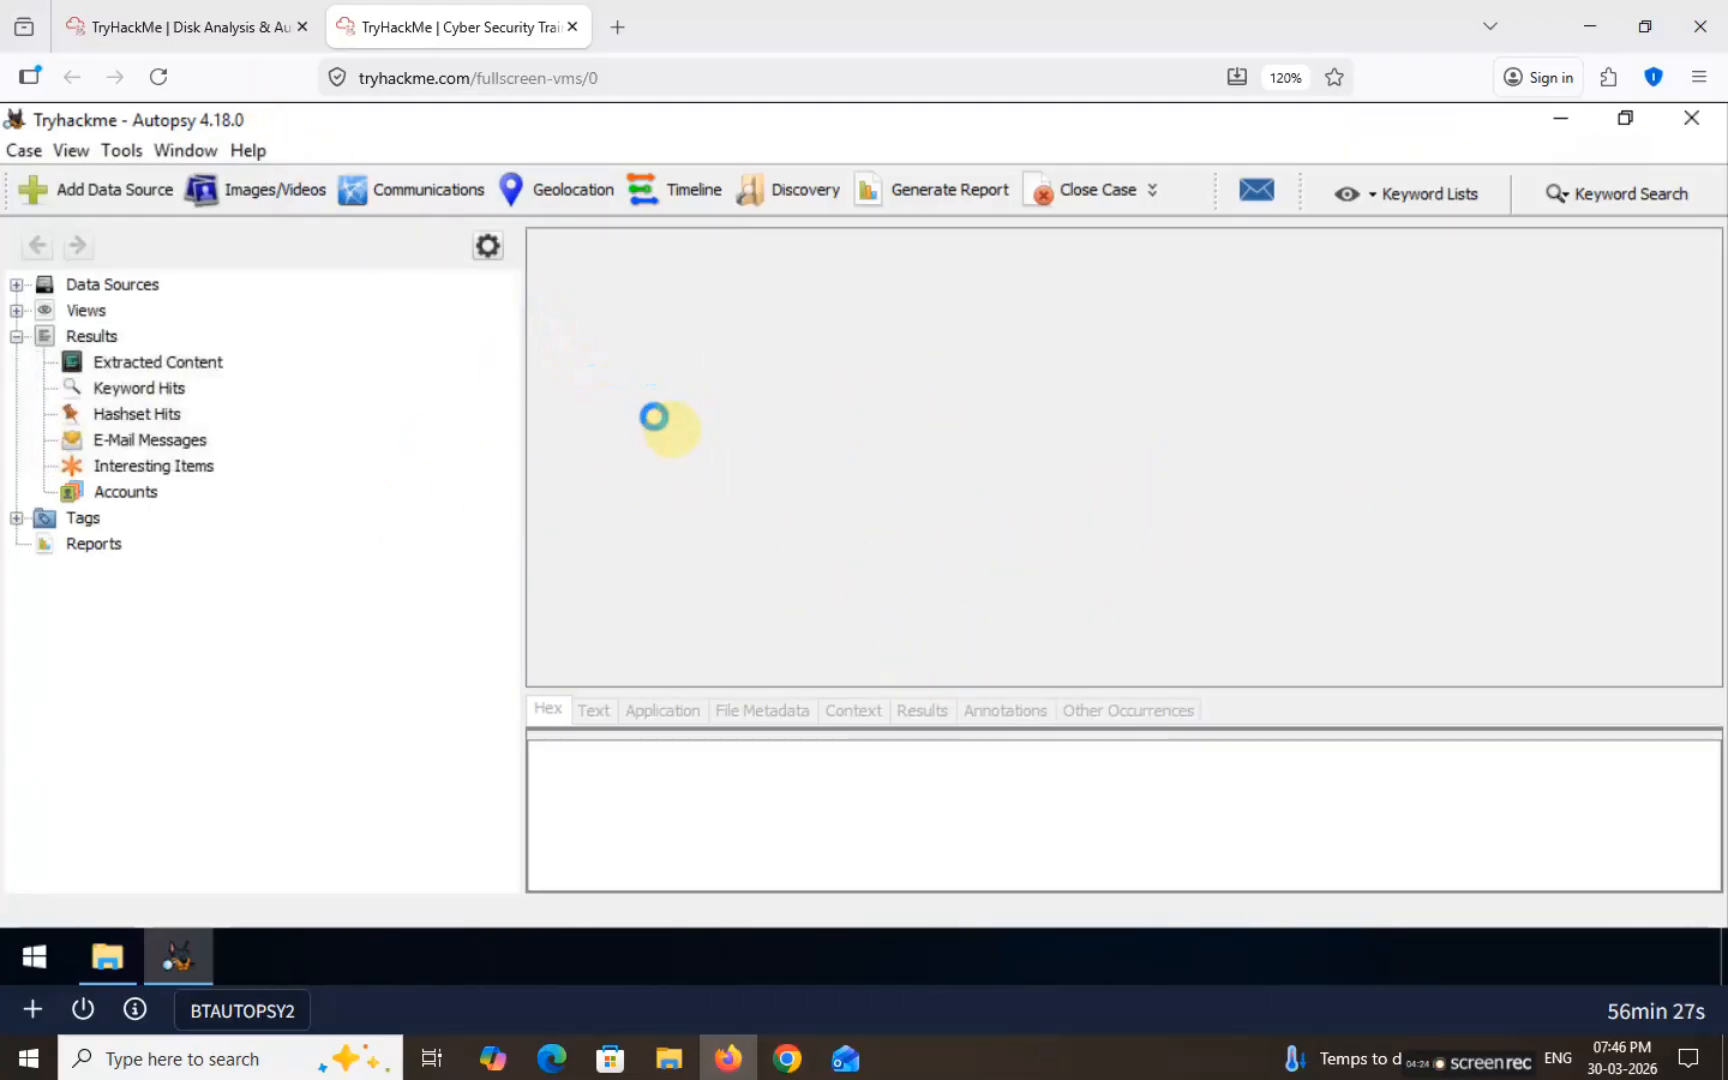
Step: Read the MD5 question, then copy HASAN2.E01's MD5 hash from its File Metadata
{"action": "left_click", "coordinate": [140, 10]}
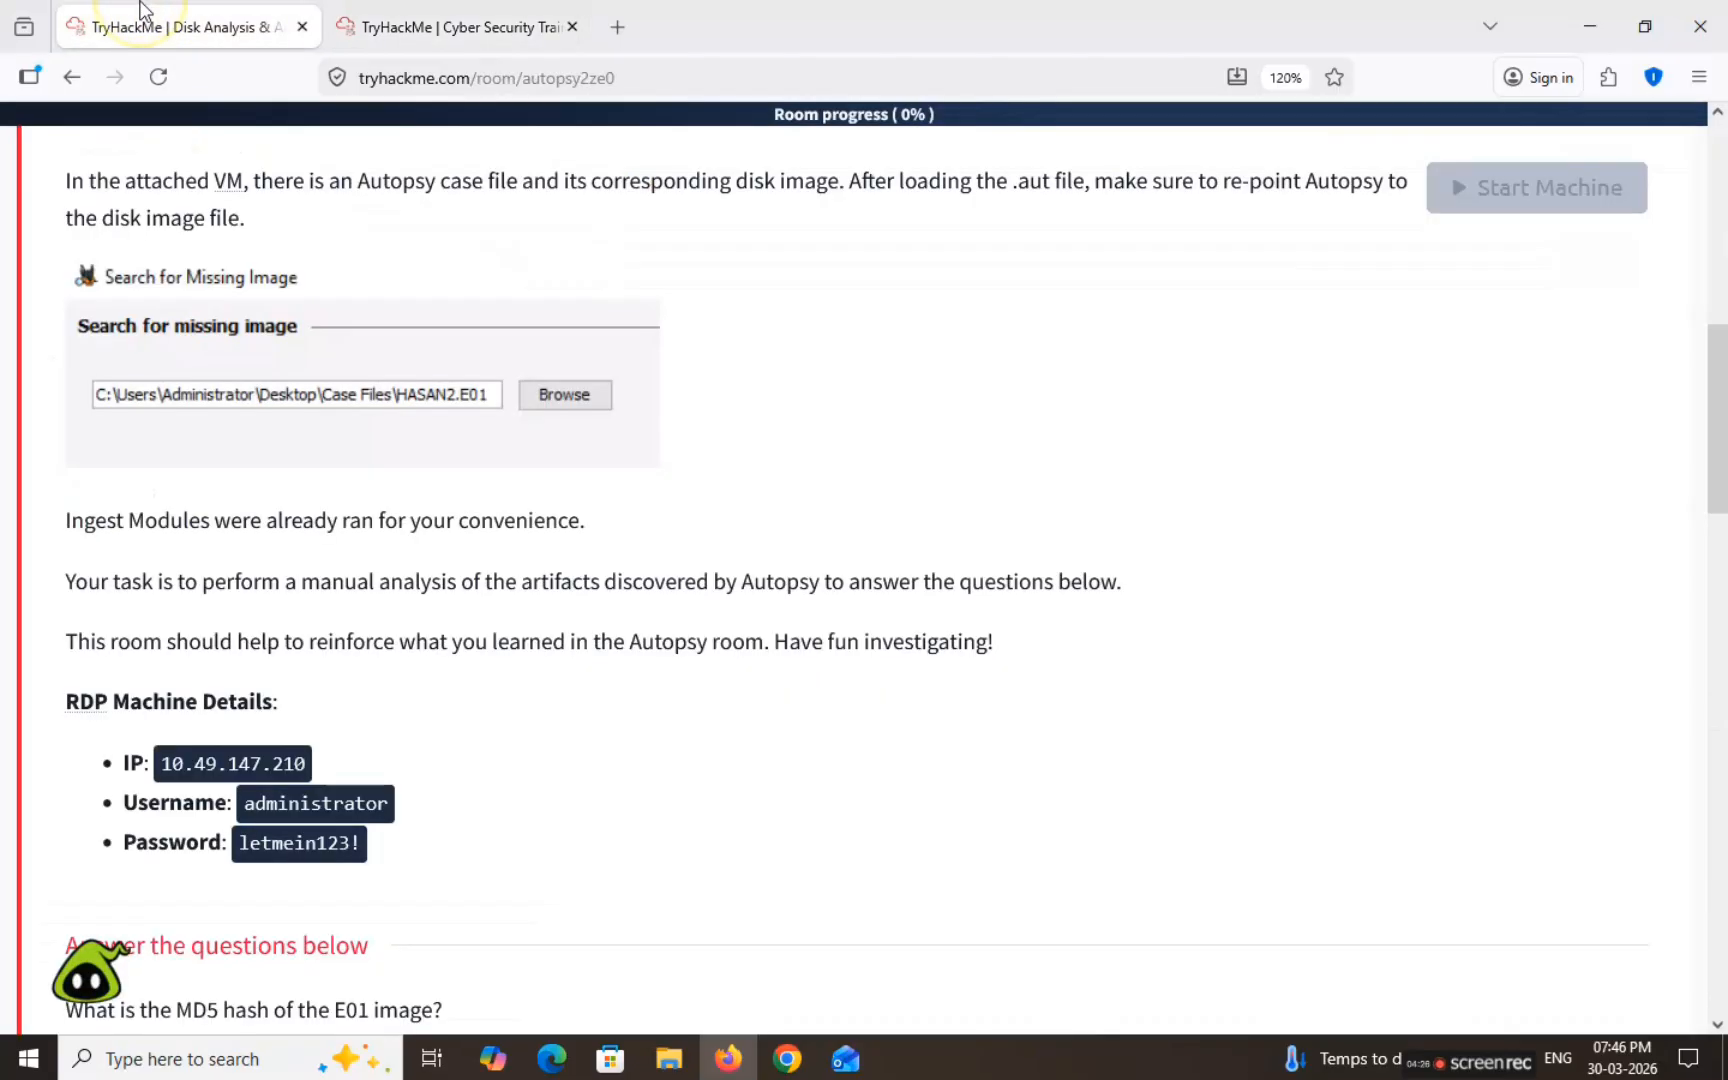
{"action": "scroll", "coordinate": [262, 425], "scroll_direction": "down", "scroll_amount": 5}
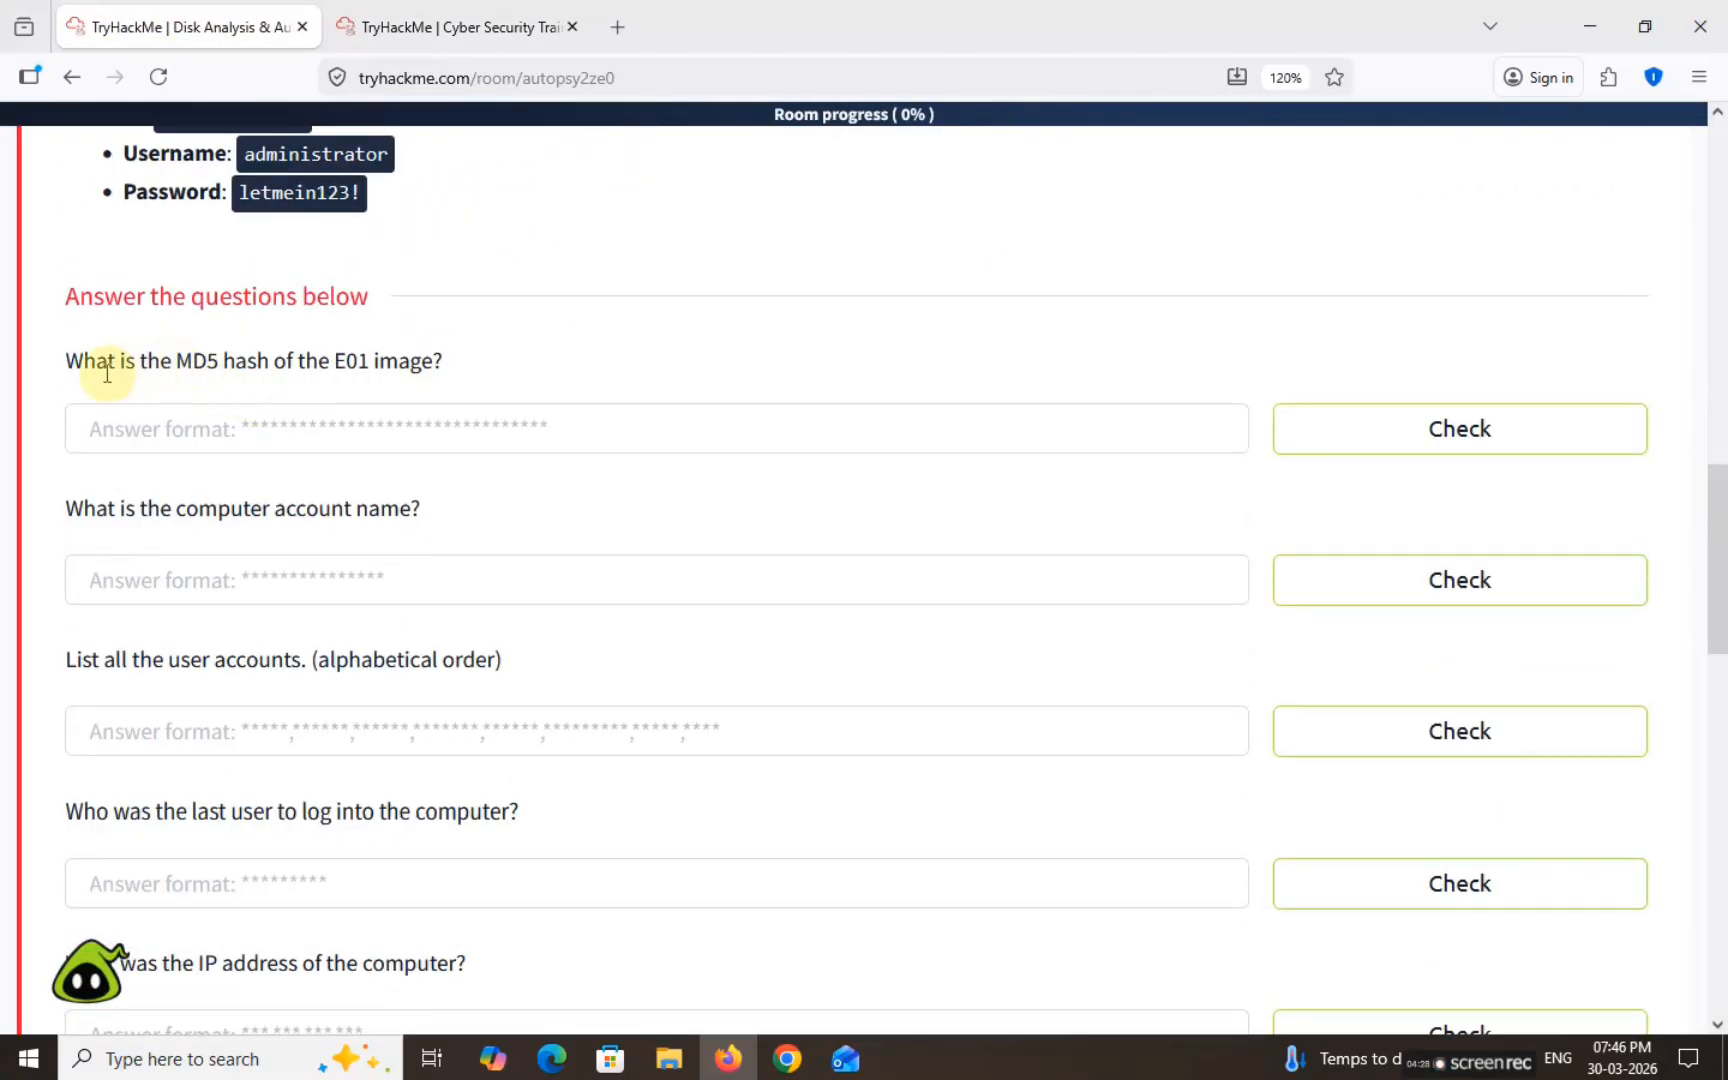
{"action": "left_click_drag", "start_coordinate": [77, 365], "coordinate": [461, 355]}
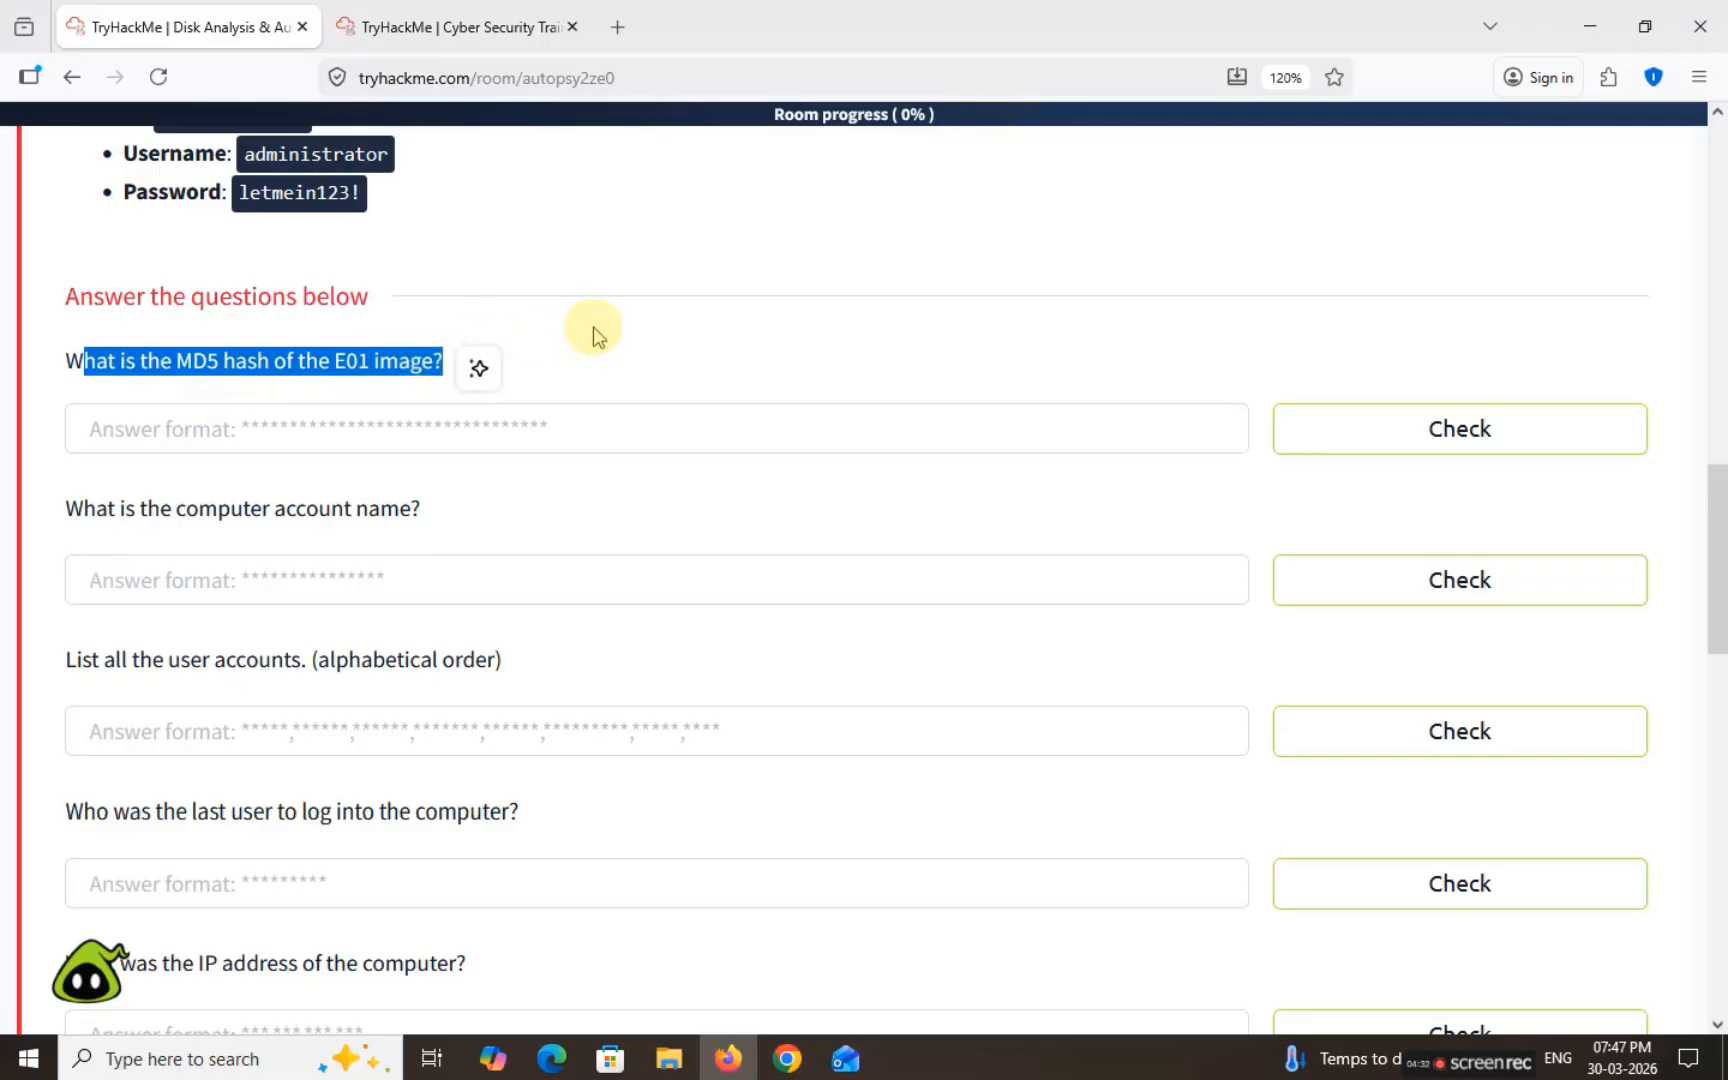
{"action": "left_click", "coordinate": [568, 330]}
{"action": "left_click", "coordinate": [455, 24]}
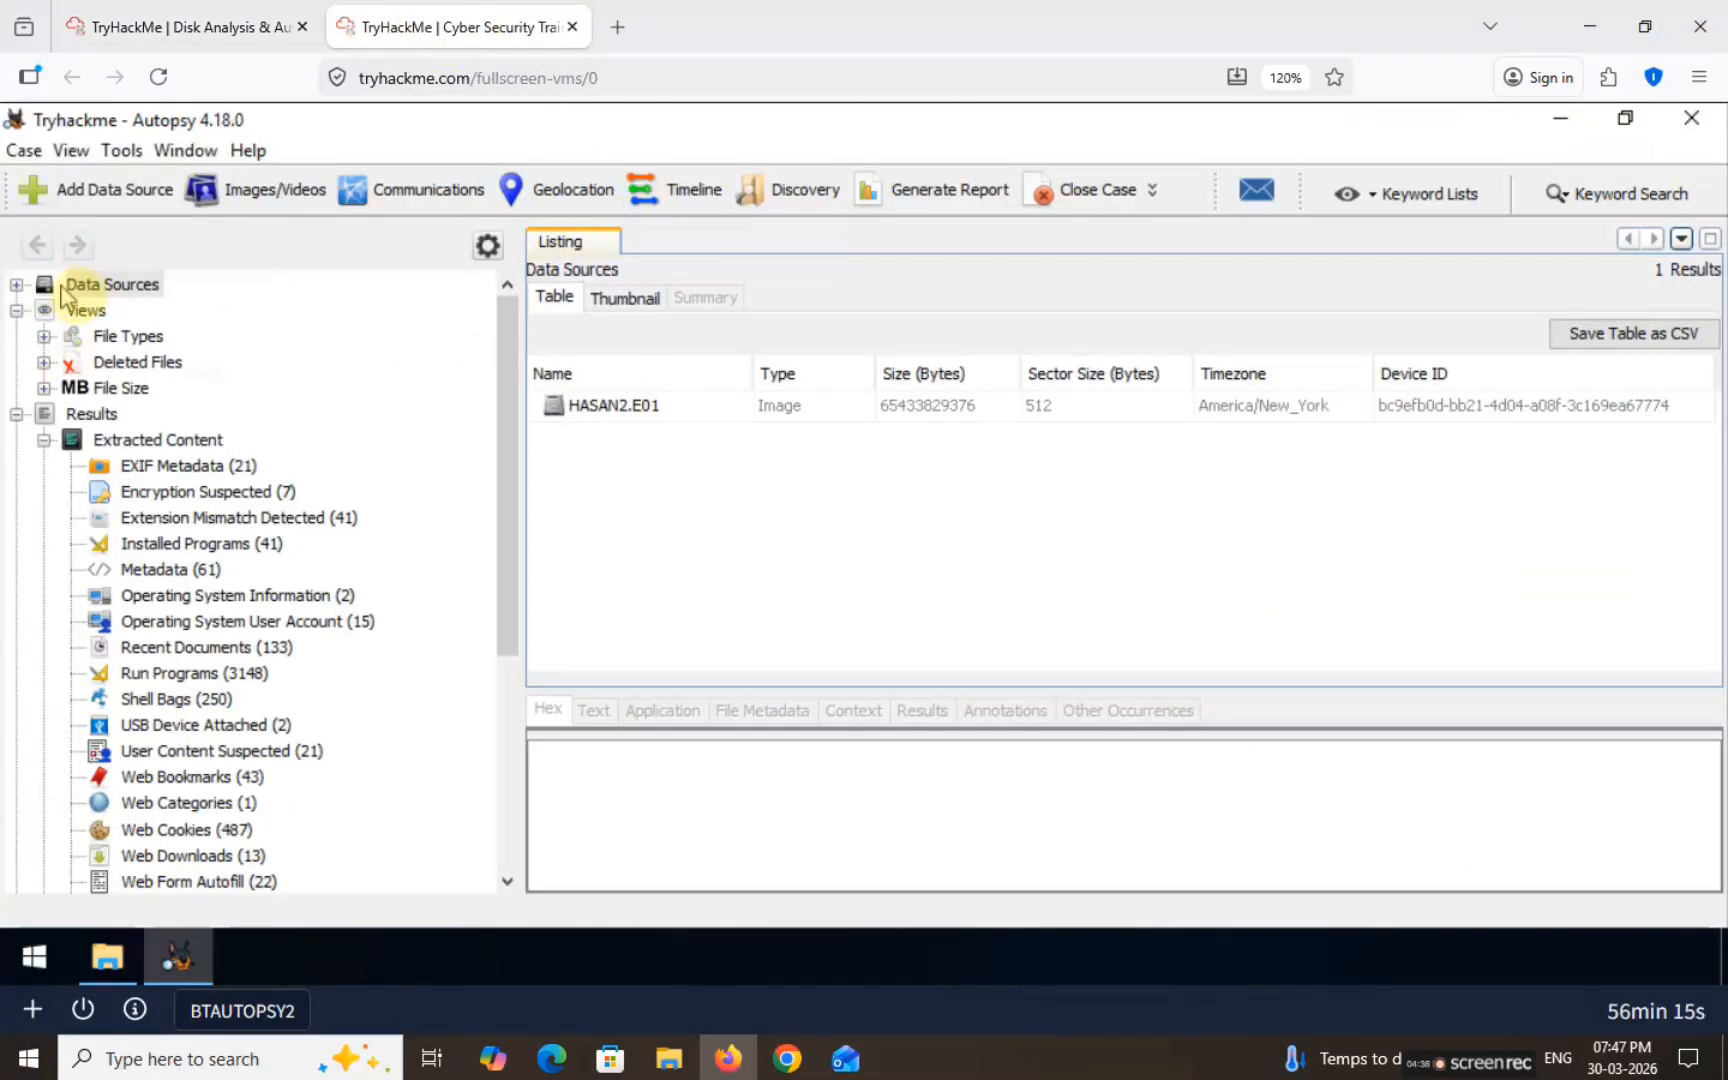
{"action": "left_click", "coordinate": [612, 410]}
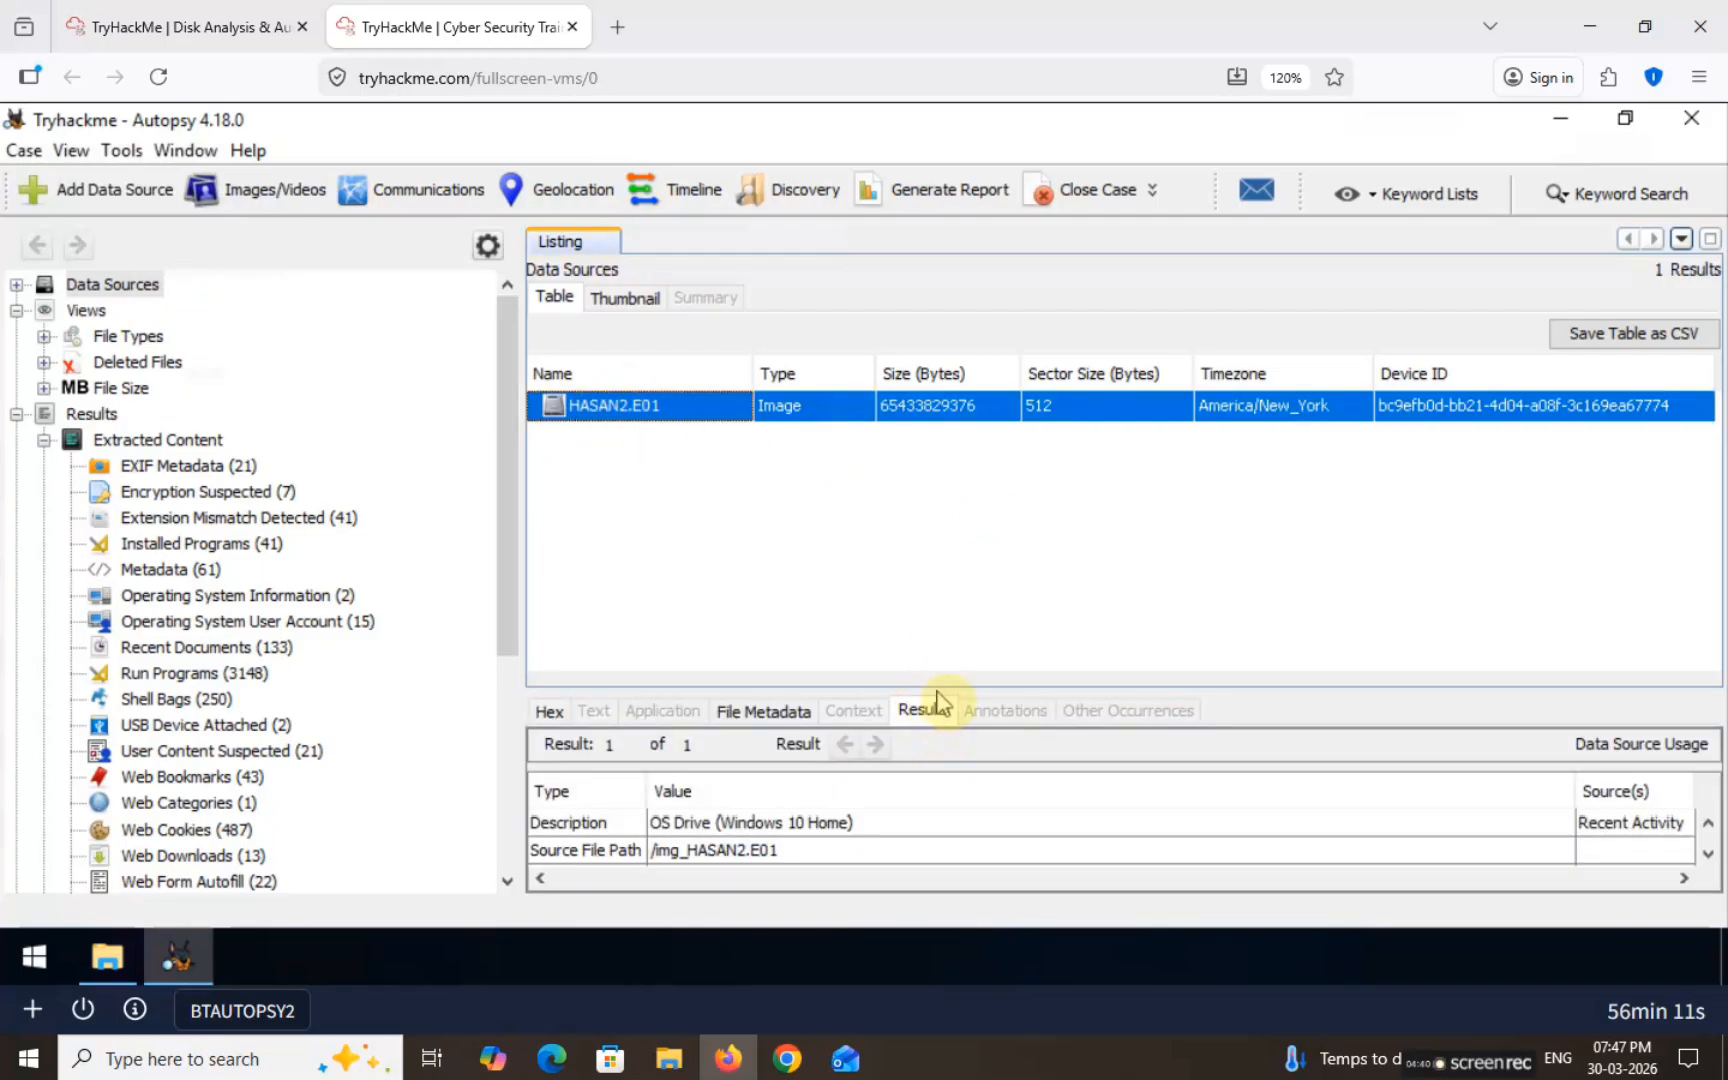
{"action": "left_click_drag", "start_coordinate": [937, 688], "coordinate": [914, 498]}
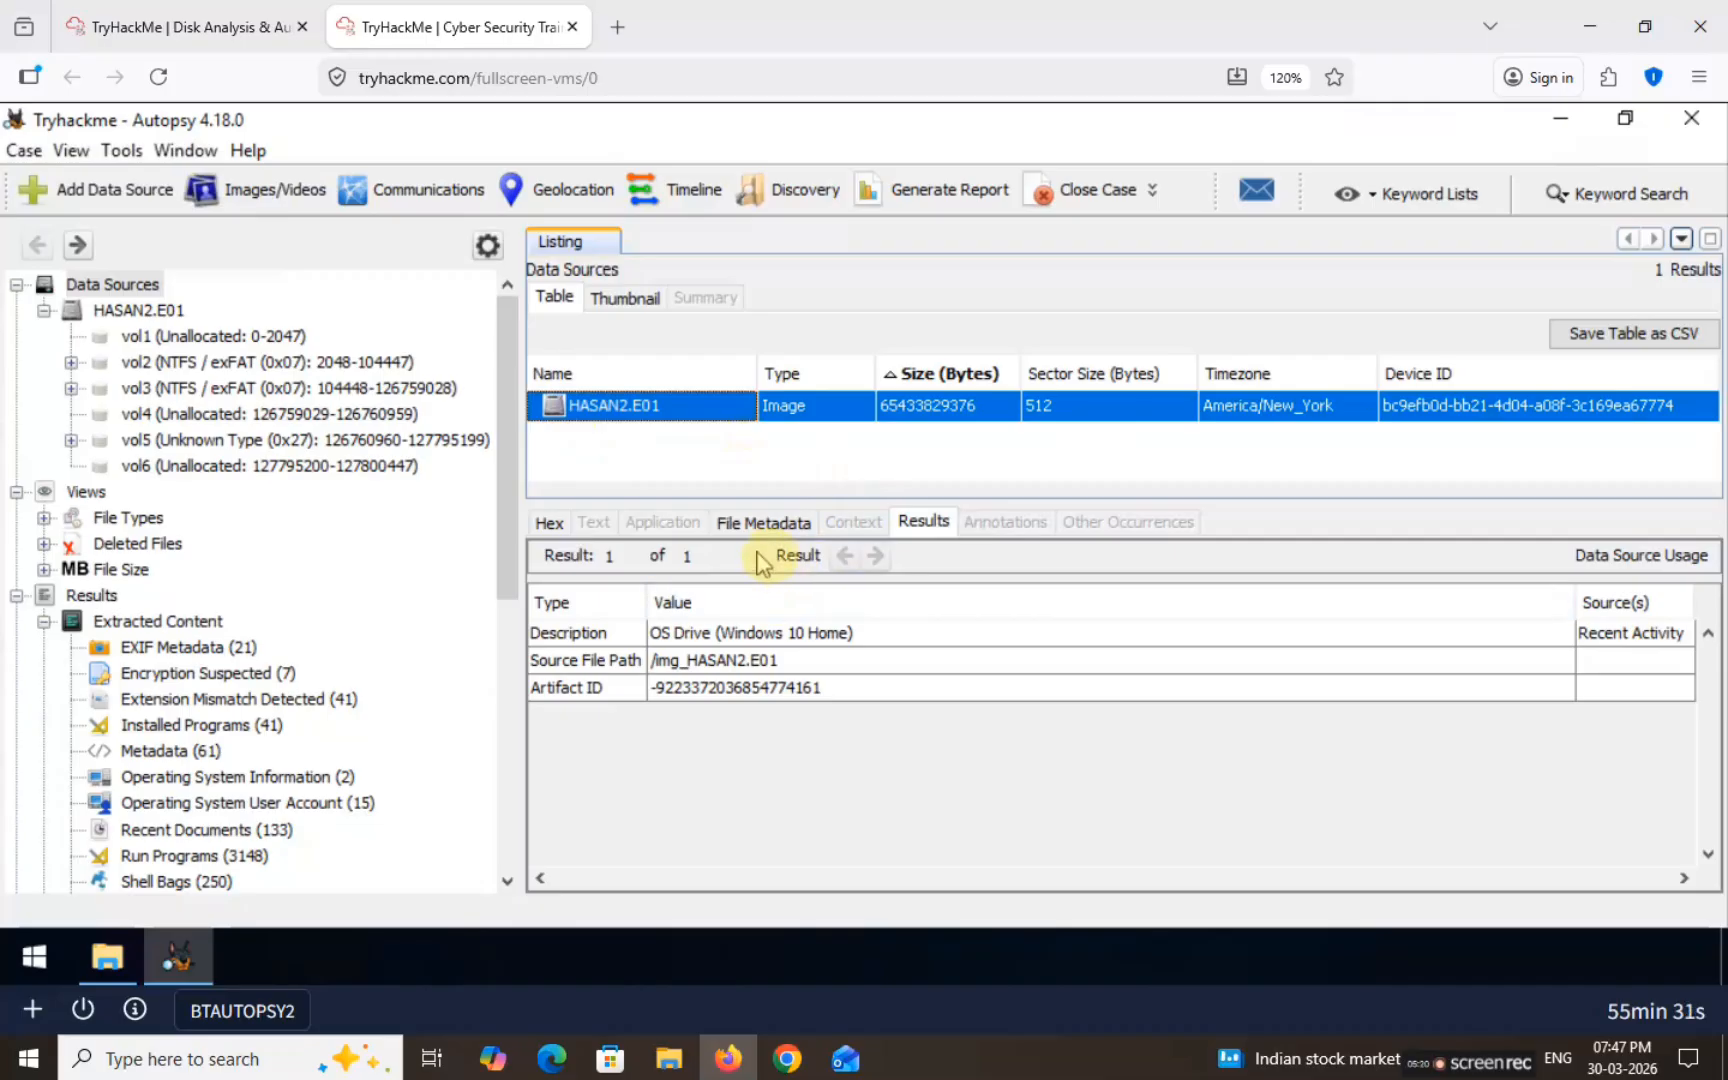
{"action": "left_click", "coordinate": [771, 527]}
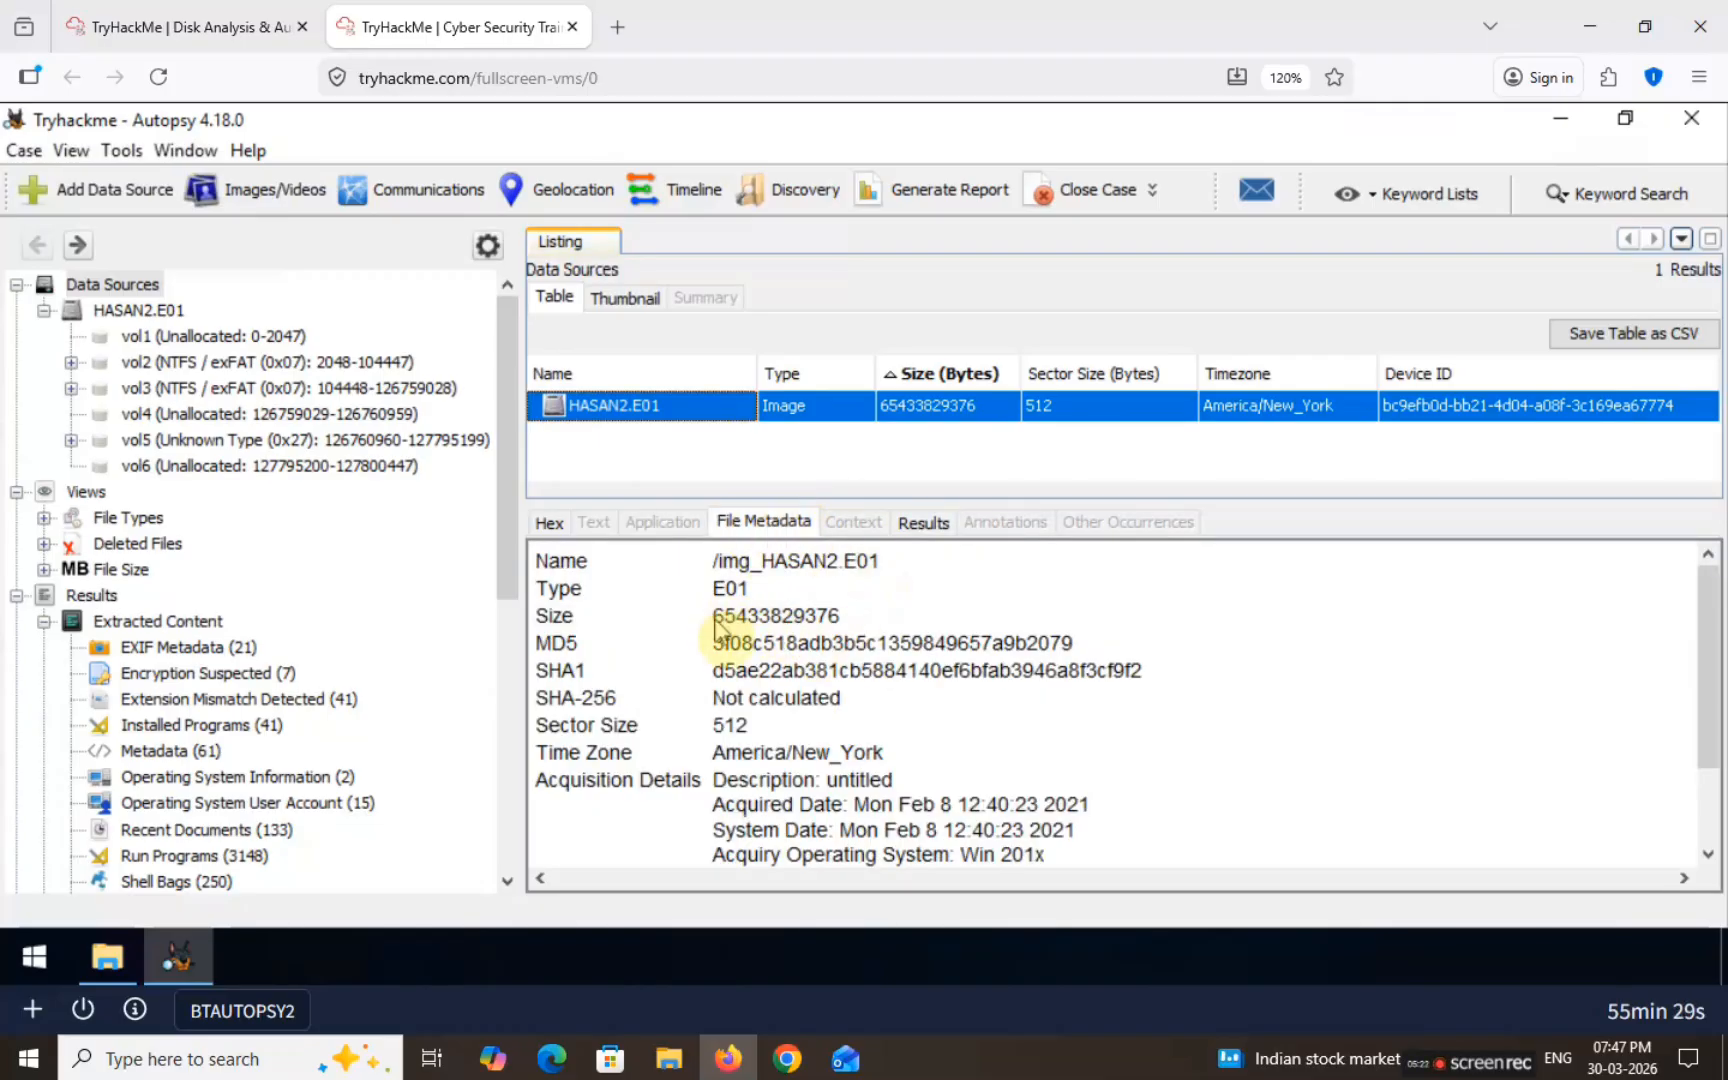
{"action": "left_click_drag", "start_coordinate": [714, 642], "coordinate": [1090, 645]}
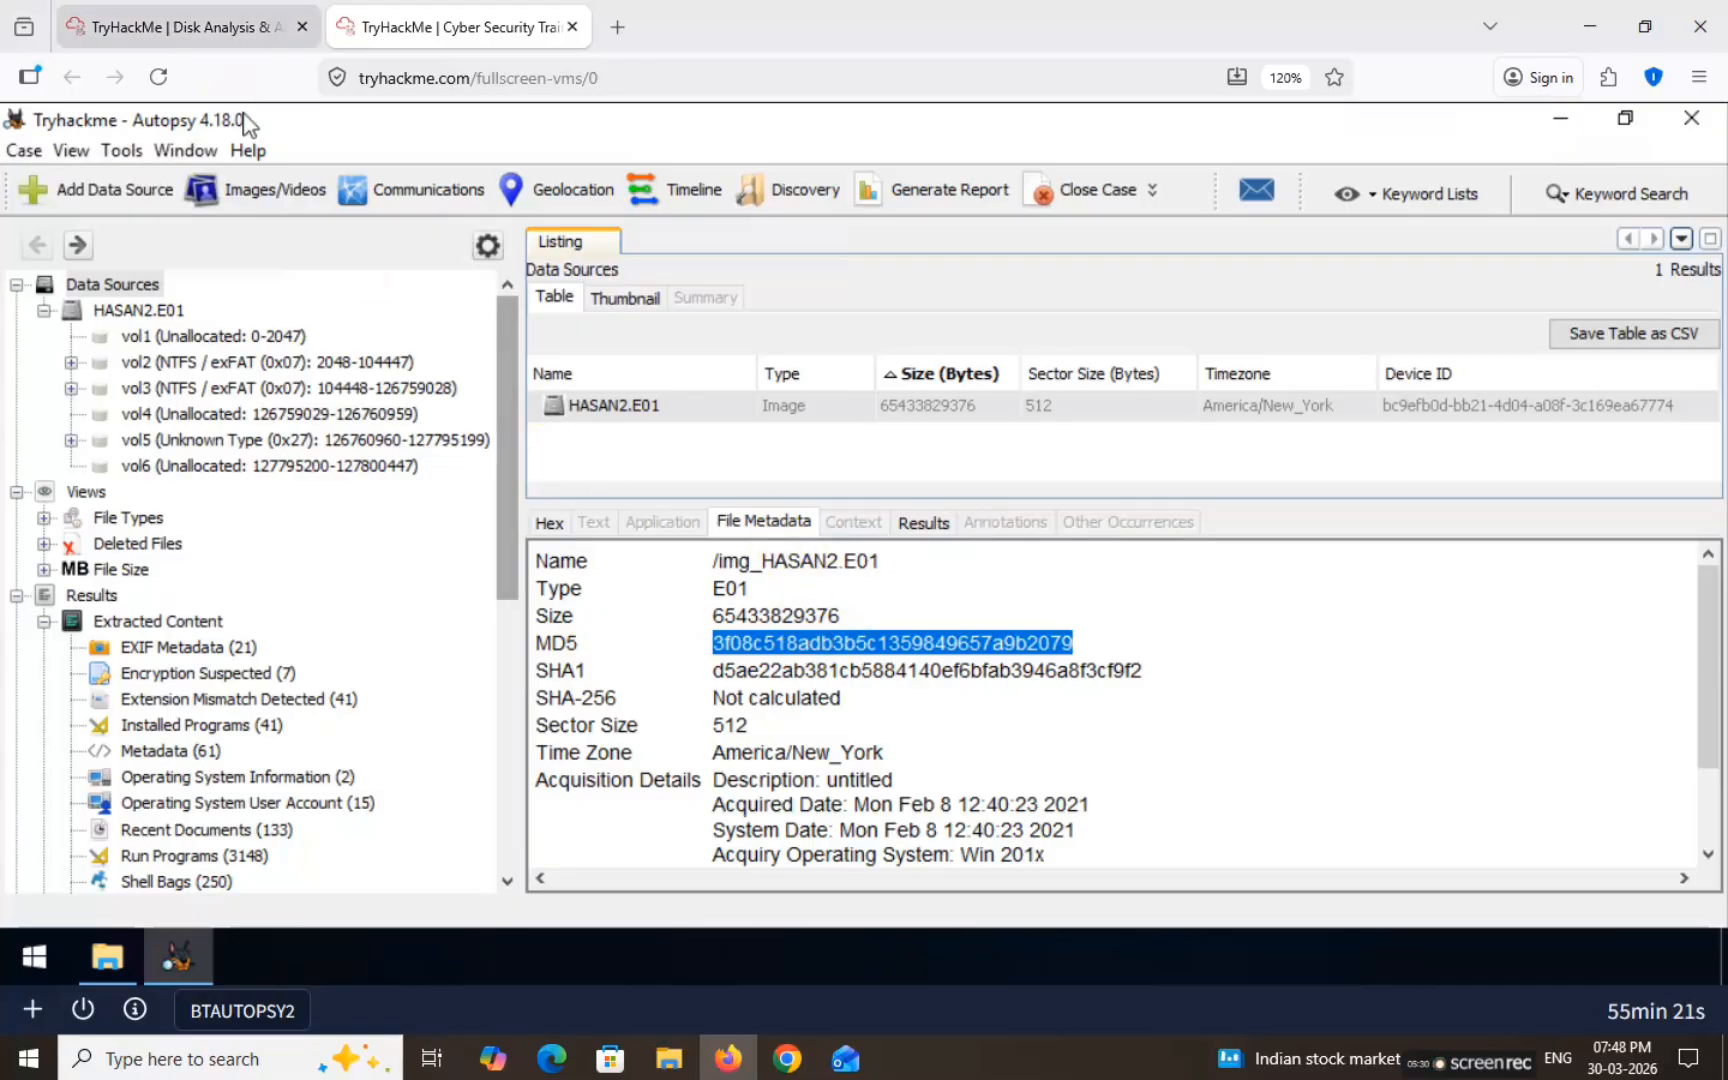
{"action": "left_click", "coordinate": [180, 27]}
{"action": "left_click", "coordinate": [399, 430]}
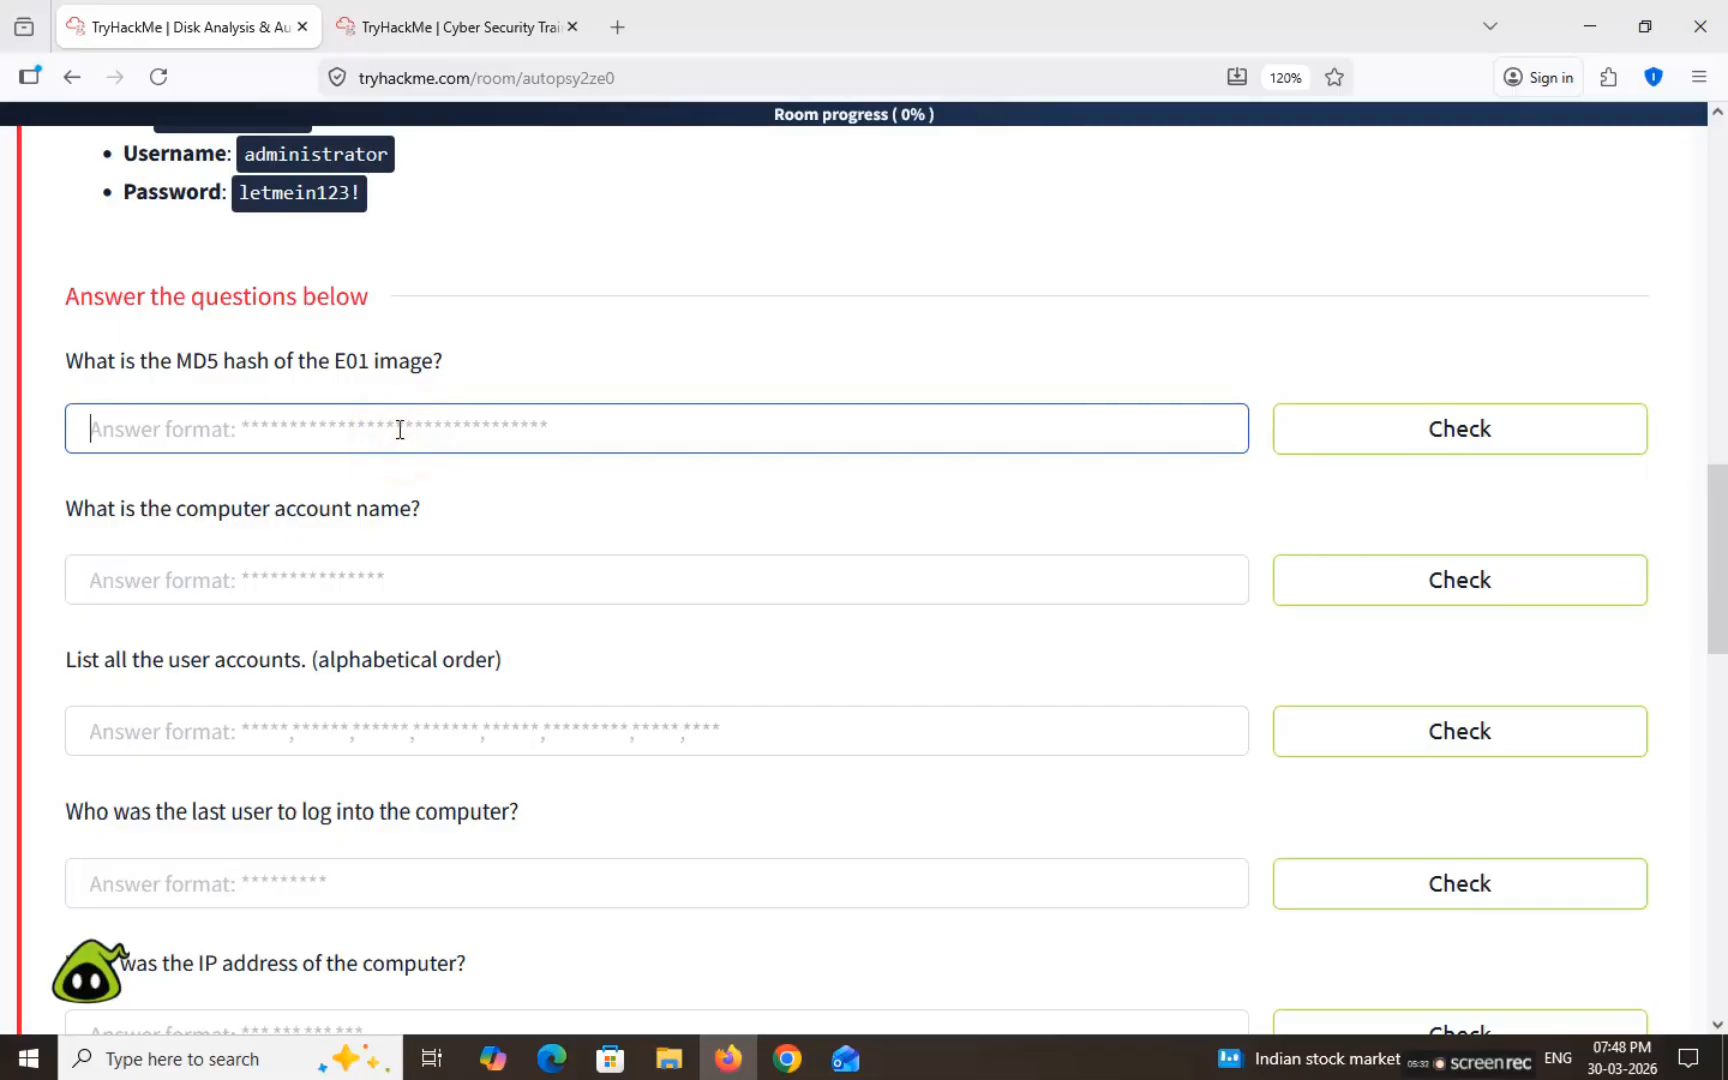
{"action": "key", "text": "ctrl+v"}
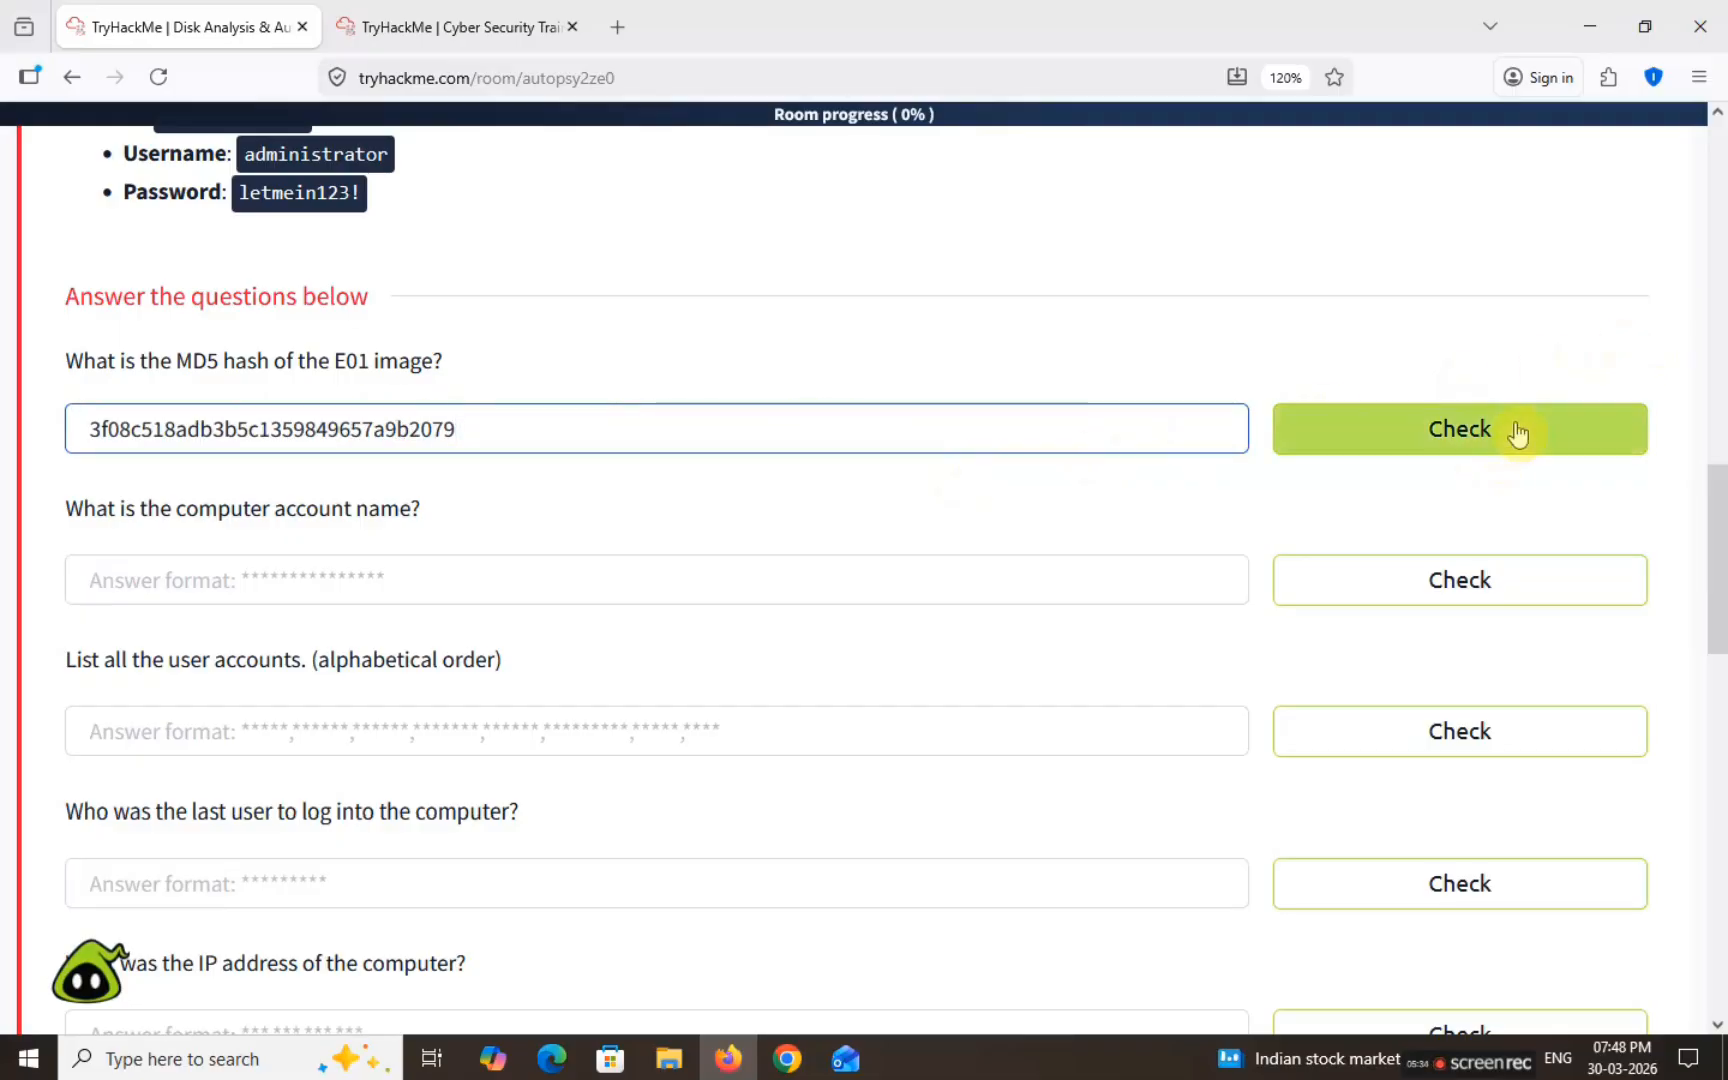
{"action": "left_click", "coordinate": [1517, 433]}
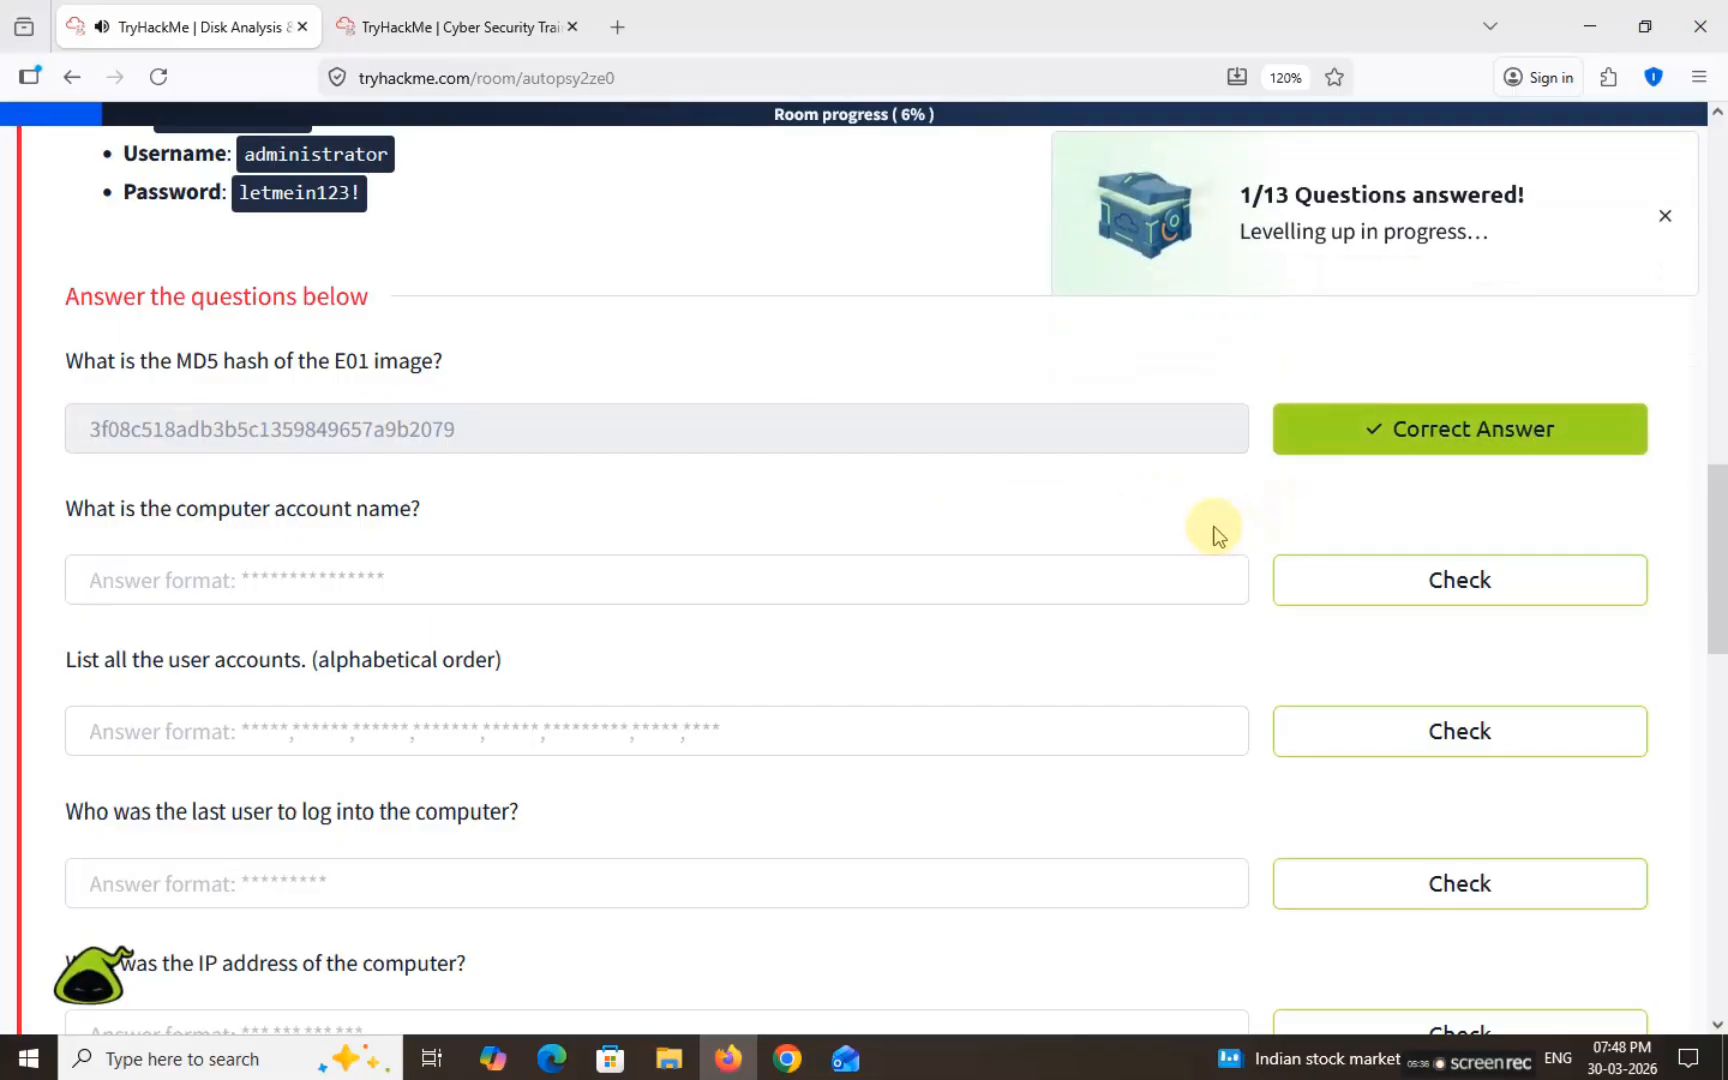
Step: Find computer name DESKTOP-0R59DJ3 in the SYSTEM entry of Operating System Information
{"action": "left_click_drag", "start_coordinate": [66, 510], "coordinate": [482, 514]}
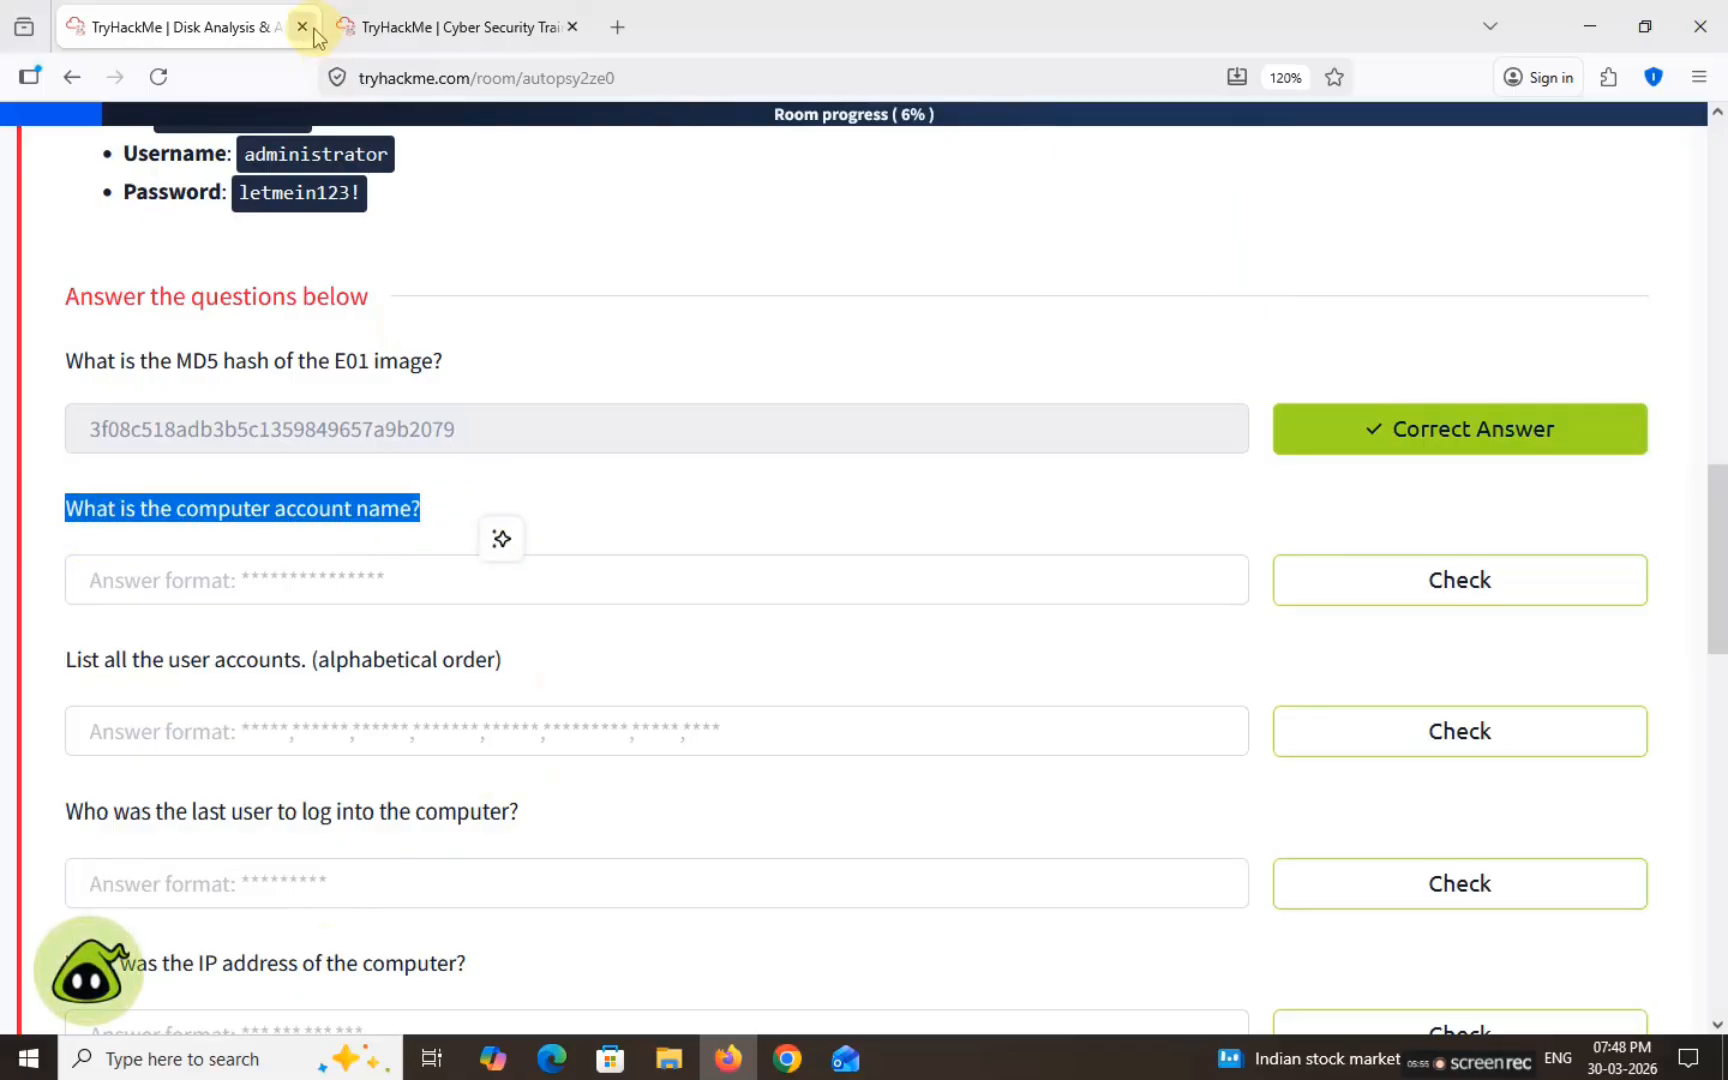
{"action": "left_click", "coordinate": [432, 22]}
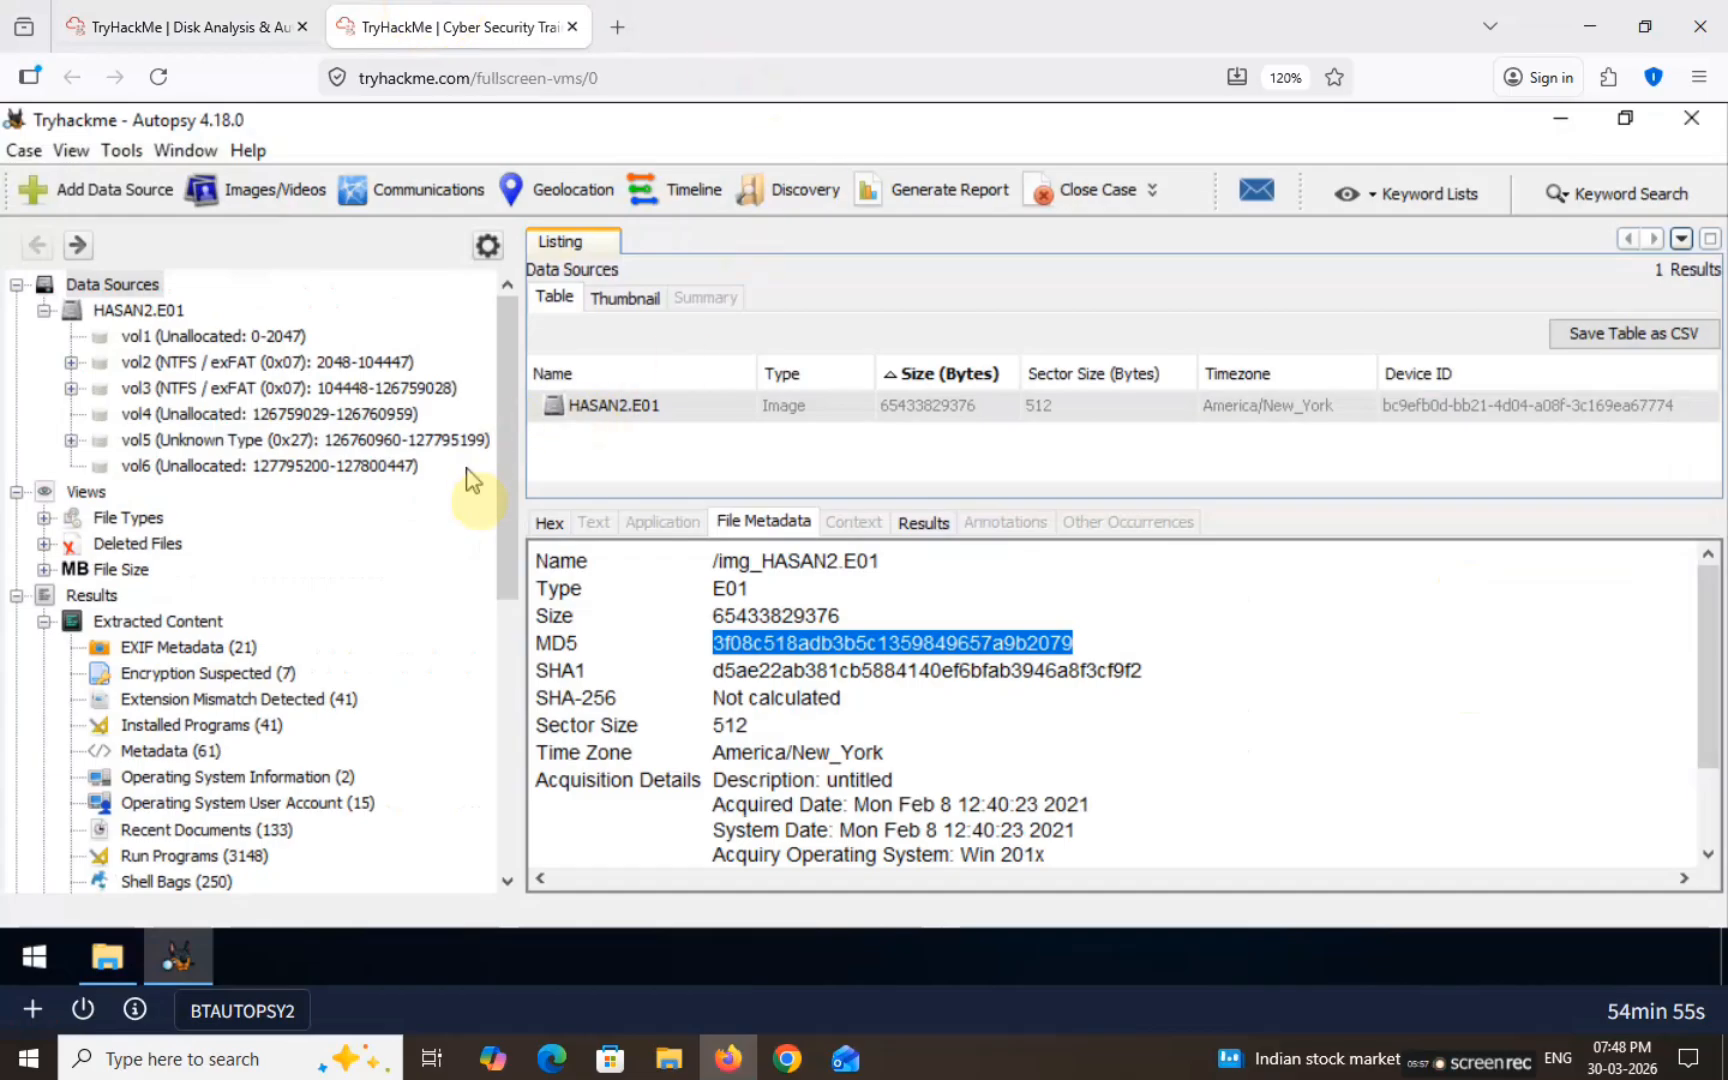
{"action": "left_click", "coordinate": [44, 311]}
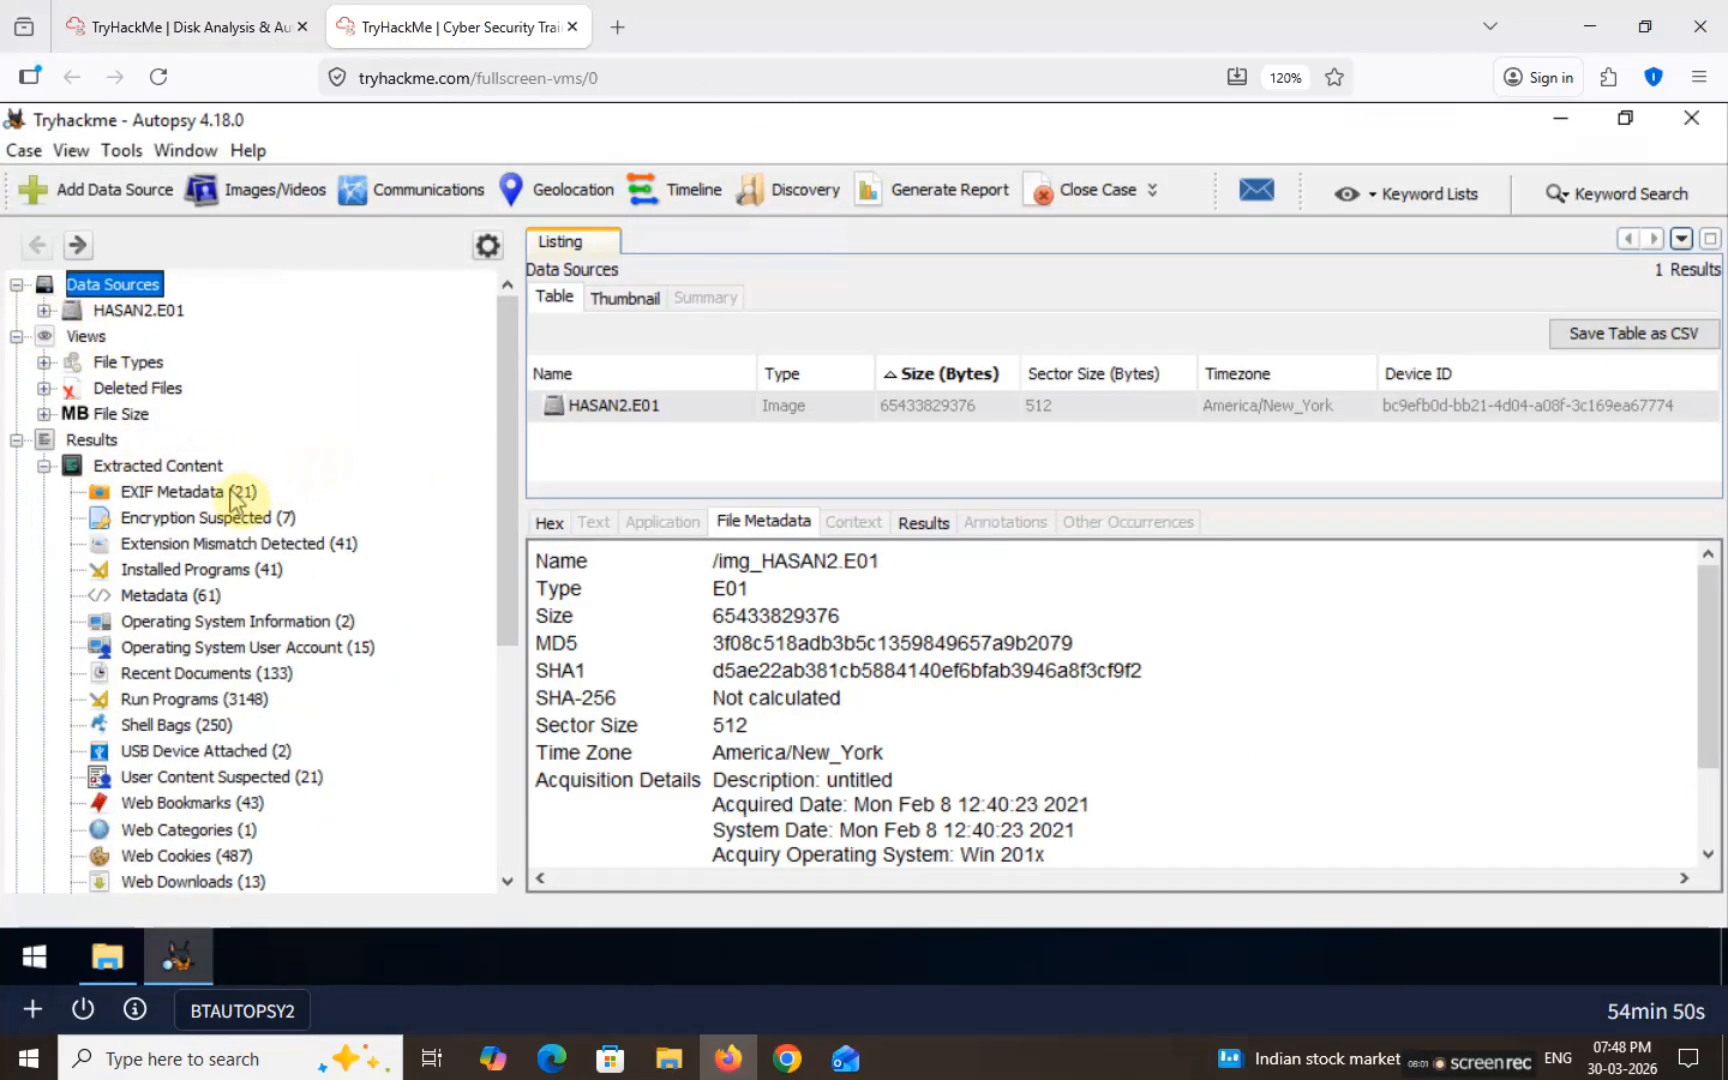
{"action": "scroll", "coordinate": [235, 500], "scroll_direction": "down", "scroll_amount": 5}
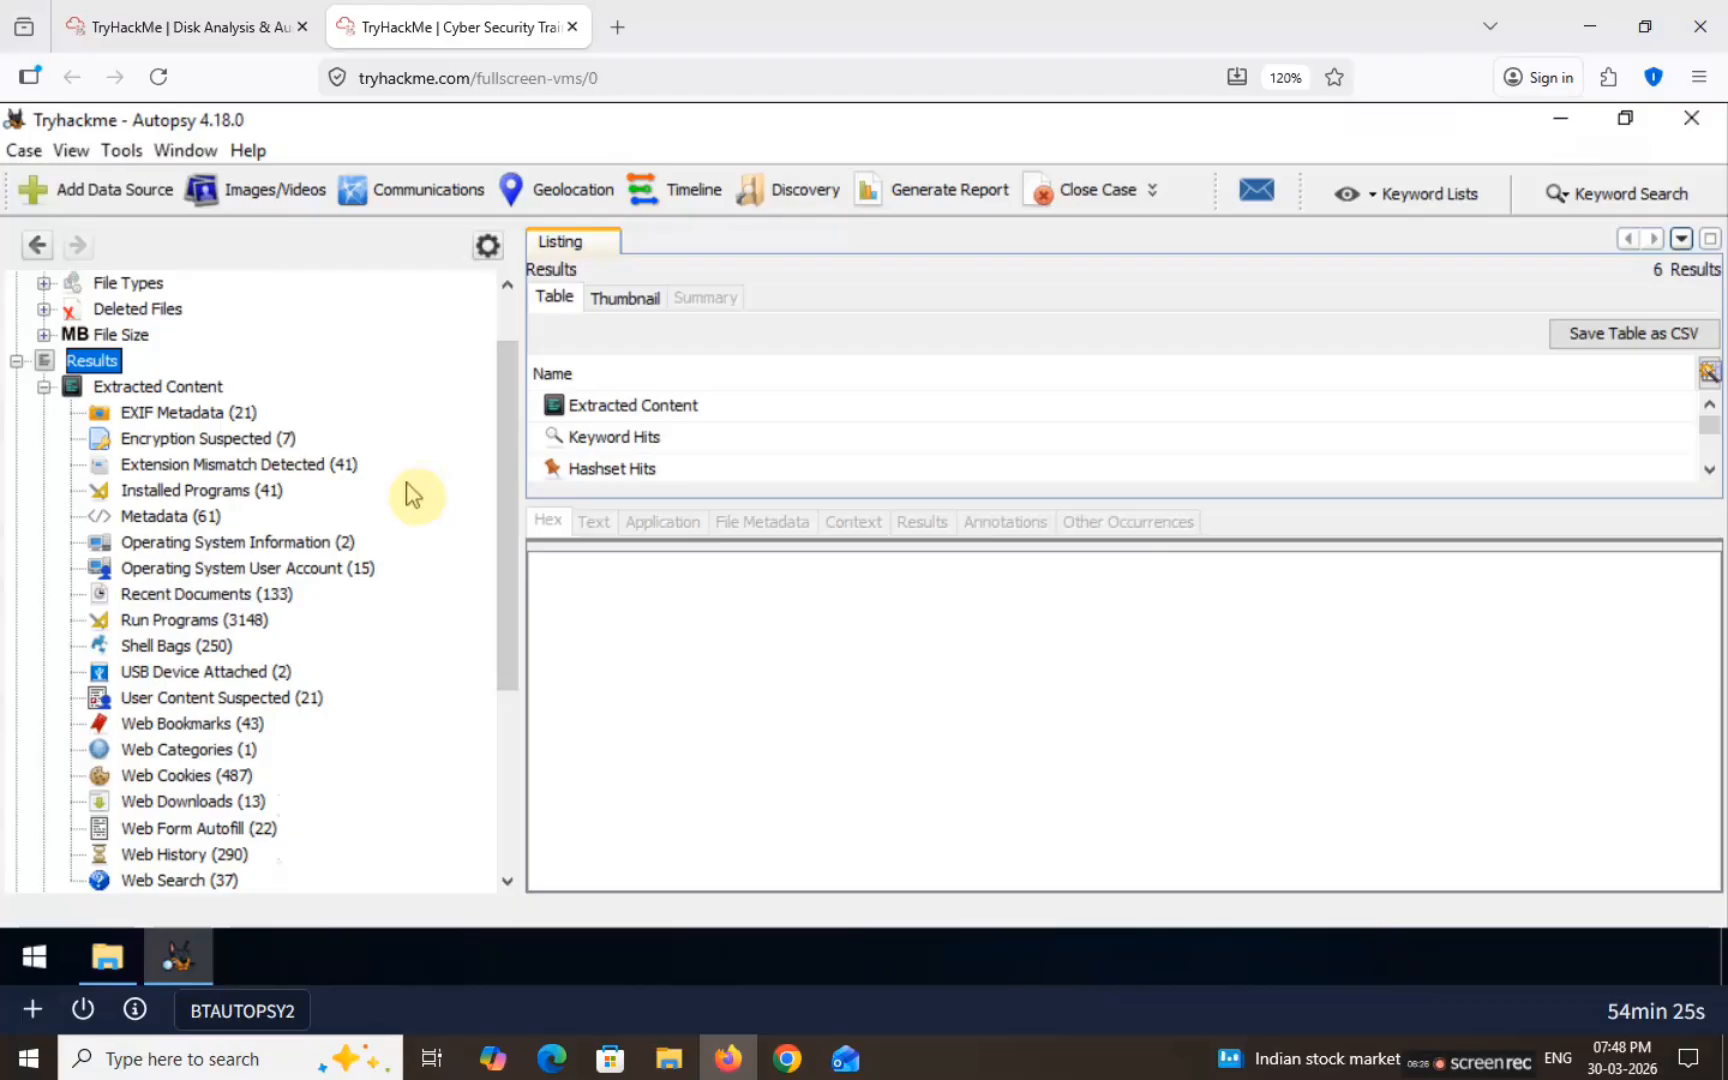
{"action": "left_click", "coordinate": [135, 572]}
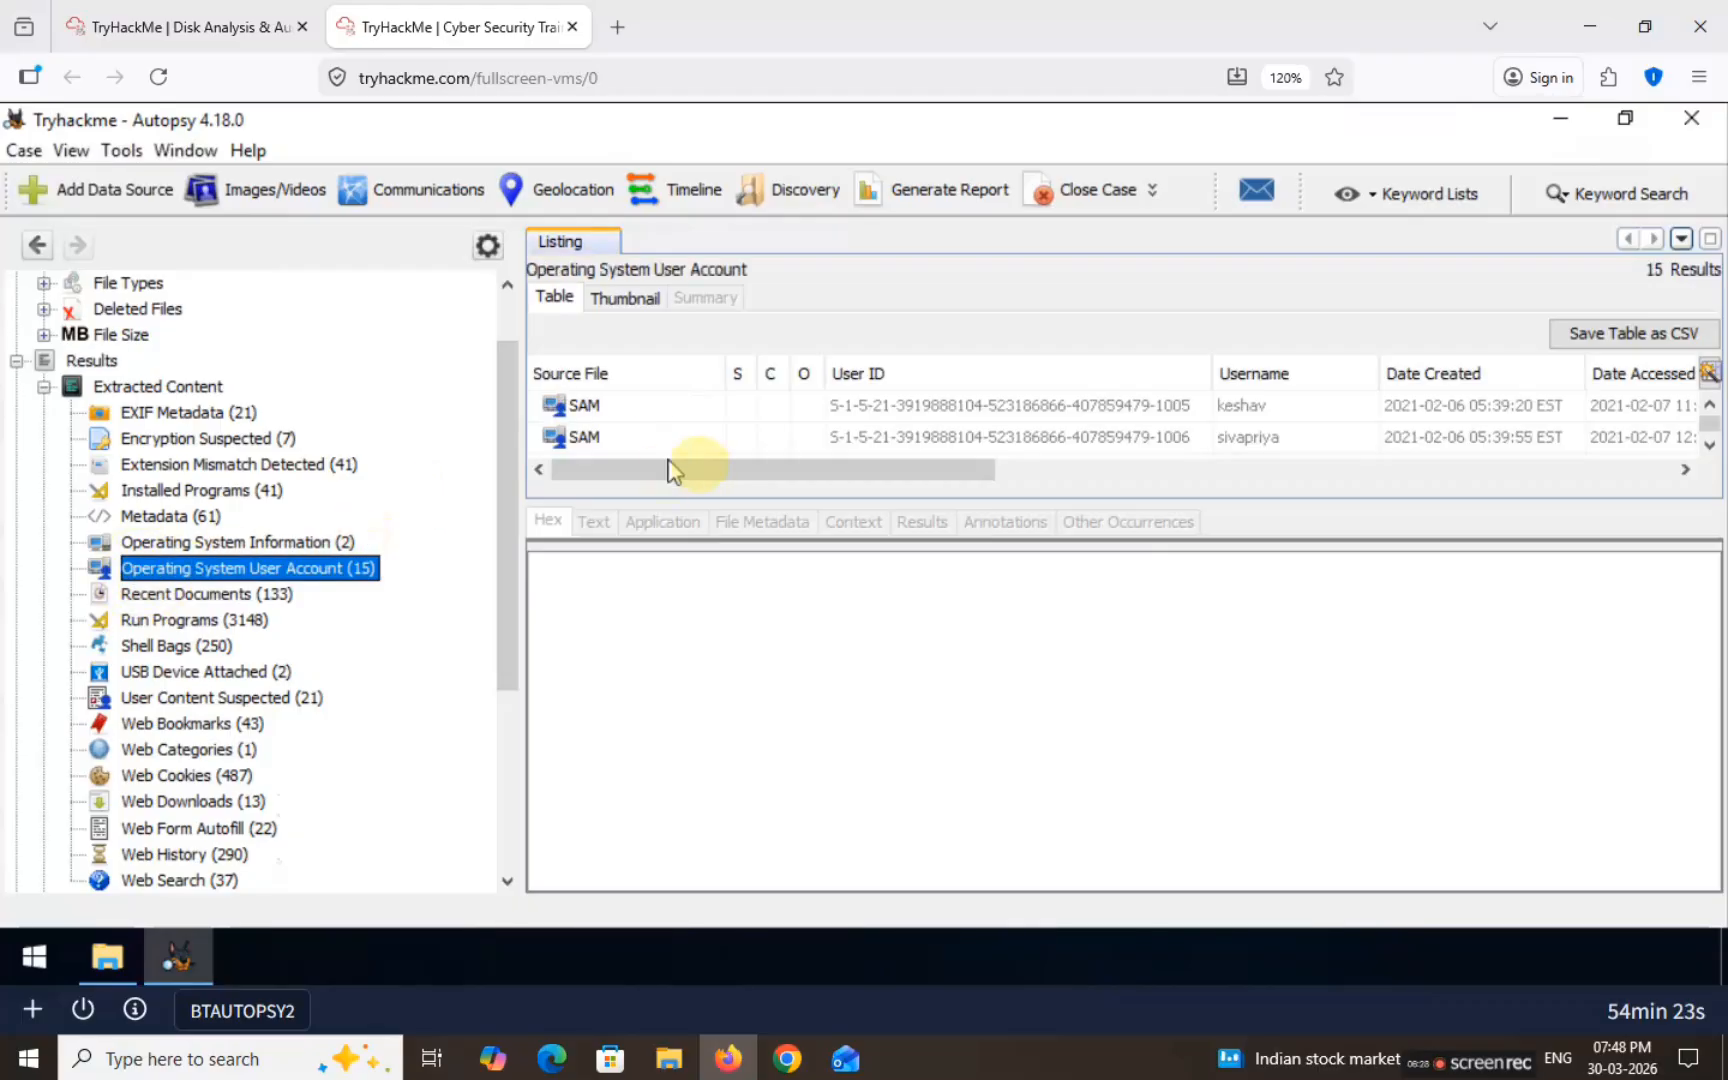
{"action": "left_click", "coordinate": [232, 543]}
{"action": "left_click", "coordinate": [874, 407]}
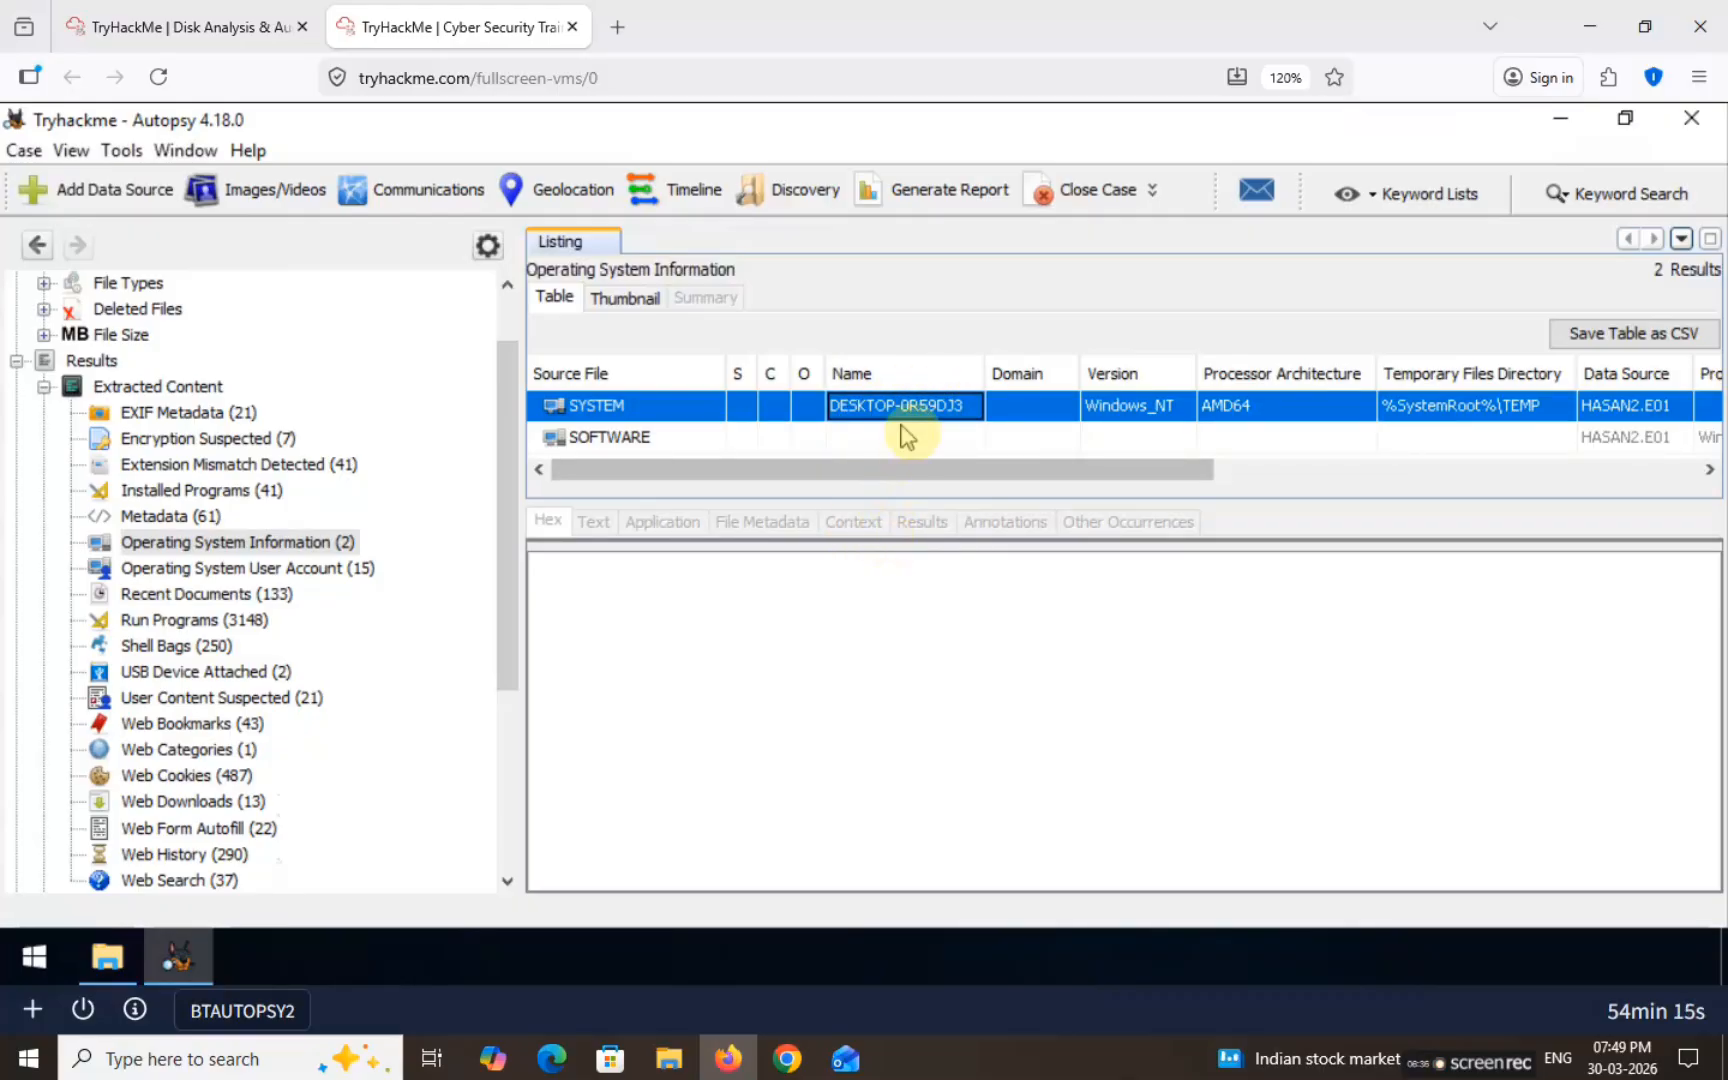
{"action": "left_click", "coordinate": [910, 406]}
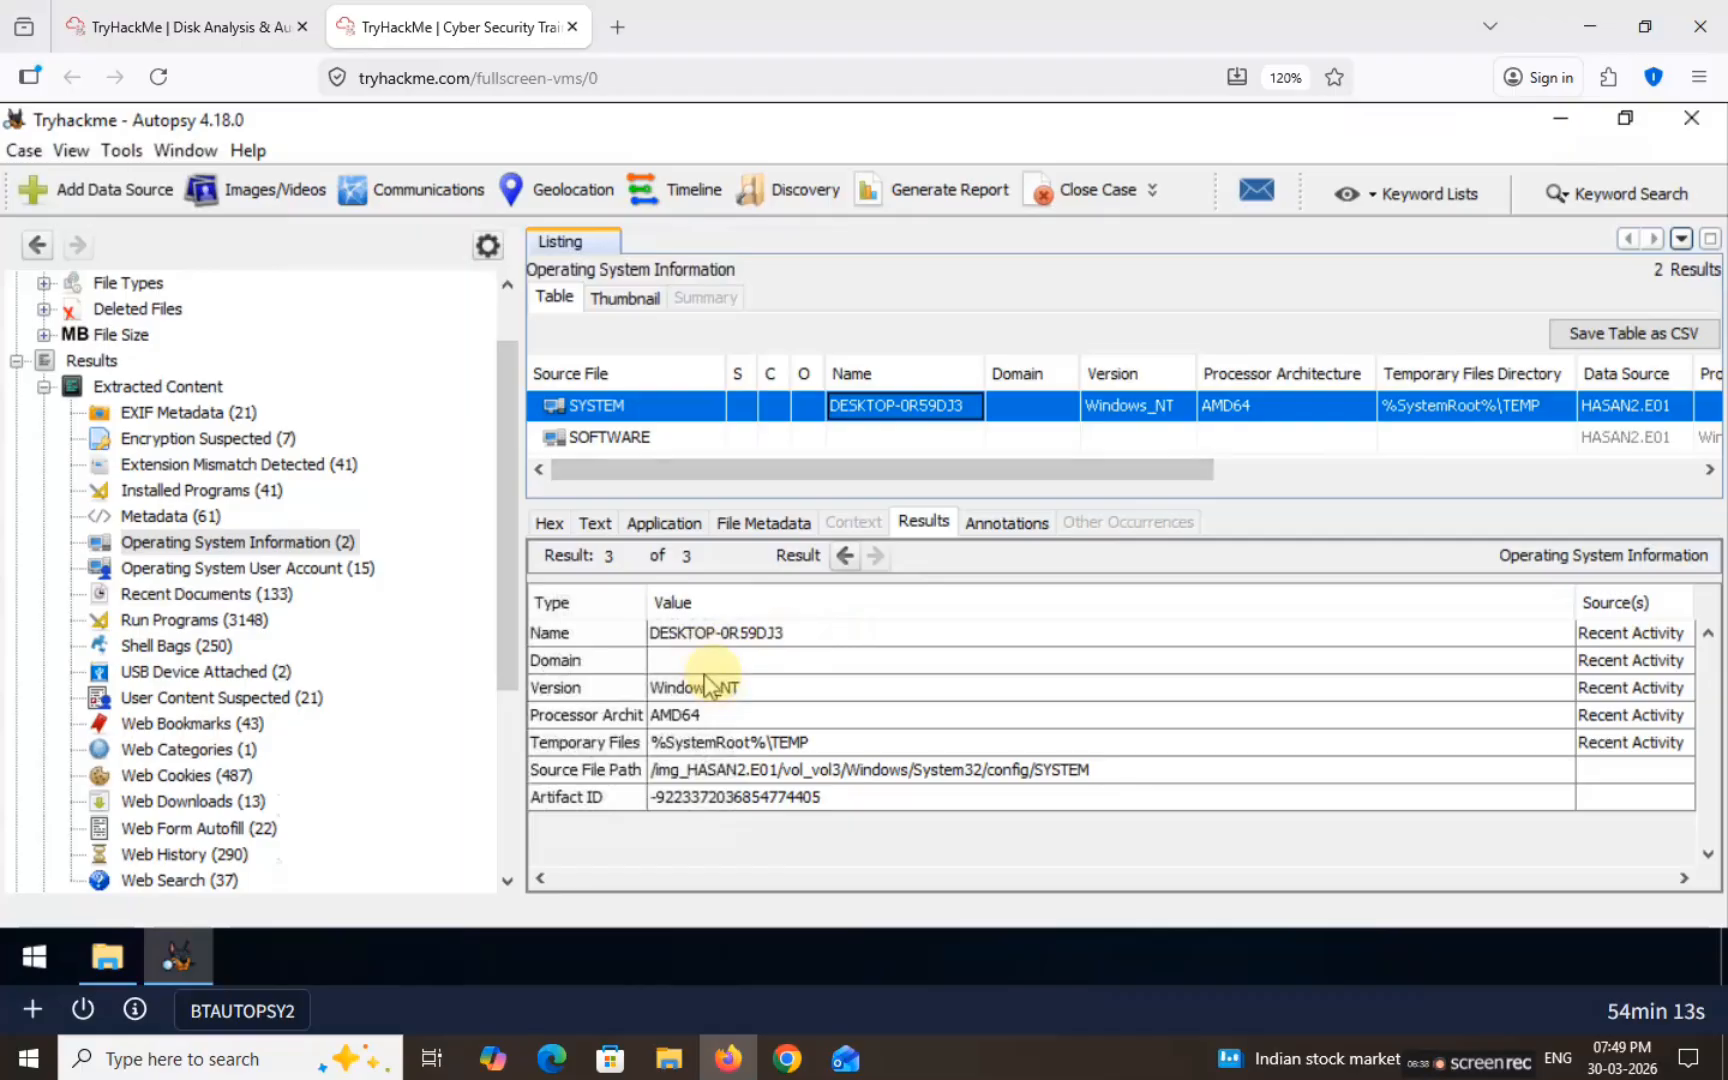
{"action": "left_click", "coordinate": [718, 632]}
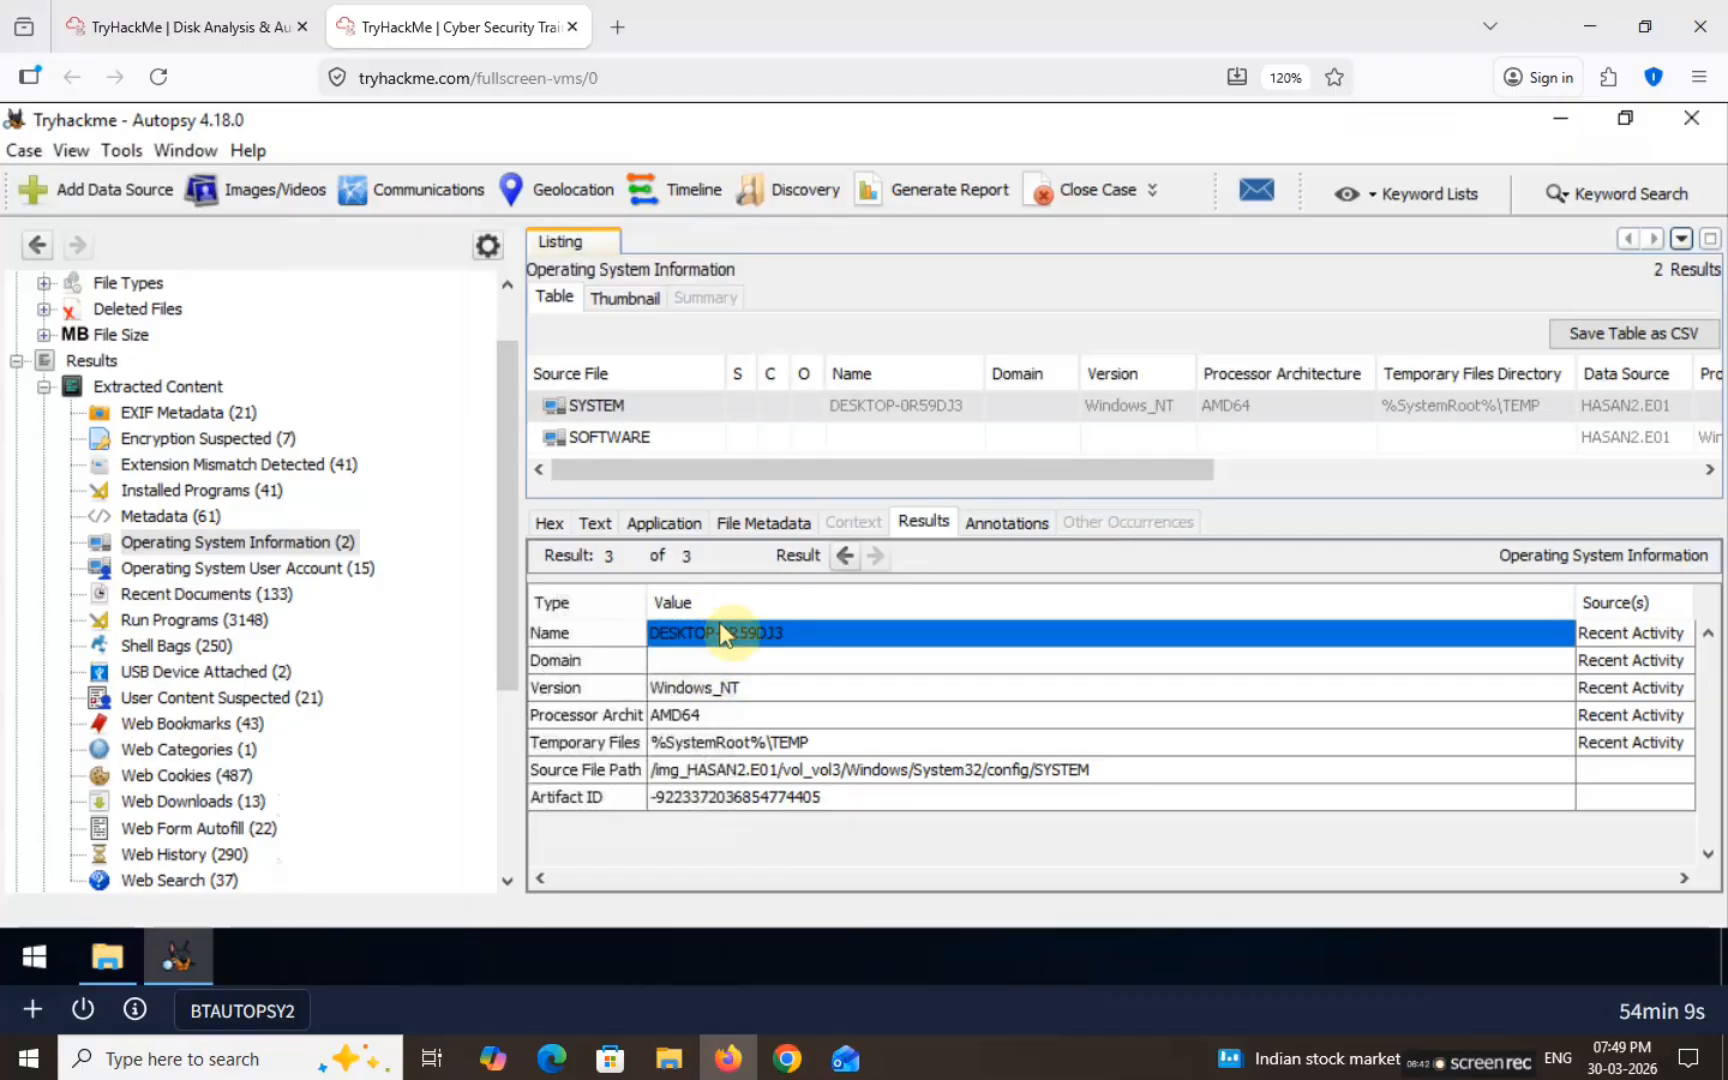
Step: Submit DESKTOP-0R59DJ3 as the computer account name answer on TryHackMe
{"action": "left_click", "coordinate": [185, 27]}
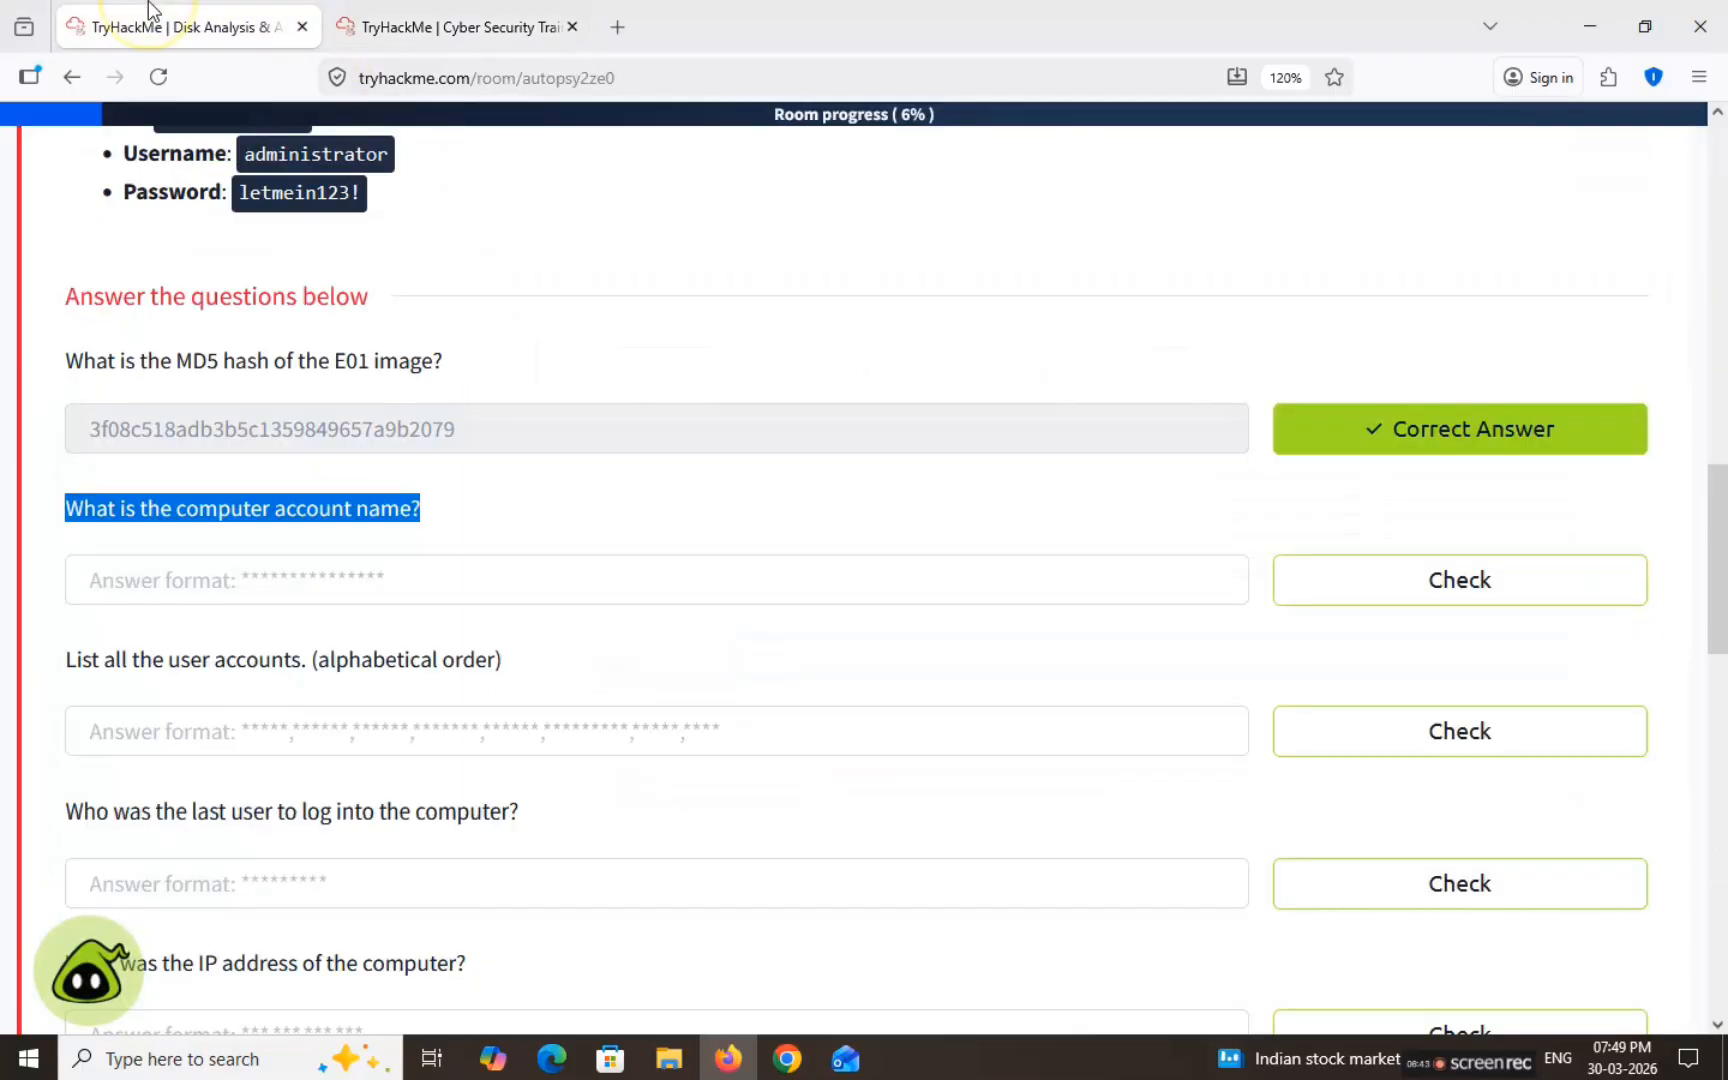
{"action": "left_click", "coordinate": [417, 579]}
{"action": "type", "text": "DESKTOP-0R59DJ3"}
{"action": "left_click", "coordinate": [1368, 576]}
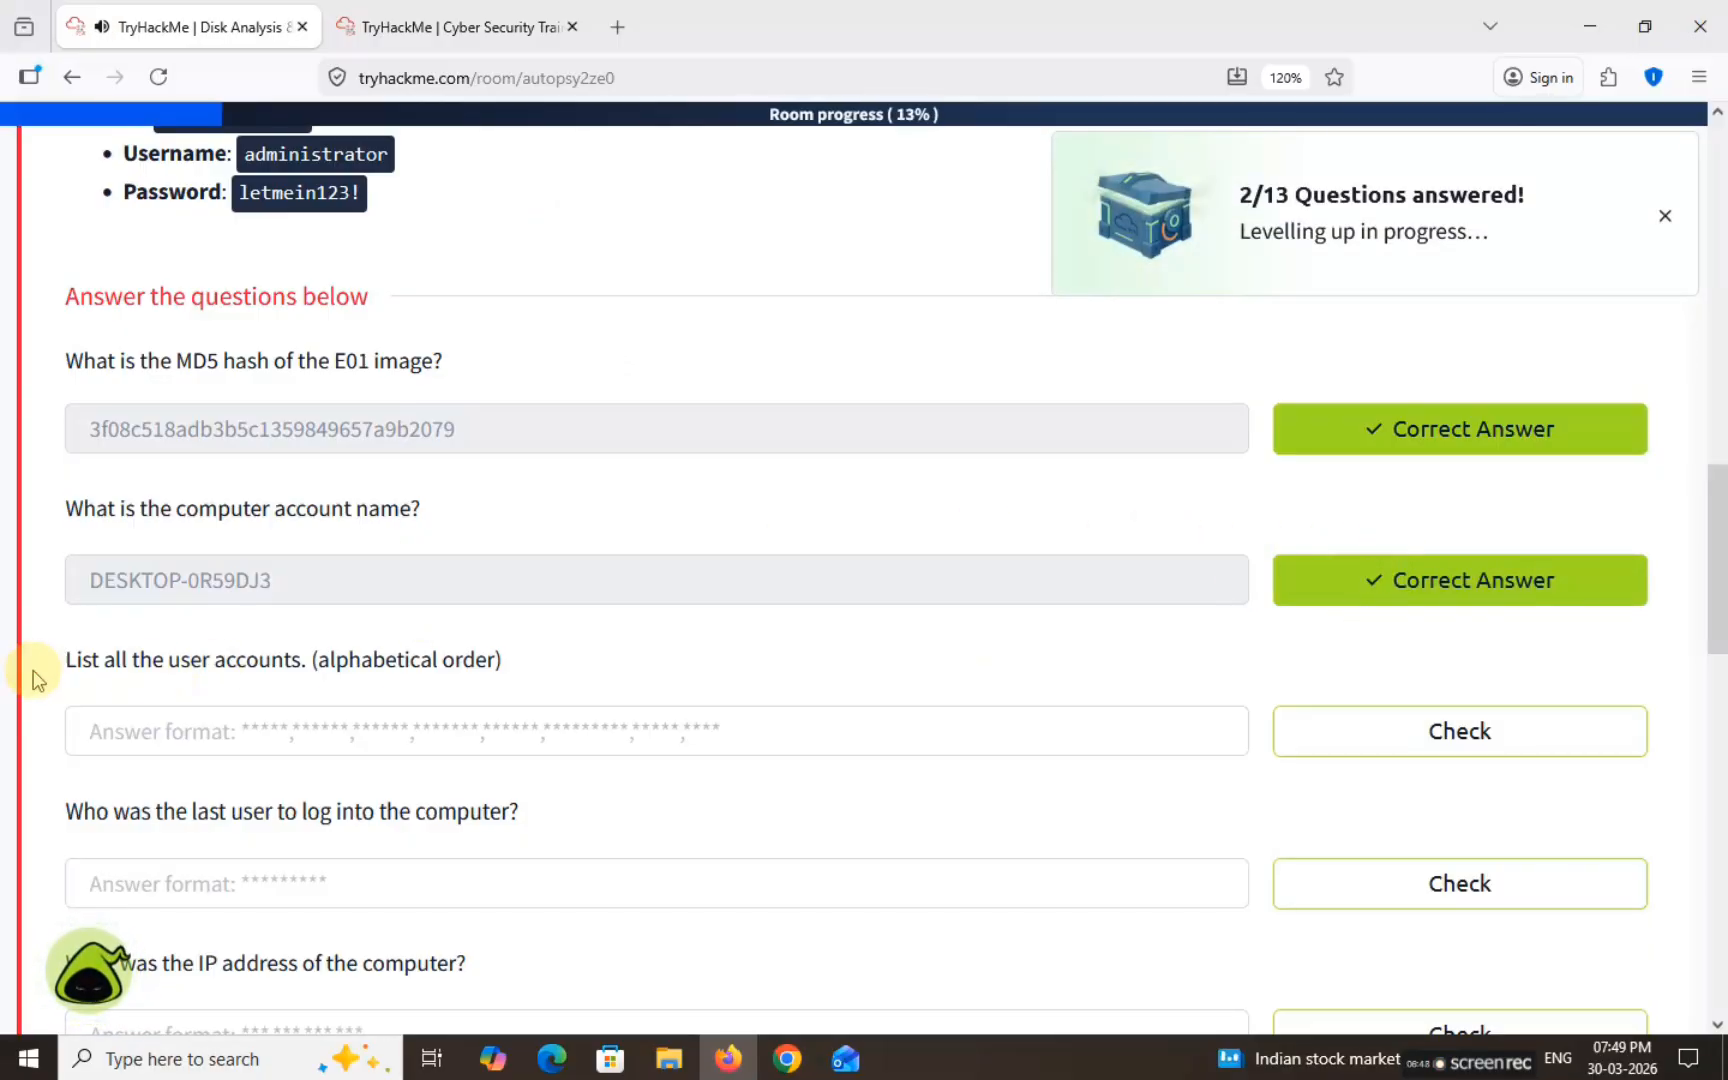
{"action": "left_click_drag", "start_coordinate": [46, 663], "coordinate": [514, 656]}
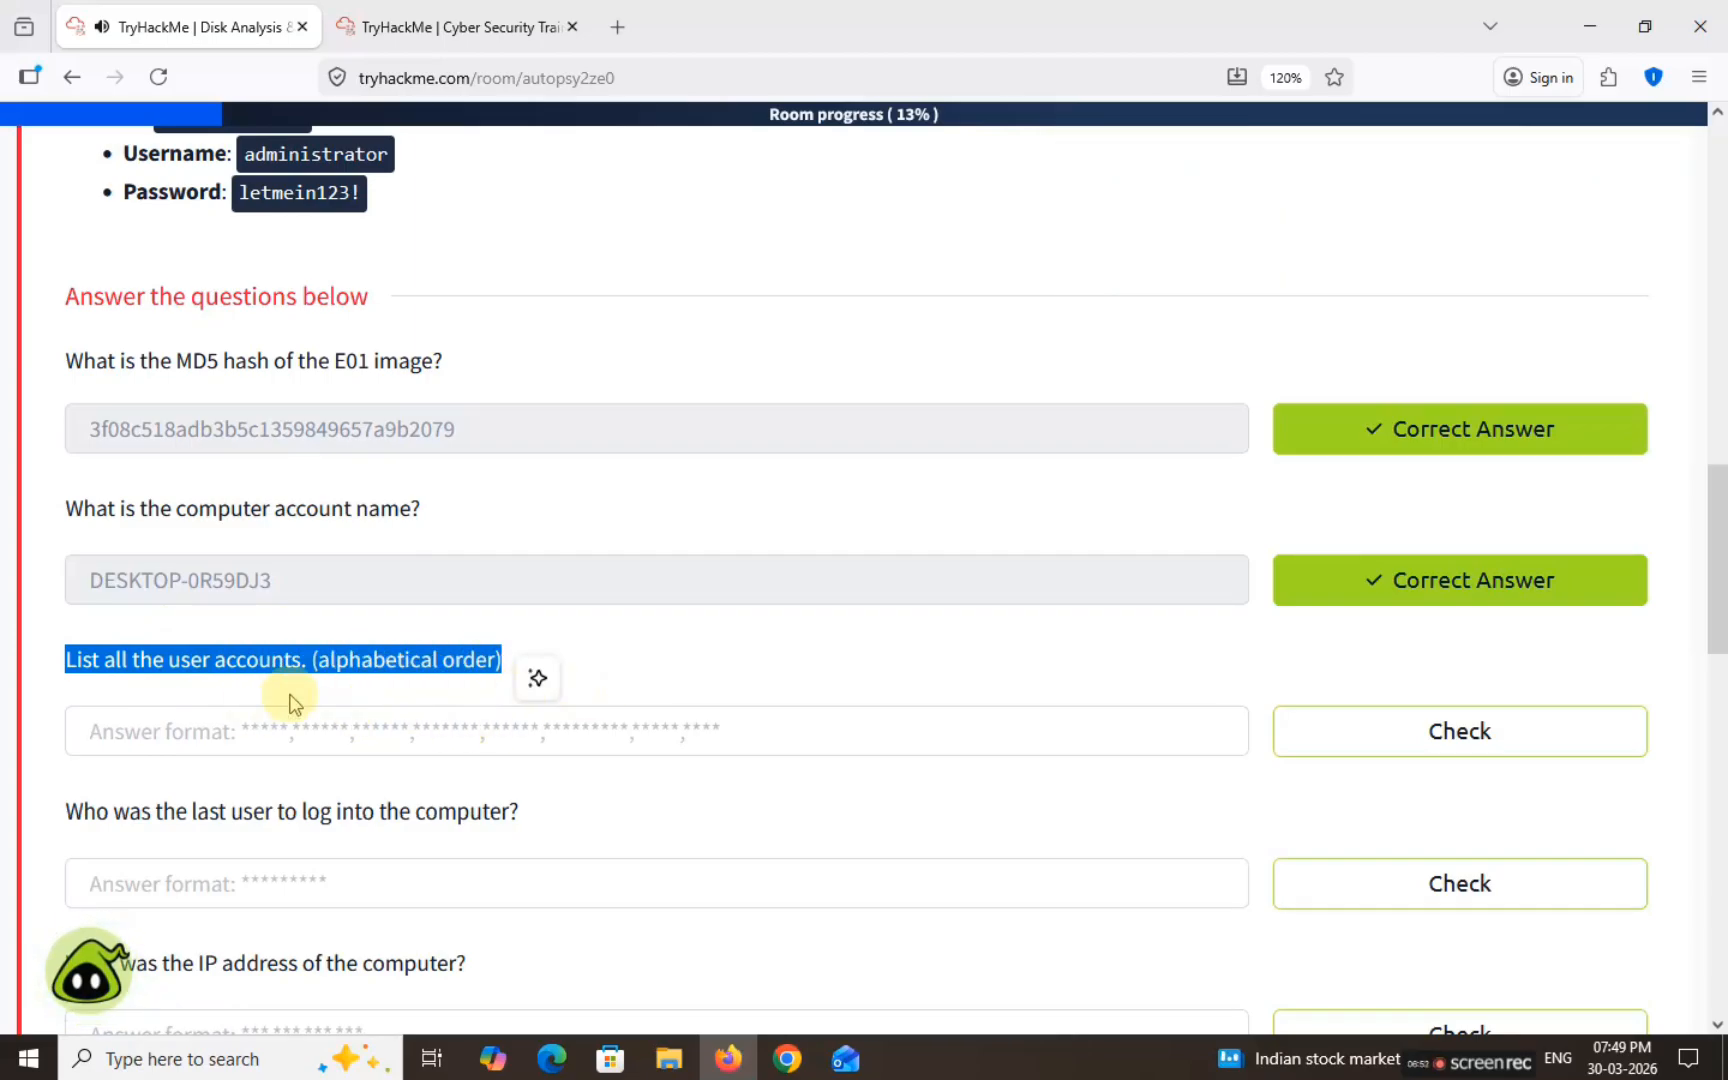
Step: Open the Operating System User Account list (15) and enlarge its table
{"action": "left_click", "coordinate": [440, 27]}
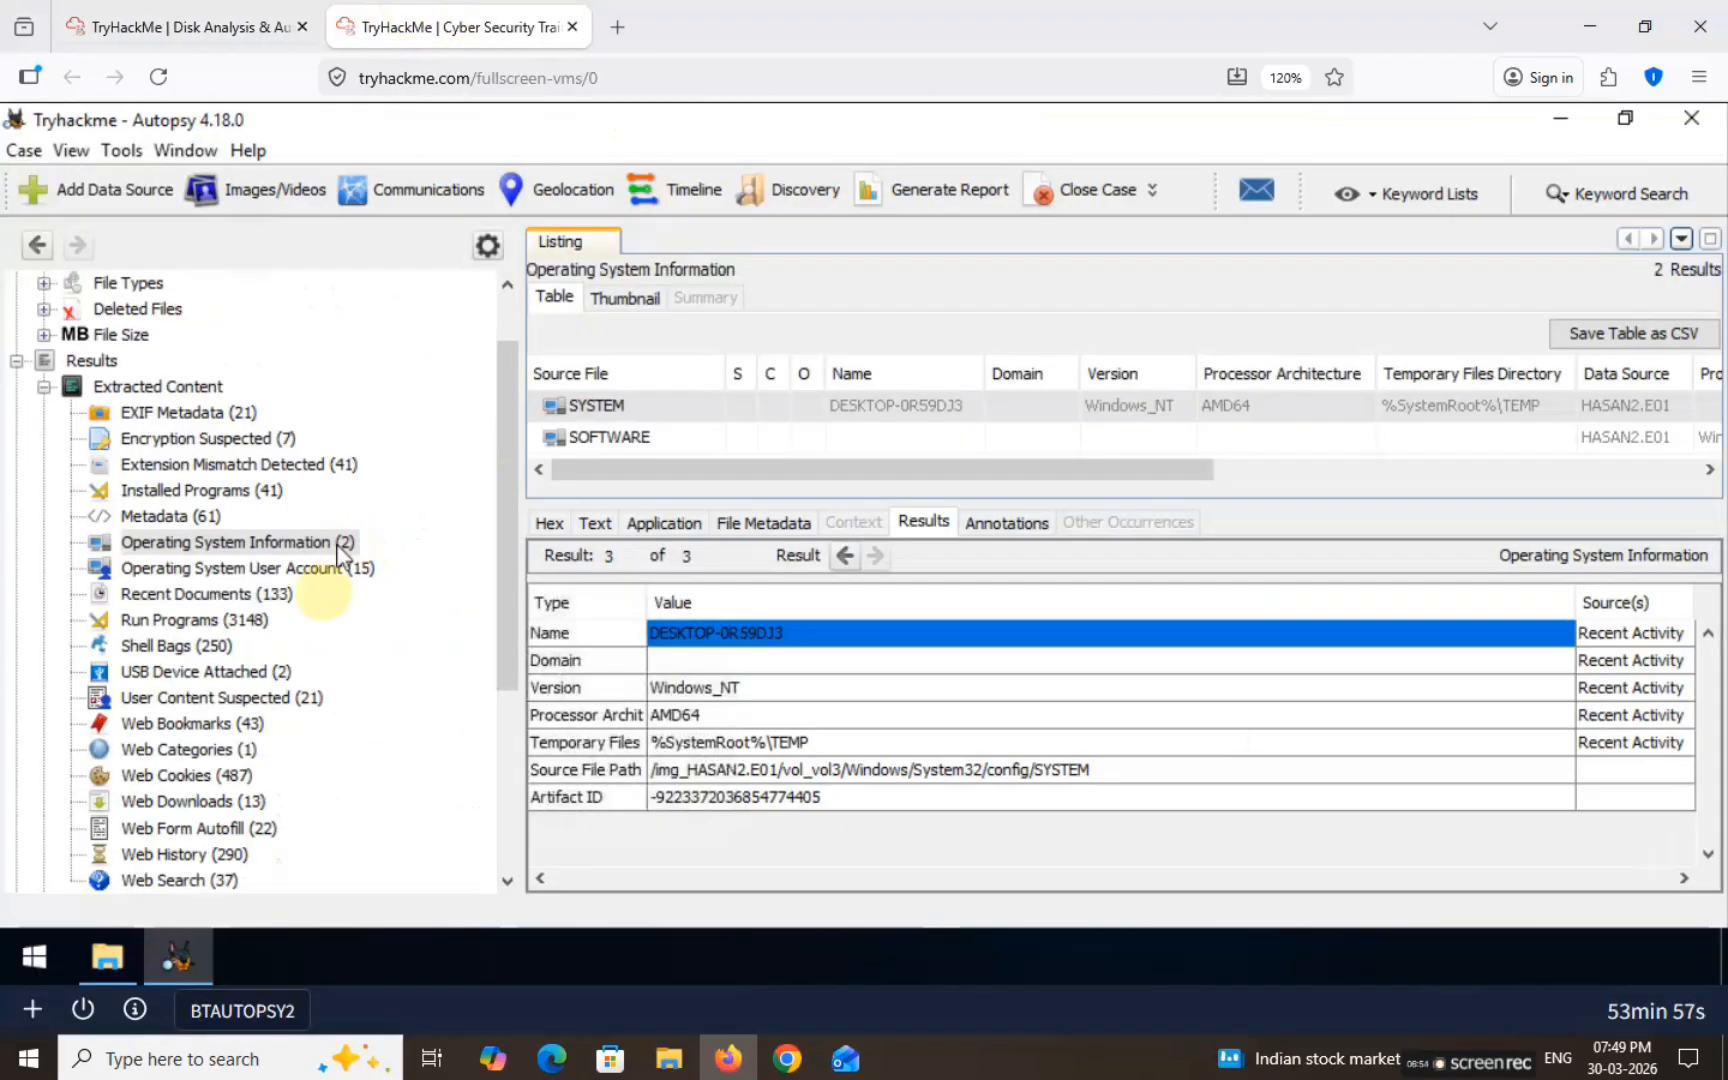
{"action": "left_click", "coordinate": [279, 570]}
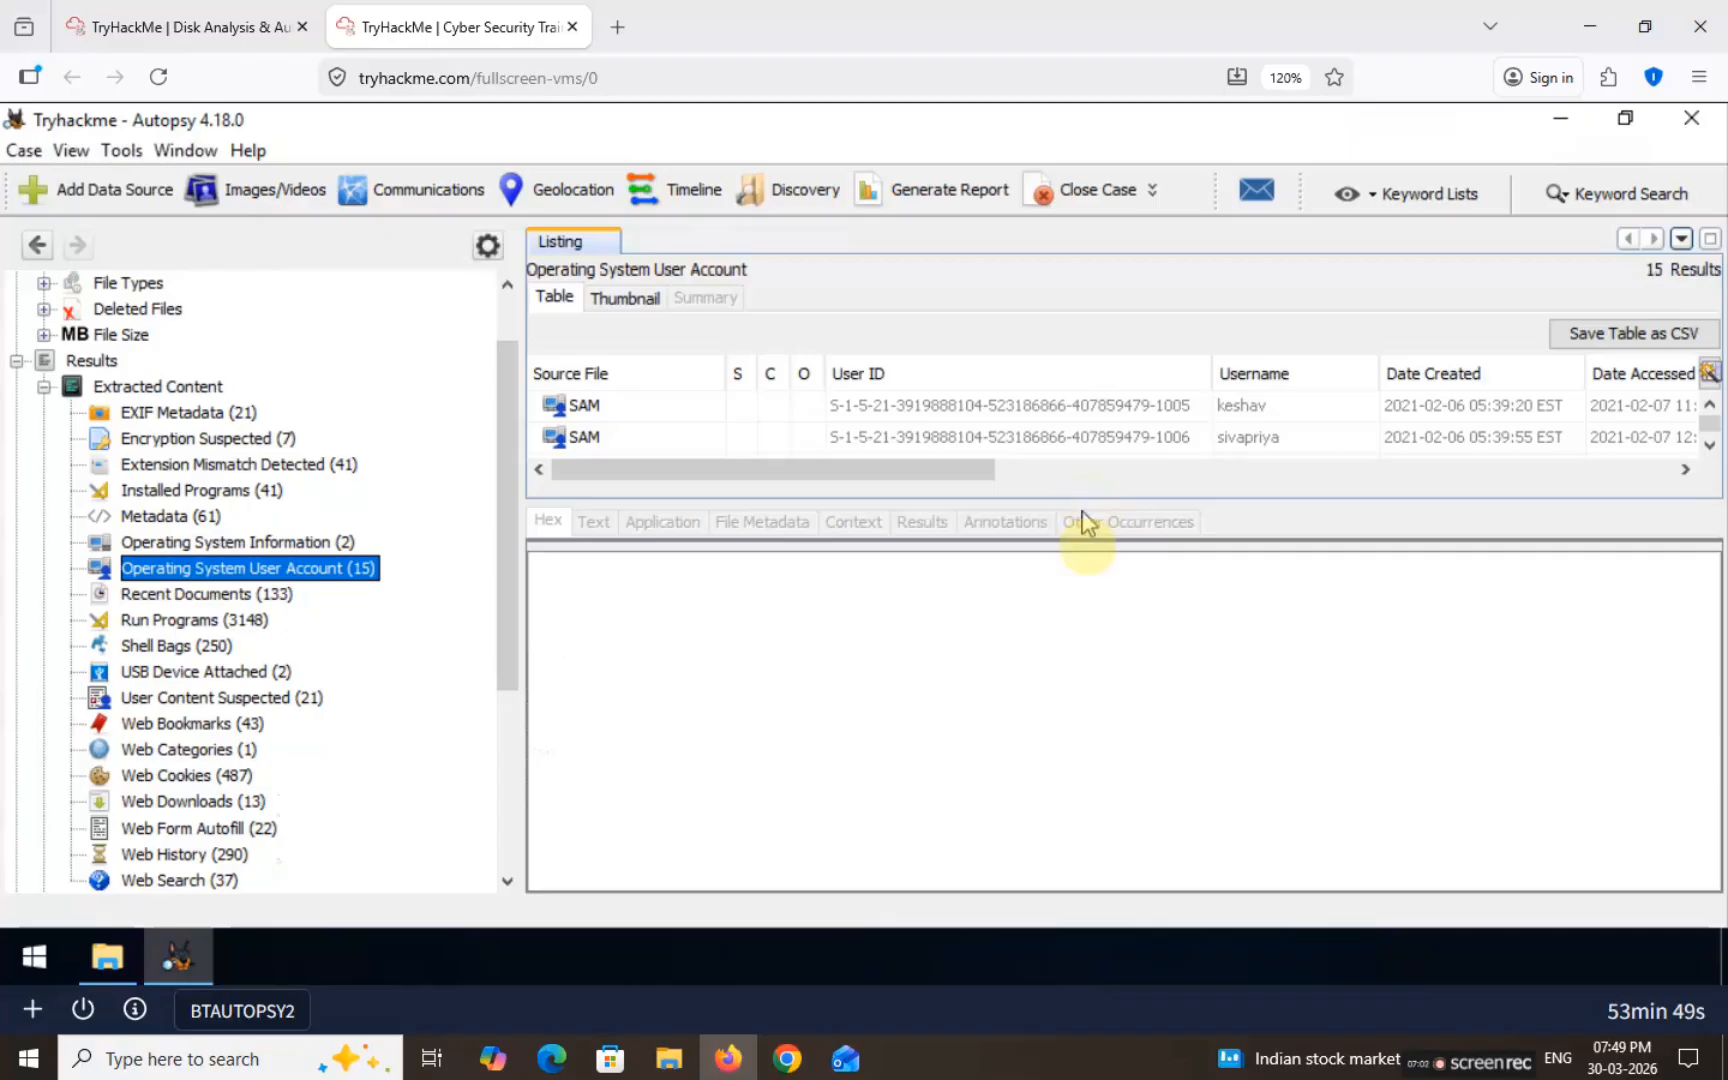
{"action": "left_click_drag", "start_coordinate": [1077, 500], "coordinate": [1041, 692]}
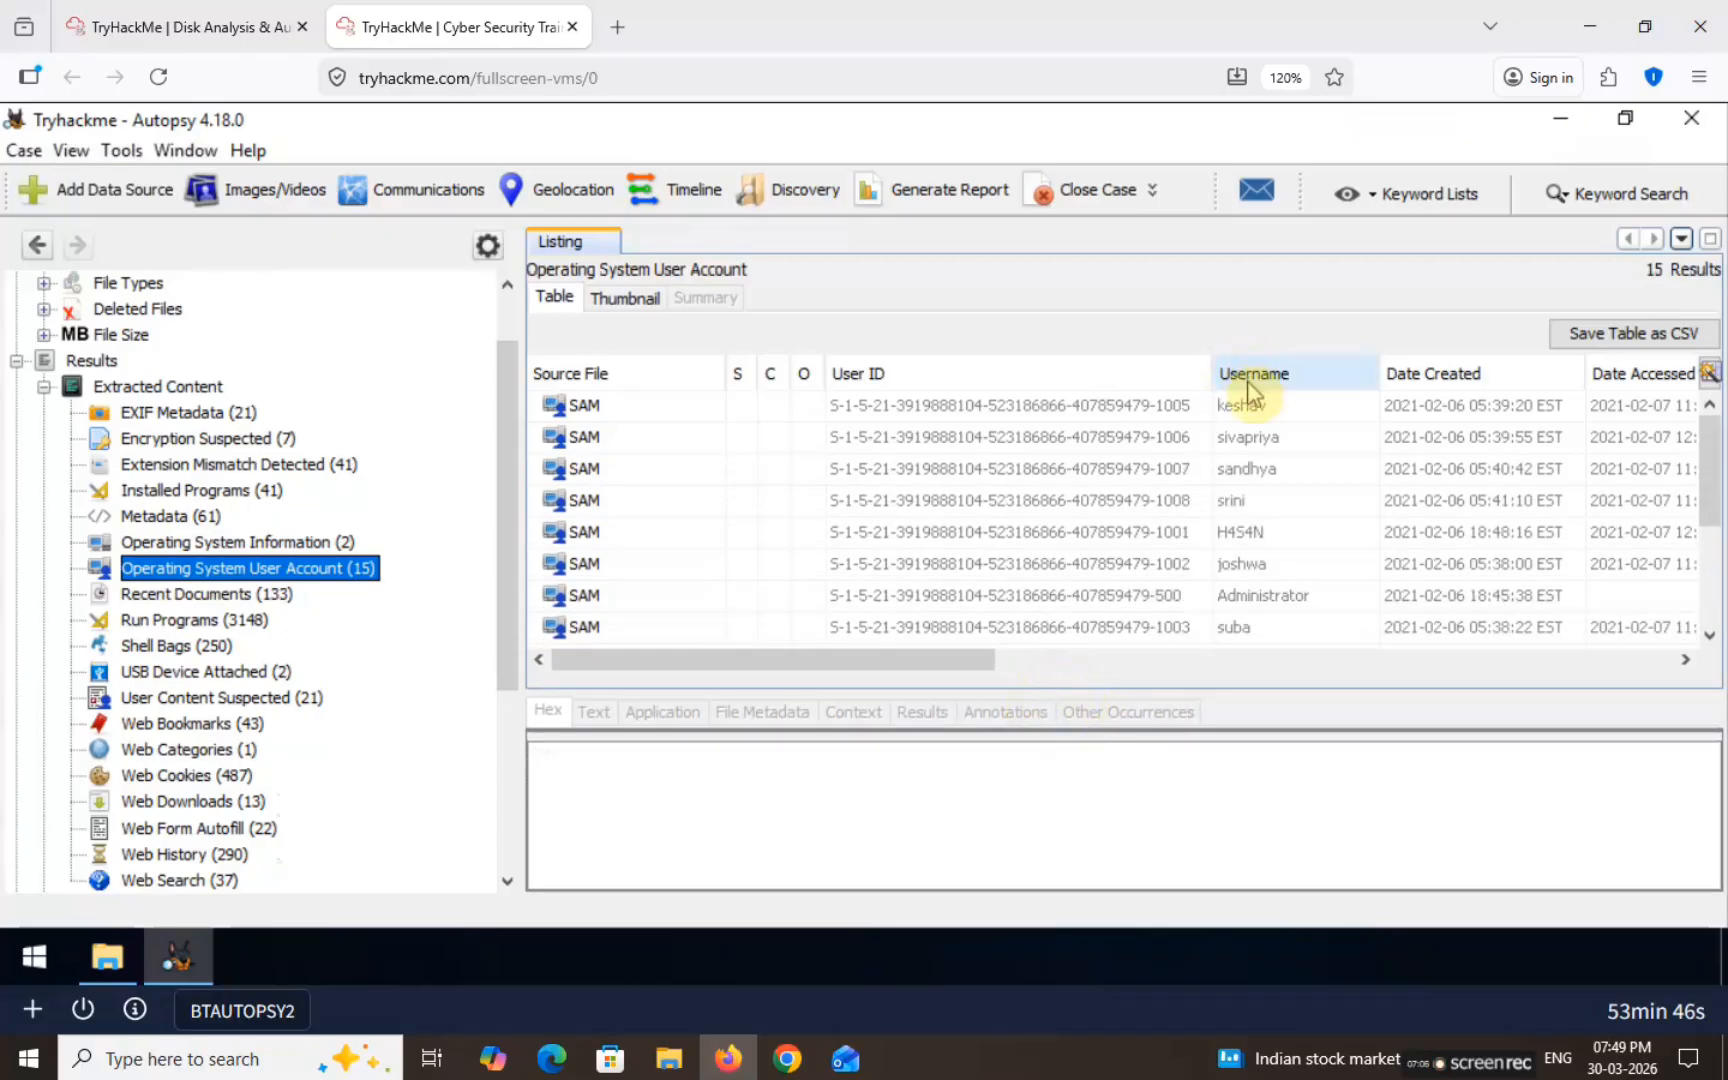
{"action": "left_click", "coordinate": [1246, 408]}
{"action": "left_click", "coordinate": [1253, 438]}
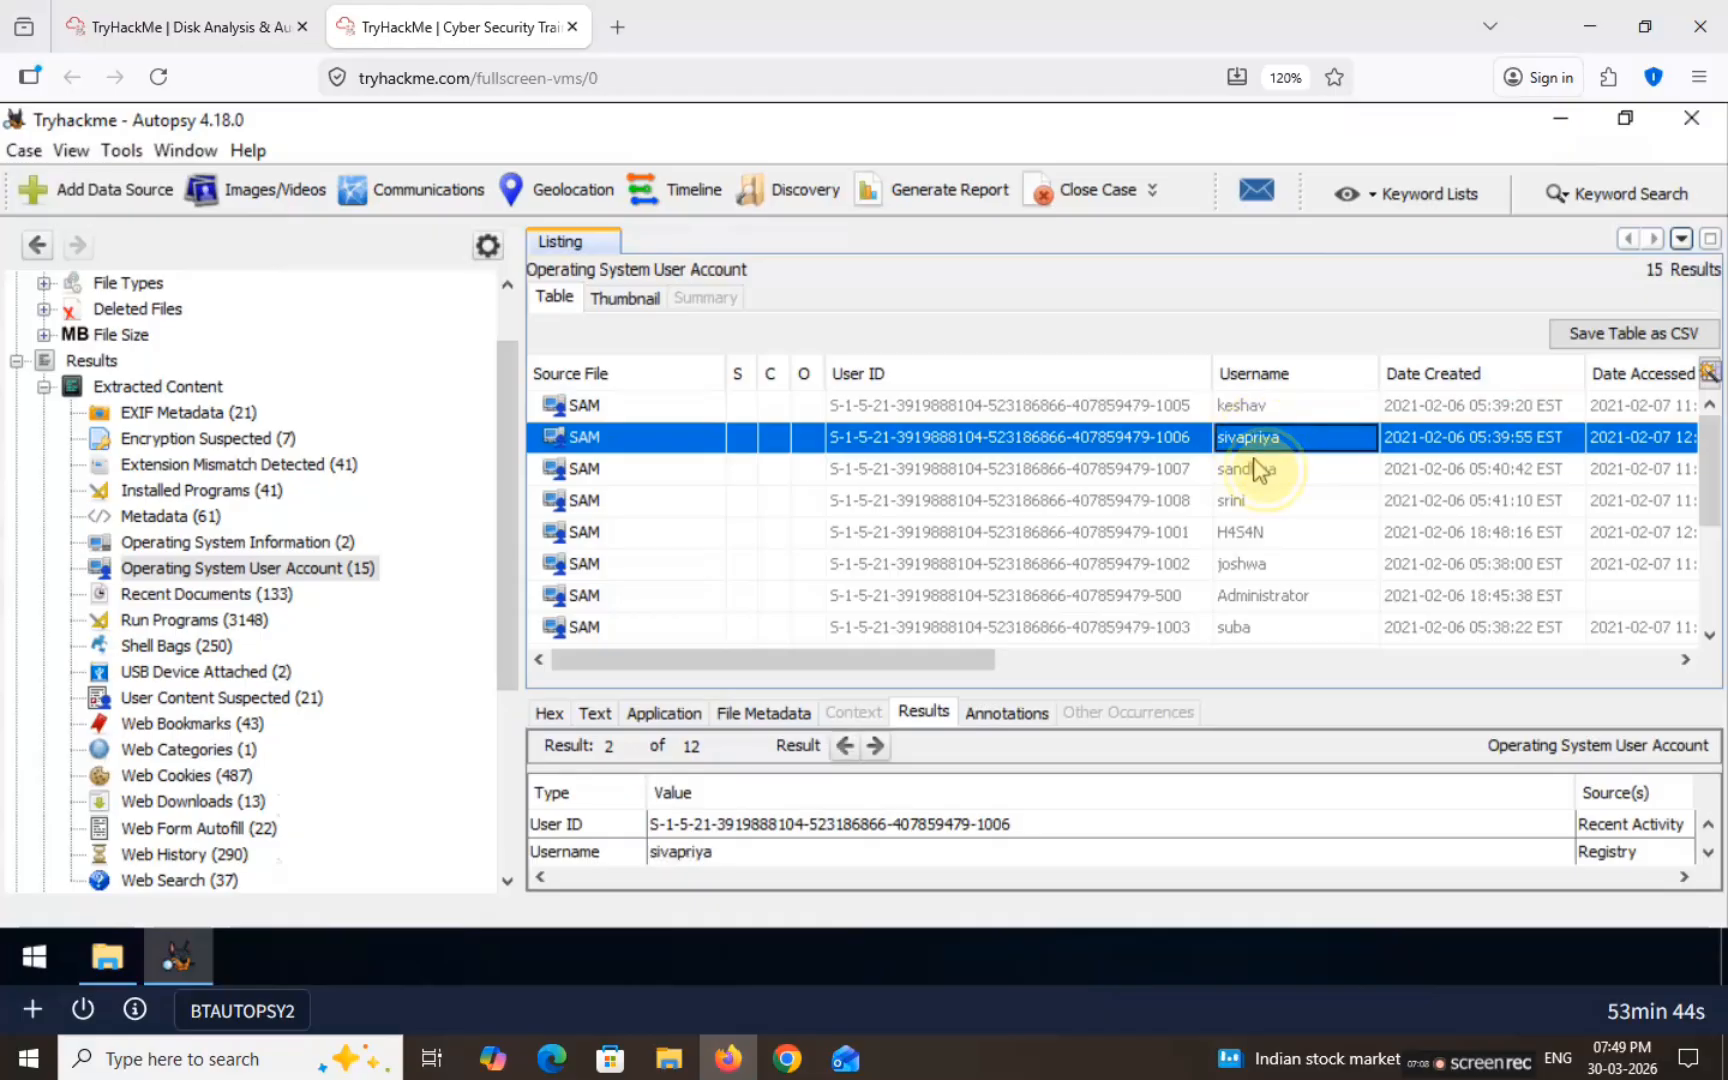
{"action": "left_click", "coordinate": [1253, 468]}
{"action": "scroll", "coordinate": [1270, 440], "scroll_direction": "down", "scroll_amount": 3}
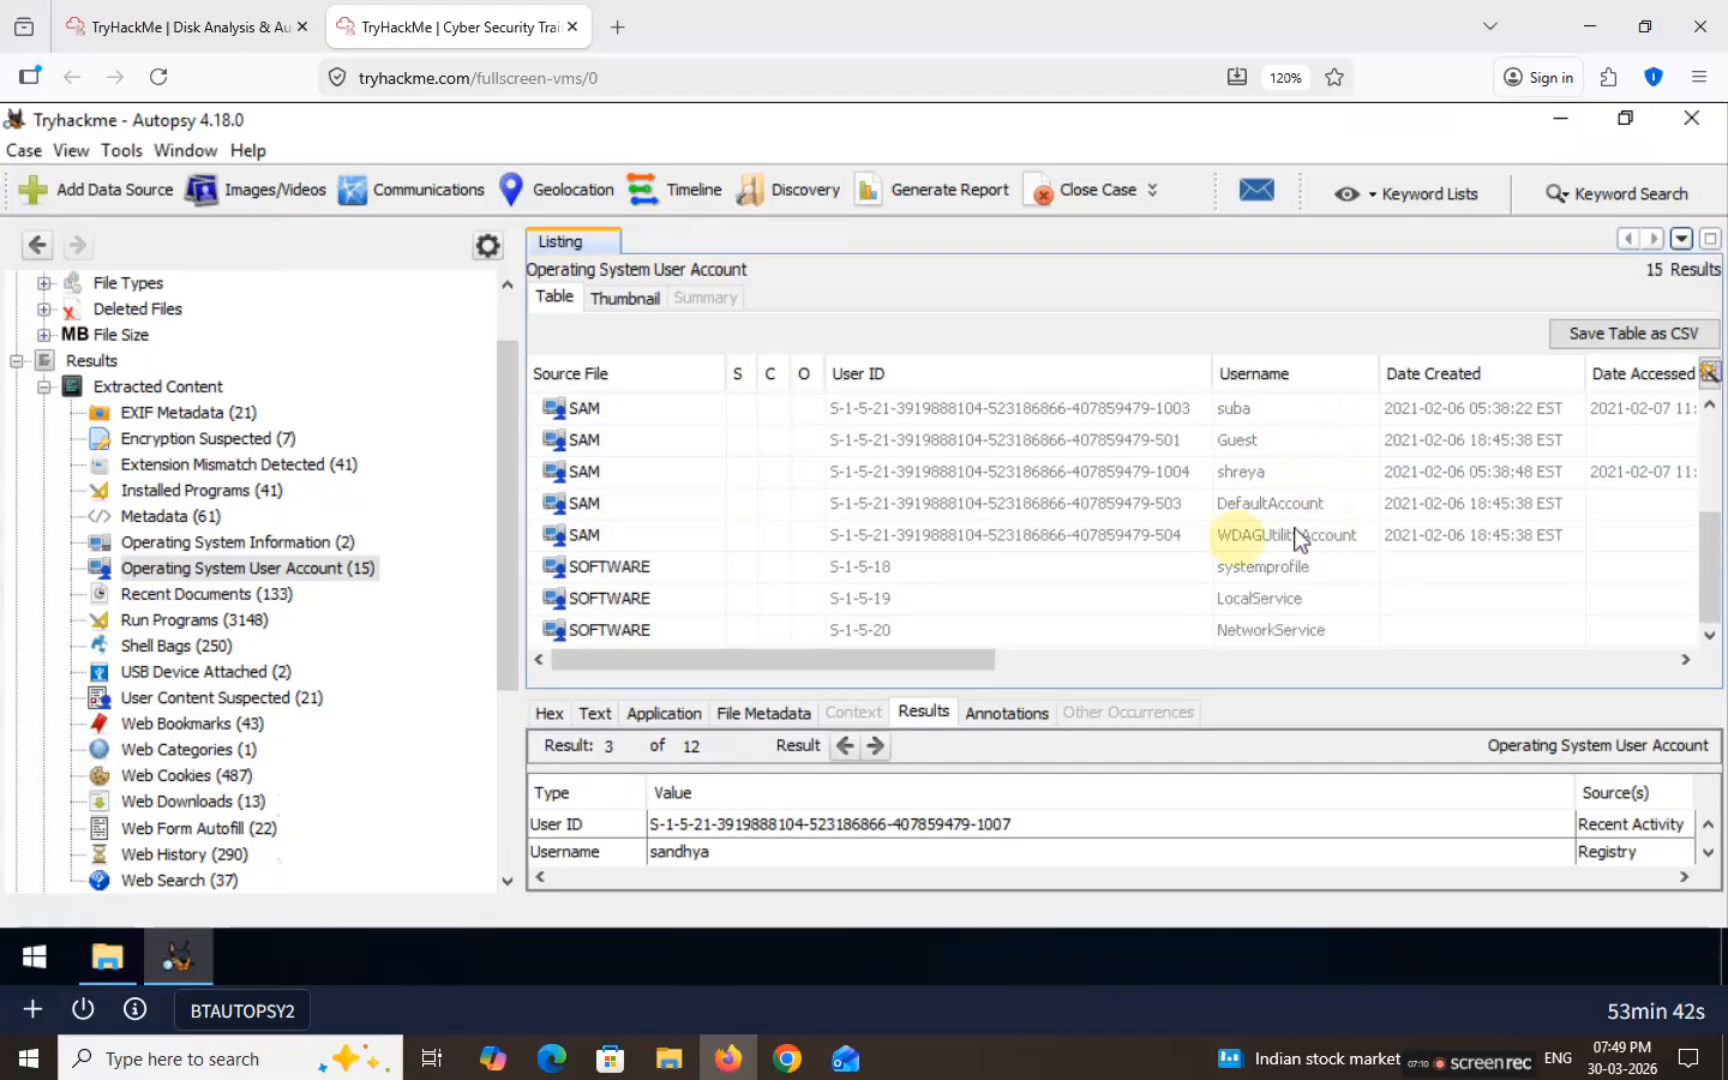
{"action": "scroll", "coordinate": [1260, 535], "scroll_direction": "up", "scroll_amount": 3}
Step: Step through each account row's details, including Administrator and Guest
{"action": "left_click", "coordinate": [1218, 532]}
{"action": "left_click", "coordinate": [1258, 405]}
{"action": "left_click", "coordinate": [1248, 437]}
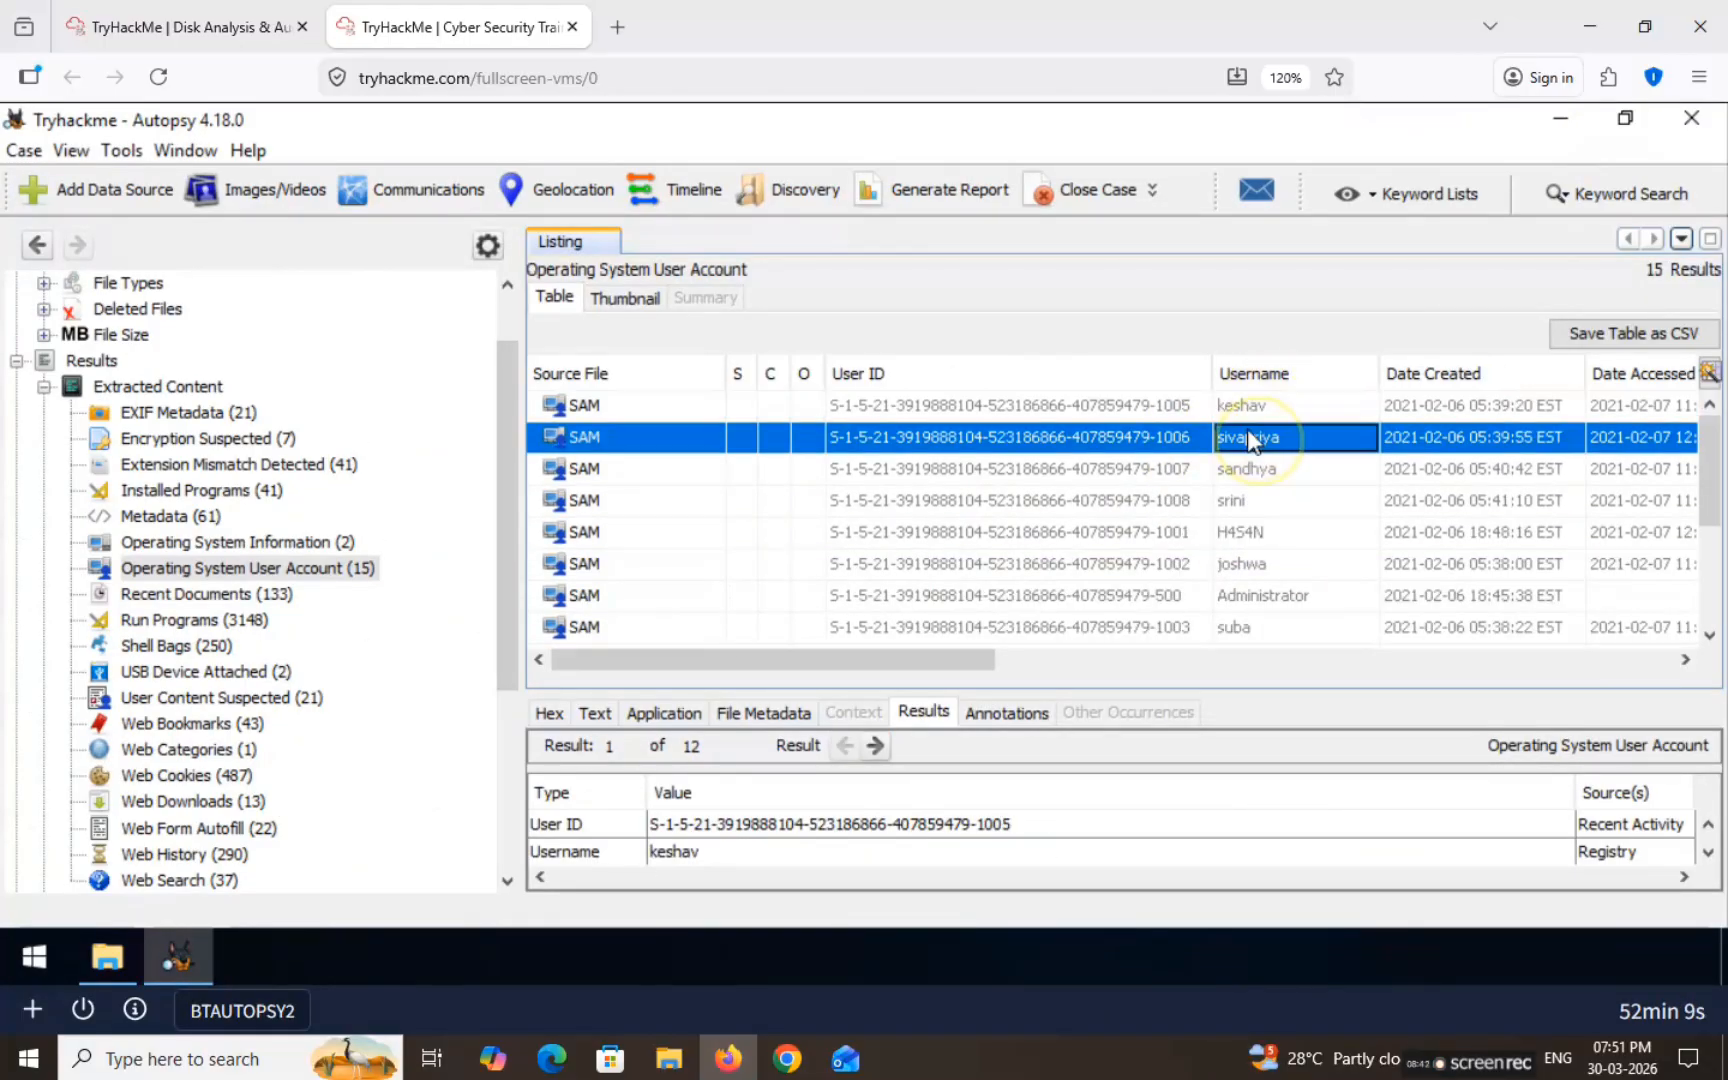
{"action": "left_click", "coordinate": [1250, 468]}
{"action": "left_click", "coordinate": [1240, 502]}
{"action": "left_click", "coordinate": [1246, 532]}
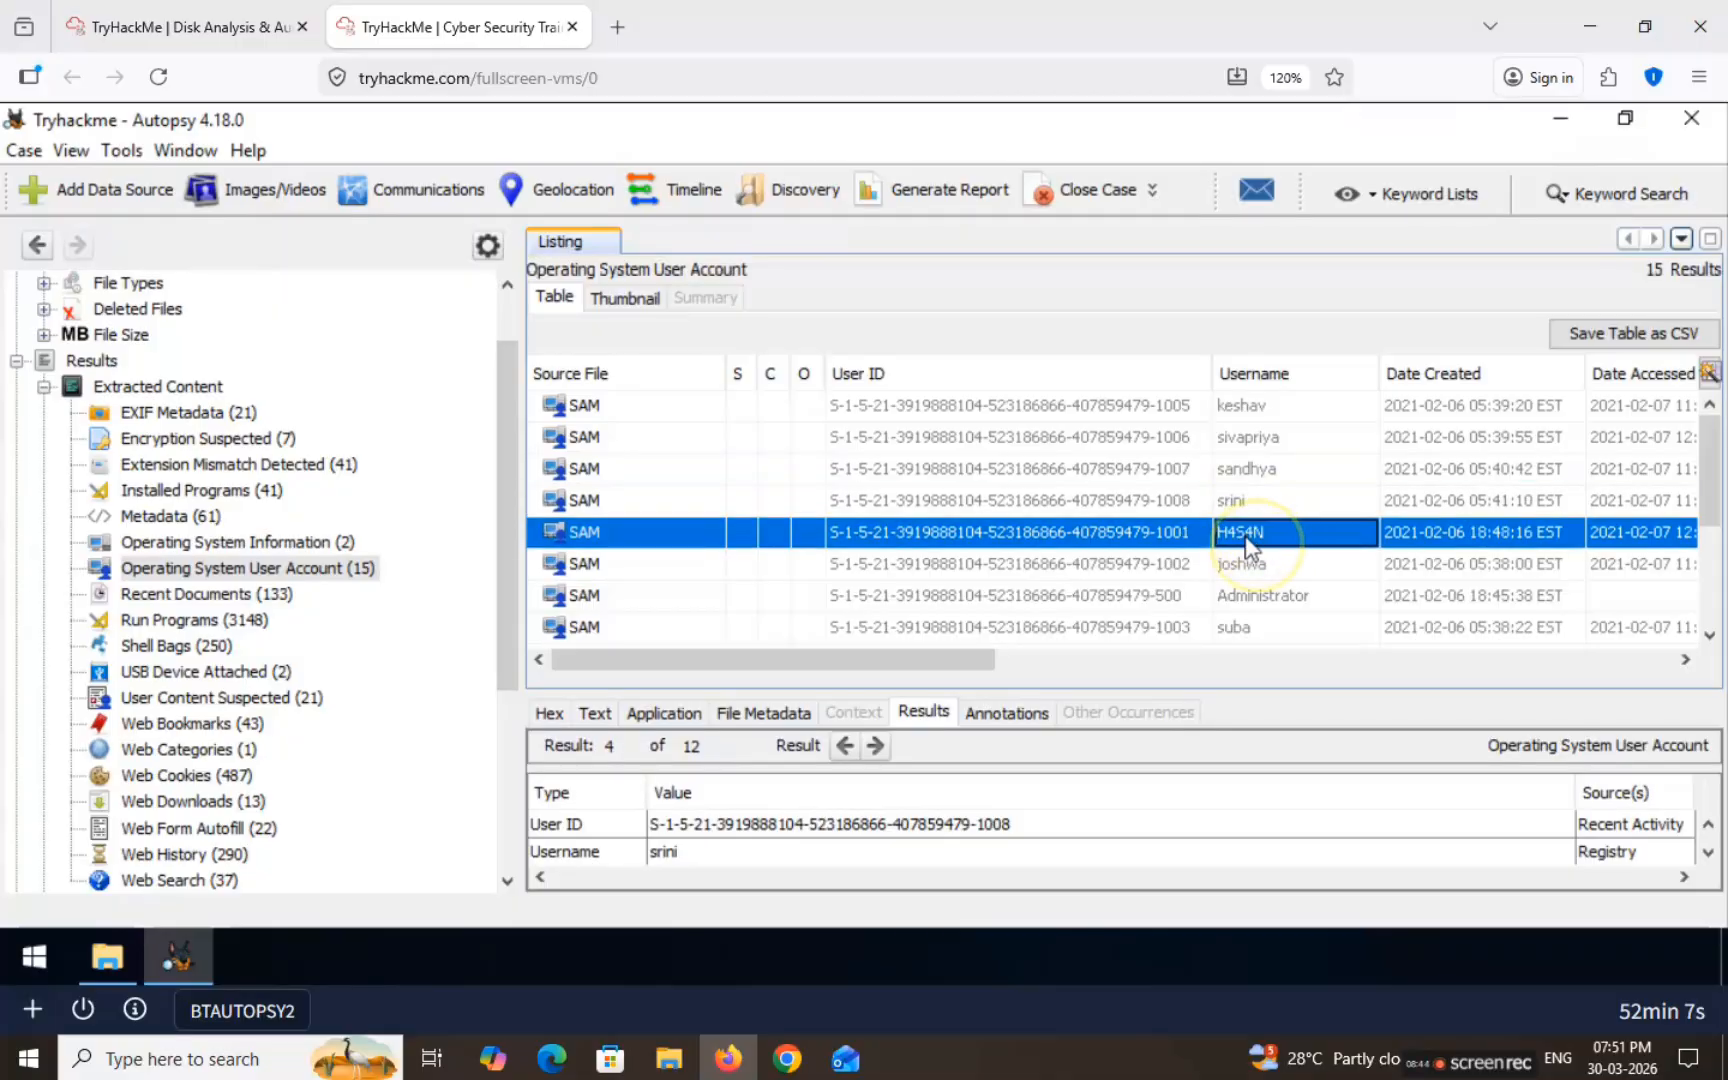
{"action": "left_click", "coordinate": [1250, 564]}
{"action": "left_click", "coordinate": [1250, 600]}
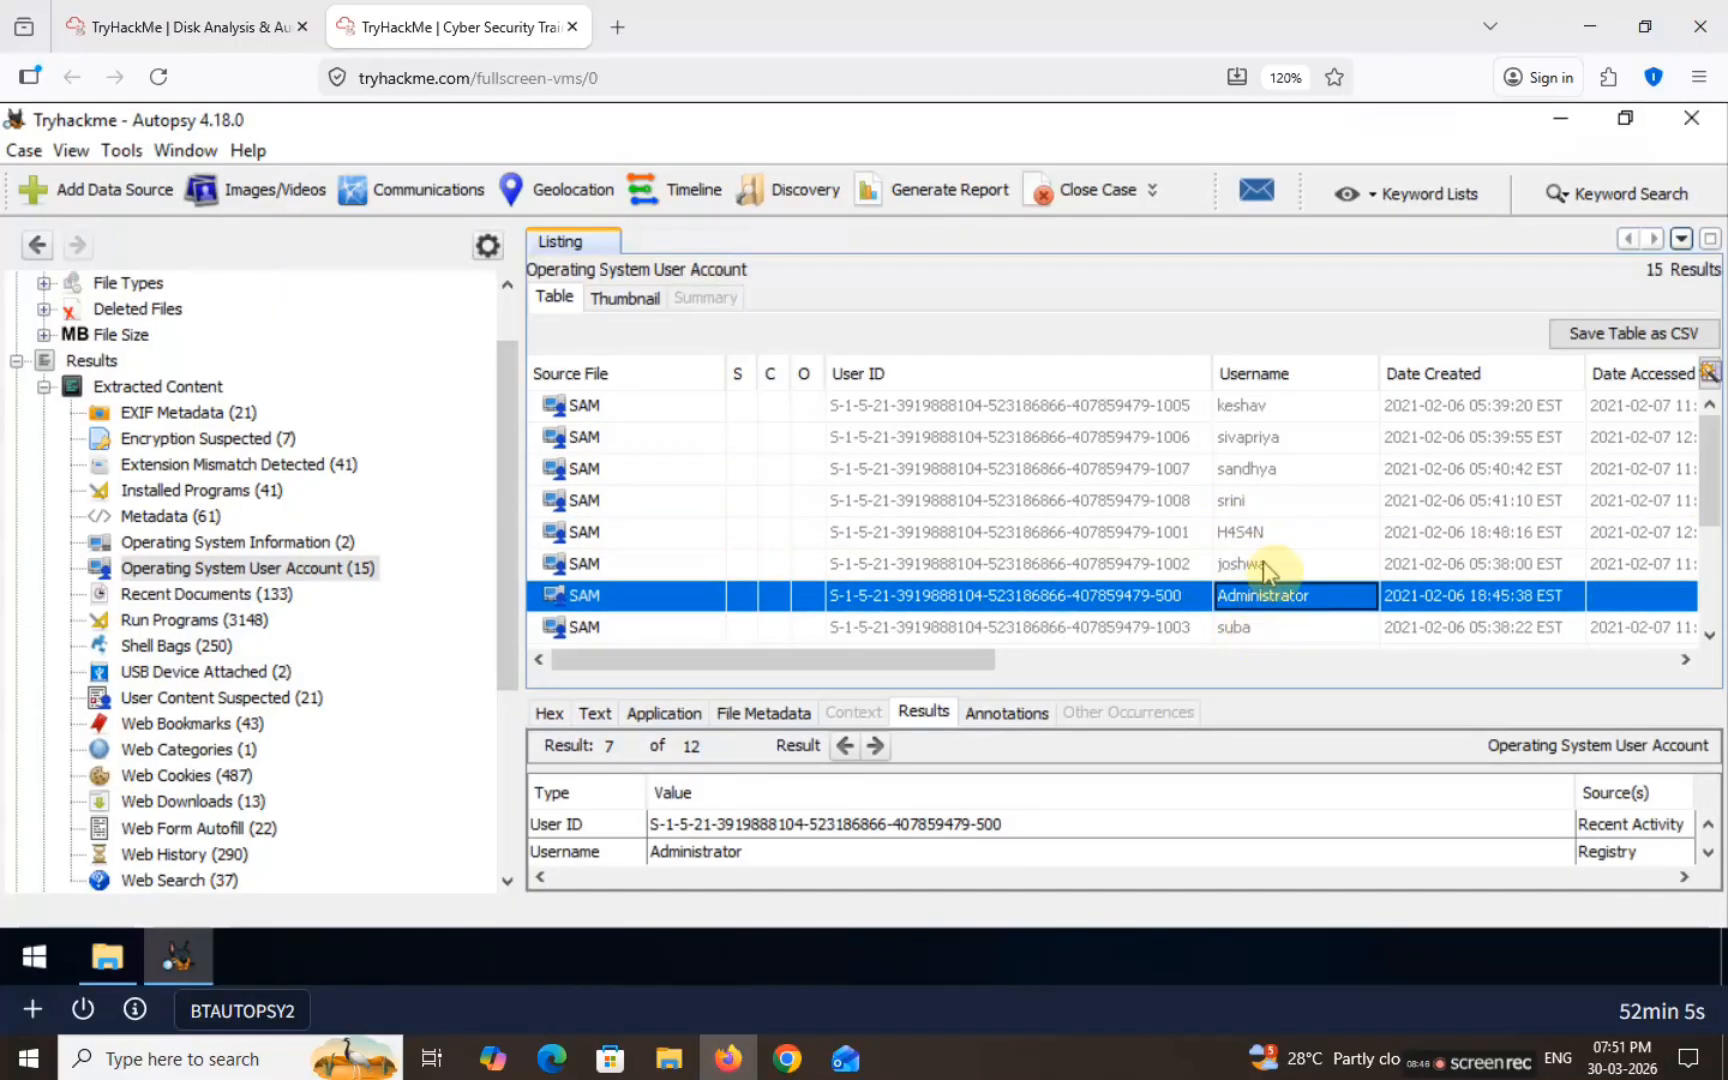
{"action": "scroll", "coordinate": [1255, 585], "scroll_direction": "down", "scroll_amount": 3}
{"action": "left_click", "coordinate": [1258, 438]}
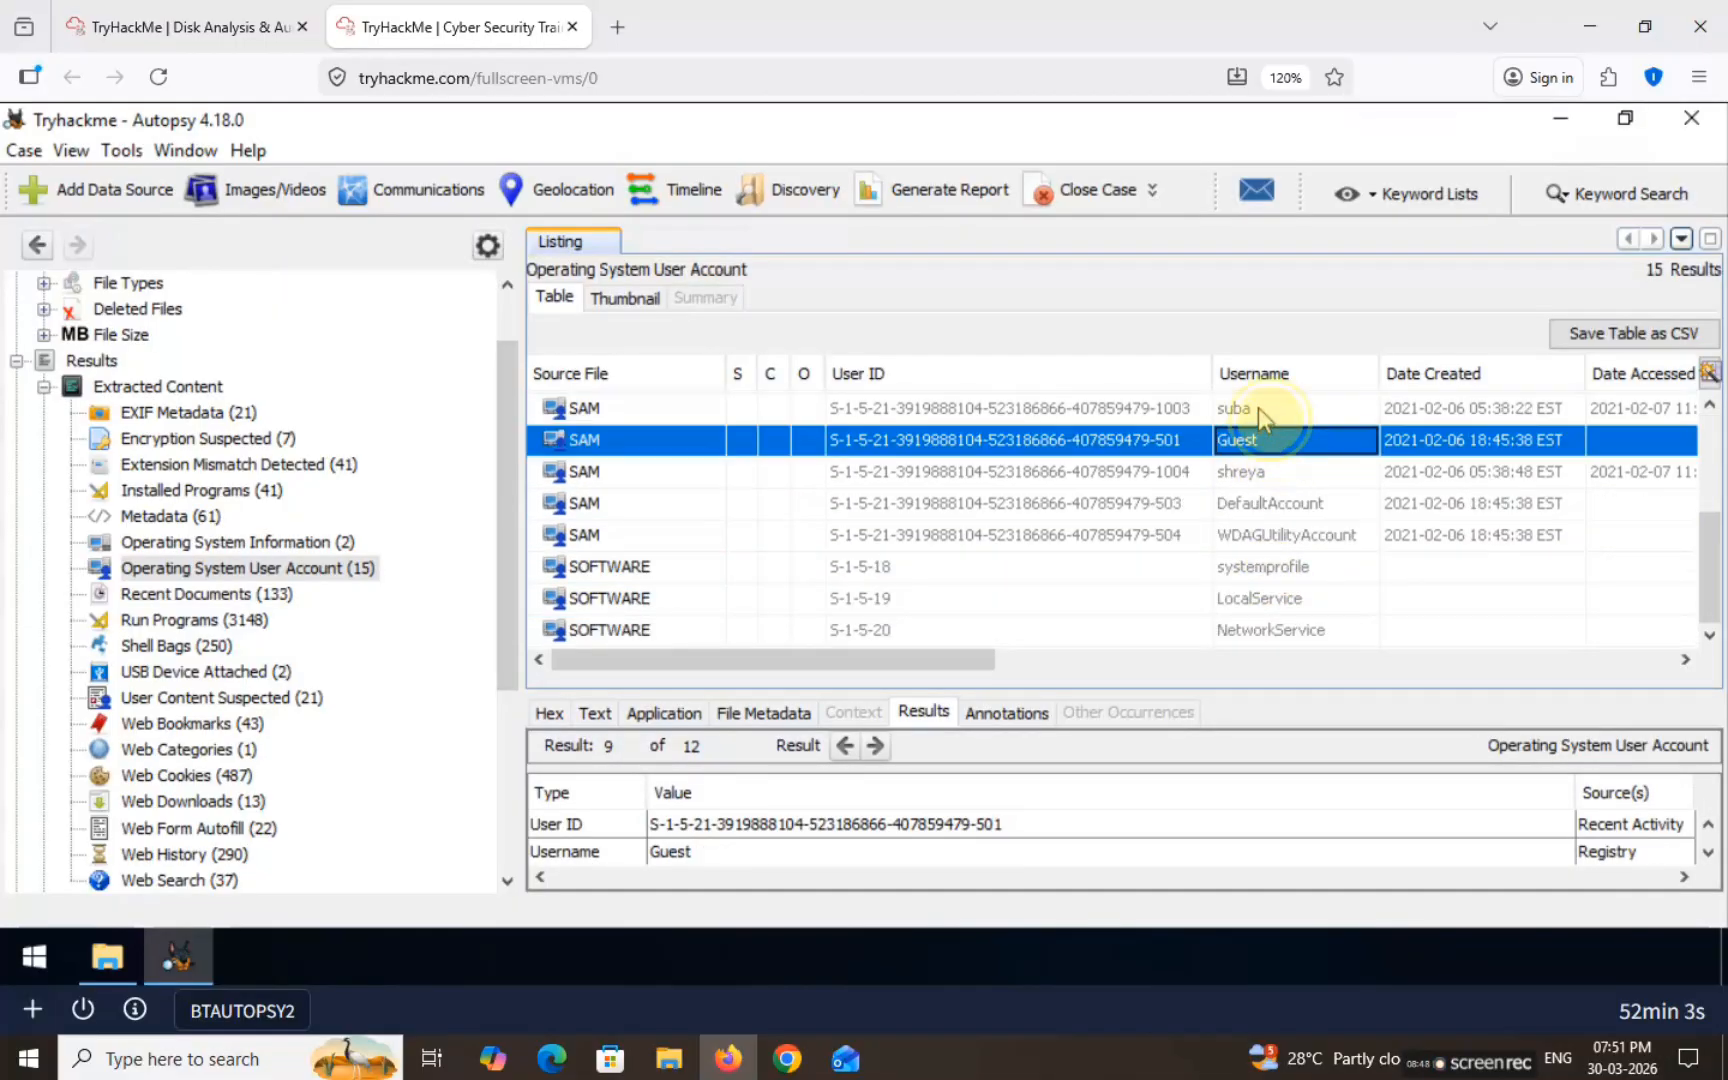
{"action": "left_click", "coordinate": [1258, 406]}
{"action": "left_click", "coordinate": [1262, 472]}
{"action": "scroll", "coordinate": [1272, 500], "scroll_direction": "up", "scroll_amount": 3}
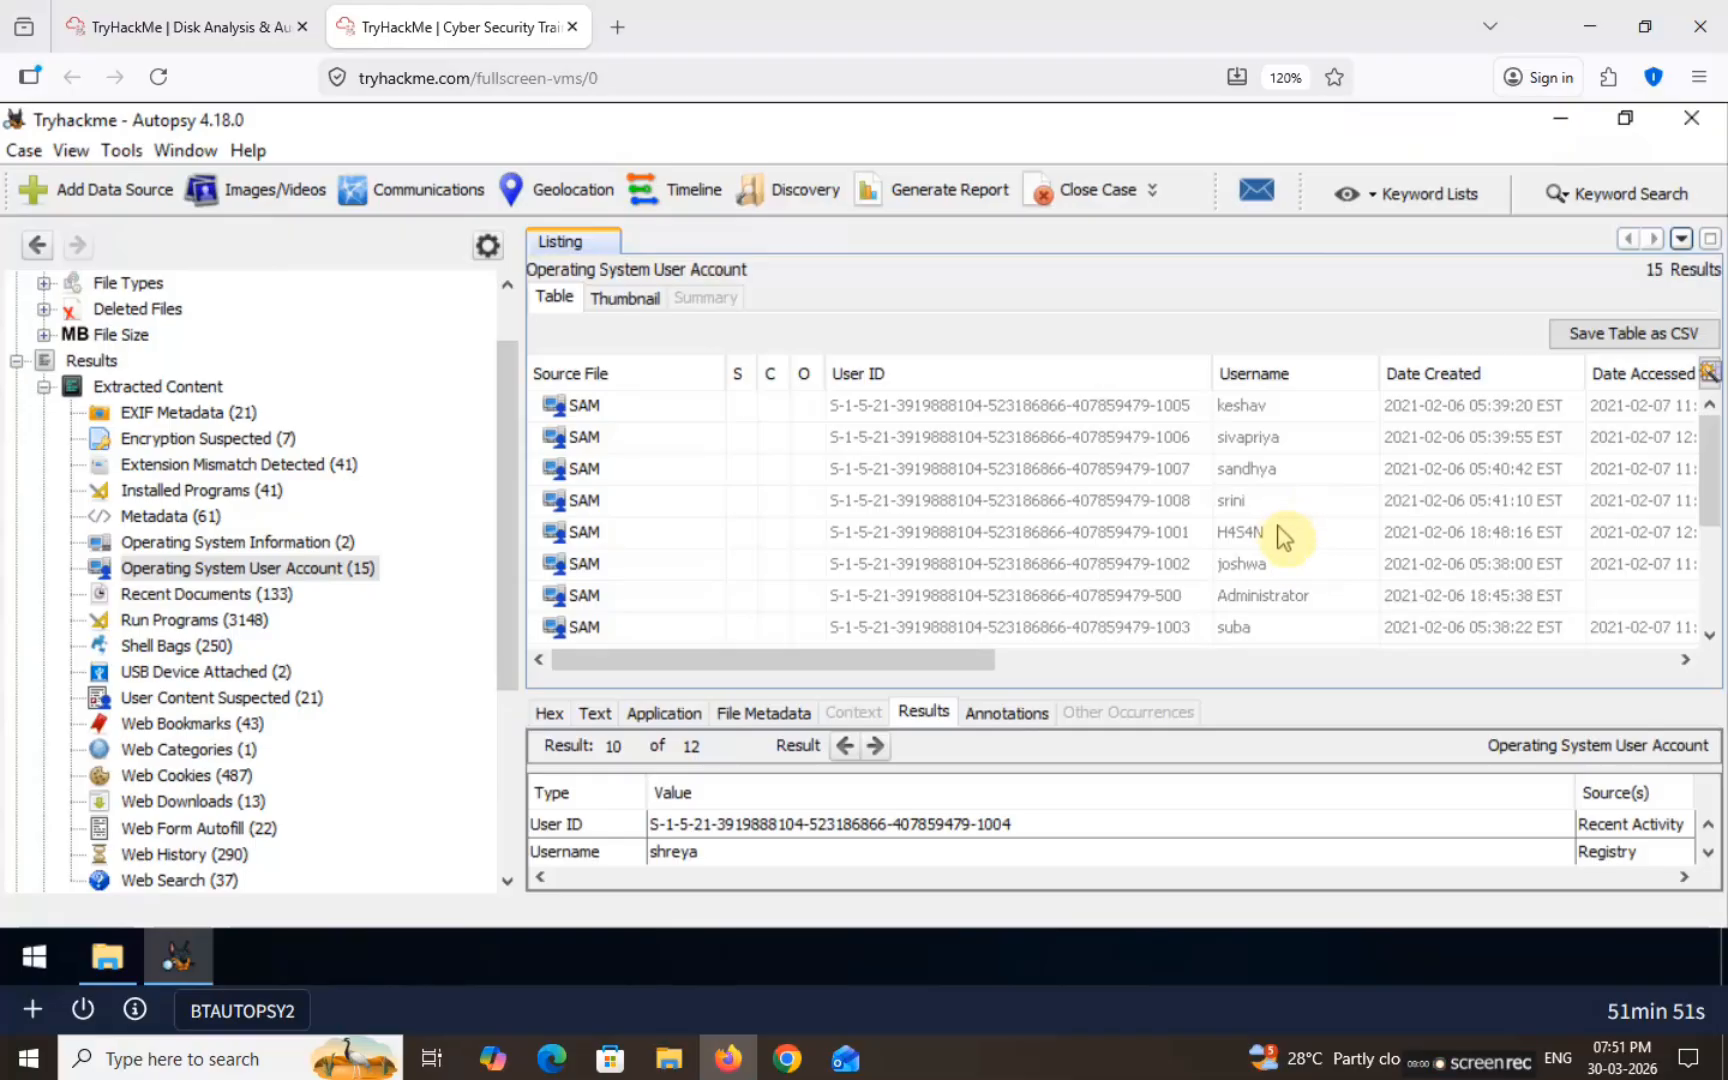
Step: Copy the main user account's username and go to the user-accounts answer field
{"action": "left_click", "coordinate": [1262, 540]}
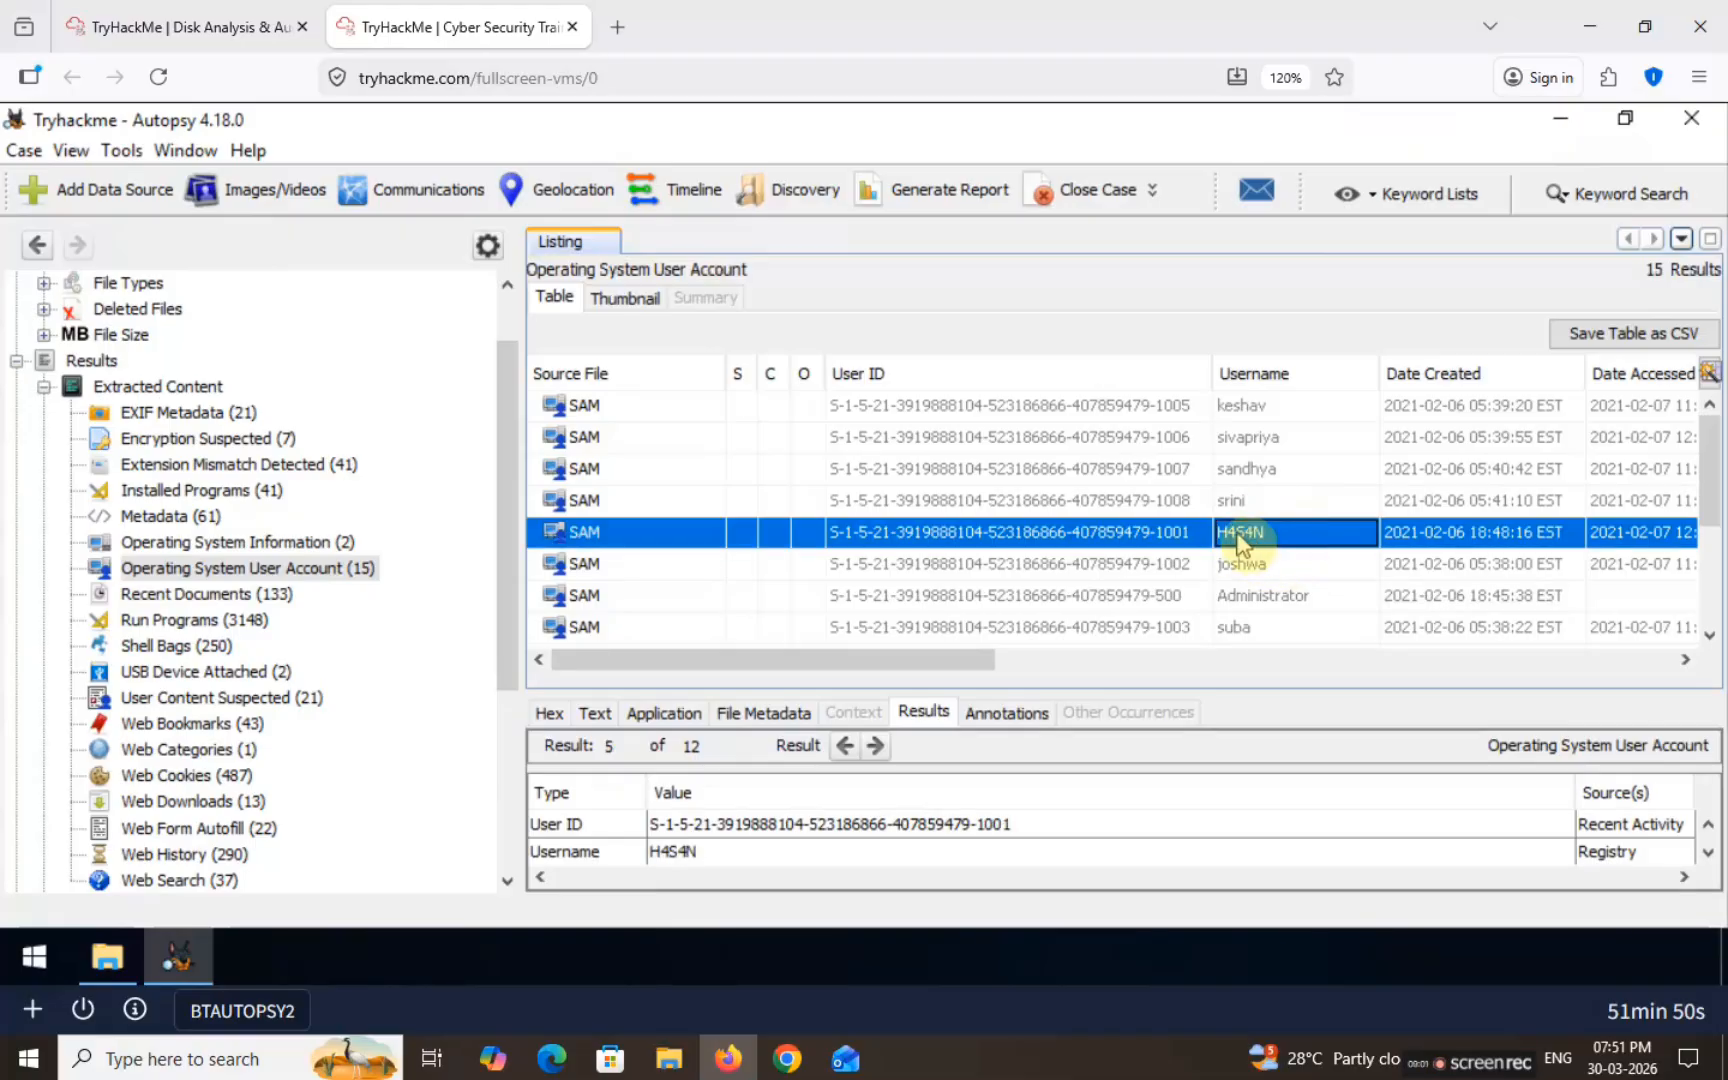
{"action": "left_click", "coordinate": [677, 855]}
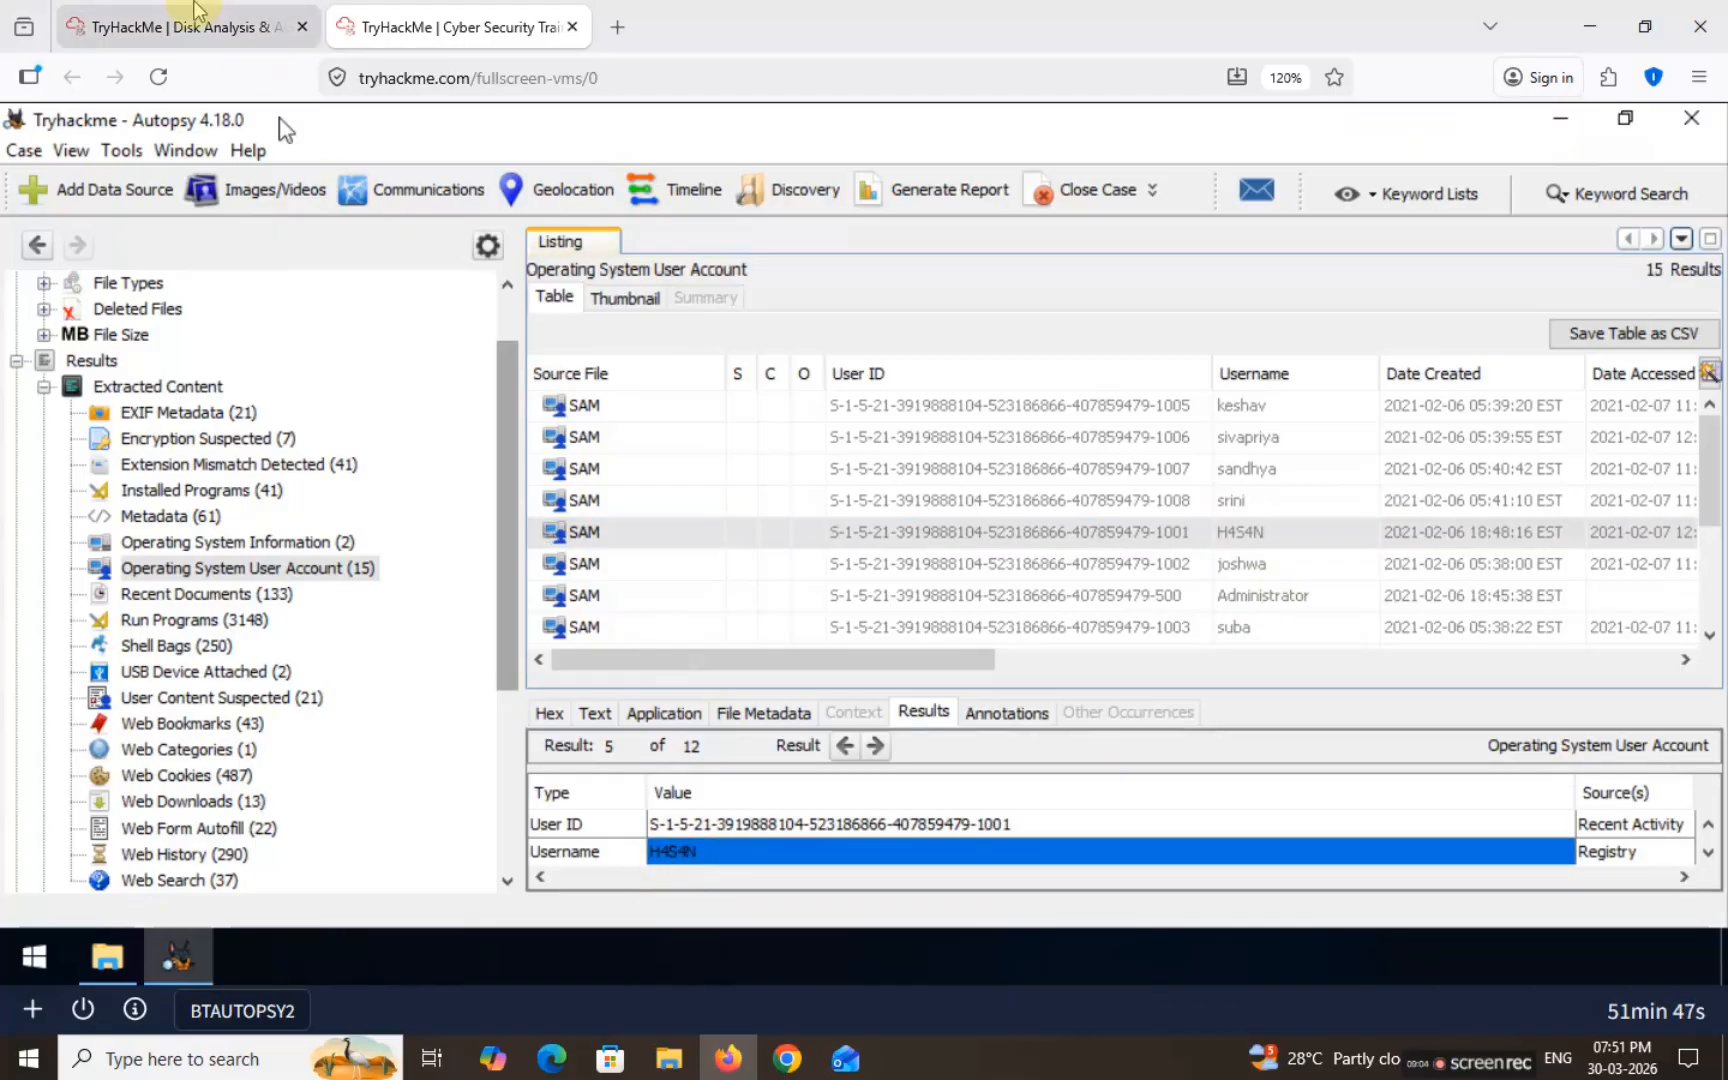
{"action": "left_click", "coordinate": [150, 27]}
{"action": "left_click", "coordinate": [367, 718]}
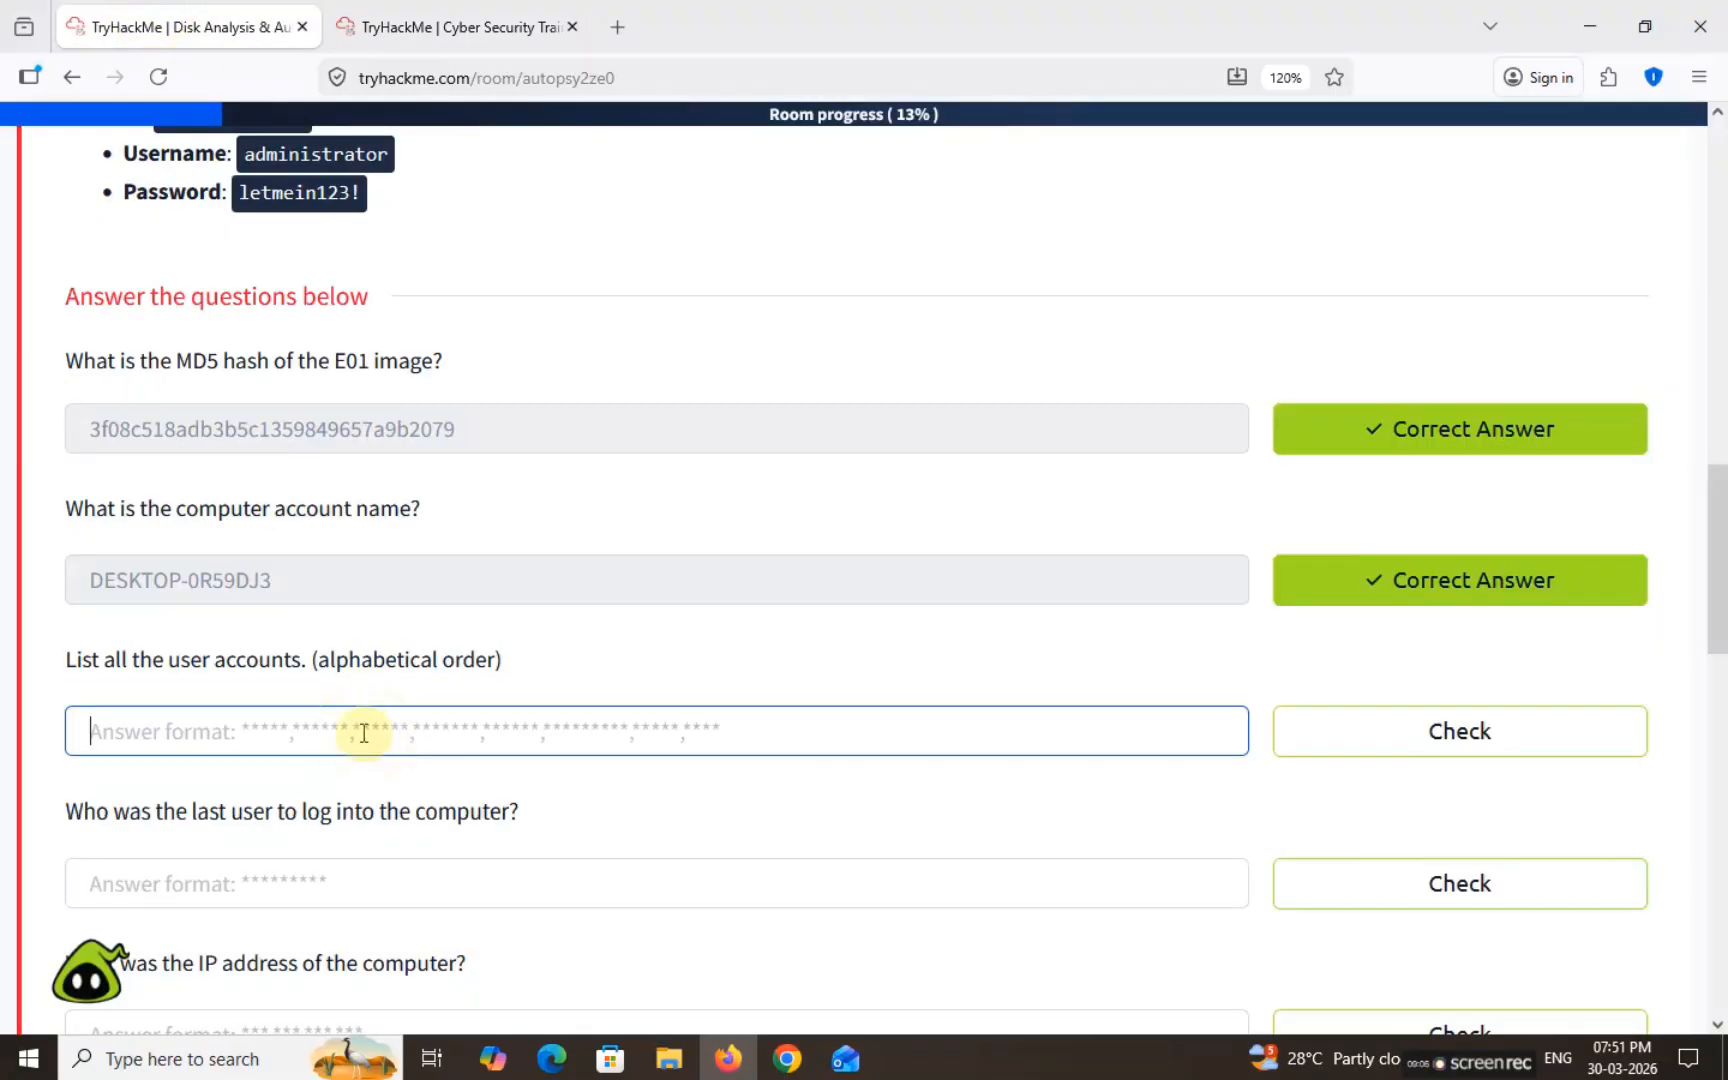
Step: Start the user-accounts answer with the first two alphabetical usernames, comma-separated
{"action": "type", "text": "H4S4N"}
{"action": "left_click", "coordinate": [368, 738]}
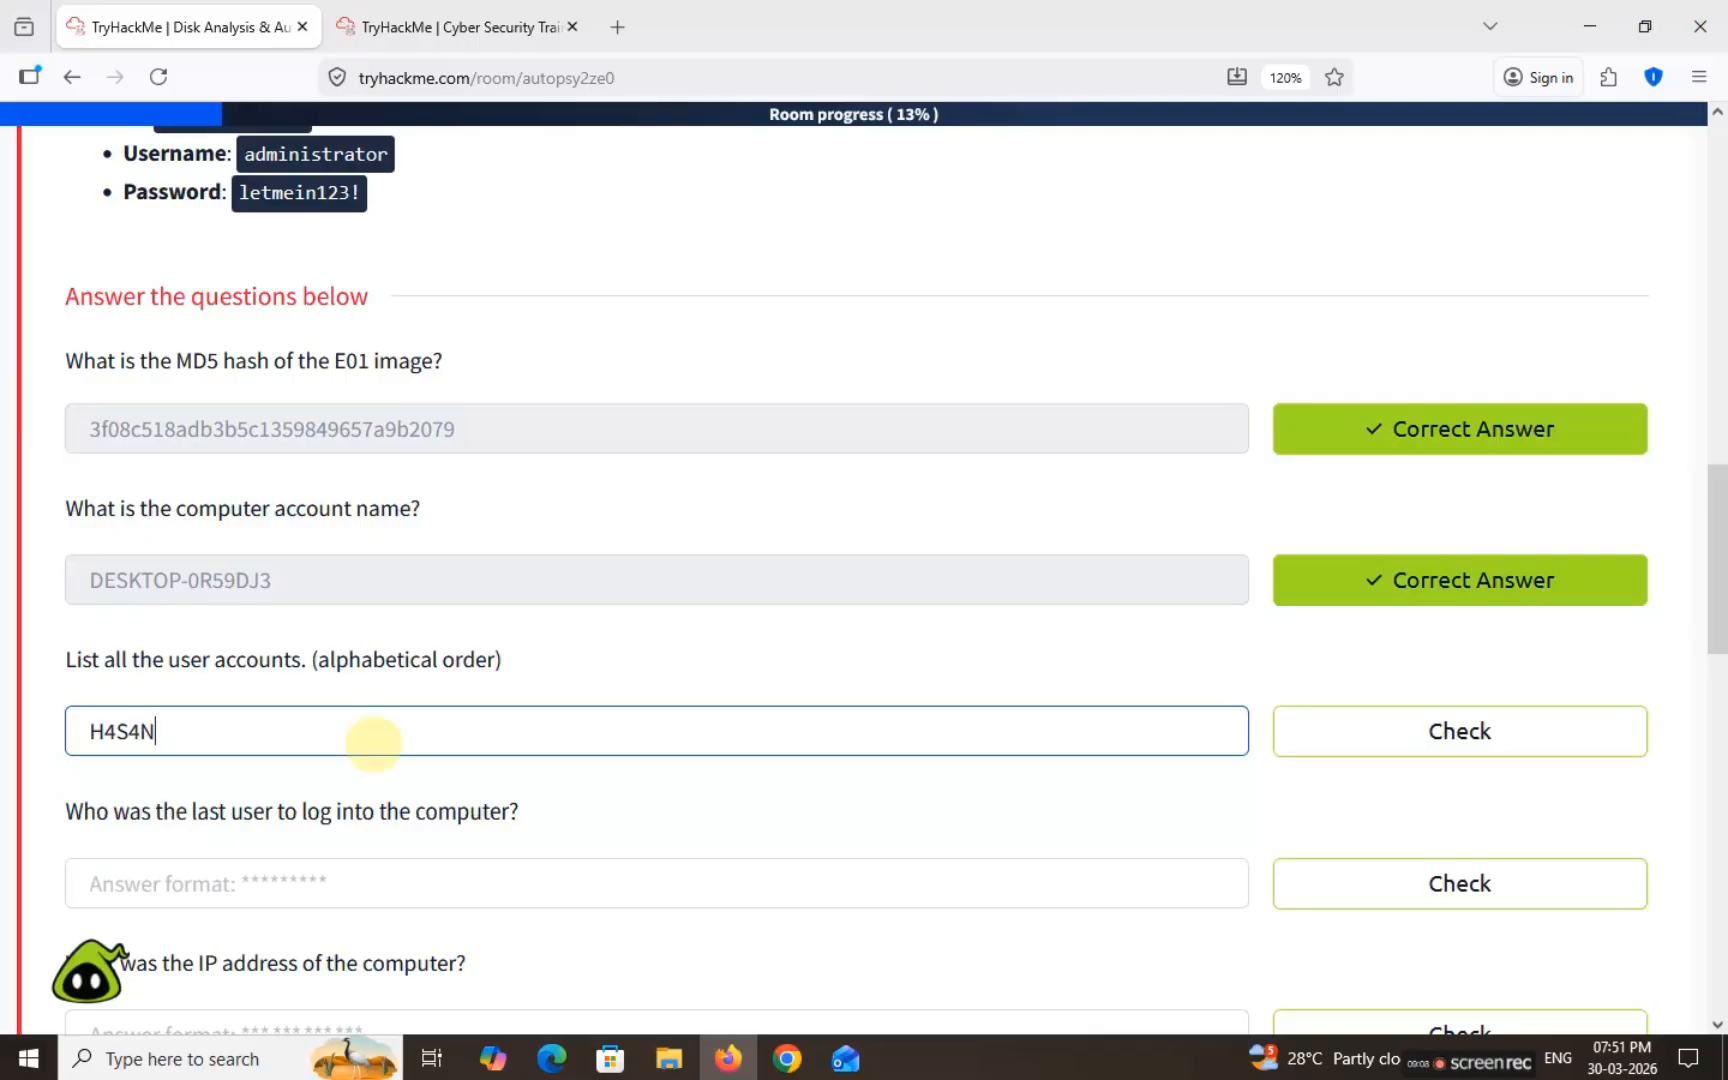
{"action": "key", "text": "BackSpace"}
{"action": "type", "text": ","}
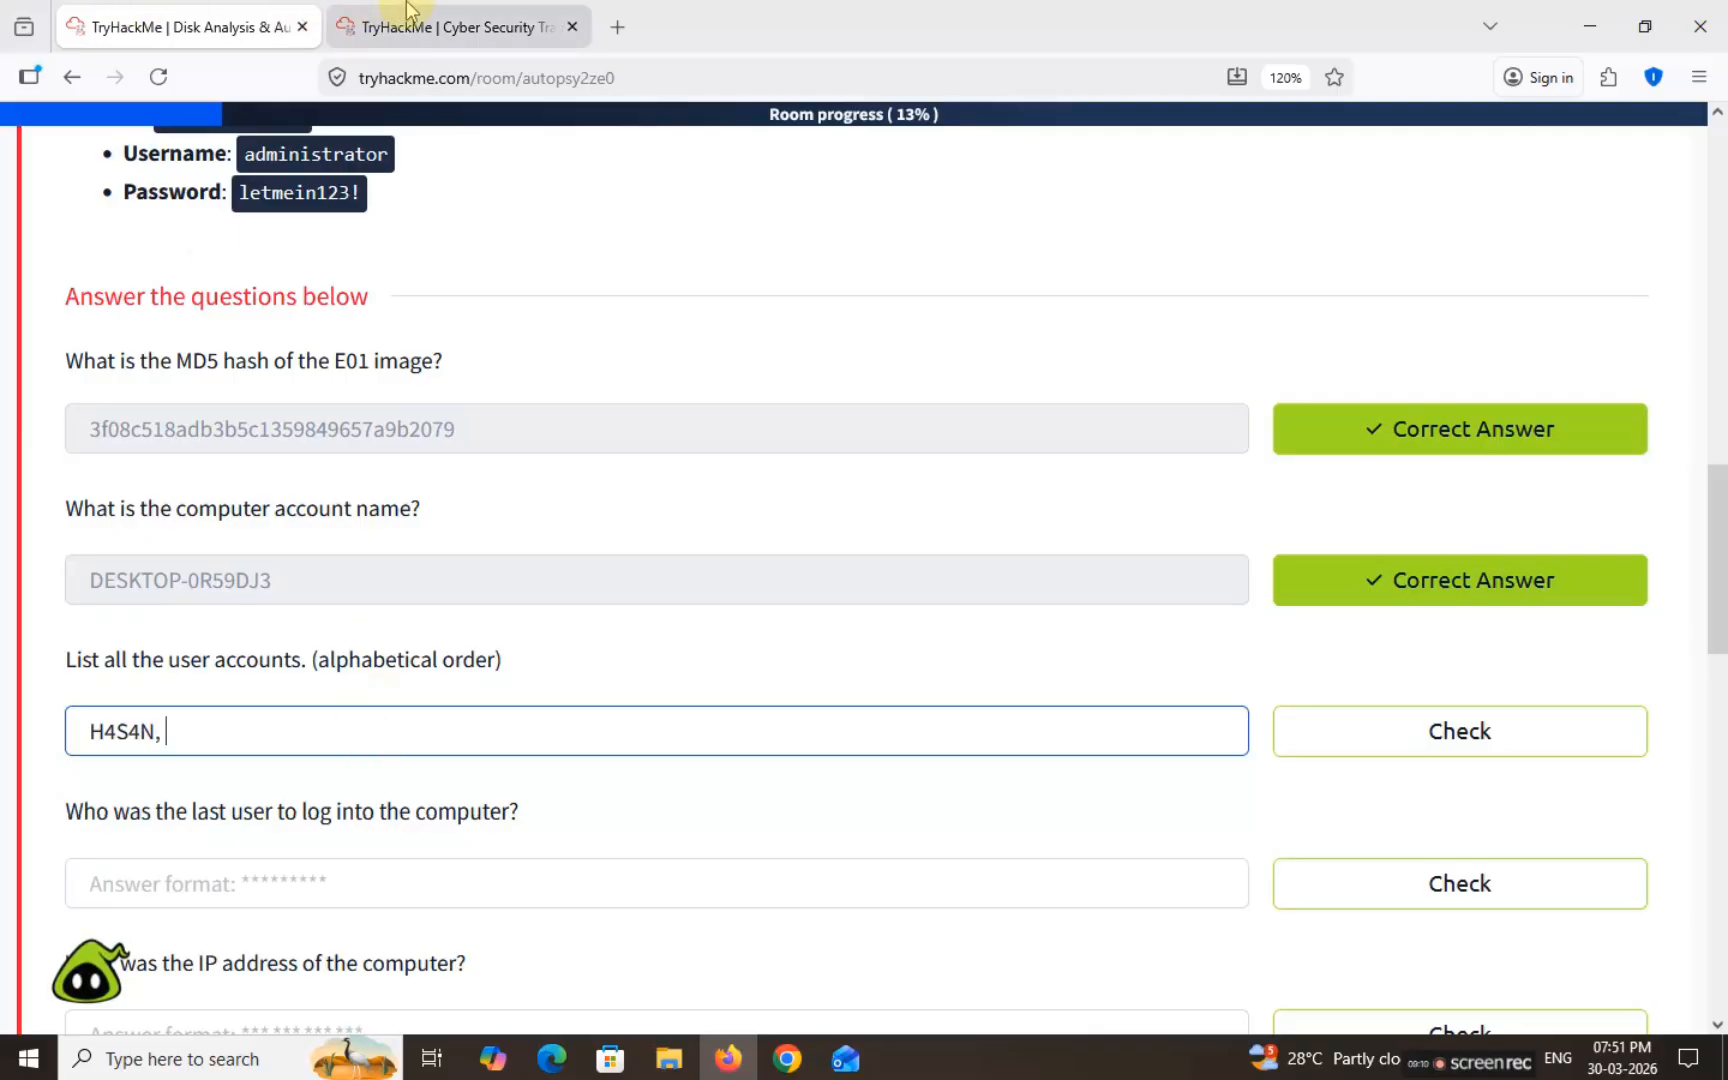
{"action": "left_click", "coordinate": [410, 20]}
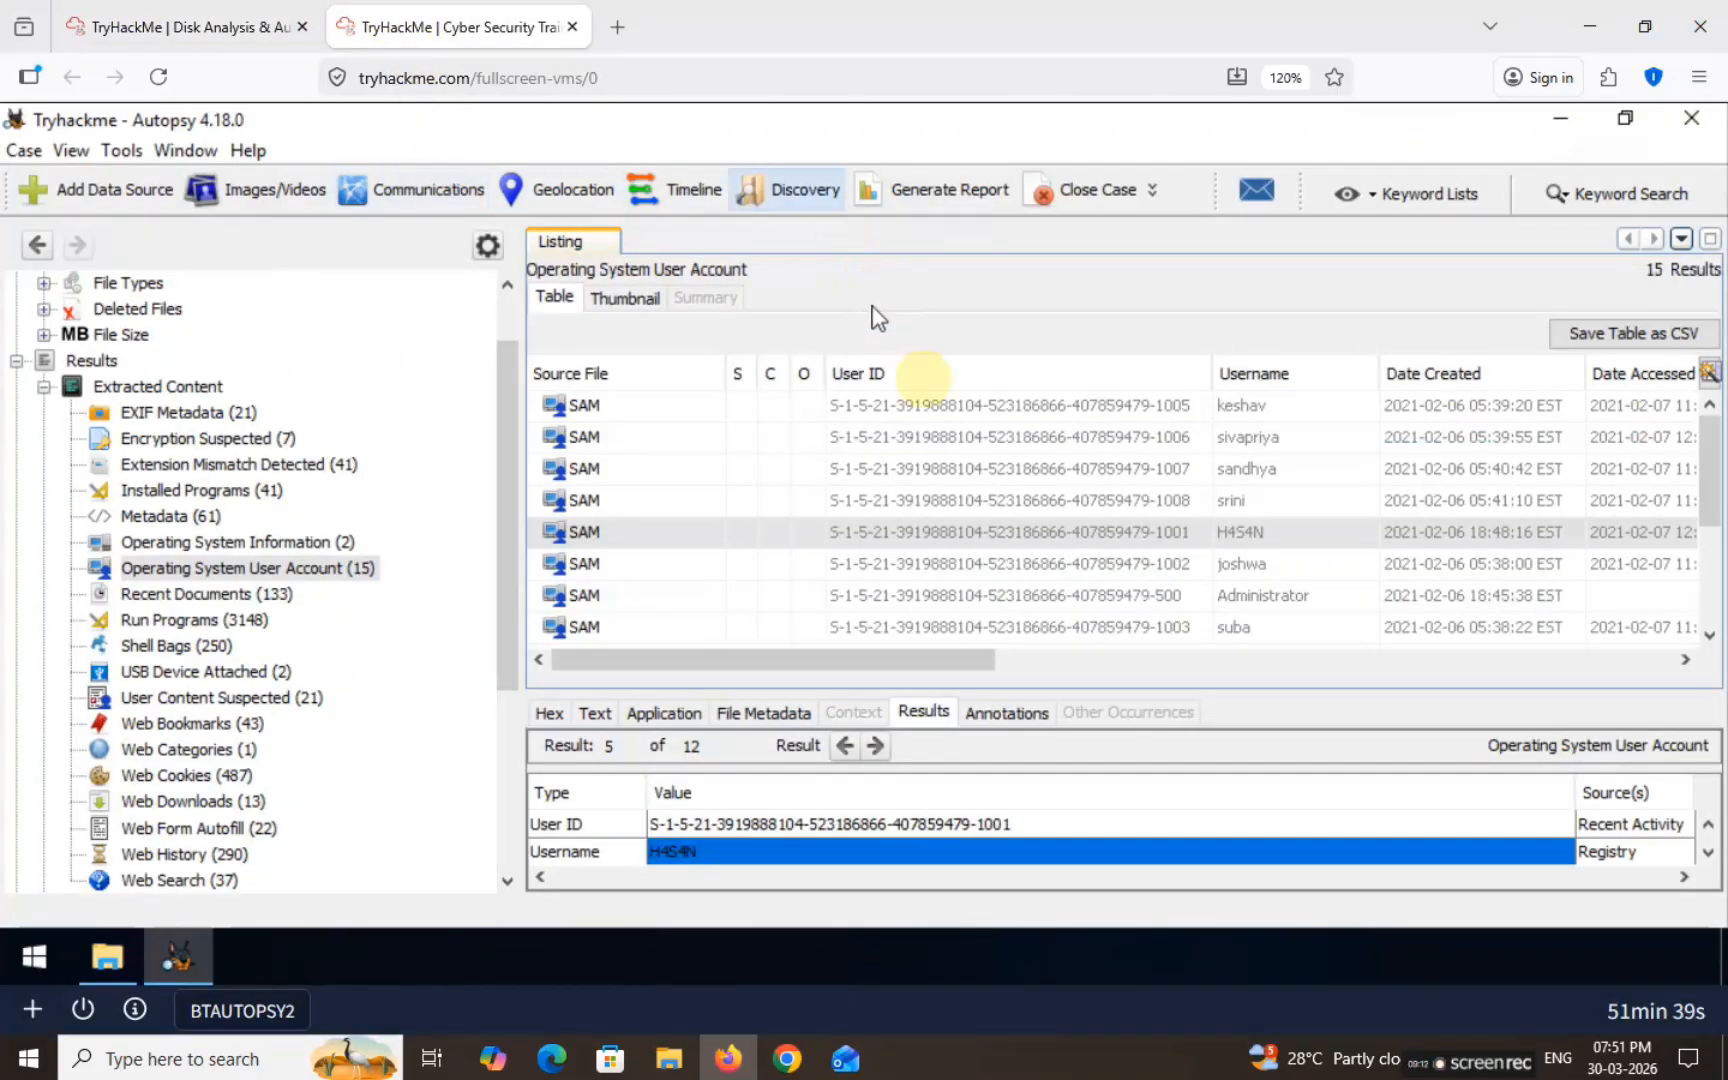
{"action": "left_click", "coordinate": [1250, 565]}
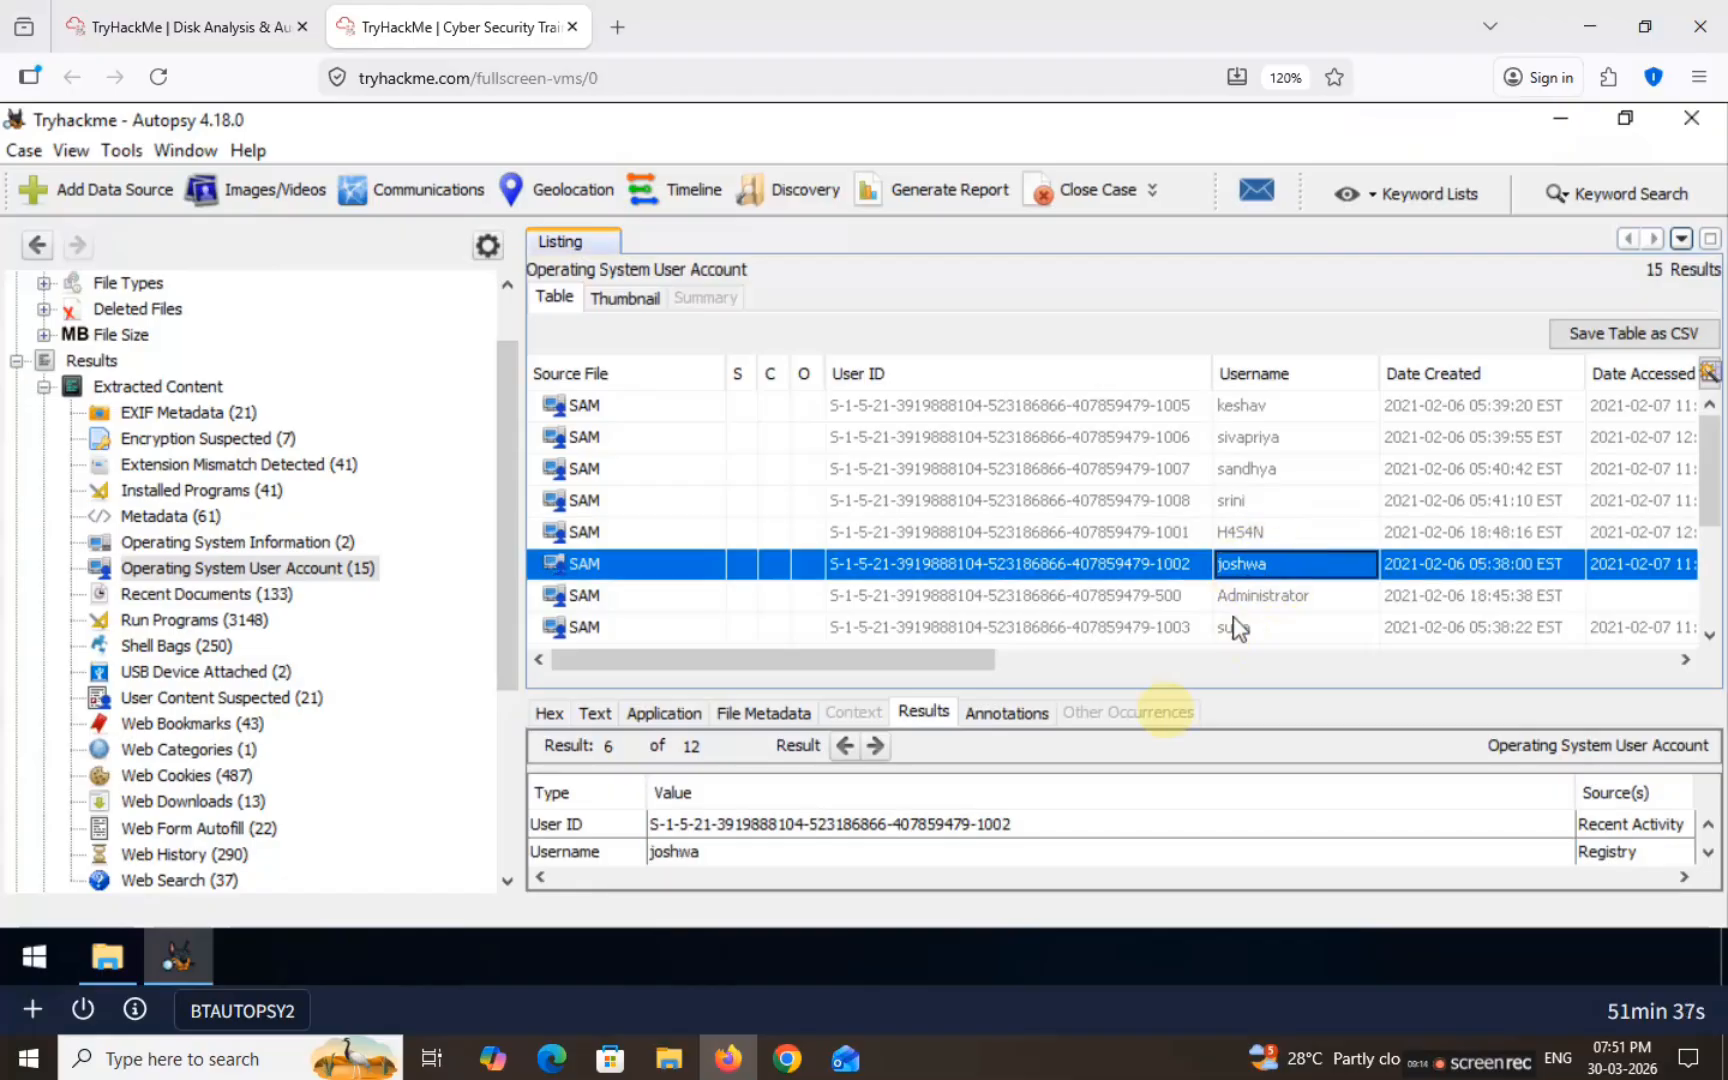
{"action": "left_click", "coordinate": [707, 858]}
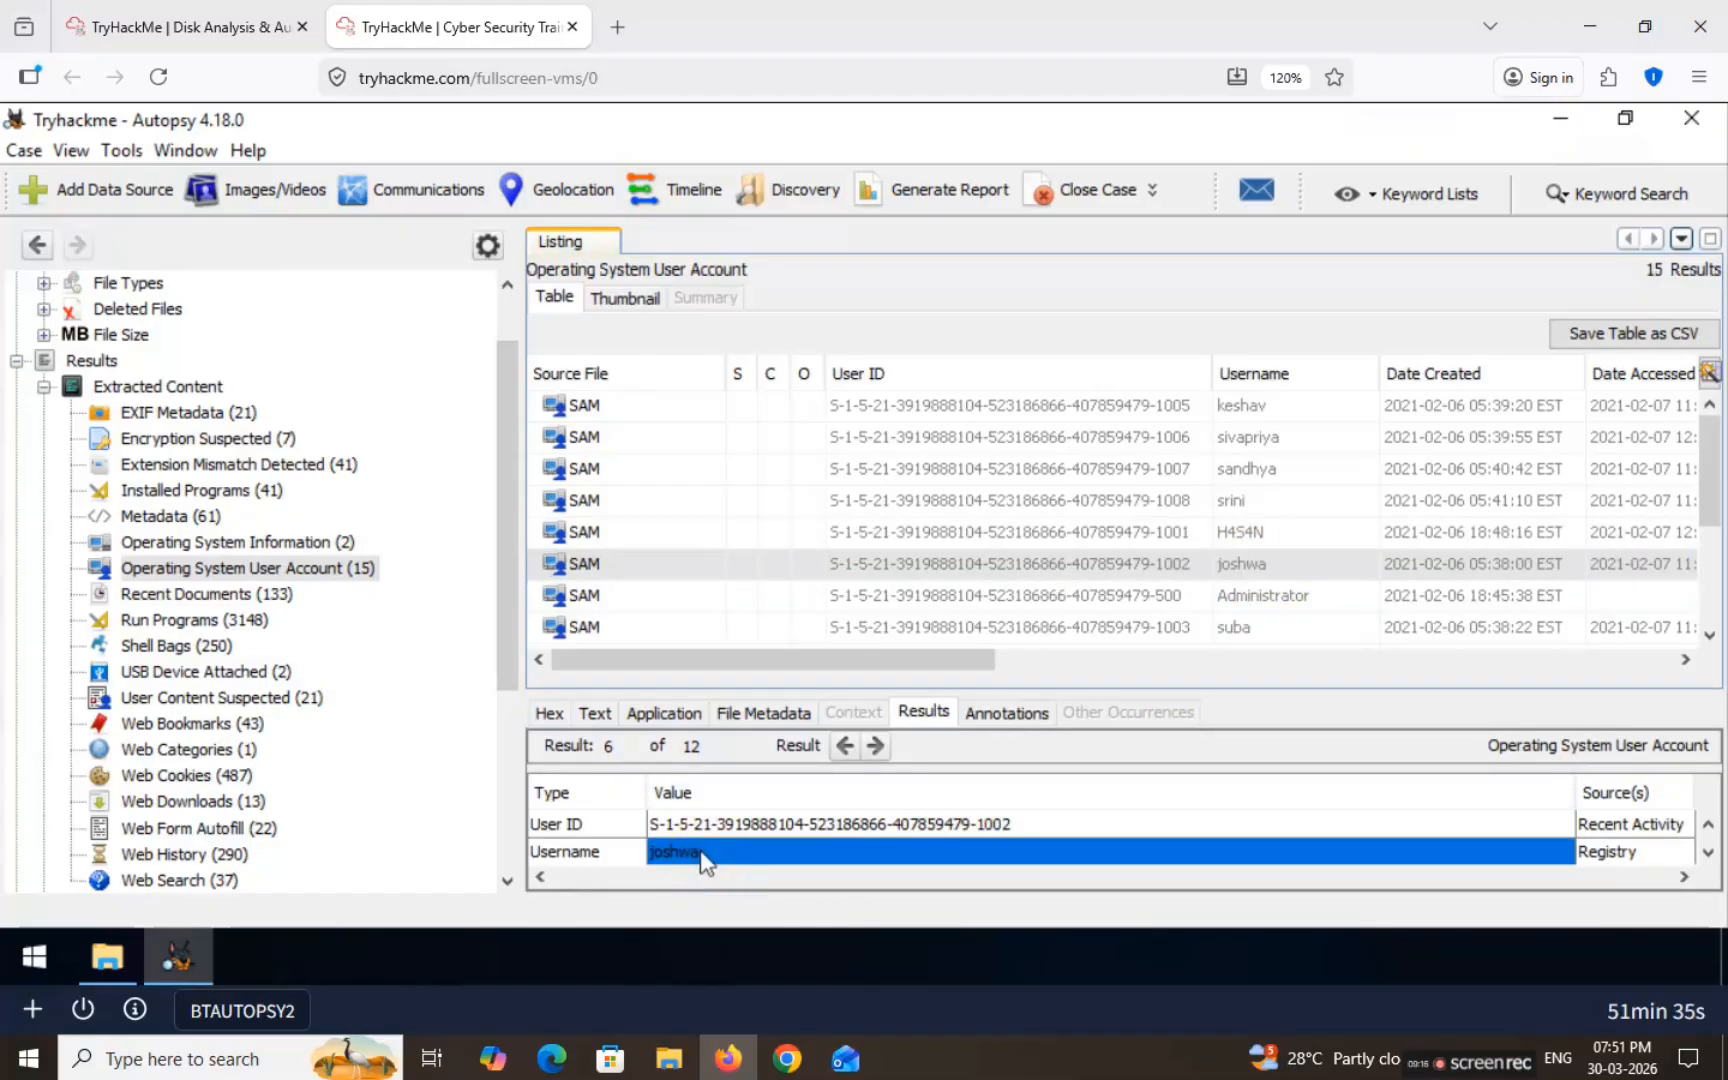
{"action": "left_click", "coordinate": [270, 27]}
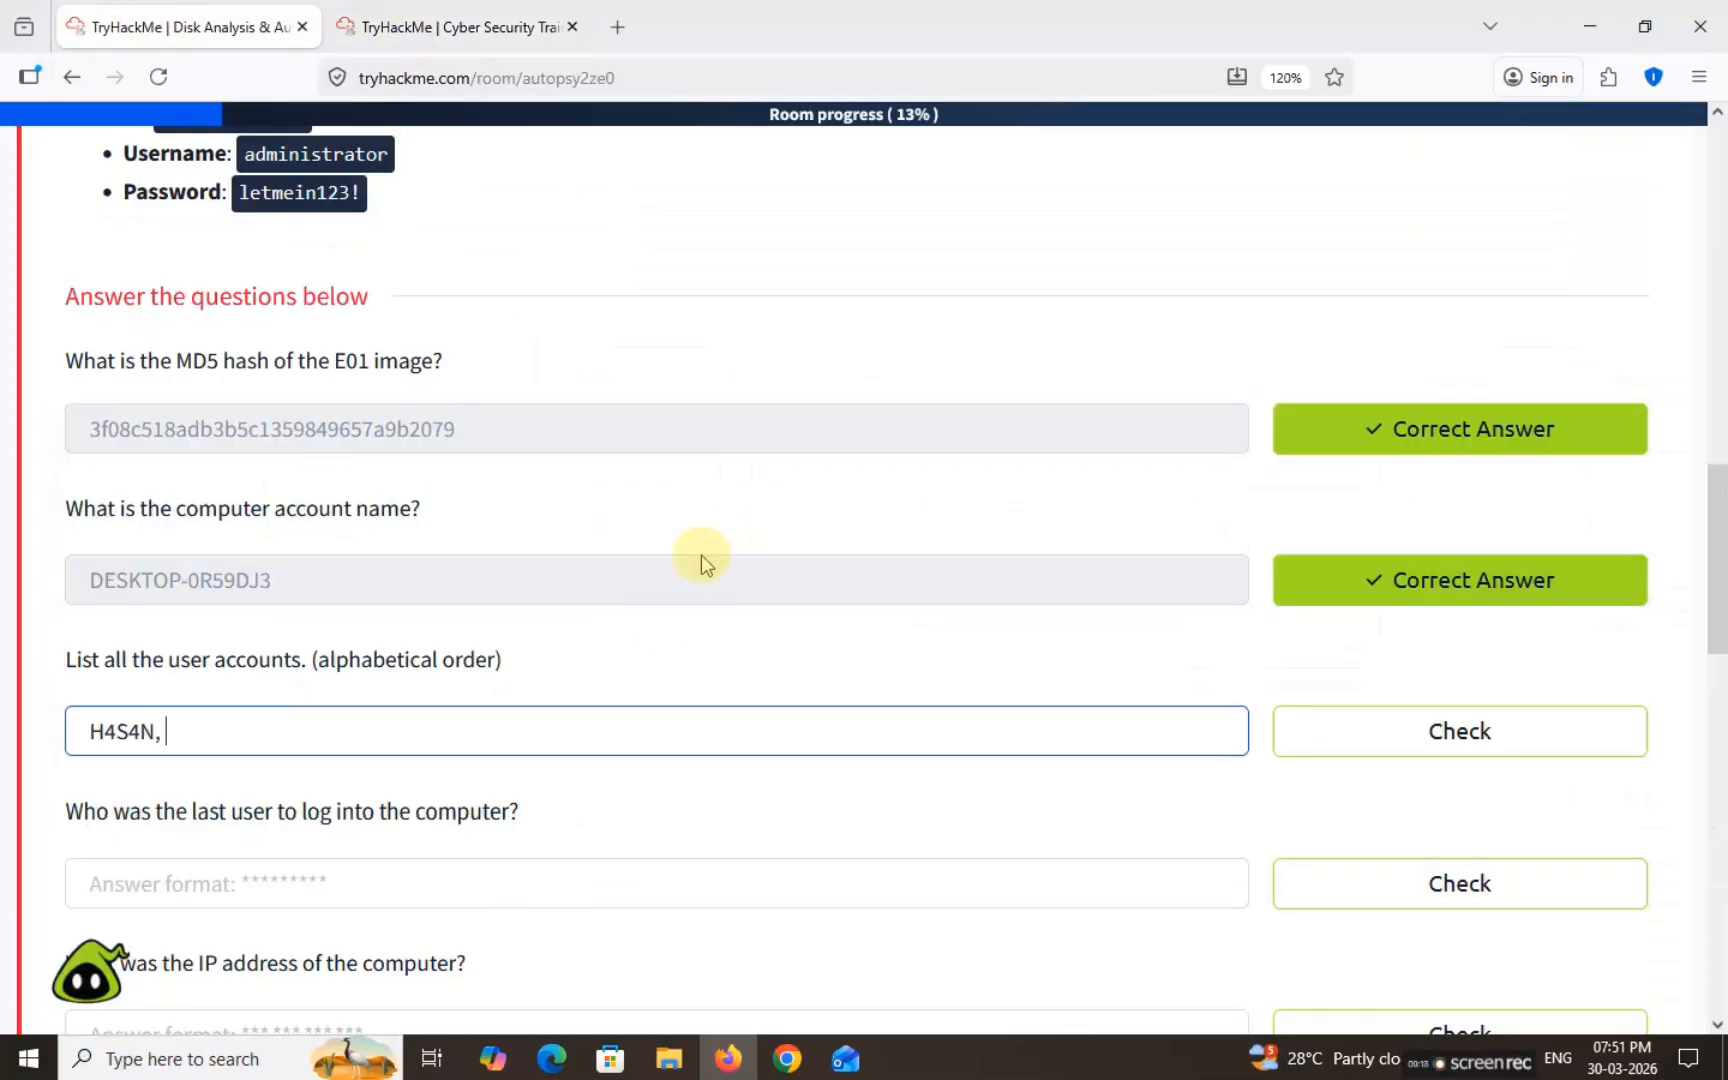
{"action": "type", "text": "joshwa"}
{"action": "type", "text": ","}
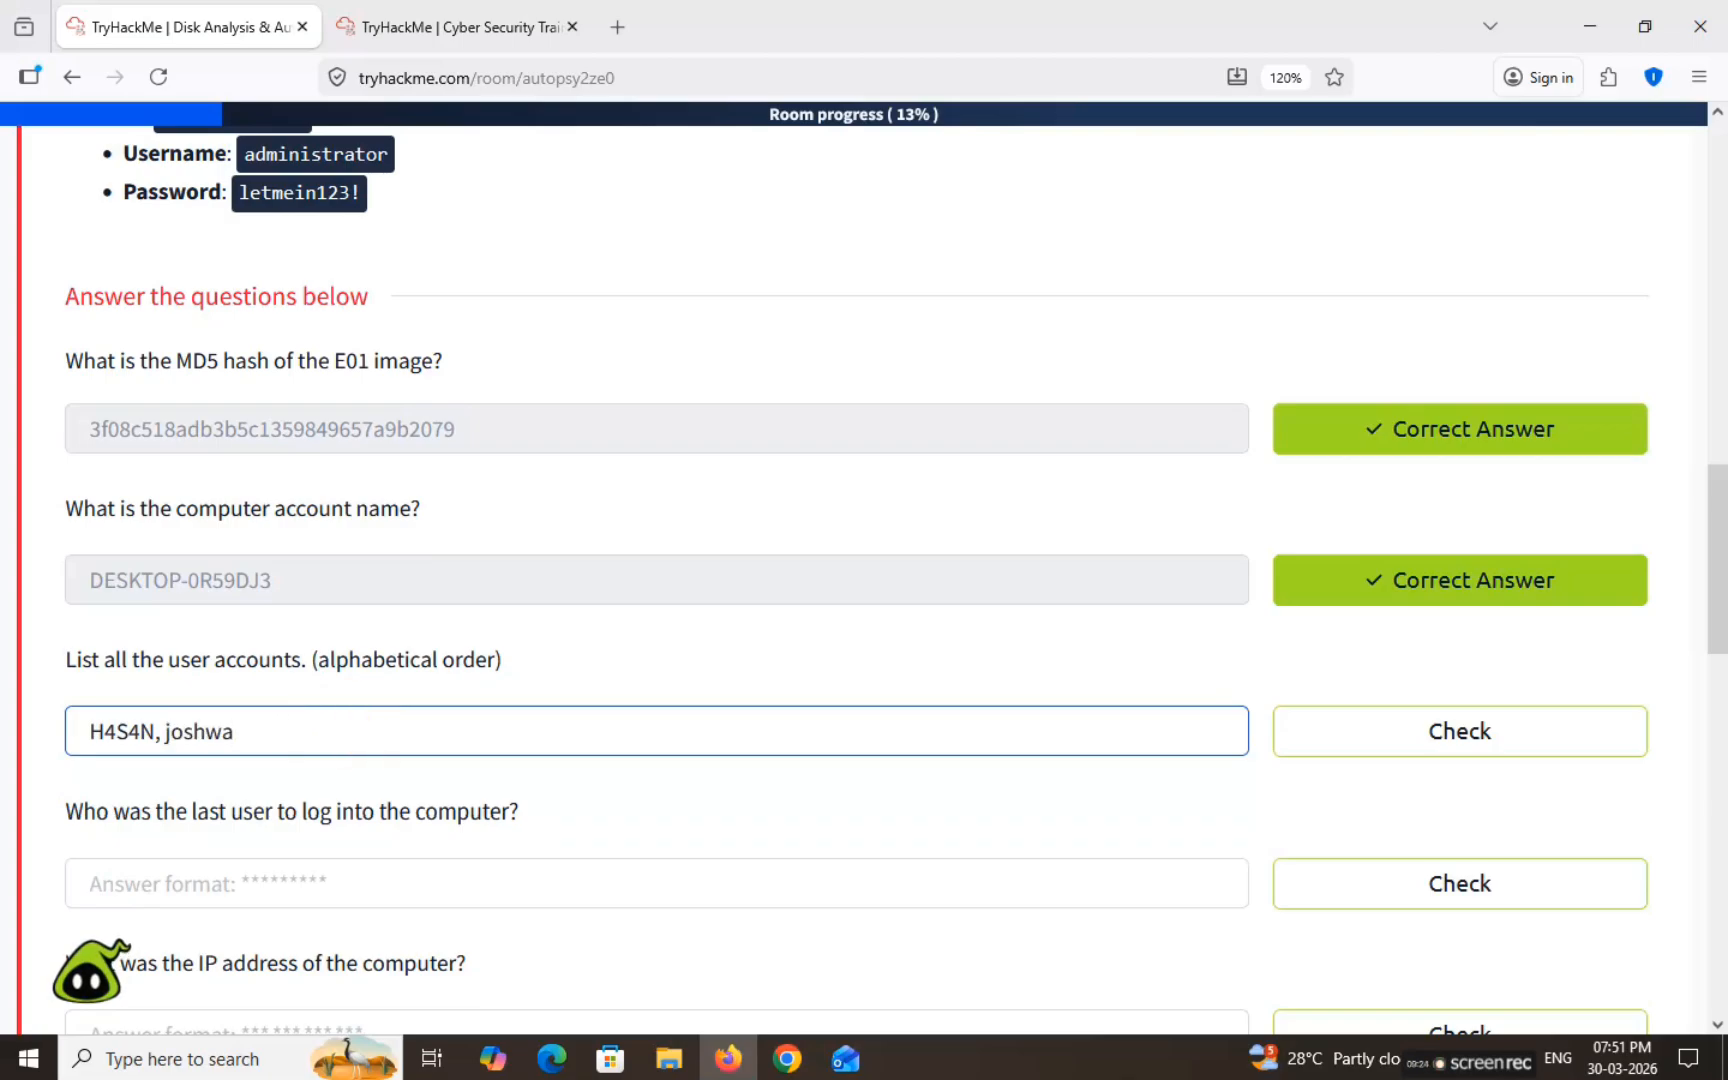
{"action": "left_click", "coordinate": [440, 22]}
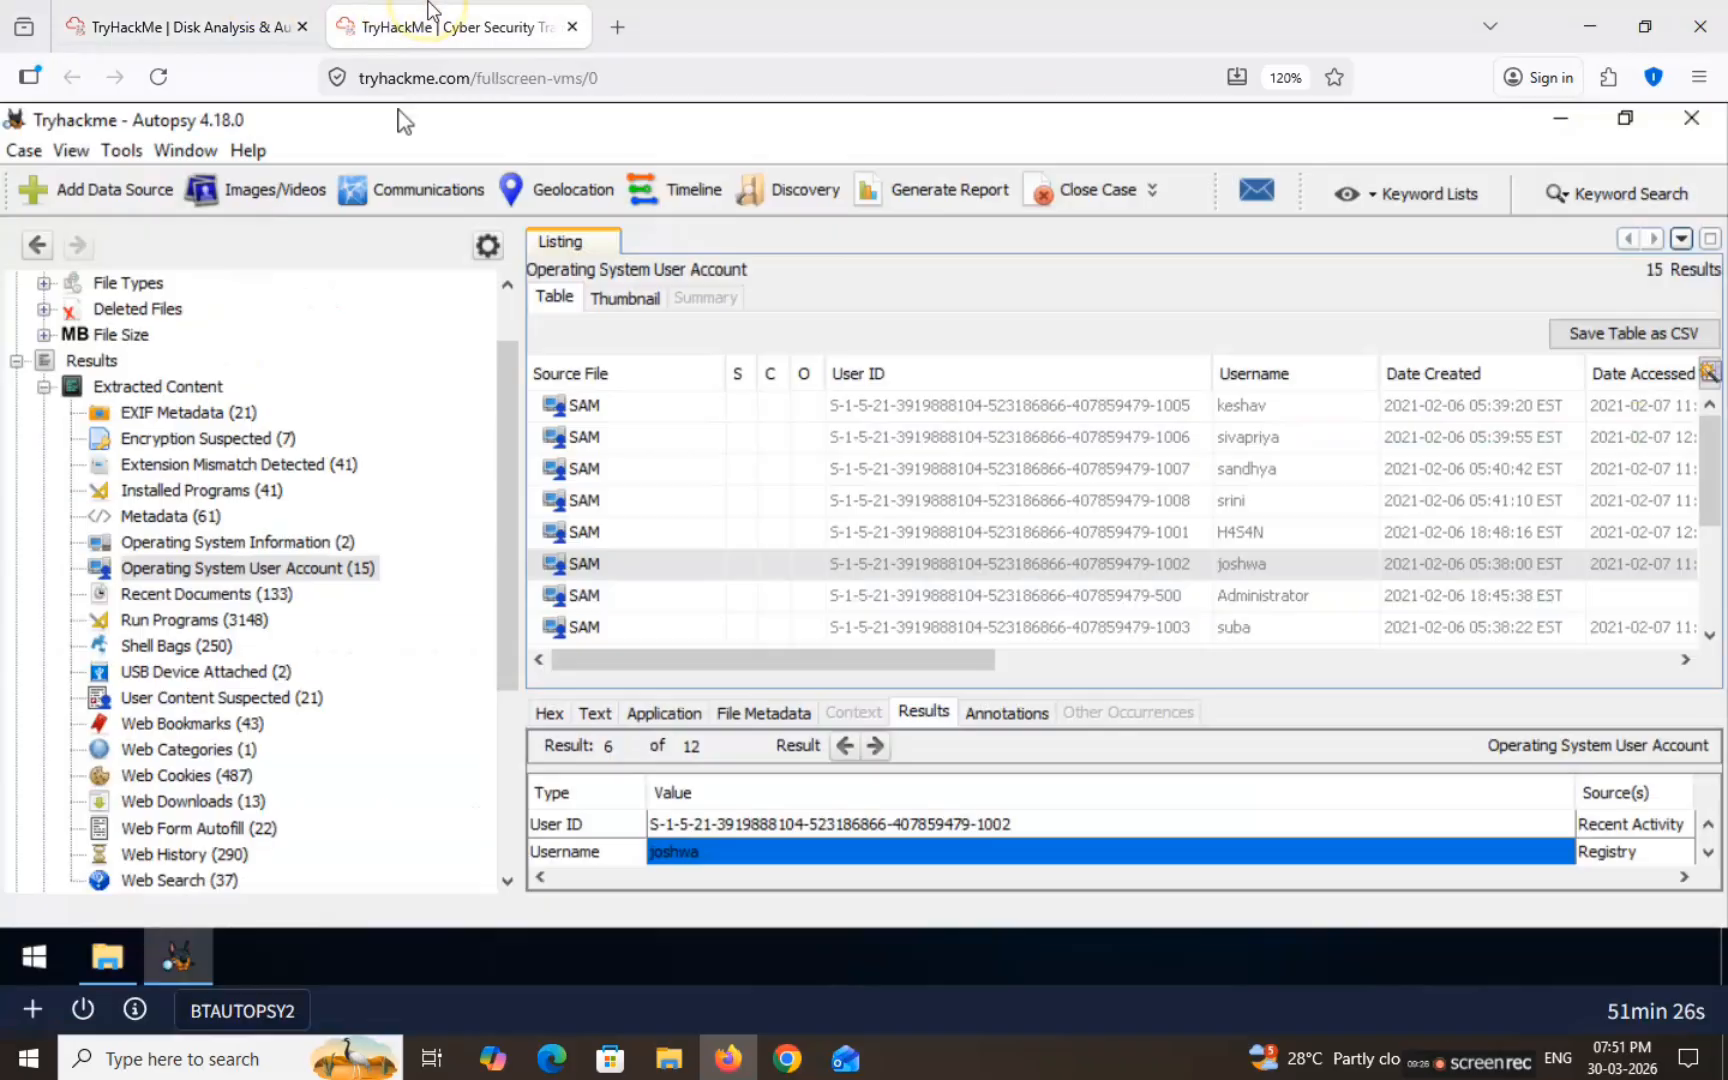
{"action": "left_click", "coordinate": [1240, 405]}
{"action": "left_click", "coordinate": [220, 24]}
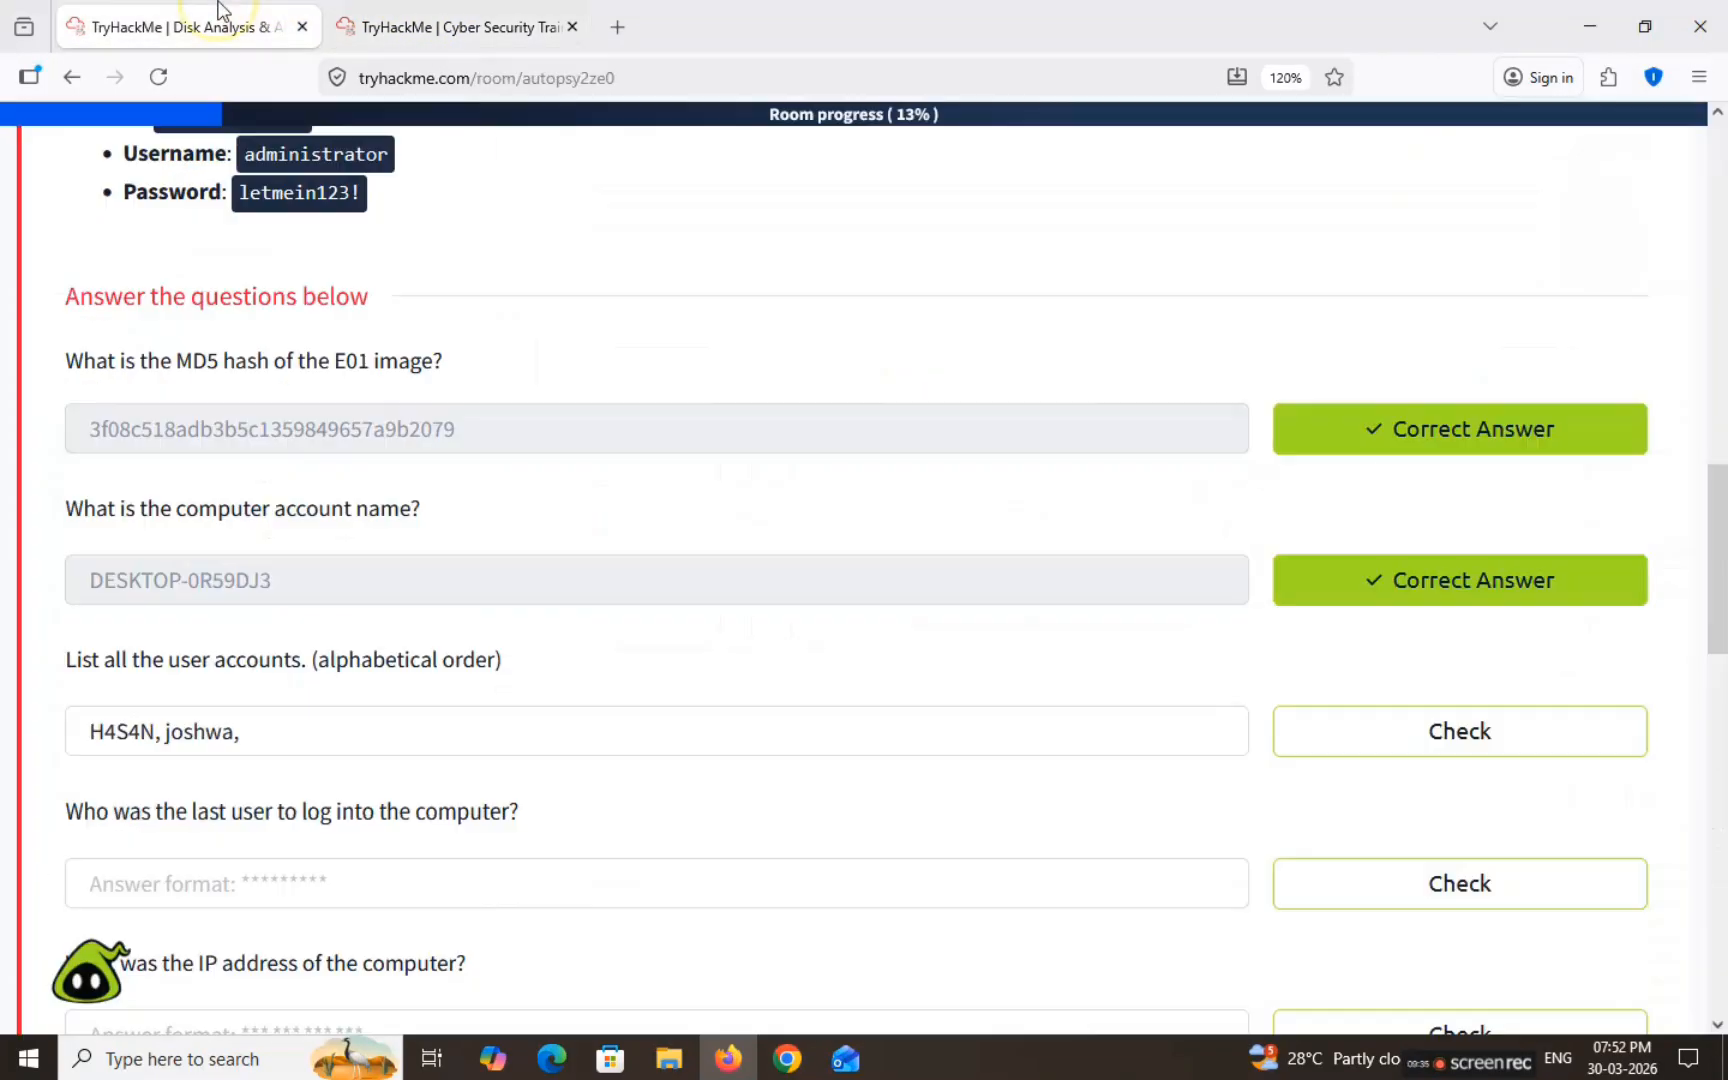
{"action": "left_click", "coordinate": [386, 733]}
{"action": "type", "text": "keshav"}
{"action": "type", "text": ","}
{"action": "key", "text": "ctrl+Tab"}
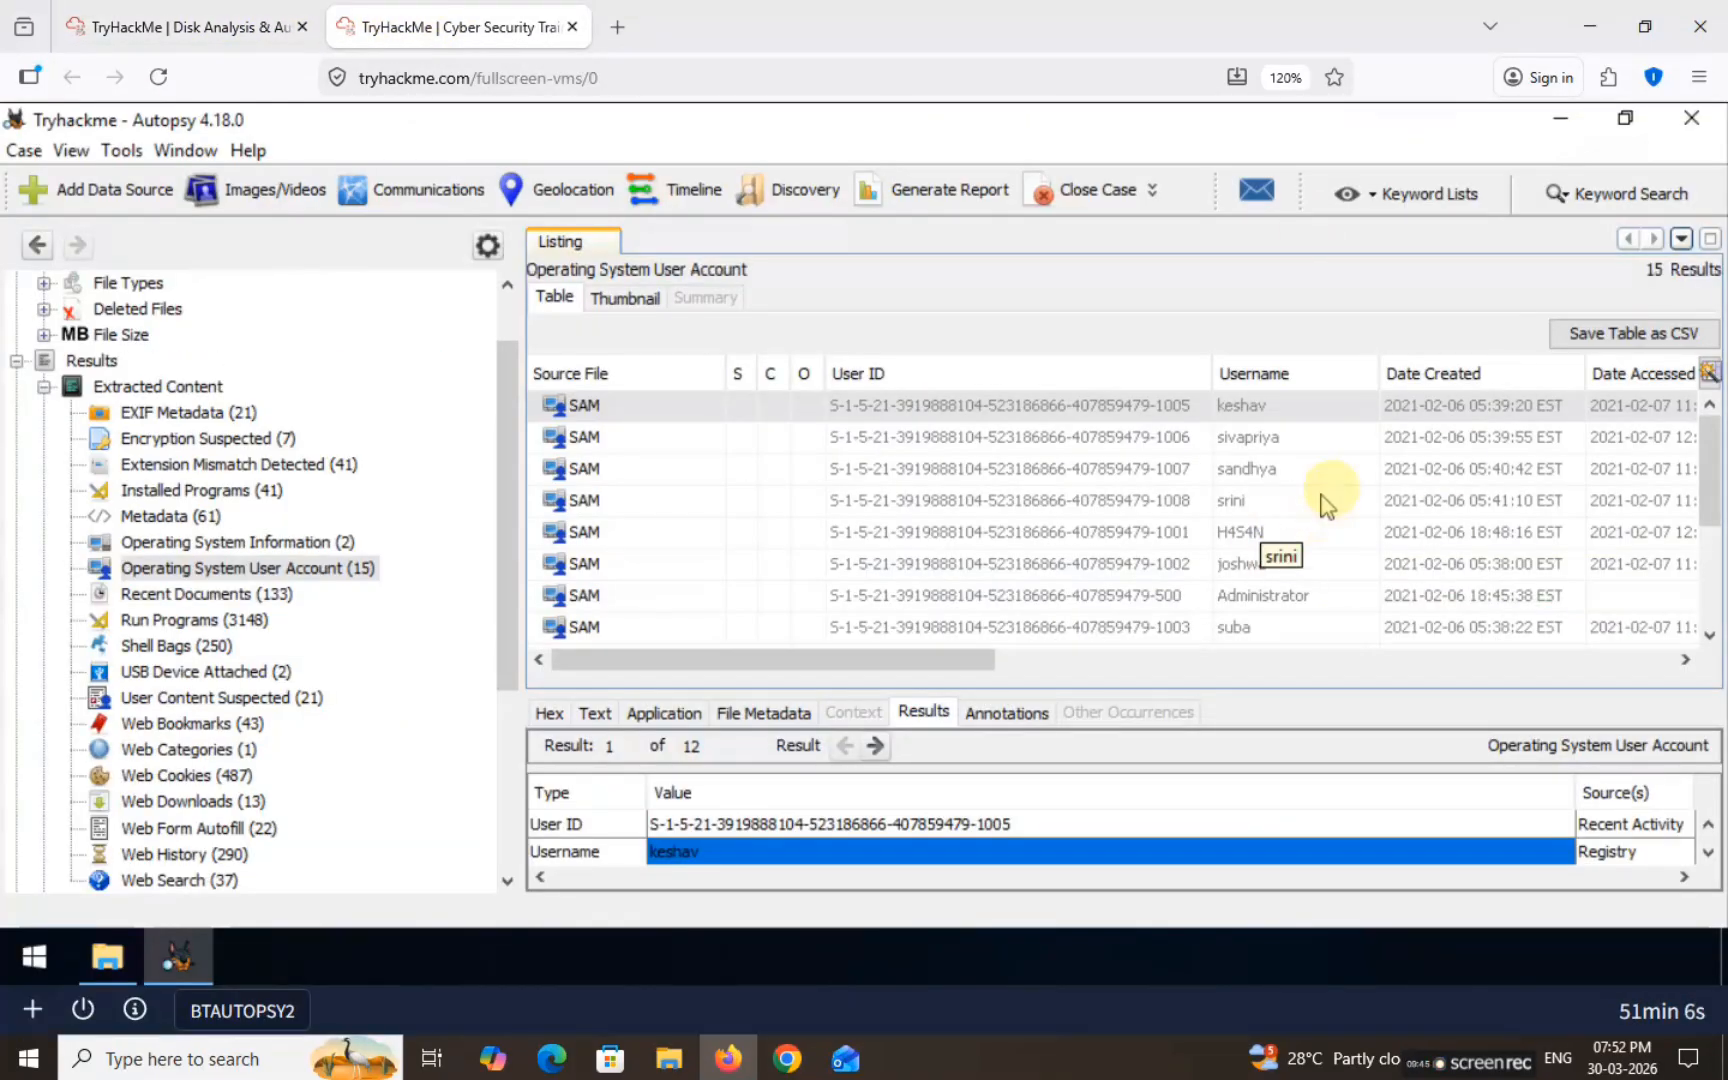
{"action": "left_click", "coordinate": [1245, 468]}
{"action": "left_click", "coordinate": [704, 852]}
{"action": "key", "text": "ctrl+Tab"}
{"action": "left_click", "coordinate": [444, 725]}
{"action": "type", "text": "sandhya"}
{"action": "type", "text": ","}
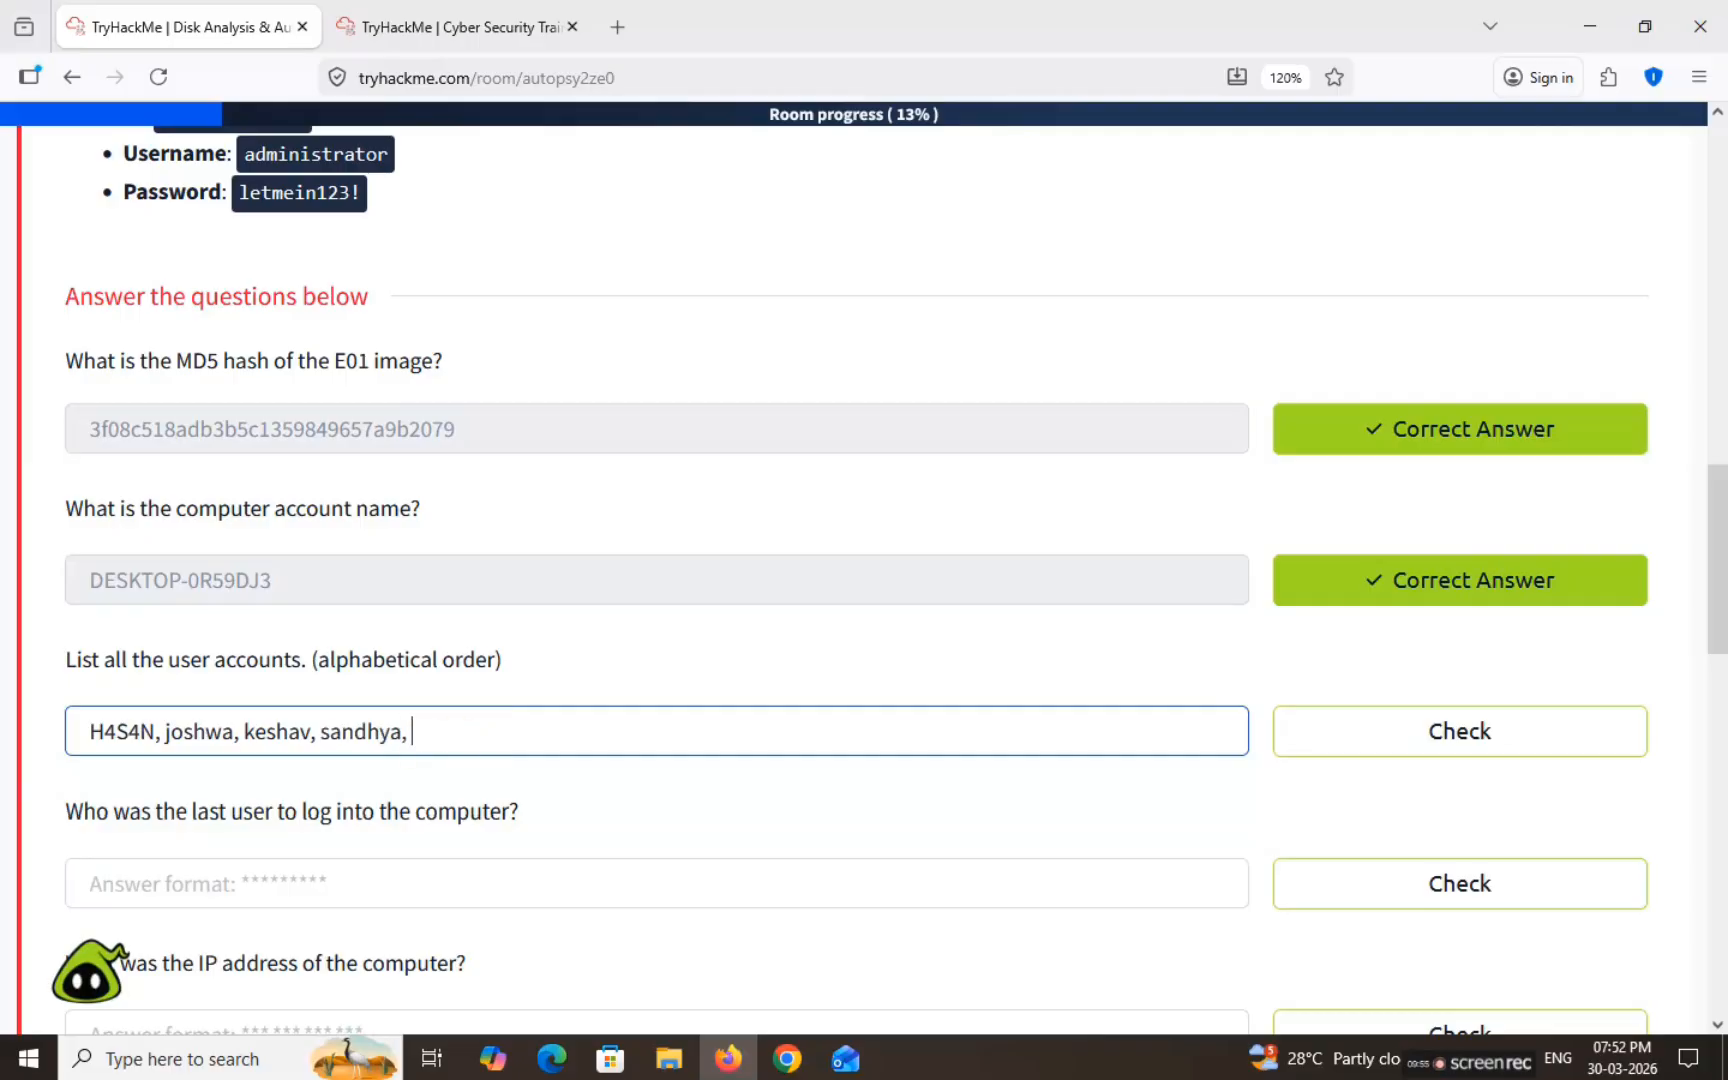
{"action": "key", "text": "ctrl+Tab"}
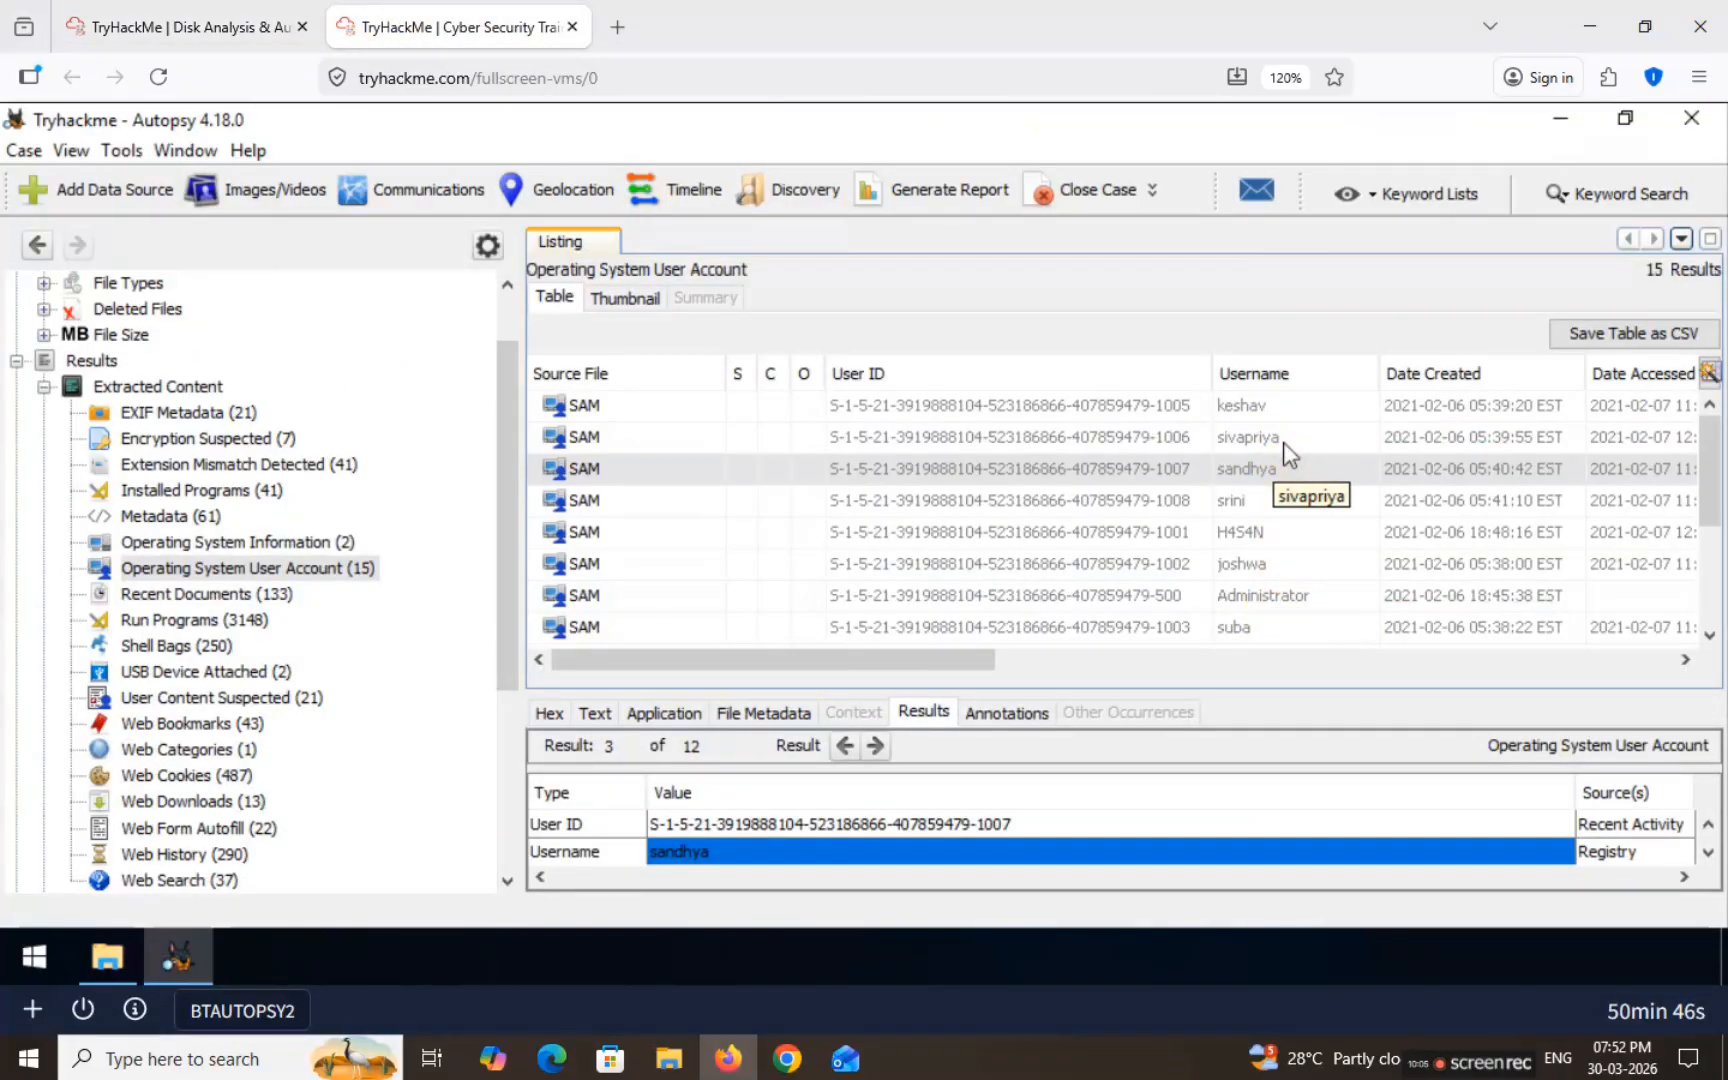
{"action": "scroll", "coordinate": [1304, 555], "scroll_direction": "down", "scroll_amount": 3}
{"action": "left_click", "coordinate": [1275, 478]}
{"action": "left_click", "coordinate": [721, 852]}
{"action": "key", "text": "ctrl+c"}
{"action": "key", "text": "ctrl+Tab"}
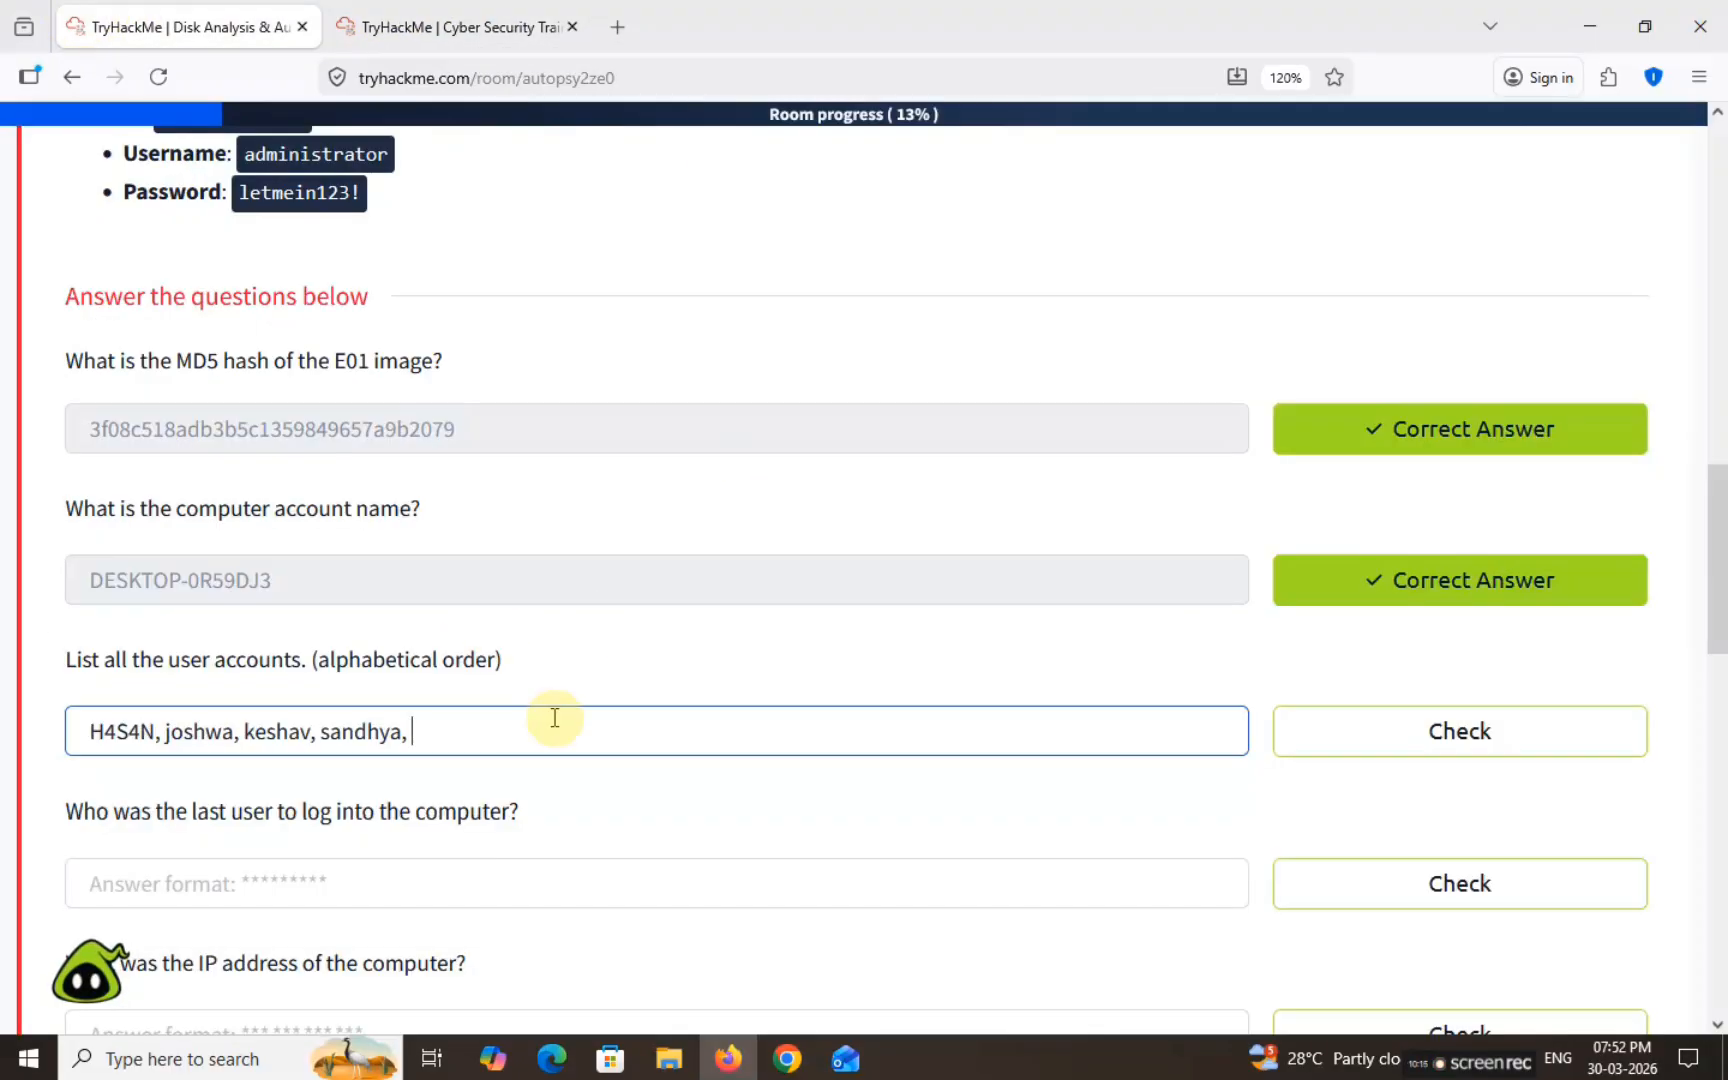
{"action": "key", "text": "ctrl+v"}
{"action": "type", "text": ","}
{"action": "key", "text": "ctrl+Tab"}
{"action": "scroll", "coordinate": [1275, 503], "scroll_direction": "up", "scroll_amount": 3}
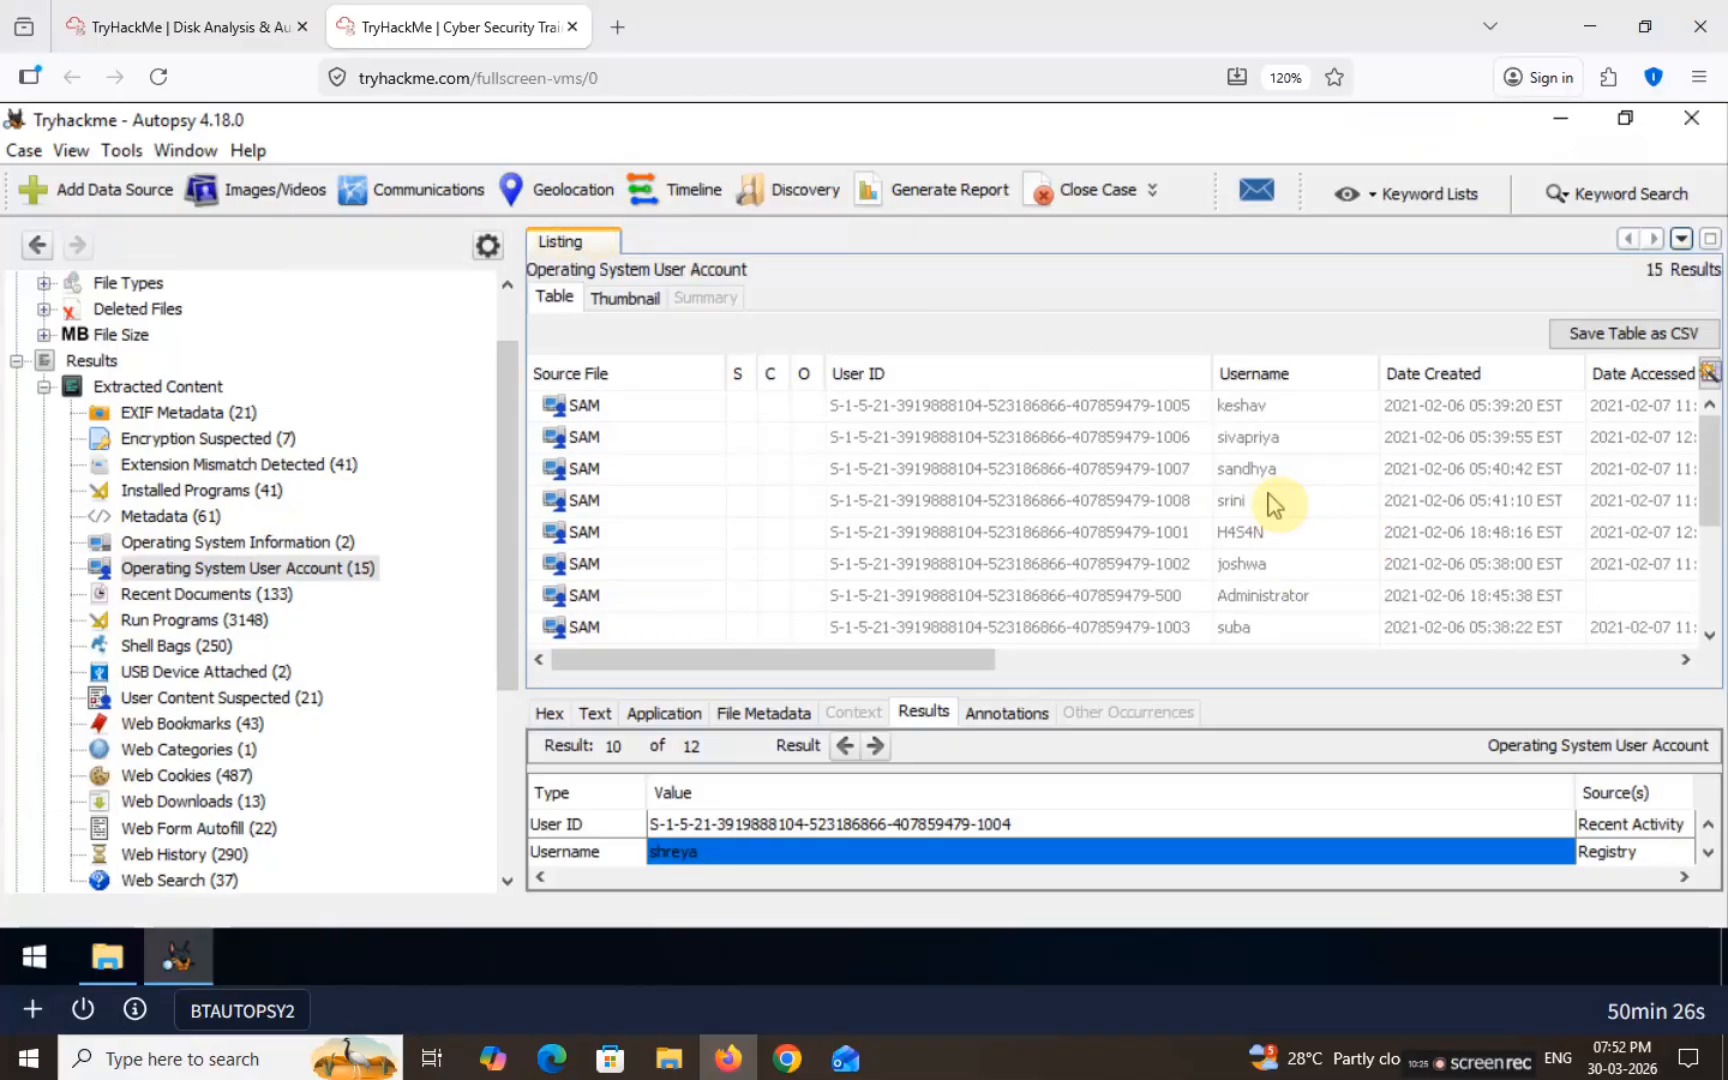
{"action": "left_click", "coordinate": [1245, 437]}
{"action": "left_click", "coordinate": [721, 852]}
{"action": "key", "text": "ctrl+c"}
{"action": "key", "text": "ctrl+Tab"}
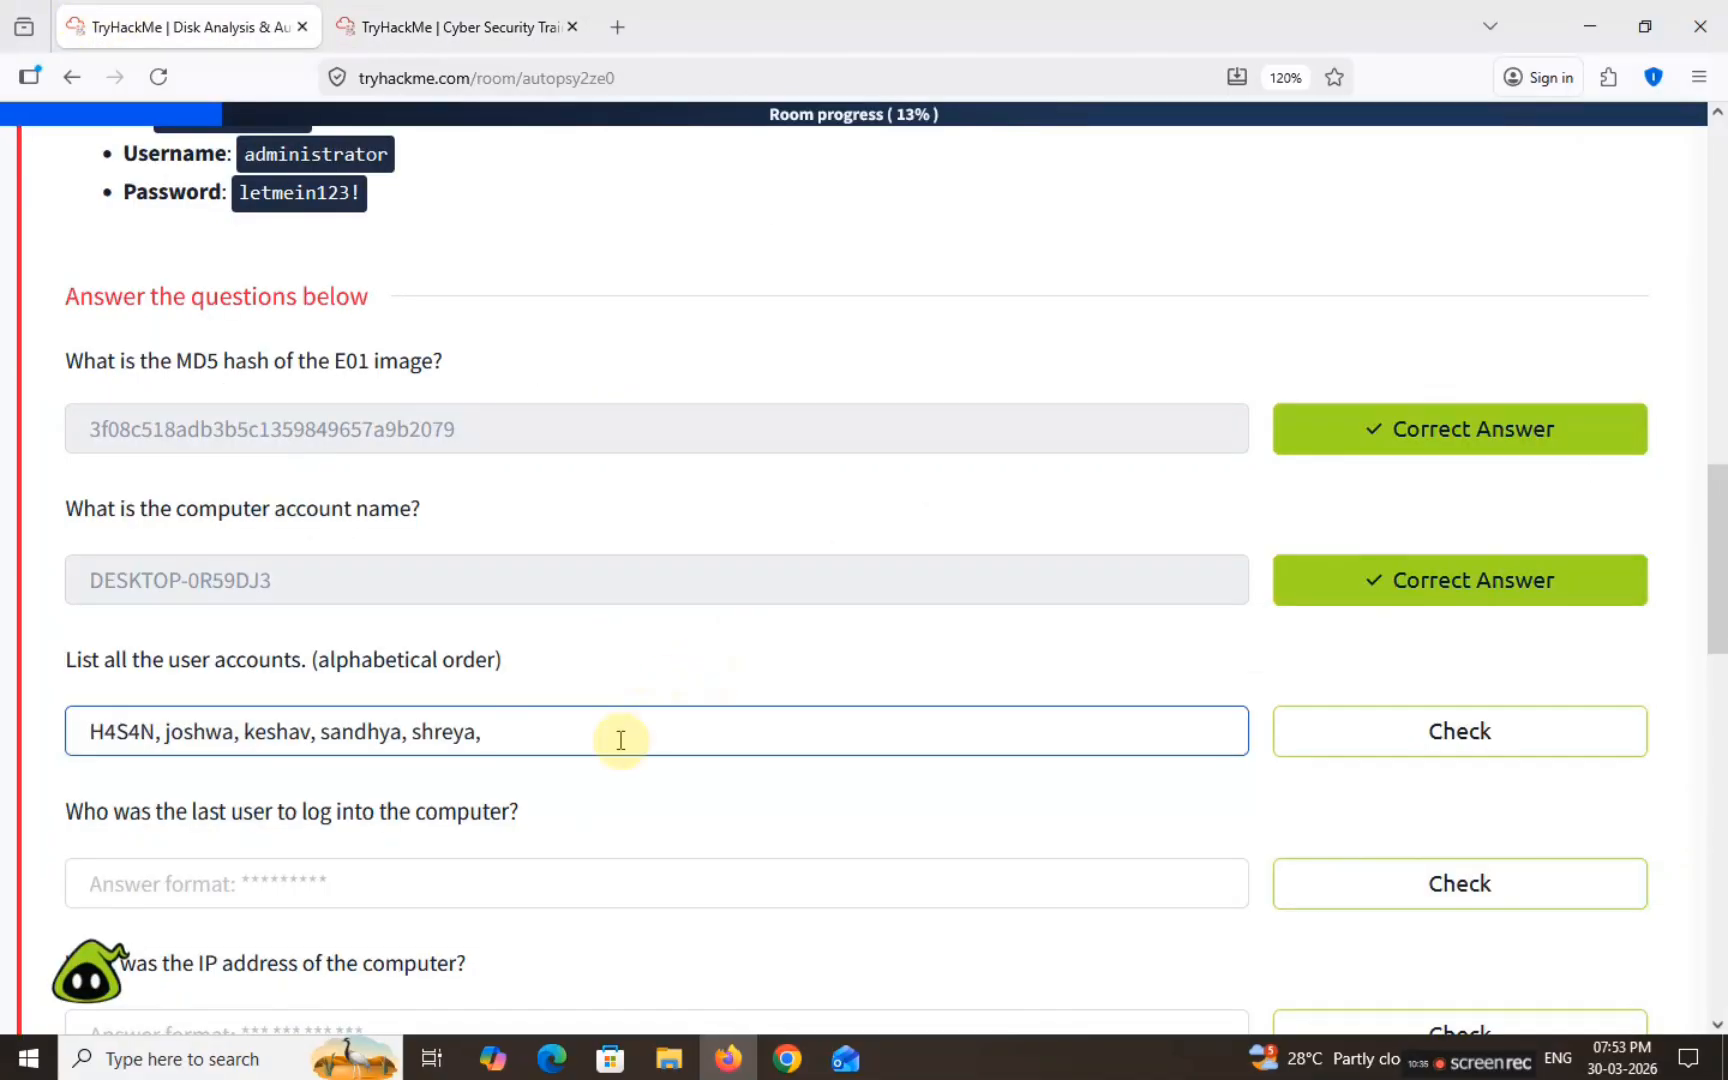
Step: Add the last username and submit H4S4N, joshwa, keshav, sandhya, shreya, sivapriya, srini, suba
{"action": "key", "text": "ctrl+Tab"}
{"action": "scroll", "coordinate": [1265, 421], "scroll_direction": "up", "scroll_amount": 2}
{"action": "left_click", "coordinate": [1270, 410]}
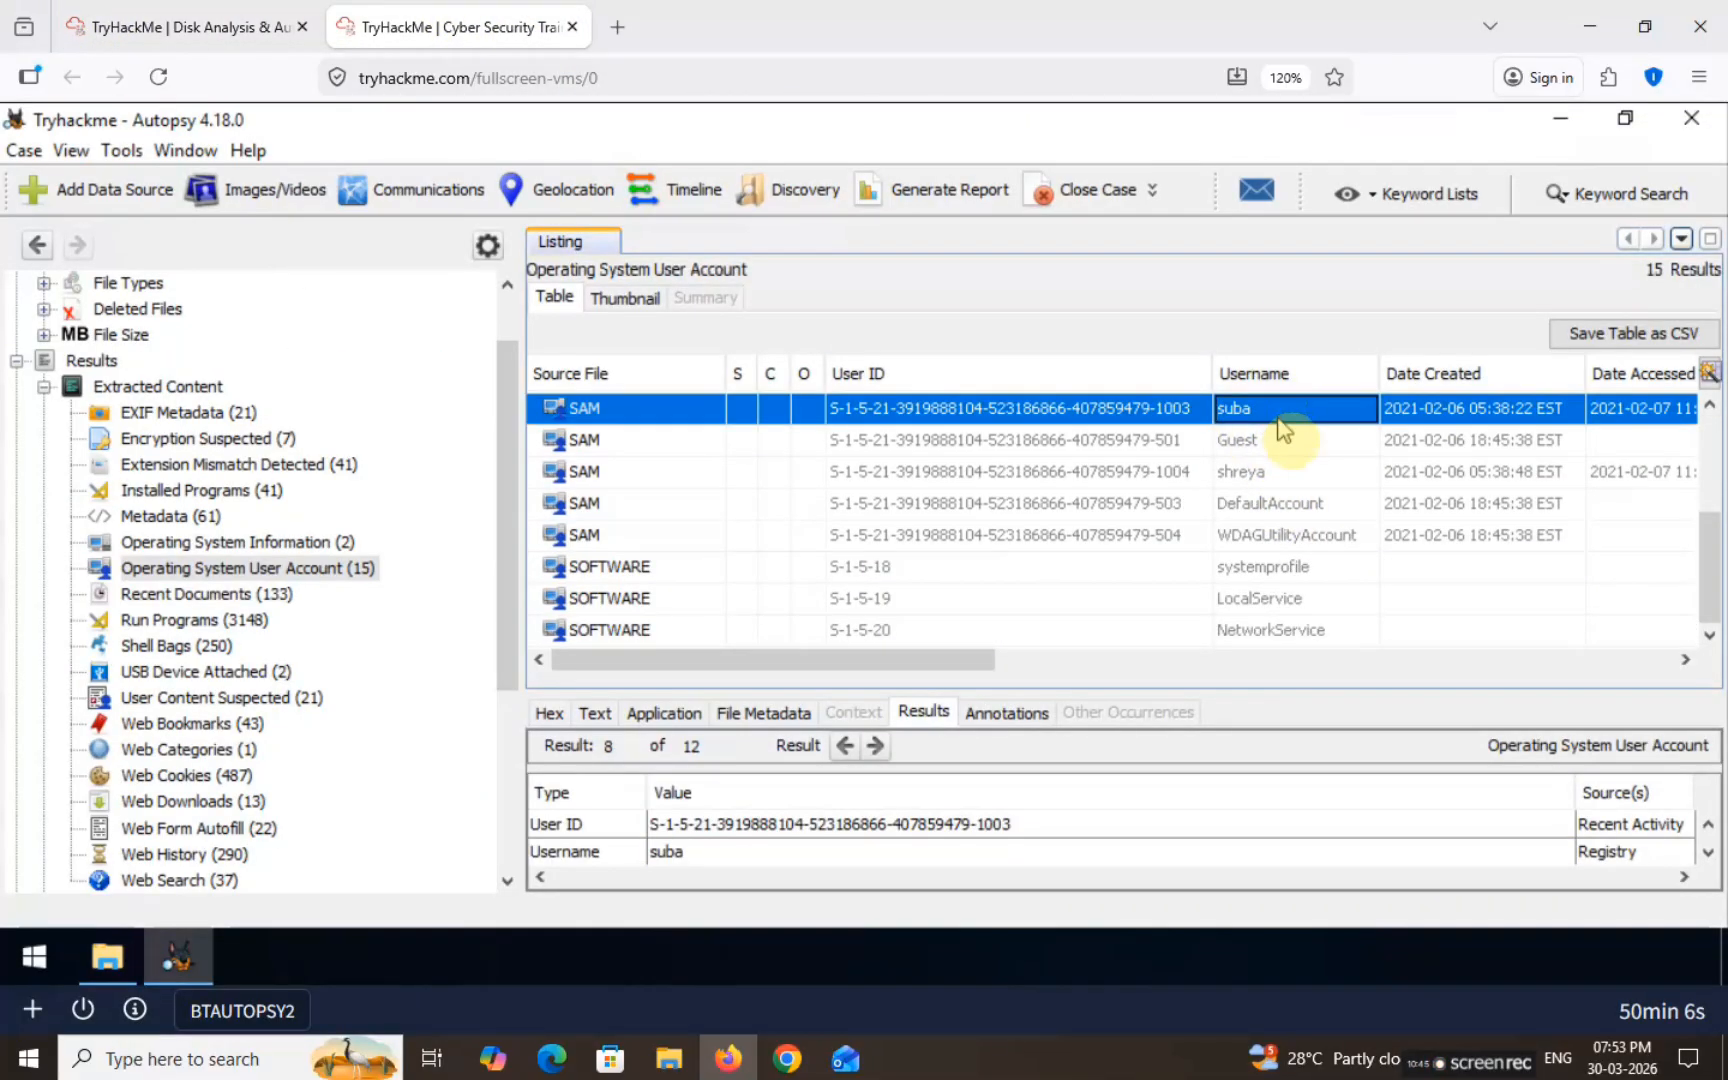
{"action": "left_click", "coordinate": [694, 852]}
{"action": "key", "text": "ctrl+c"}
{"action": "key", "text": "ctrl+Tab"}
{"action": "key", "text": "ctrl+v"}
{"action": "key", "text": "Return"}
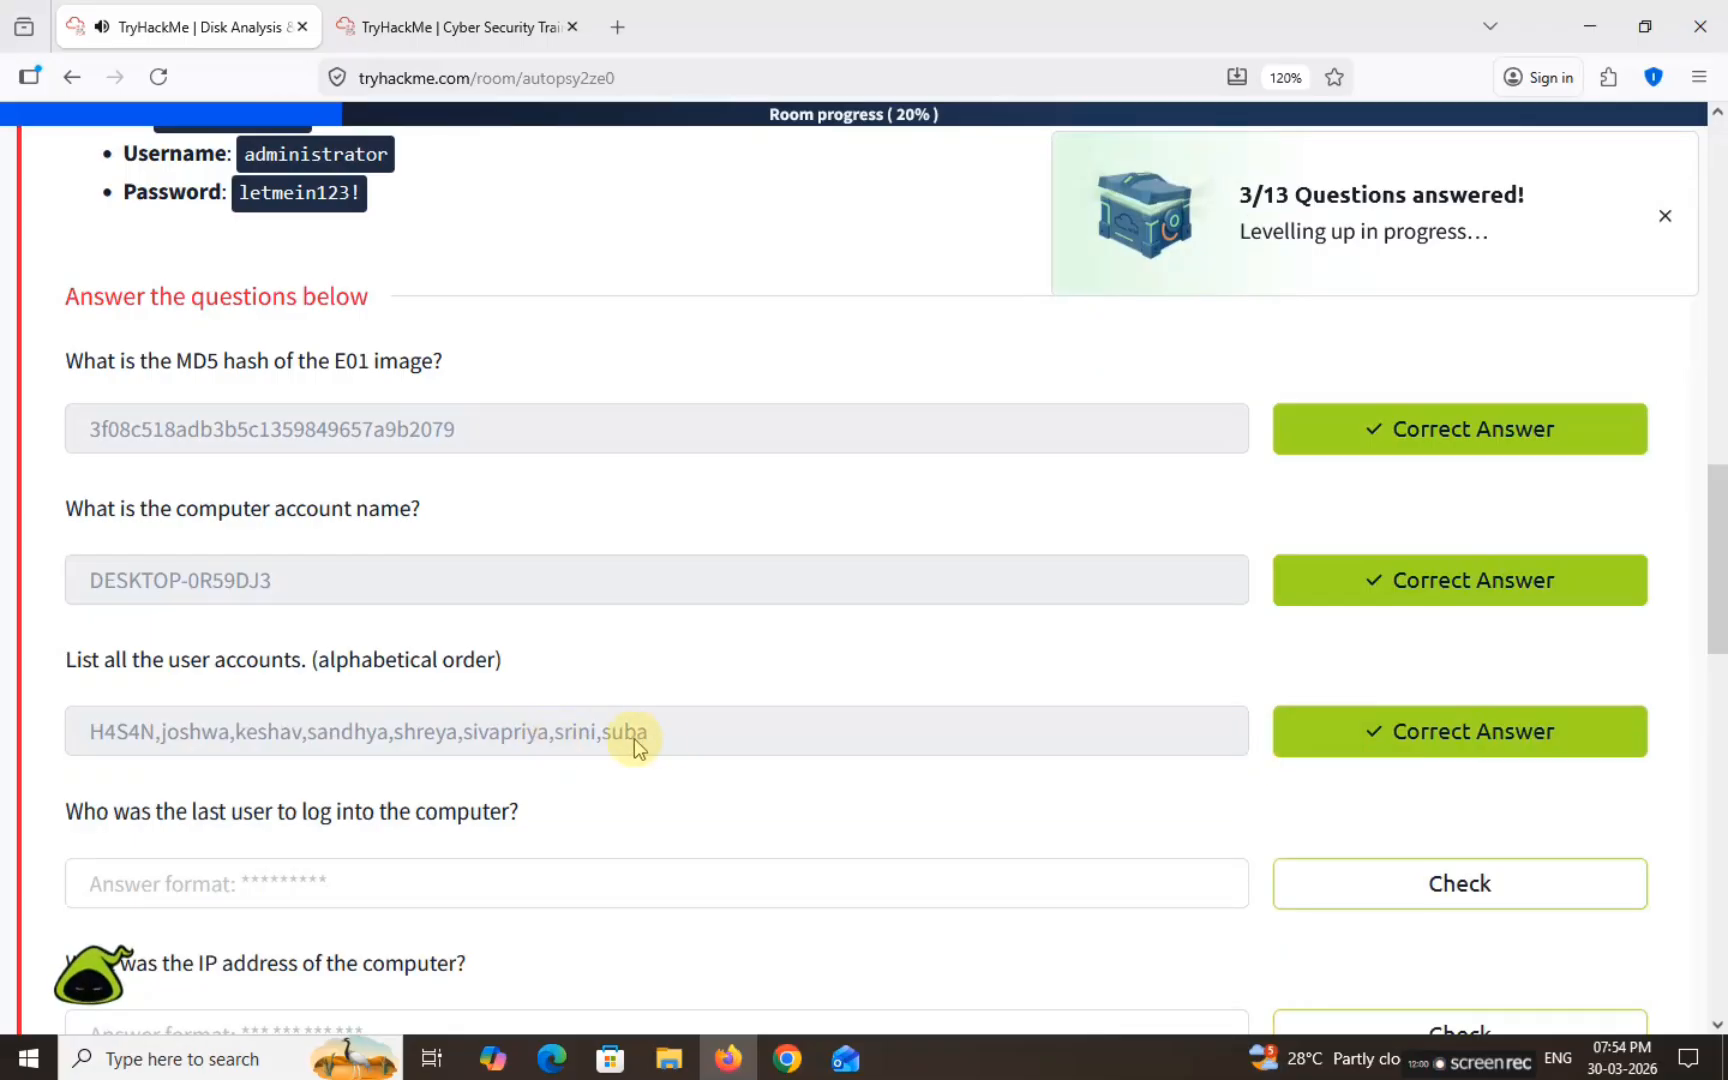
{"action": "left_click_drag", "start_coordinate": [648, 733], "coordinate": [62, 733]}
Step: Read the last-logged-in-user question, then return to the Autopsy session
{"action": "scroll", "coordinate": [729, 690], "scroll_direction": "down", "scroll_amount": 3}
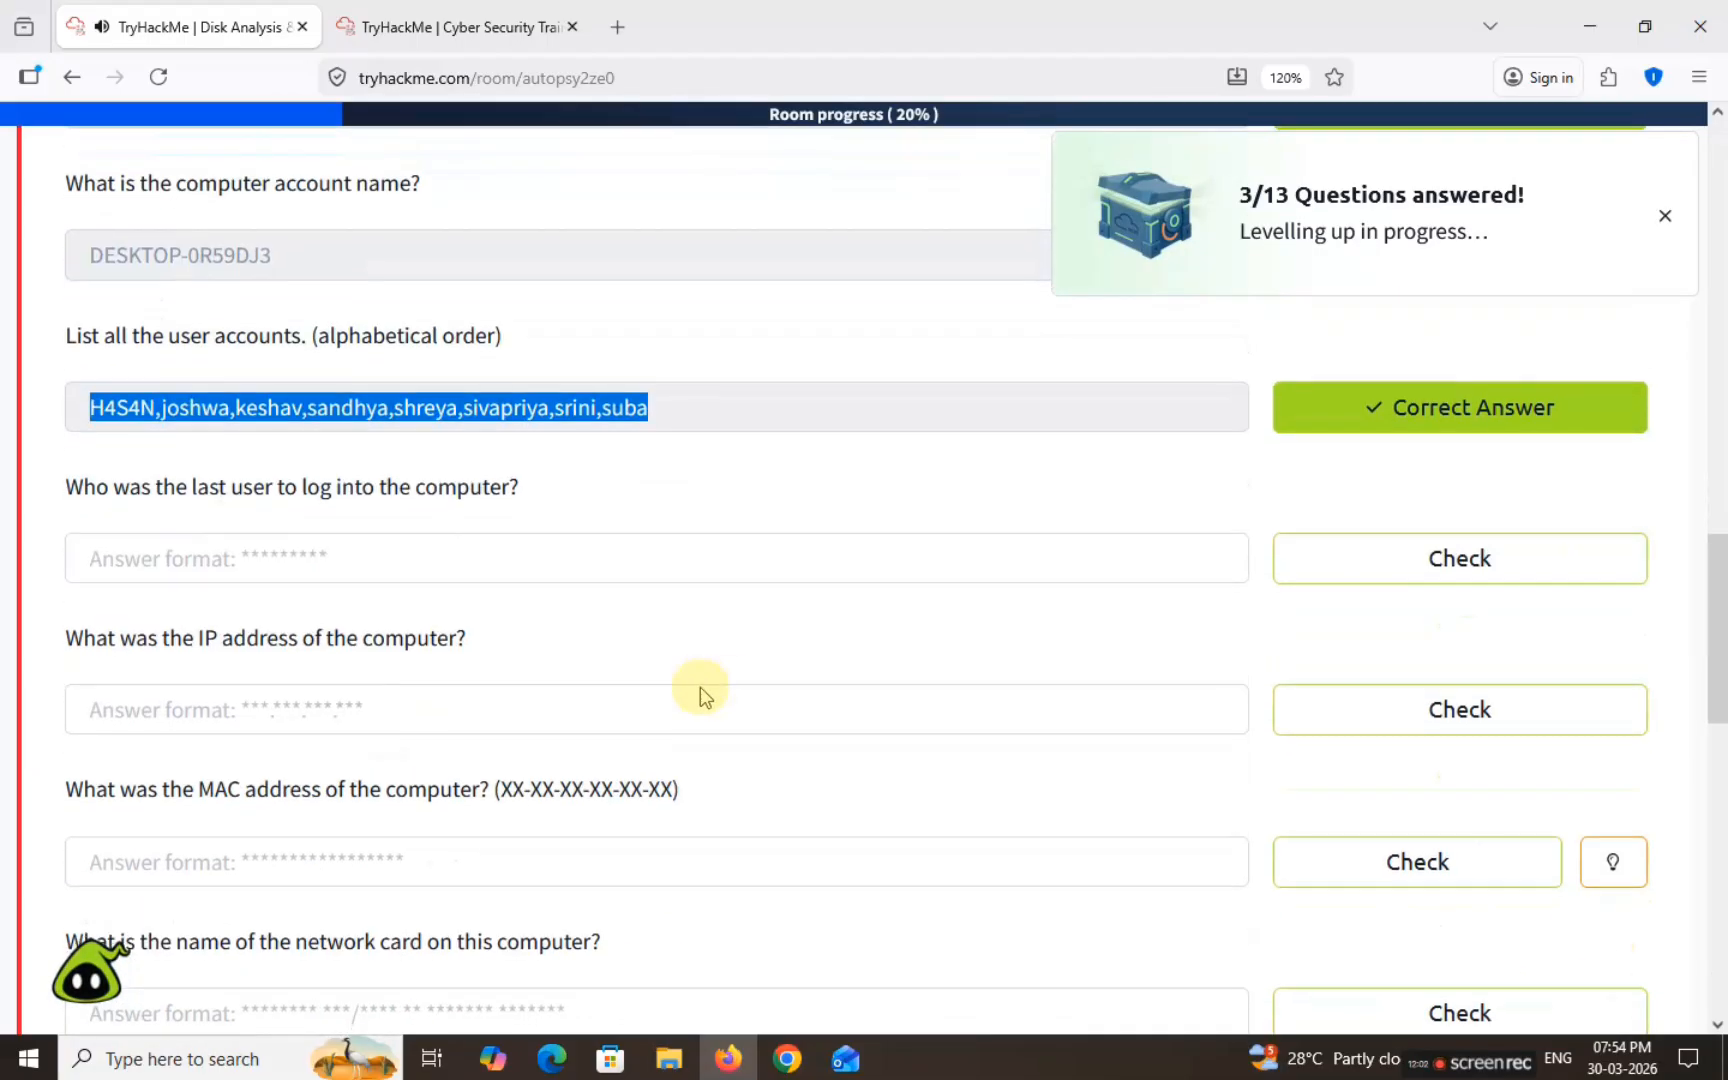
{"action": "left_click_drag", "start_coordinate": [64, 487], "coordinate": [535, 496]}
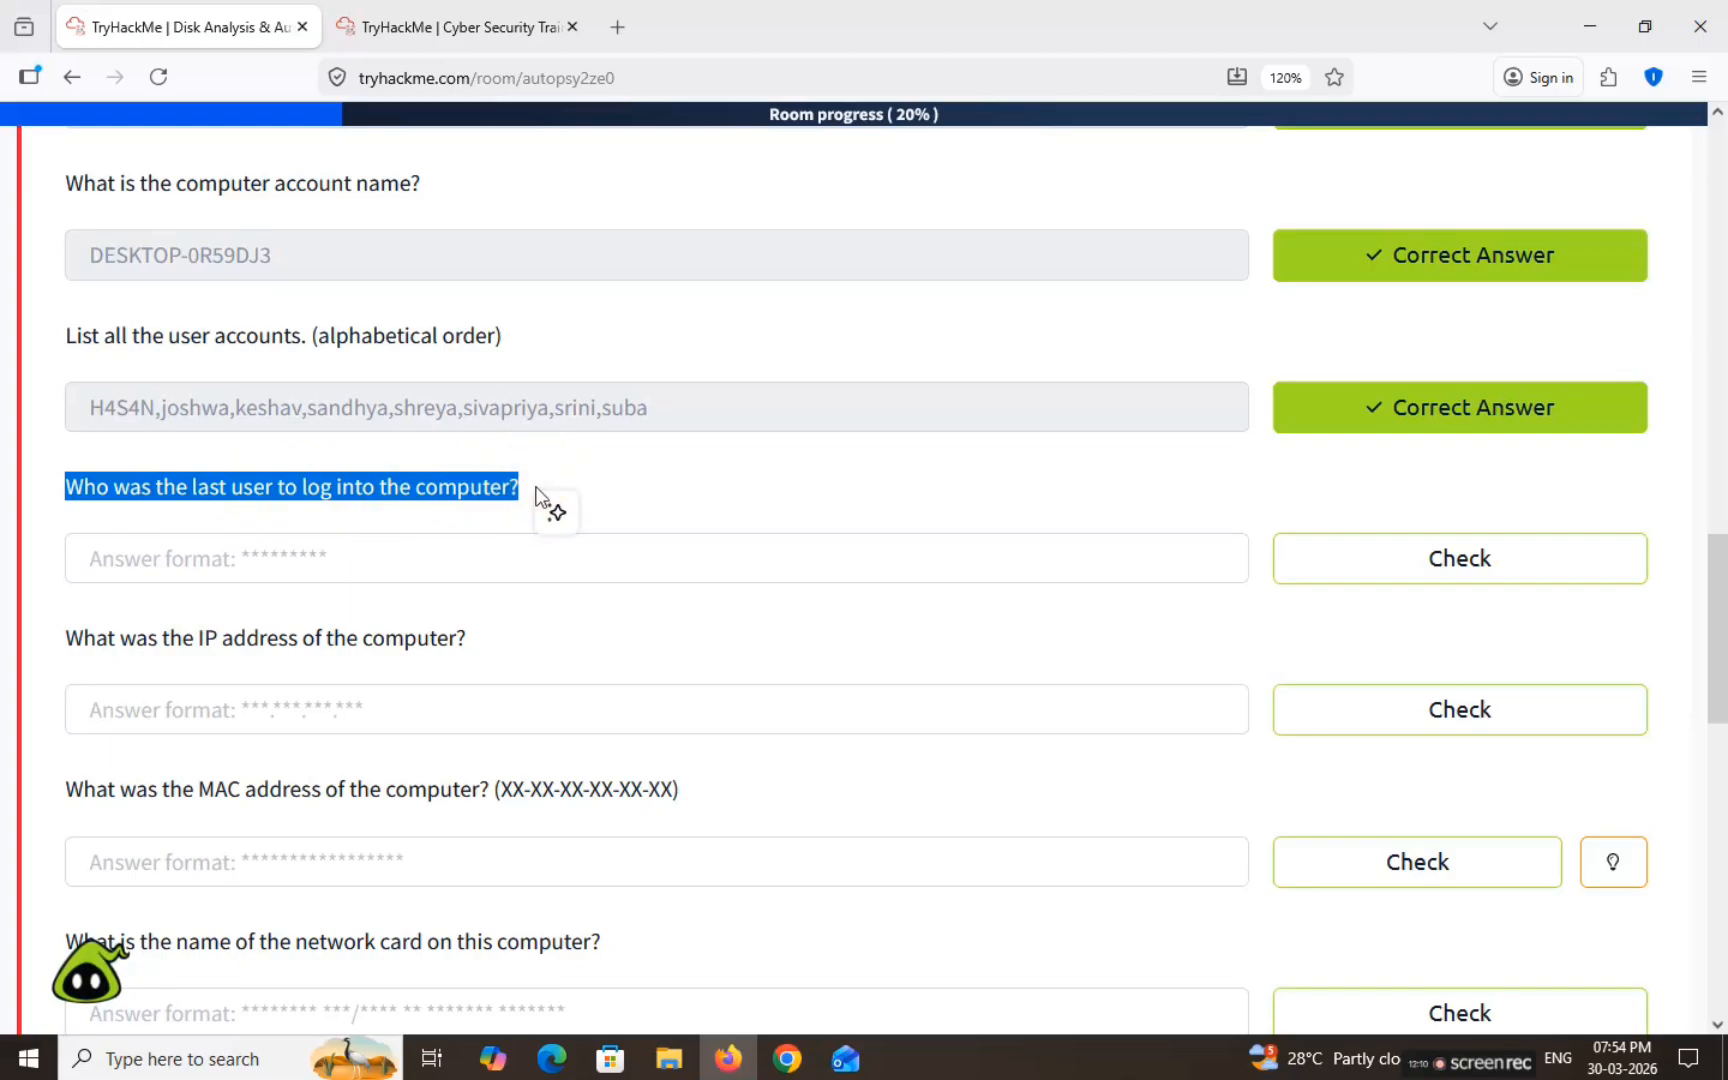
{"action": "left_click", "coordinate": [483, 470]}
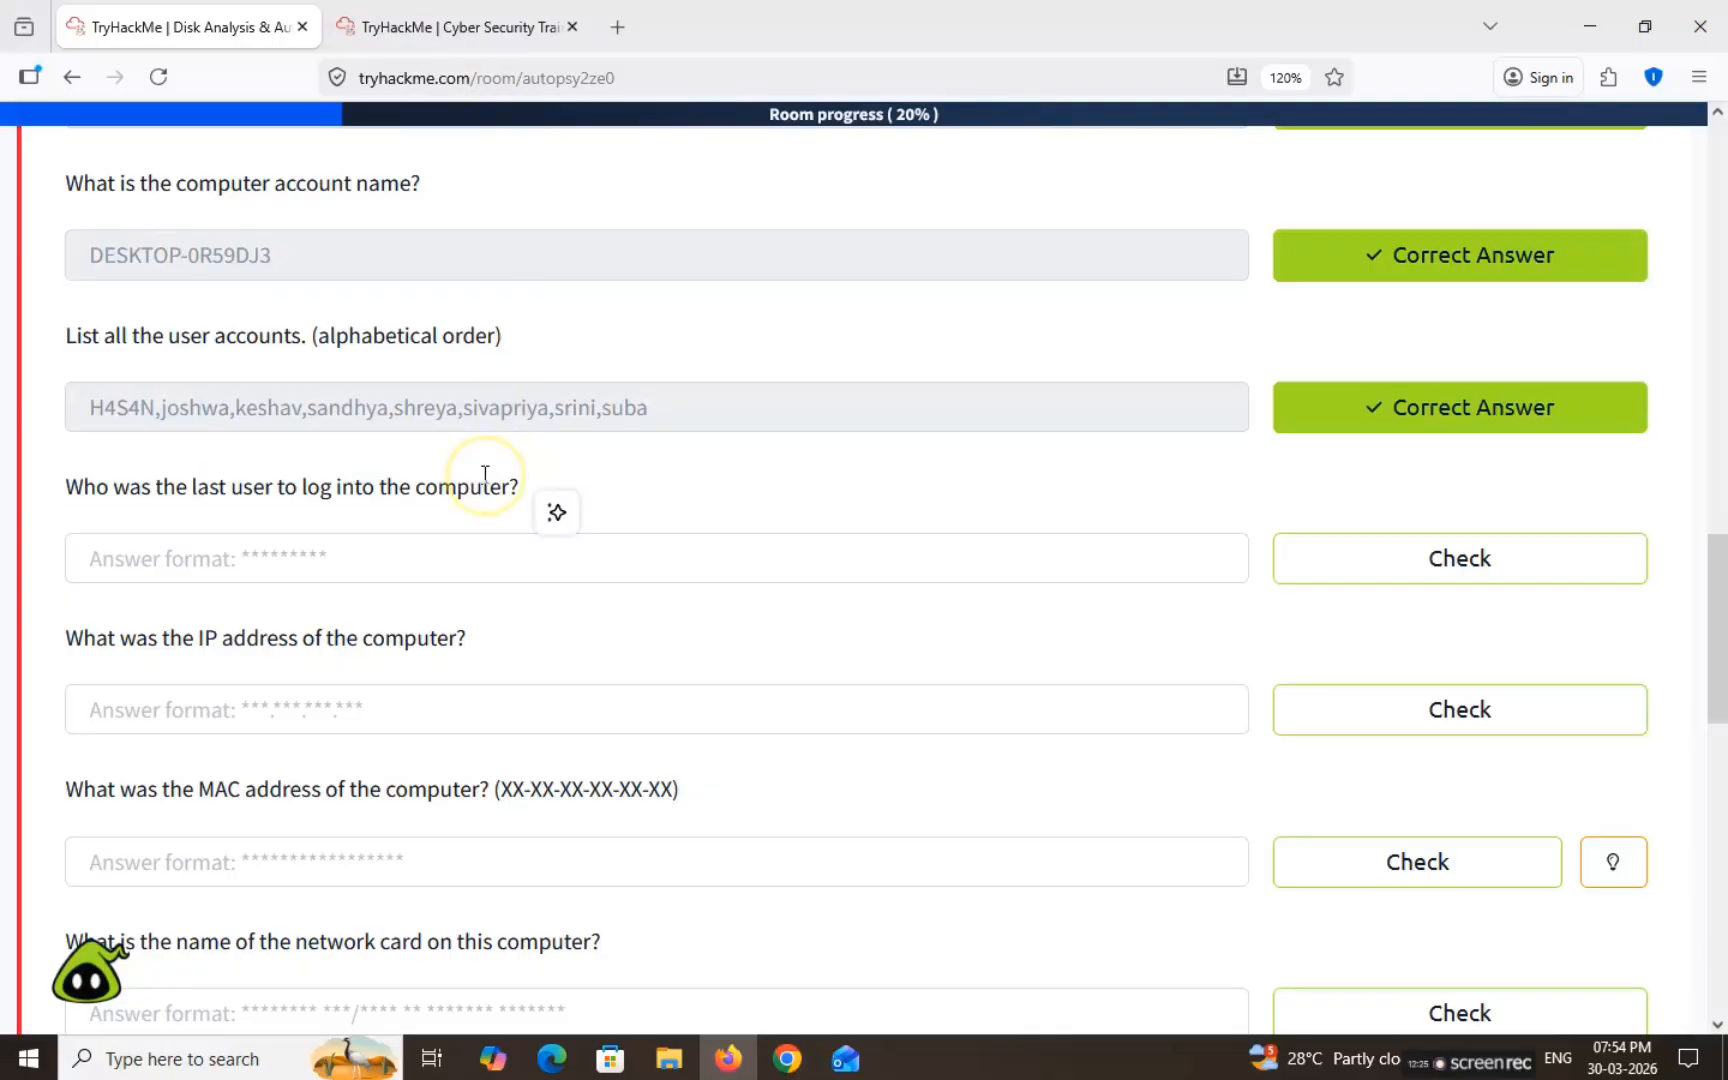
{"action": "left_click", "coordinate": [481, 12]}
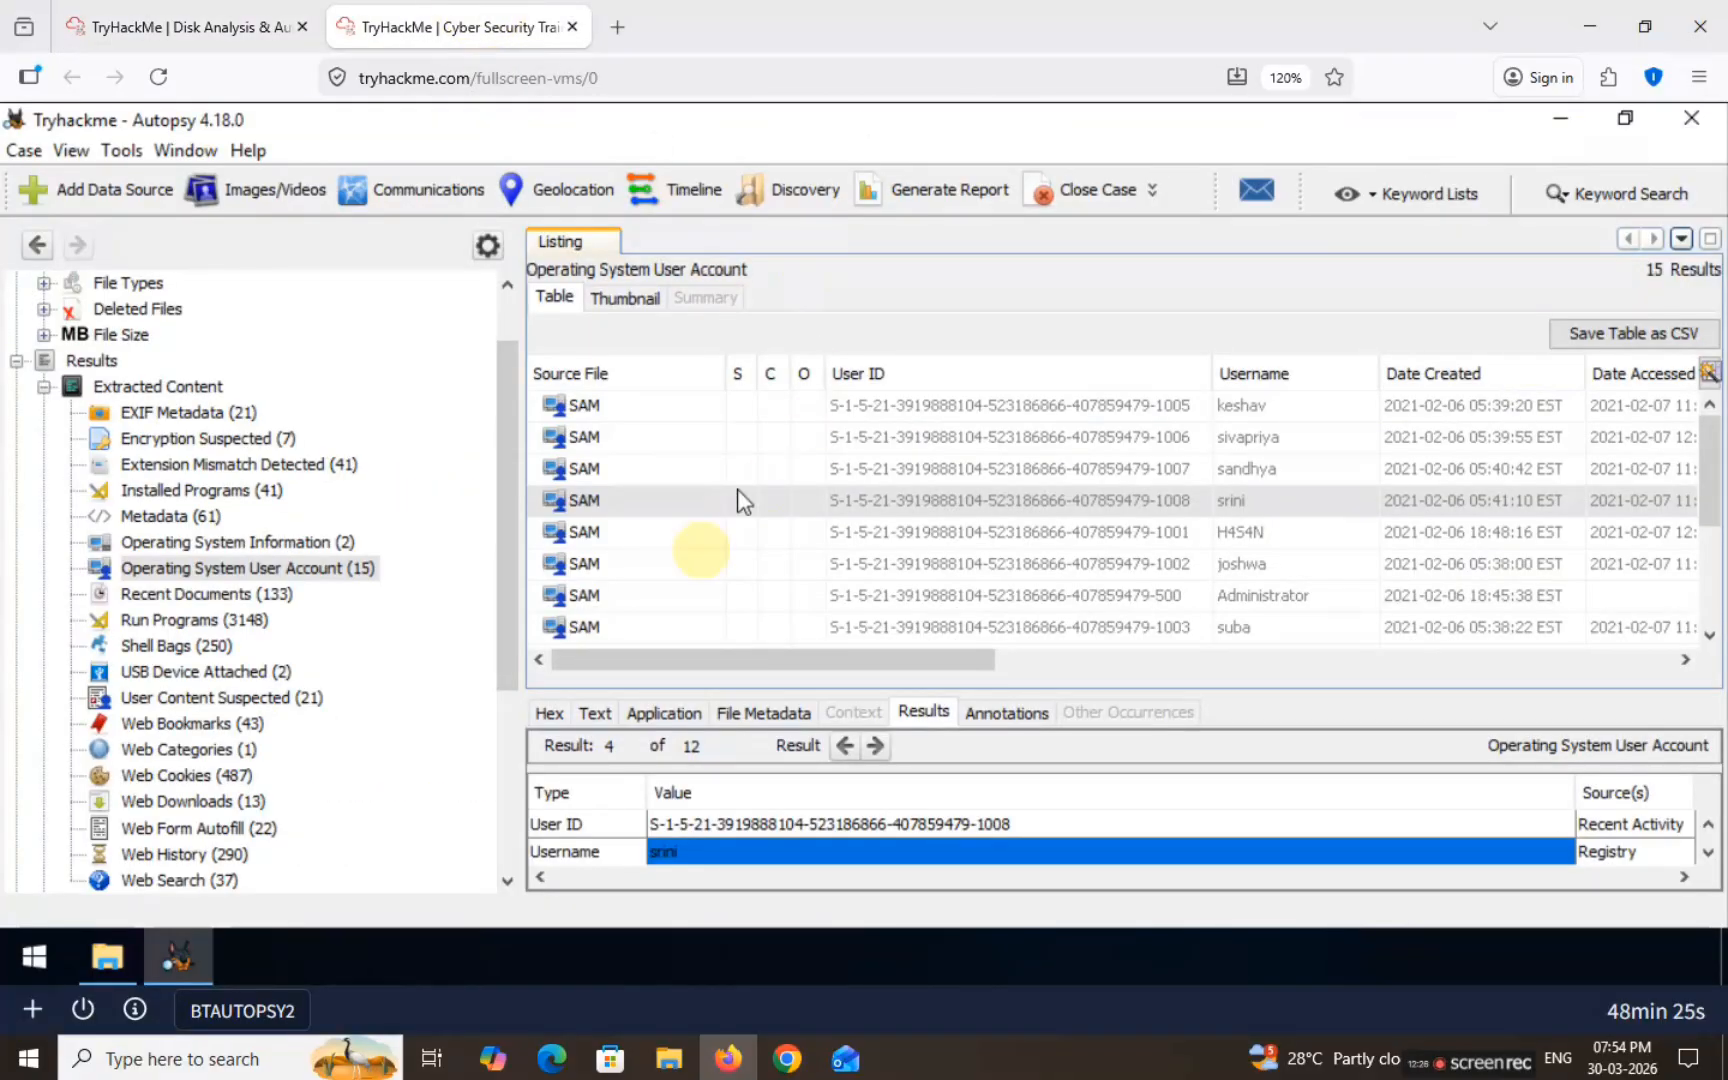
{"action": "left_click", "coordinate": [1448, 376]}
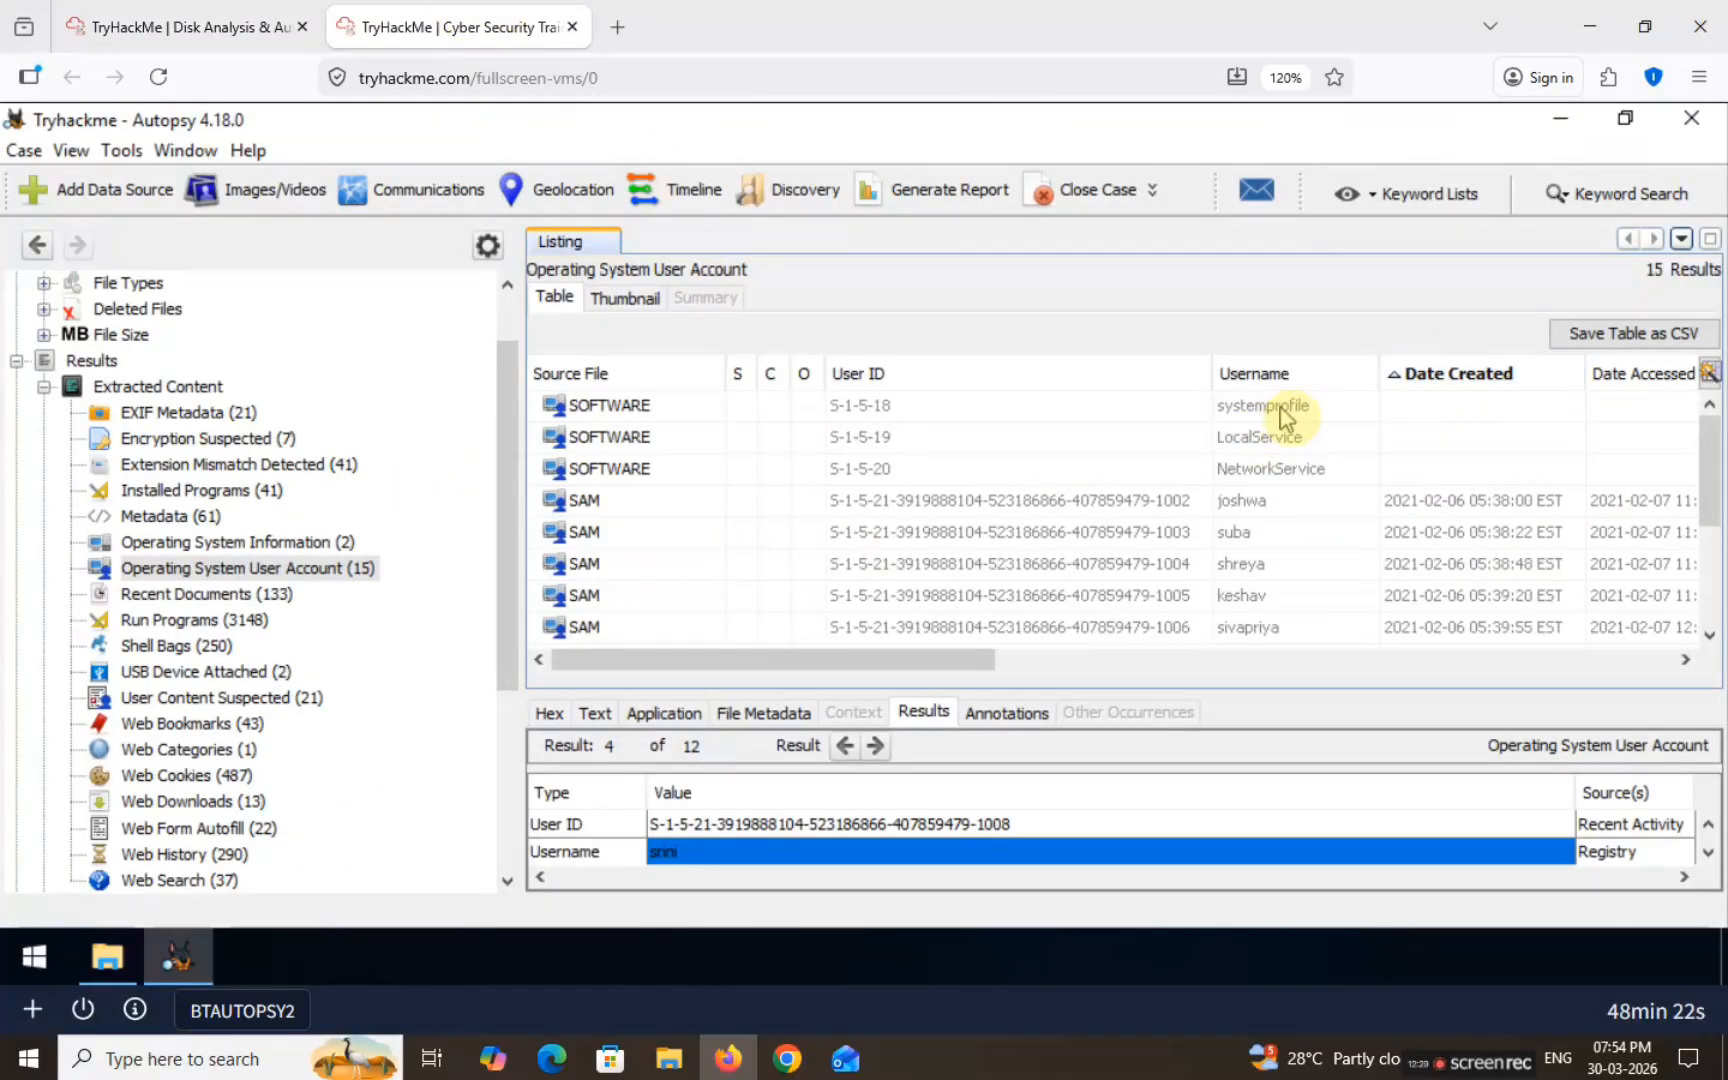
{"action": "left_click_drag", "start_coordinate": [968, 650], "coordinate": [1077, 665]}
{"action": "left_click", "coordinate": [1335, 378]}
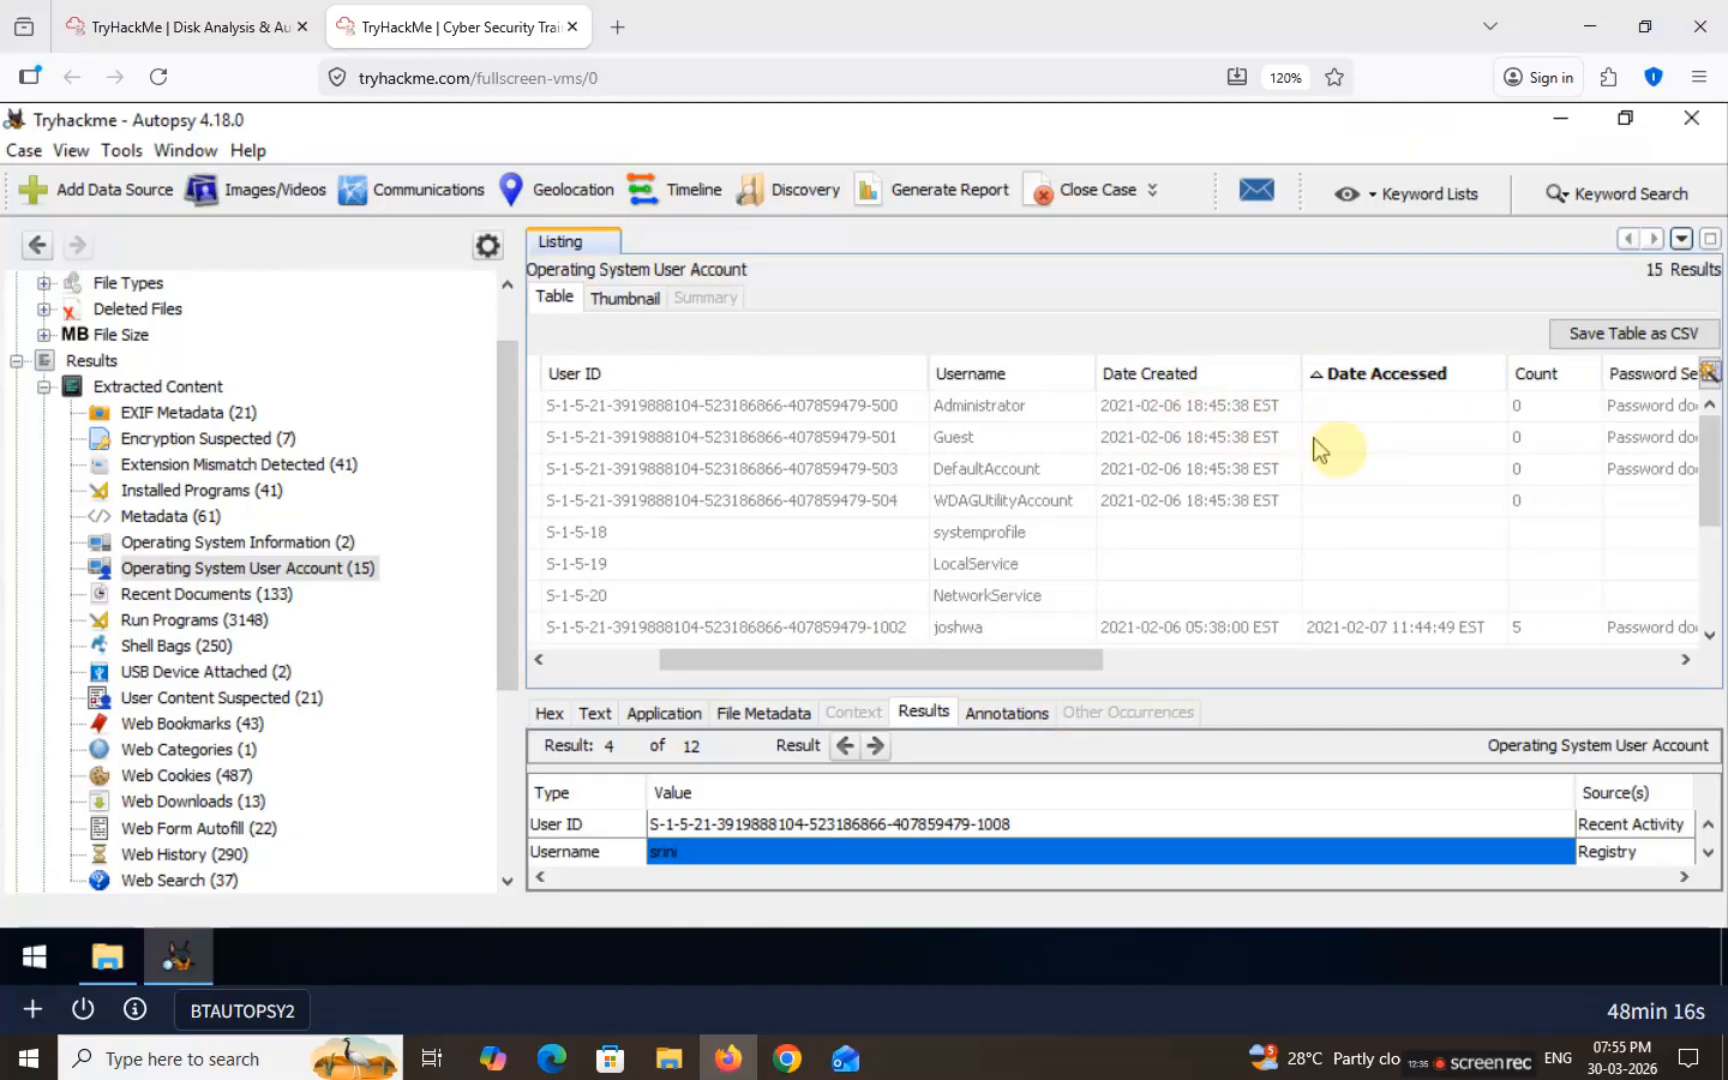
{"action": "scroll", "coordinate": [1494, 474], "scroll_direction": "down", "scroll_amount": 3}
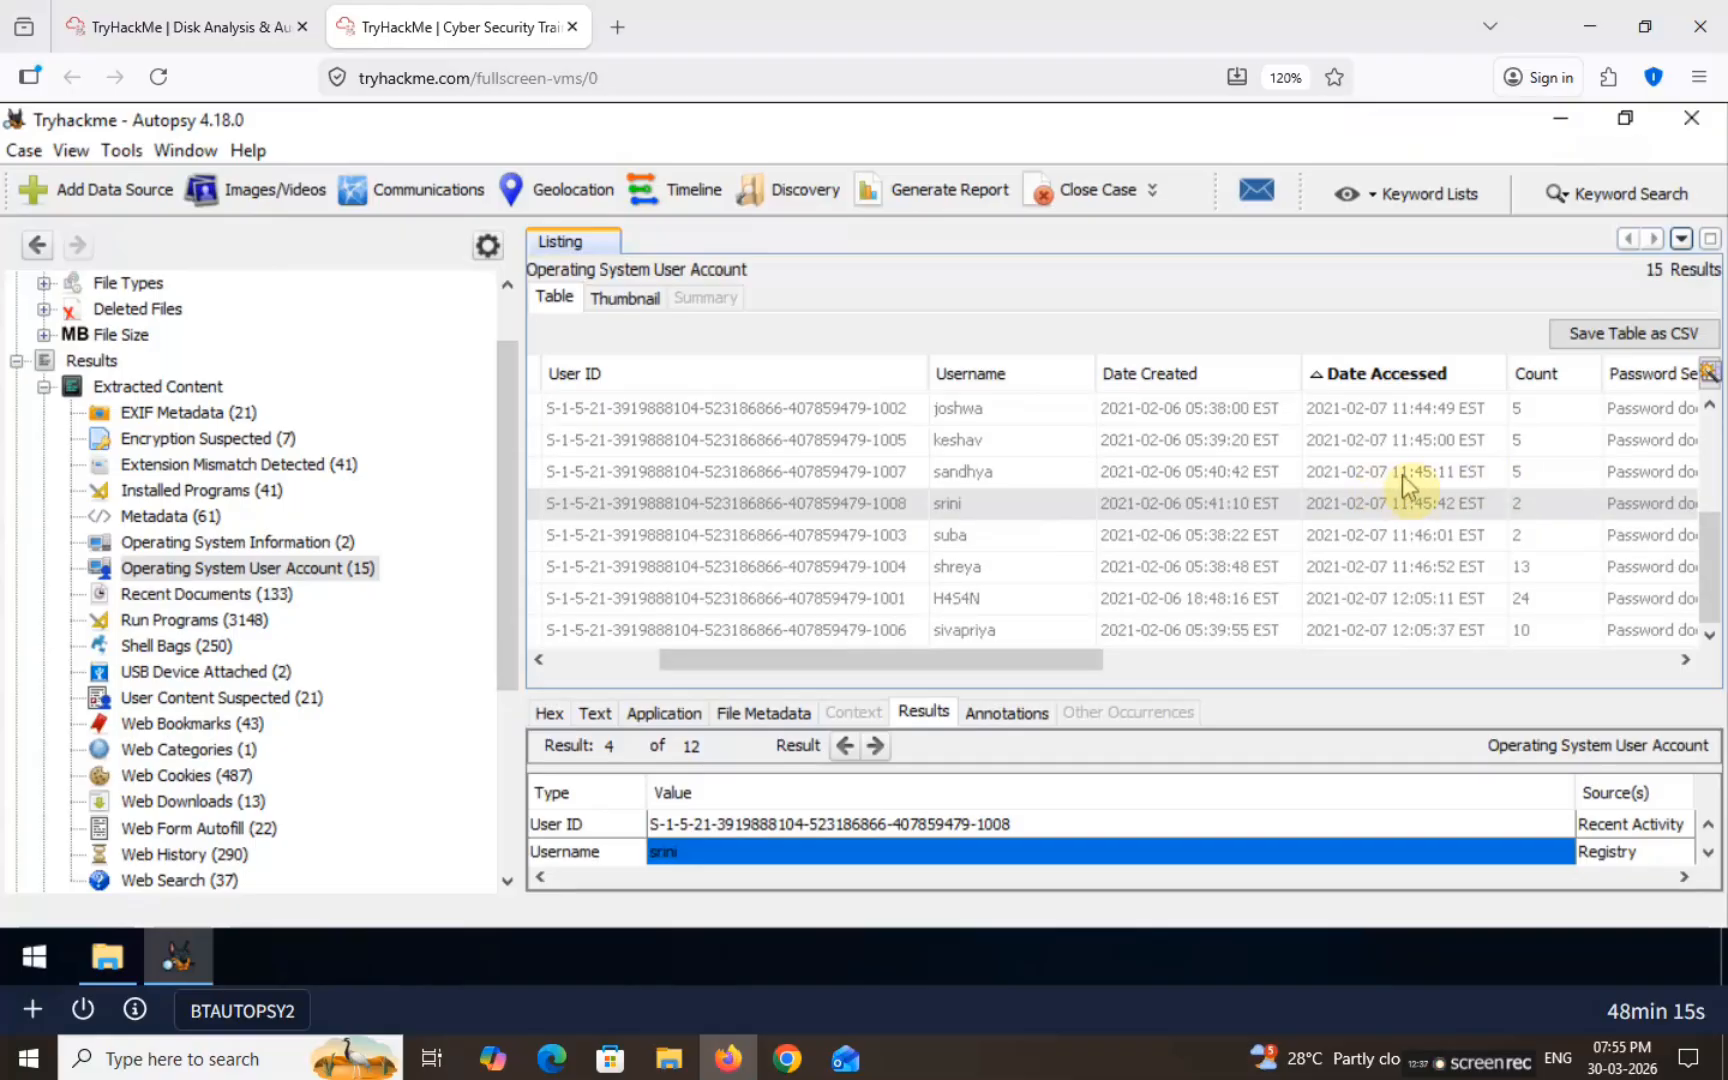
{"action": "left_click", "coordinate": [1155, 634]}
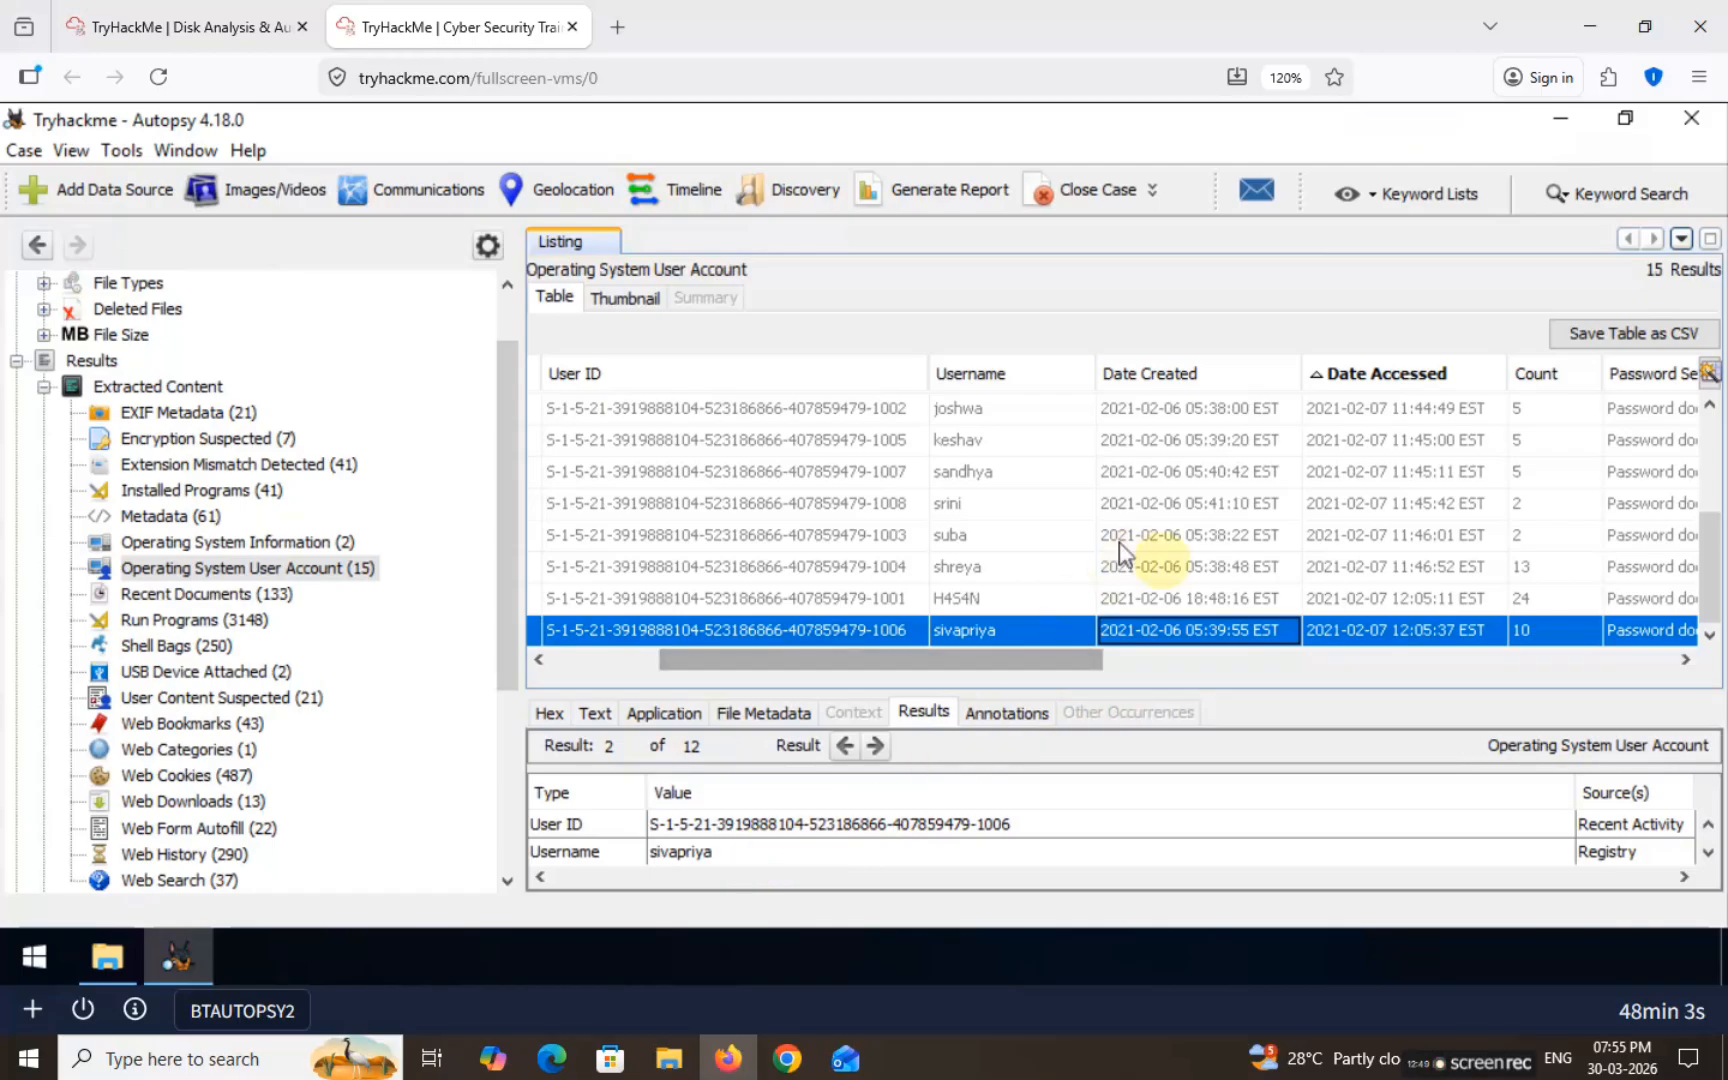
{"action": "scroll", "coordinate": [1157, 559], "scroll_direction": "up", "scroll_amount": 3}
{"action": "left_click", "coordinate": [1380, 374]}
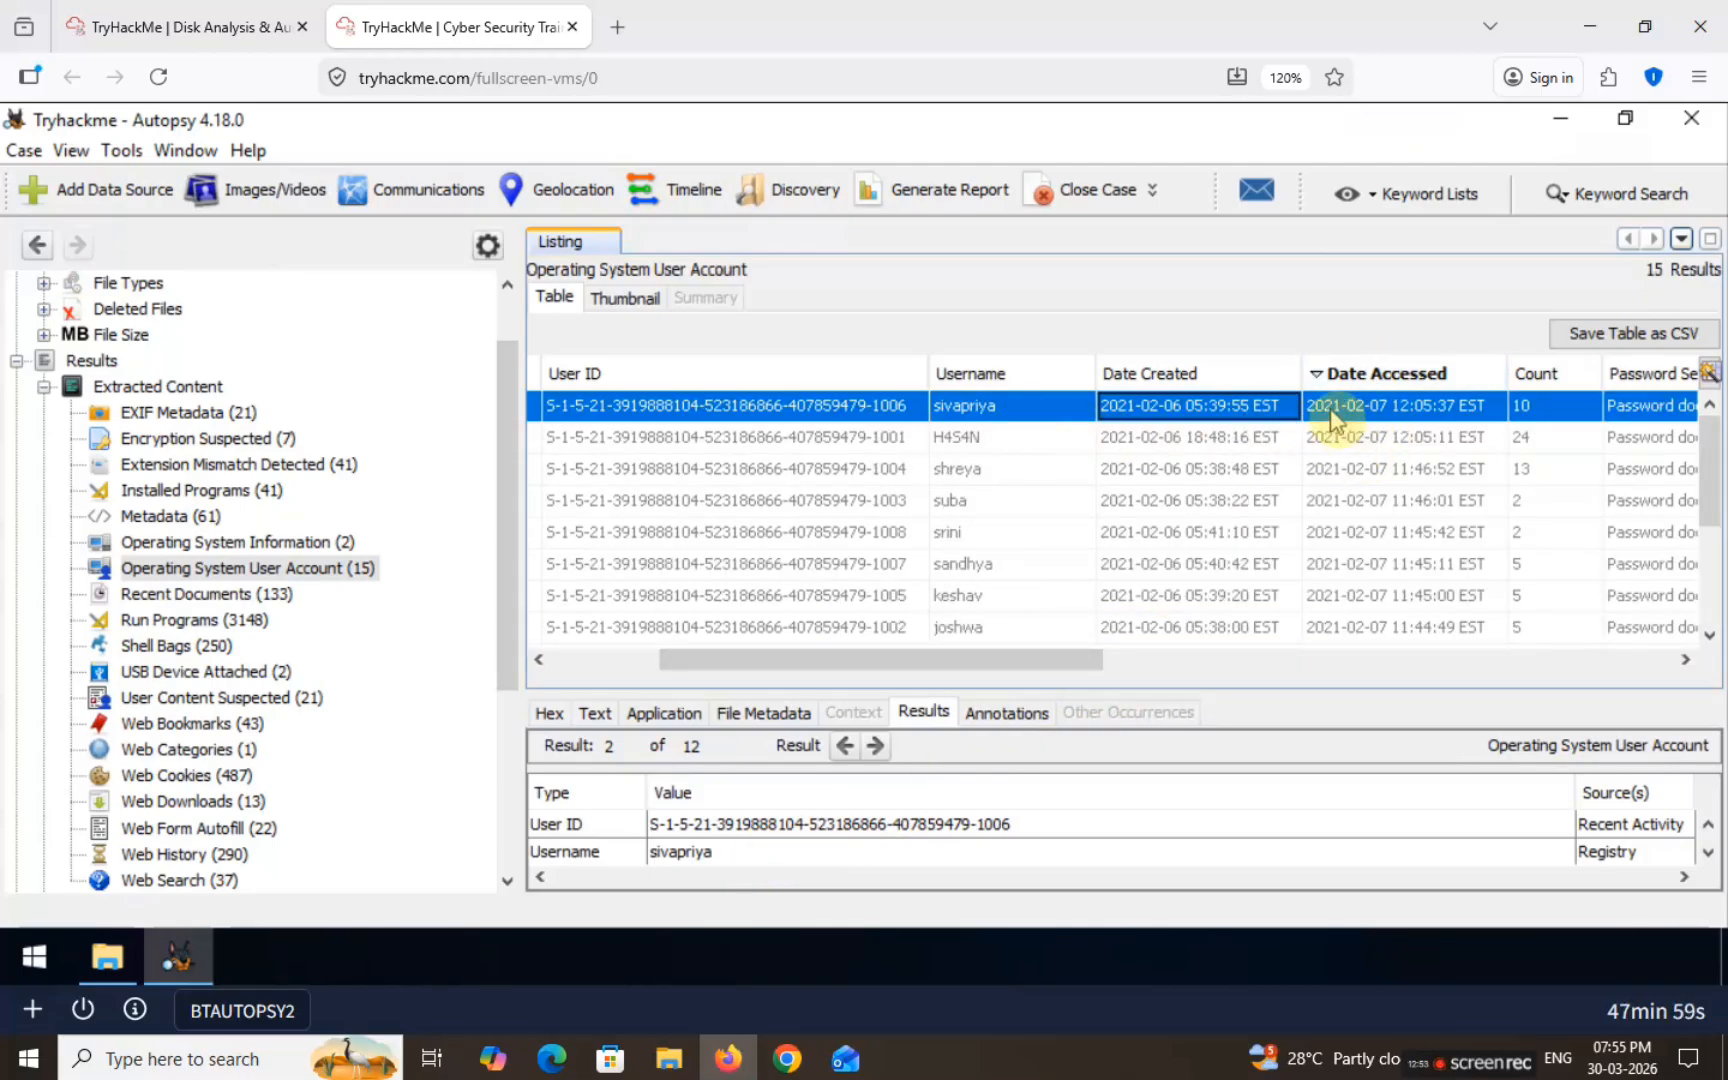
{"action": "left_click", "coordinate": [1028, 410]}
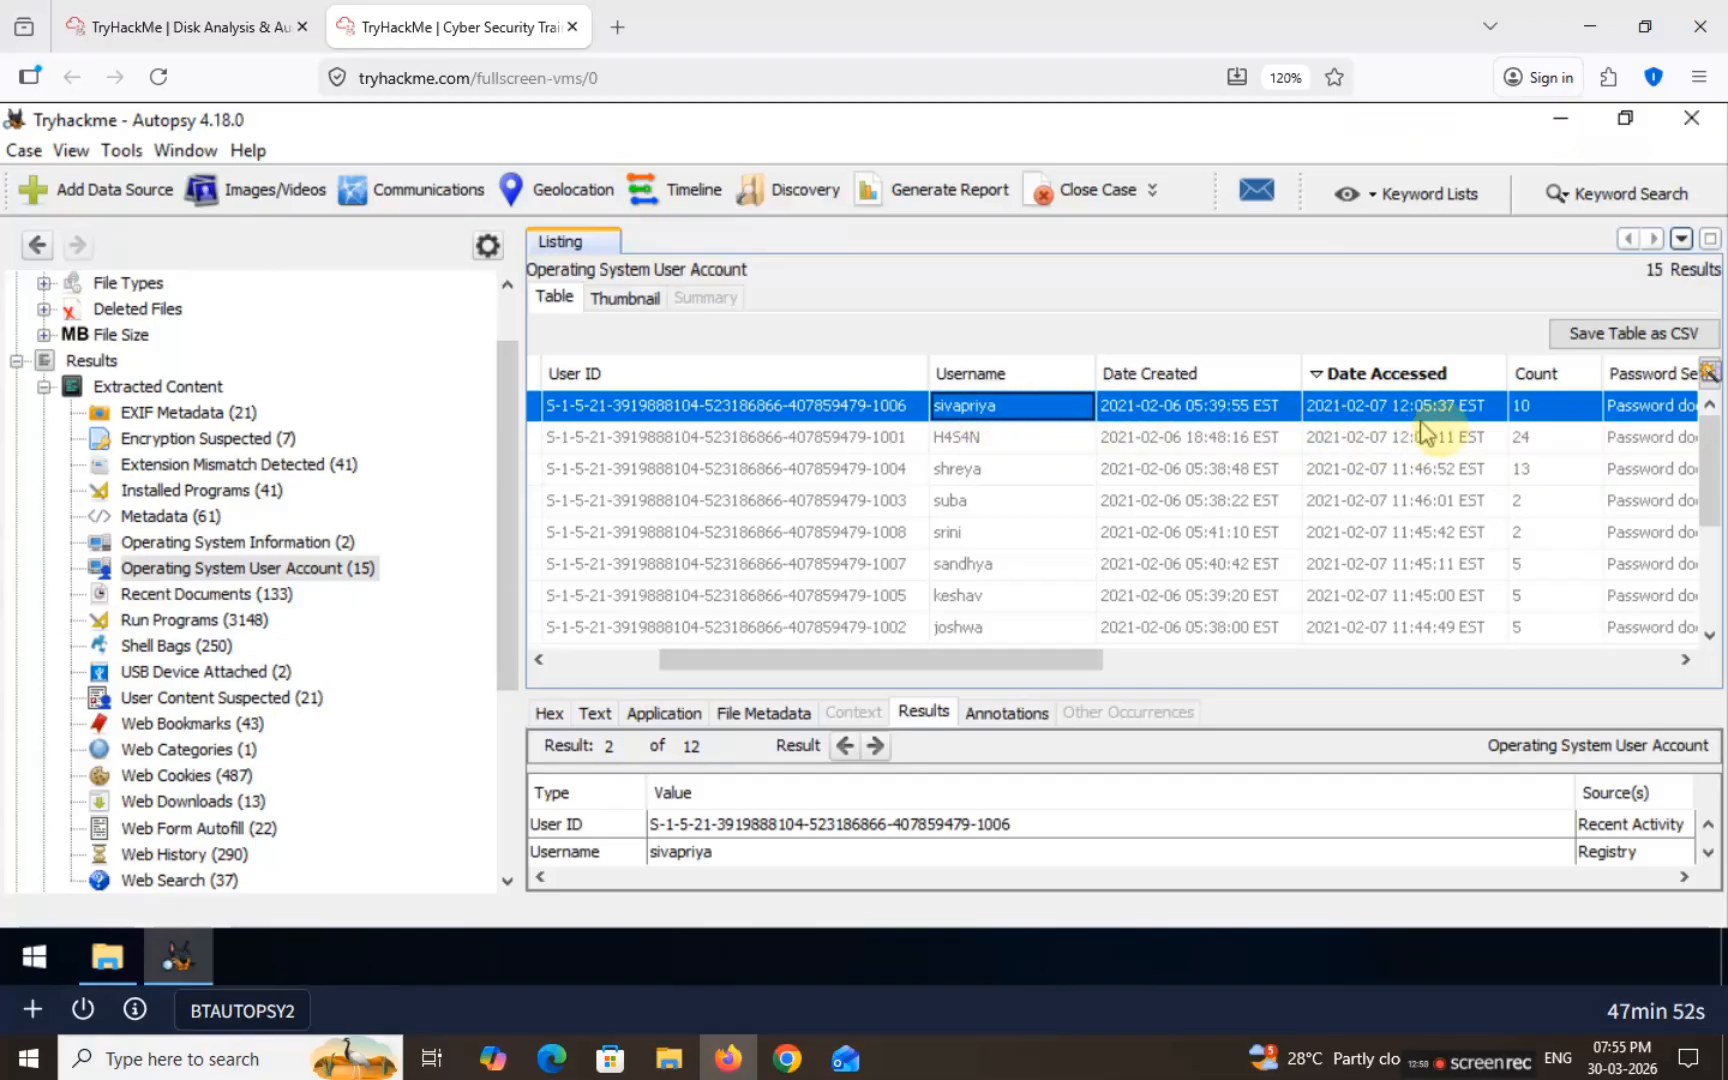
{"action": "left_click", "coordinate": [718, 852]}
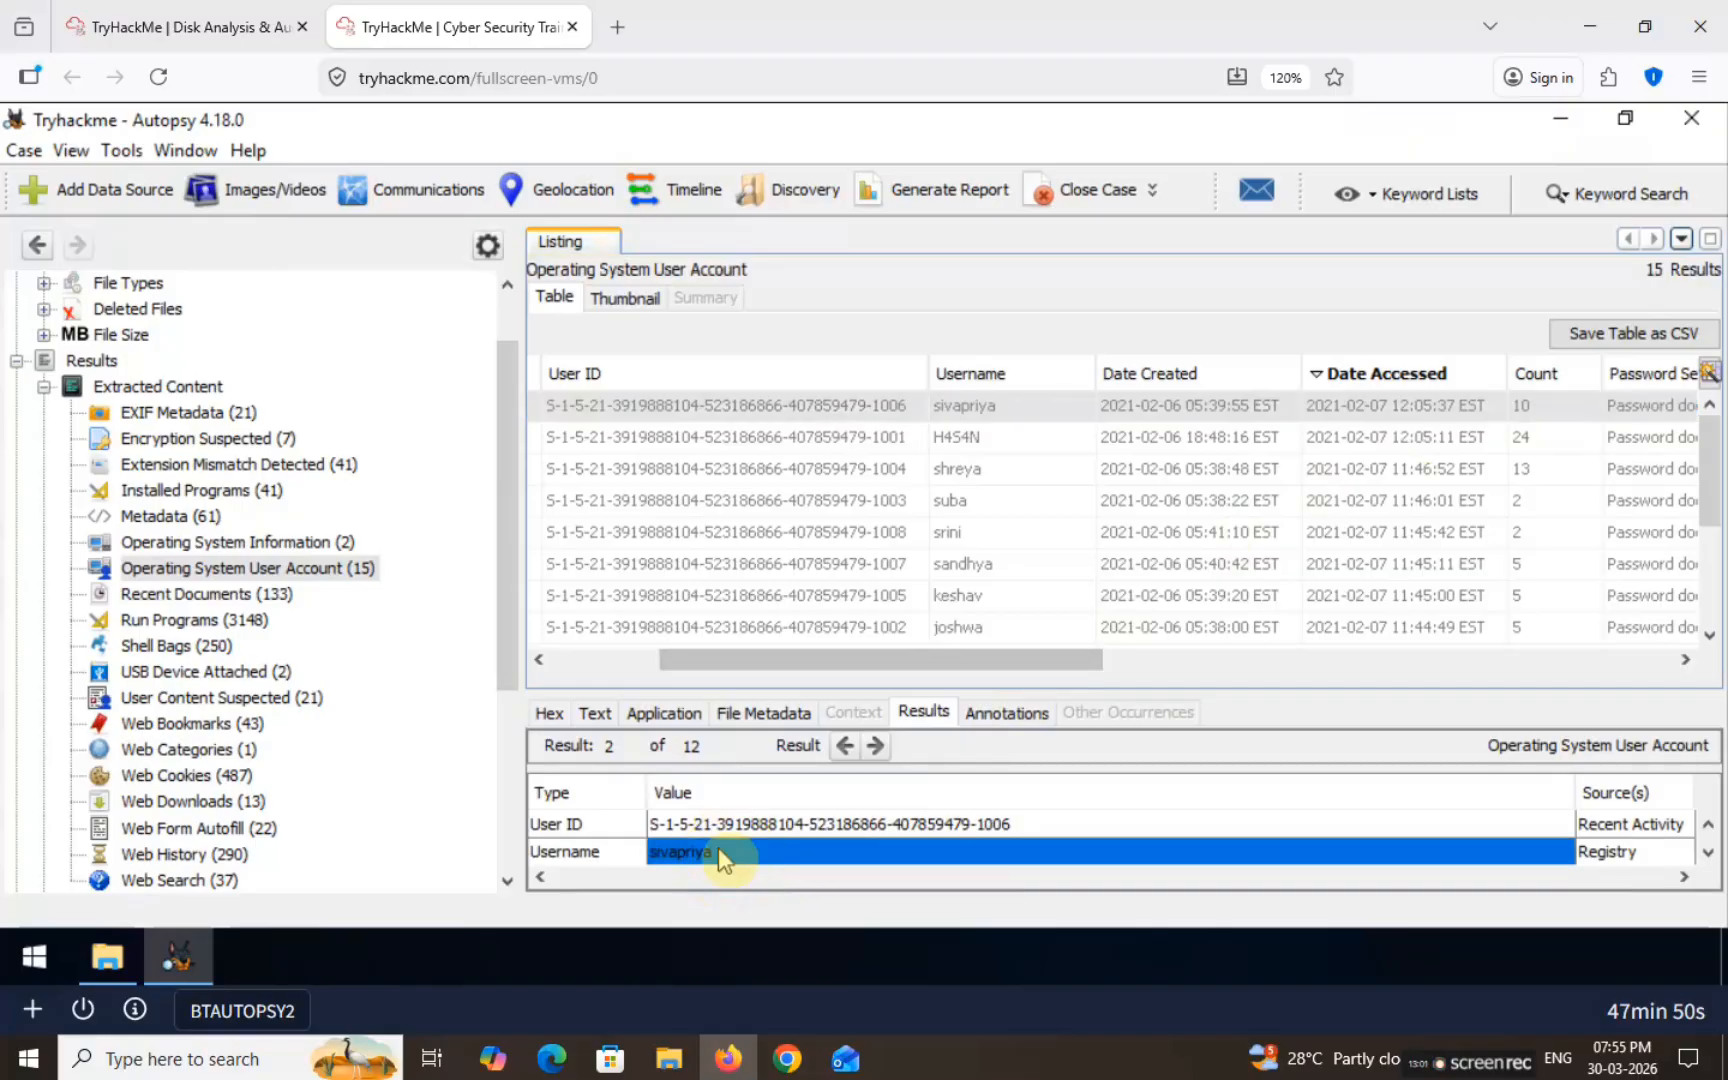
{"action": "left_click", "coordinate": [180, 27]}
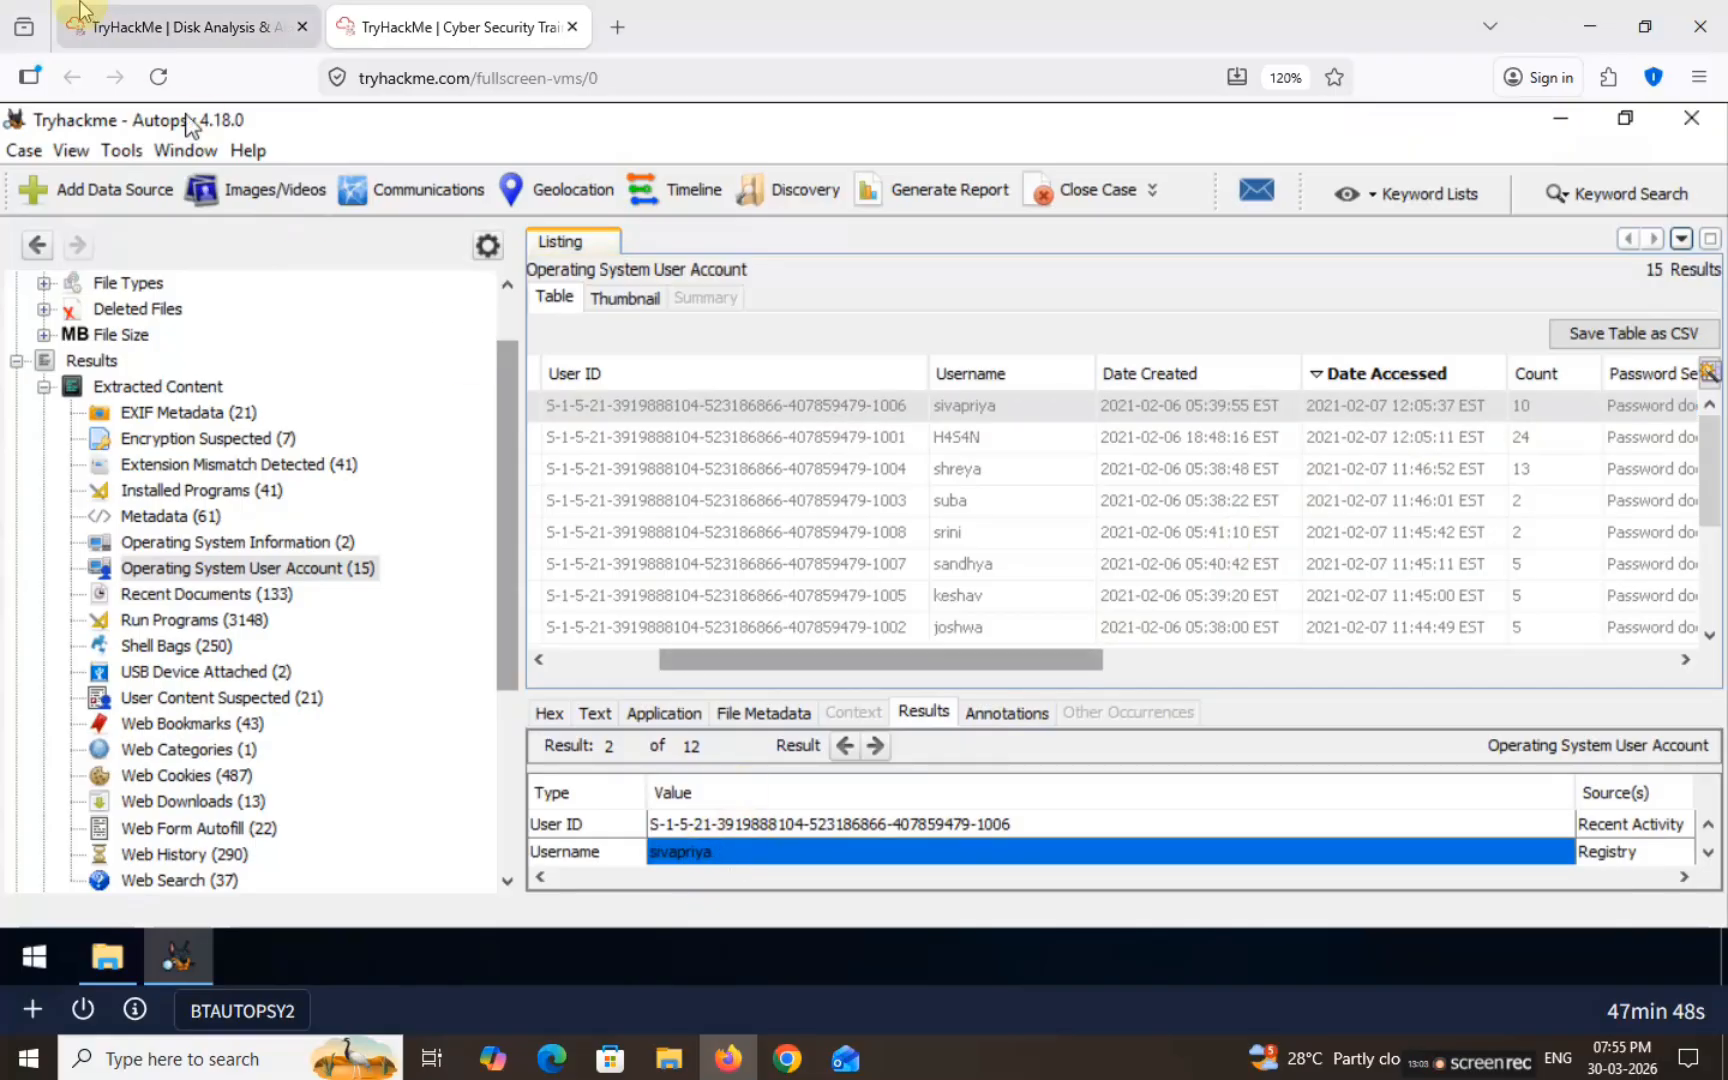
{"action": "left_click", "coordinate": [388, 551]}
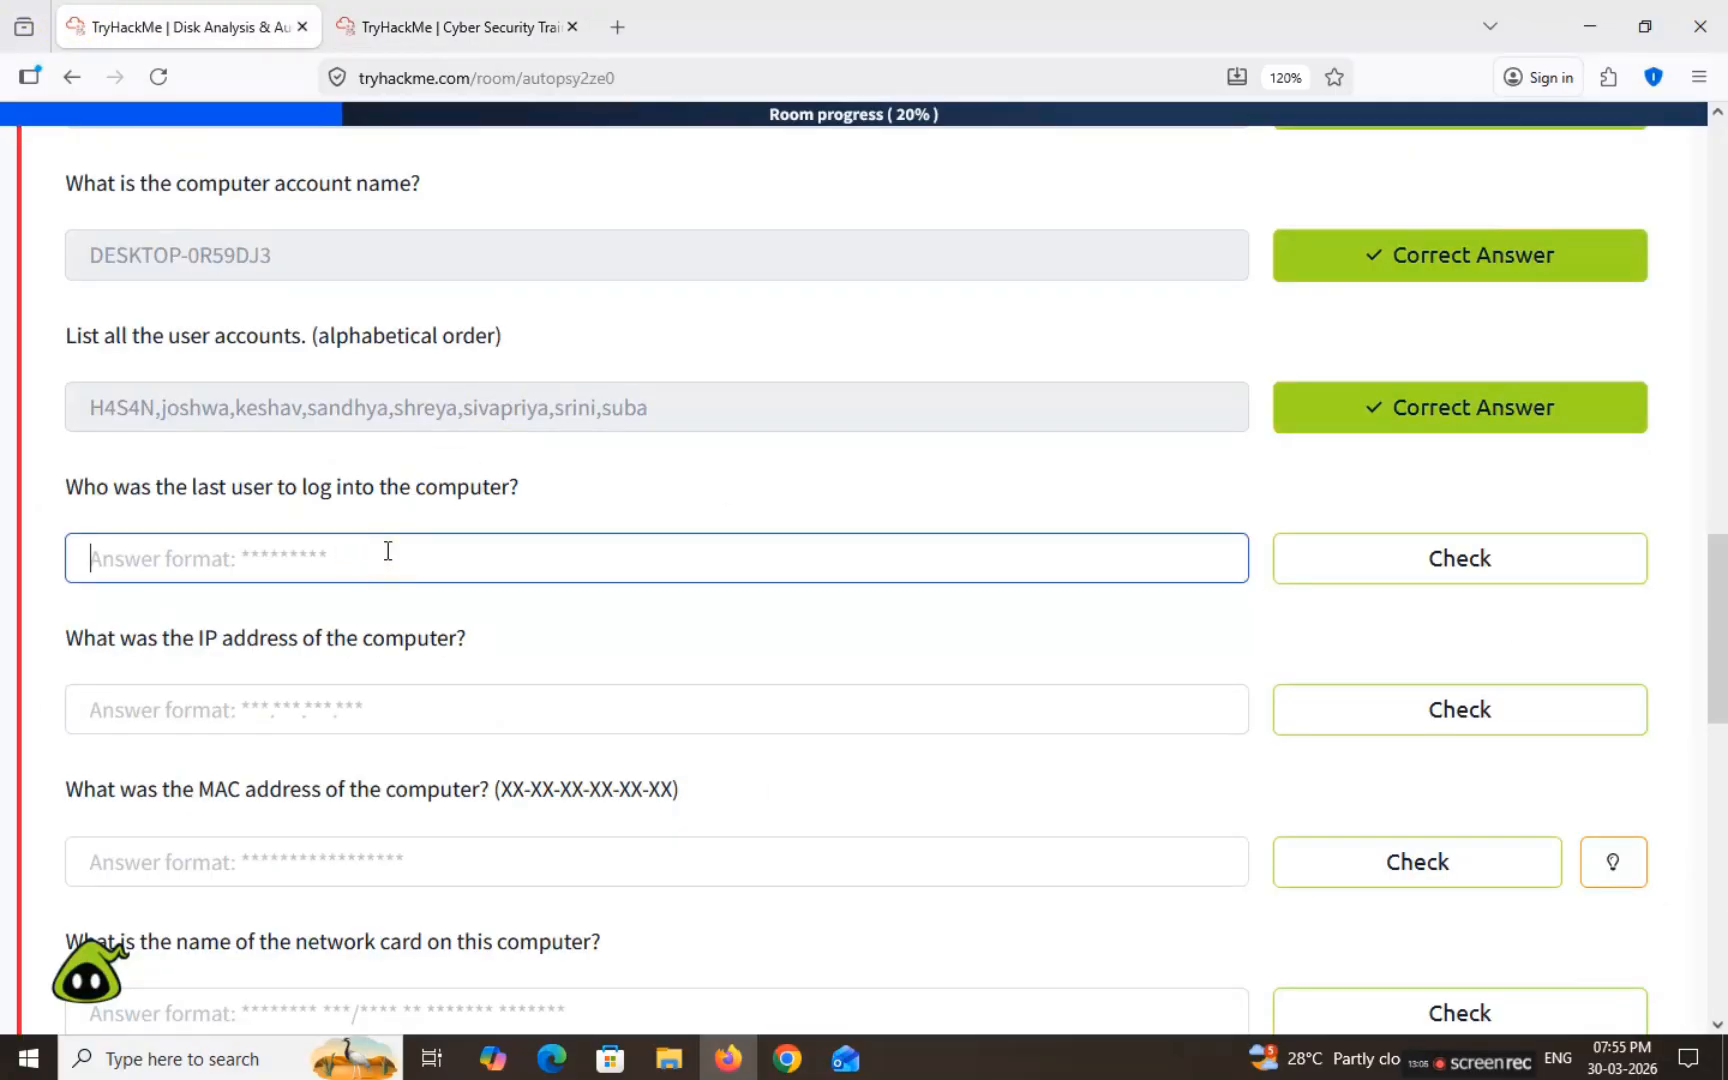
Step: Submit sivapriya as the last user to log in, then read the IP address question
{"action": "key", "text": "ctrl+v"}
{"action": "left_click", "coordinate": [1458, 558]}
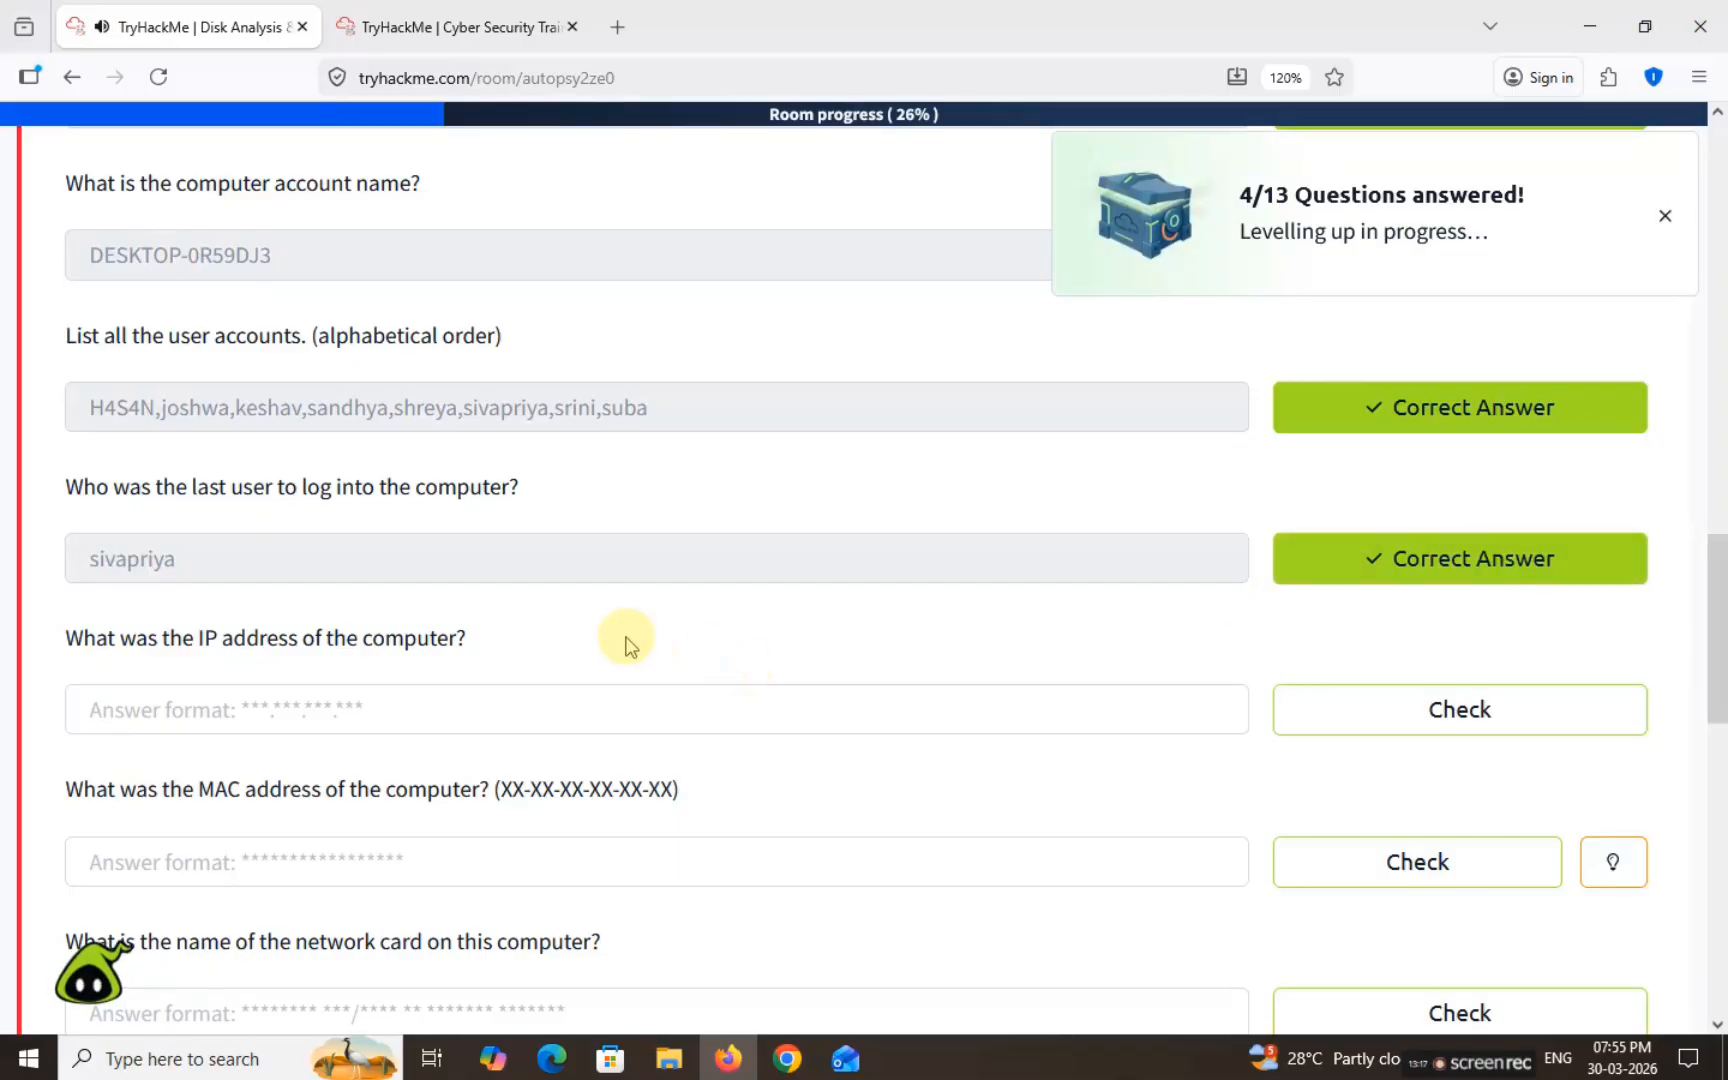
{"action": "left_click_drag", "start_coordinate": [72, 640], "coordinate": [505, 652]}
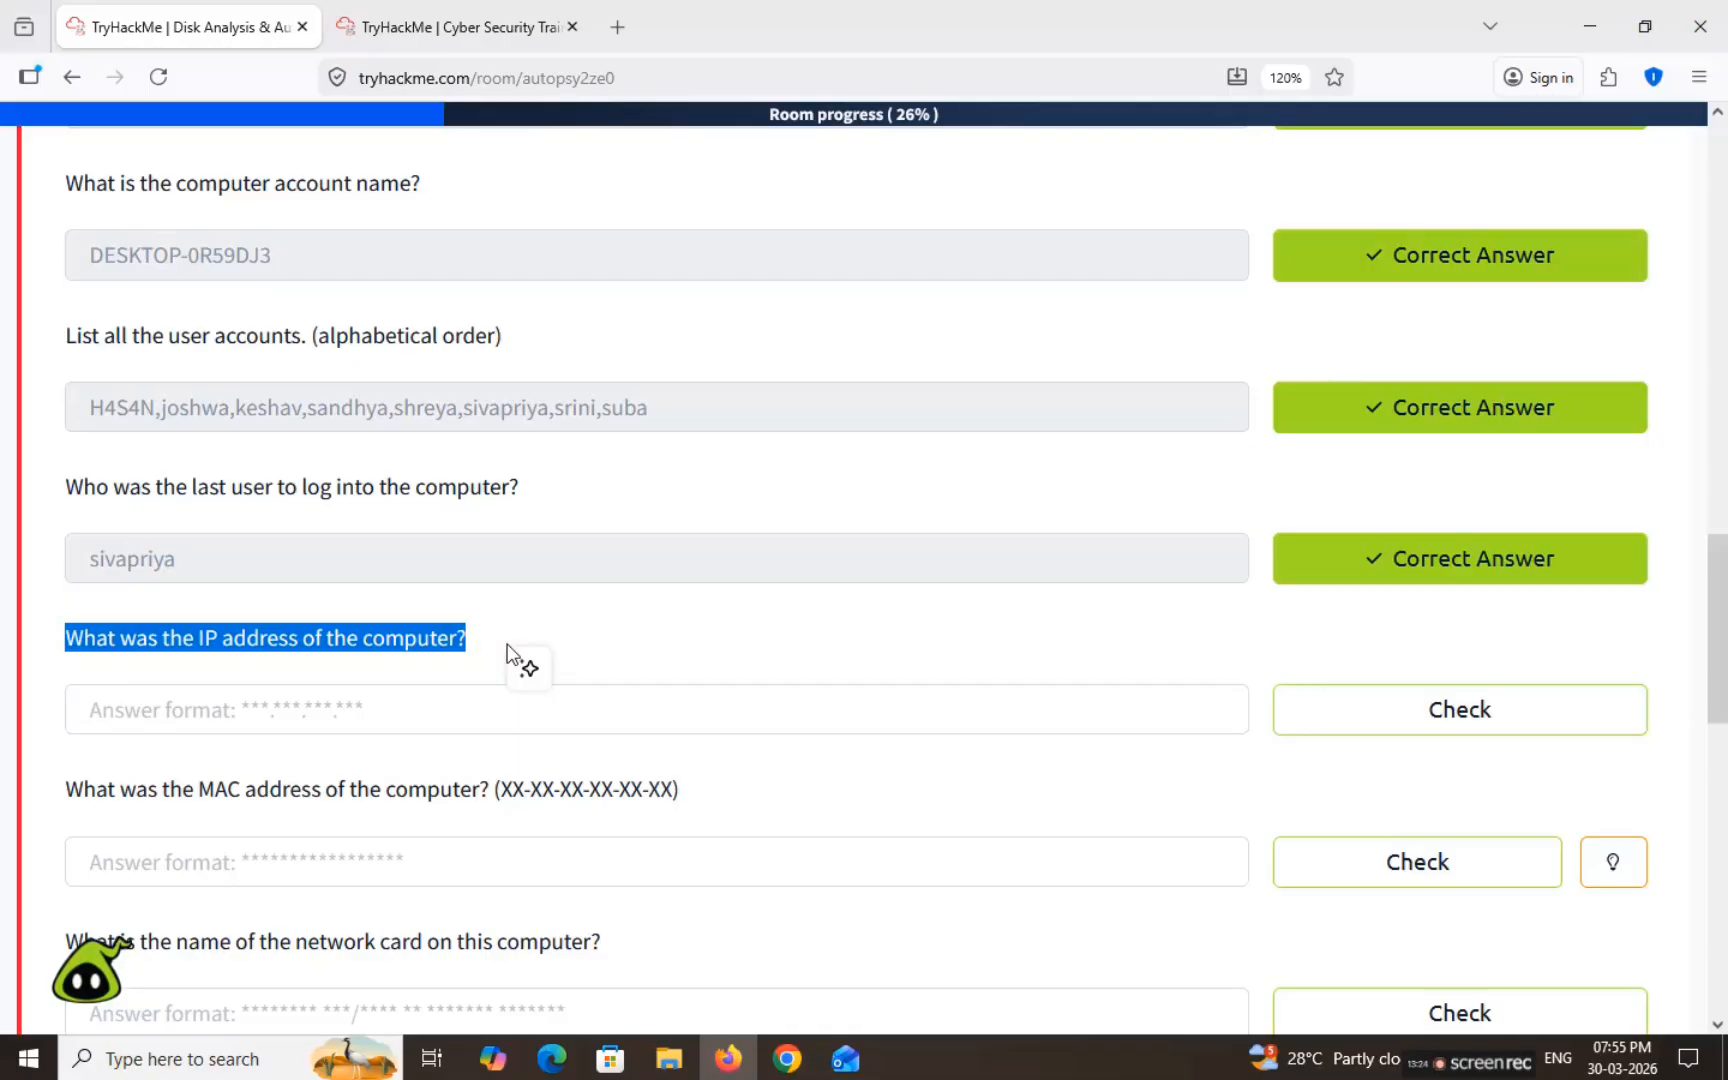
{"action": "left_click", "coordinate": [440, 26]}
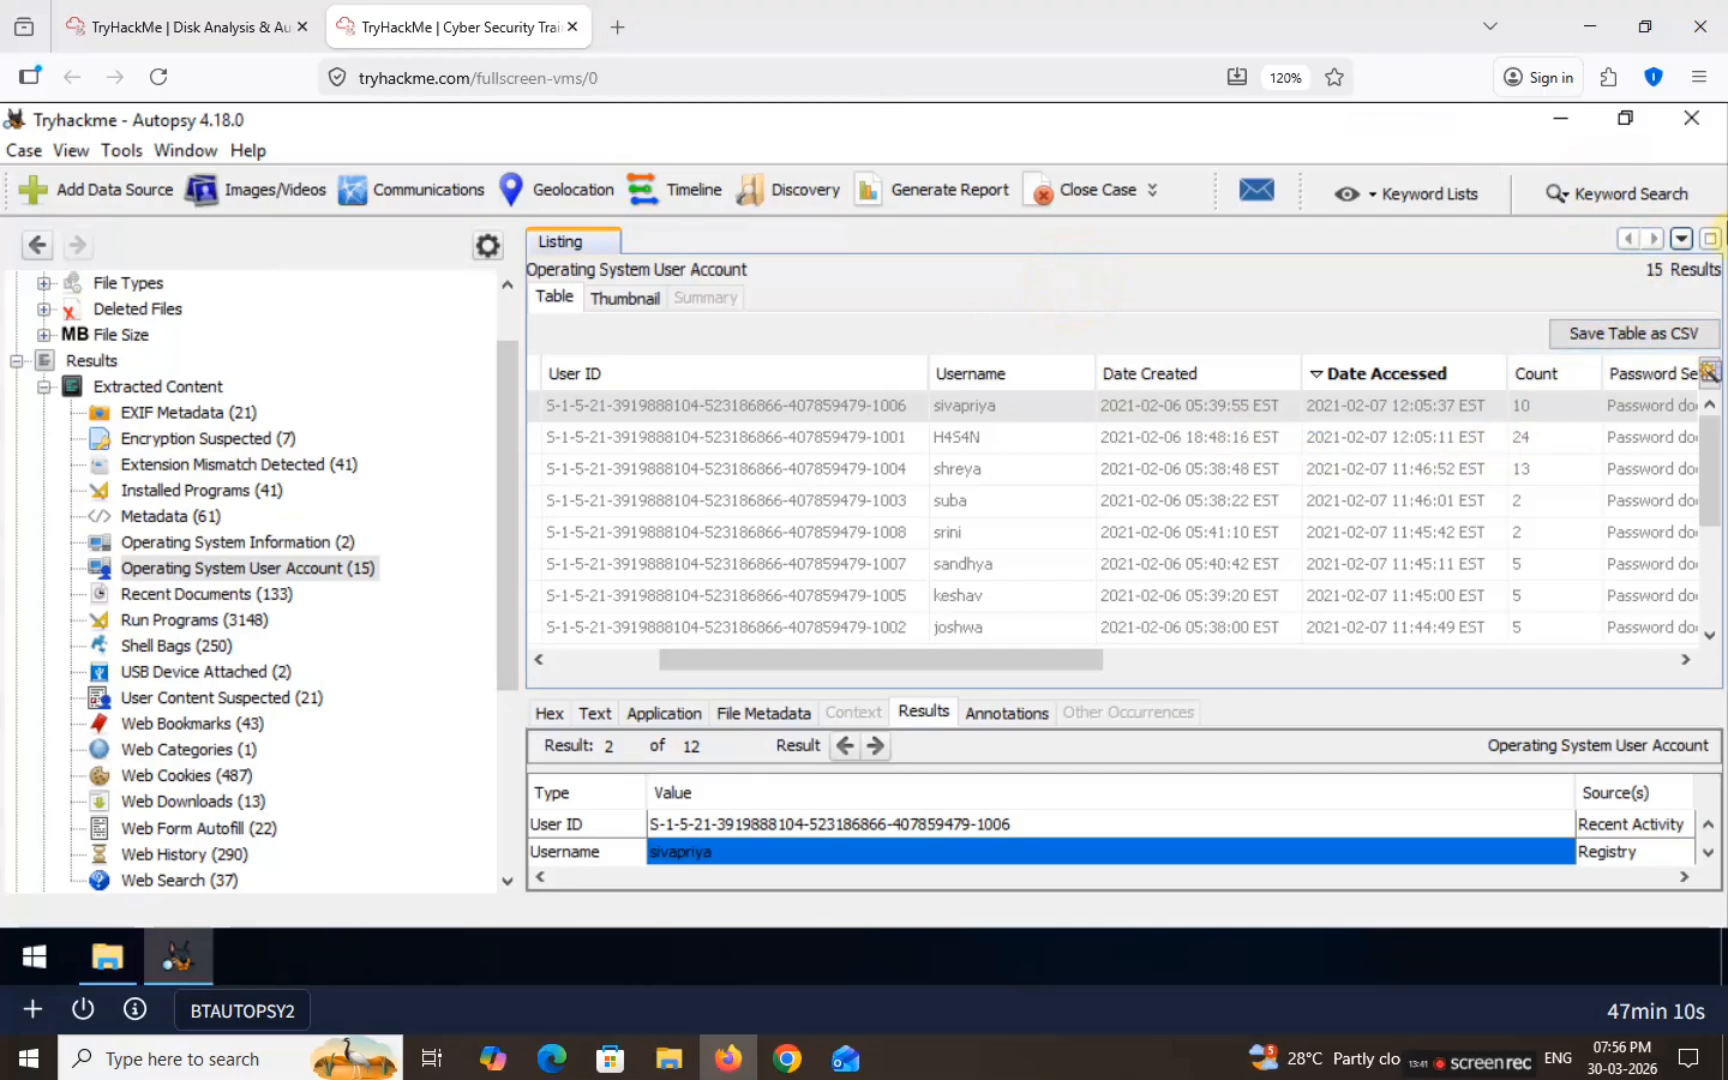
Step: Run a LANIP keyword search and copy 192.168.130.216 from irunin.ini's indexed text
{"action": "left_click", "coordinate": [1612, 194]}
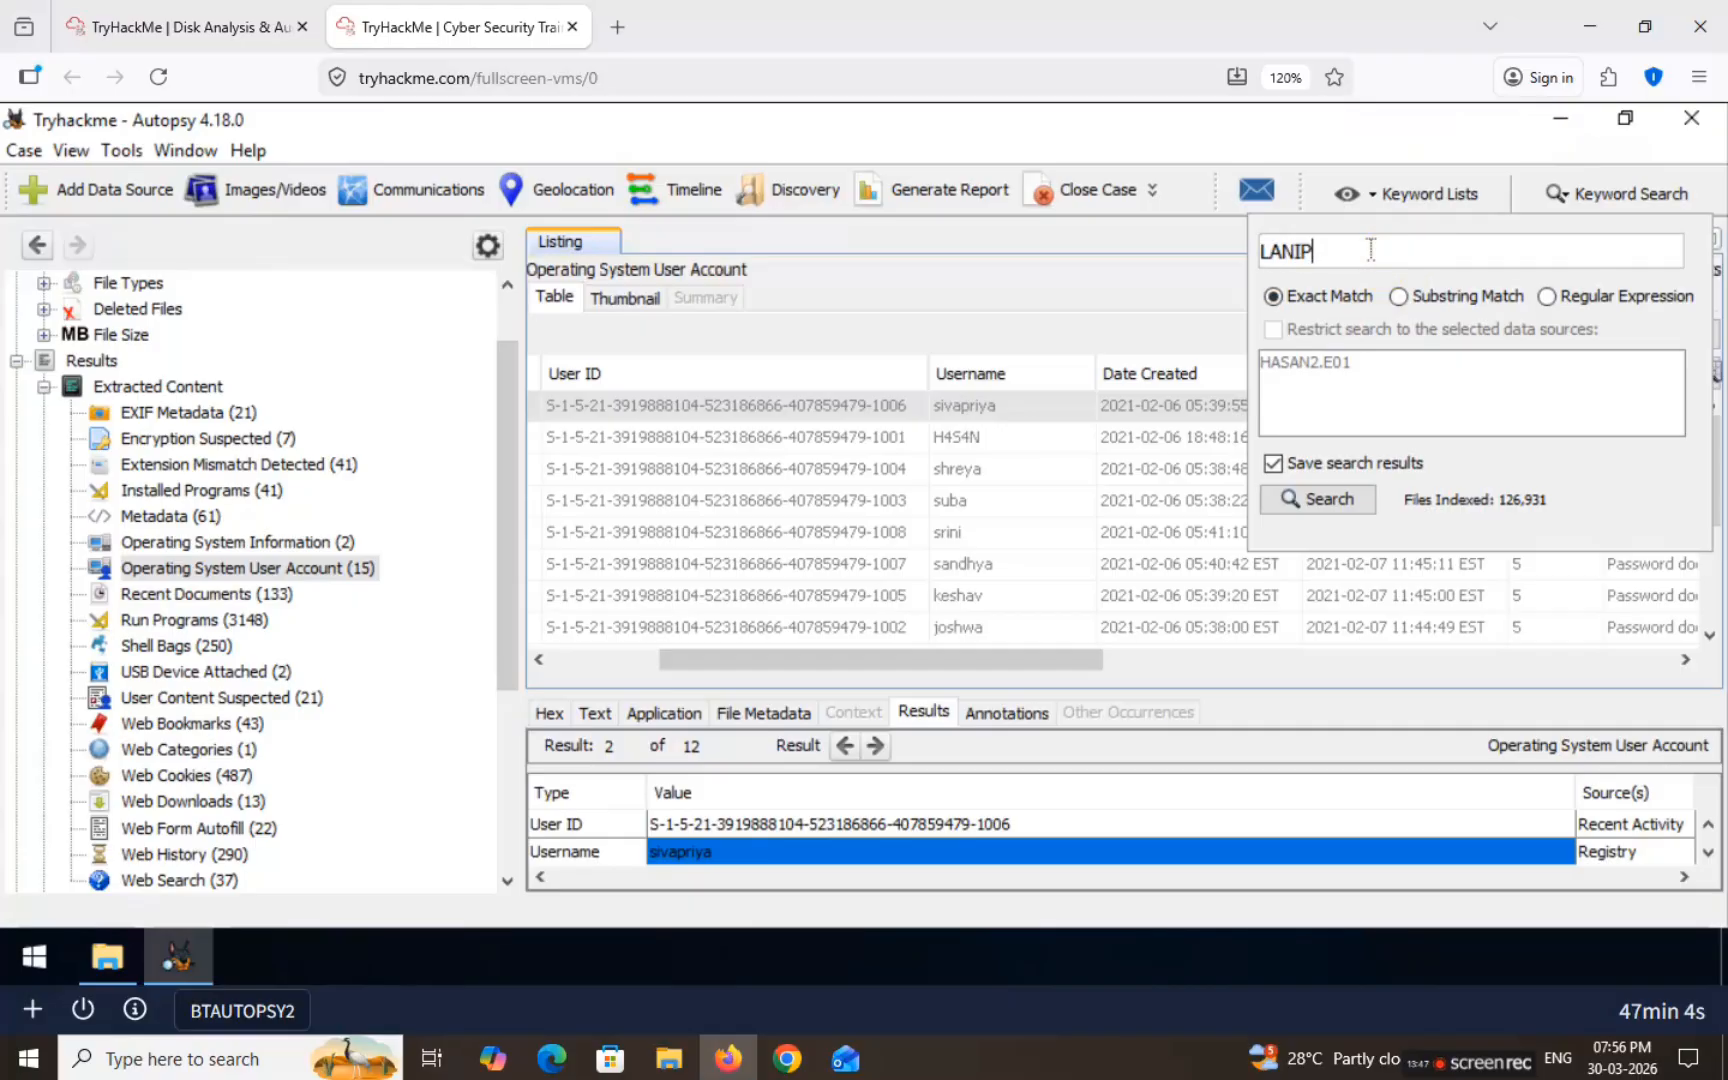
{"action": "key", "text": "Return"}
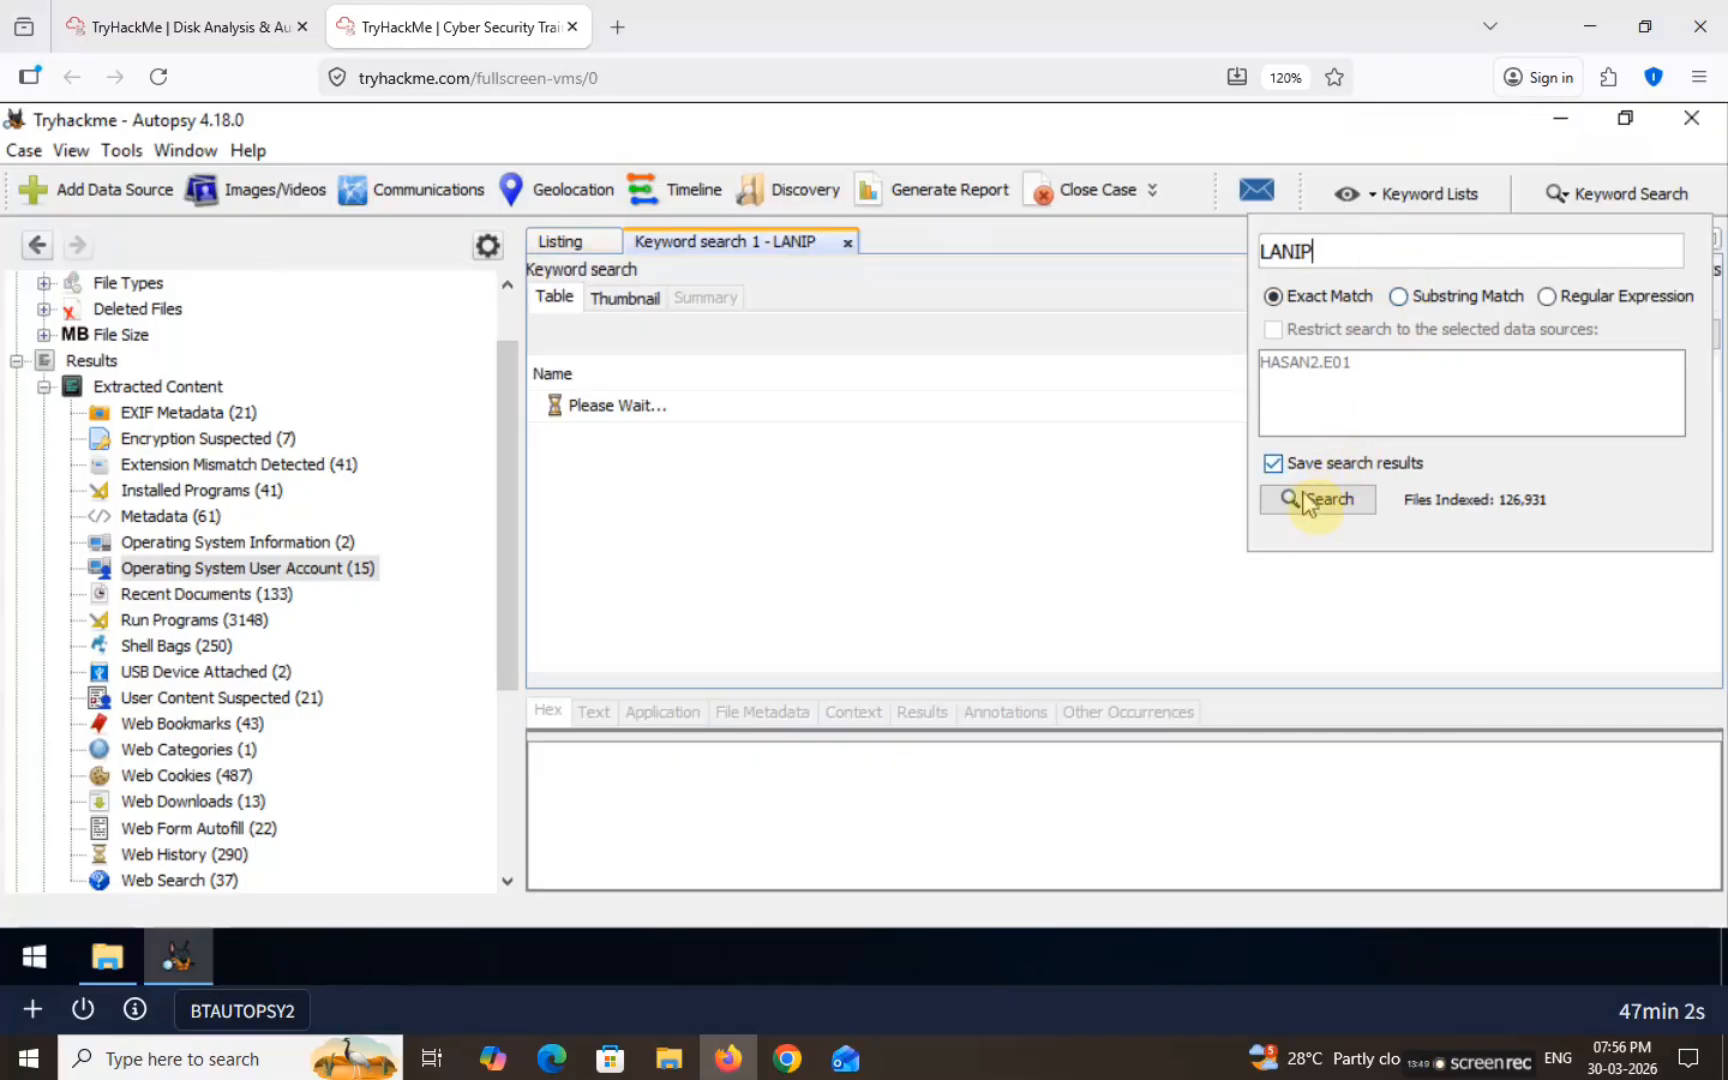
{"action": "left_click", "coordinate": [1304, 500]}
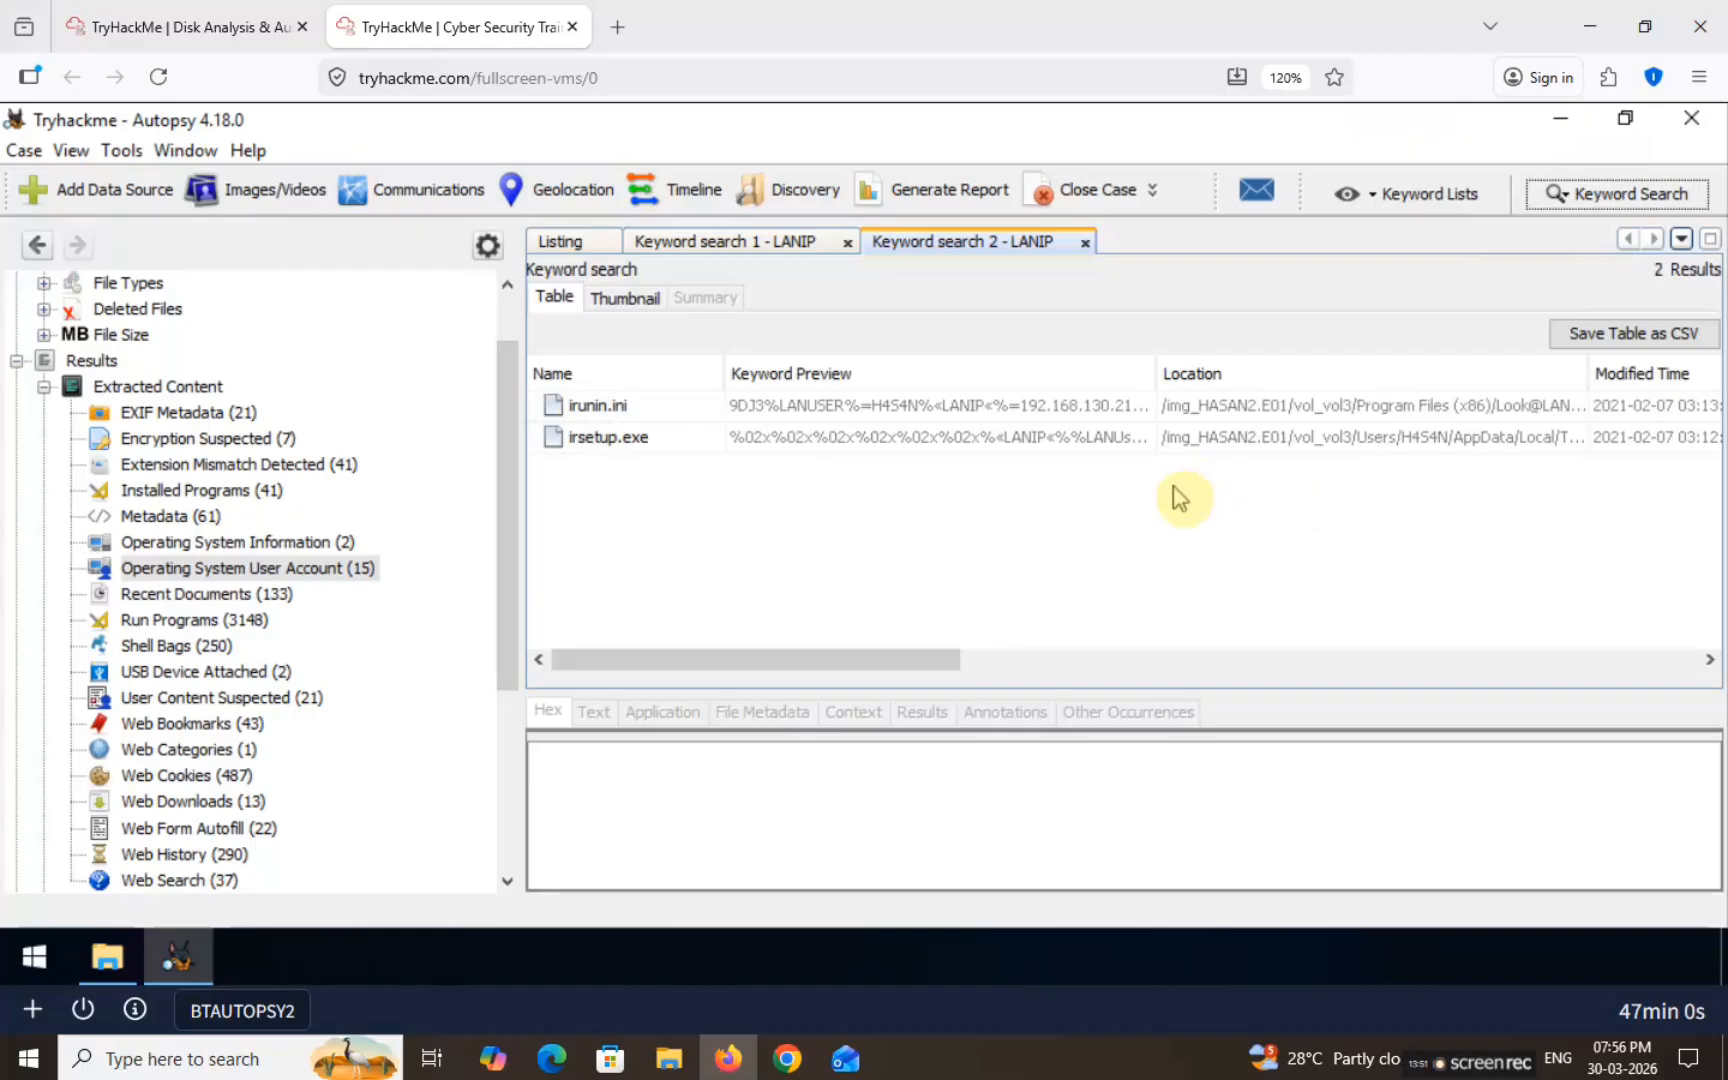
{"action": "left_click", "coordinate": [588, 404]}
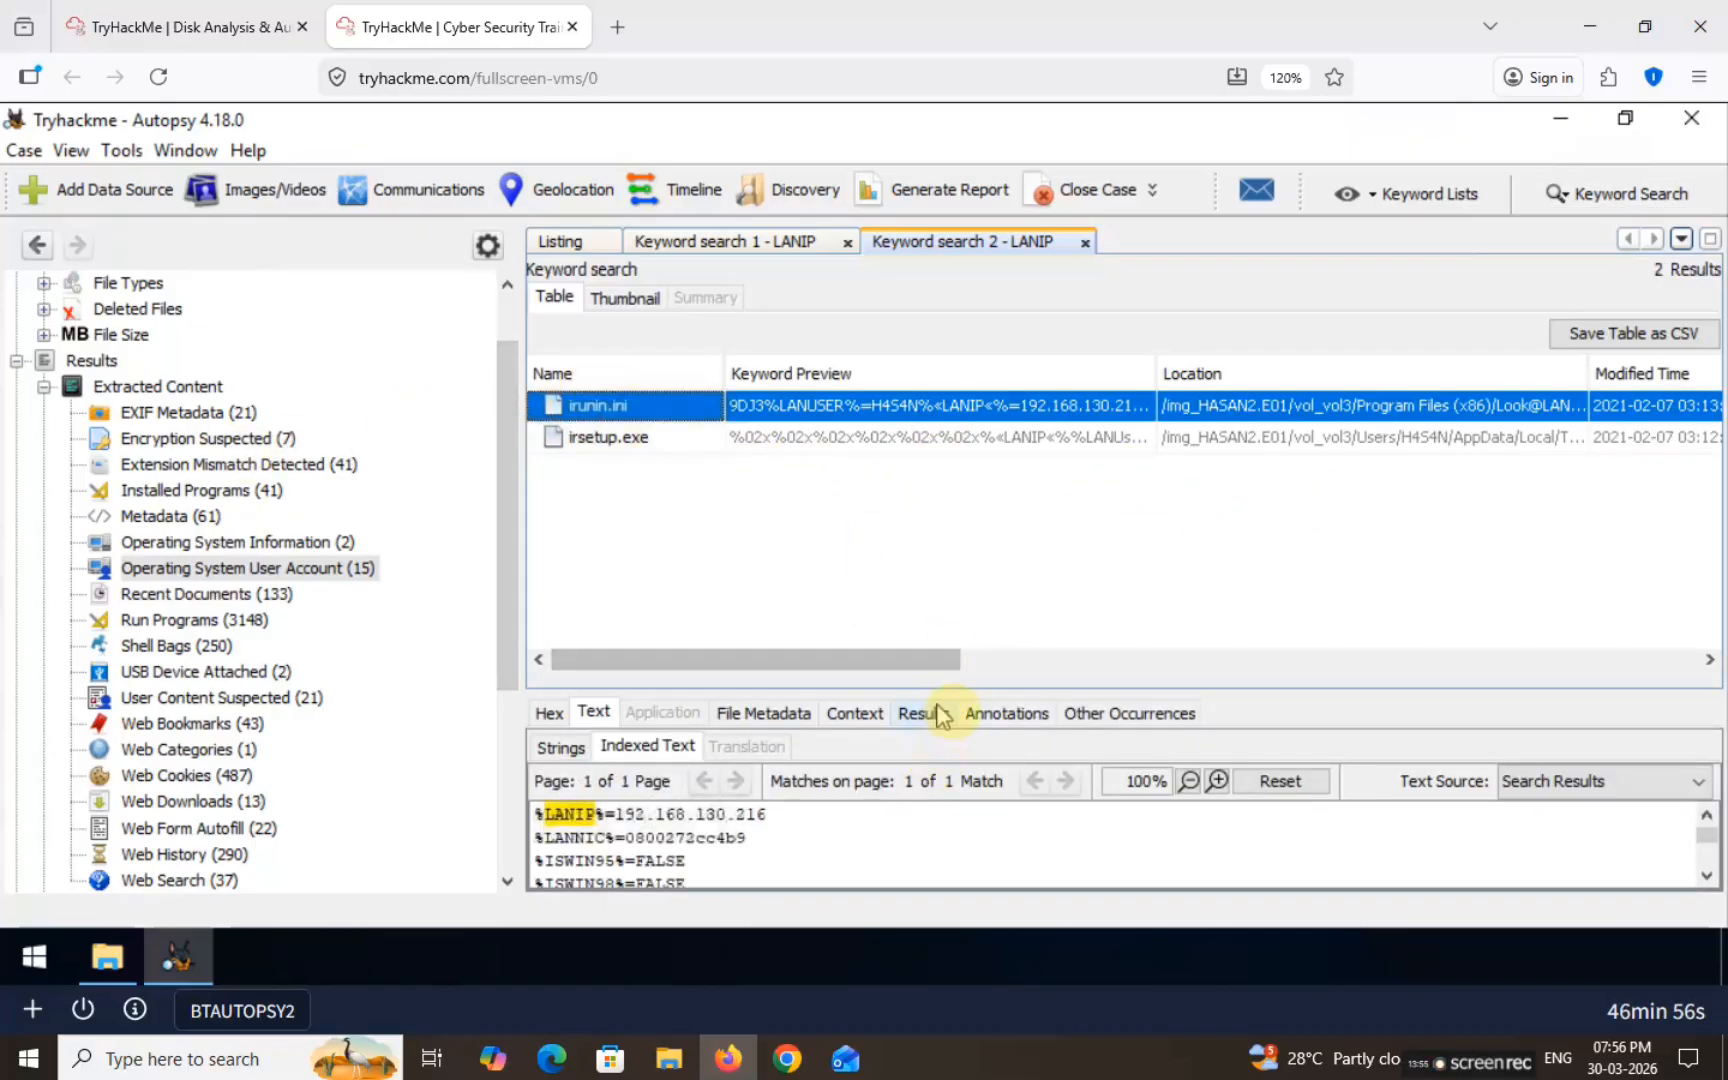
{"action": "left_click_drag", "start_coordinate": [948, 688], "coordinate": [934, 522]}
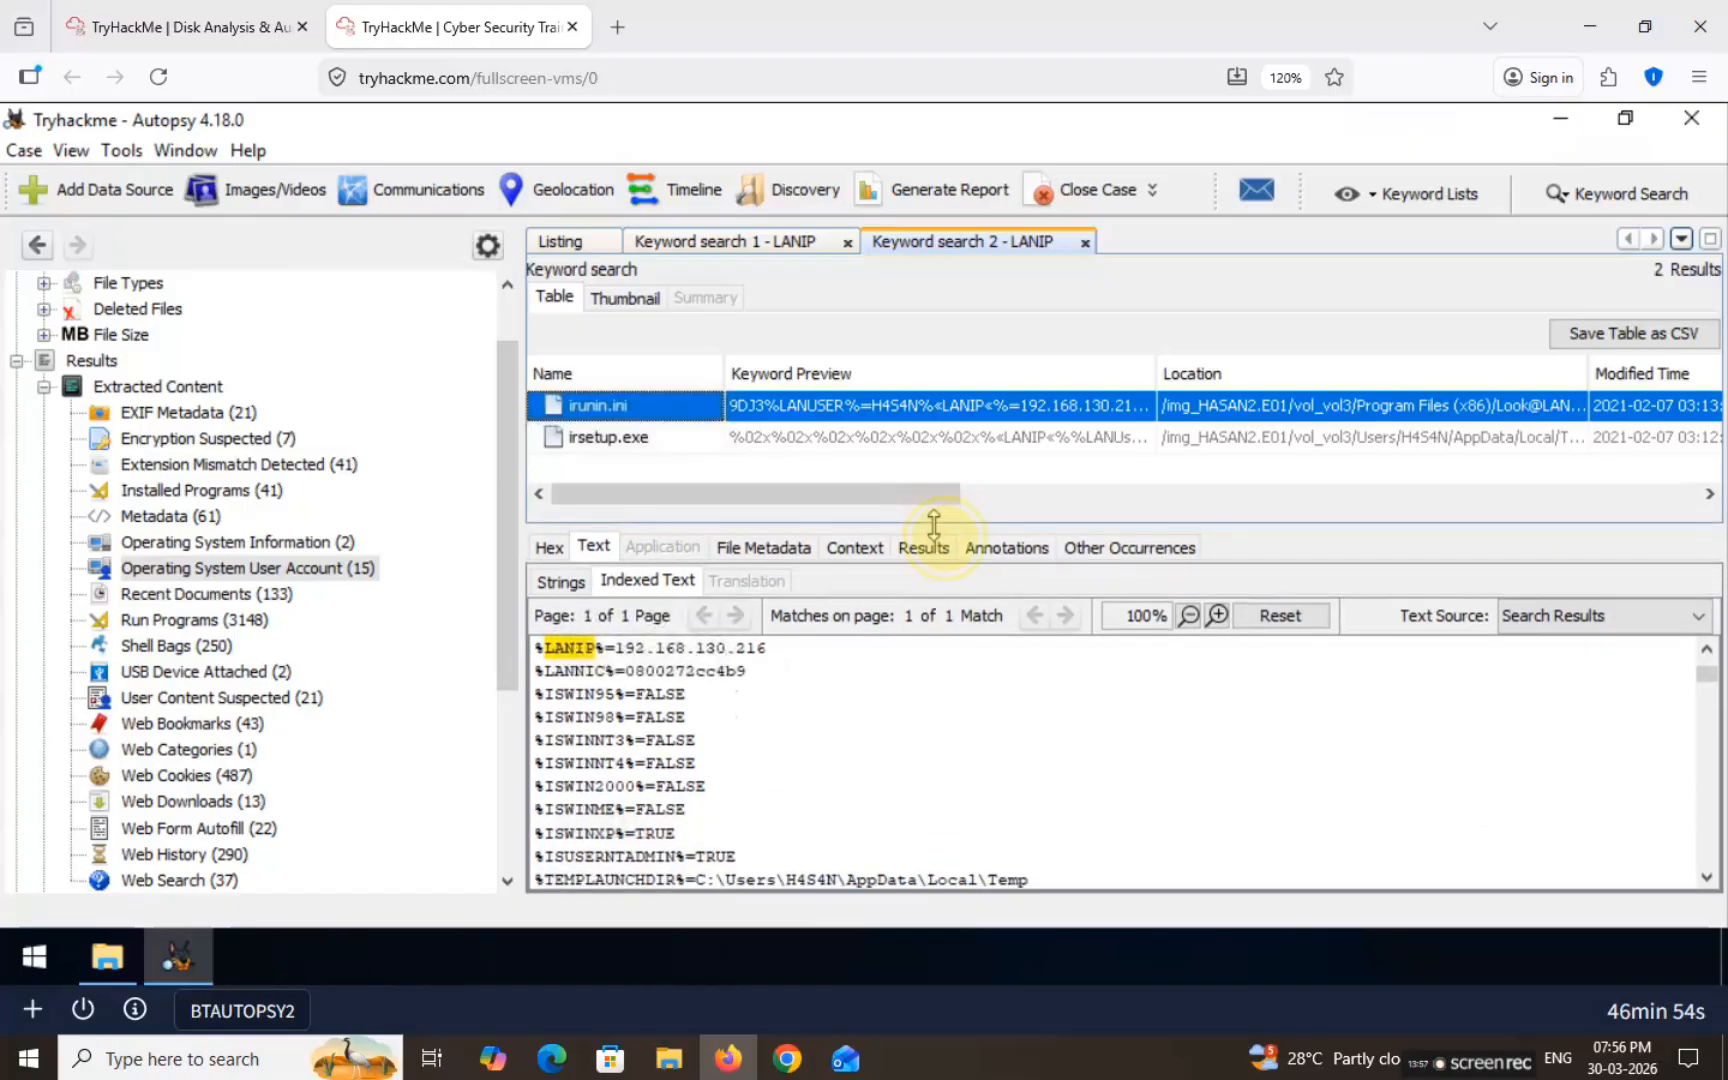
{"action": "left_click_drag", "start_coordinate": [614, 648], "coordinate": [797, 652]}
{"action": "key", "text": "ctrl+c"}
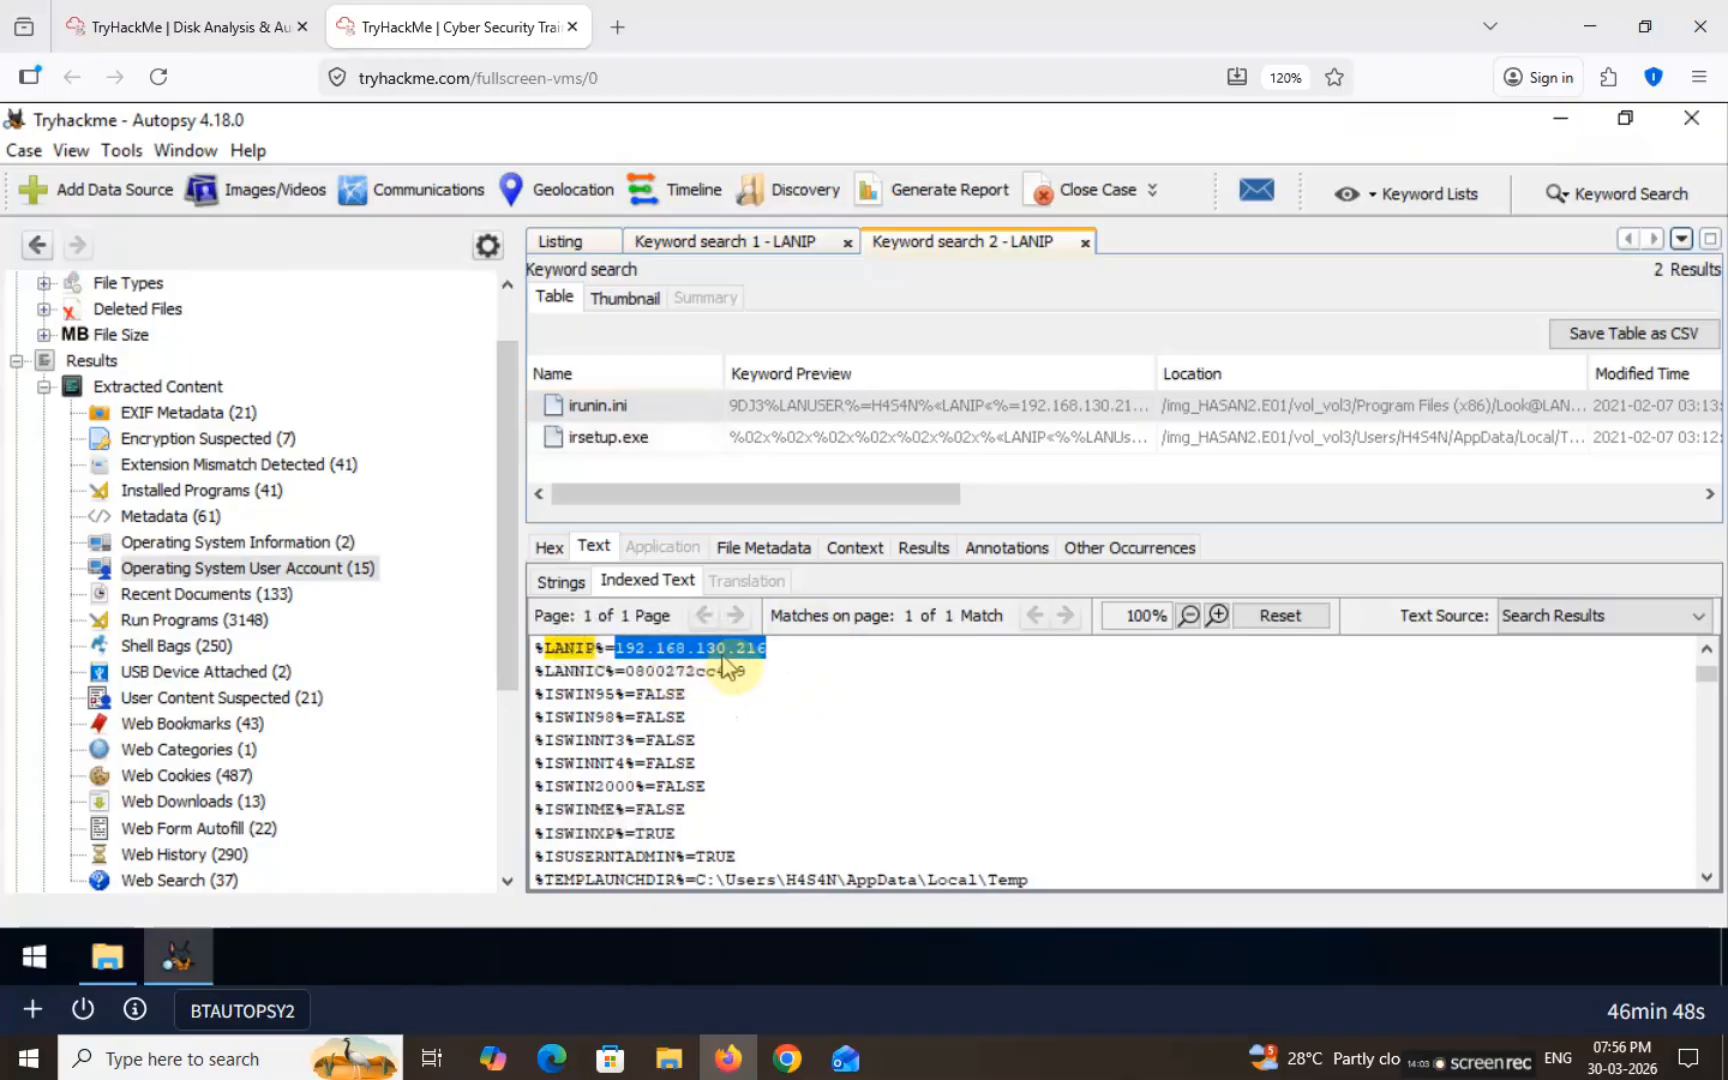
{"action": "left_click", "coordinate": [200, 27]}
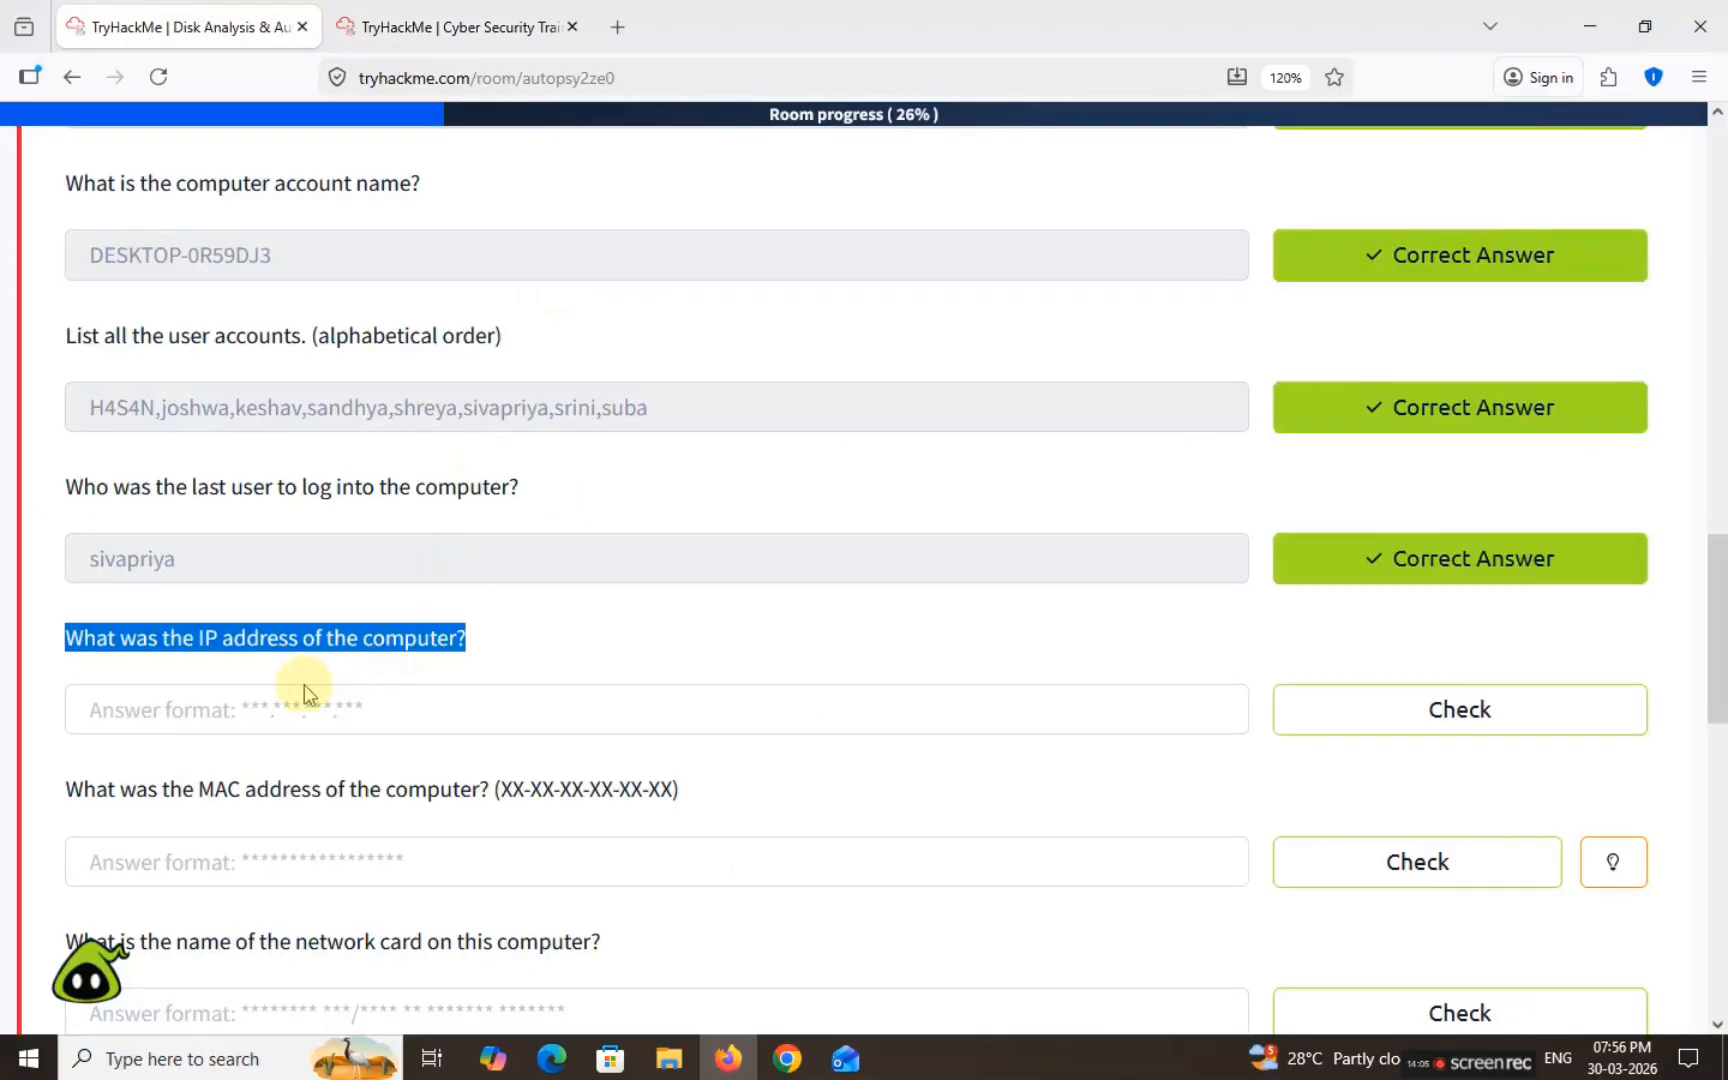
Step: Submit 192.168.130.216 as the computer's IP address
{"action": "left_click", "coordinate": [323, 712]}
{"action": "key", "text": "ctrl+v"}
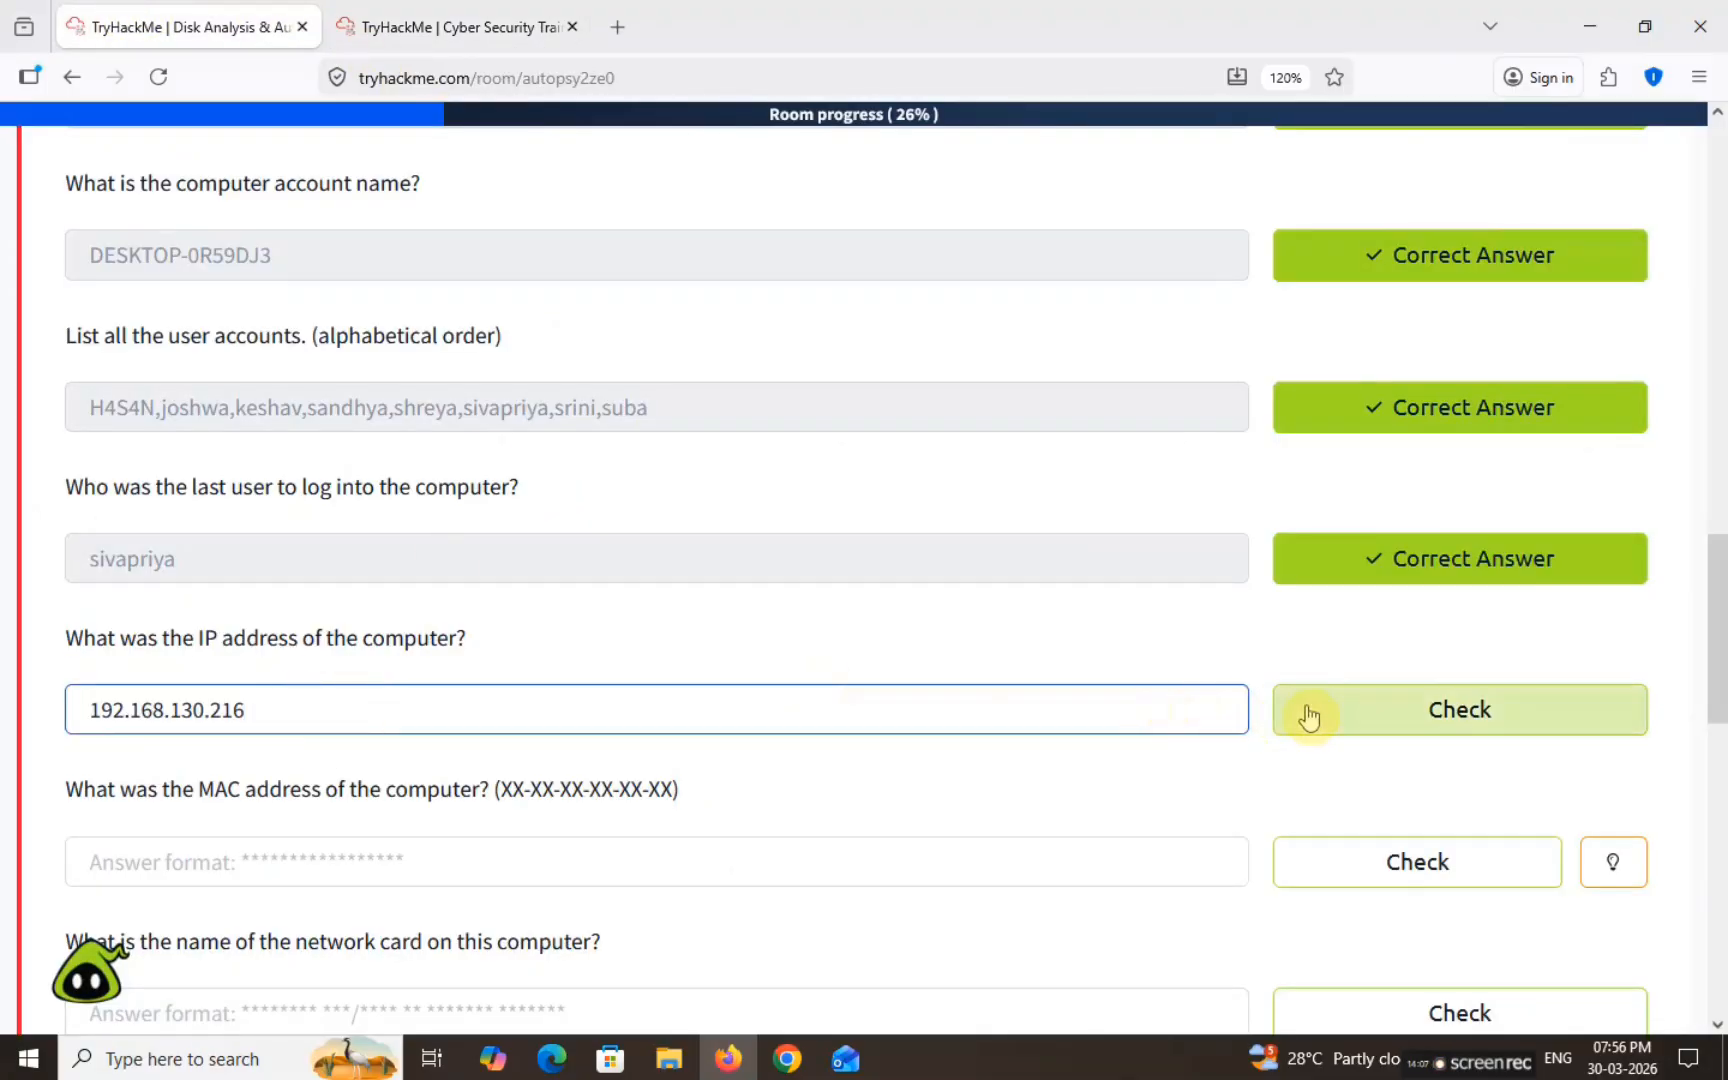
{"action": "left_click", "coordinate": [1304, 710]}
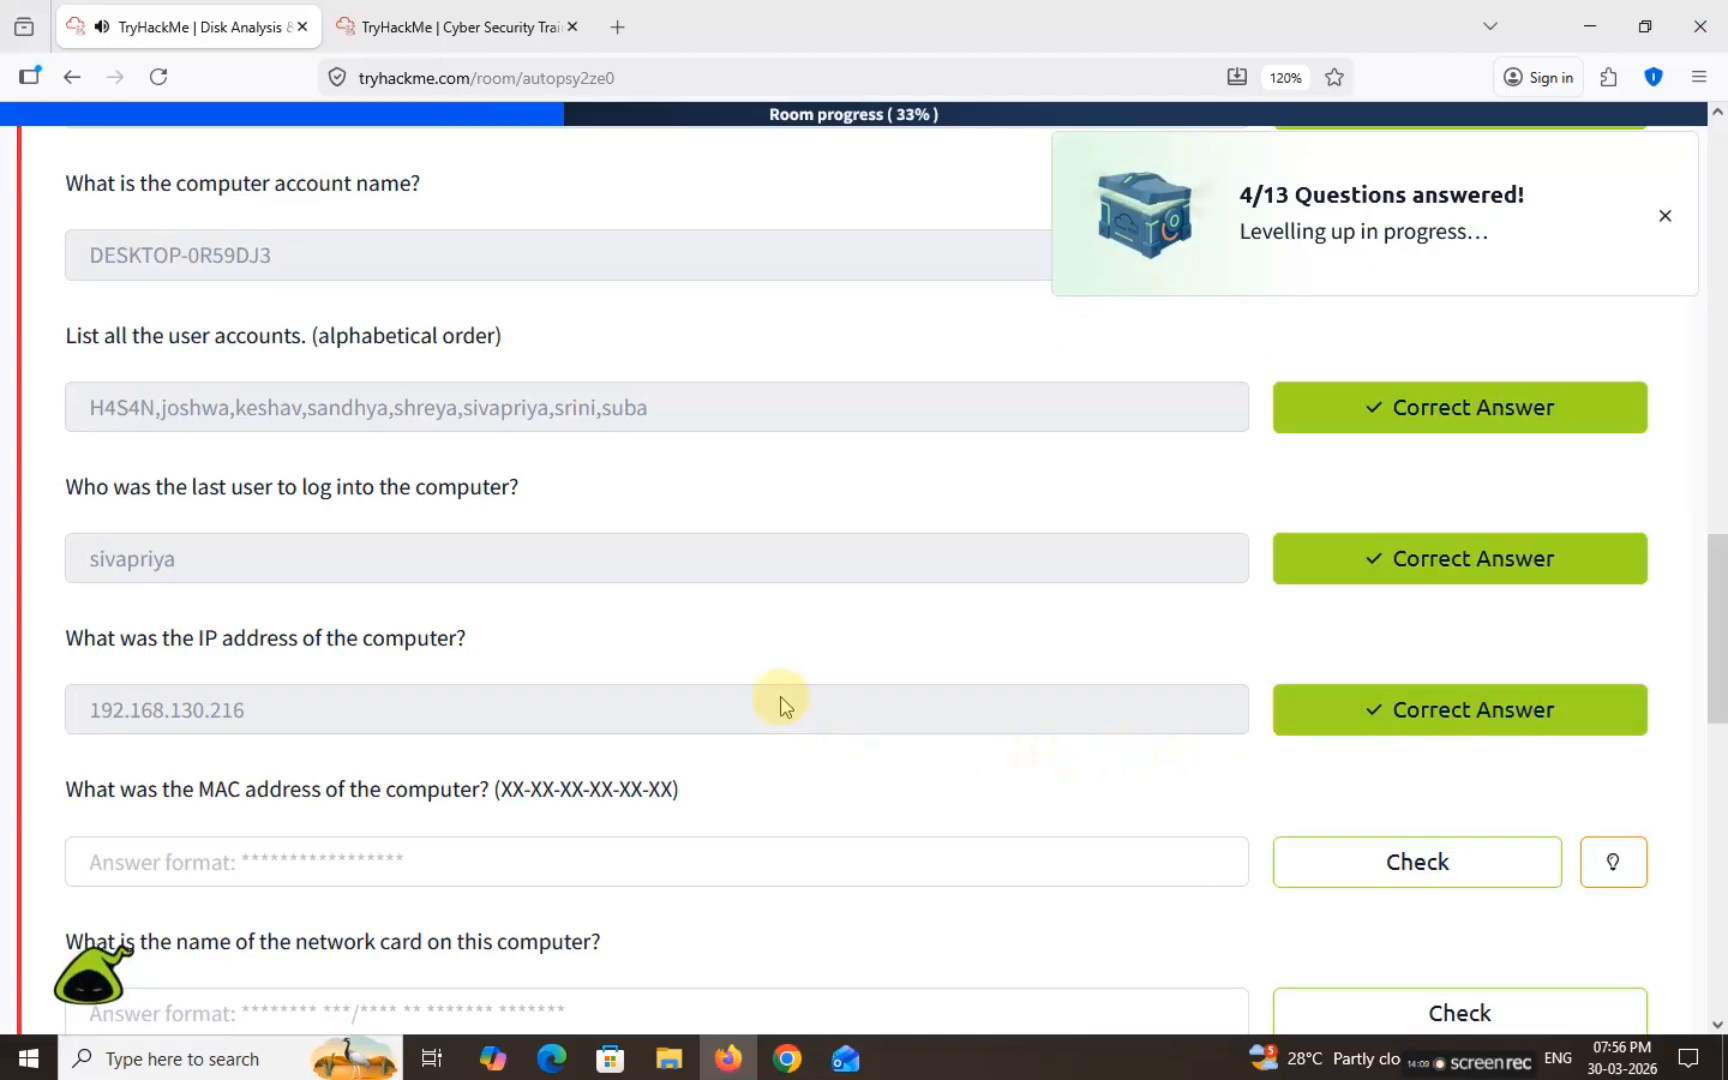
Step: Find the MAC address question and select the LANNIC value 0800272cc4b9 in irunin.ini
{"action": "scroll", "coordinate": [596, 683], "scroll_direction": "down", "scroll_amount": 3}
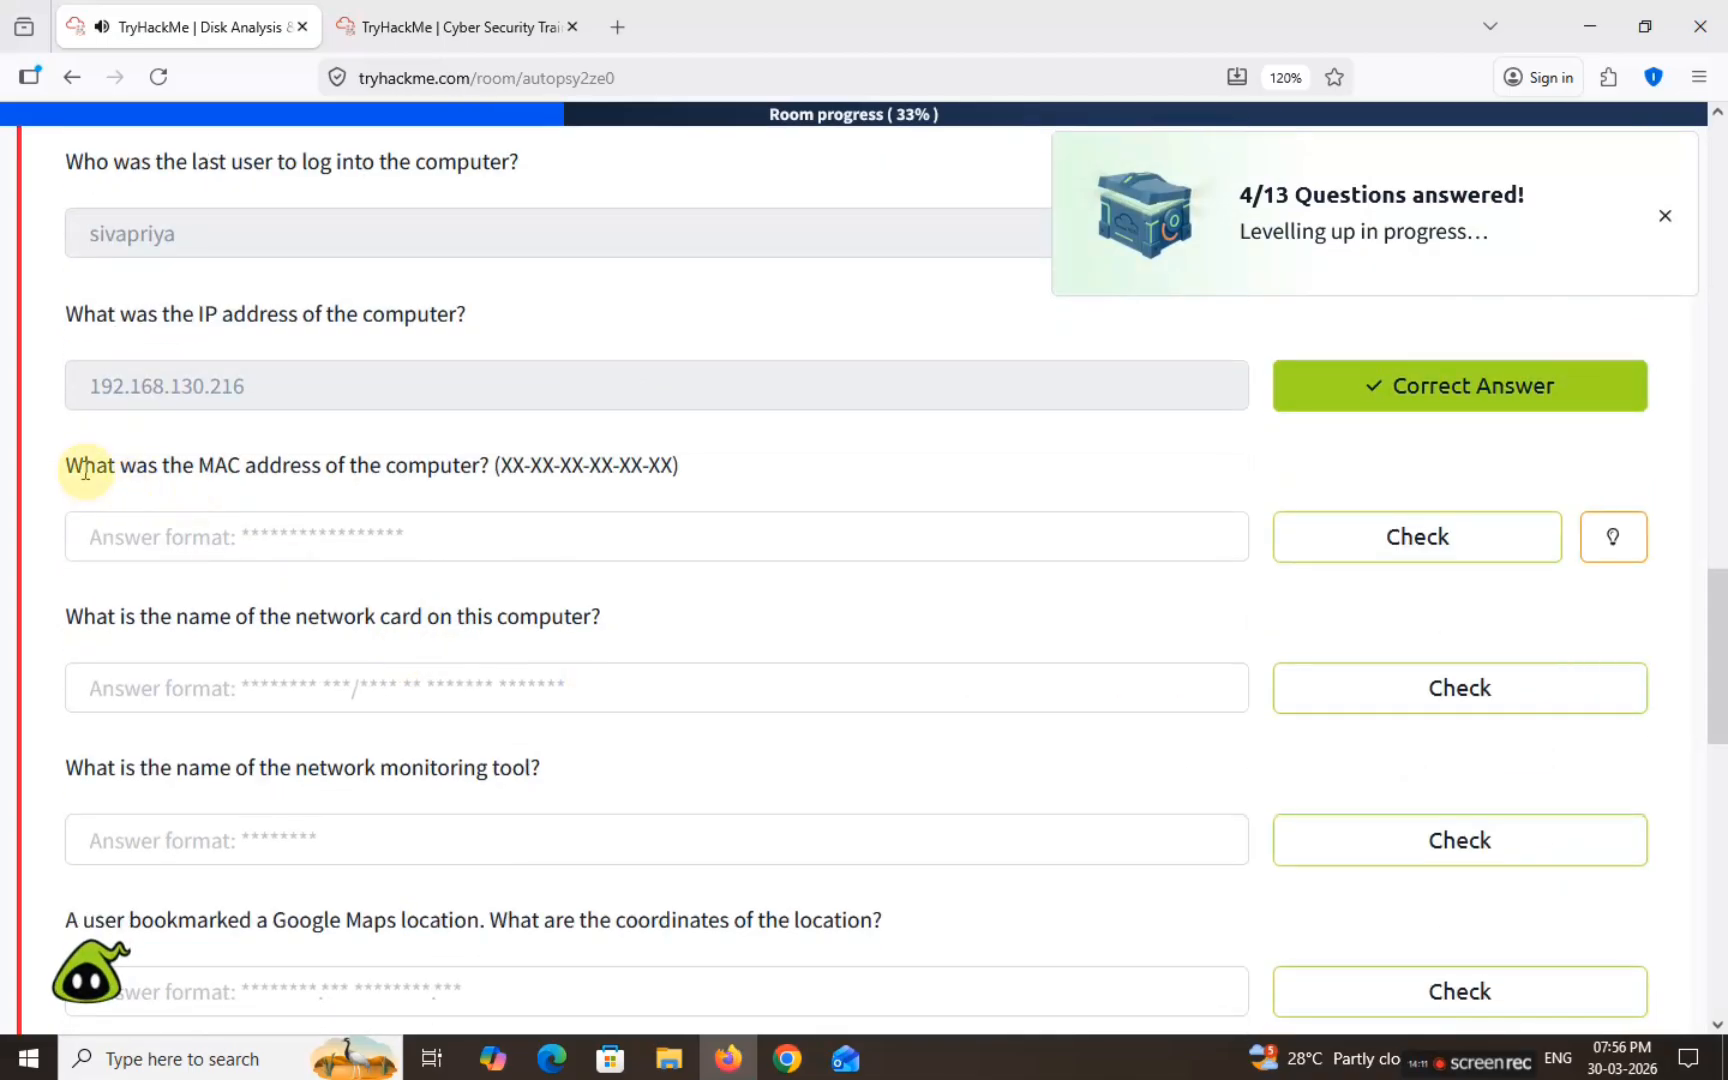
{"action": "left_click_drag", "start_coordinate": [54, 455], "coordinate": [714, 463]}
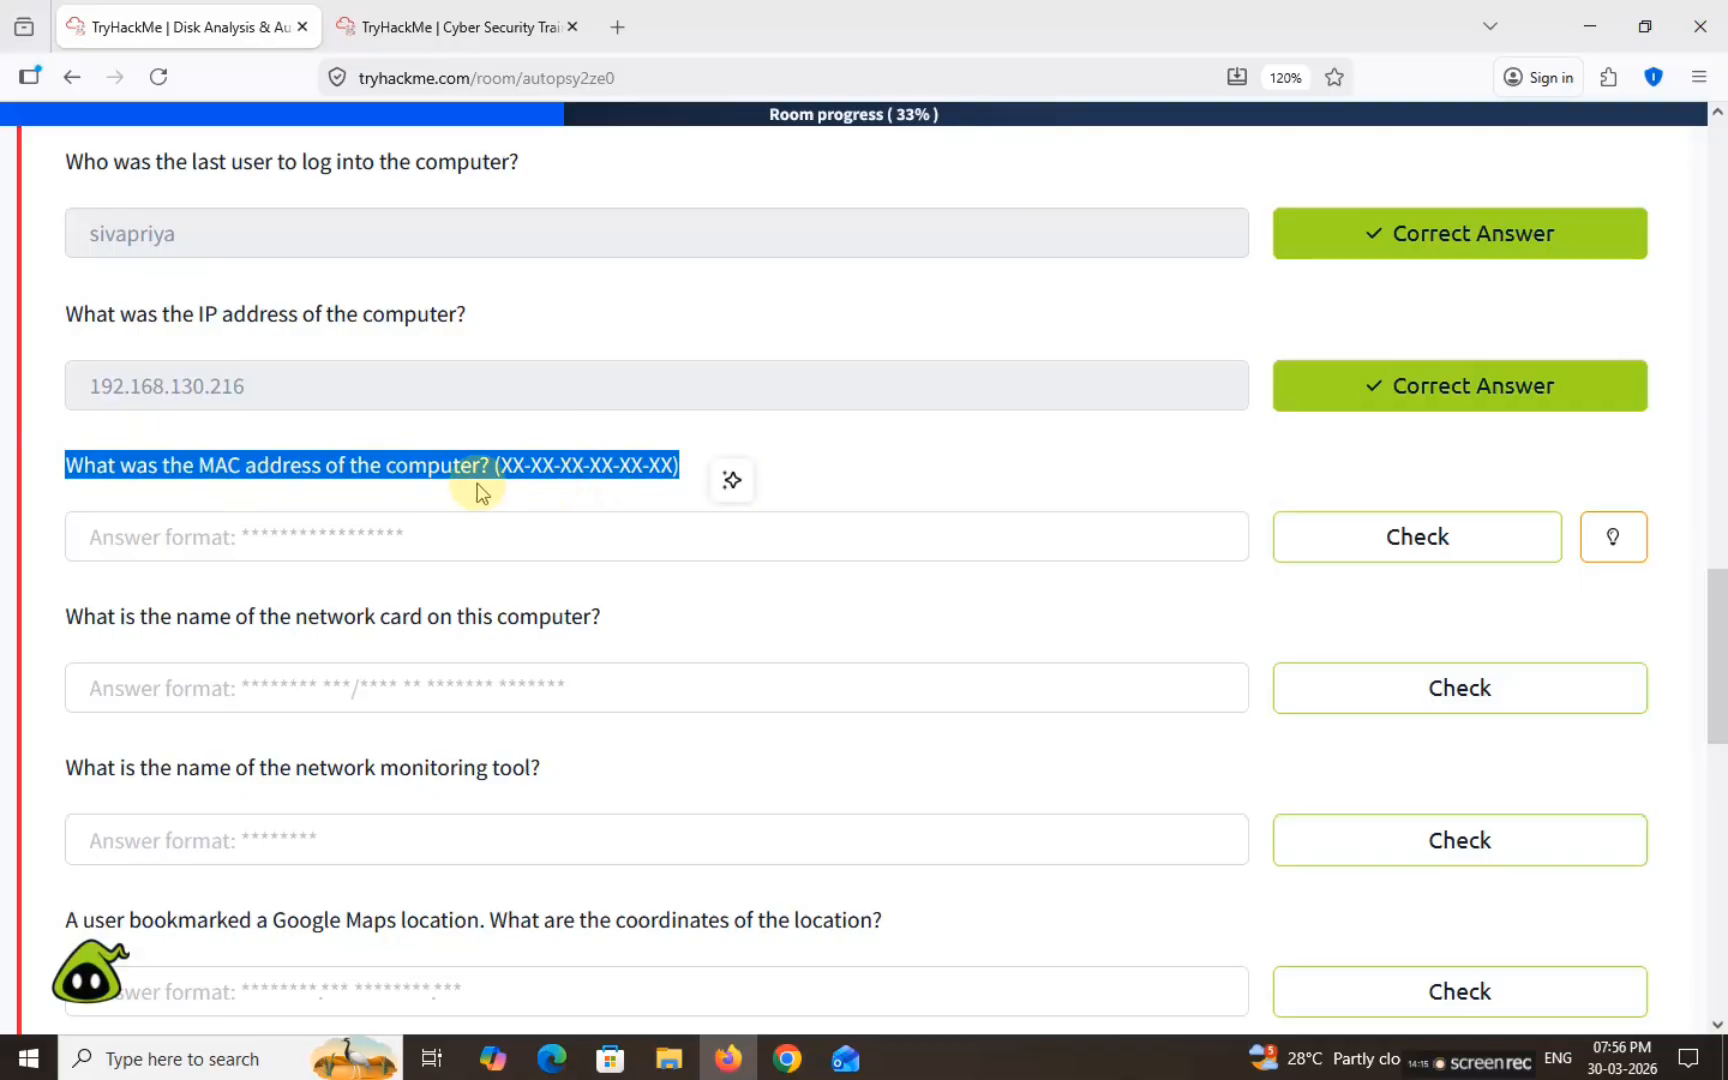
{"action": "left_click", "coordinate": [460, 27]}
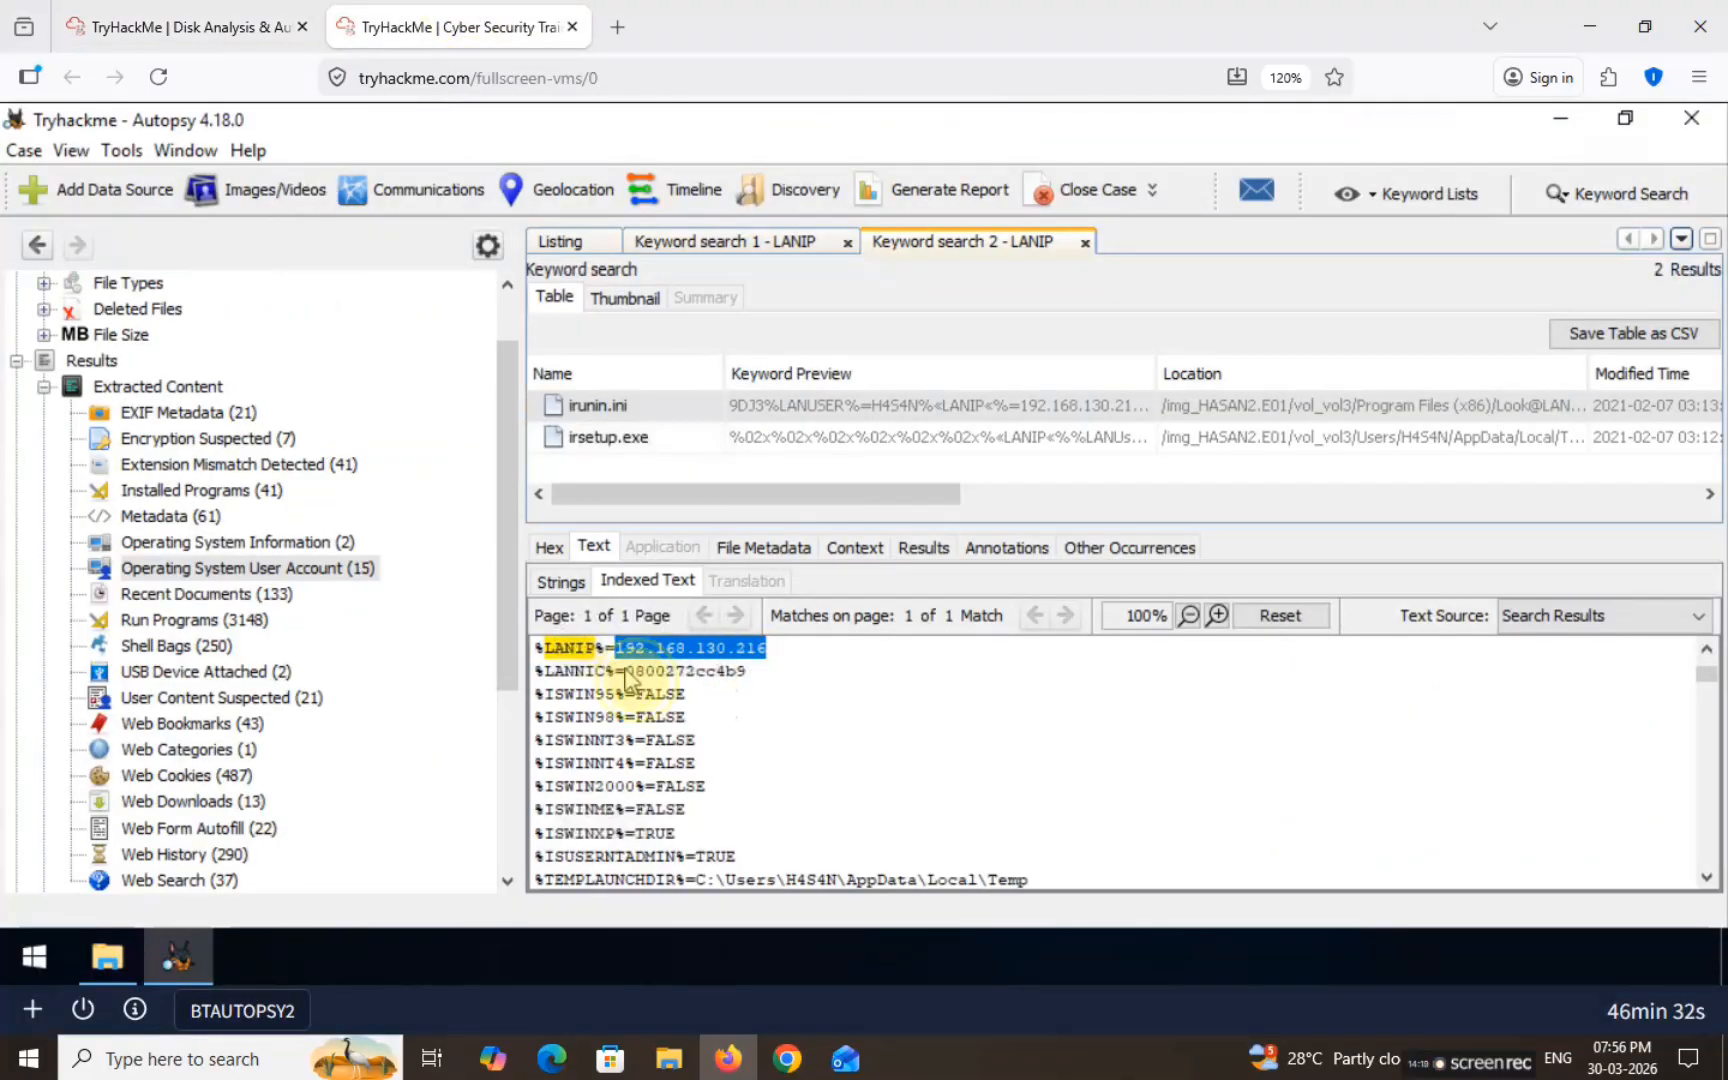
{"action": "left_click_drag", "start_coordinate": [625, 672], "coordinate": [775, 679]}
{"action": "key", "text": "ctrl+c"}
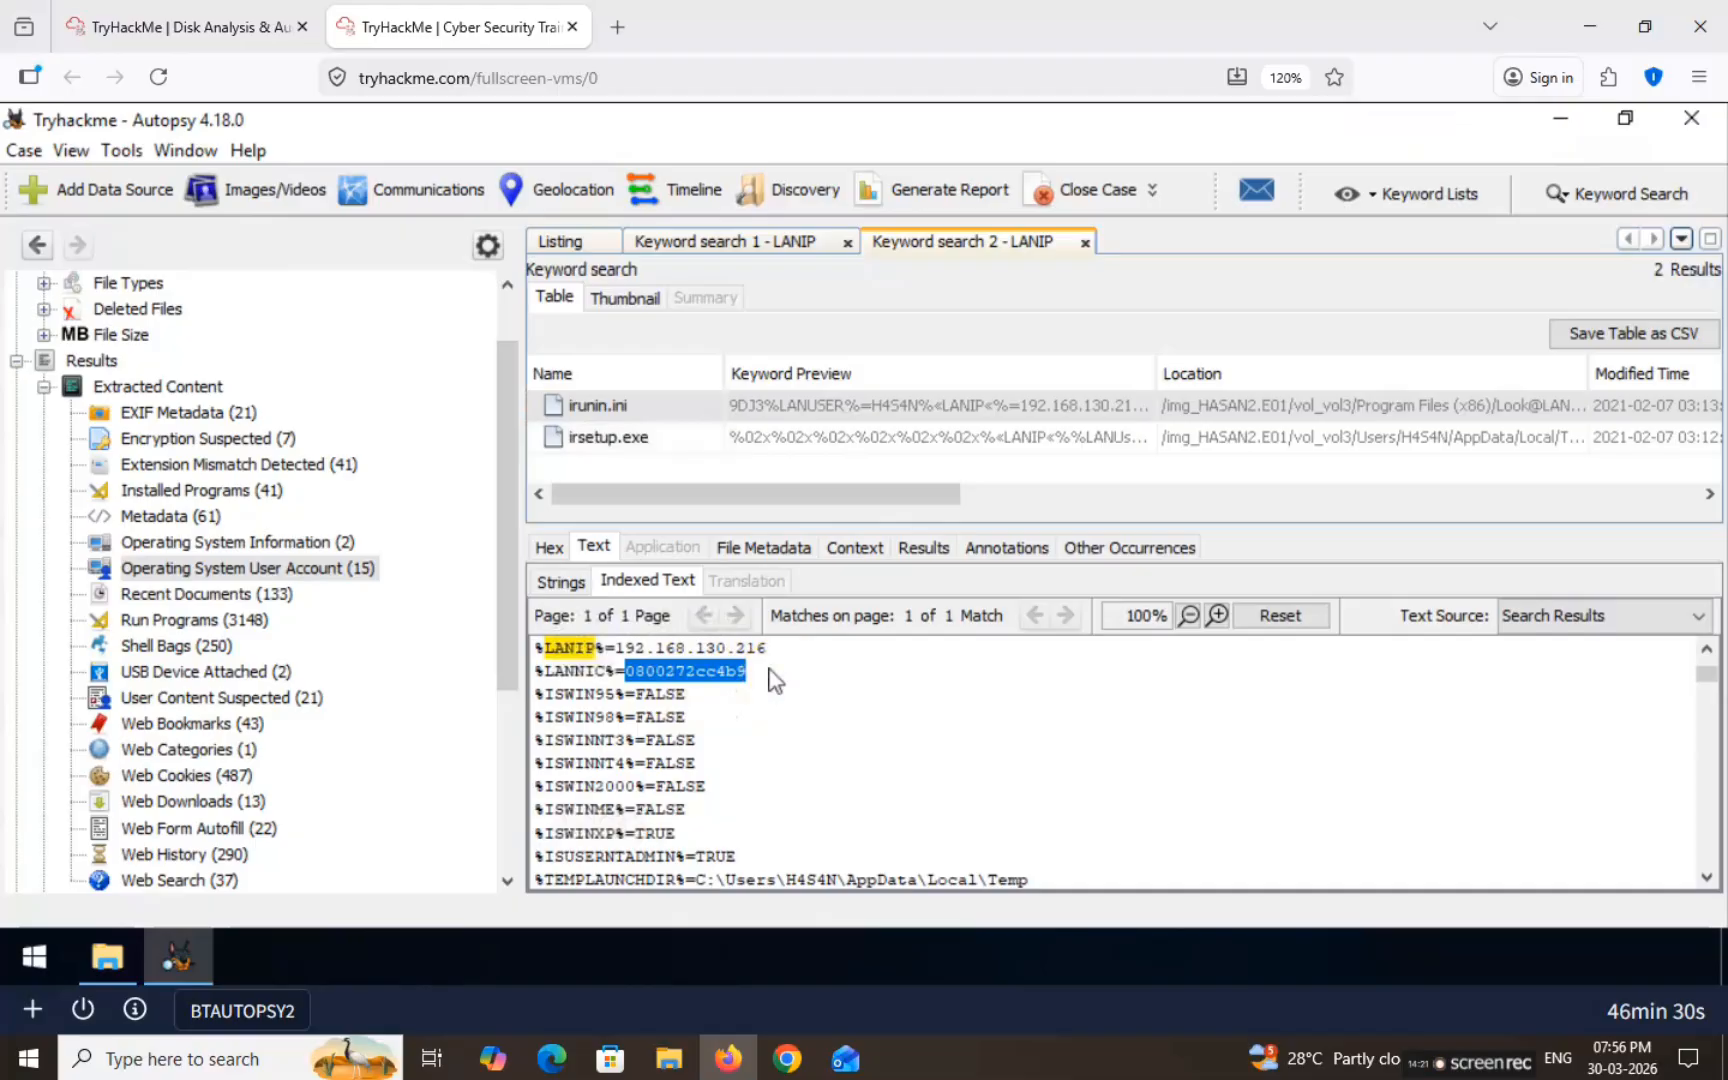
Step: Enter the MAC address as 08-00-27-2c-c4-b9 and submit it
{"action": "left_click", "coordinate": [150, 27]}
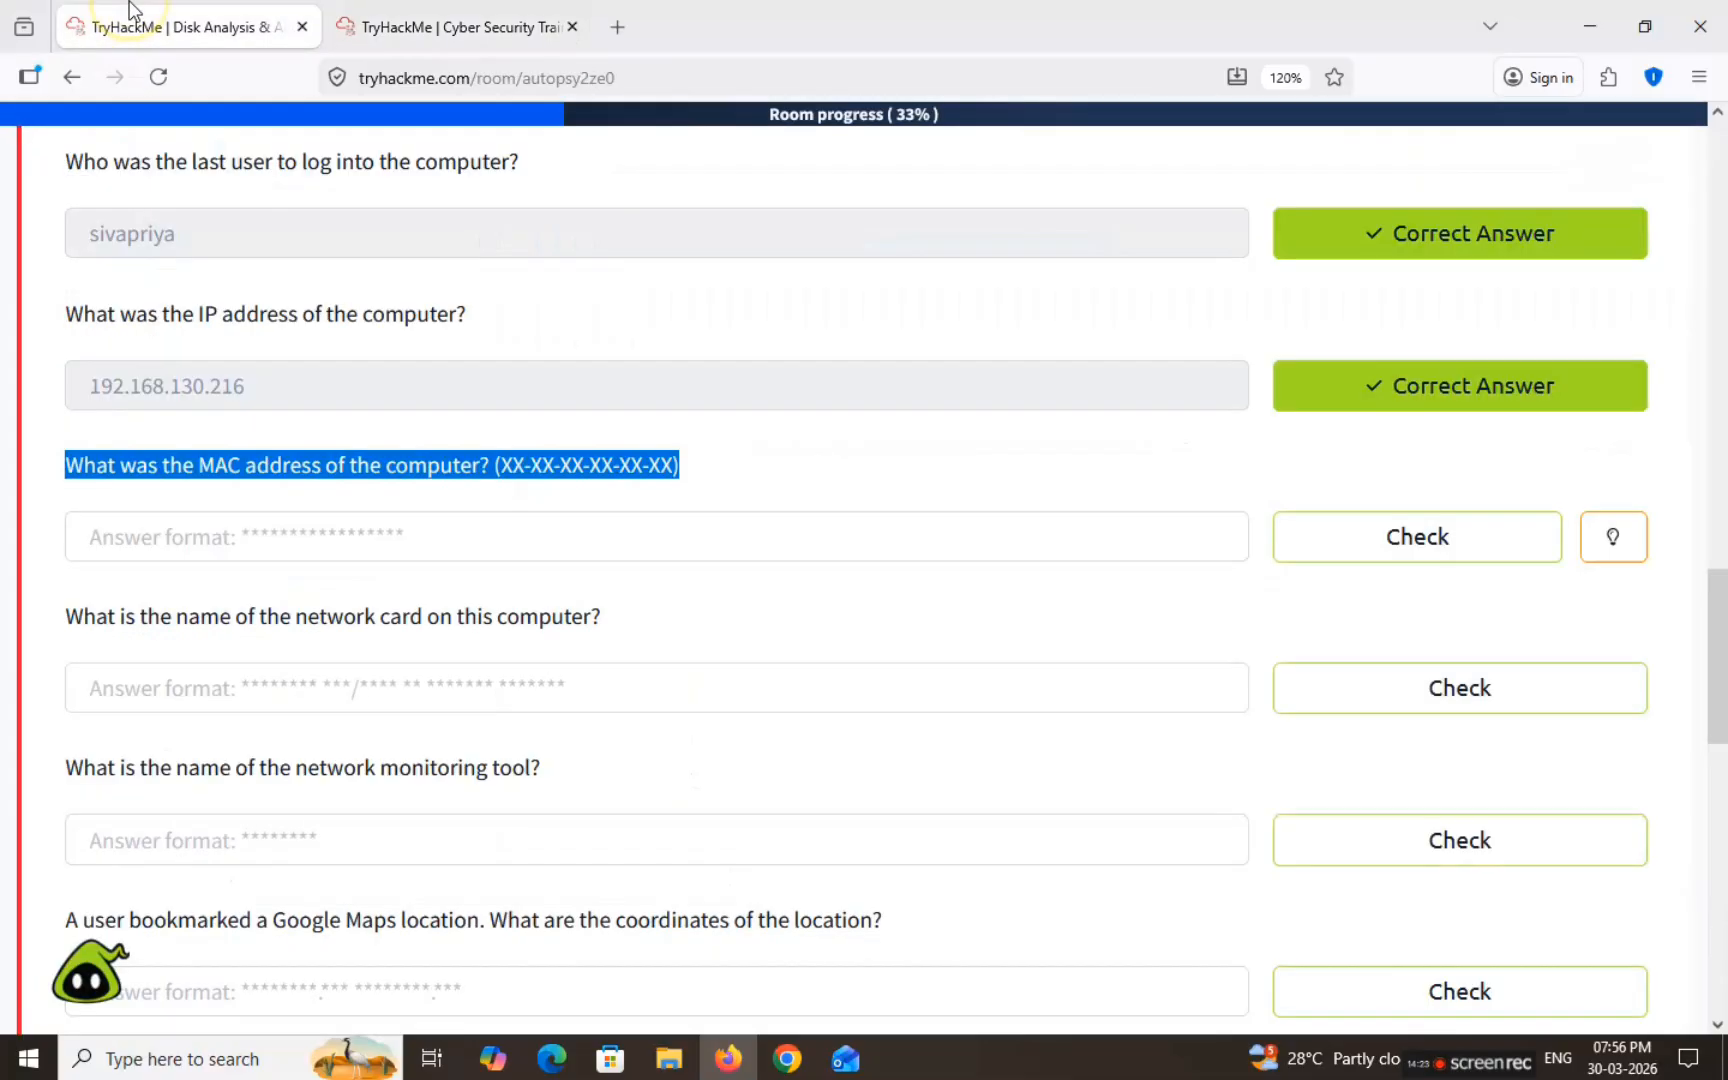
{"action": "left_click", "coordinate": [486, 538]}
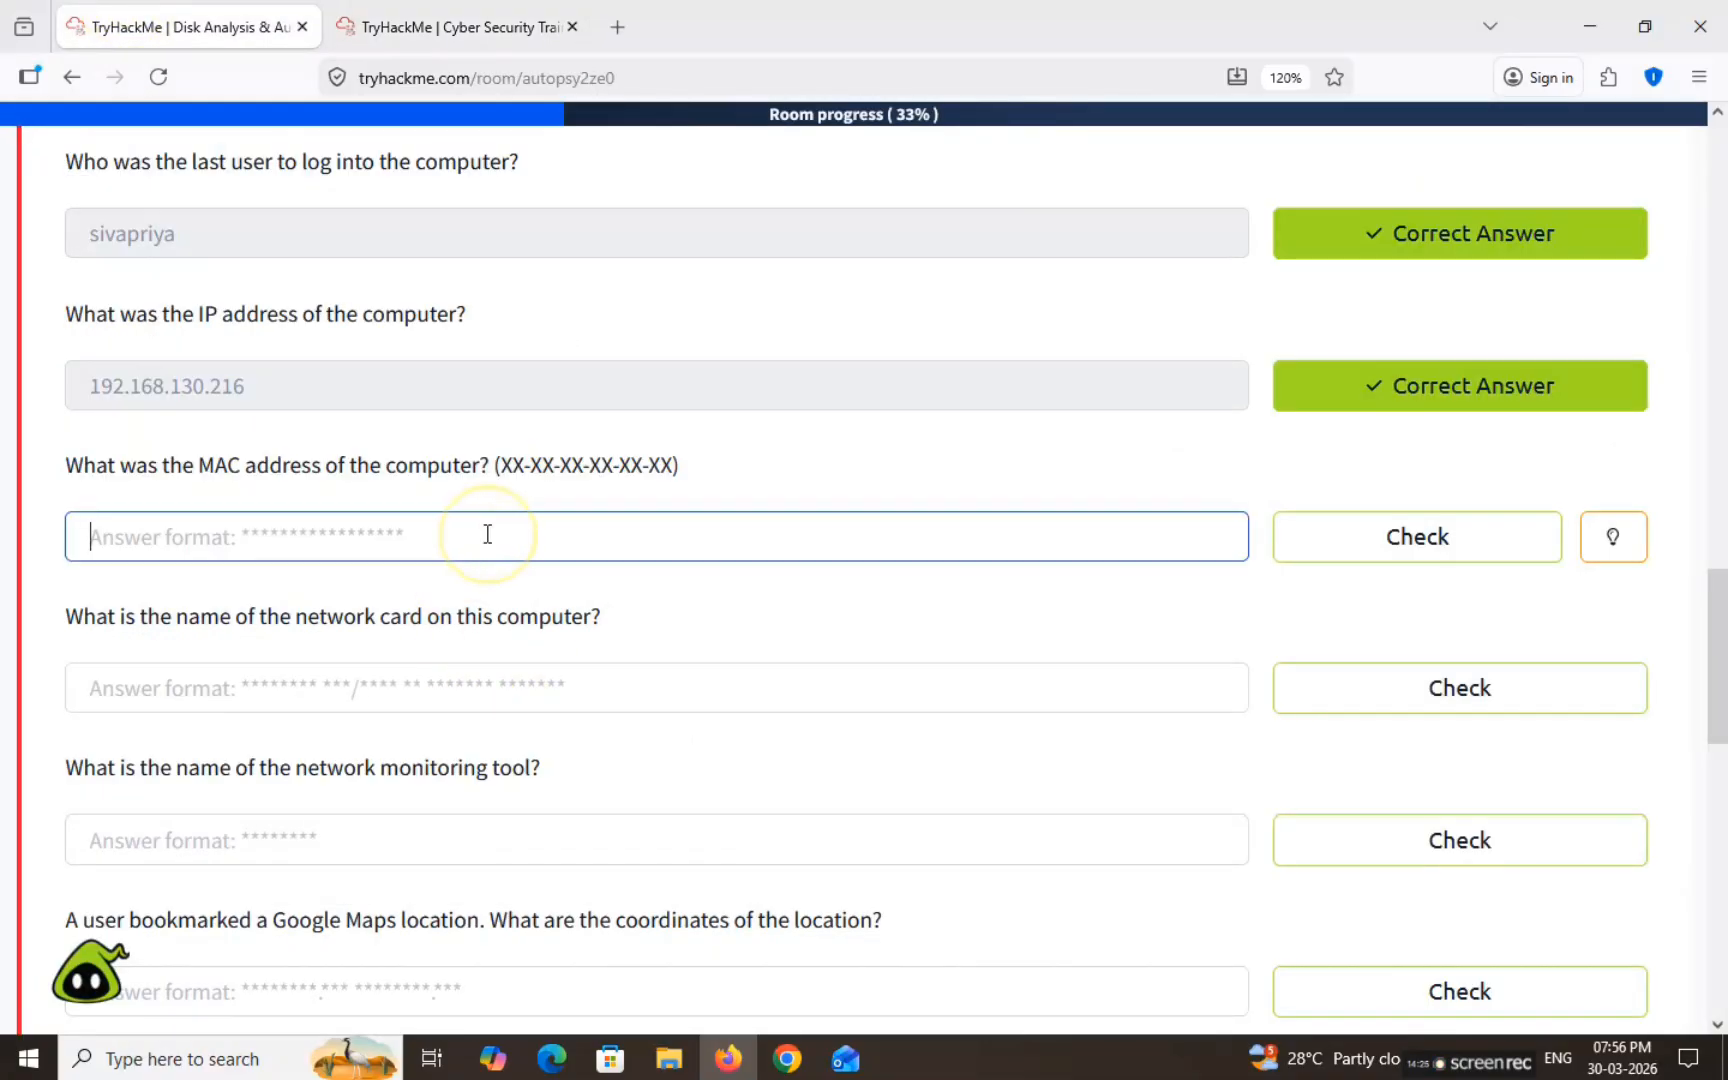
{"action": "key", "text": "ctrl+v"}
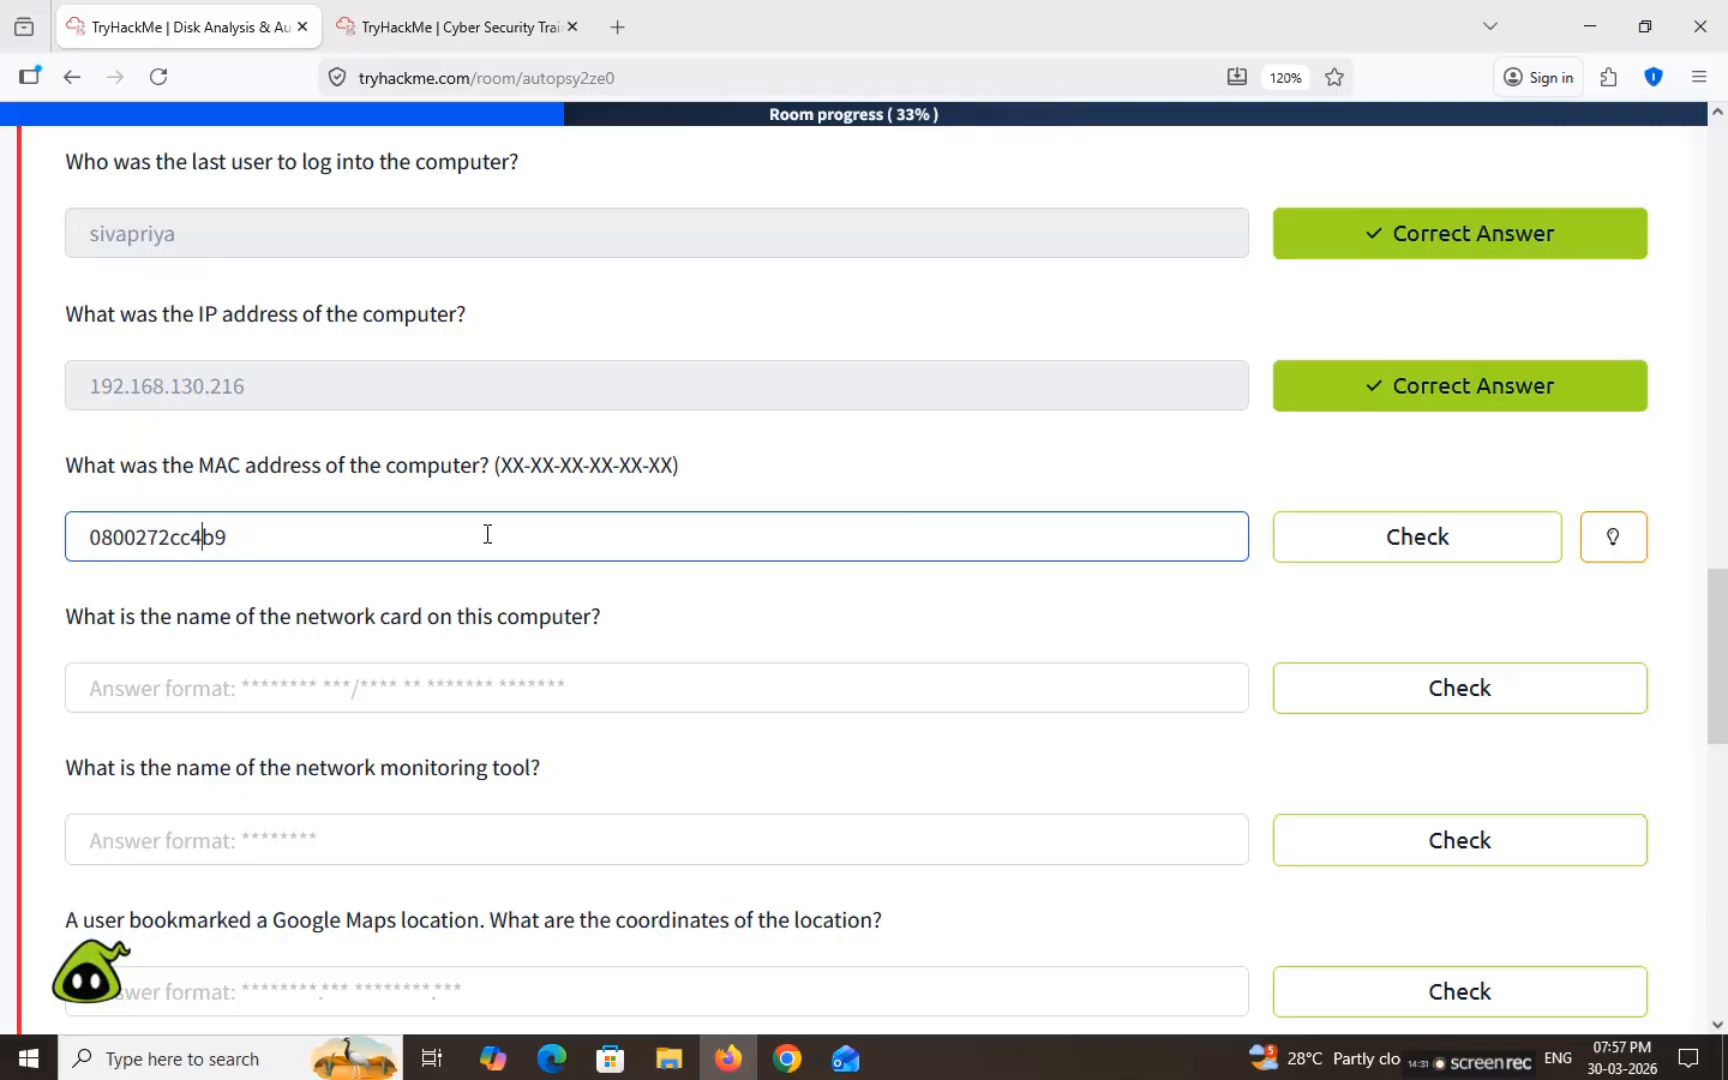
{"action": "type", "text": "-"}
{"action": "key", "text": "Left"}
{"action": "key", "text": "Left"}
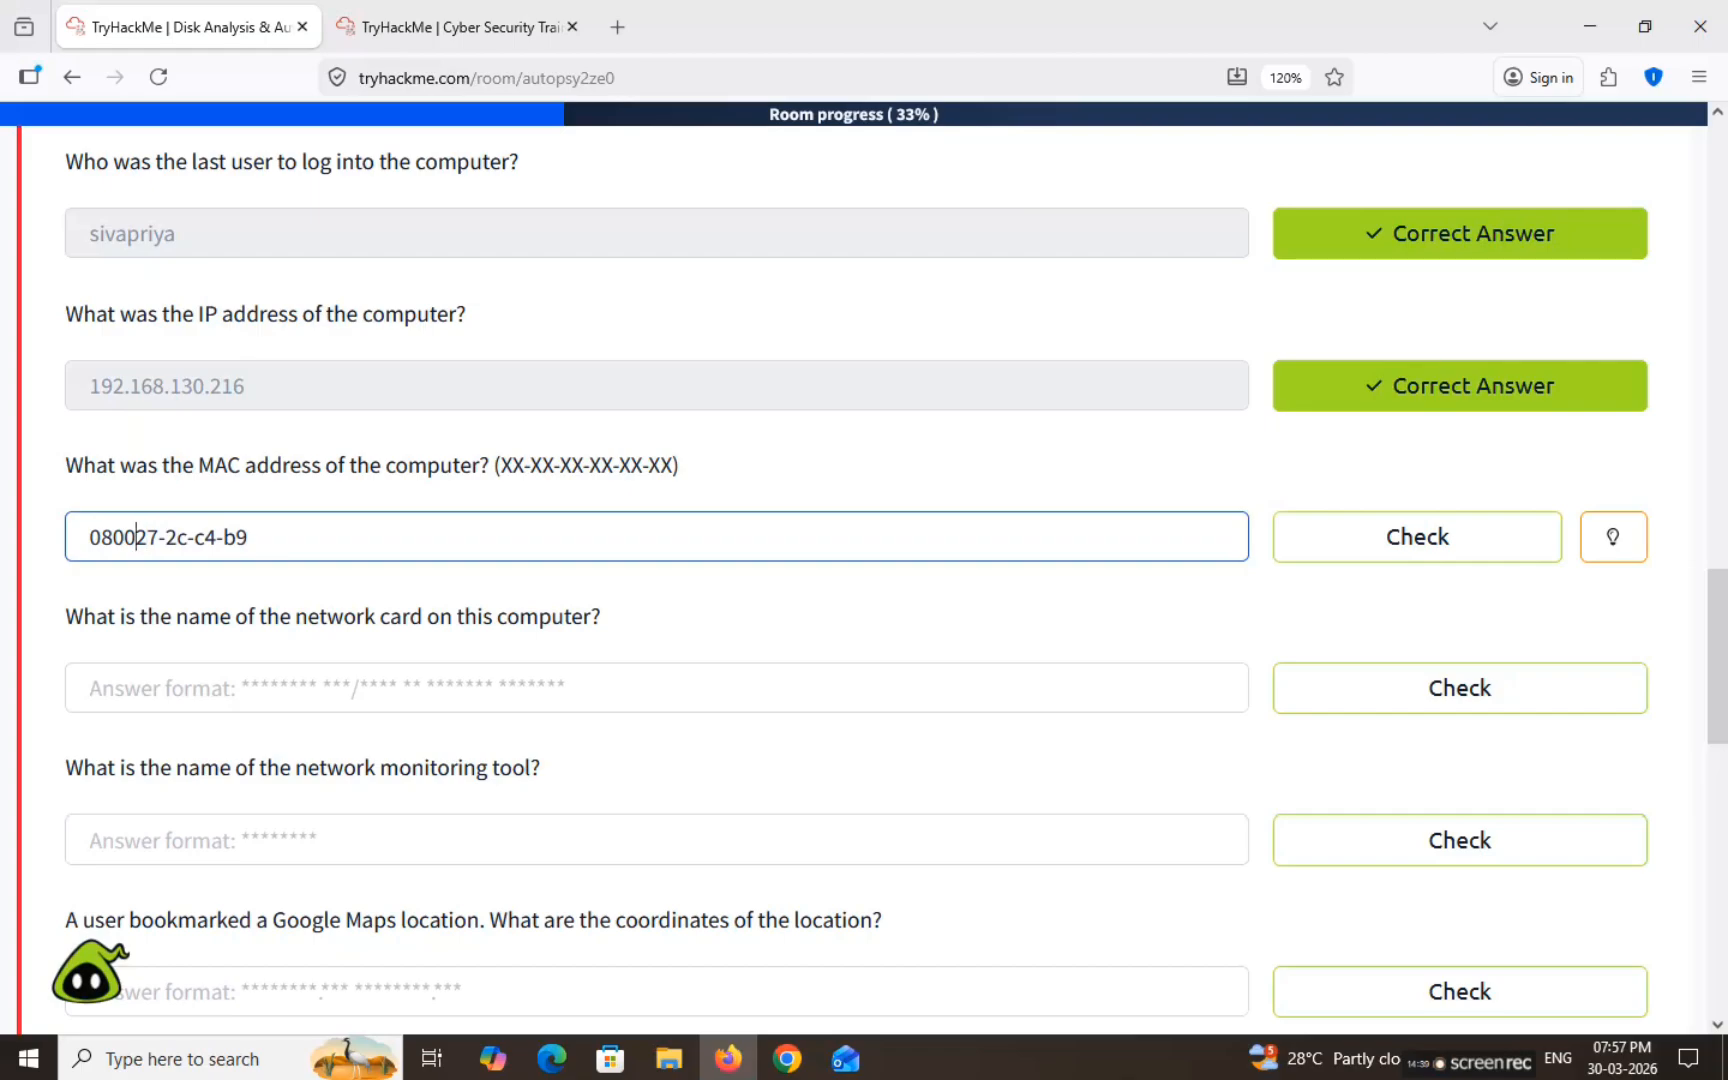
{"action": "type", "text": "-"}
{"action": "key", "text": "Left"}
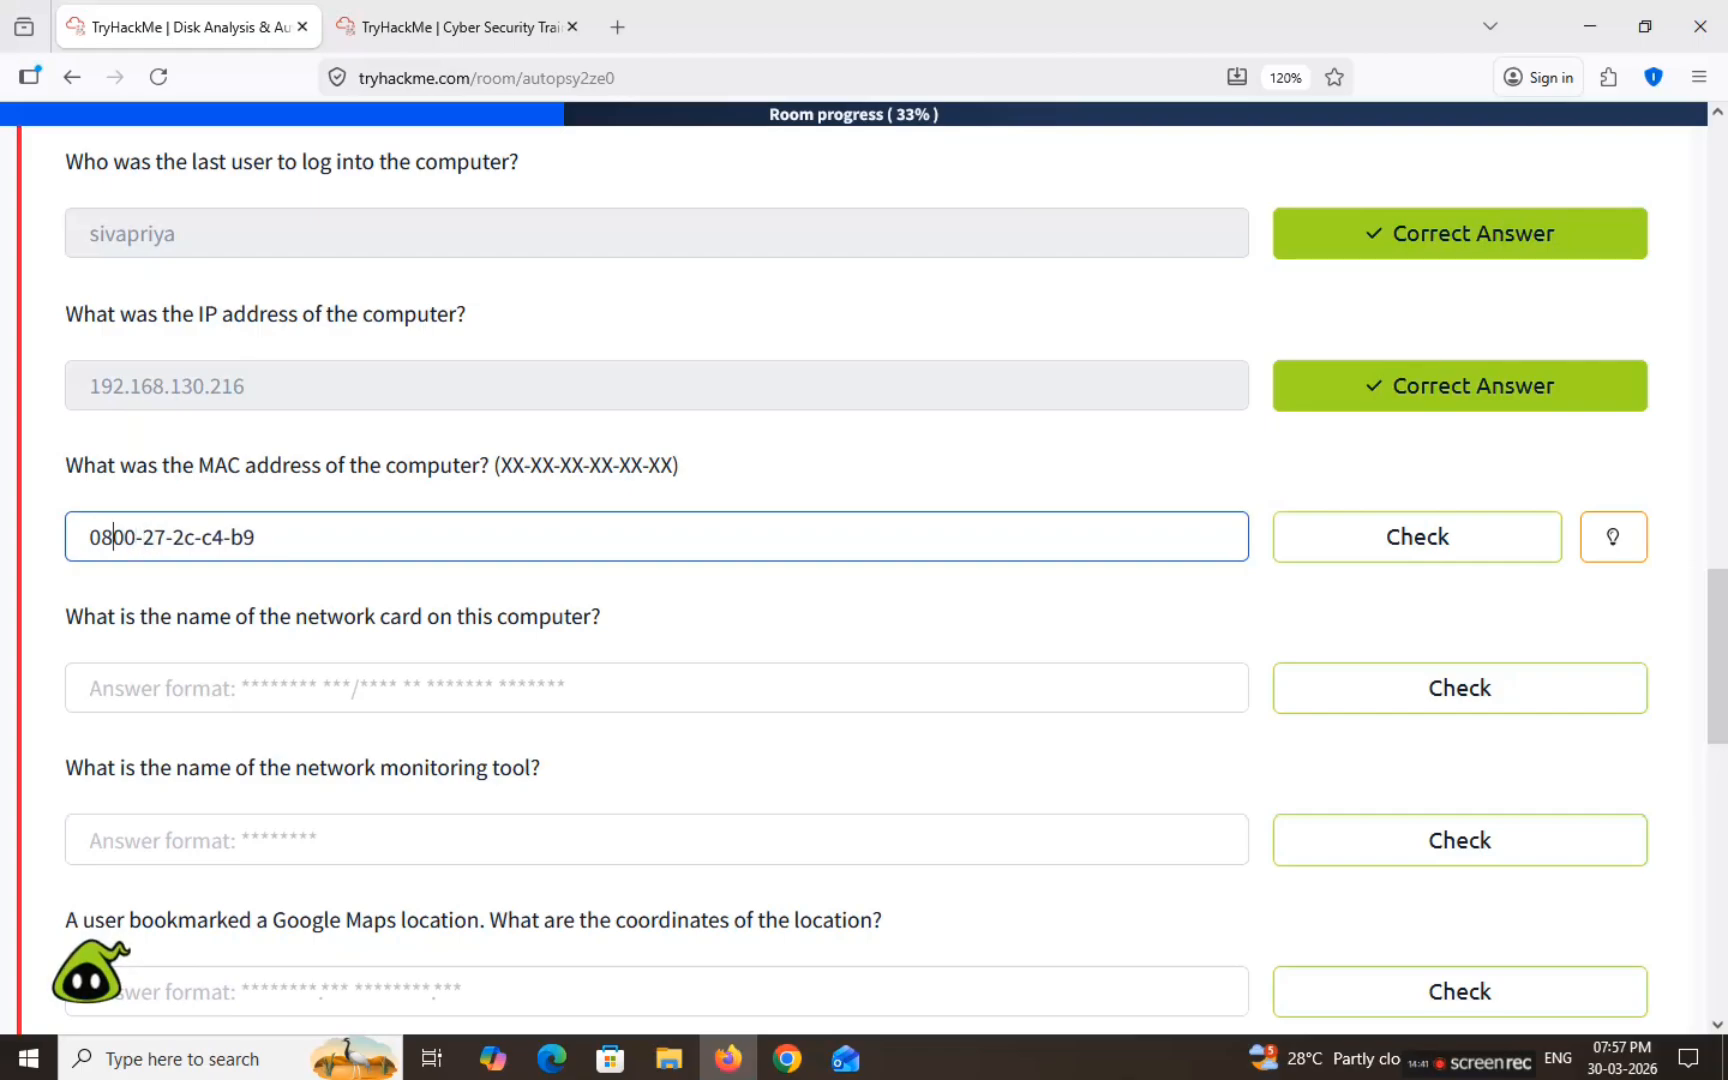
{"action": "type", "text": "-"}
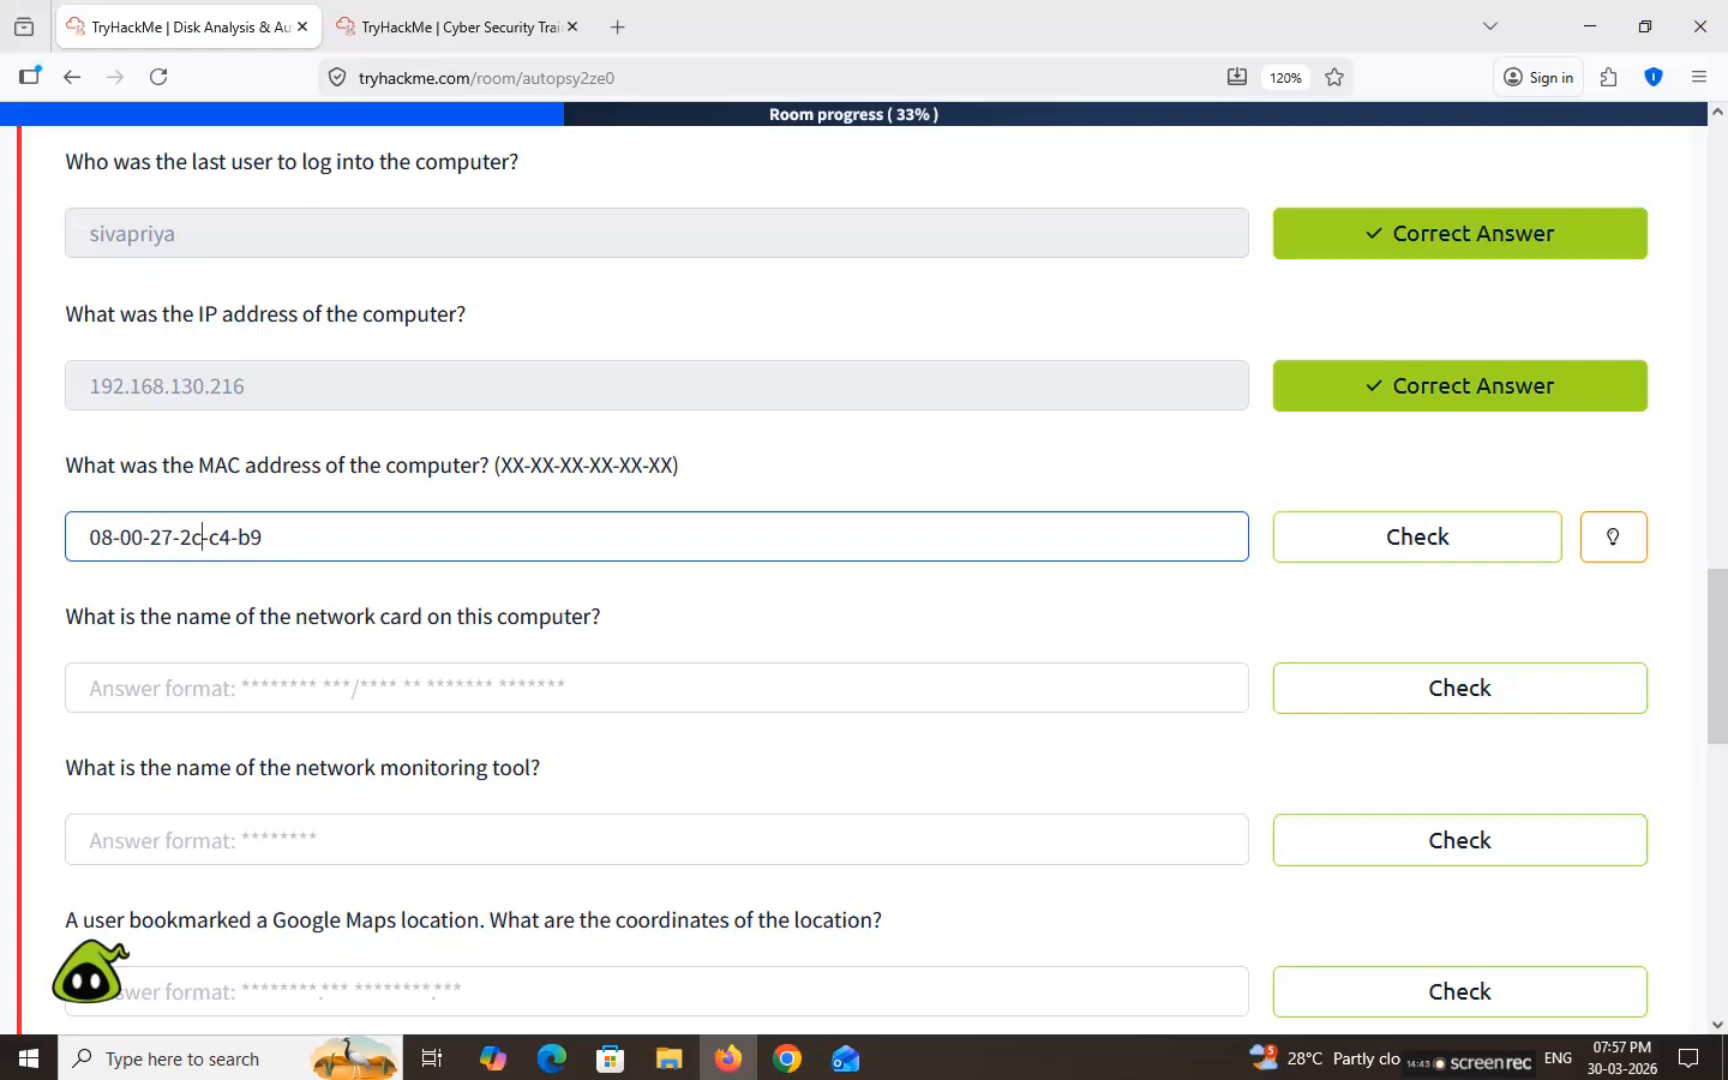
{"action": "left_click_drag", "start_coordinate": [500, 465], "coordinate": [648, 465]}
{"action": "left_click_drag", "start_coordinate": [103, 540], "coordinate": [617, 503]}
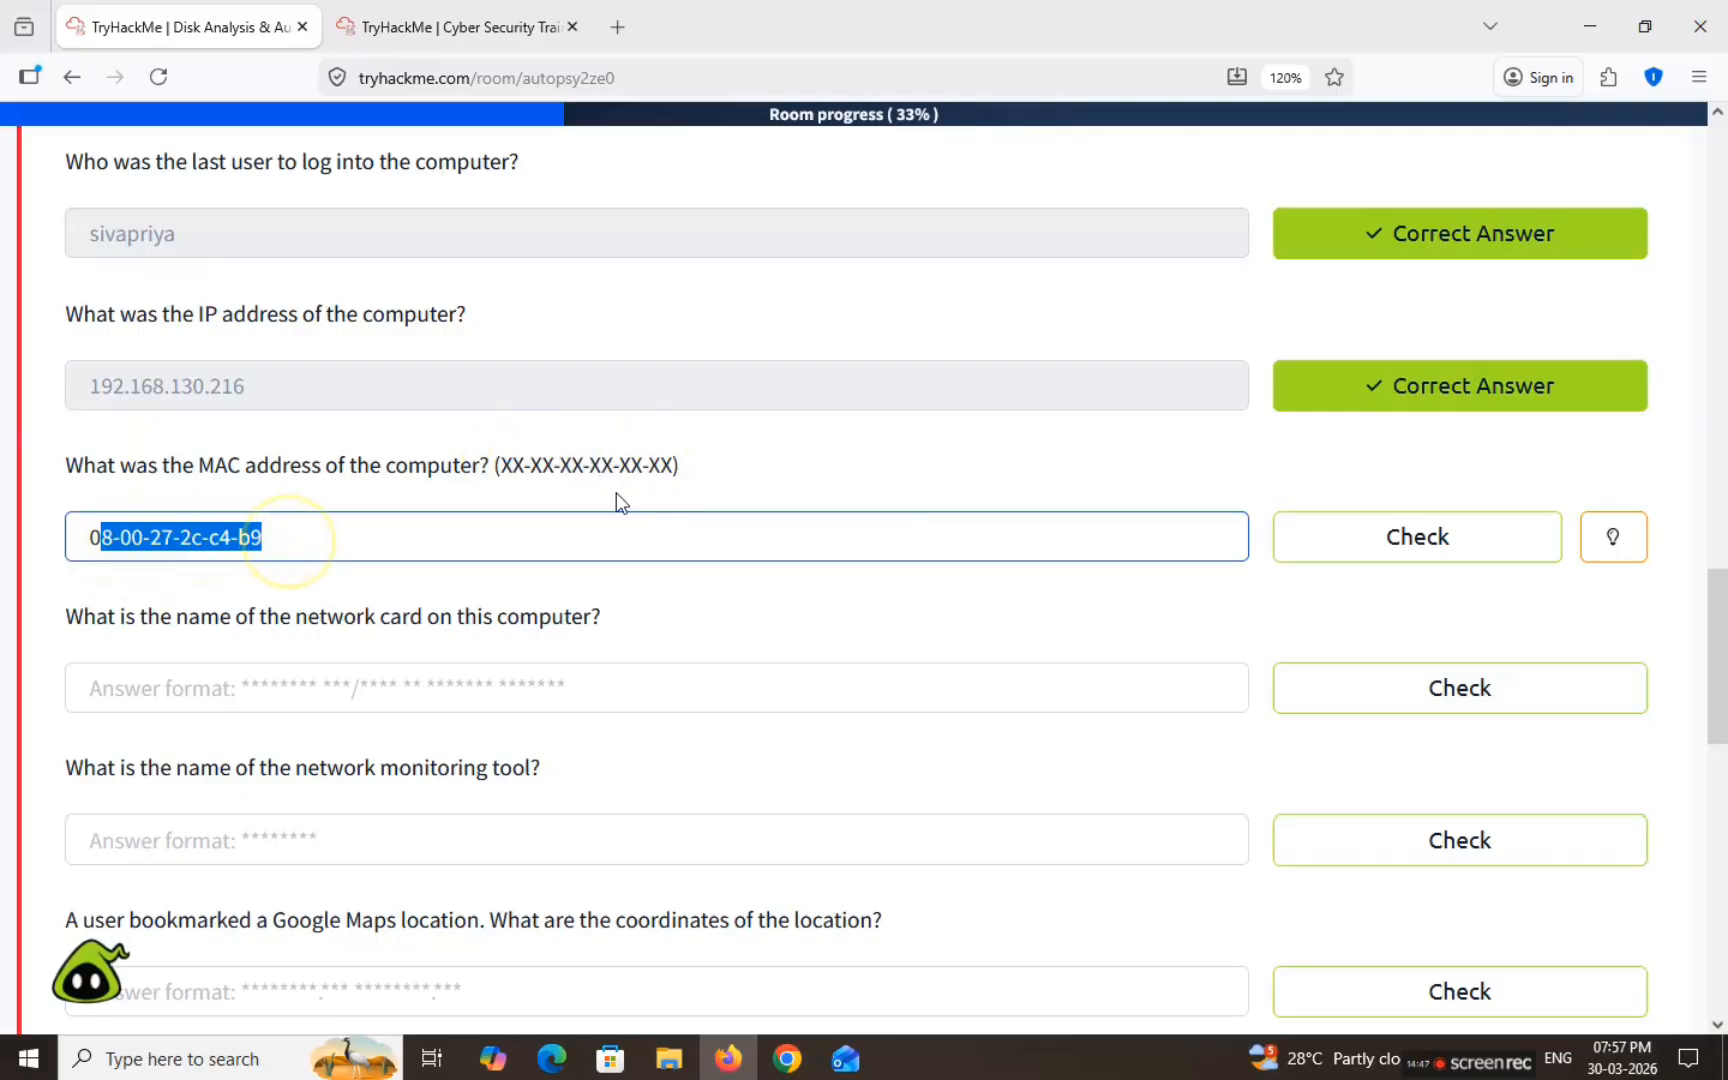
{"action": "left_click", "coordinate": [1381, 535]}
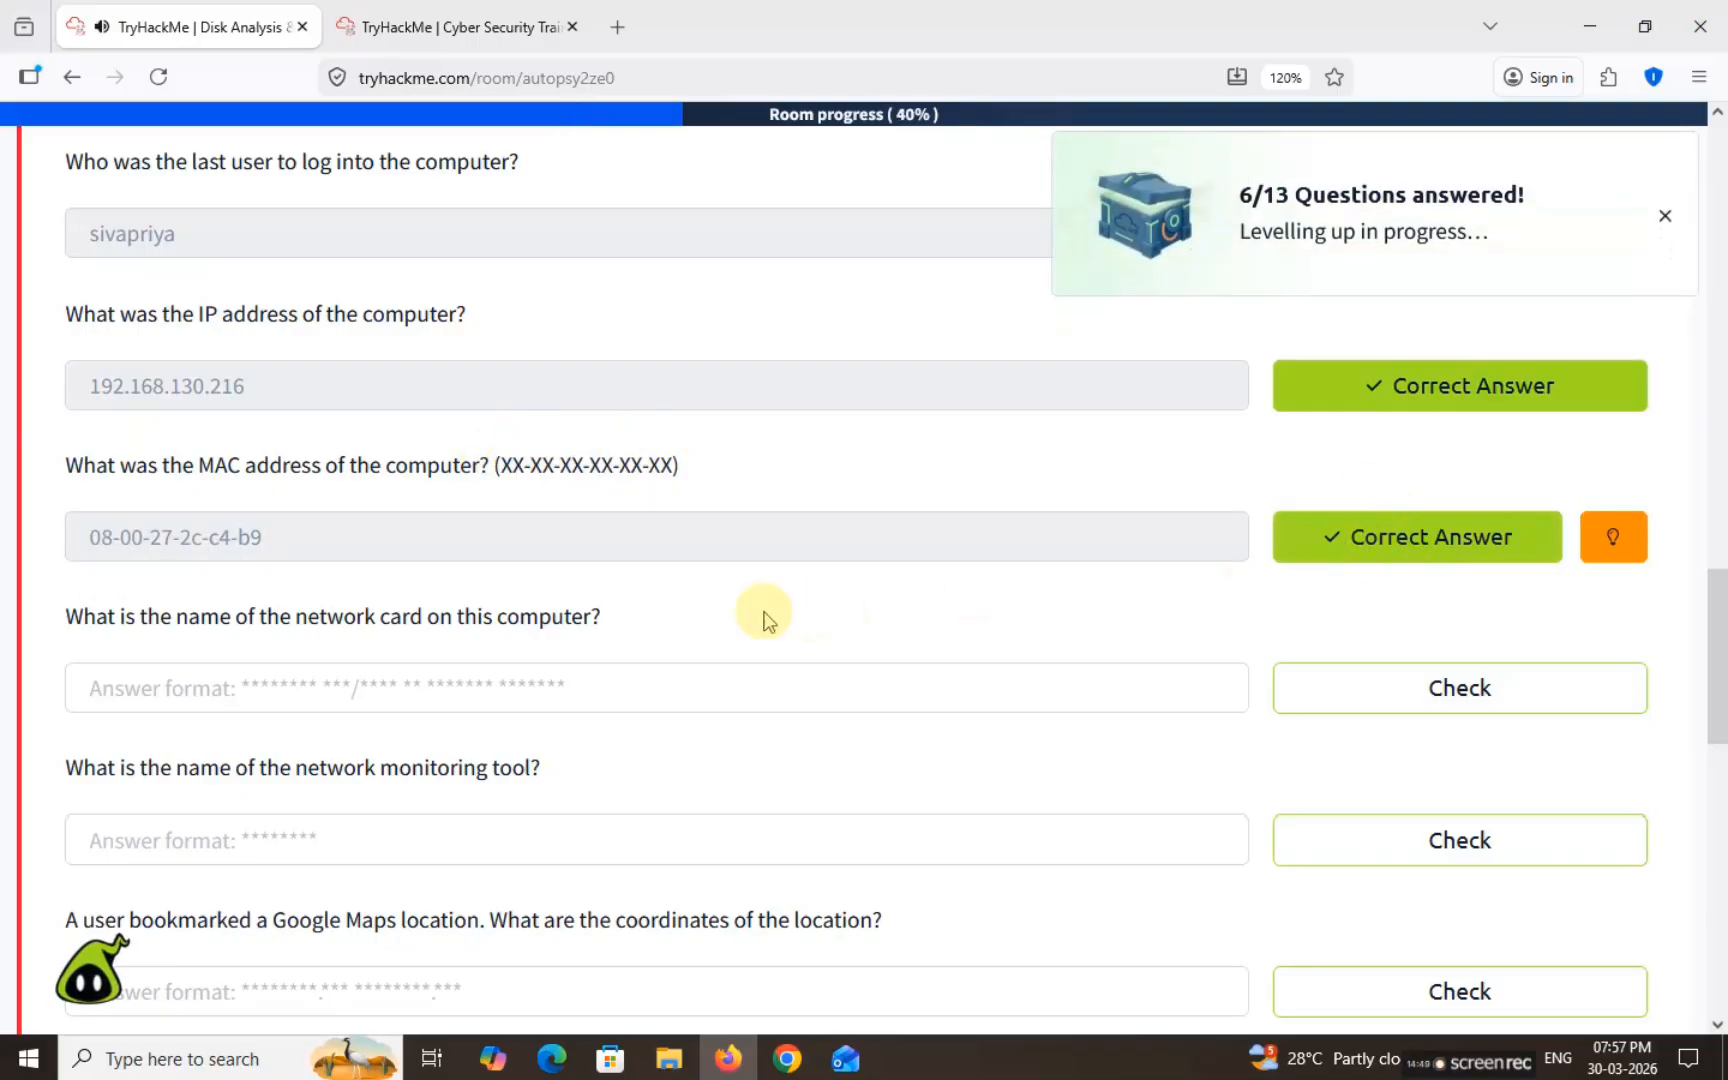
Step: Read the network card and network monitoring tool questions
{"action": "left_click_drag", "start_coordinate": [87, 625], "coordinate": [679, 613]}
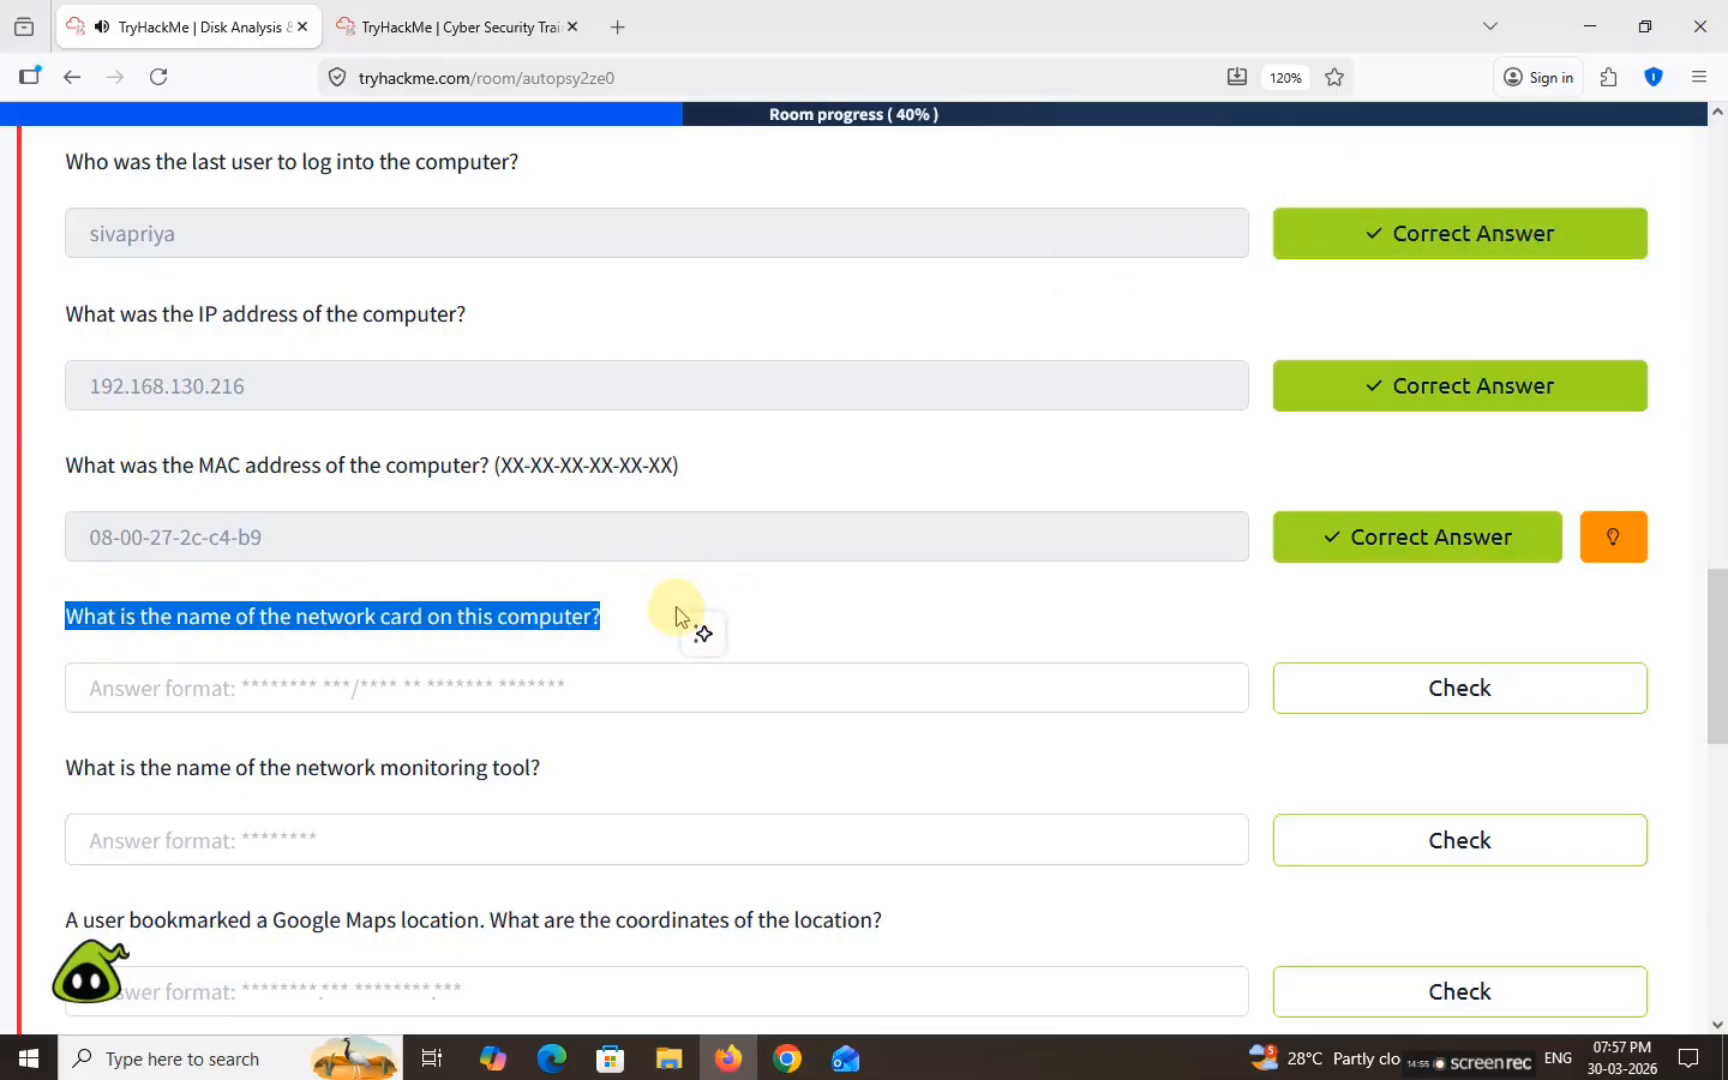
{"action": "scroll", "coordinate": [490, 586], "scroll_direction": "down", "scroll_amount": 3}
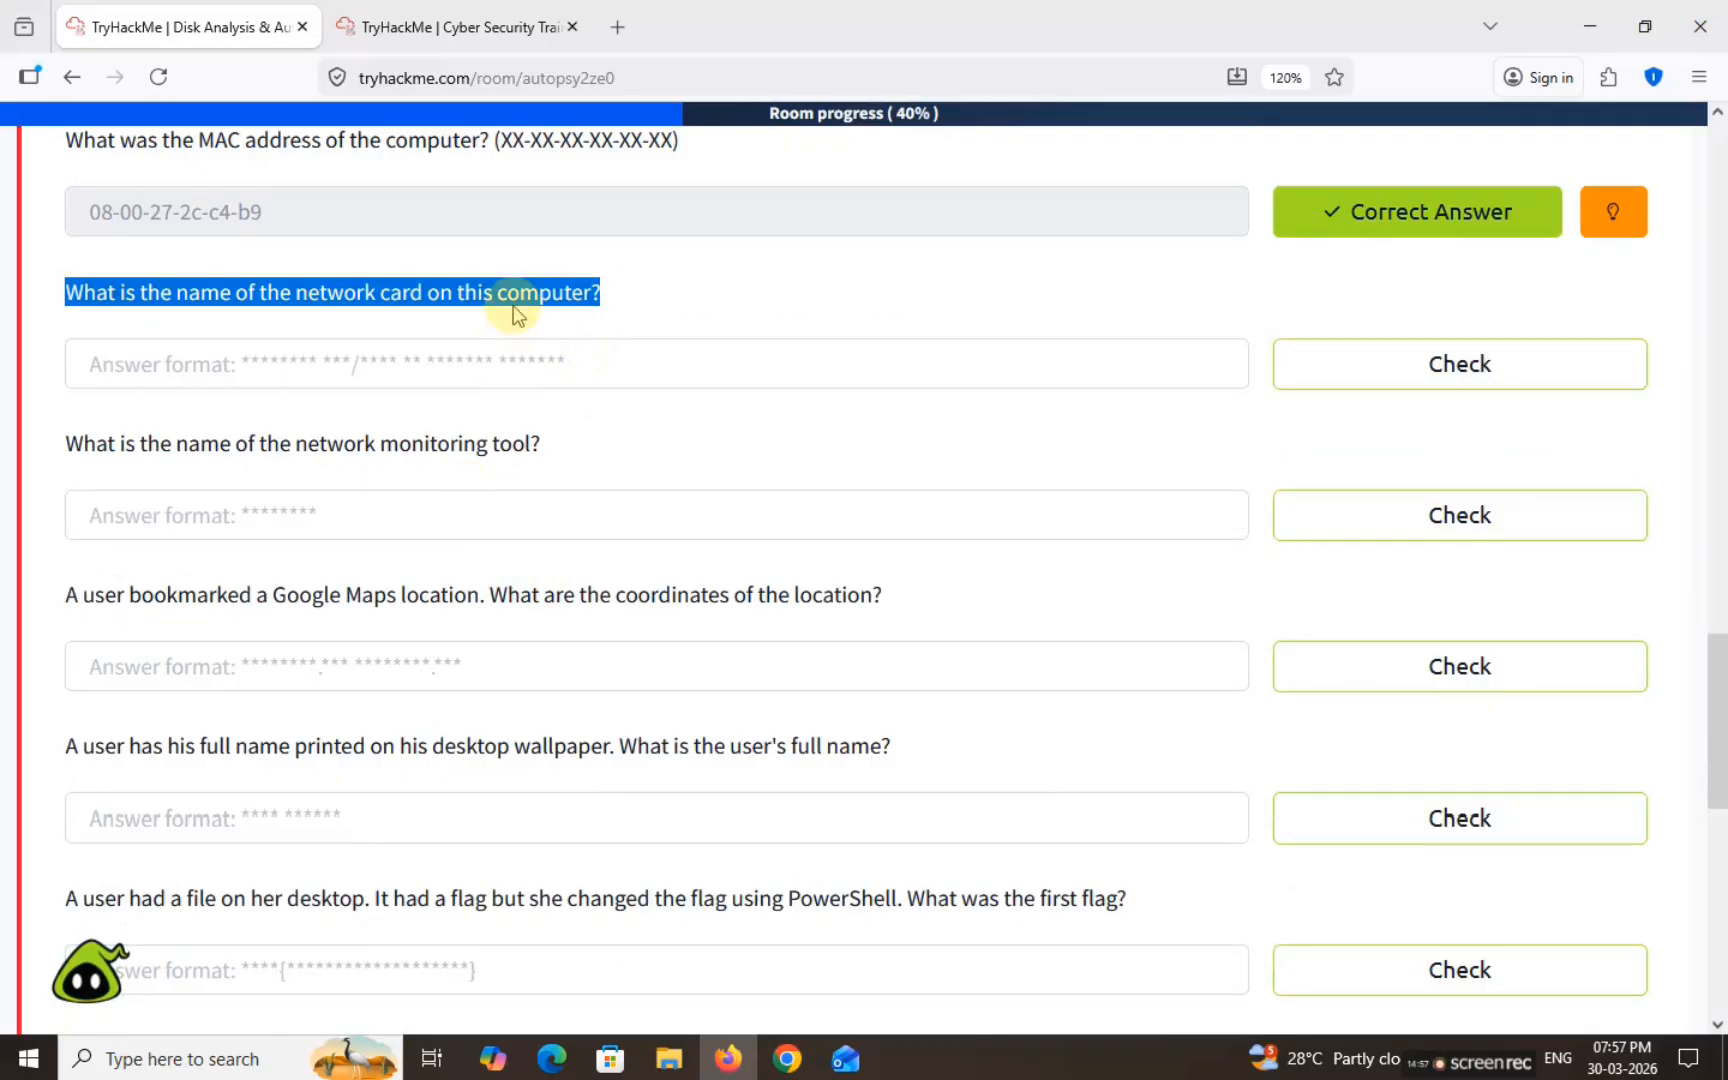
{"action": "left_click_drag", "start_coordinate": [84, 443], "coordinate": [589, 443]}
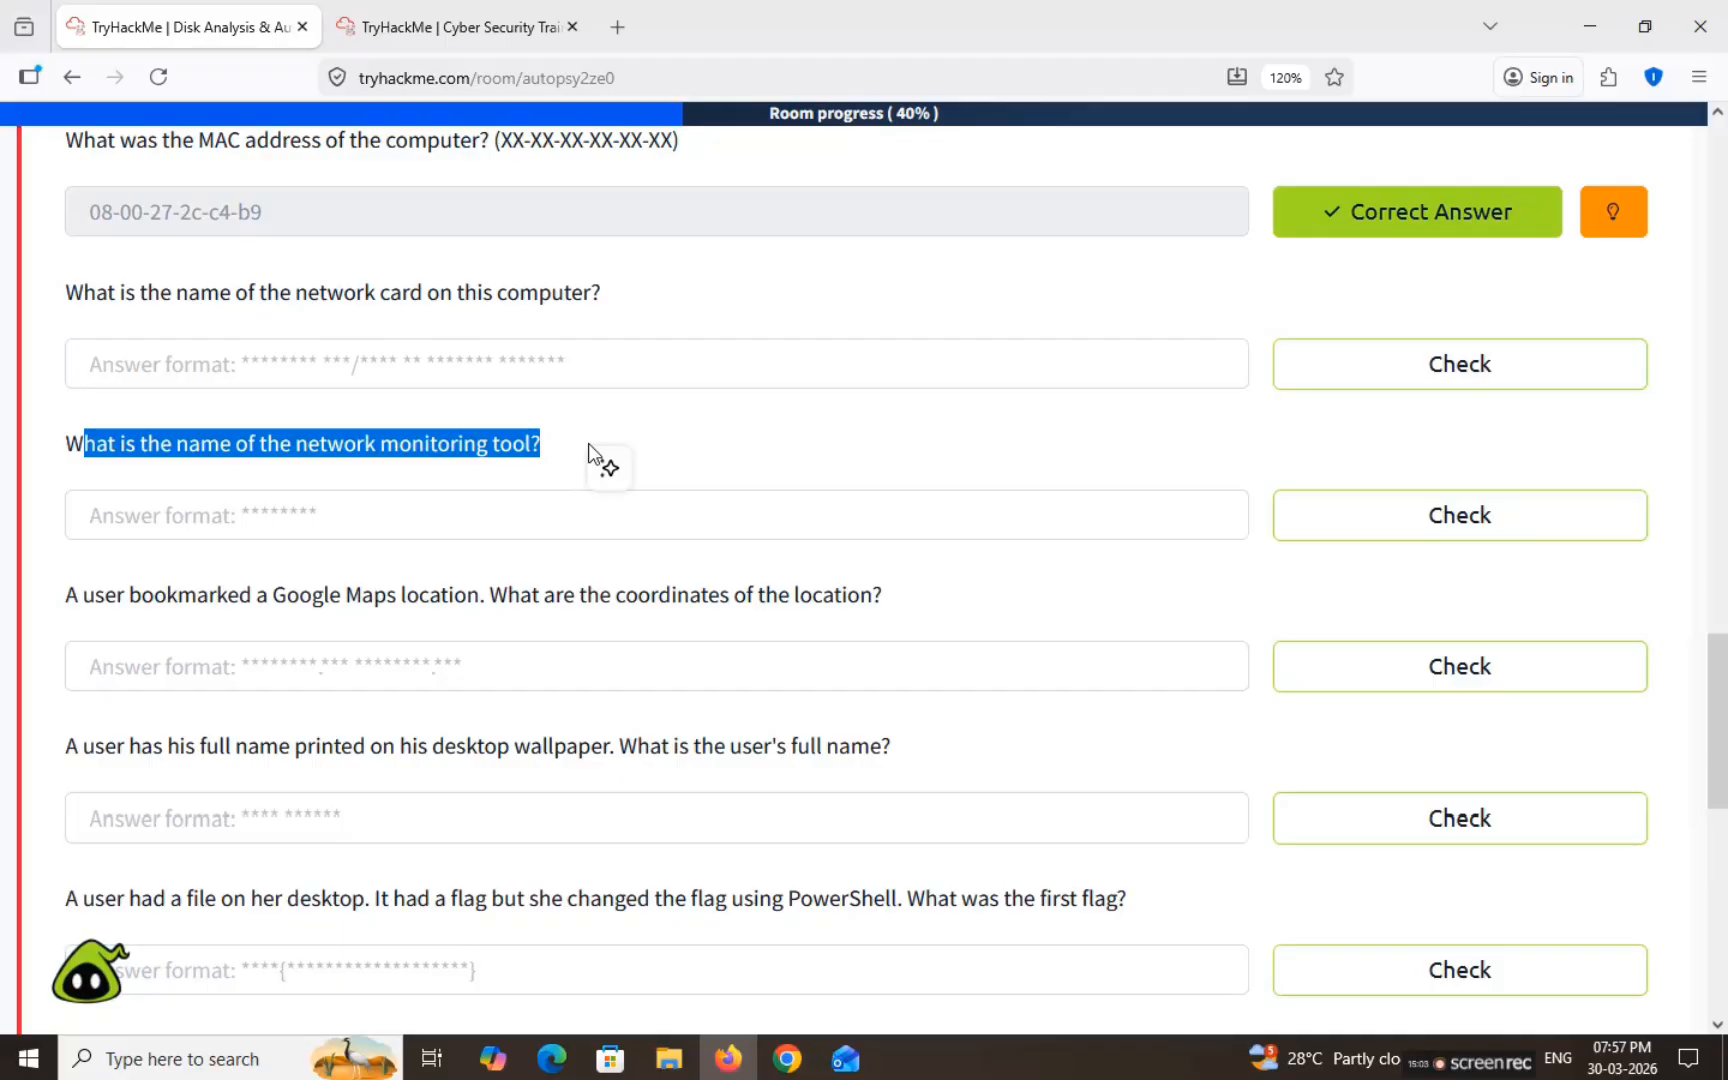
Step: Browse the 41 Installed Programs and select the Look@LAN 2.50 Build 35 program name
{"action": "left_click", "coordinate": [450, 27]}
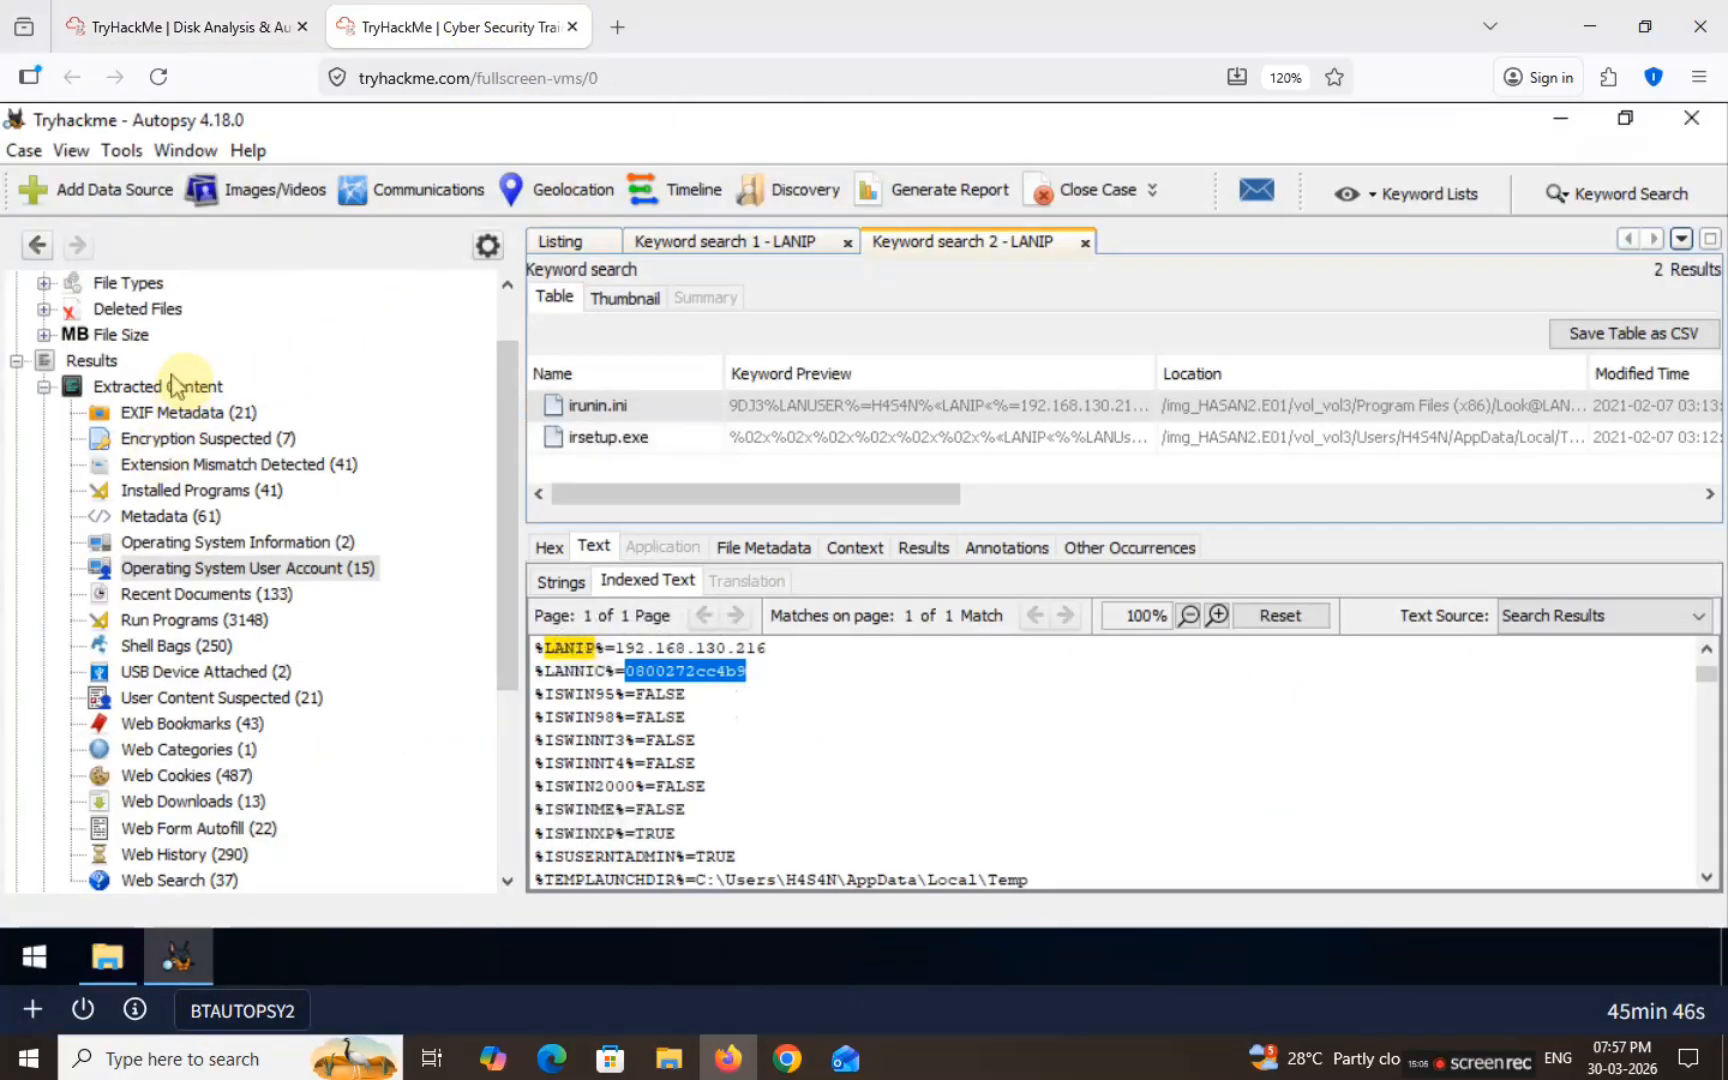
{"action": "left_click", "coordinate": [240, 389]}
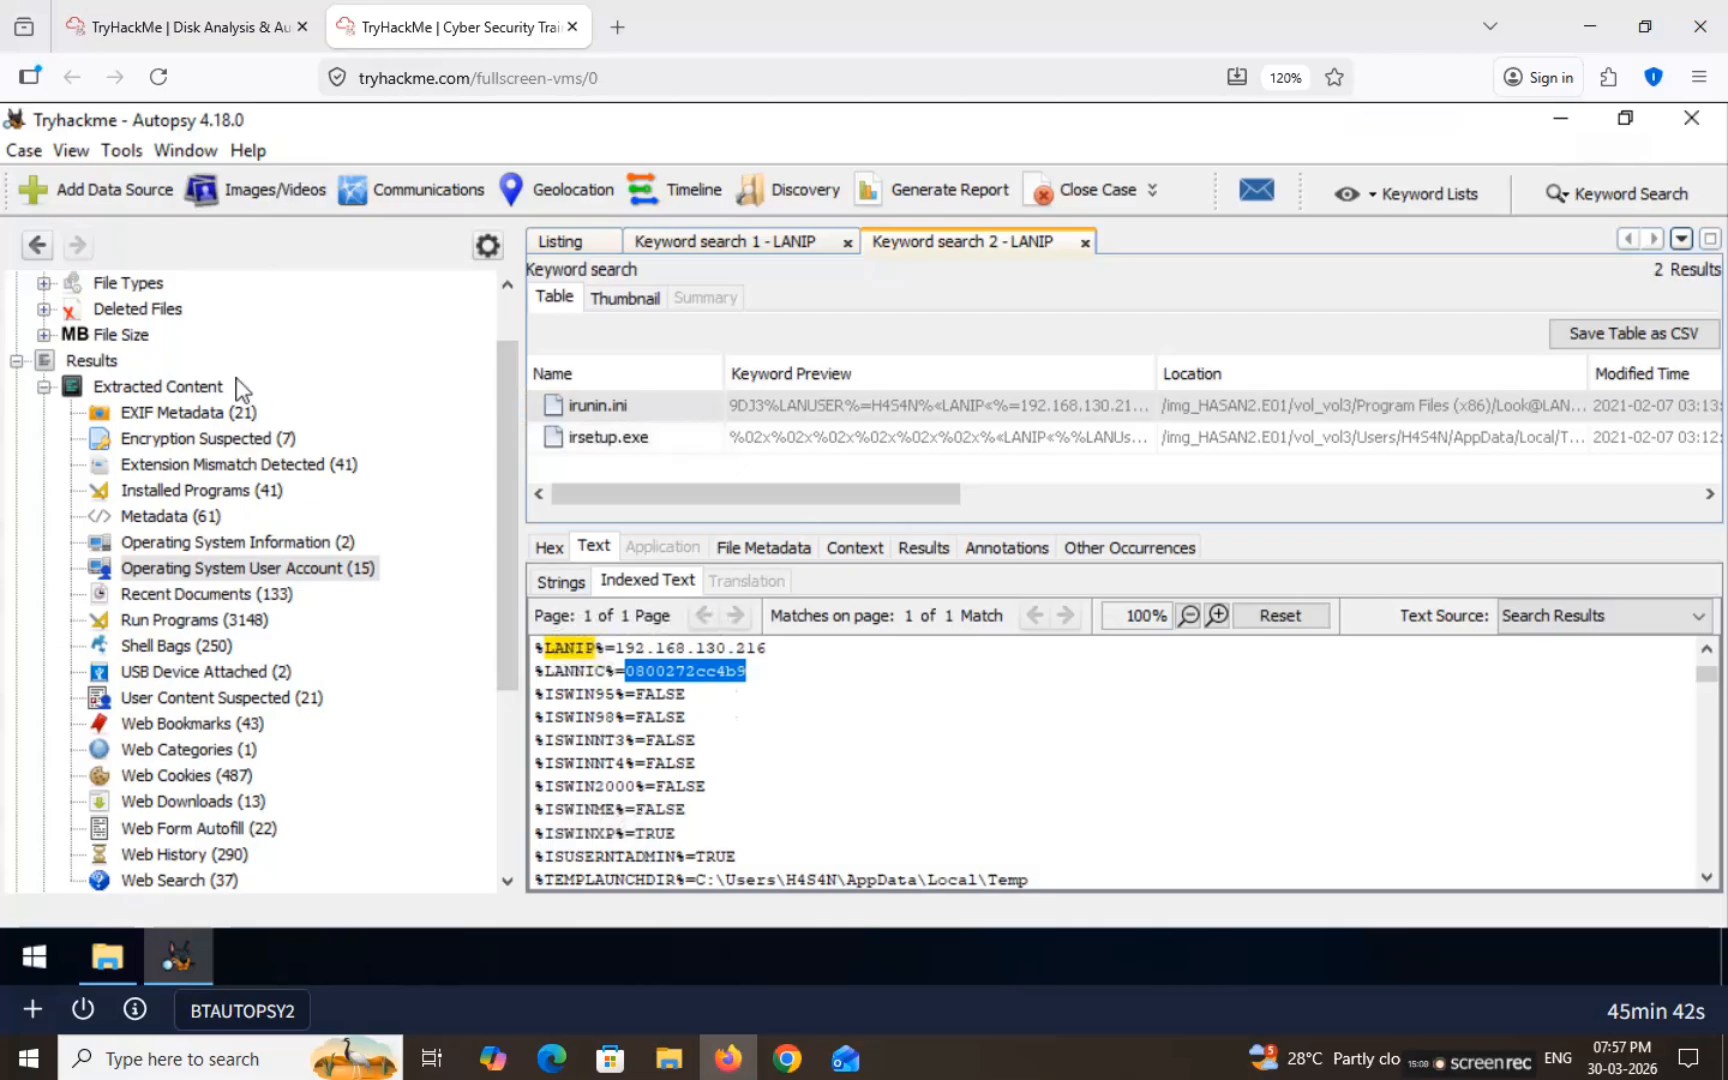
{"action": "left_click", "coordinate": [172, 494]}
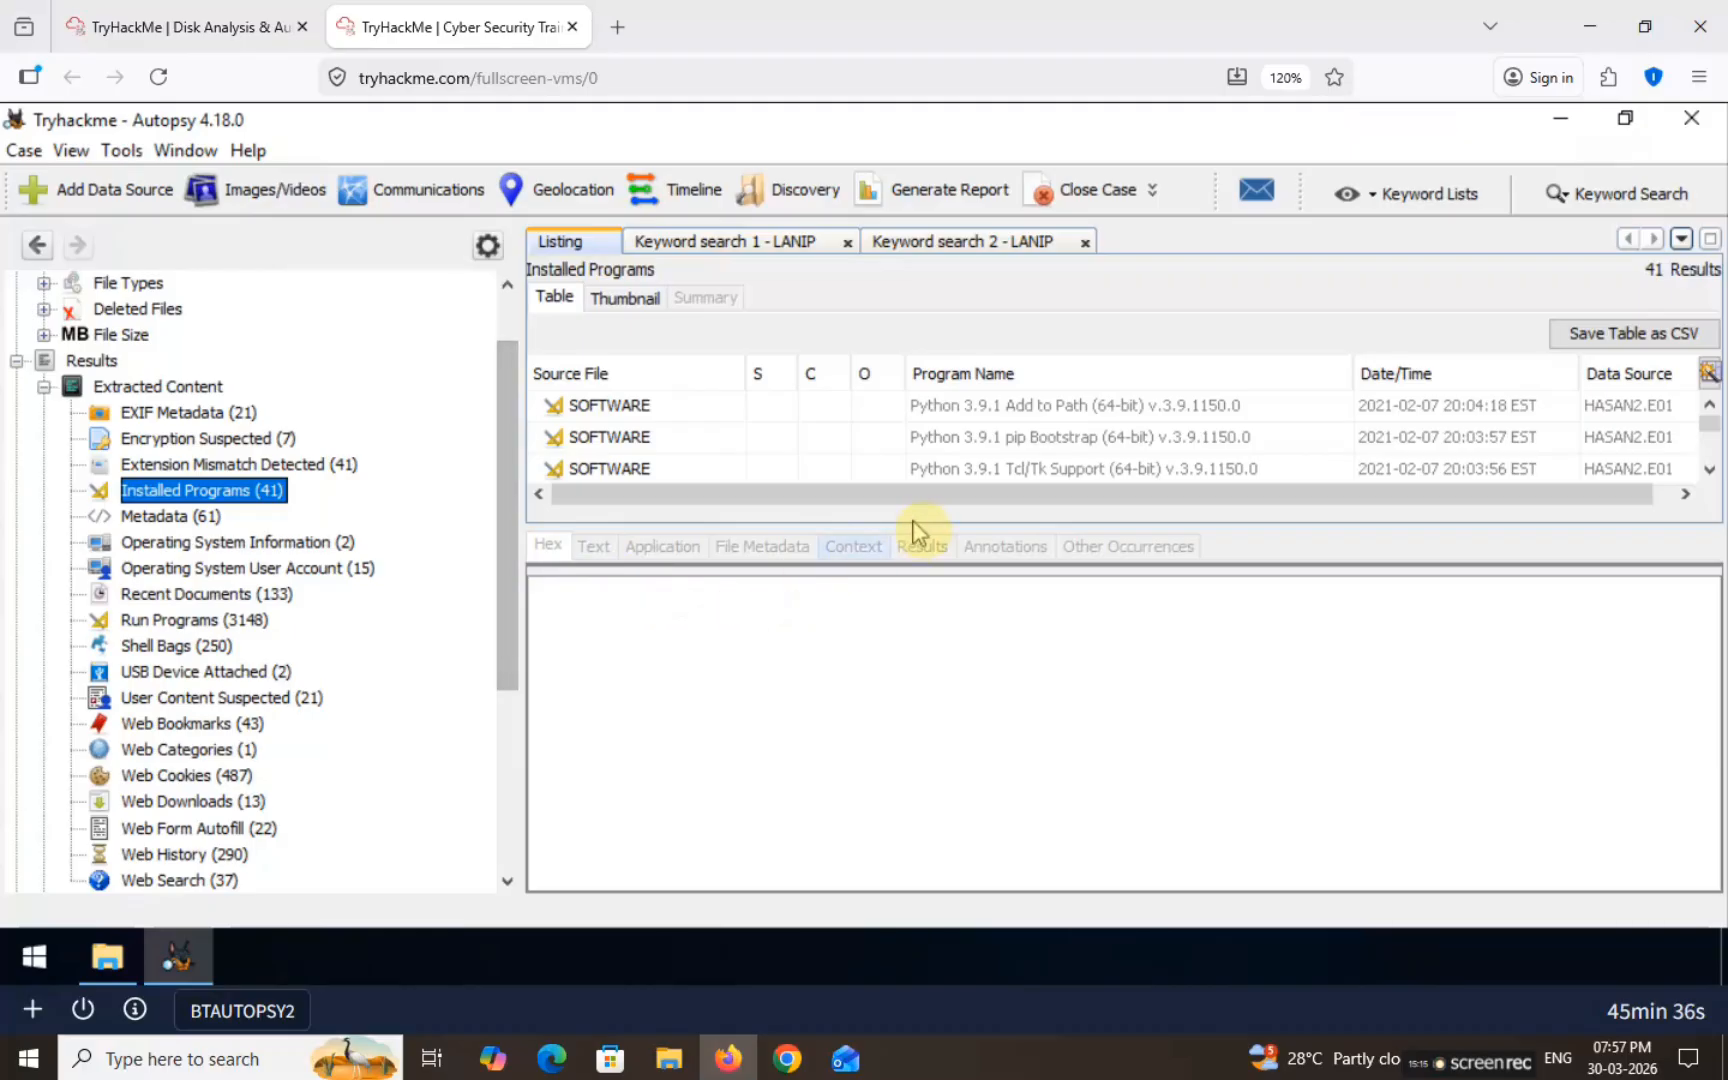
{"action": "scroll", "coordinate": [1099, 410], "scroll_direction": "down", "scroll_amount": 3}
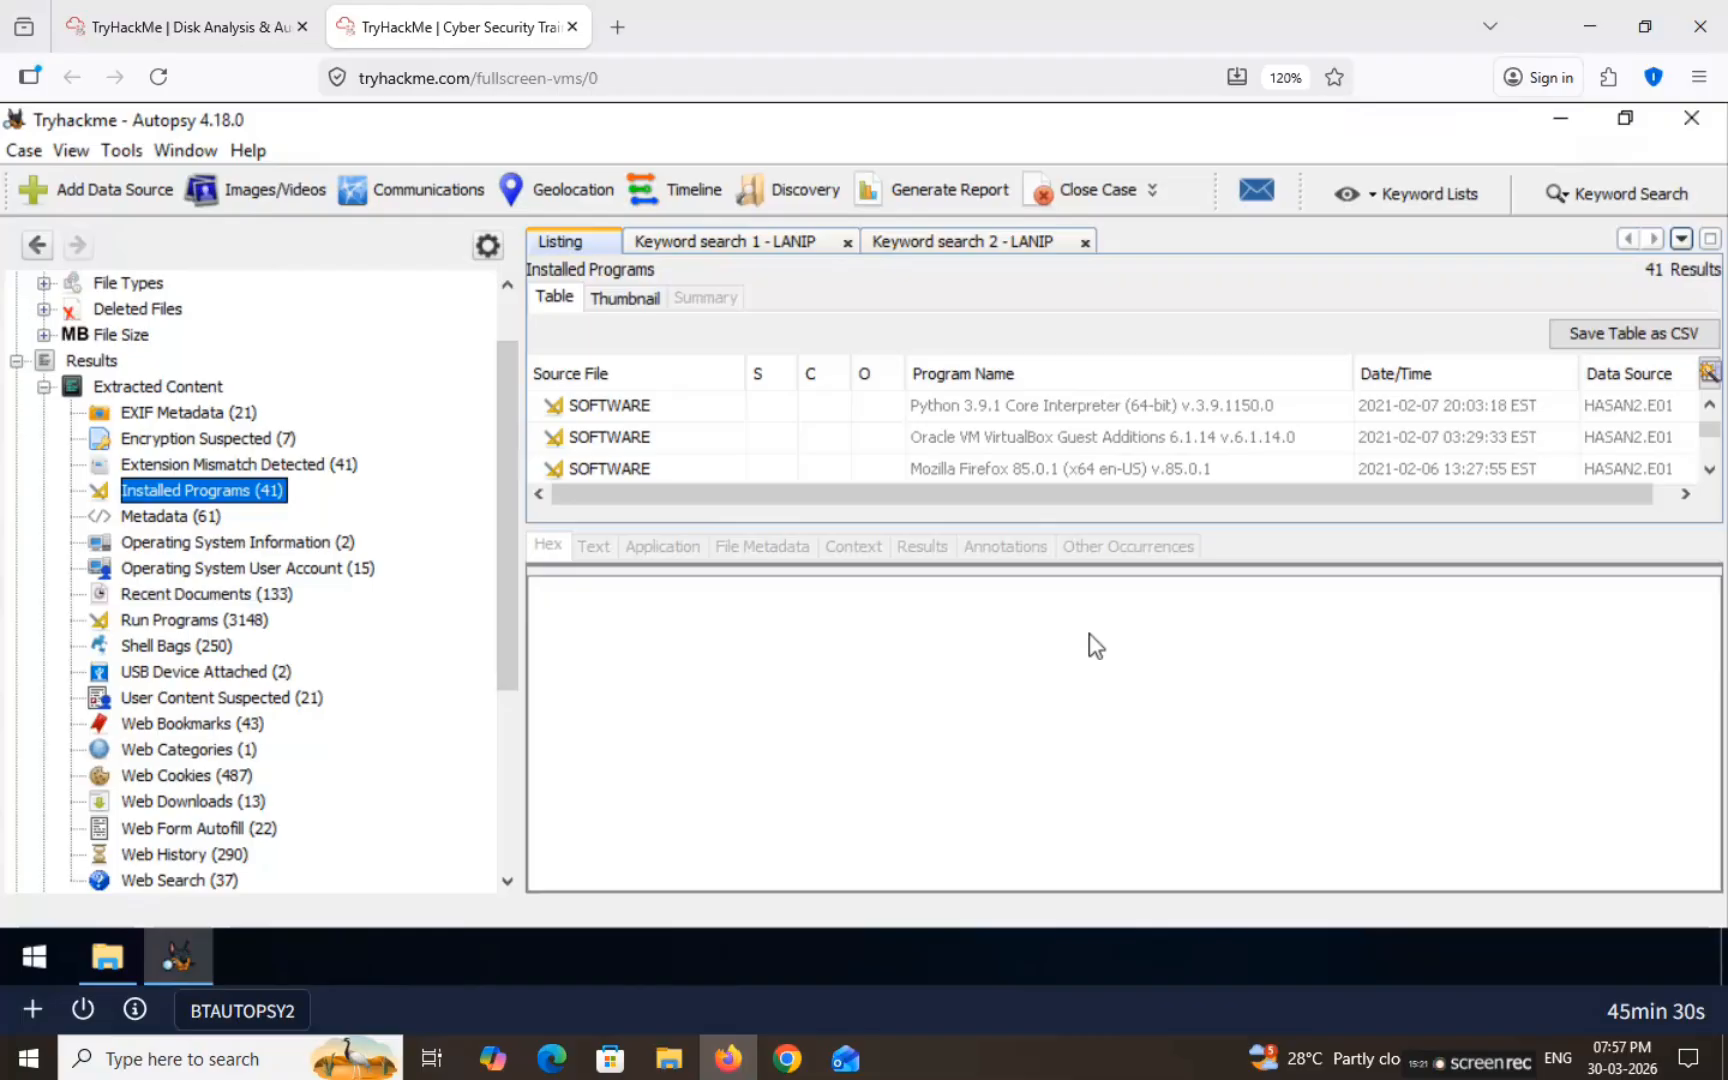
{"action": "left_click_drag", "start_coordinate": [1165, 556], "coordinate": [1074, 710]}
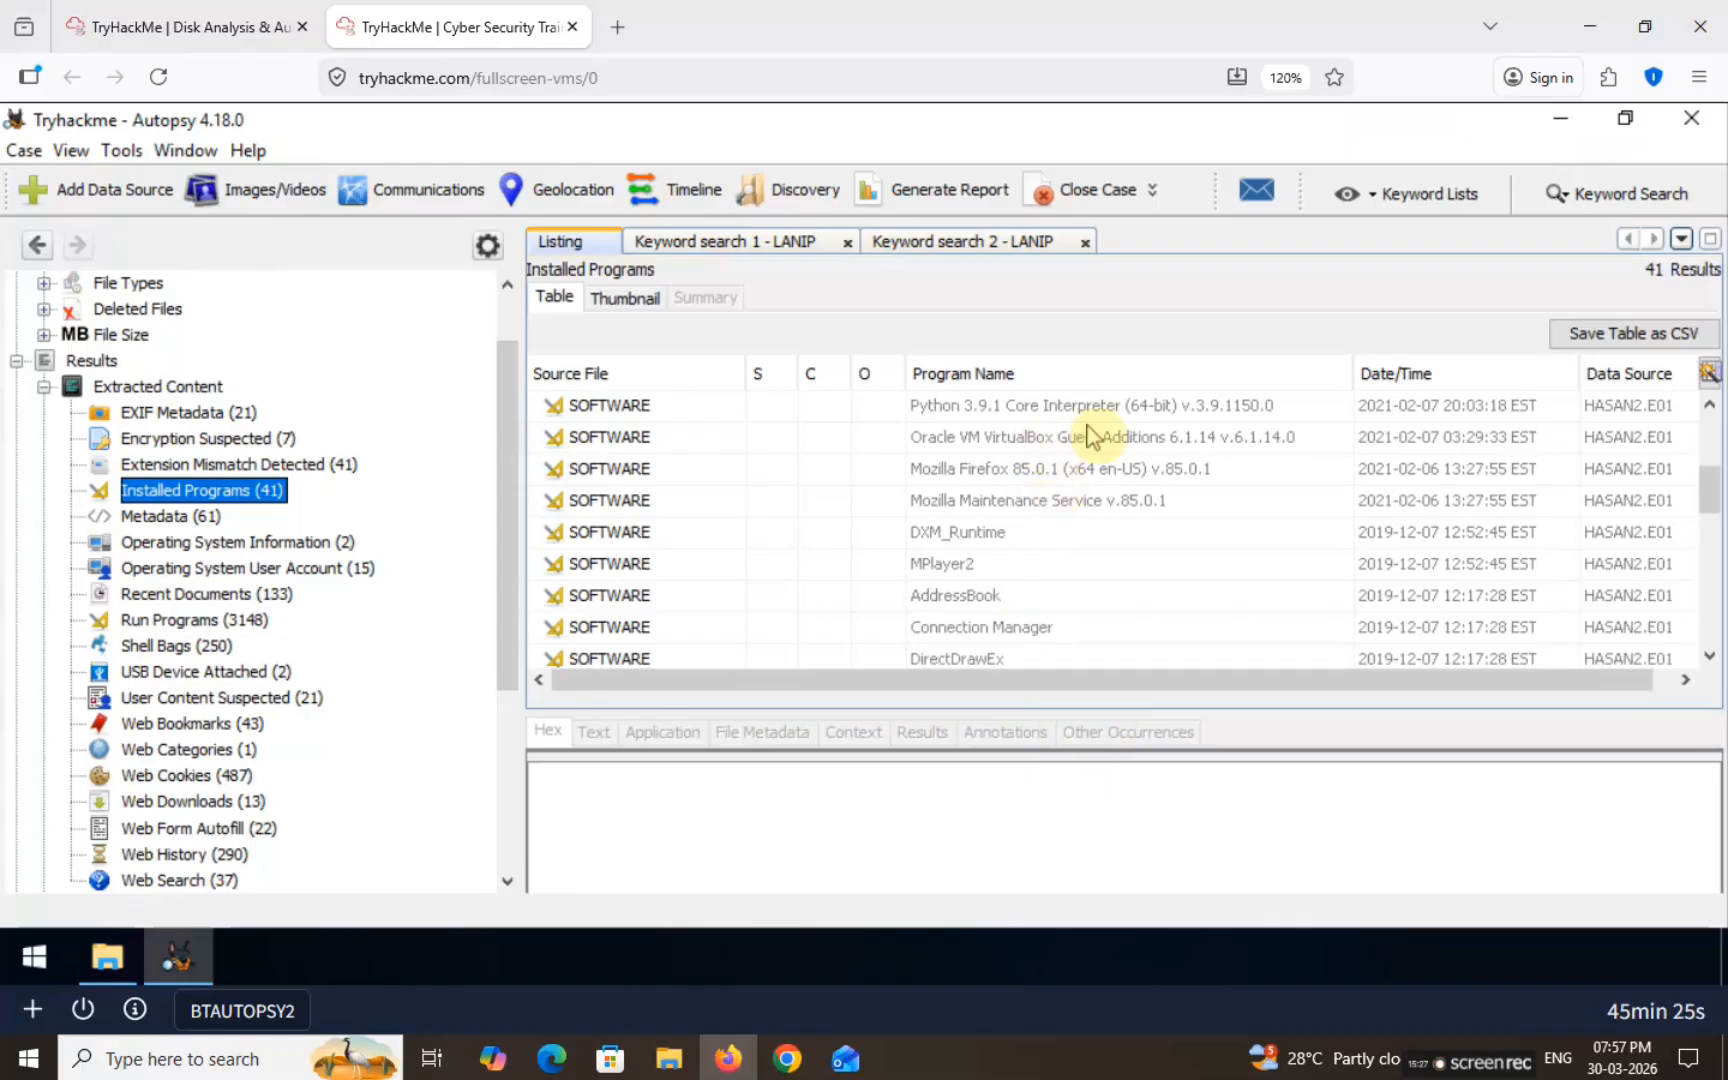
{"action": "scroll", "coordinate": [1070, 437], "scroll_direction": "down", "scroll_amount": 5}
{"action": "scroll", "coordinate": [1045, 465], "scroll_direction": "down", "scroll_amount": 3}
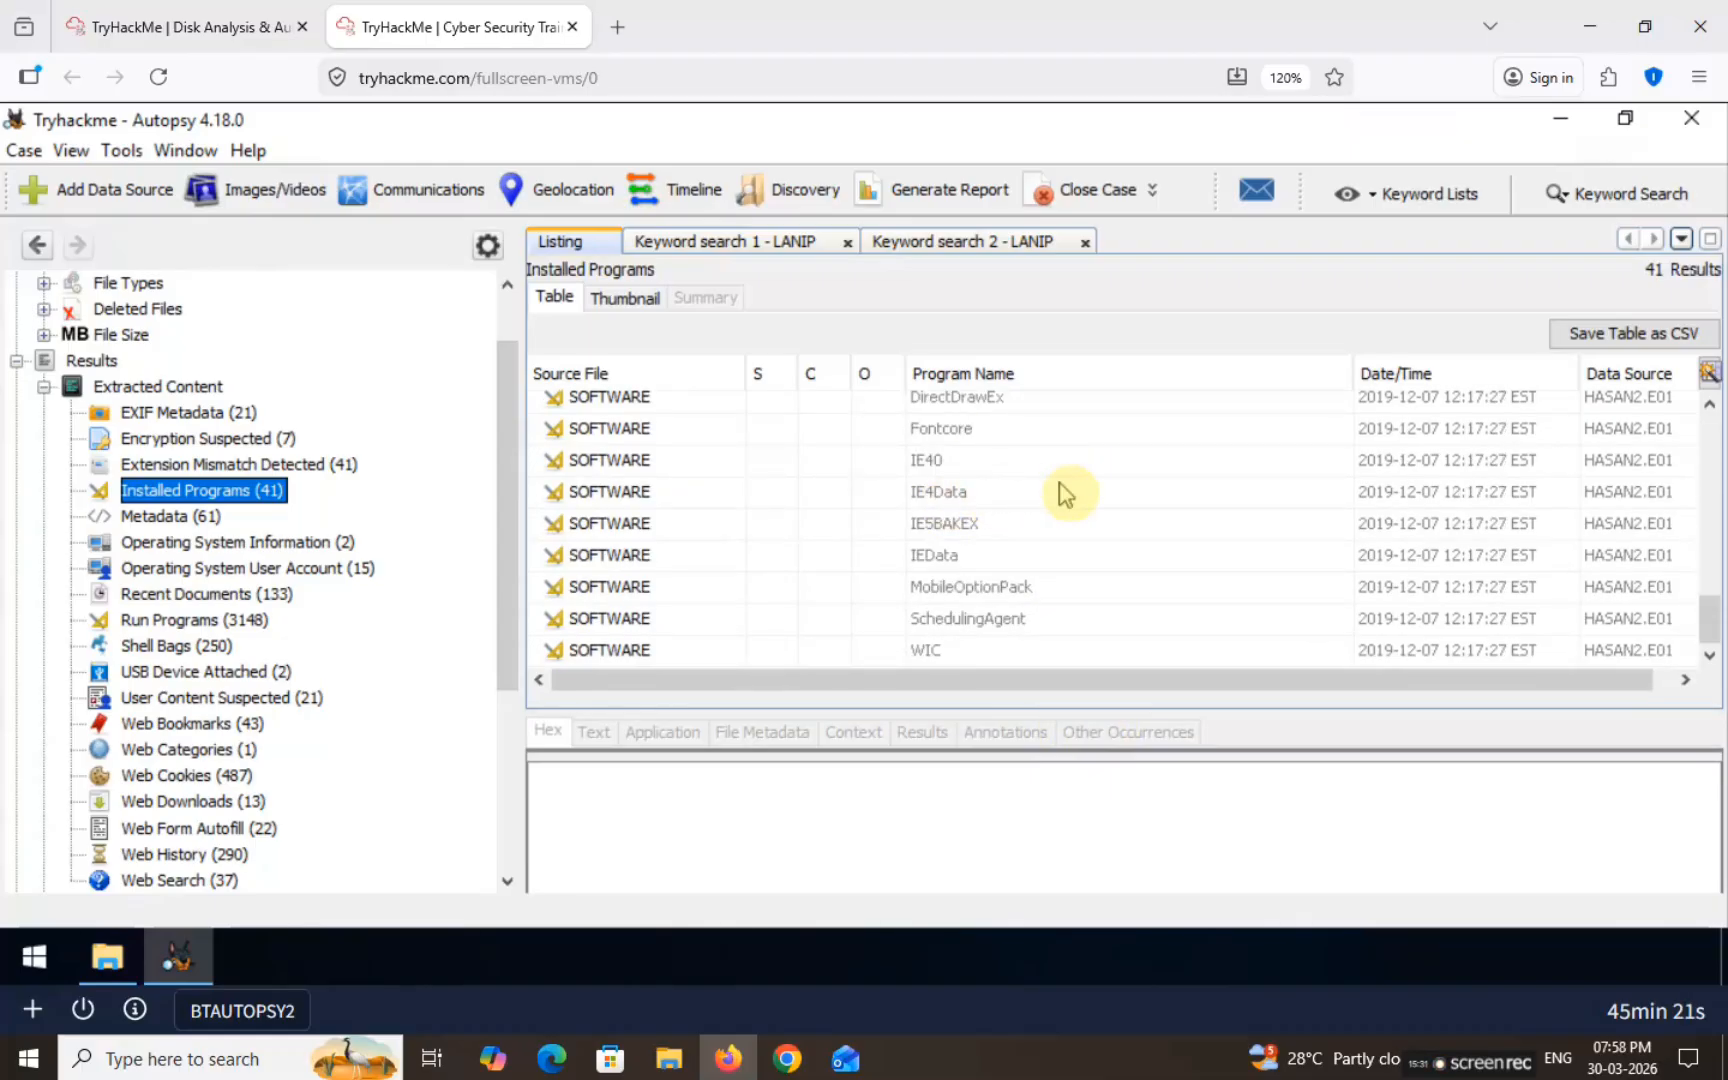
{"action": "scroll", "coordinate": [1060, 500], "scroll_direction": "up", "scroll_amount": 6}
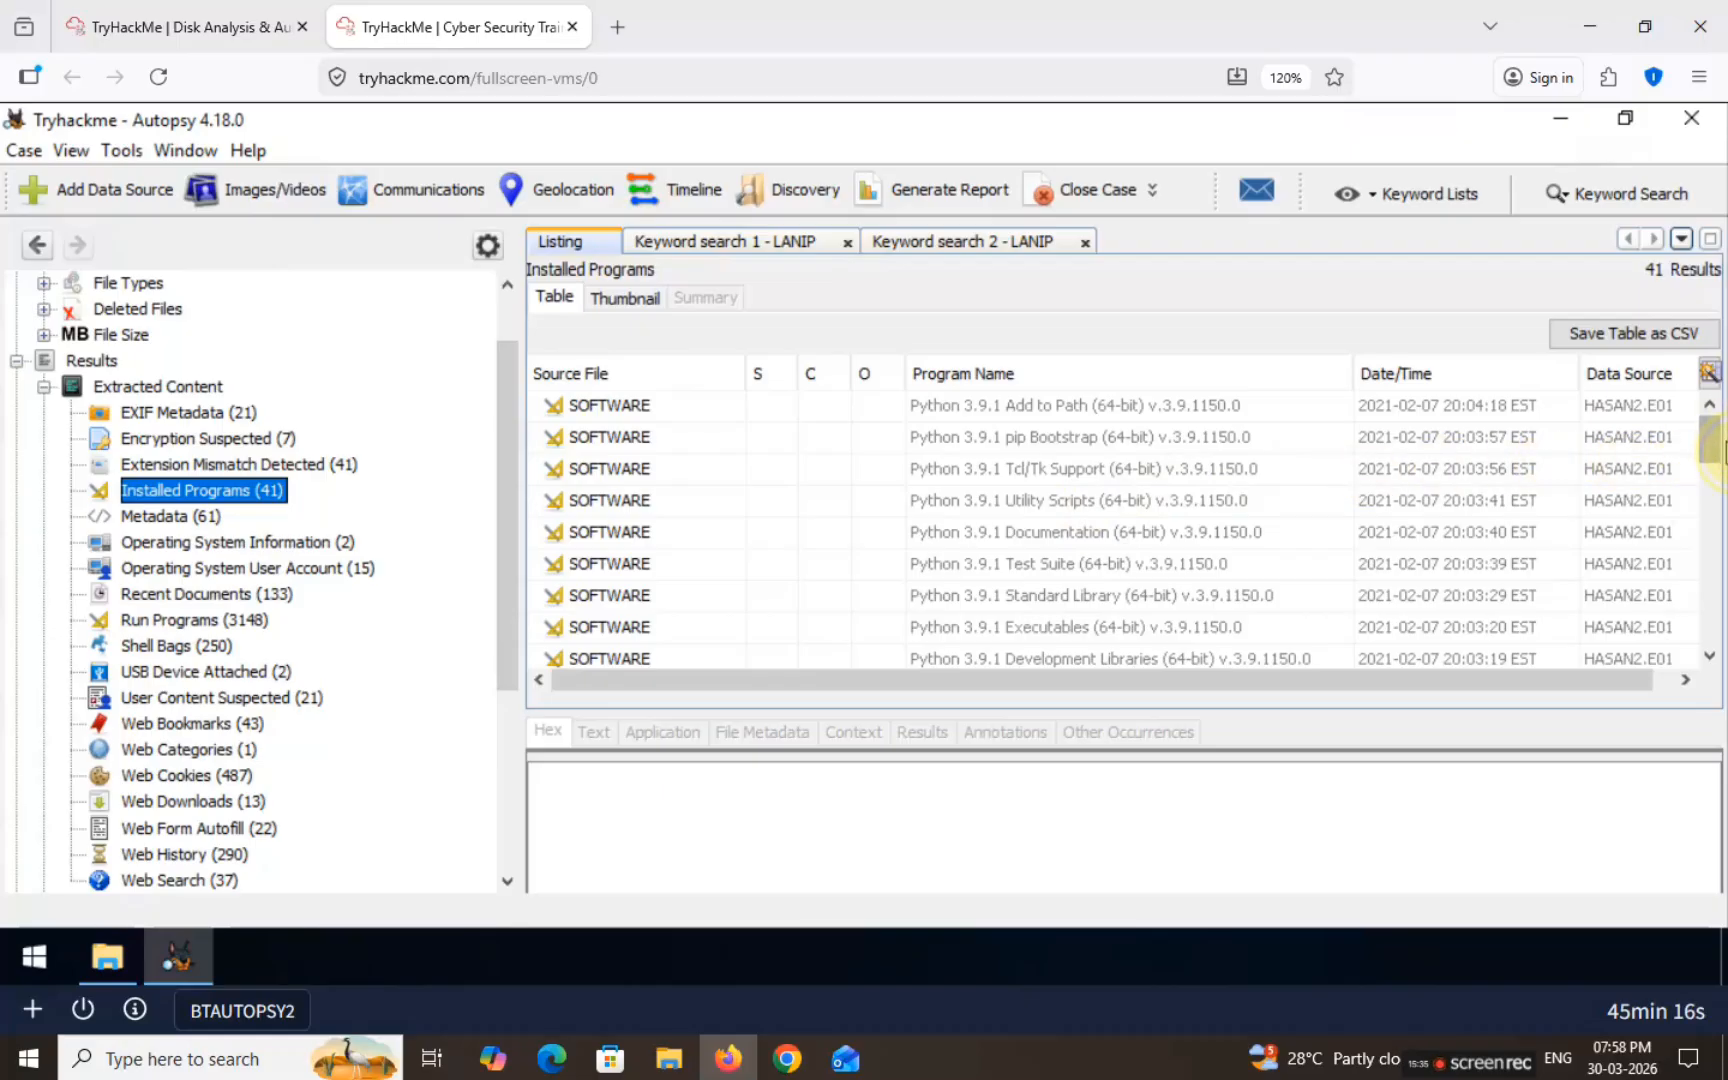
{"action": "left_click_drag", "start_coordinate": [1719, 455], "coordinate": [1673, 570]}
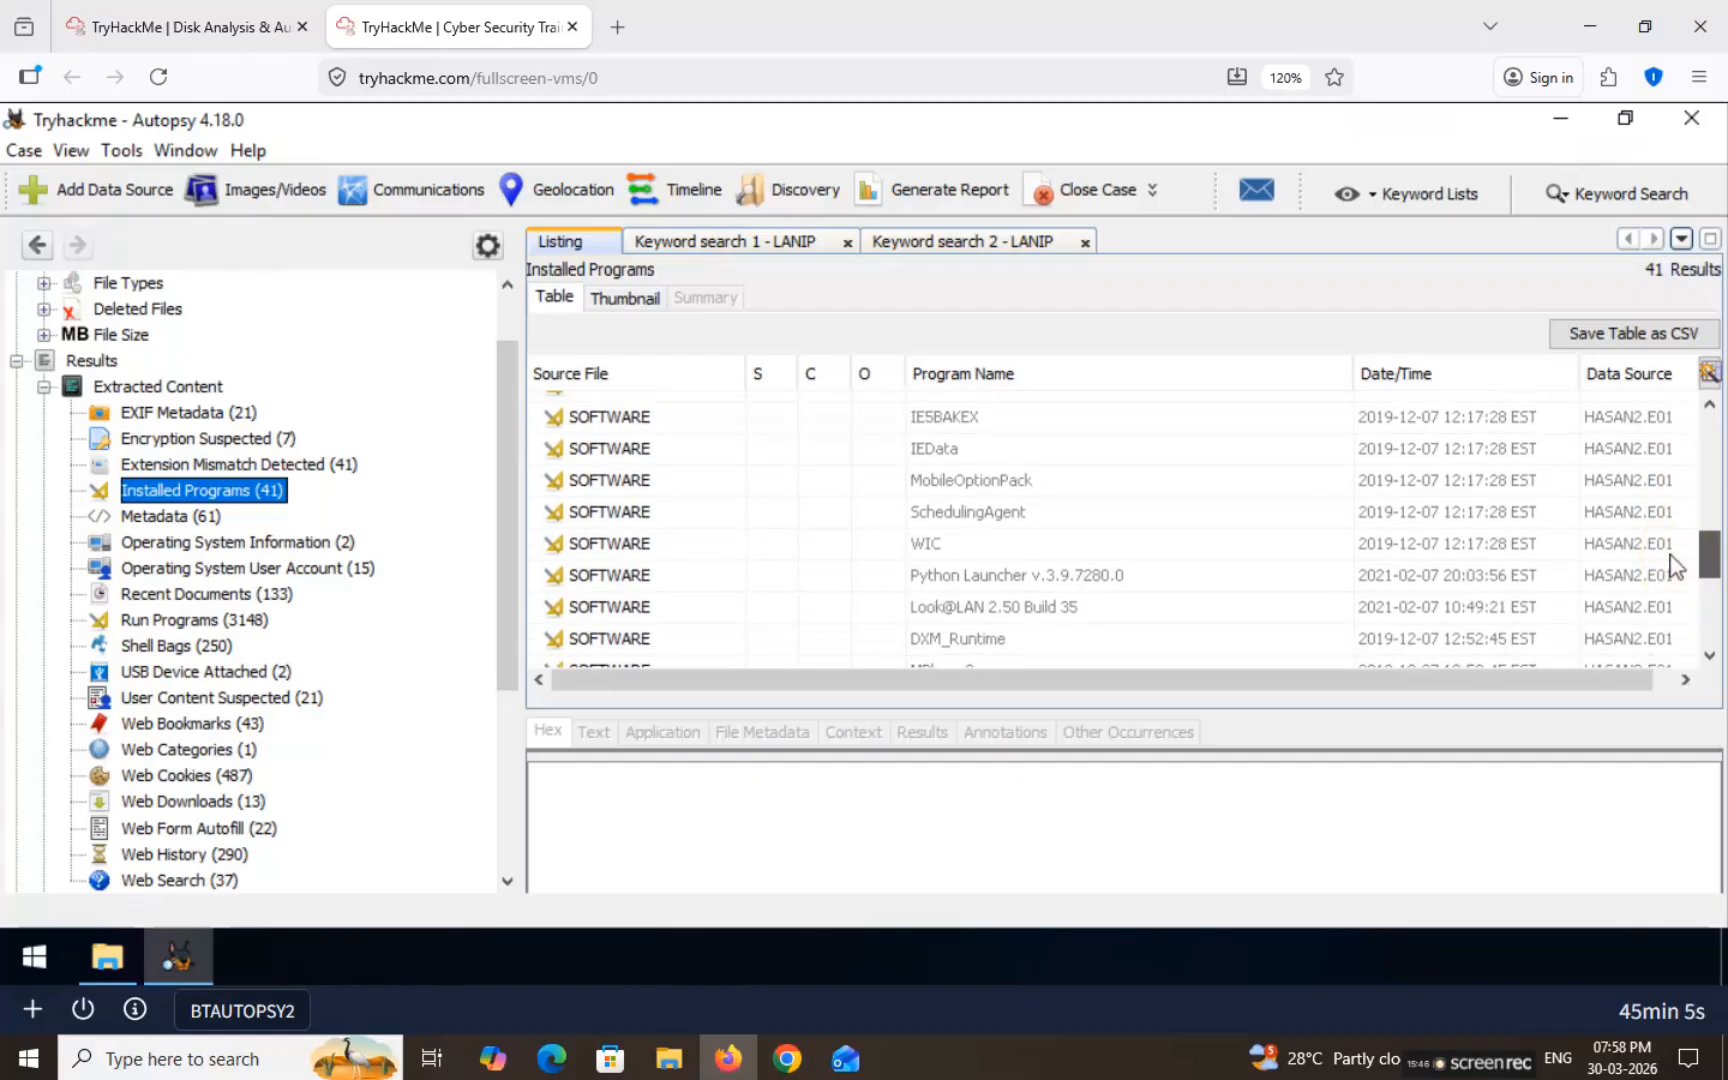
{"action": "left_click", "coordinate": [1045, 607]}
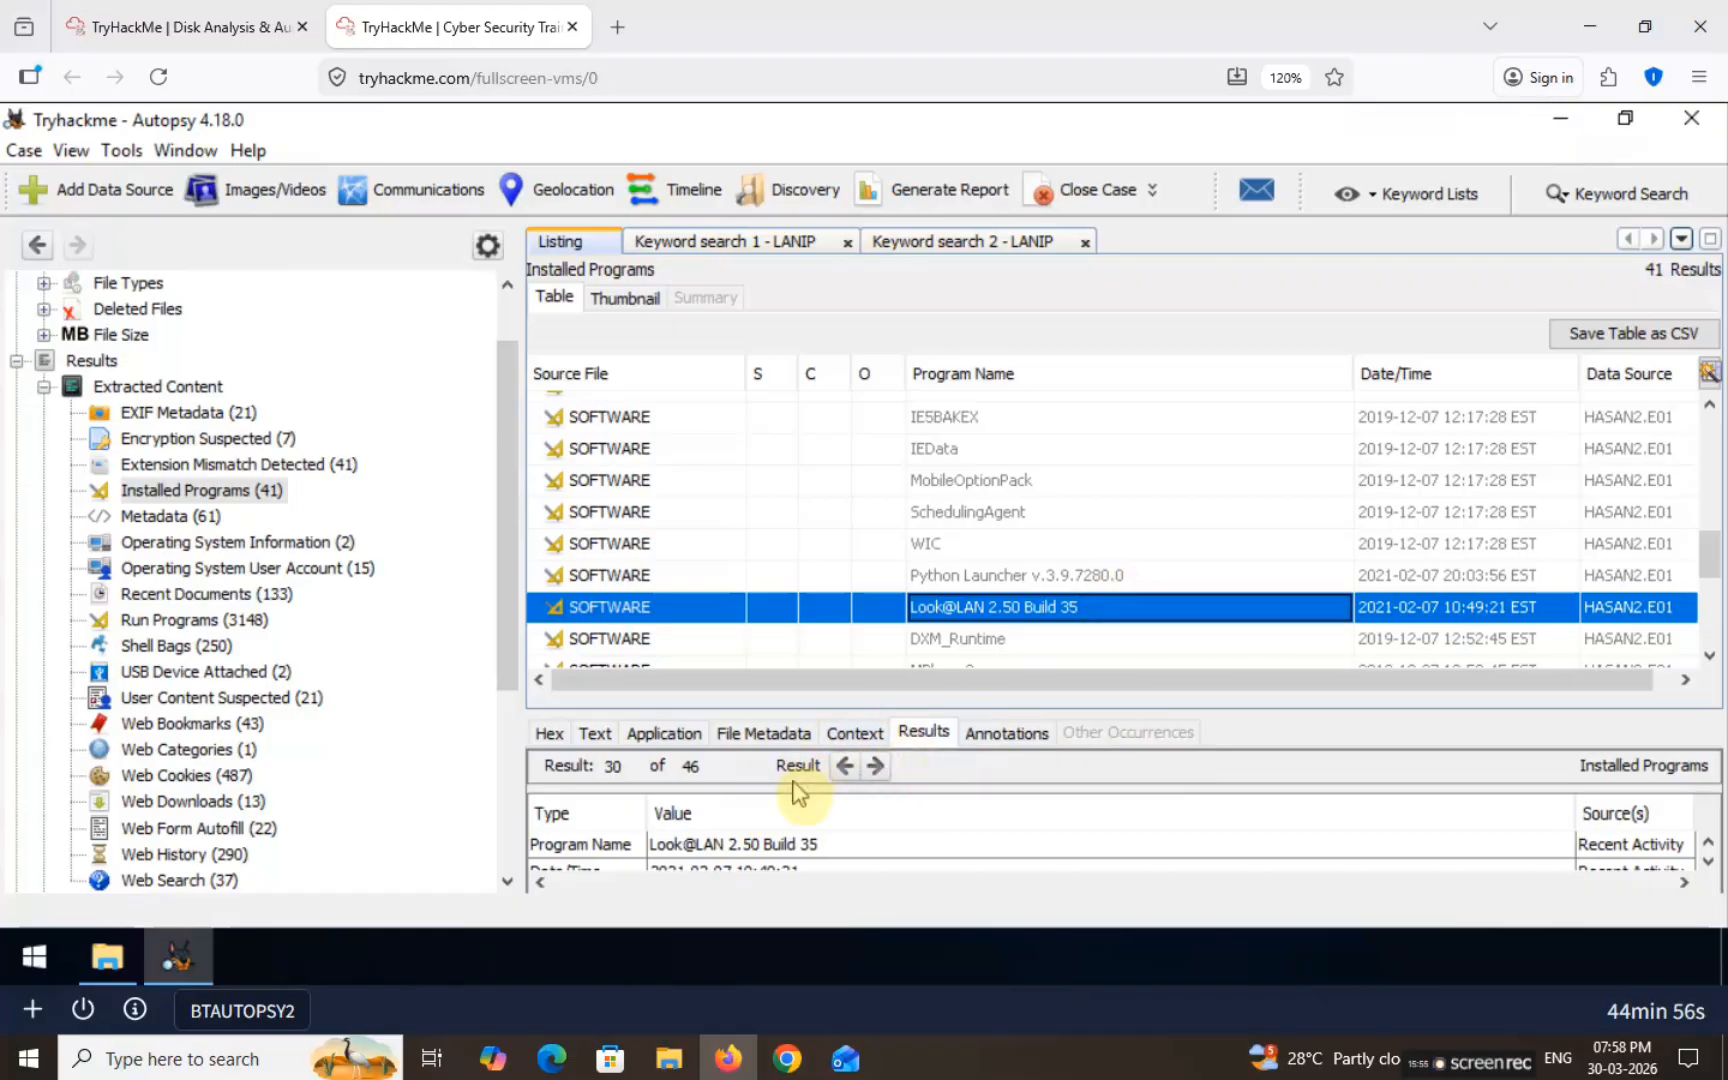
{"action": "left_click", "coordinate": [752, 850]}
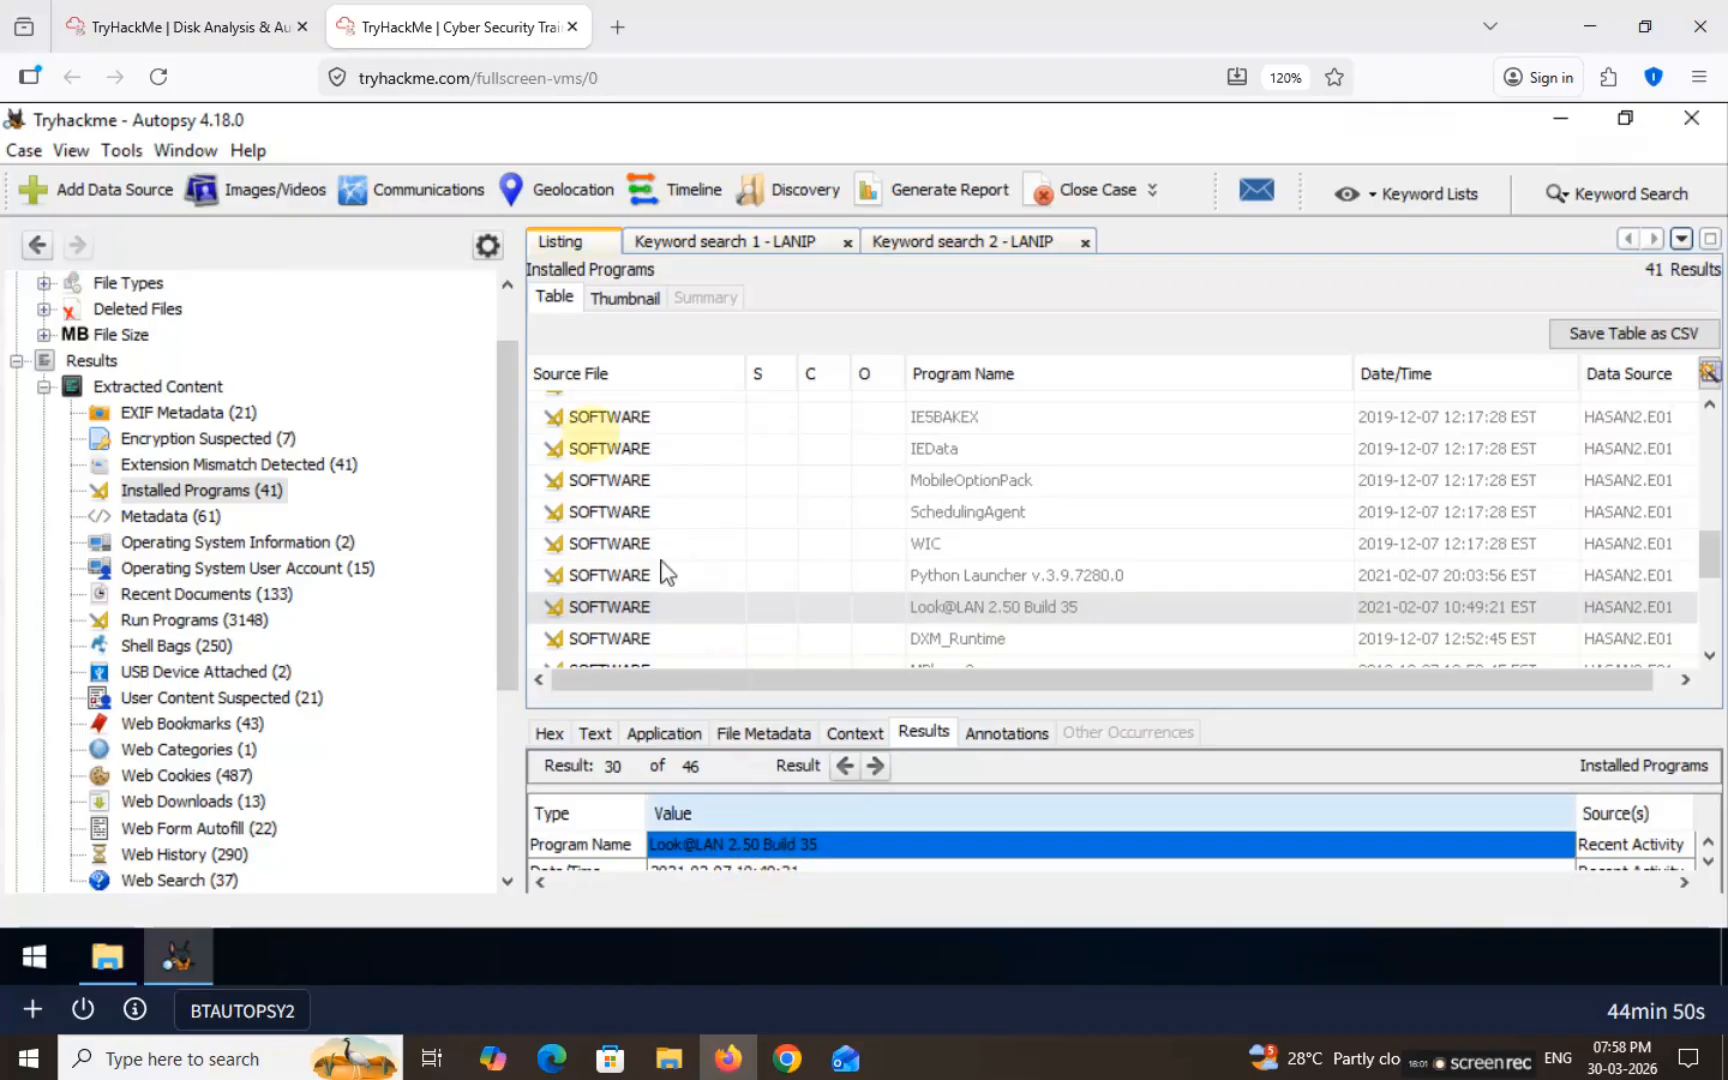
{"action": "left_click", "coordinate": [195, 22]}
Step: Answer the network monitoring tool question with Look@LAN, then read the Google Maps bookmark question
{"action": "left_click", "coordinate": [320, 525]}
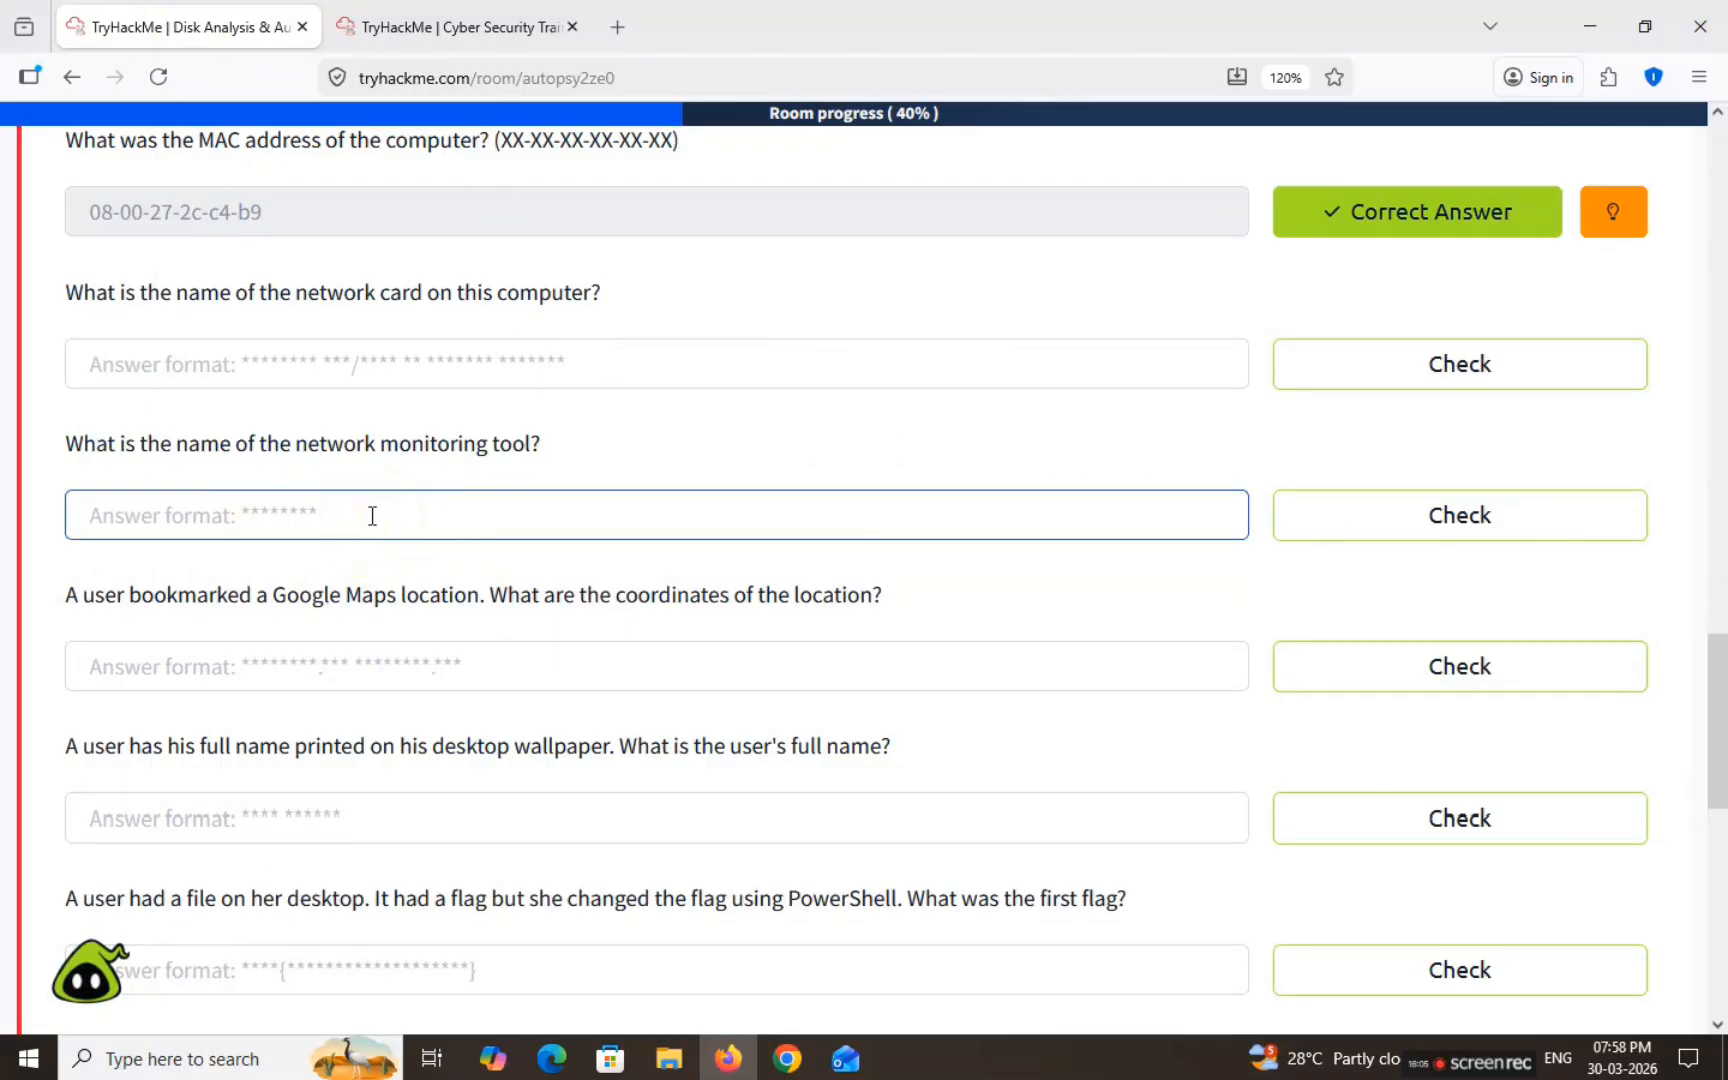
{"action": "type", "text": "Look@LAN 2.50 Build 35"}
{"action": "key", "text": "BackSpace"}
{"action": "key", "text": "BackSpace"}
{"action": "key", "text": "BackSpace"}
{"action": "key", "text": "BackSpace"}
{"action": "key", "text": "BackSpace"}
{"action": "key", "text": "BackSpace"}
{"action": "key", "text": "BackSpace"}
{"action": "key", "text": "BackSpace"}
{"action": "key", "text": "BackSpace"}
{"action": "key", "text": "BackSpace"}
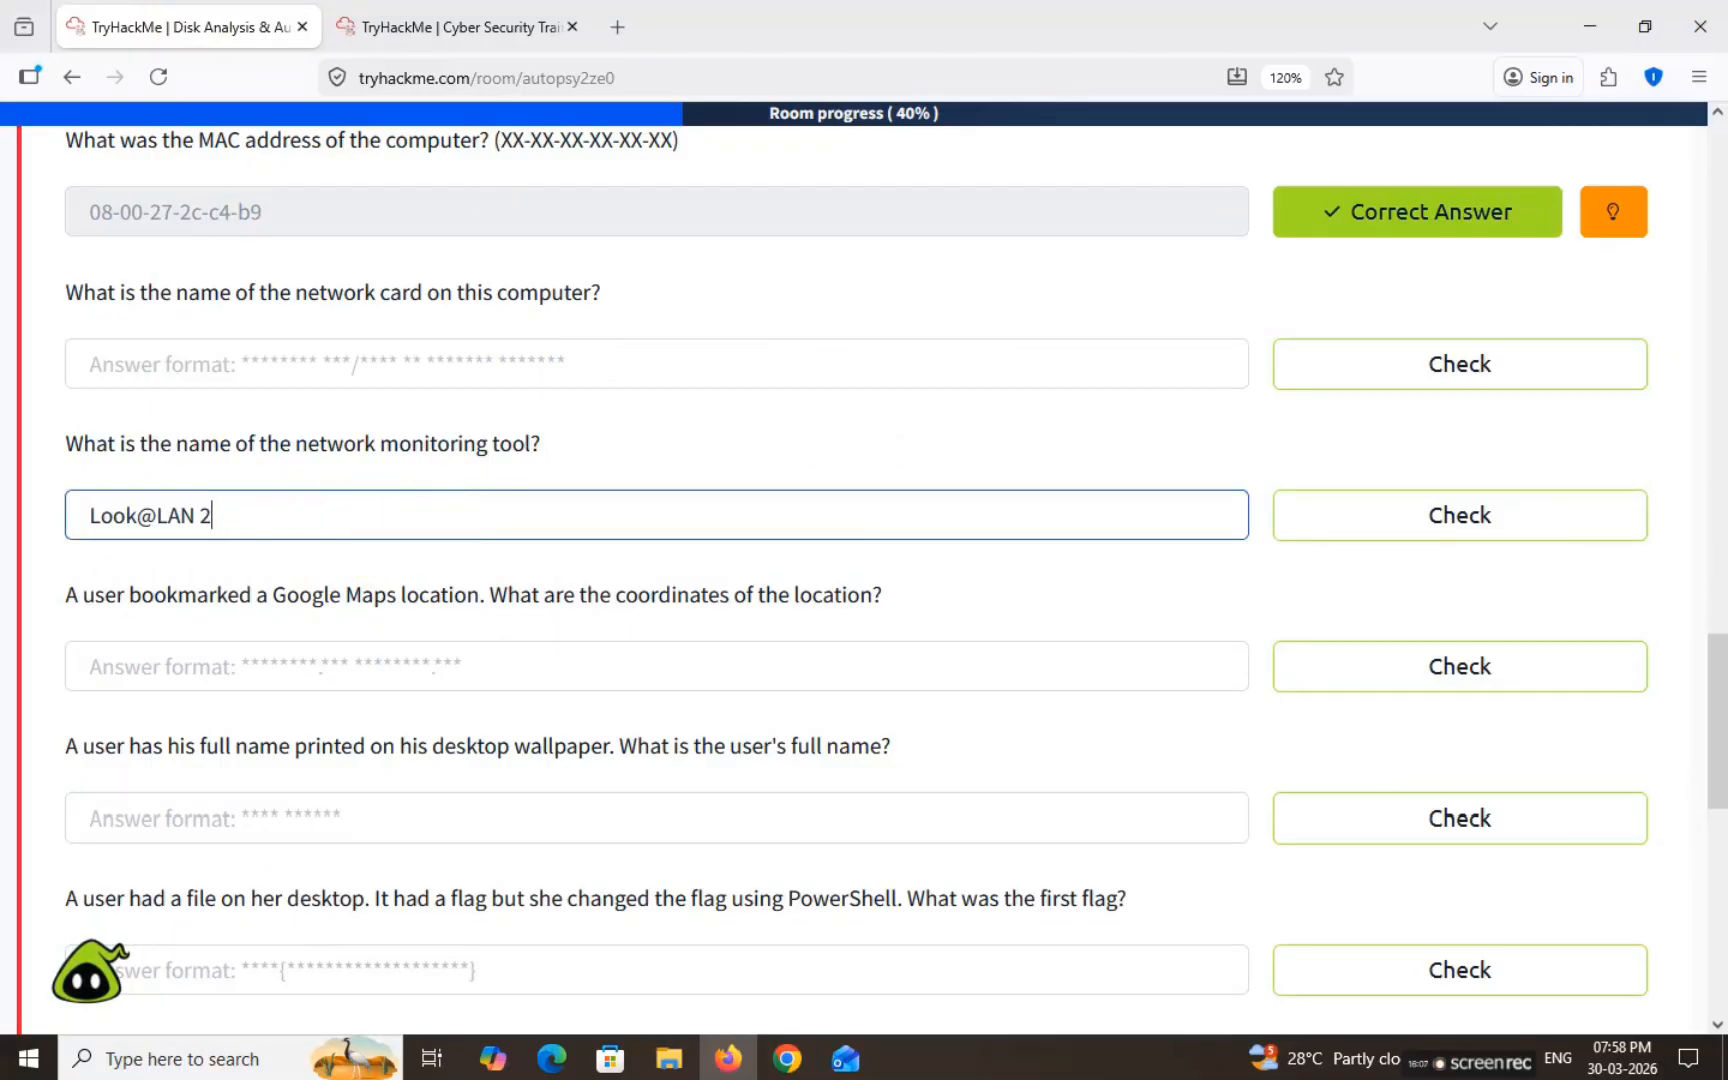
{"action": "key", "text": "Return"}
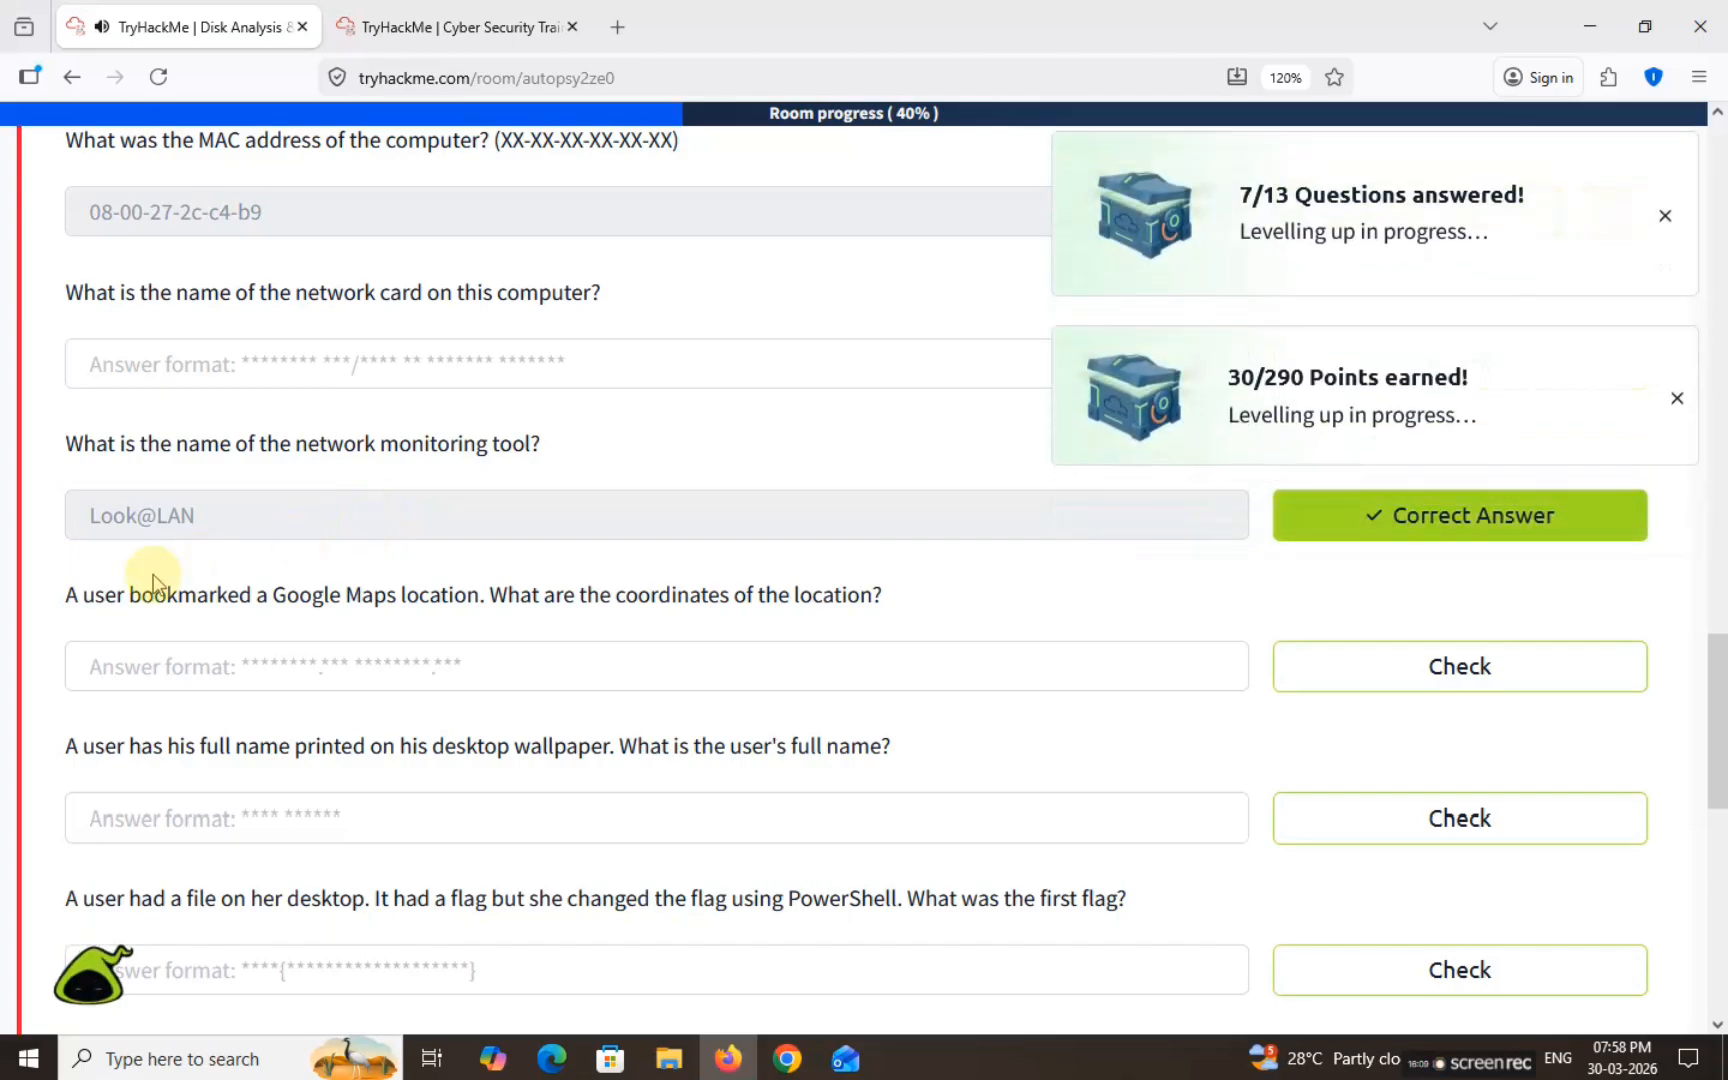
{"action": "left_click_drag", "start_coordinate": [66, 595], "coordinate": [906, 598]}
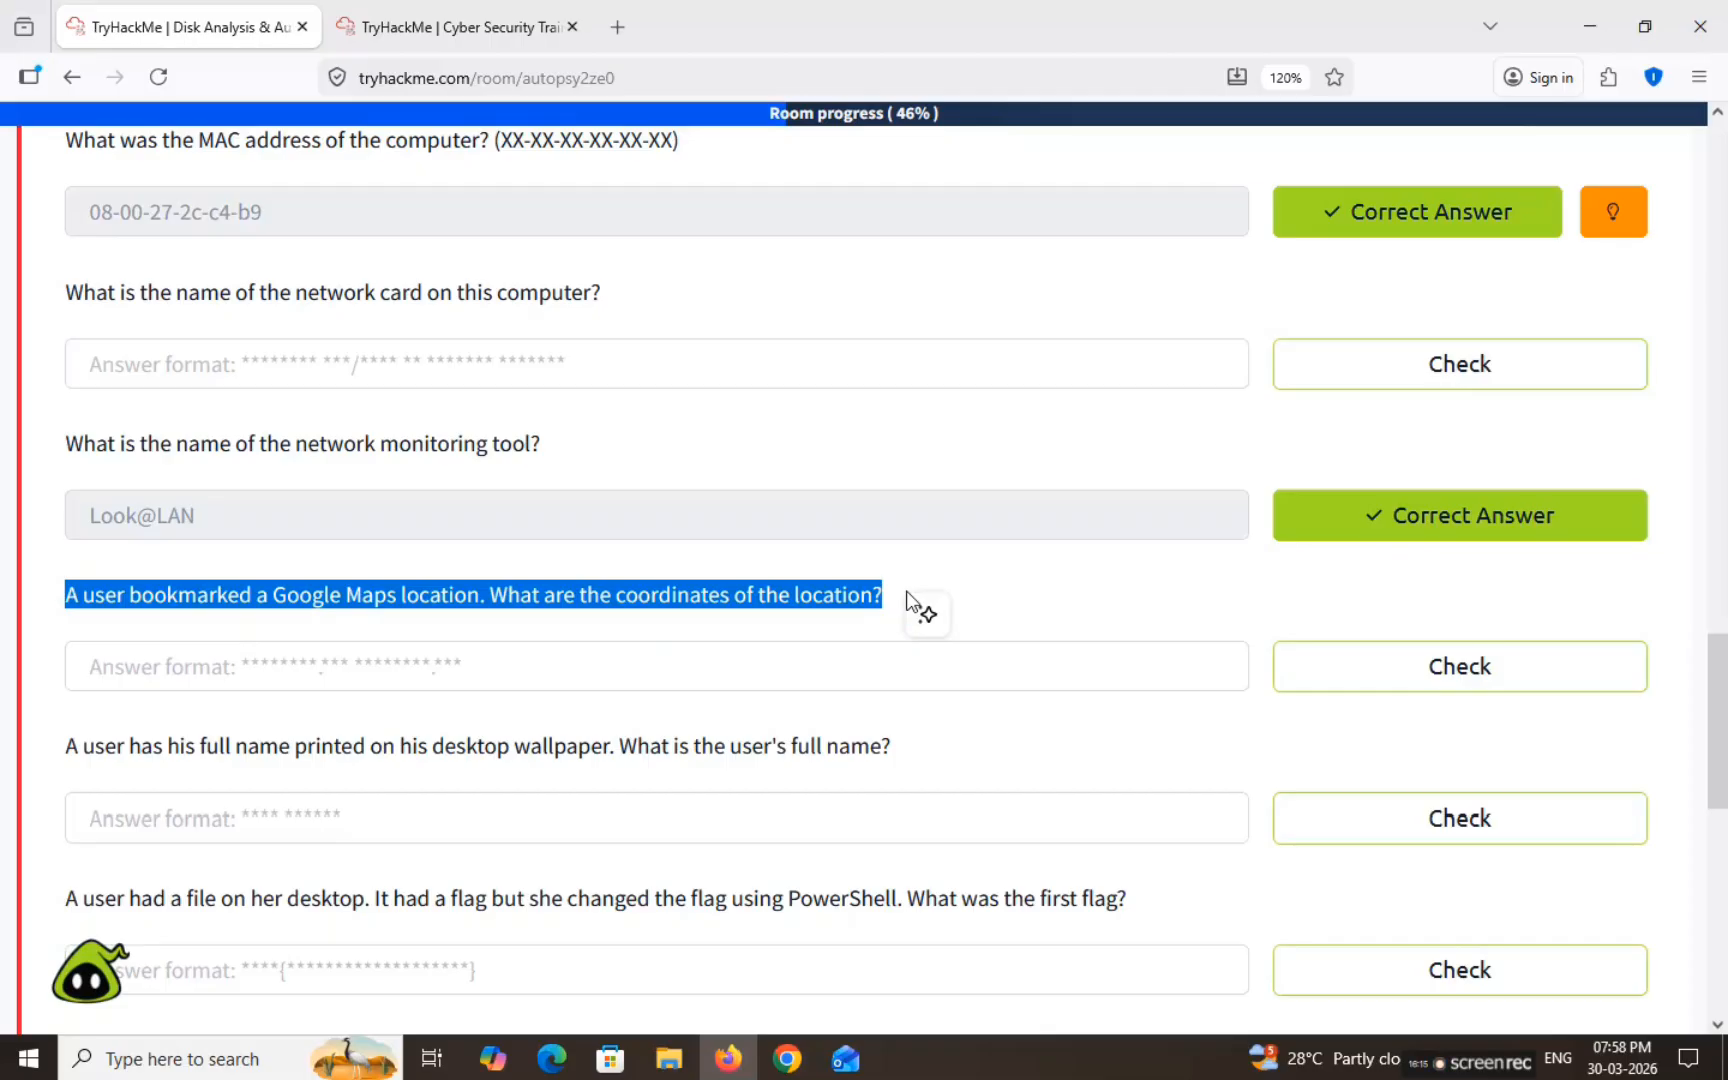
{"action": "left_click", "coordinate": [964, 574]}
Step: List Web Bookmarks and inspect the Google Maps bookmark titled 12°52'23.0"N 80°13'25.0"E
{"action": "left_click", "coordinate": [460, 20]}
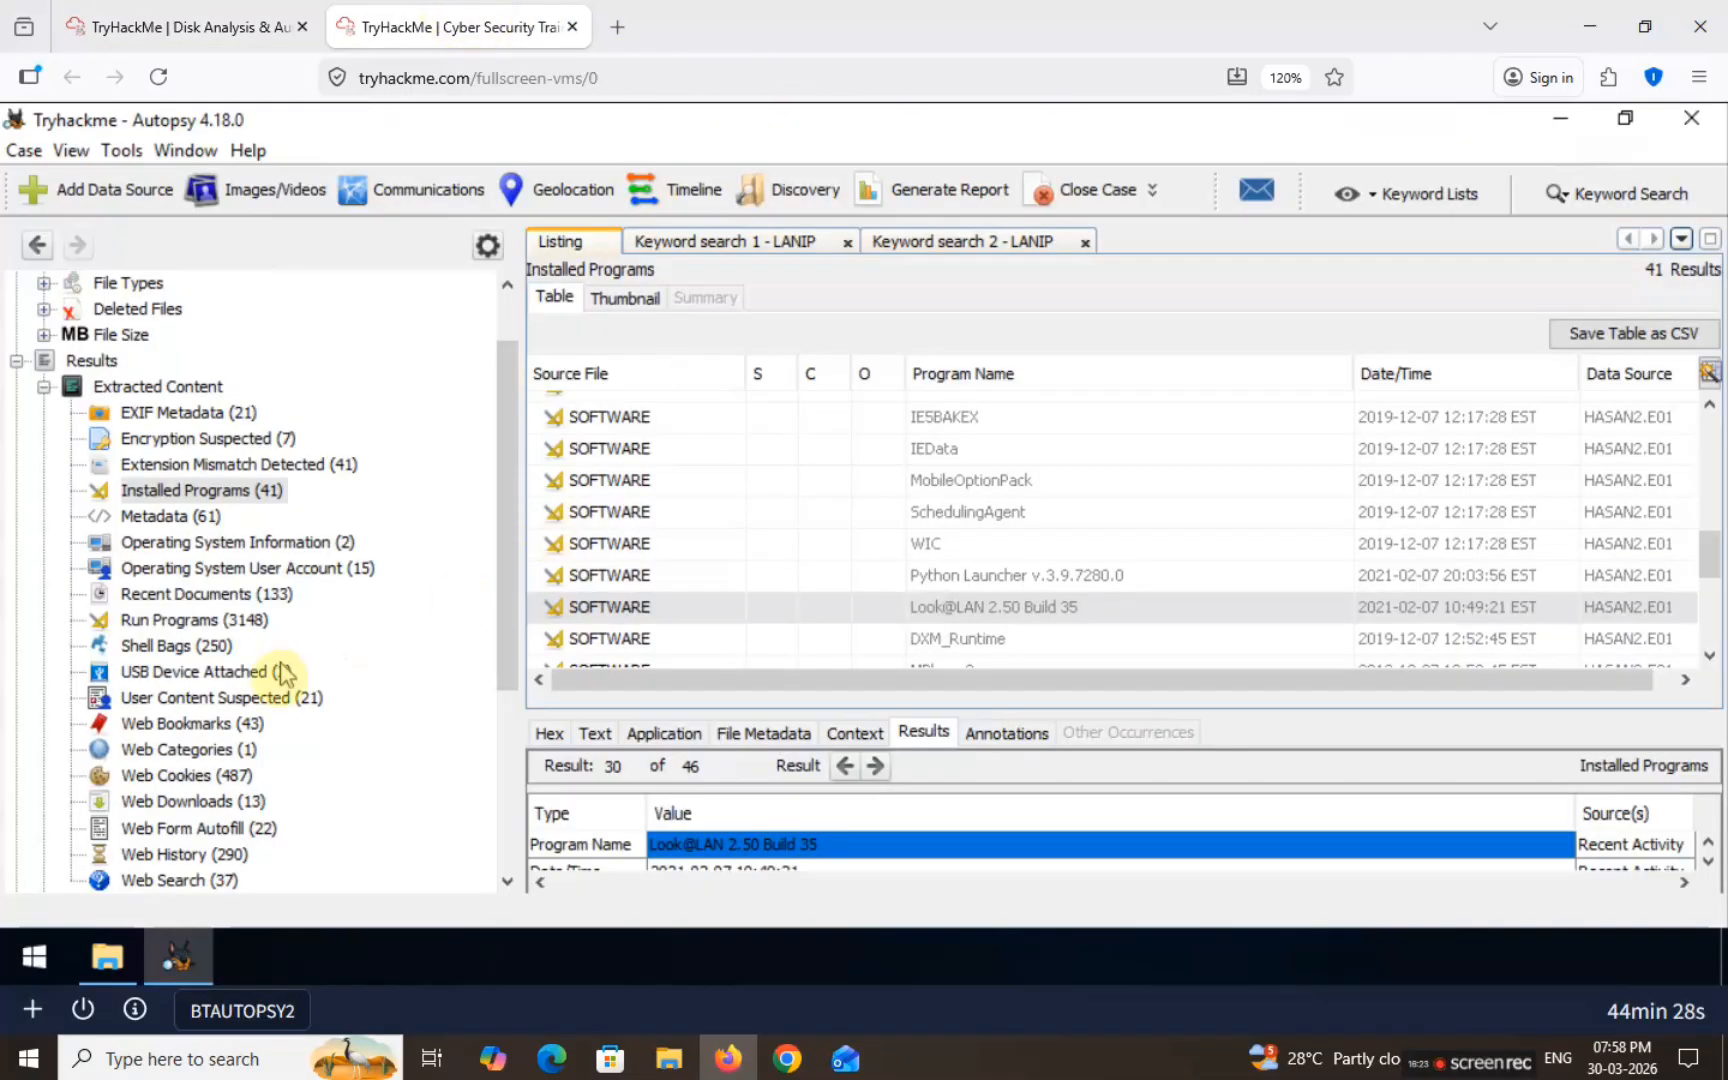
{"action": "left_click", "coordinate": [163, 728]}
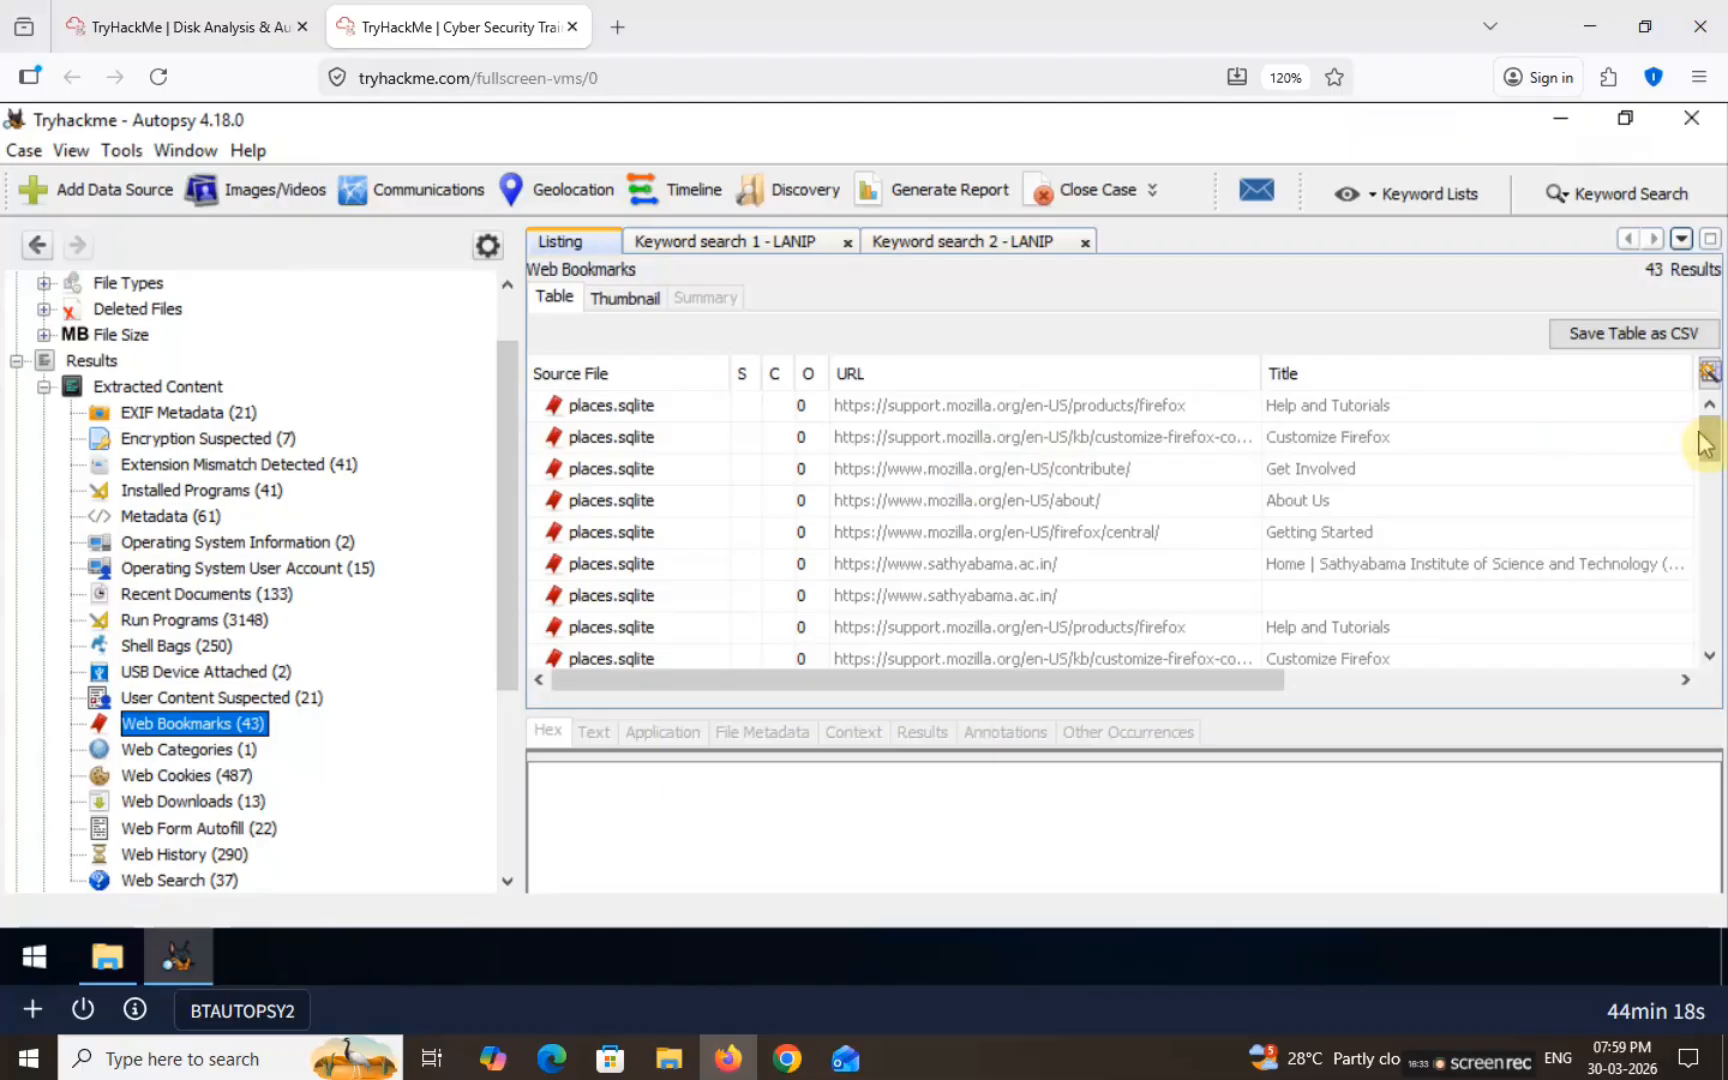
{"action": "left_click_drag", "start_coordinate": [1710, 448], "coordinate": [1706, 558]}
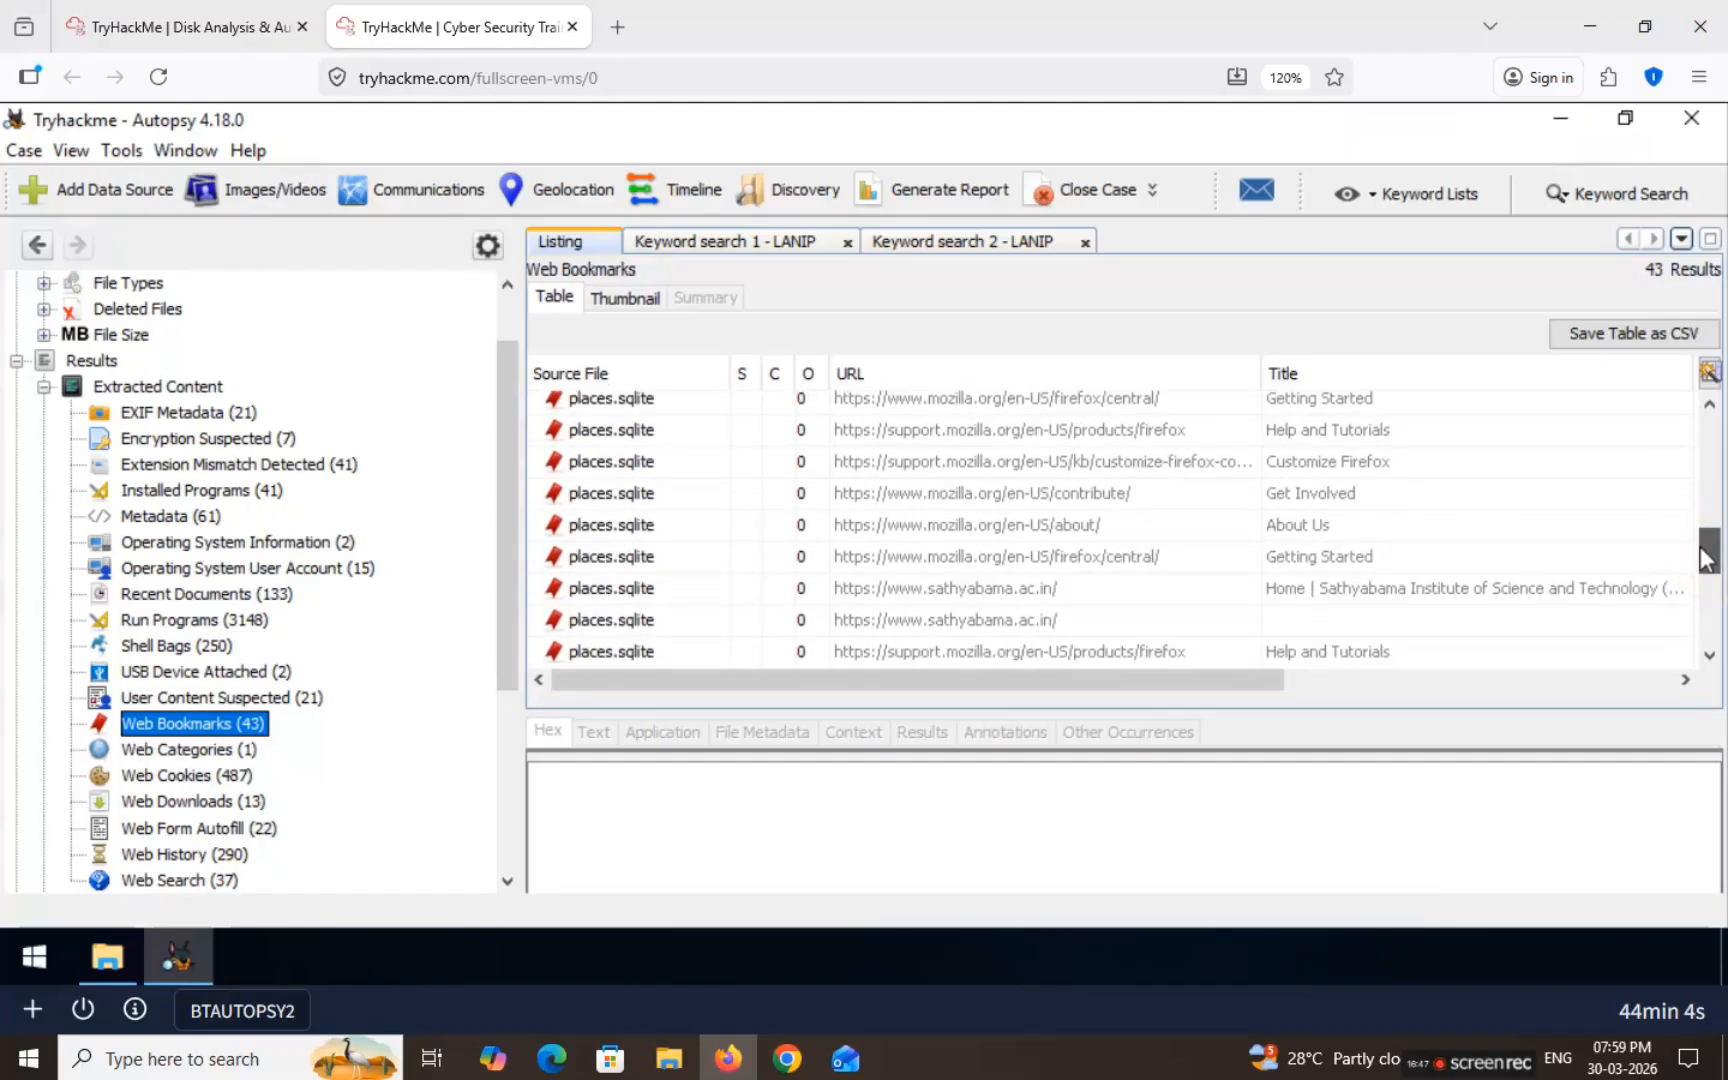
{"action": "scroll", "coordinate": [1706, 558], "scroll_direction": "down", "scroll_amount": 2}
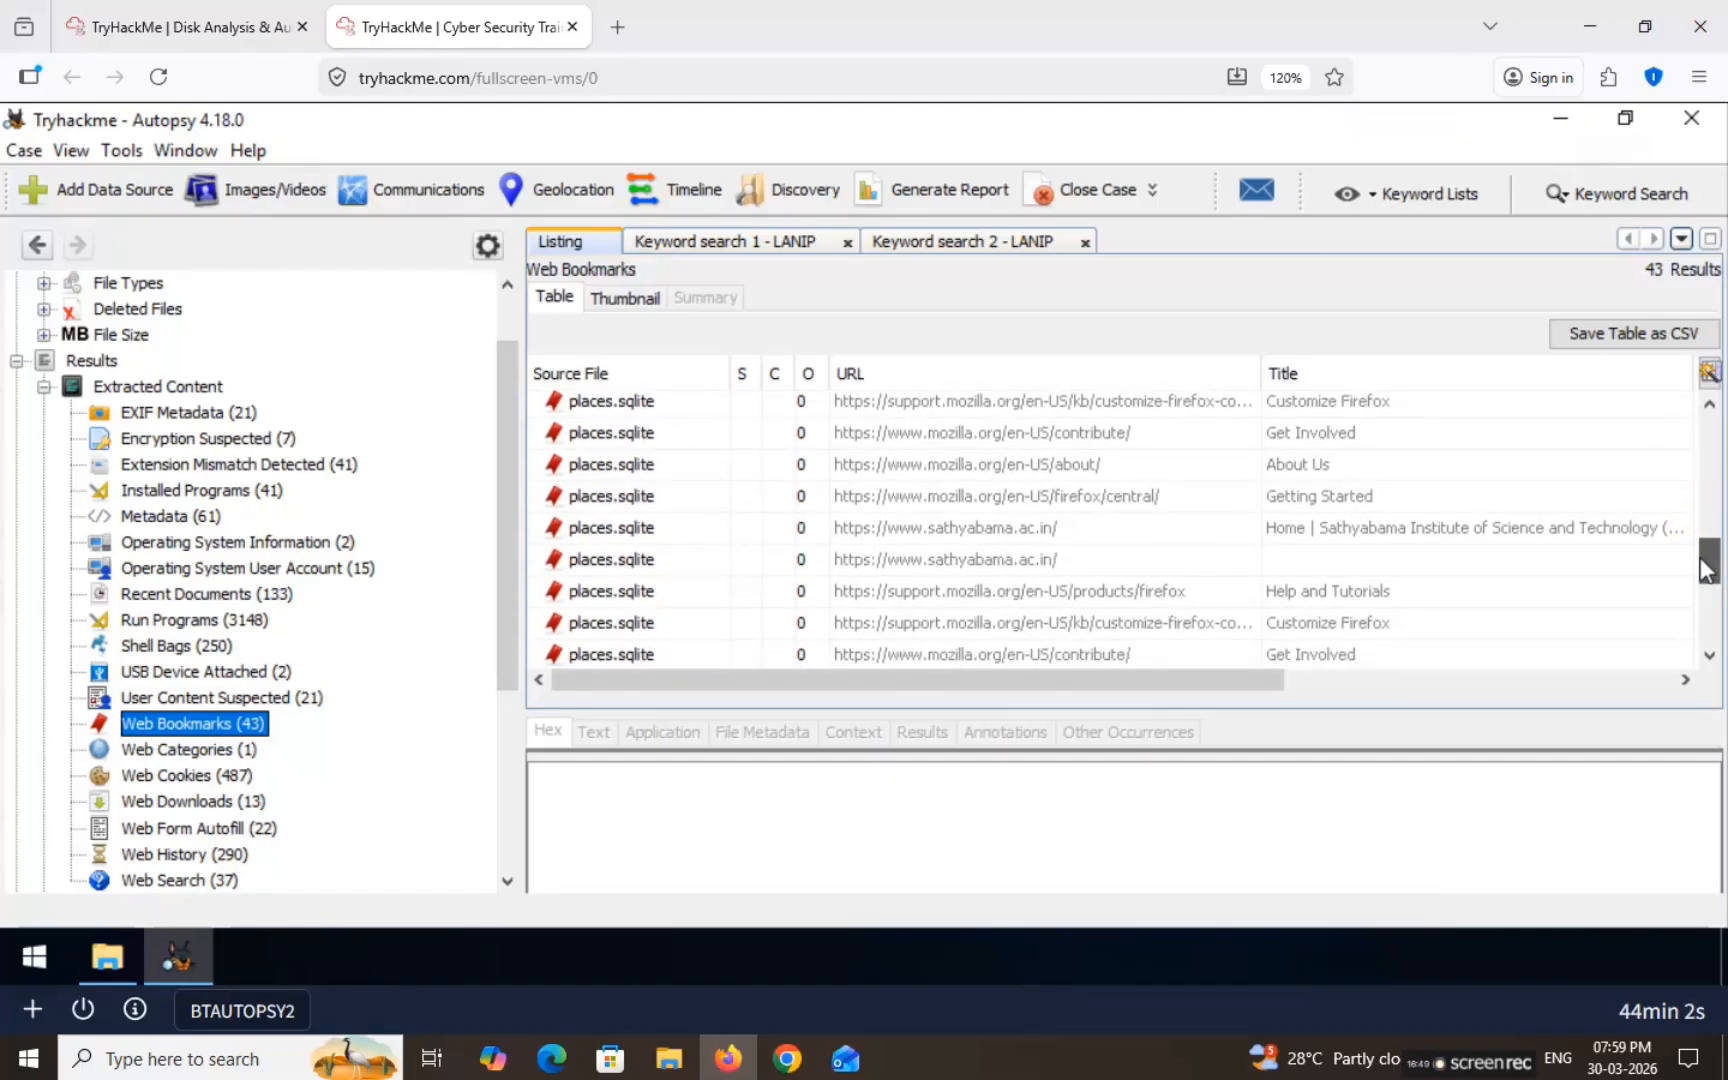
{"action": "left_click_drag", "start_coordinate": [1706, 568], "coordinate": [1706, 595]}
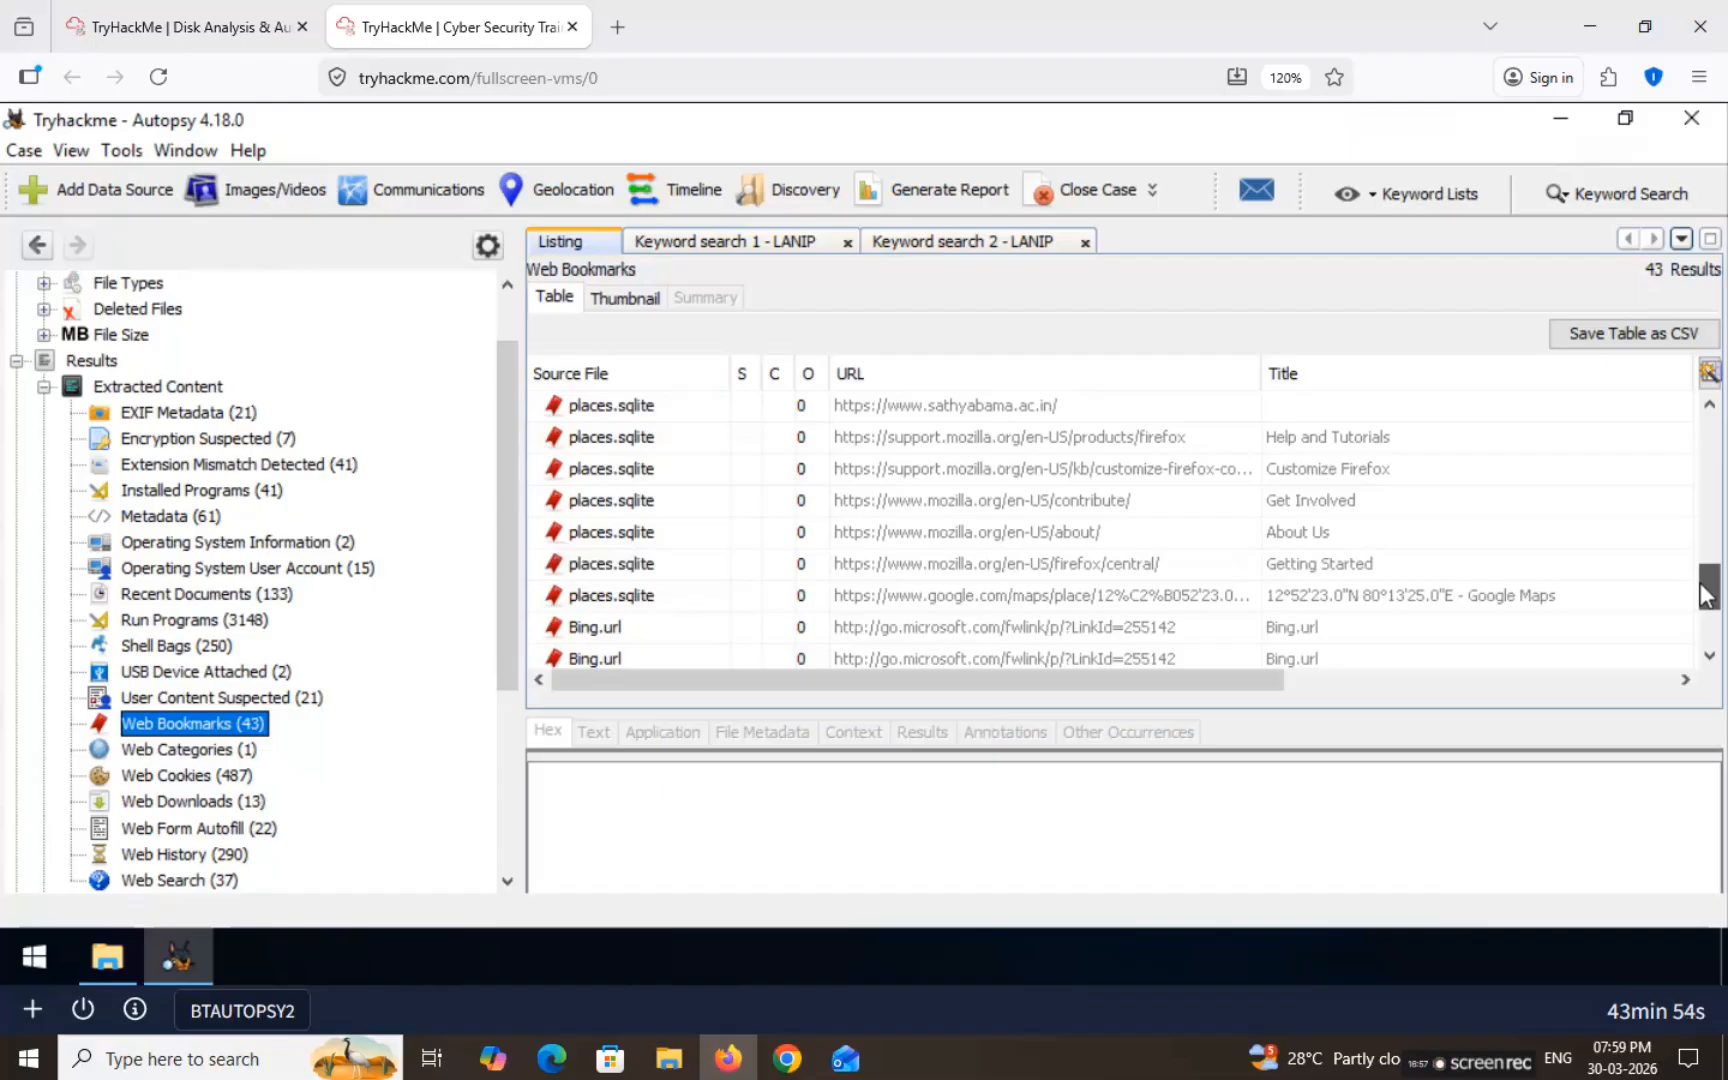
{"action": "left_click", "coordinate": [1042, 597]}
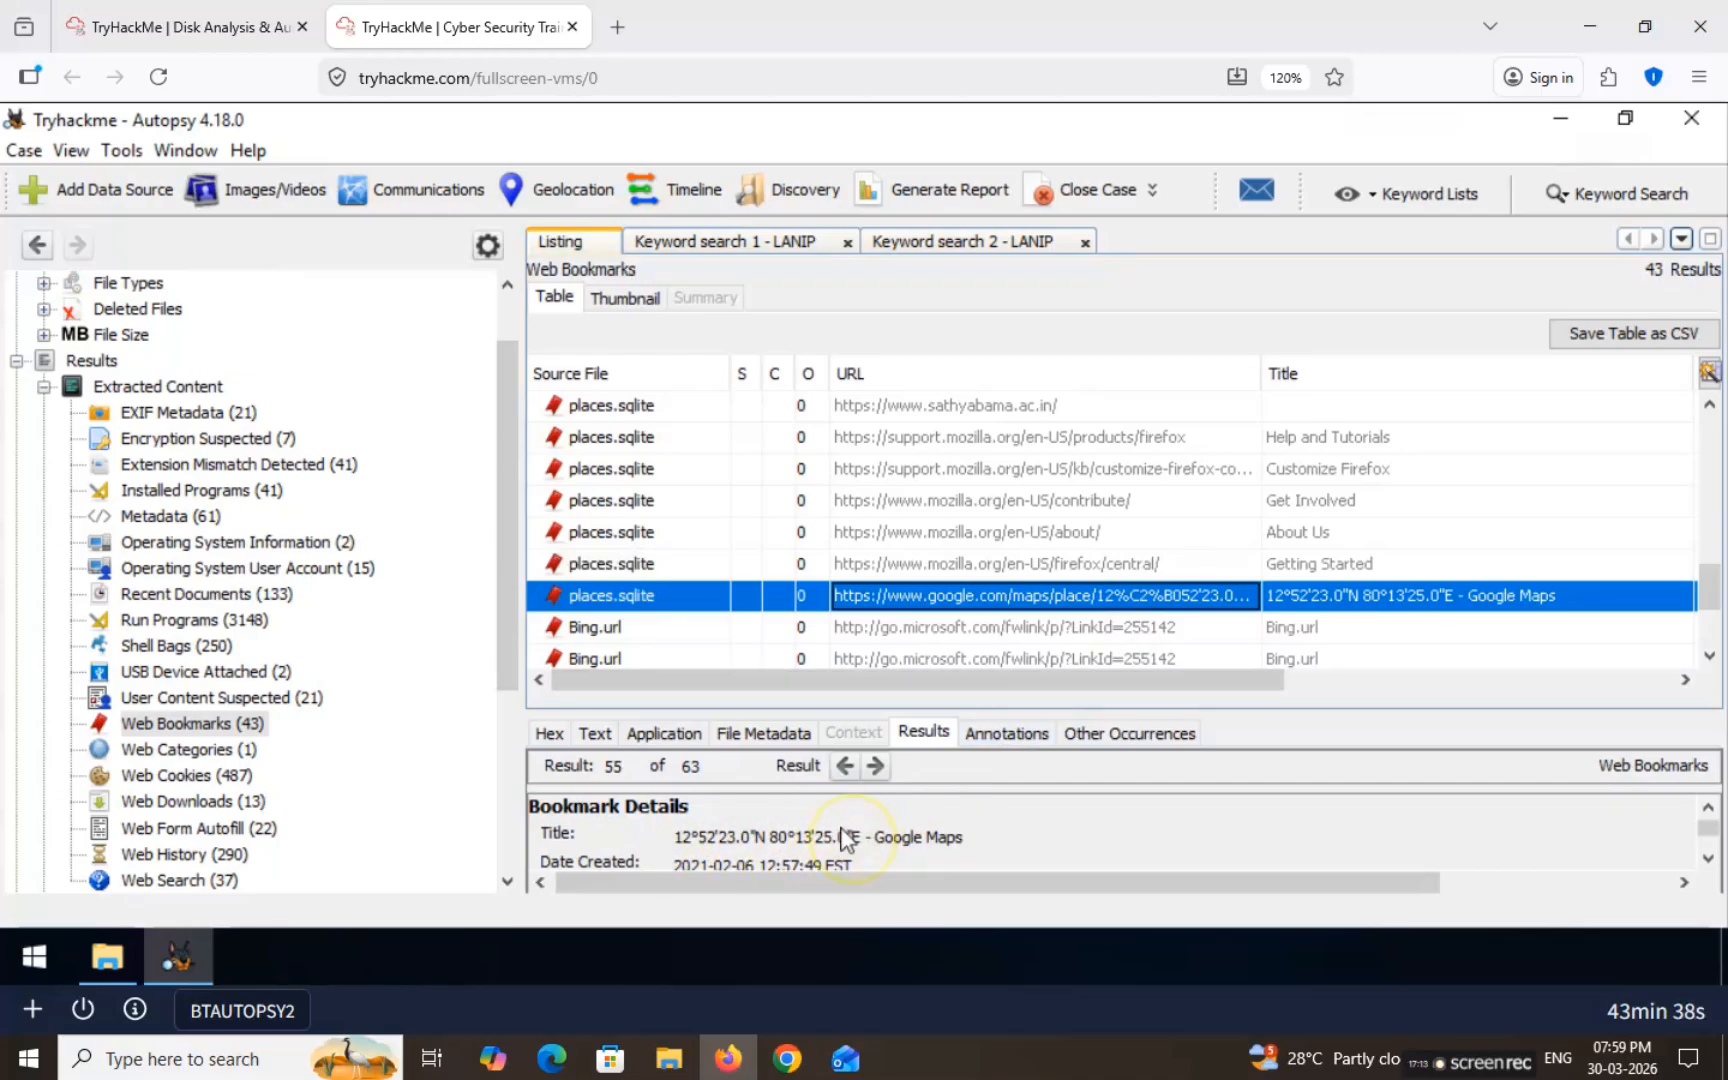
{"action": "left_click", "coordinate": [1330, 597]}
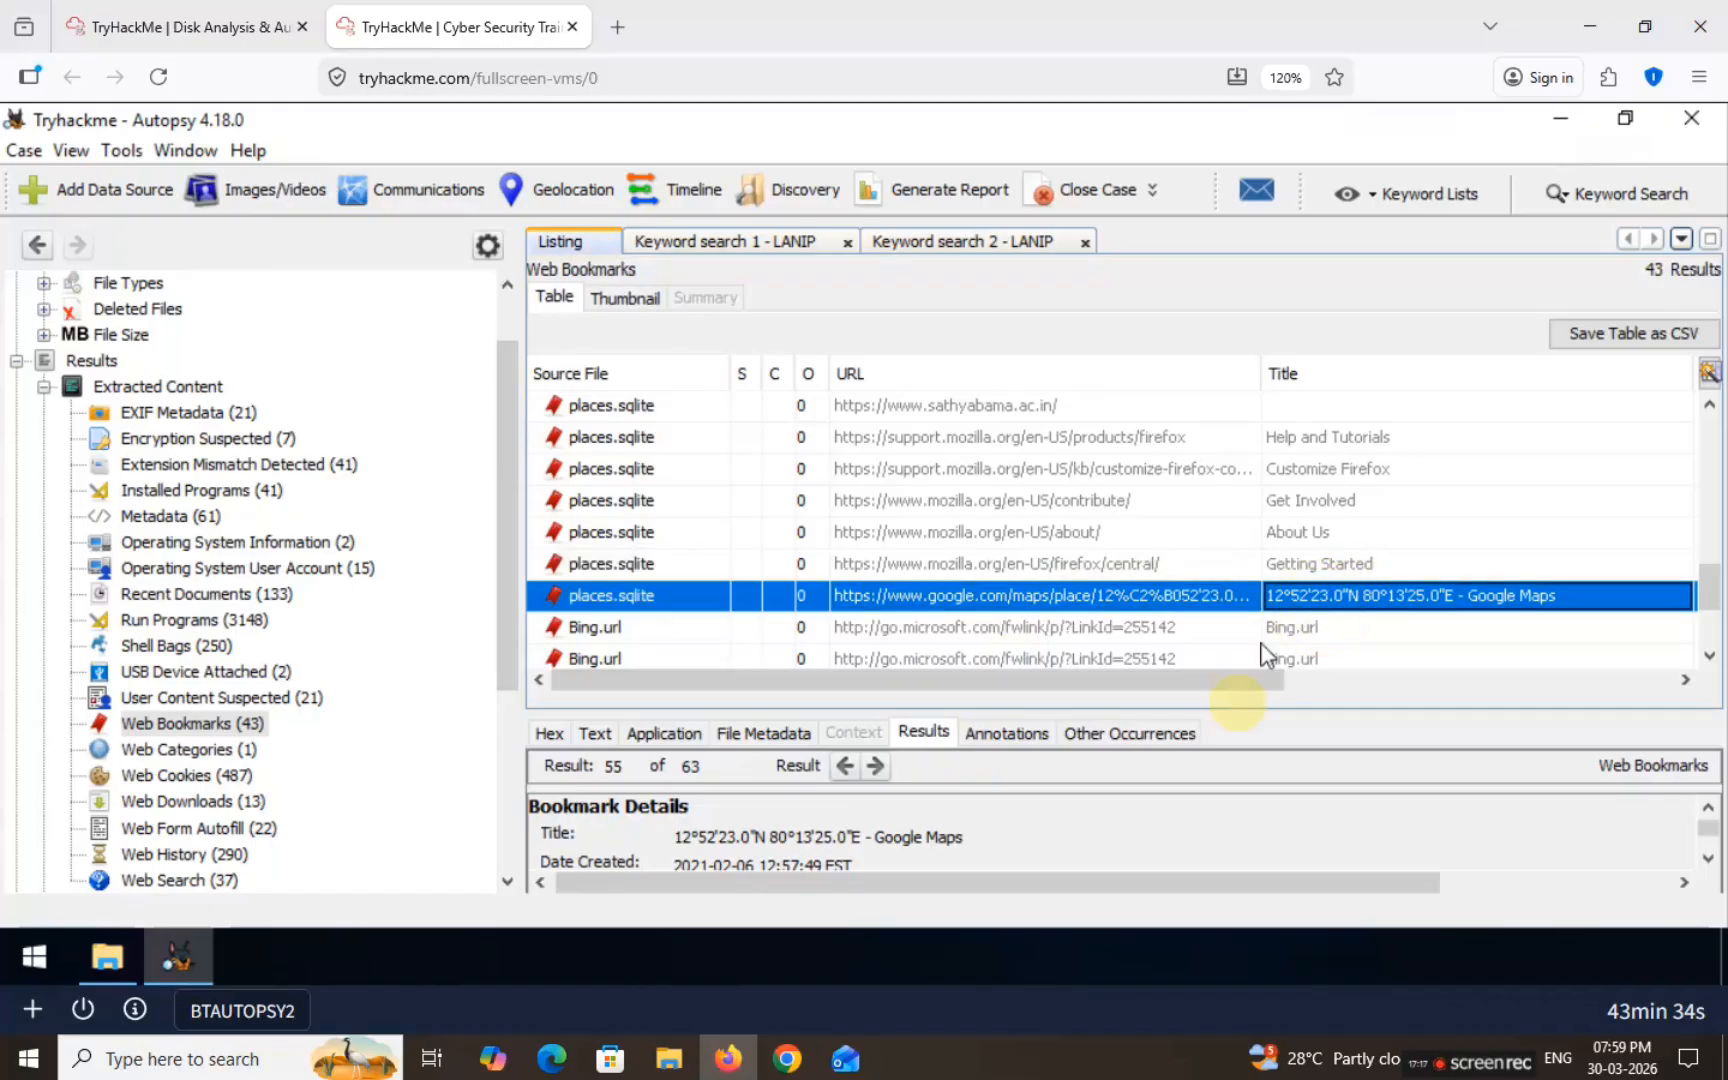
{"action": "left_click", "coordinate": [1070, 597]}
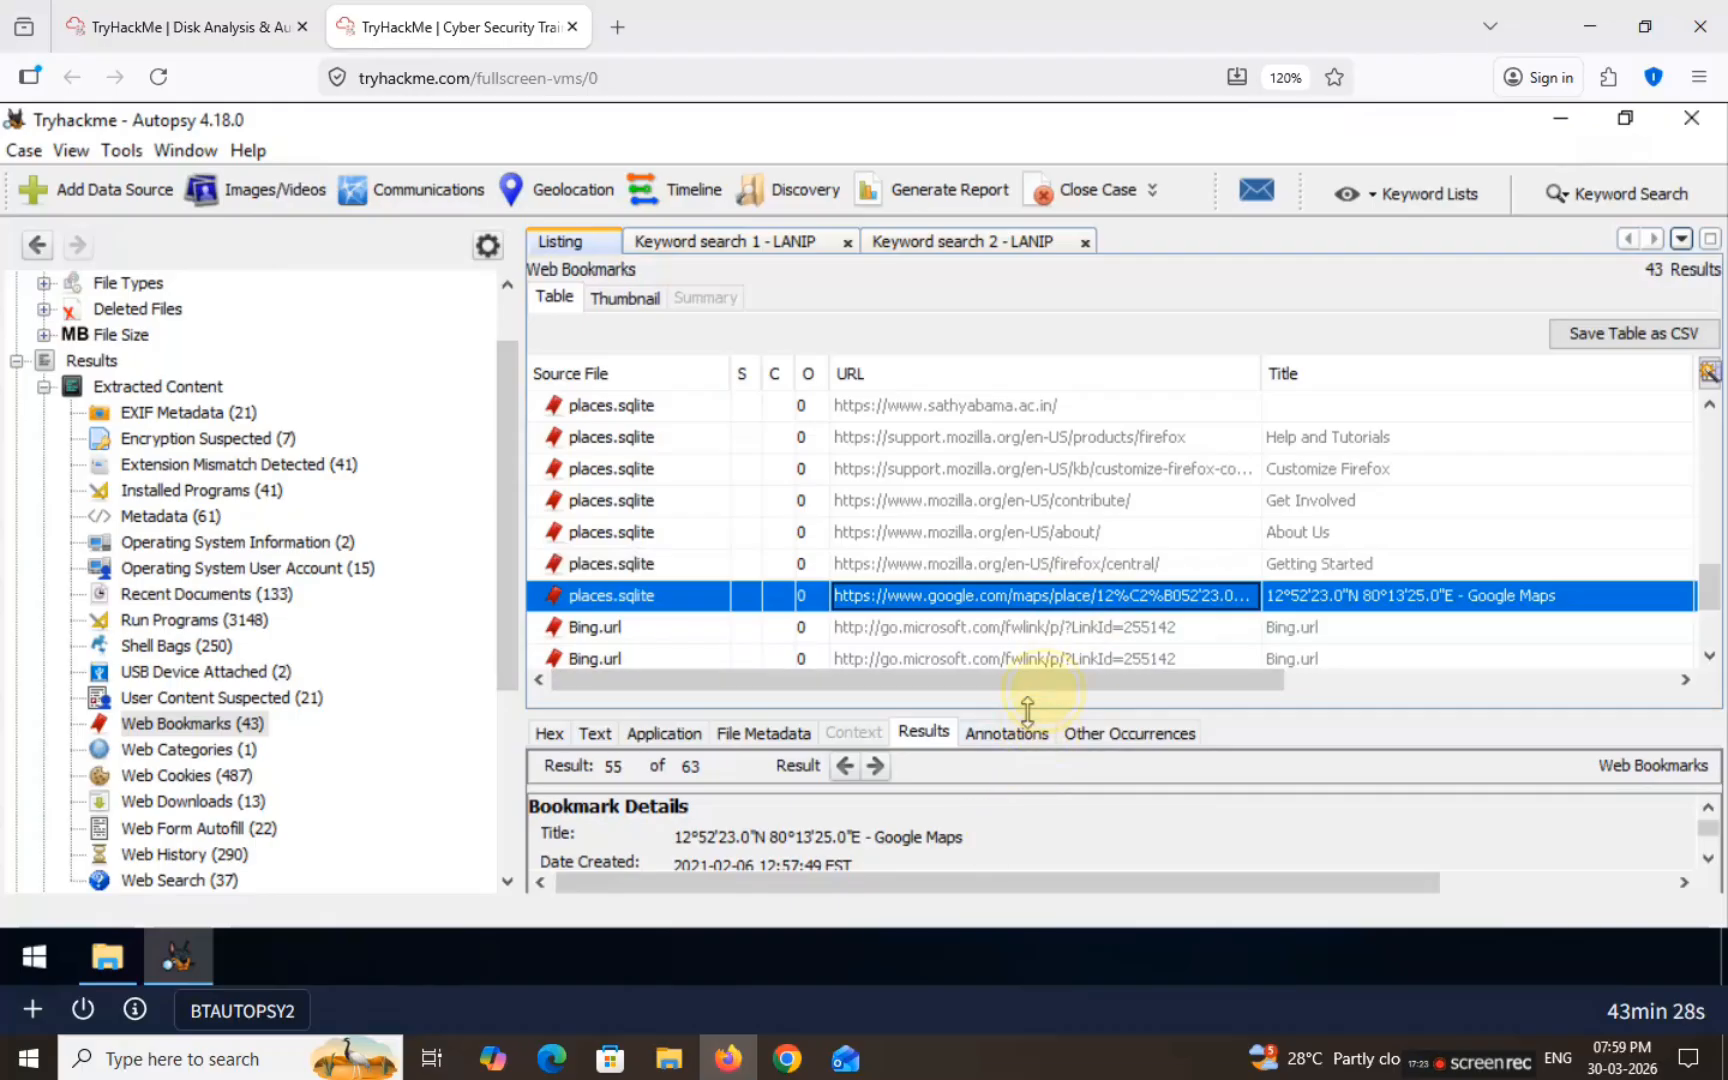
{"action": "left_click_drag", "start_coordinate": [1027, 710], "coordinate": [1028, 522]}
{"action": "left_click", "coordinate": [745, 675]}
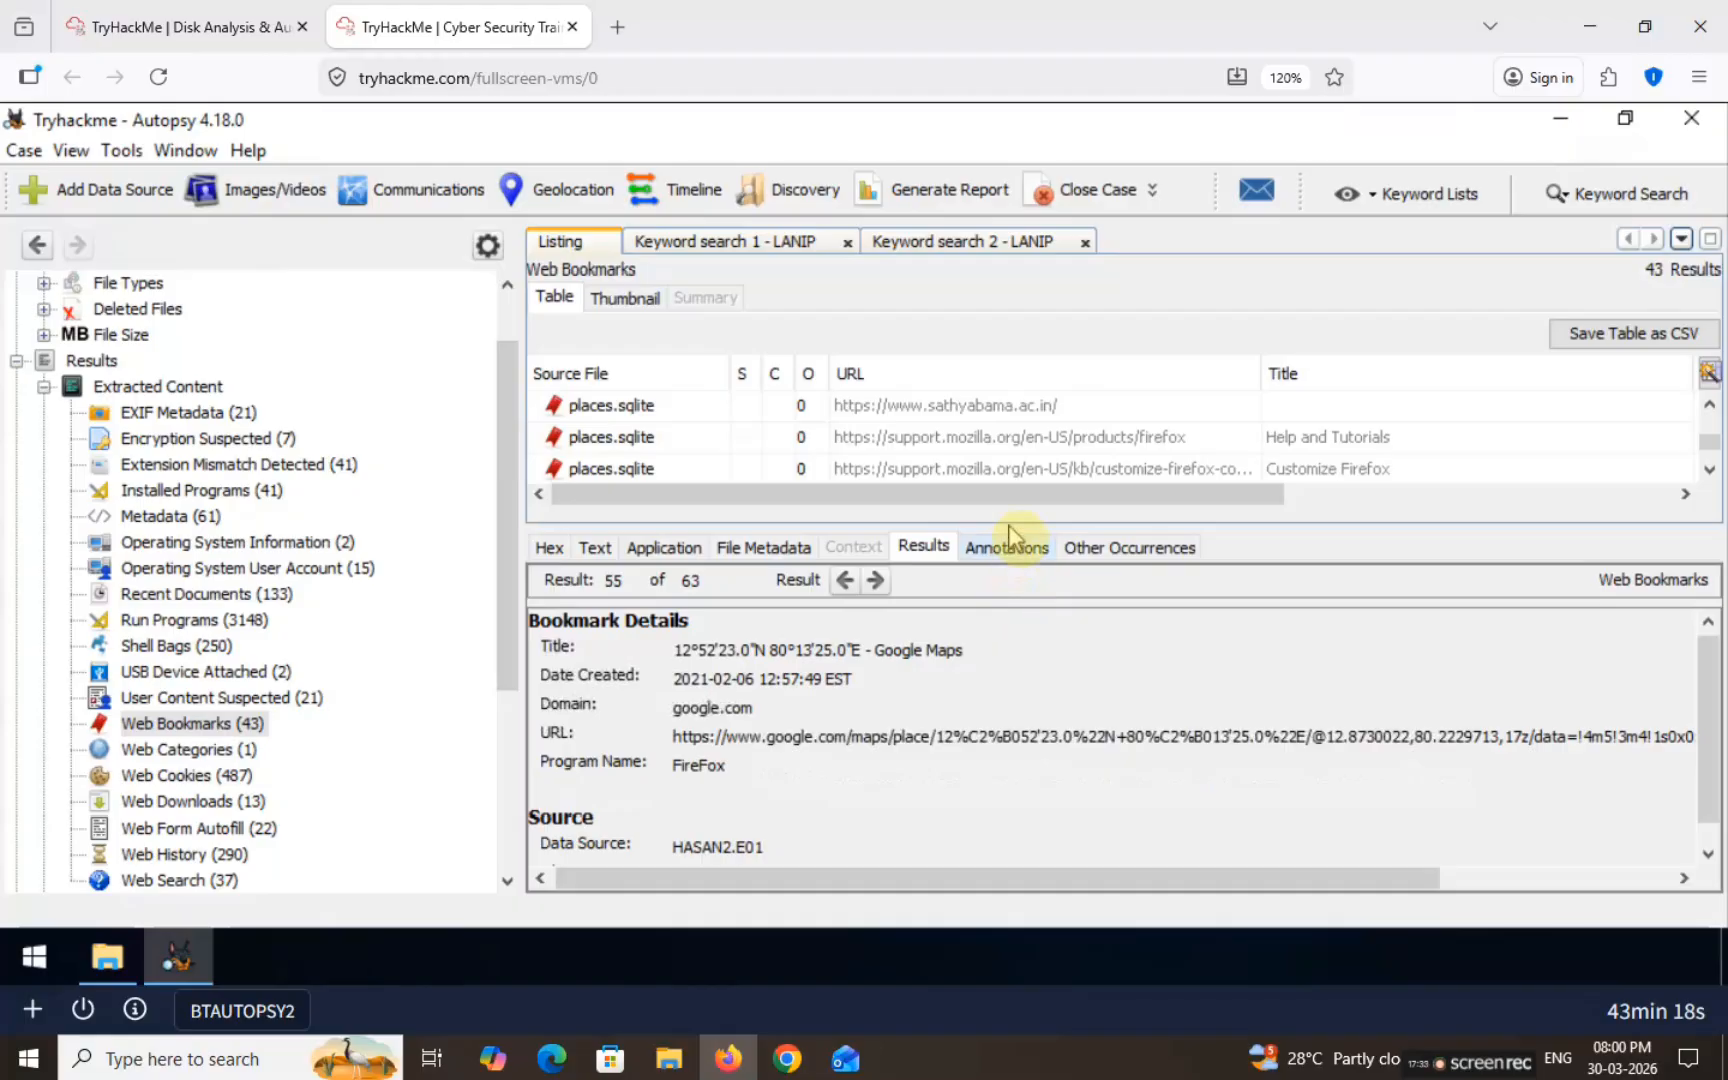
{"action": "left_click_drag", "start_coordinate": [1008, 522], "coordinate": [985, 722]}
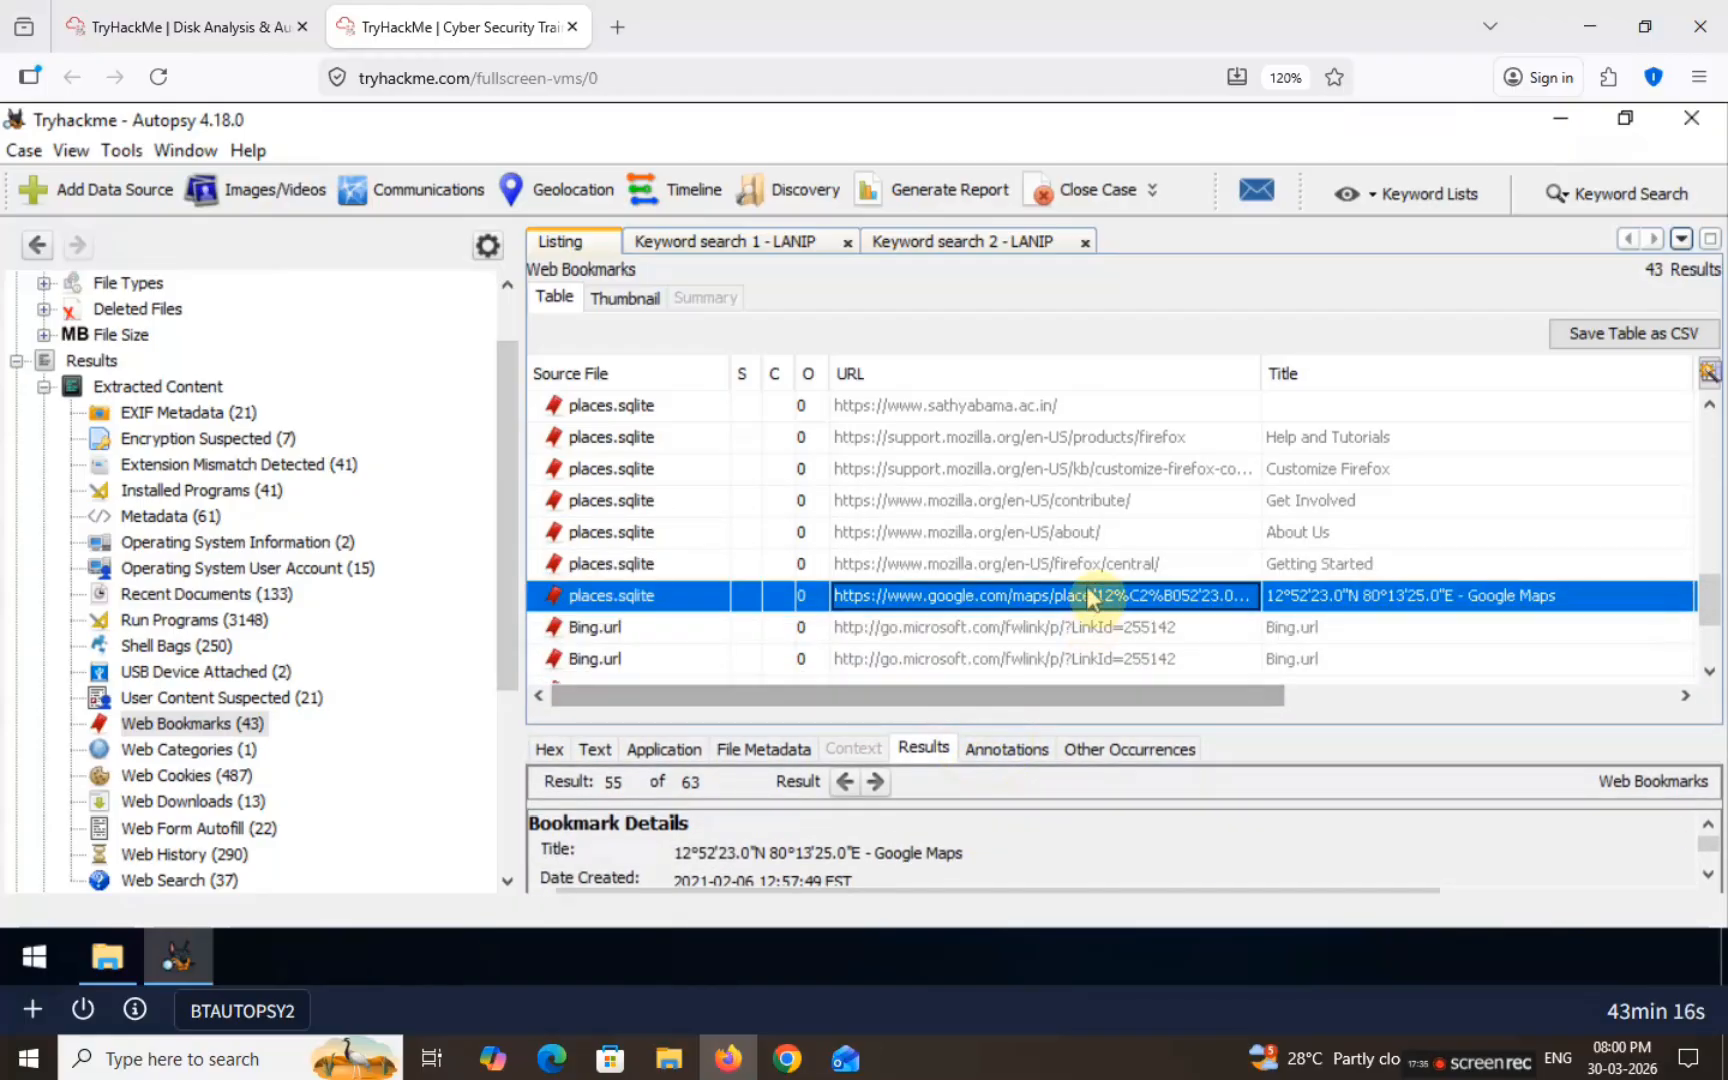
Step: Copy the Google Maps bookmark's Title value from the places.sqlite properties and return to the question page
{"action": "right_click", "coordinate": [1168, 597]}
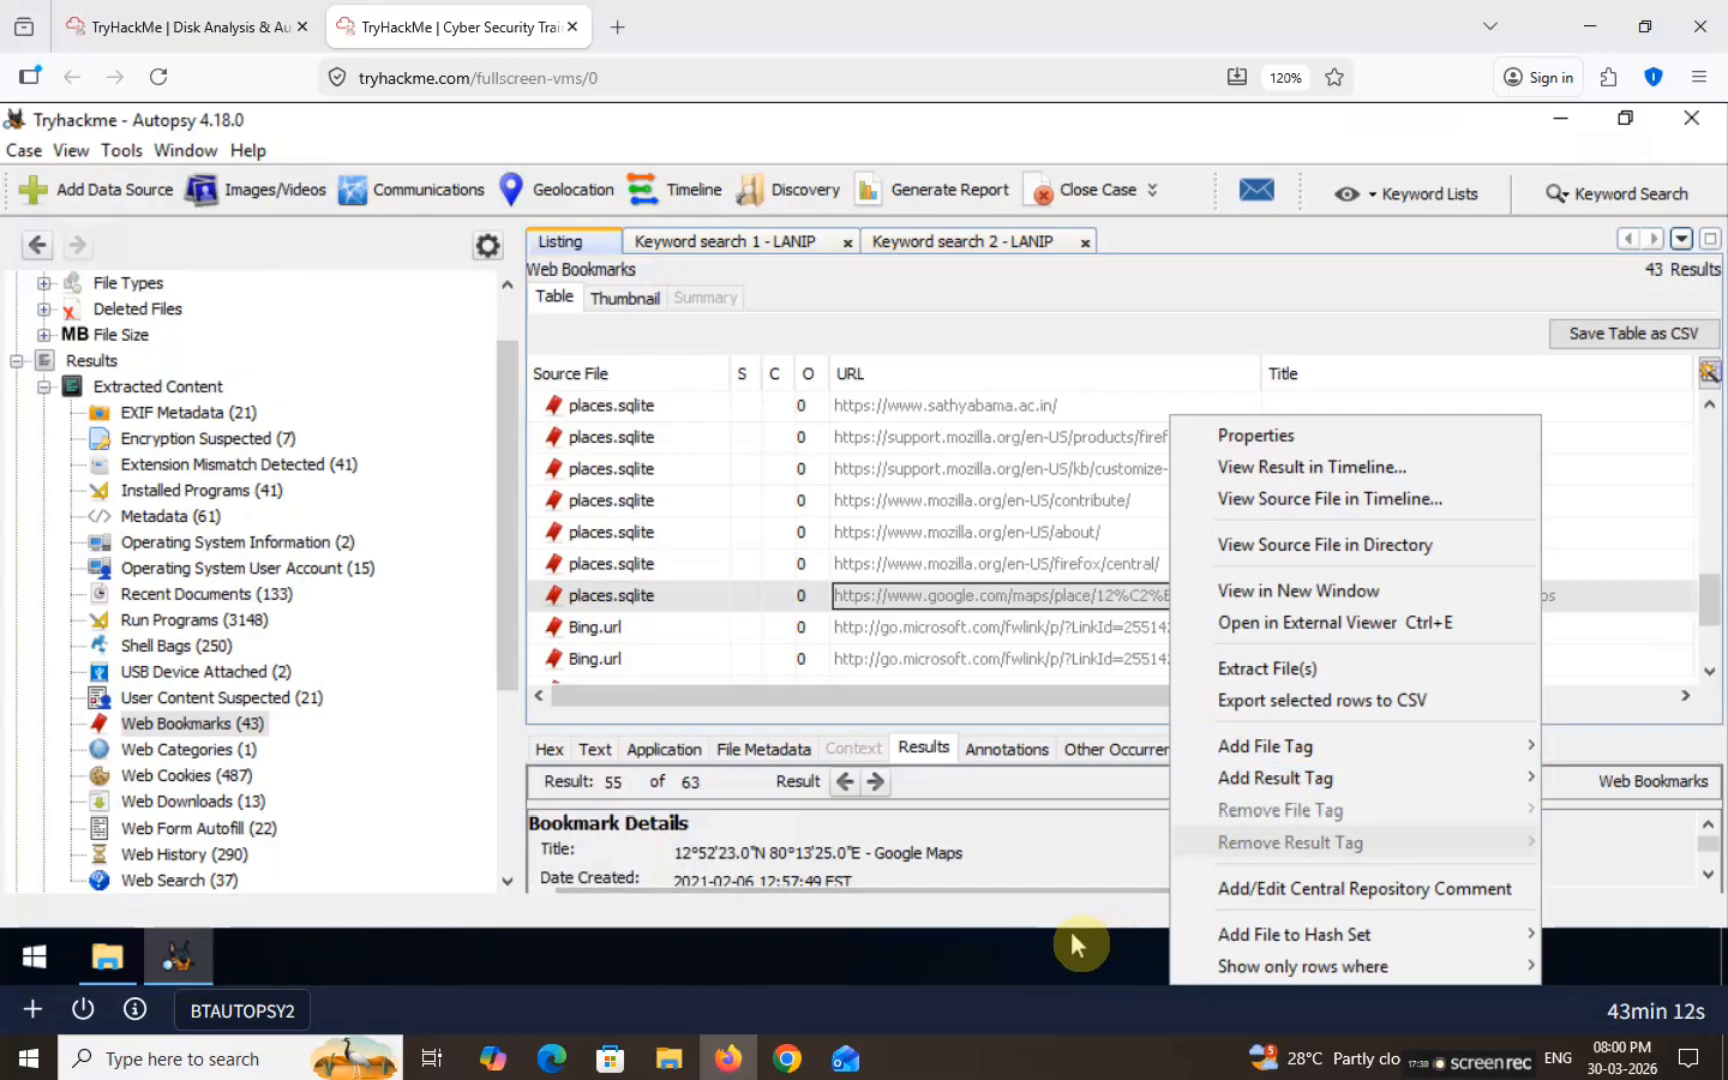
{"action": "left_click", "coordinate": [1270, 438]}
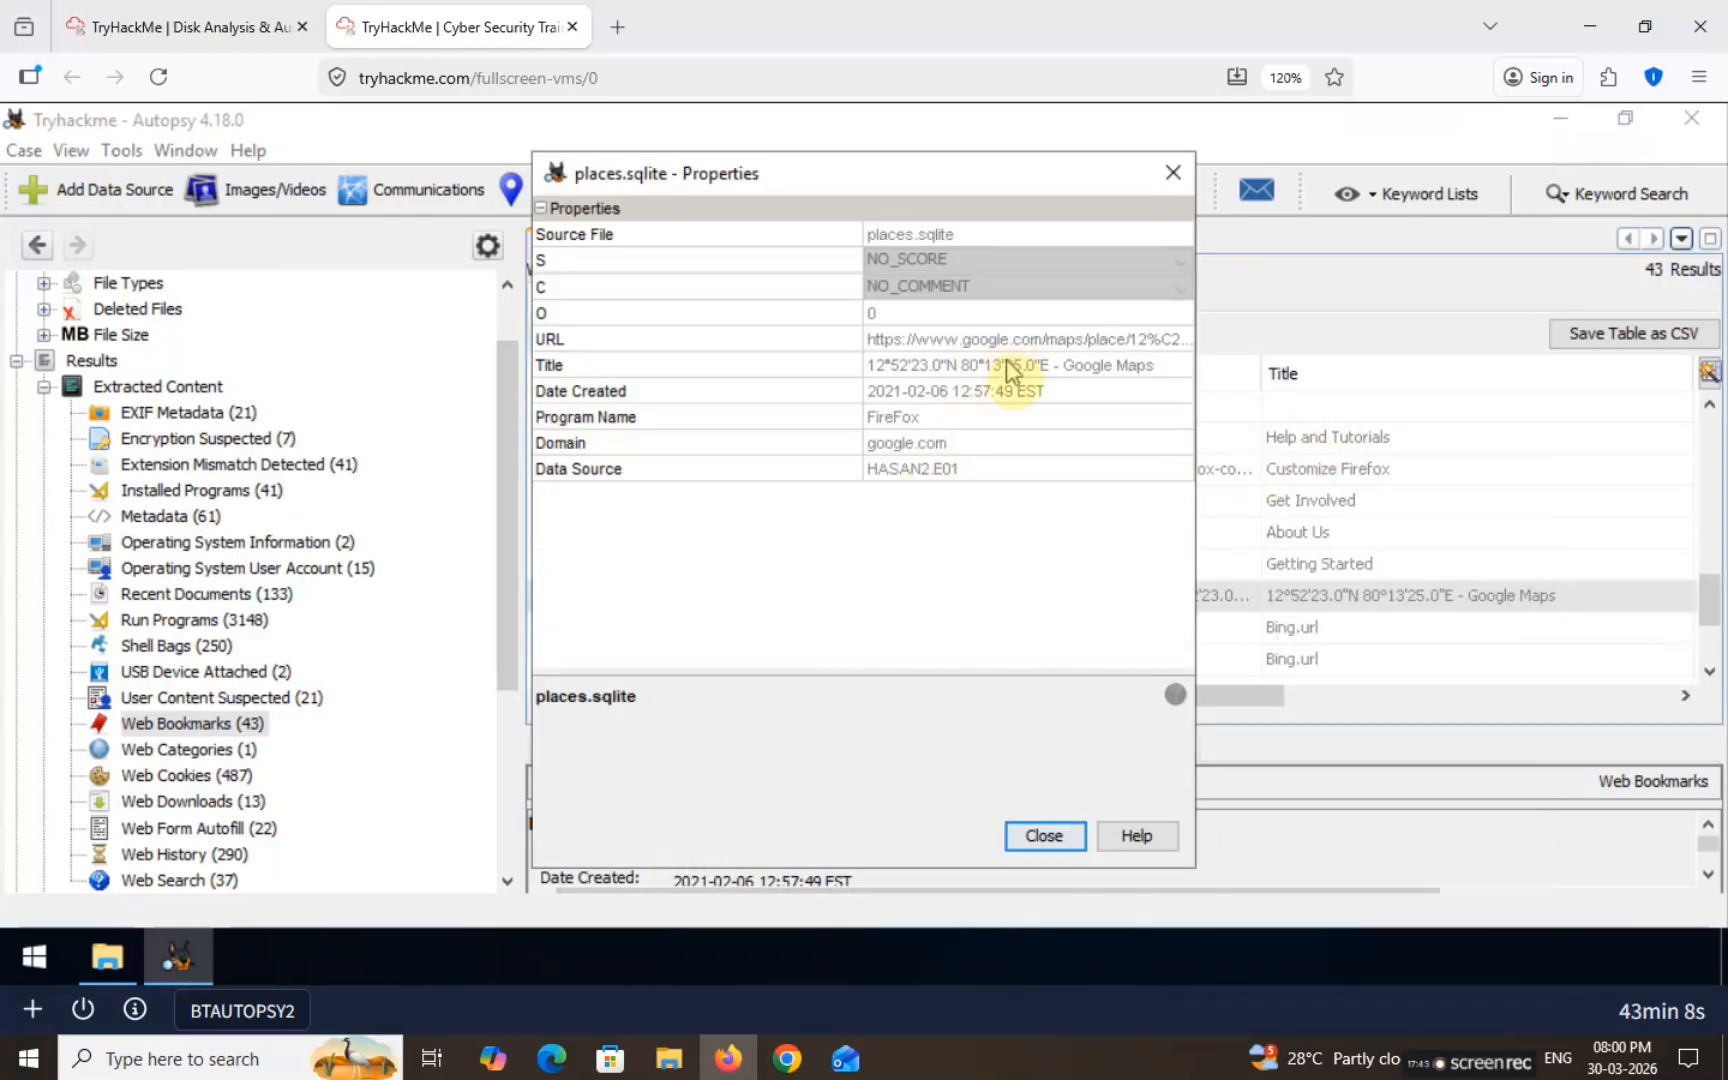
{"action": "left_click", "coordinate": [985, 366]}
{"action": "right_click", "coordinate": [940, 367]}
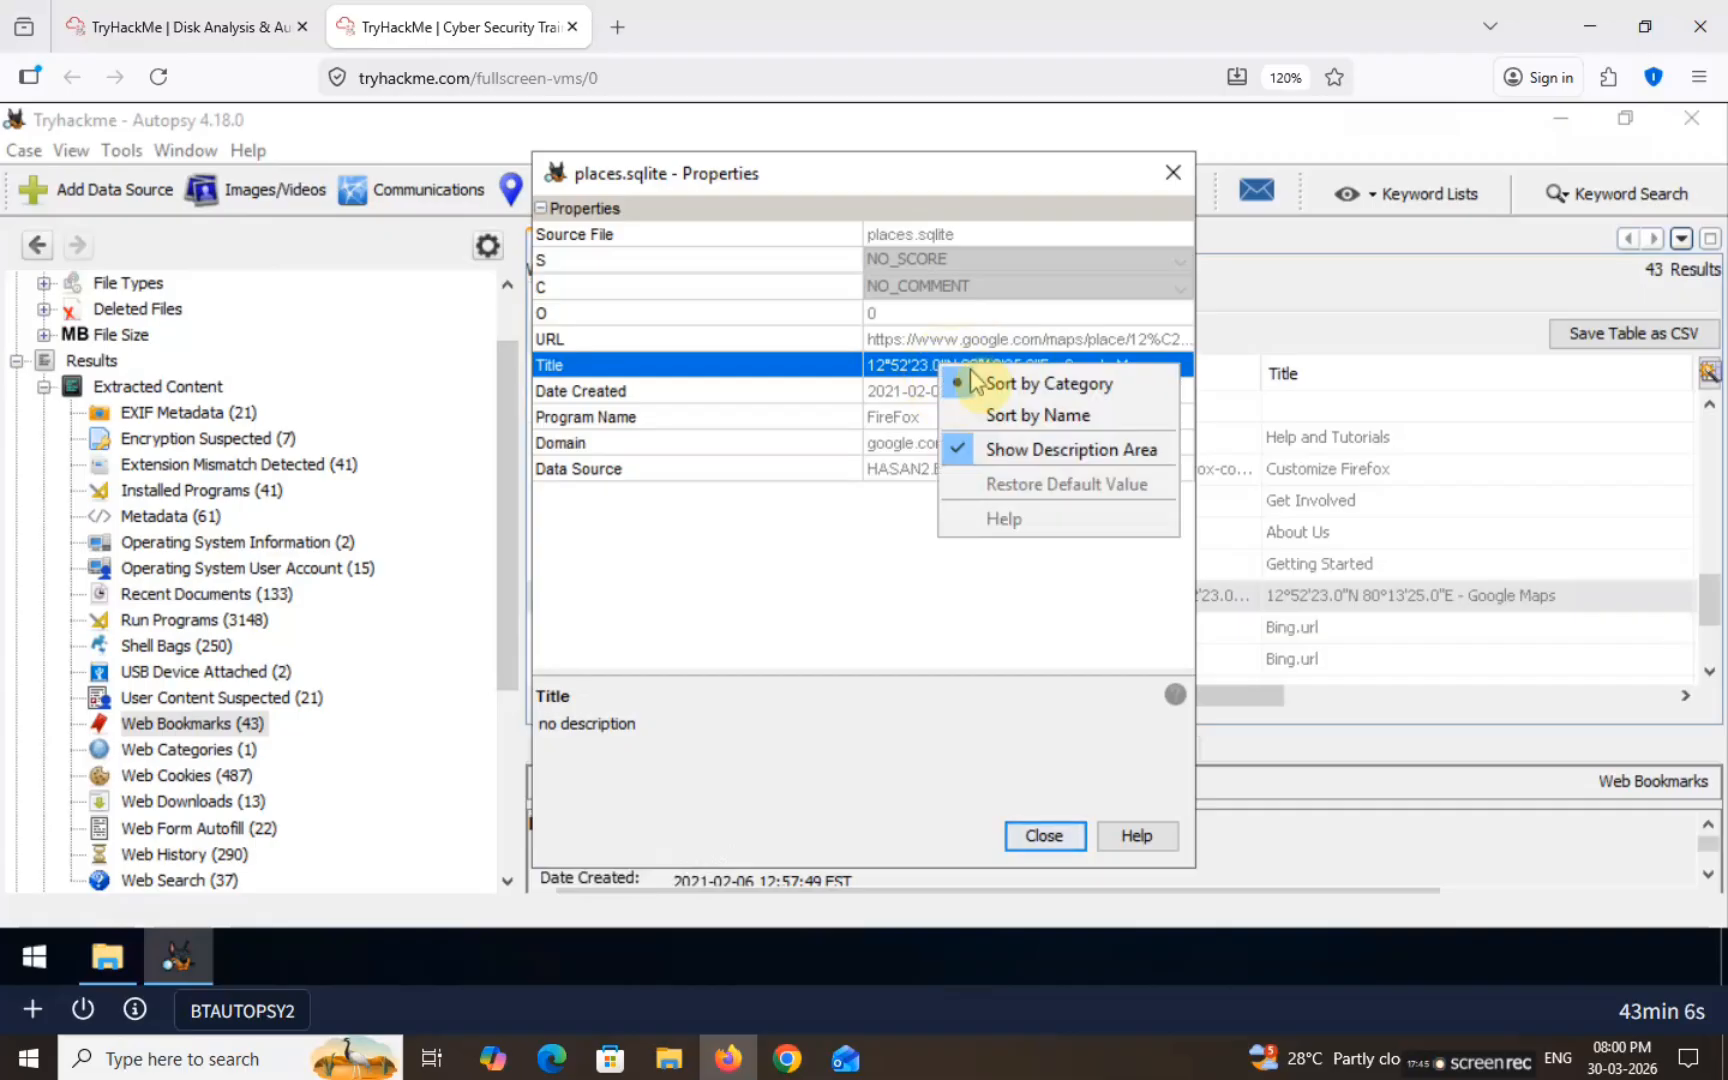
{"action": "left_click", "coordinate": [900, 365]}
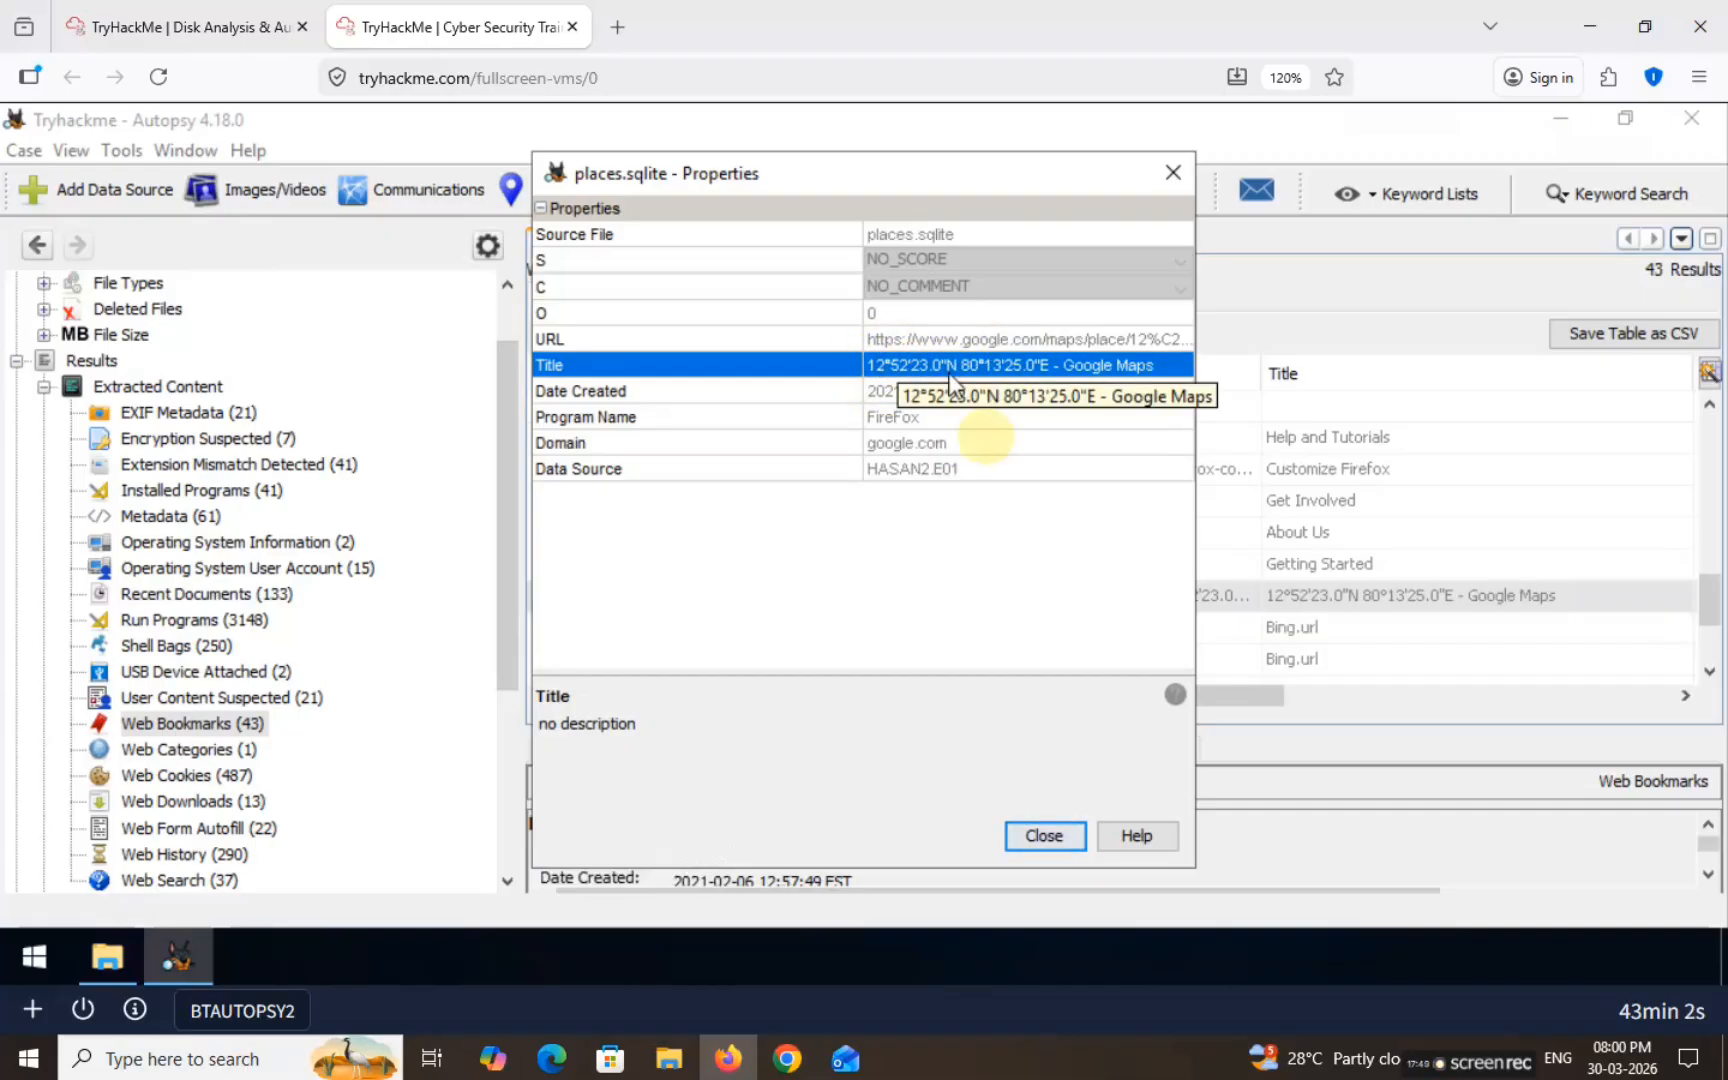
{"action": "left_click", "coordinate": [185, 27]}
Step: Paste the bookmark title, trim it to 12°52'23.0"N 80°13'25.0"E, and submit it
{"action": "left_click", "coordinate": [550, 660]}
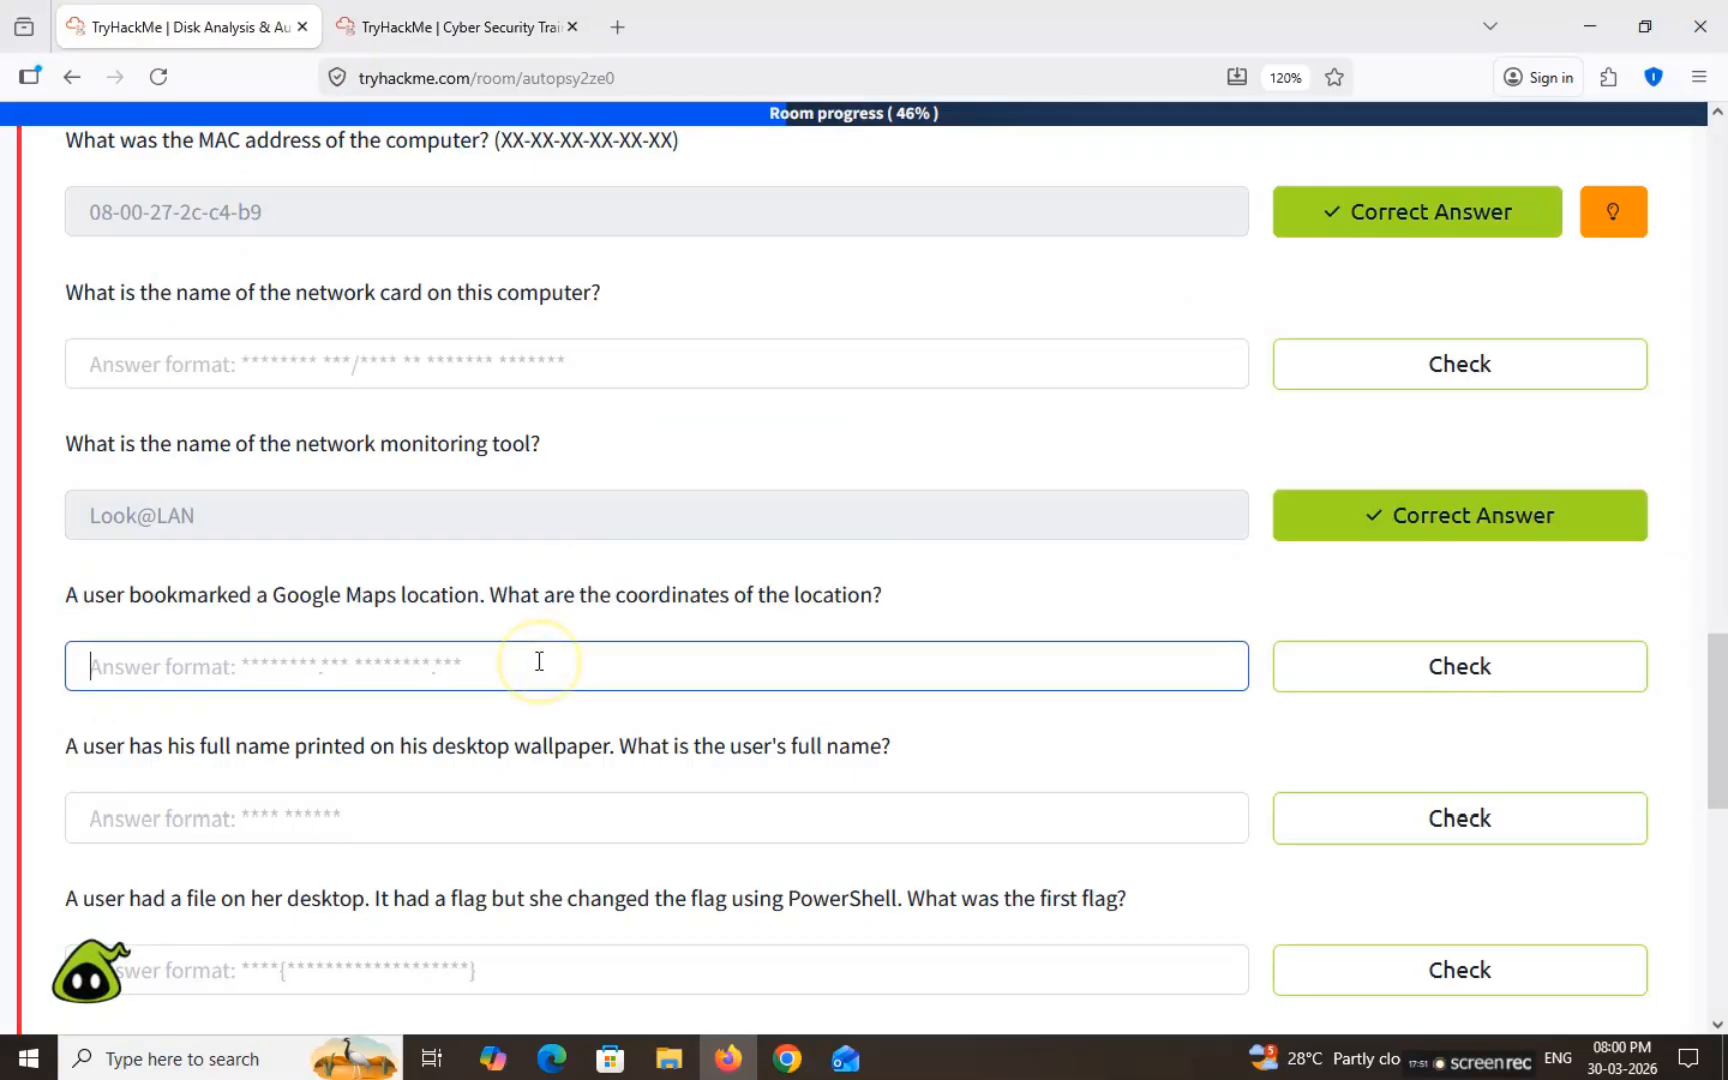
{"action": "type", "text": "Title\t12°52'23.0\"N 80°13'25.0\"E - Google Maps"}
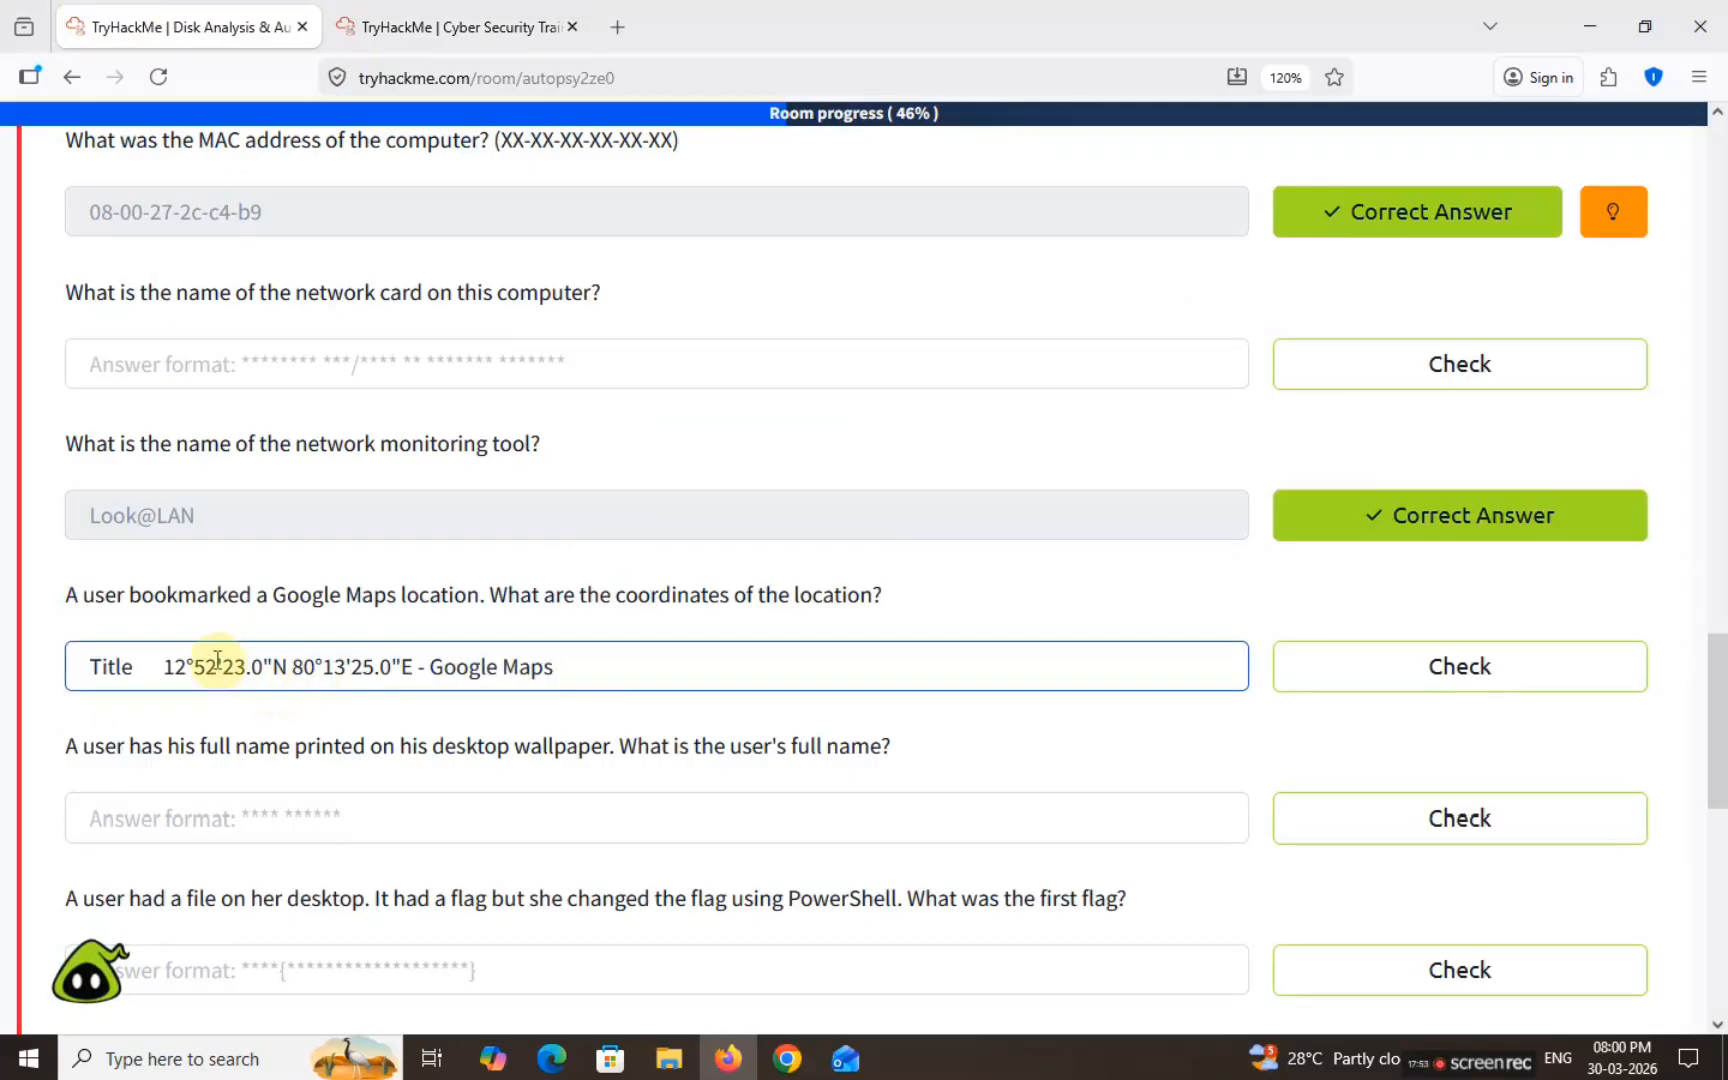
{"action": "left_click_drag", "start_coordinate": [160, 666], "coordinate": [89, 667]}
{"action": "key", "text": "BackSpace"}
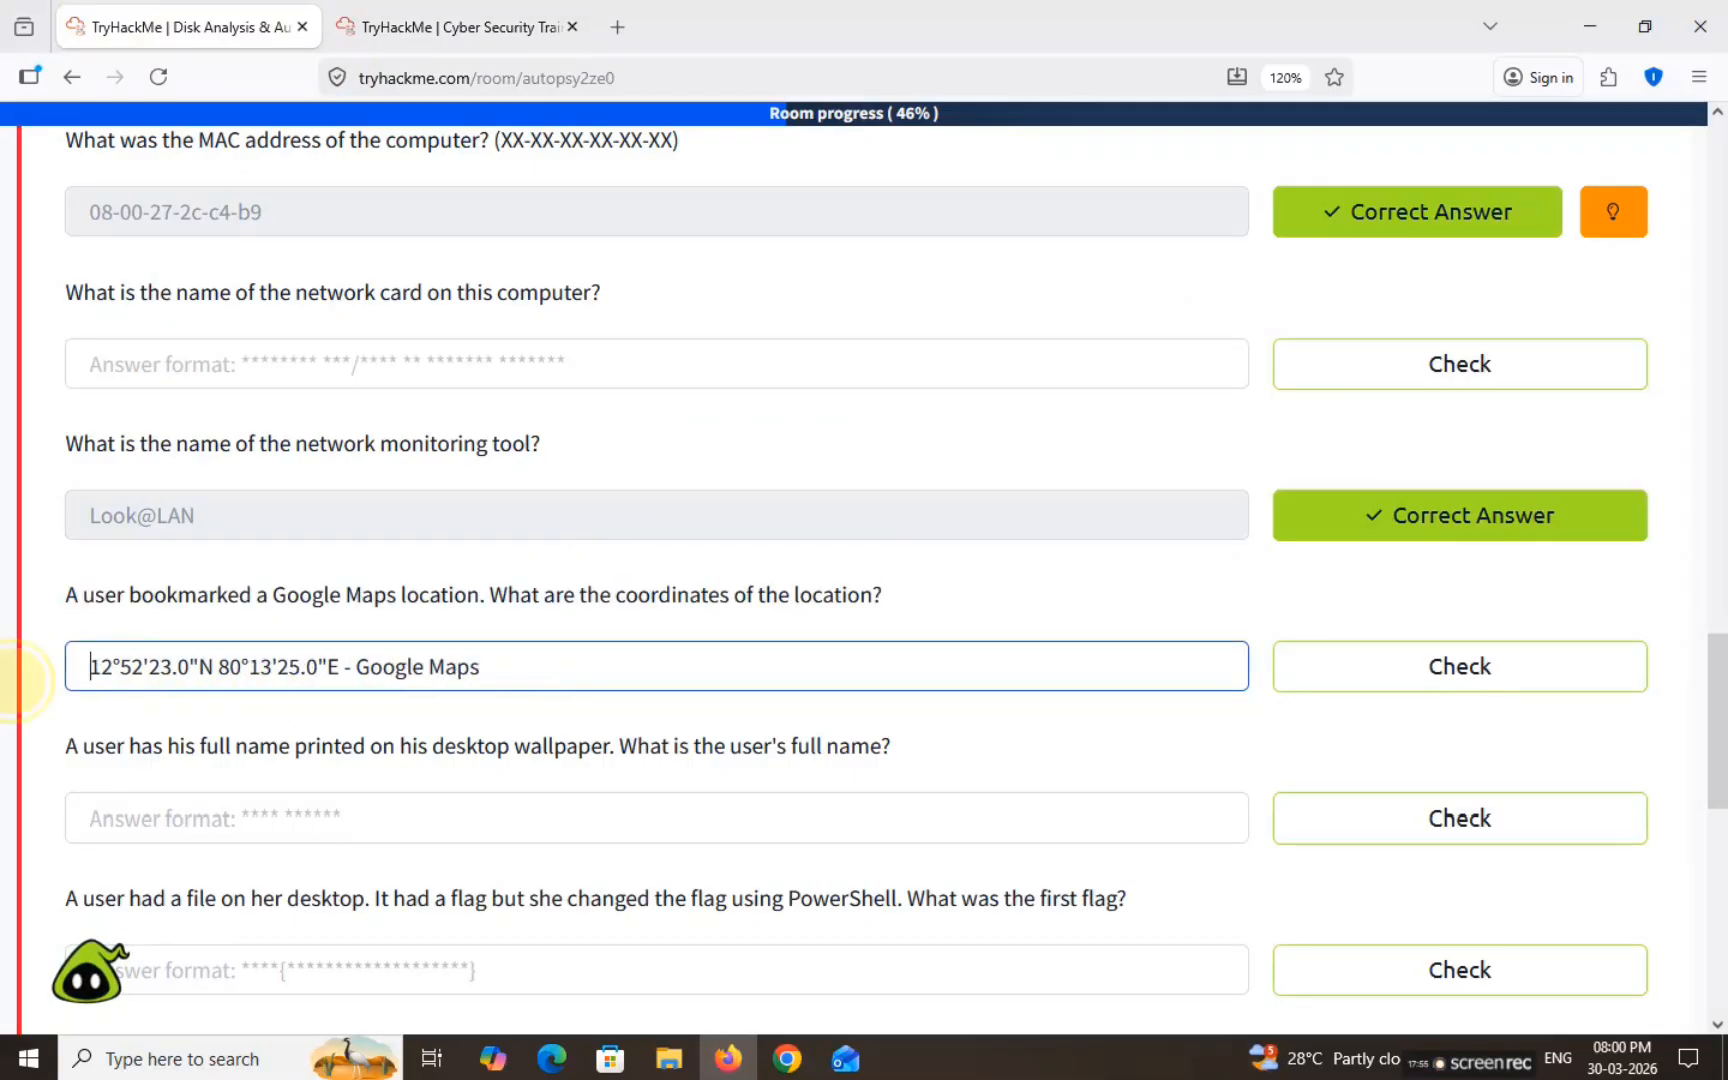
{"action": "left_click_drag", "start_coordinate": [343, 673], "coordinate": [698, 680]}
{"action": "key", "text": "BackSpace"}
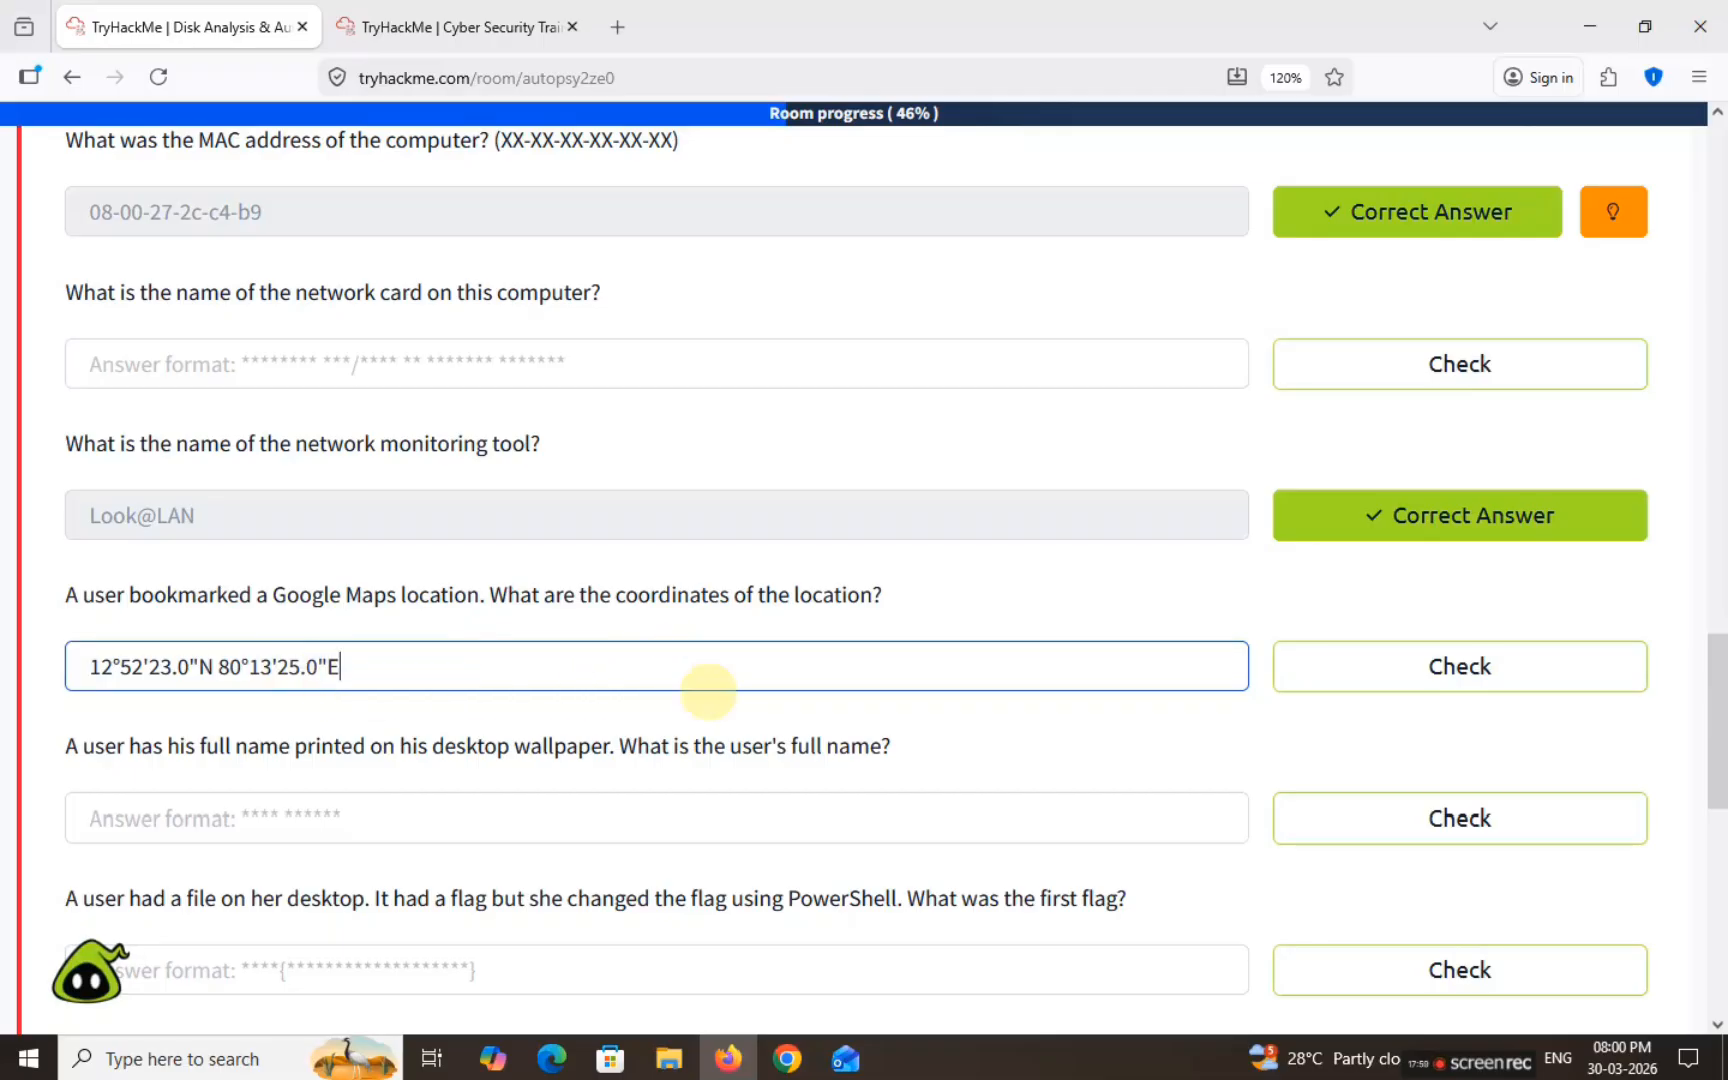
{"action": "key", "text": "Return"}
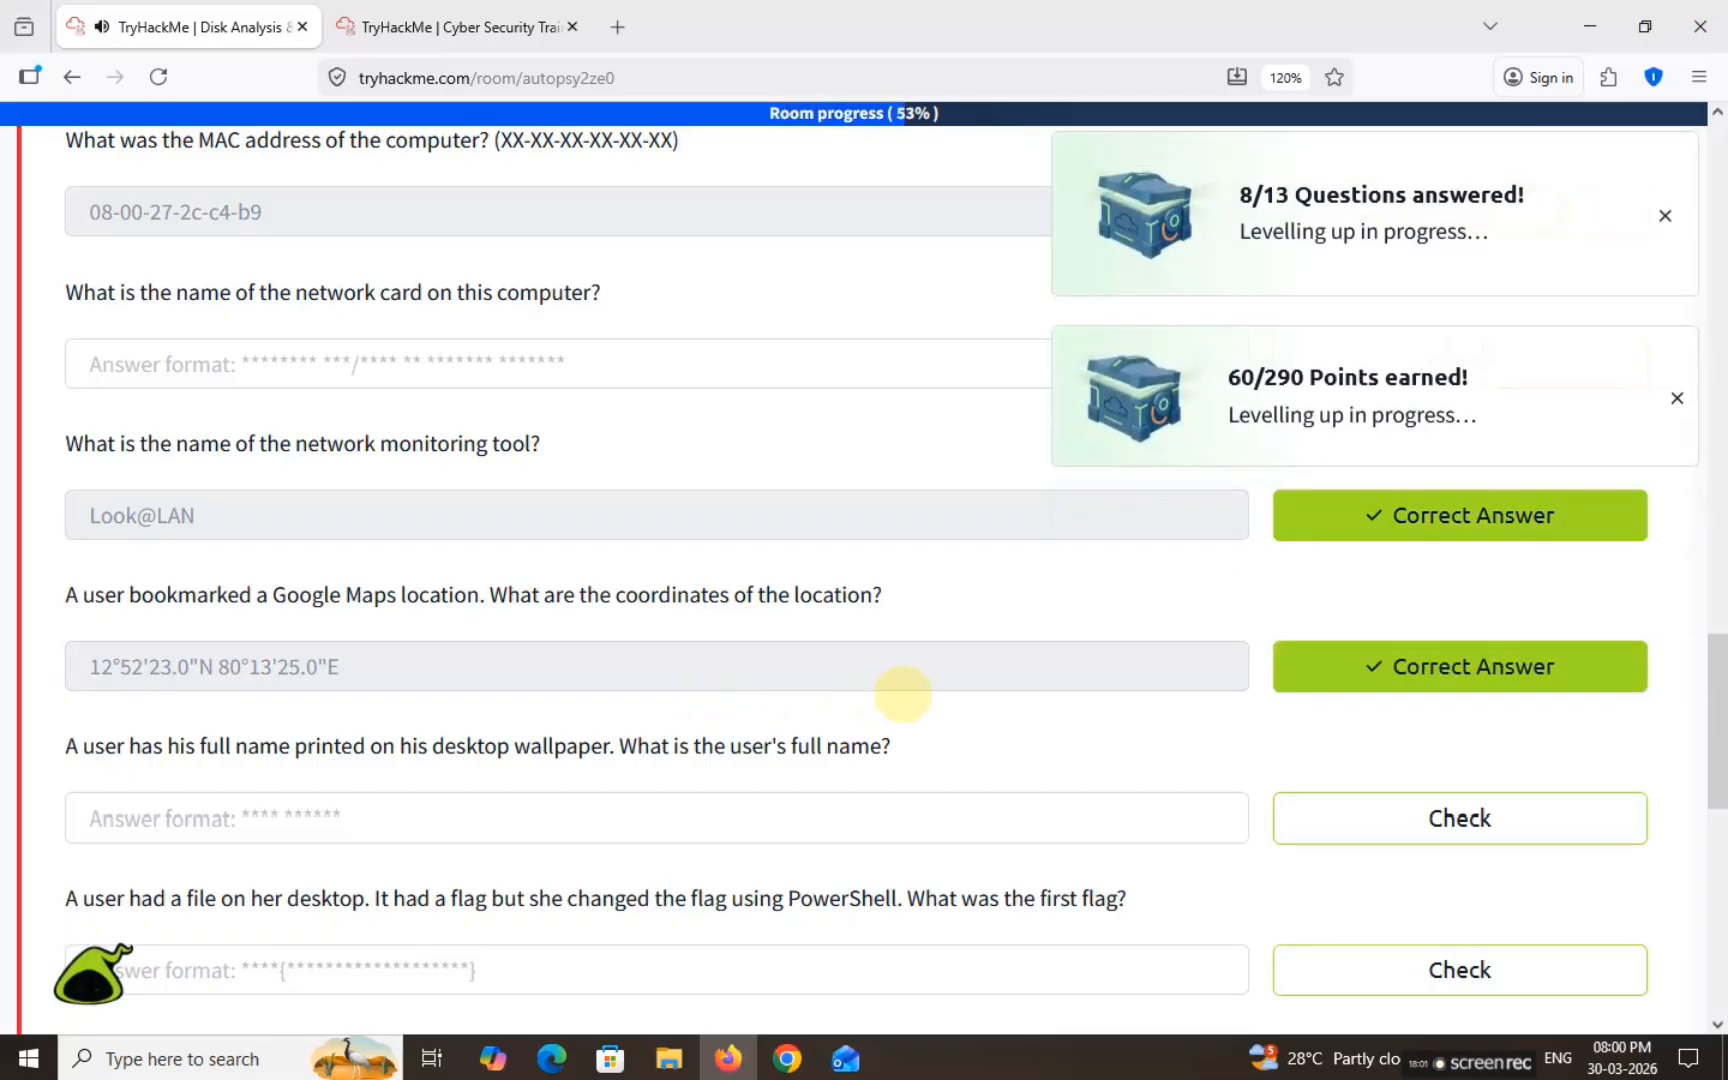
{"action": "scroll", "coordinate": [390, 705], "scroll_direction": "down", "scroll_amount": 2}
{"action": "scroll", "coordinate": [391, 700], "scroll_direction": "down", "scroll_amount": 2}
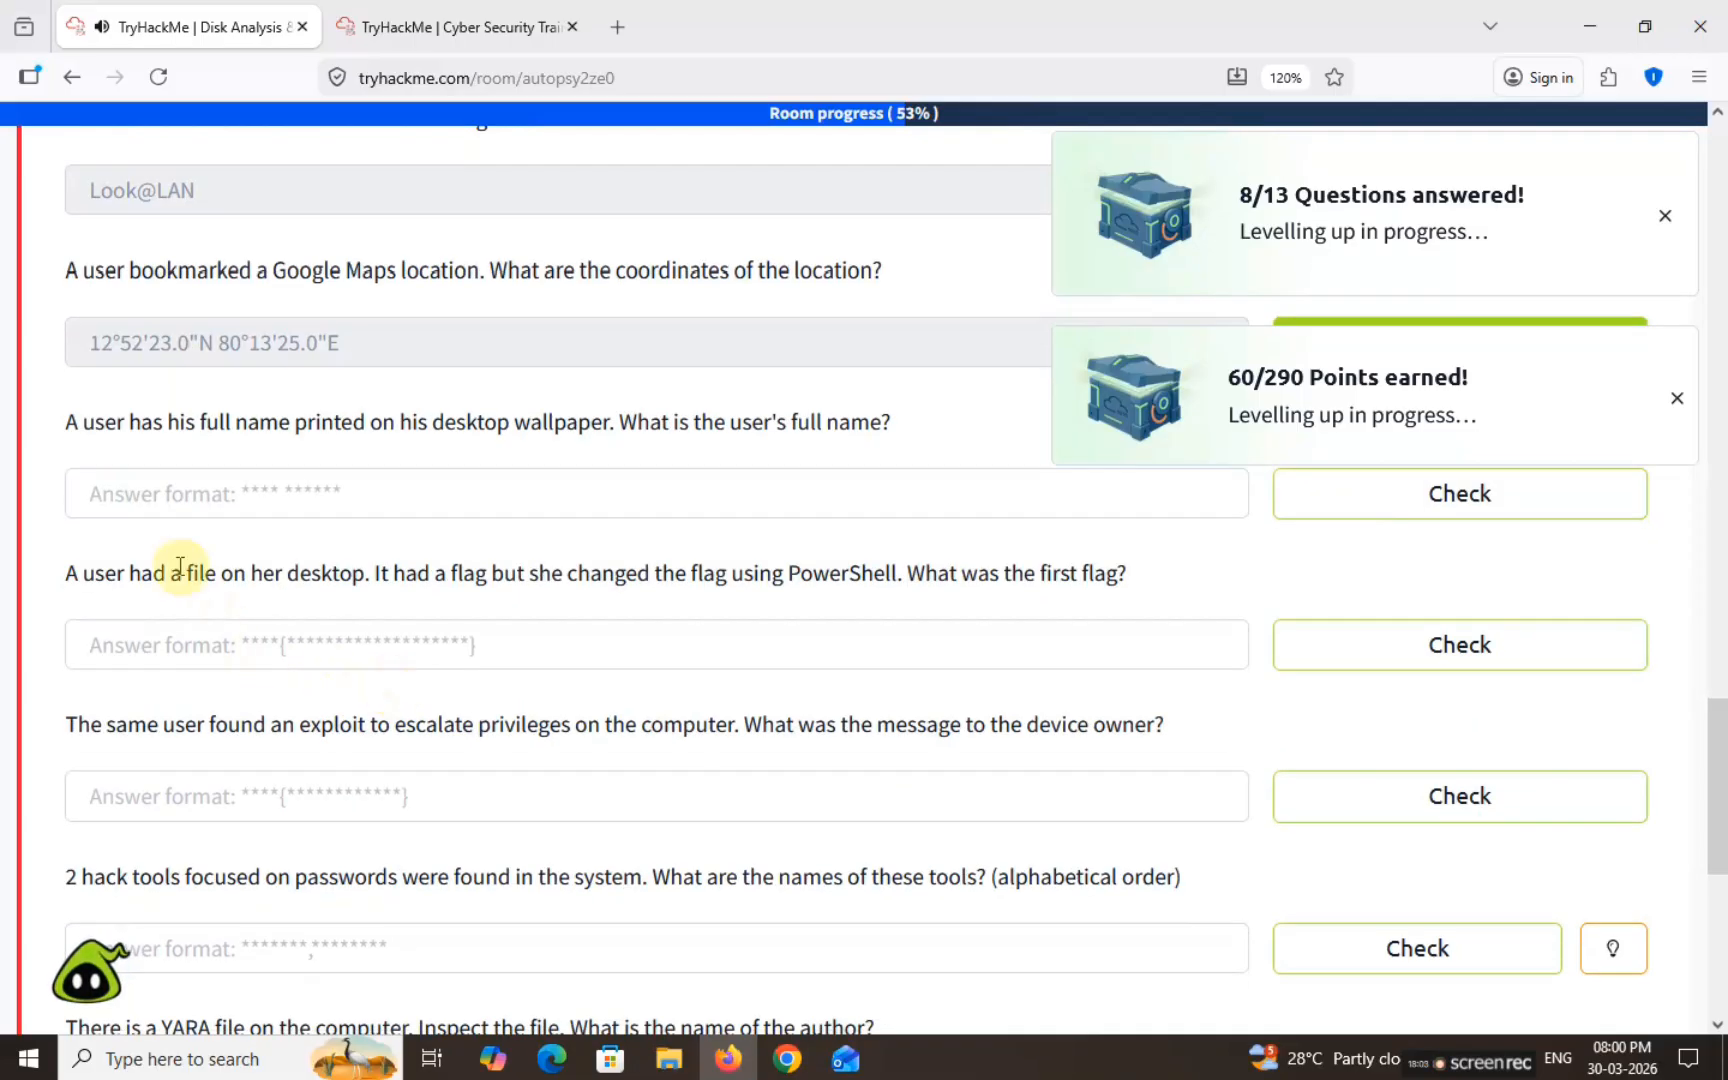
{"action": "left_click_drag", "start_coordinate": [62, 430], "coordinate": [941, 417]}
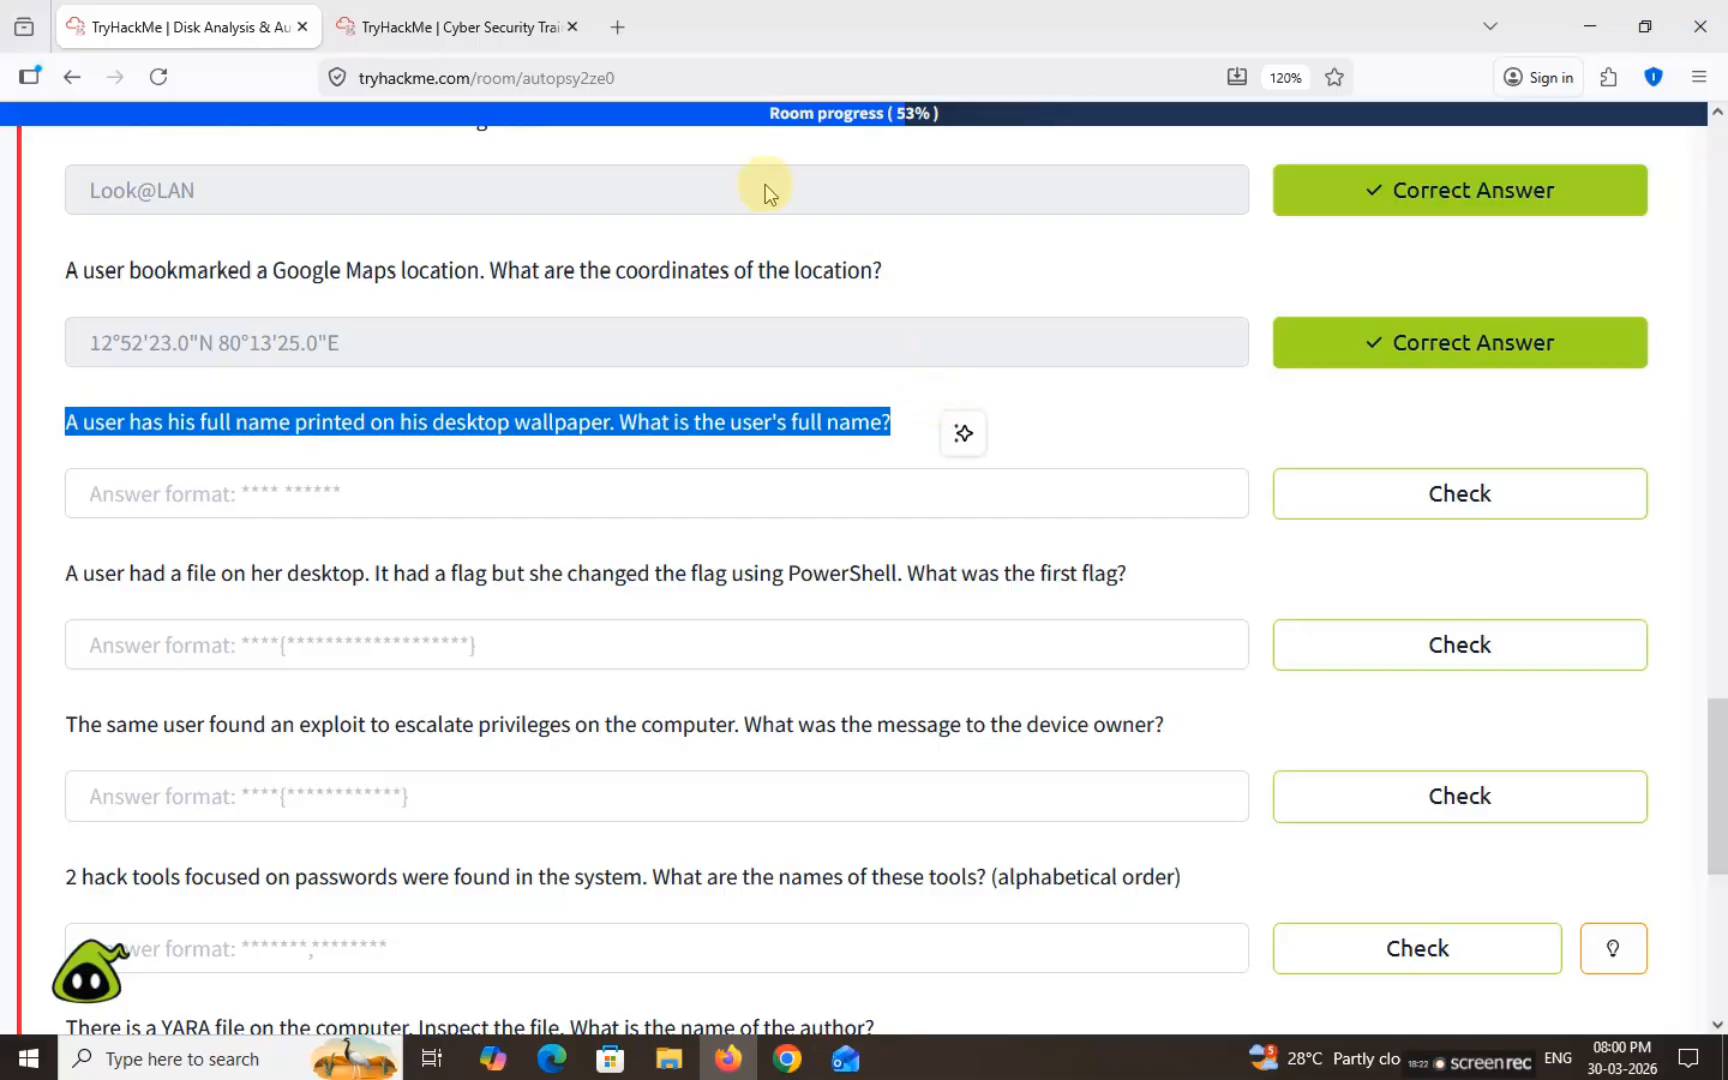
Step: Return to the virtual machine tab showing Autopsy's places.sqlite properties
{"action": "left_click", "coordinate": [465, 24]}
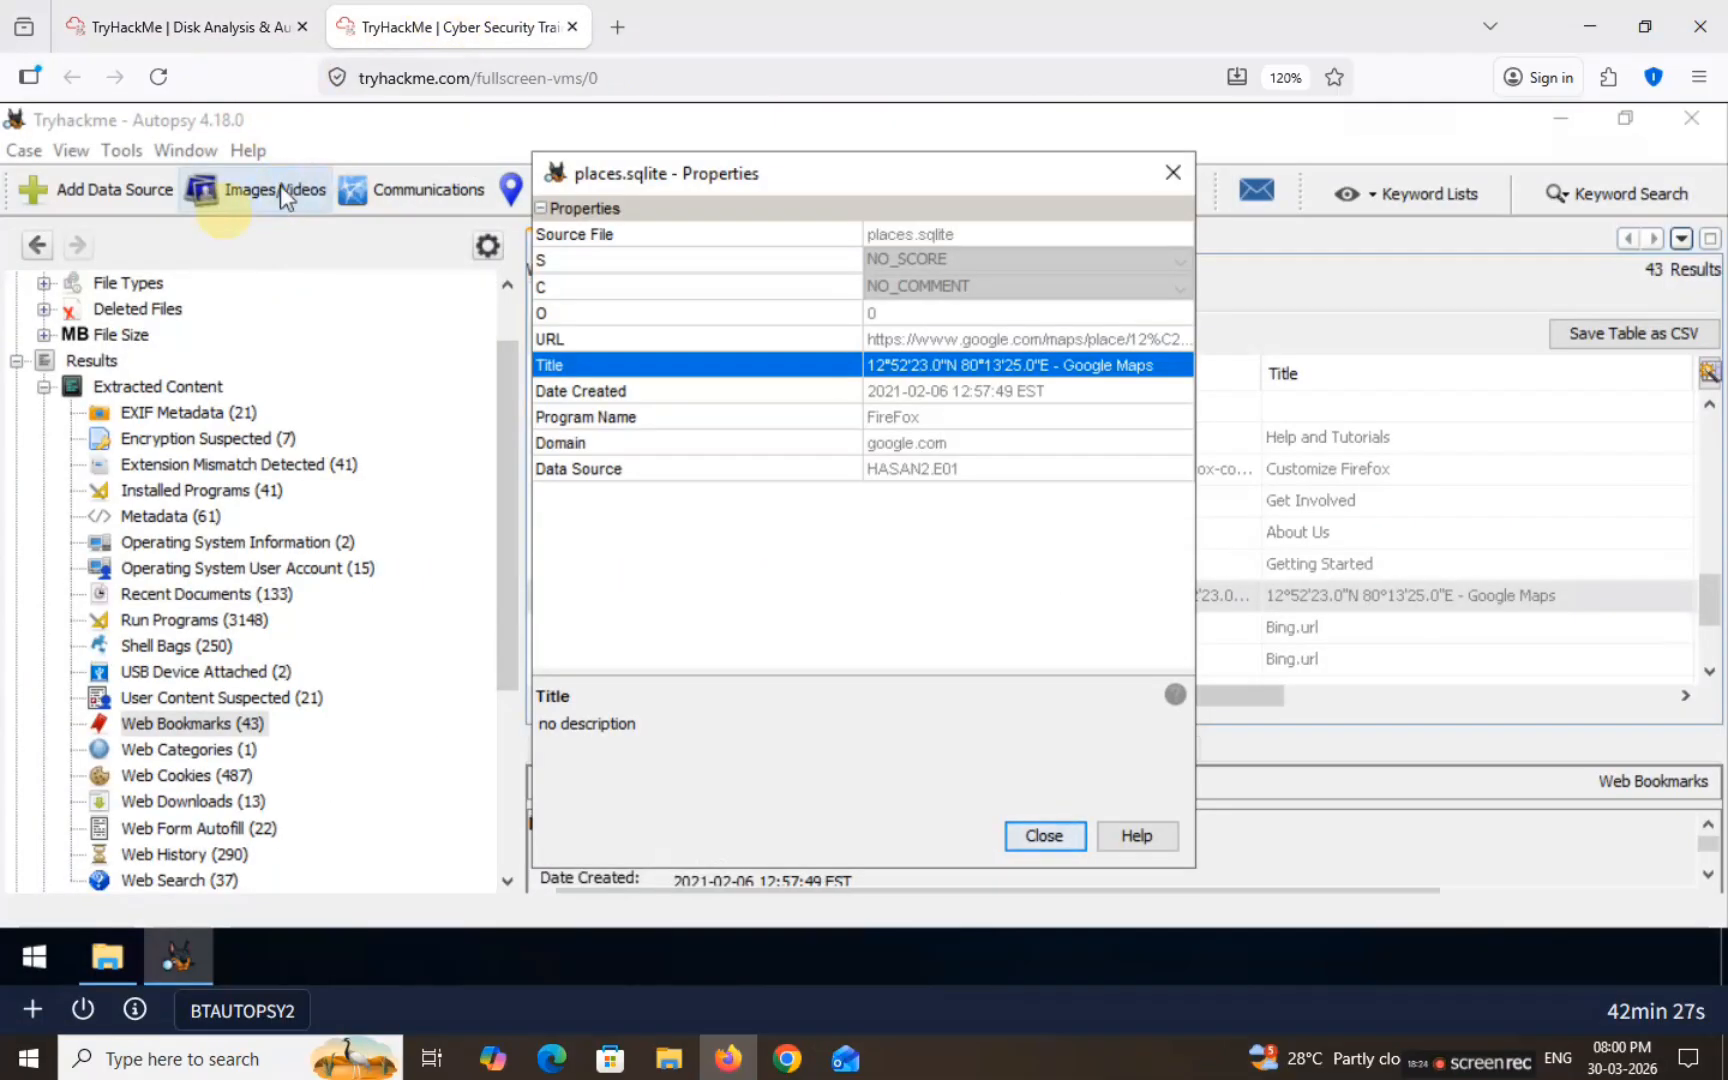
Step: Open the Image/Video Gallery and maximize it to fill the screen
{"action": "left_click", "coordinate": [241, 195]}
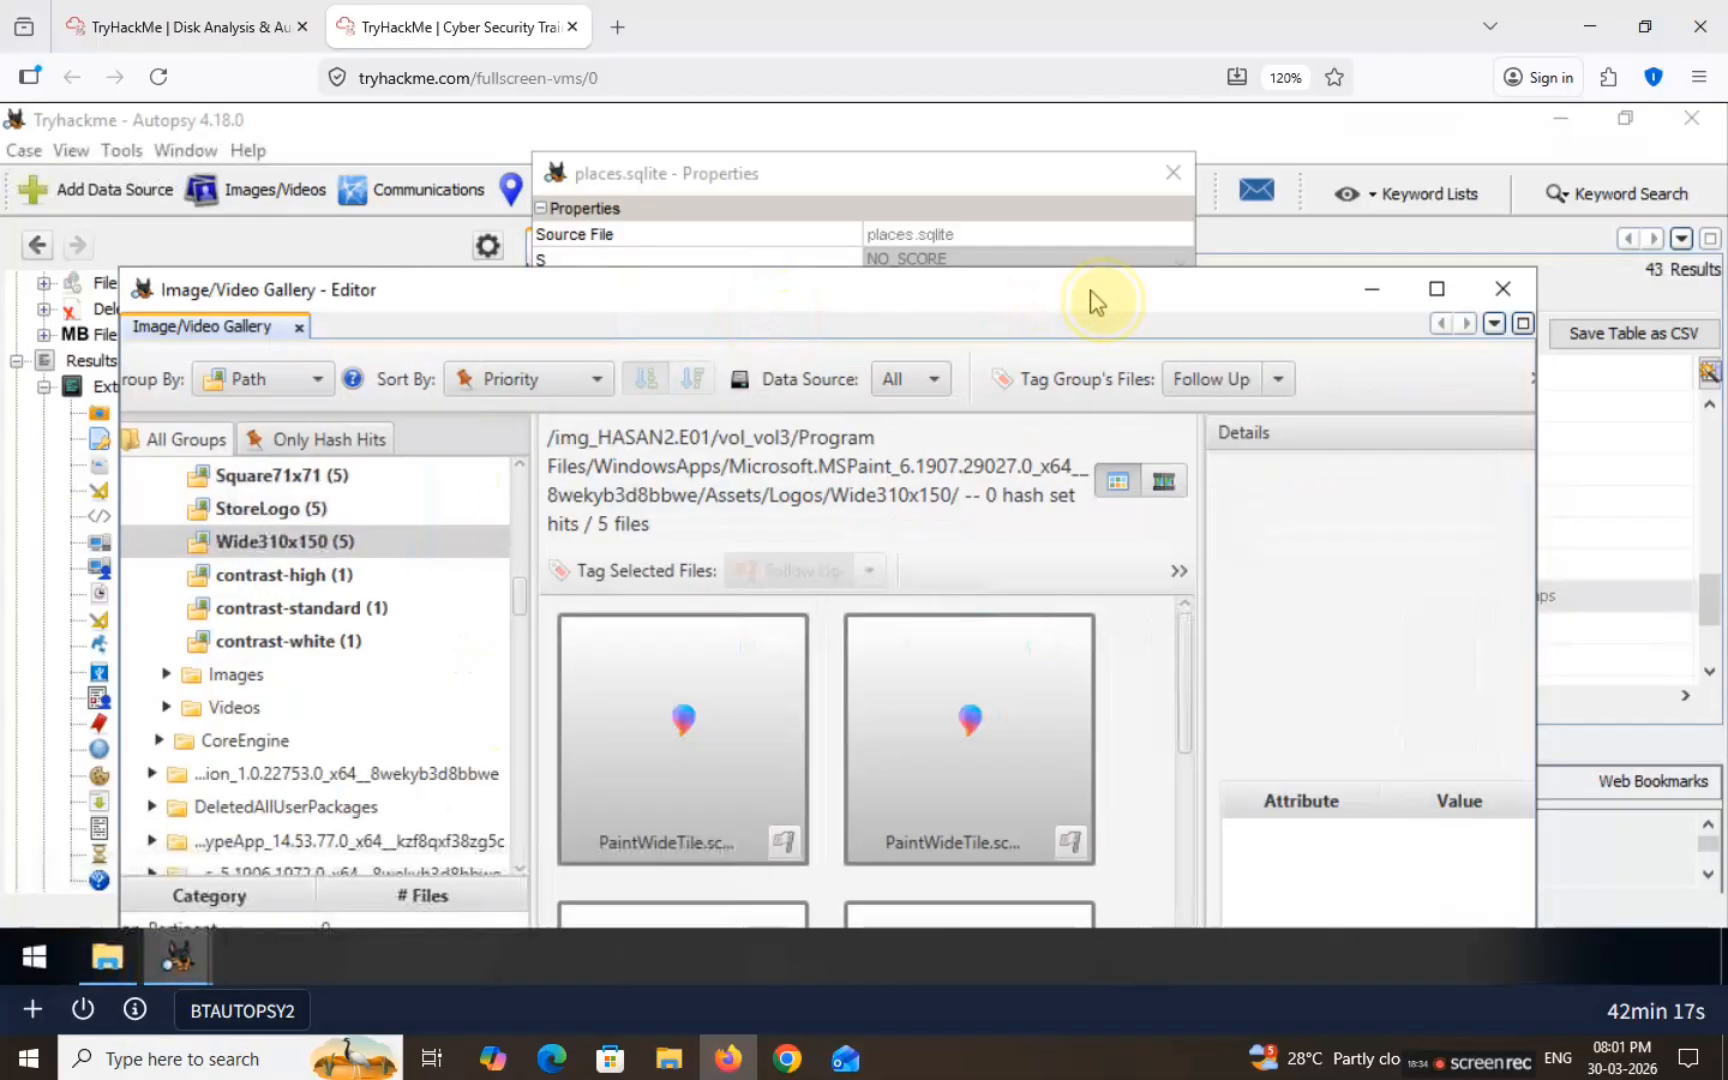
{"action": "left_click_drag", "start_coordinate": [1097, 300], "coordinate": [1024, 297]}
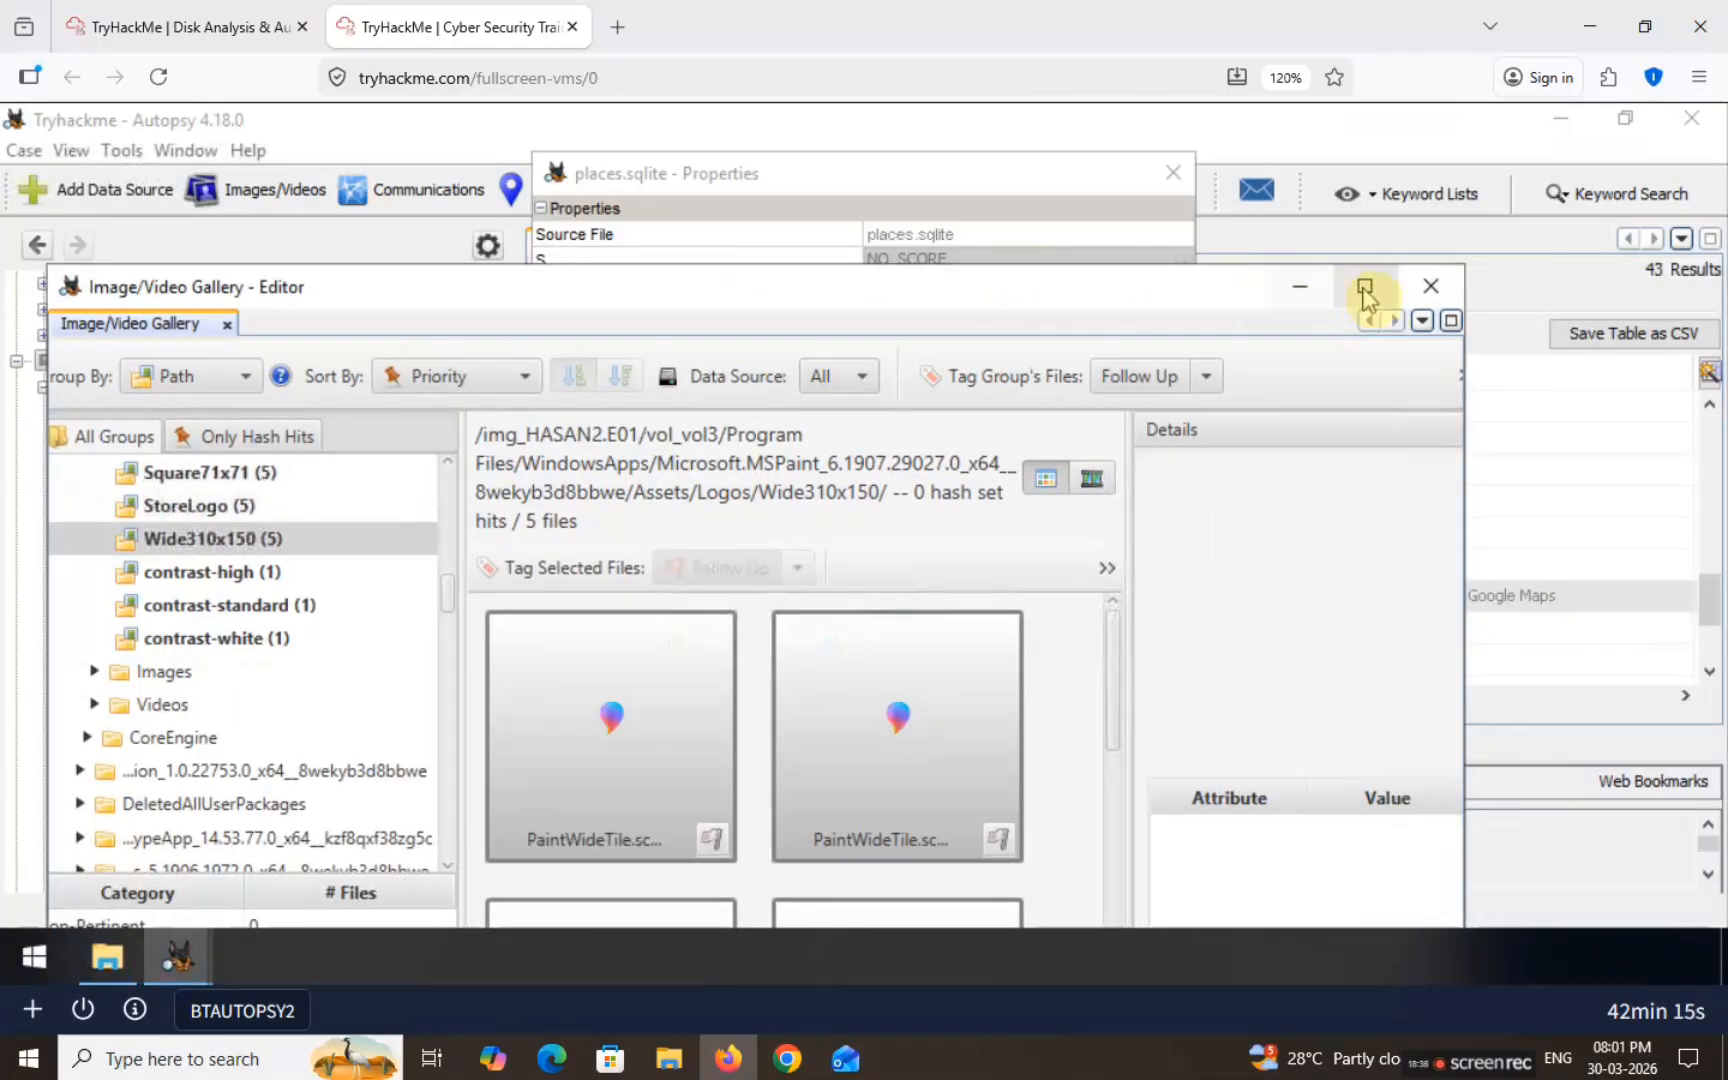
{"action": "left_click", "coordinate": [1366, 289]}
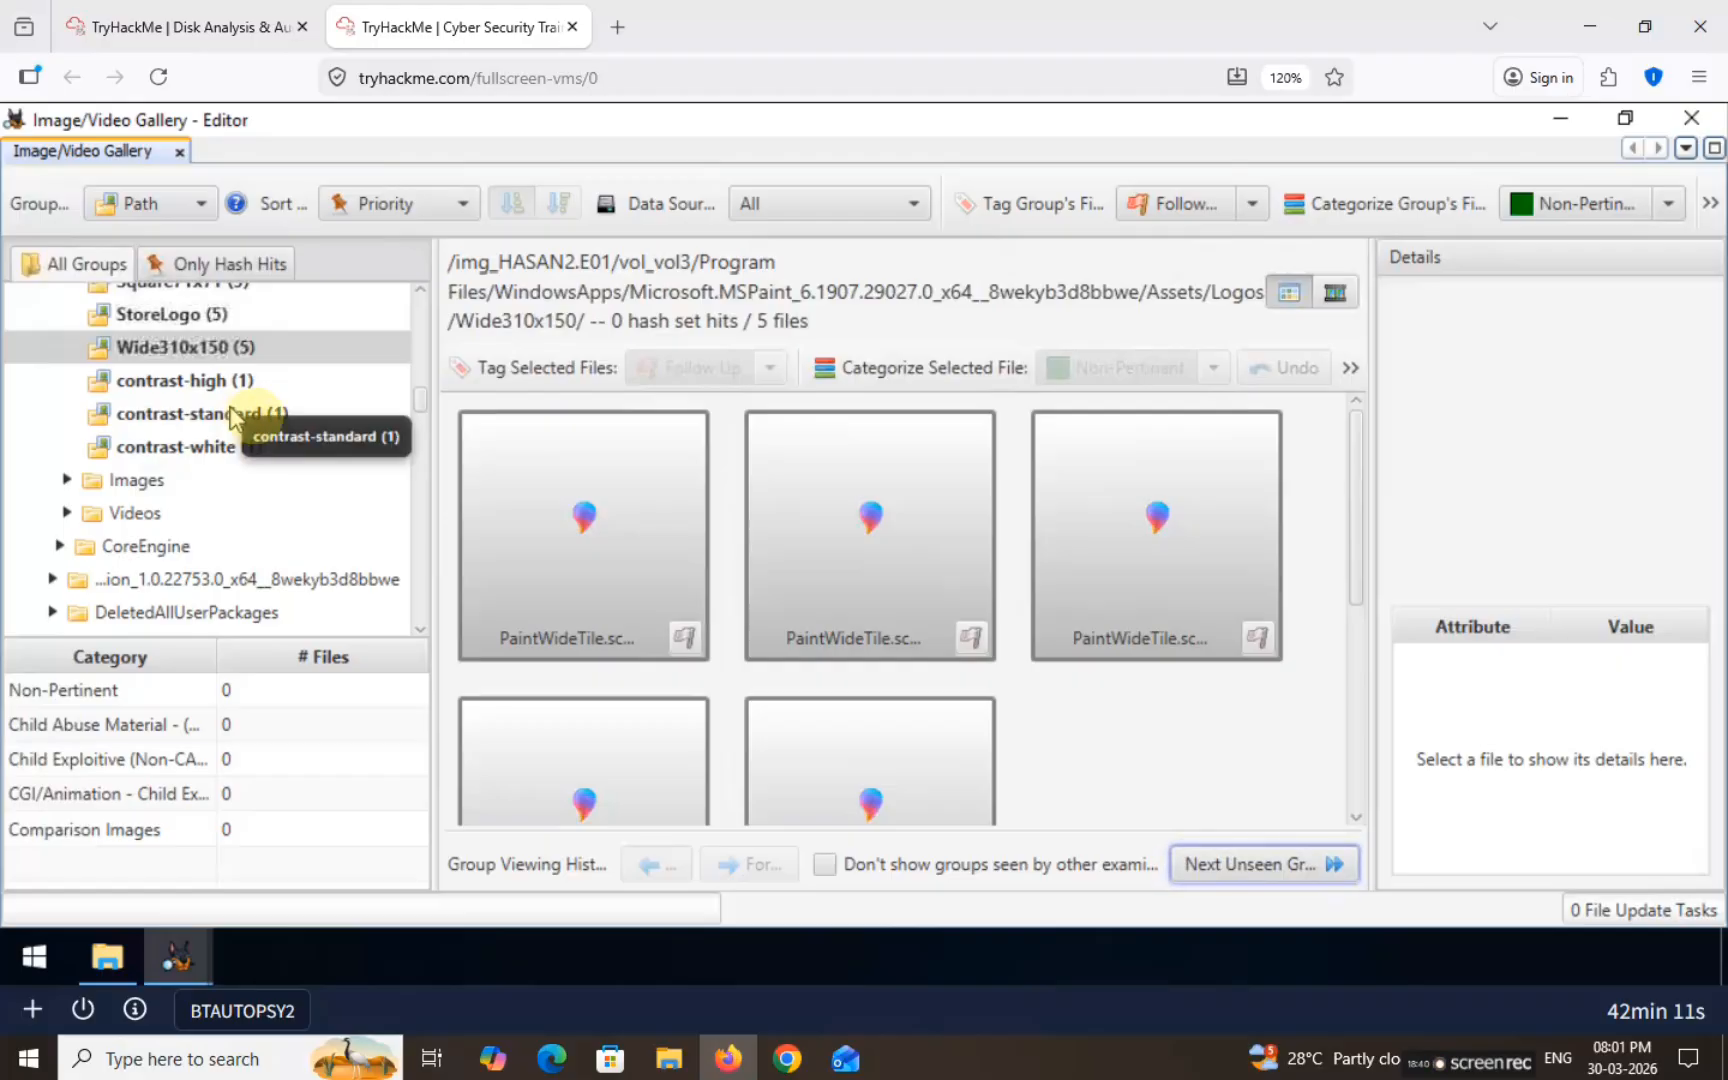
Step: Expand the Users group in the gallery tree and select the first user's folder
{"action": "scroll", "coordinate": [245, 383], "scroll_direction": "up", "scroll_amount": 10}
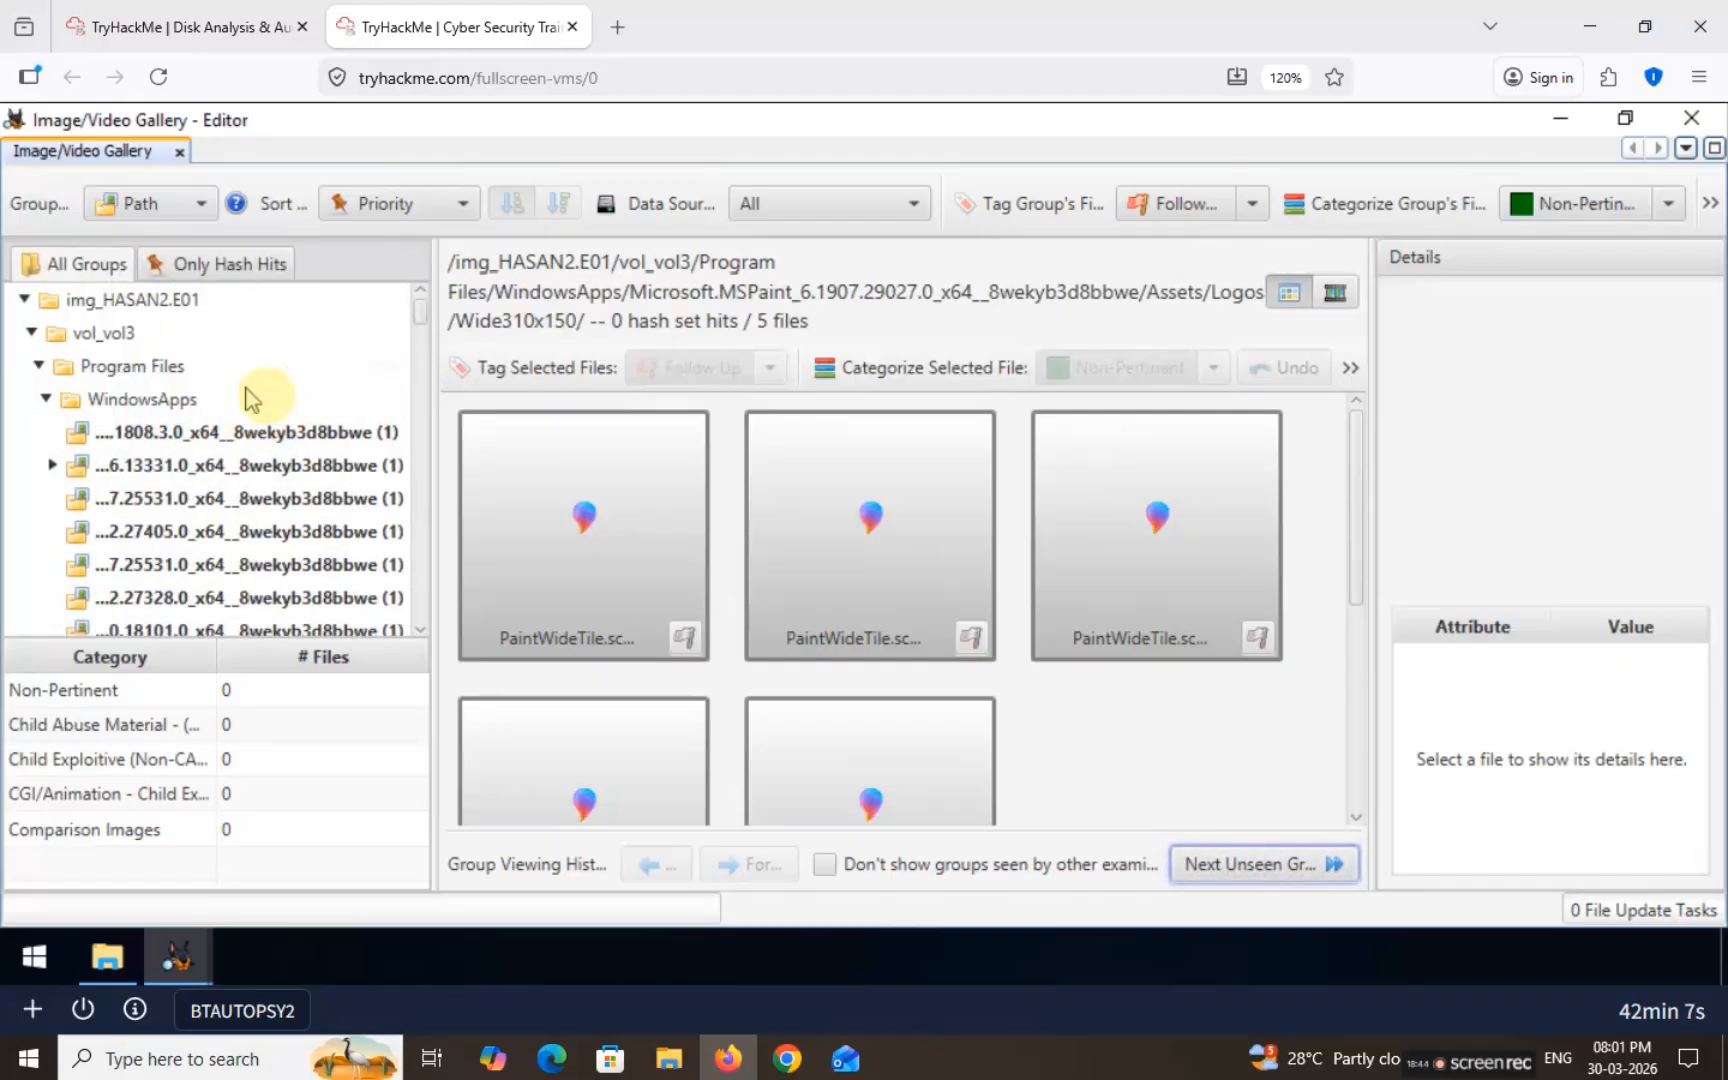
{"action": "scroll", "coordinate": [280, 395], "scroll_direction": "down", "scroll_amount": 8}
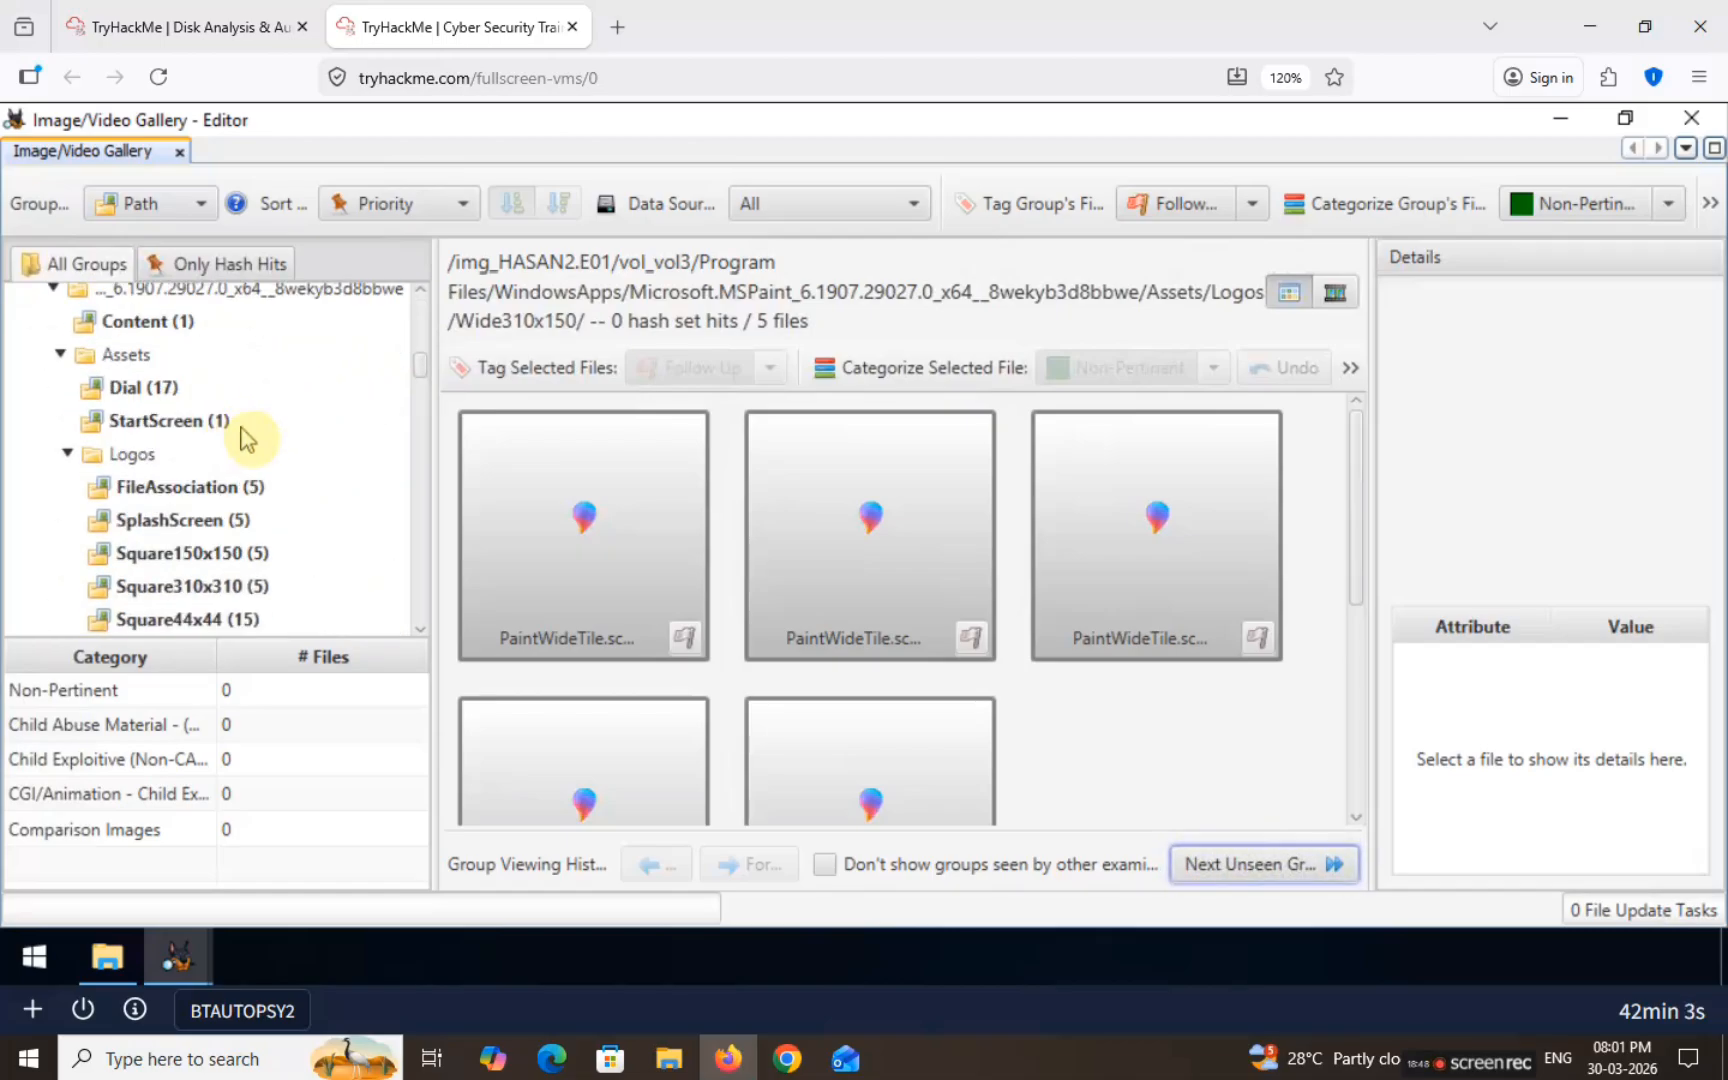
{"action": "scroll", "coordinate": [255, 428], "scroll_direction": "down", "scroll_amount": 10}
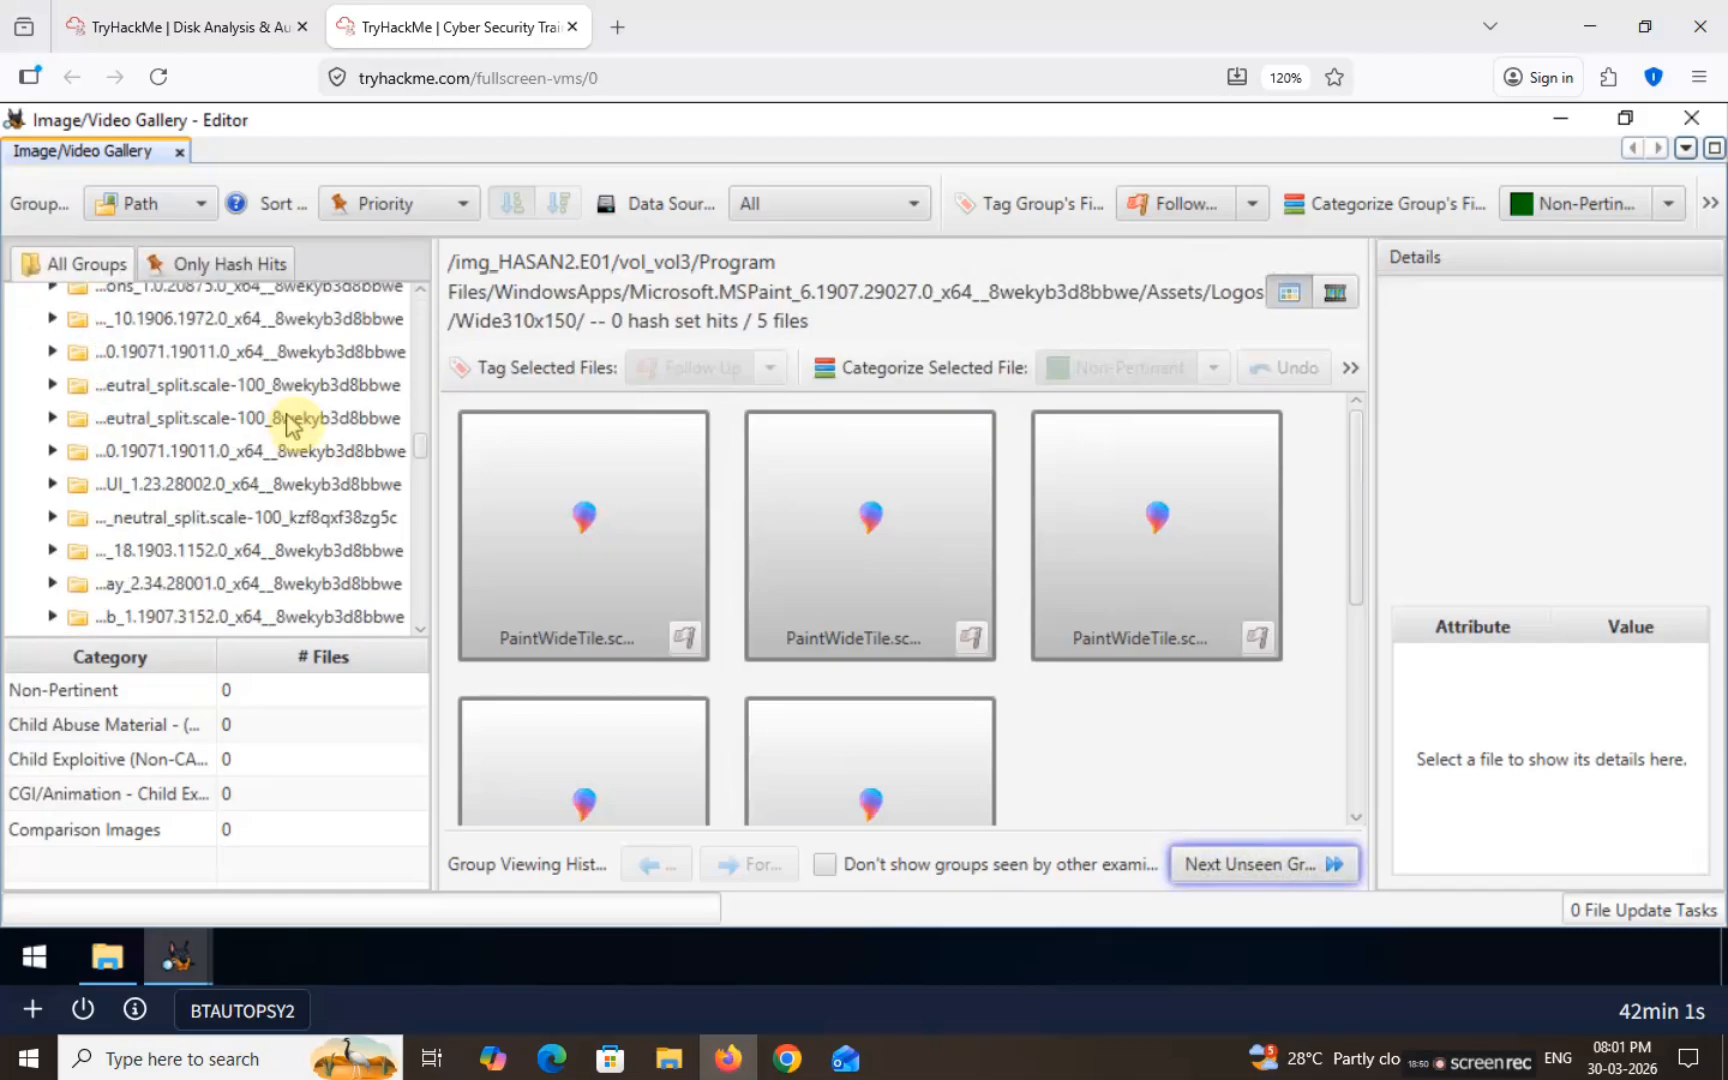
{"action": "scroll", "coordinate": [300, 420], "scroll_direction": "down", "scroll_amount": 10}
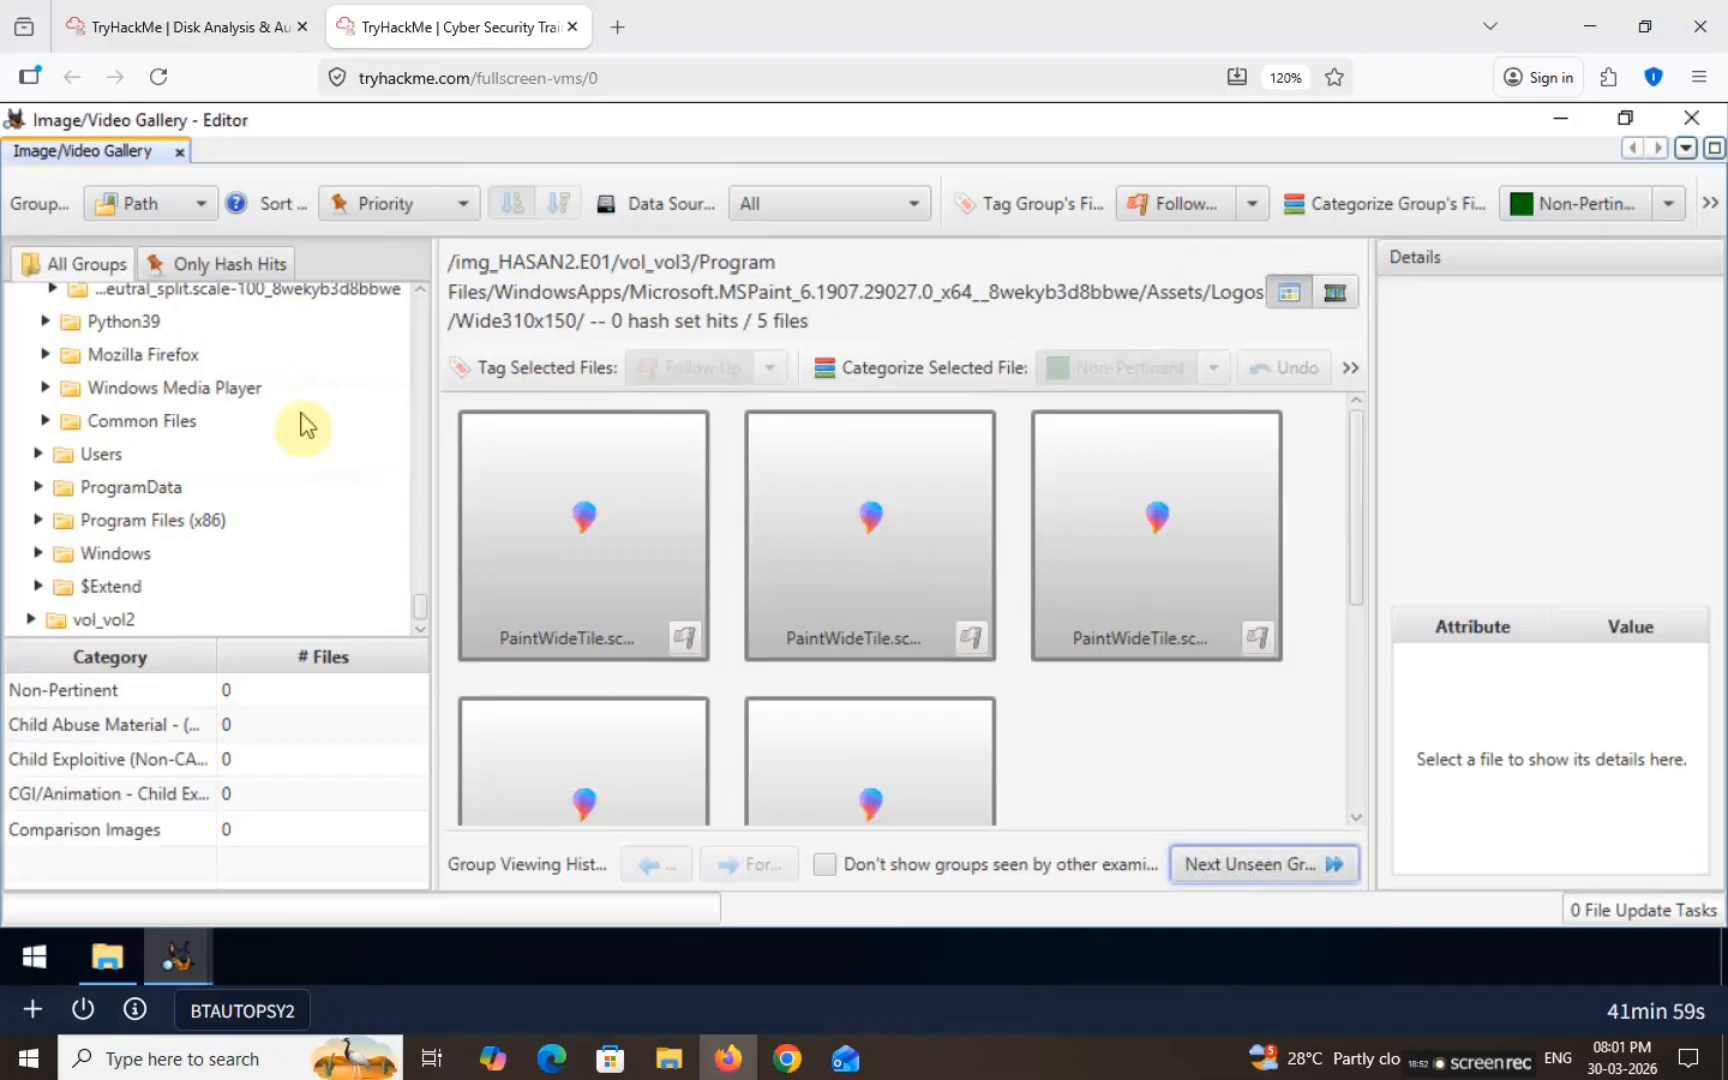
{"action": "left_click", "coordinate": [40, 455]}
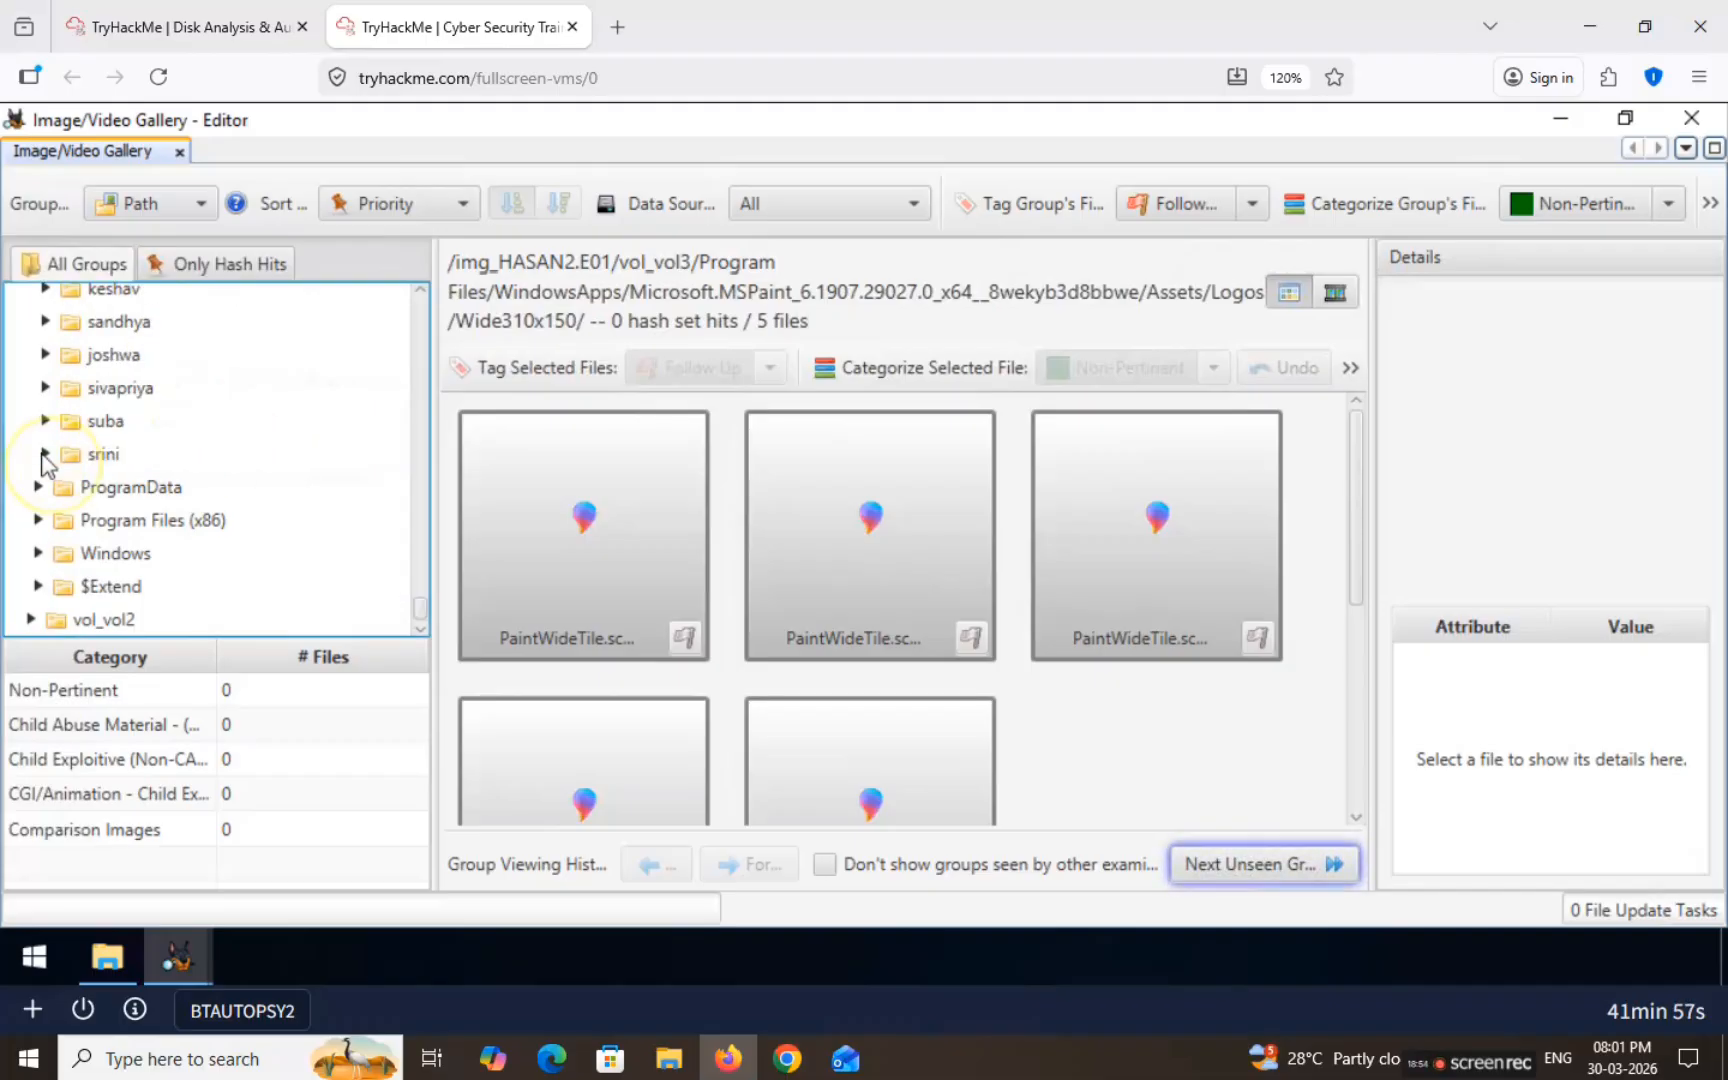
{"action": "scroll", "coordinate": [213, 470], "scroll_direction": "up", "scroll_amount": 4}
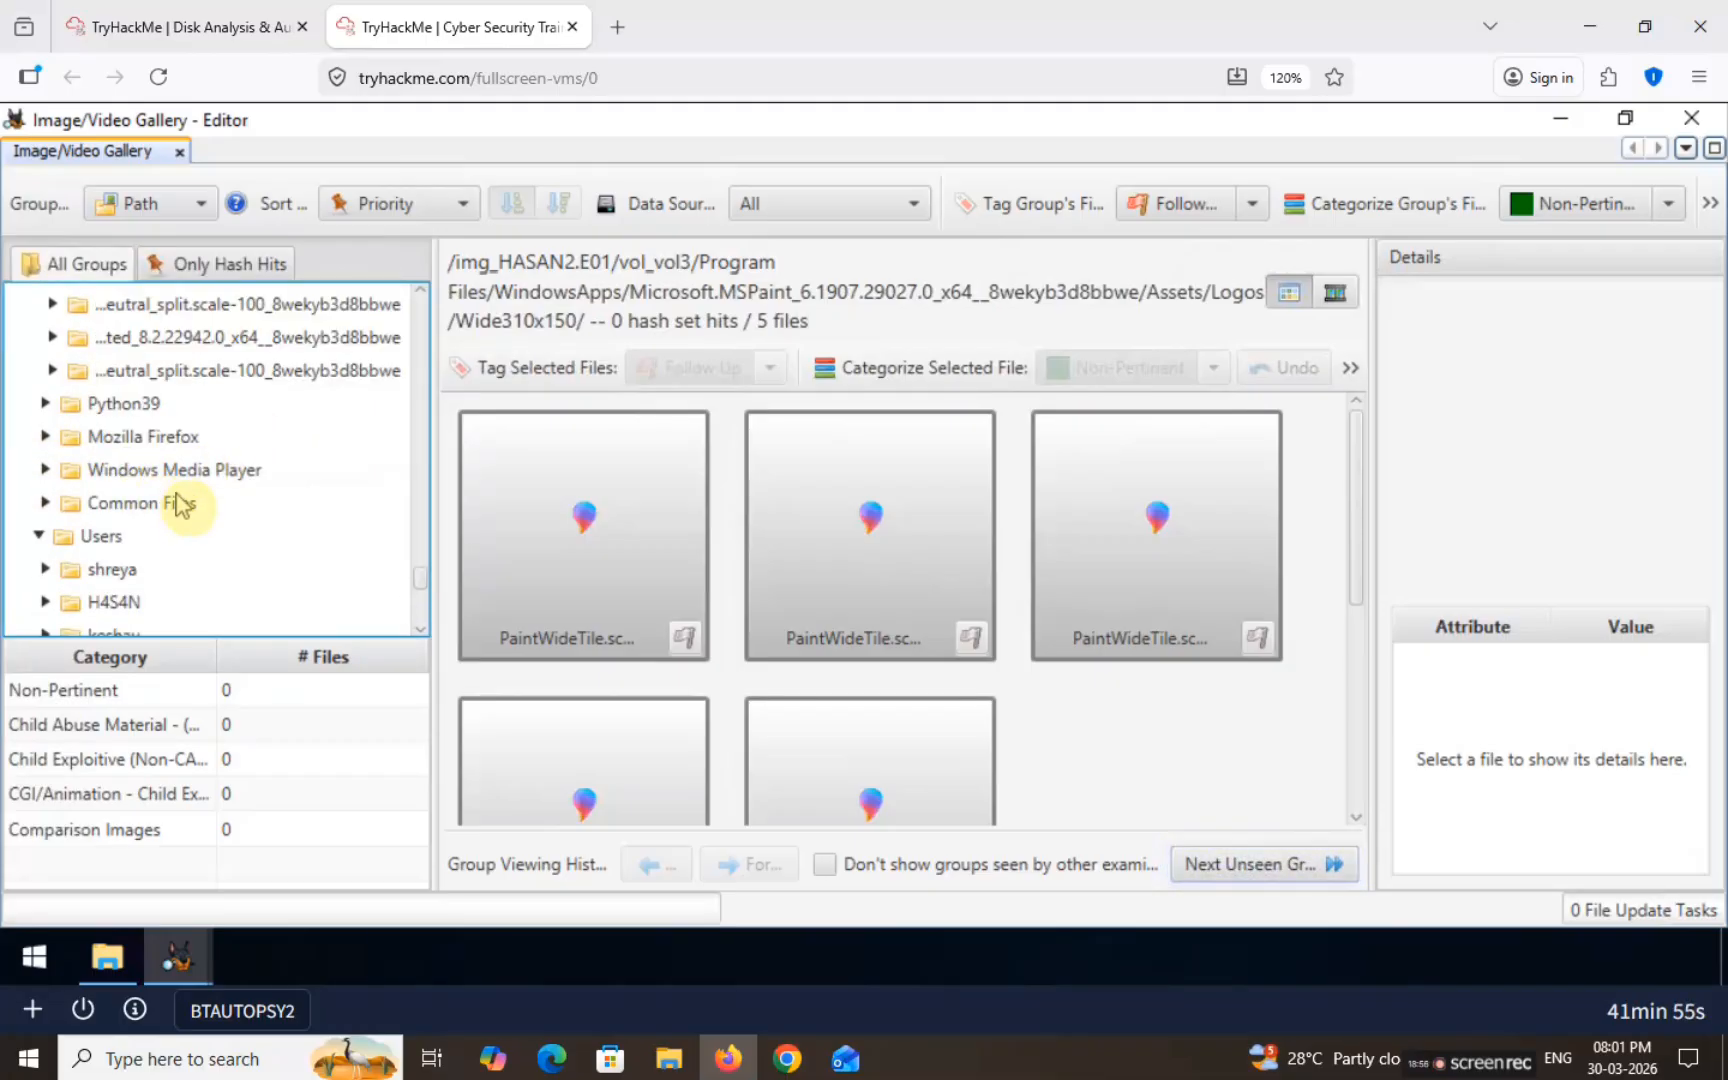
{"action": "left_click", "coordinate": [108, 569]}
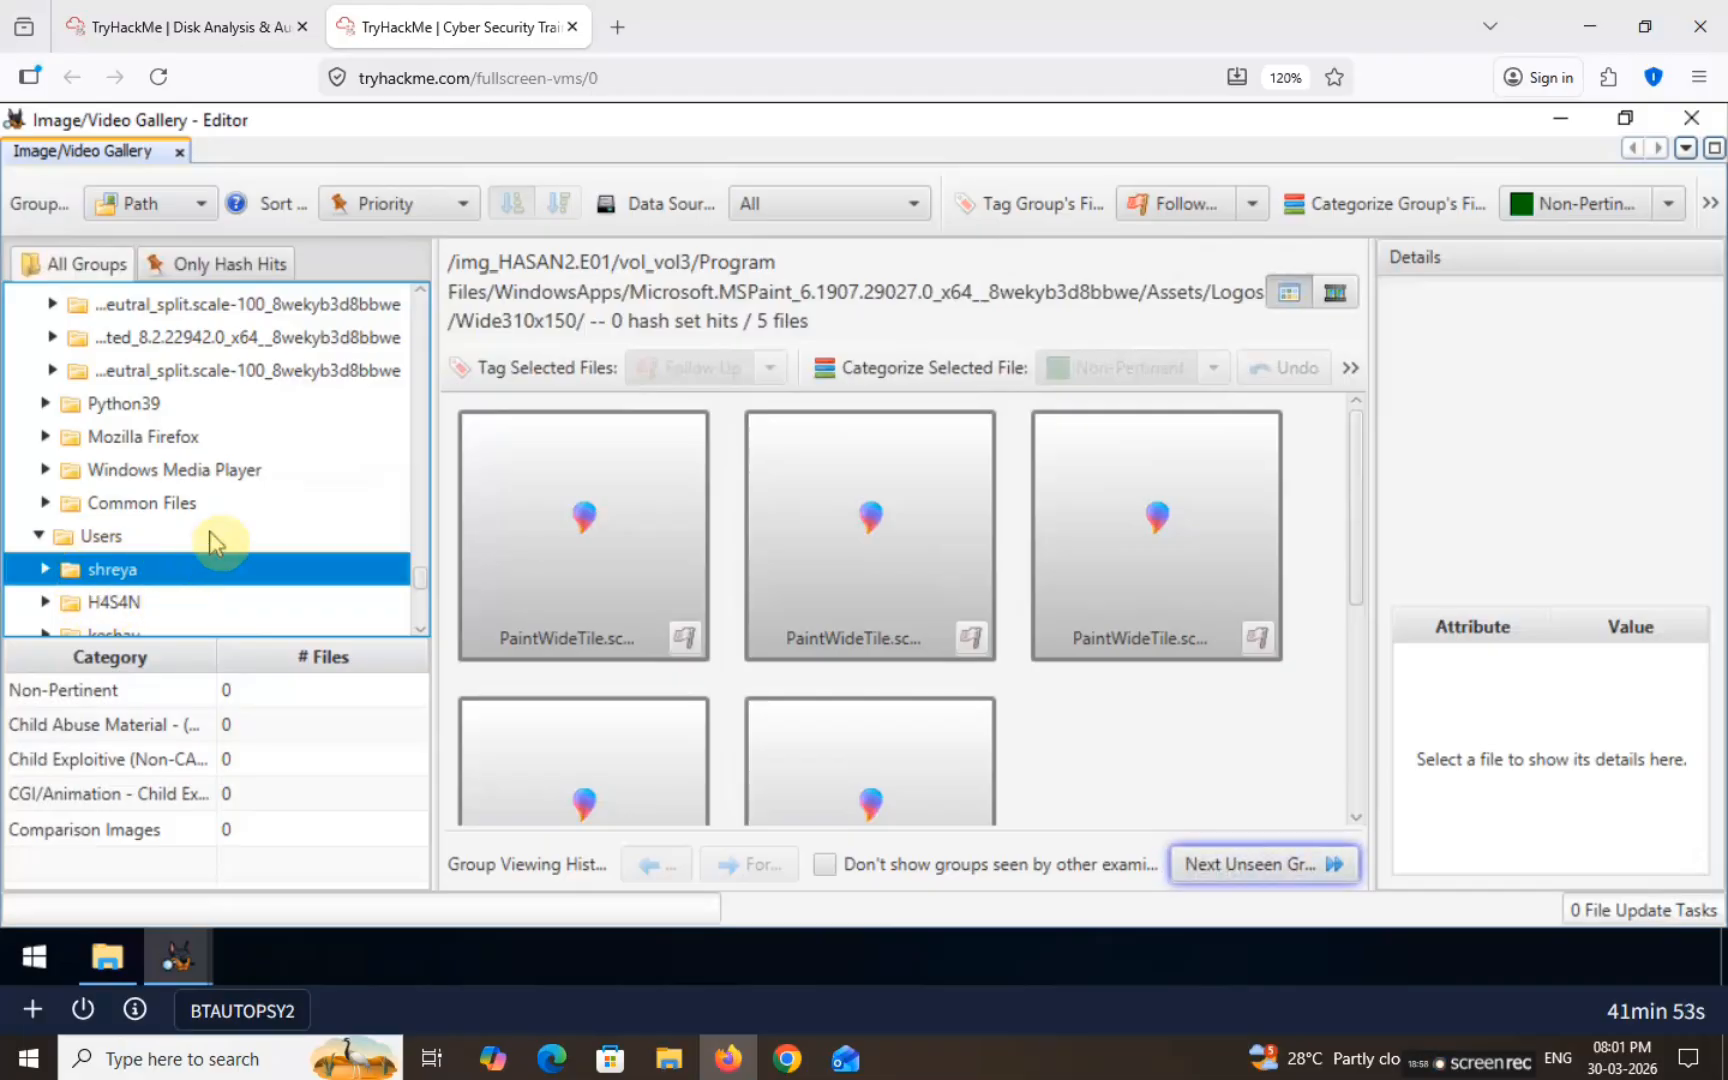
{"action": "scroll", "coordinate": [212, 540], "scroll_direction": "down", "scroll_amount": 3}
{"action": "scroll", "coordinate": [143, 490], "scroll_direction": "up", "scroll_amount": 3}
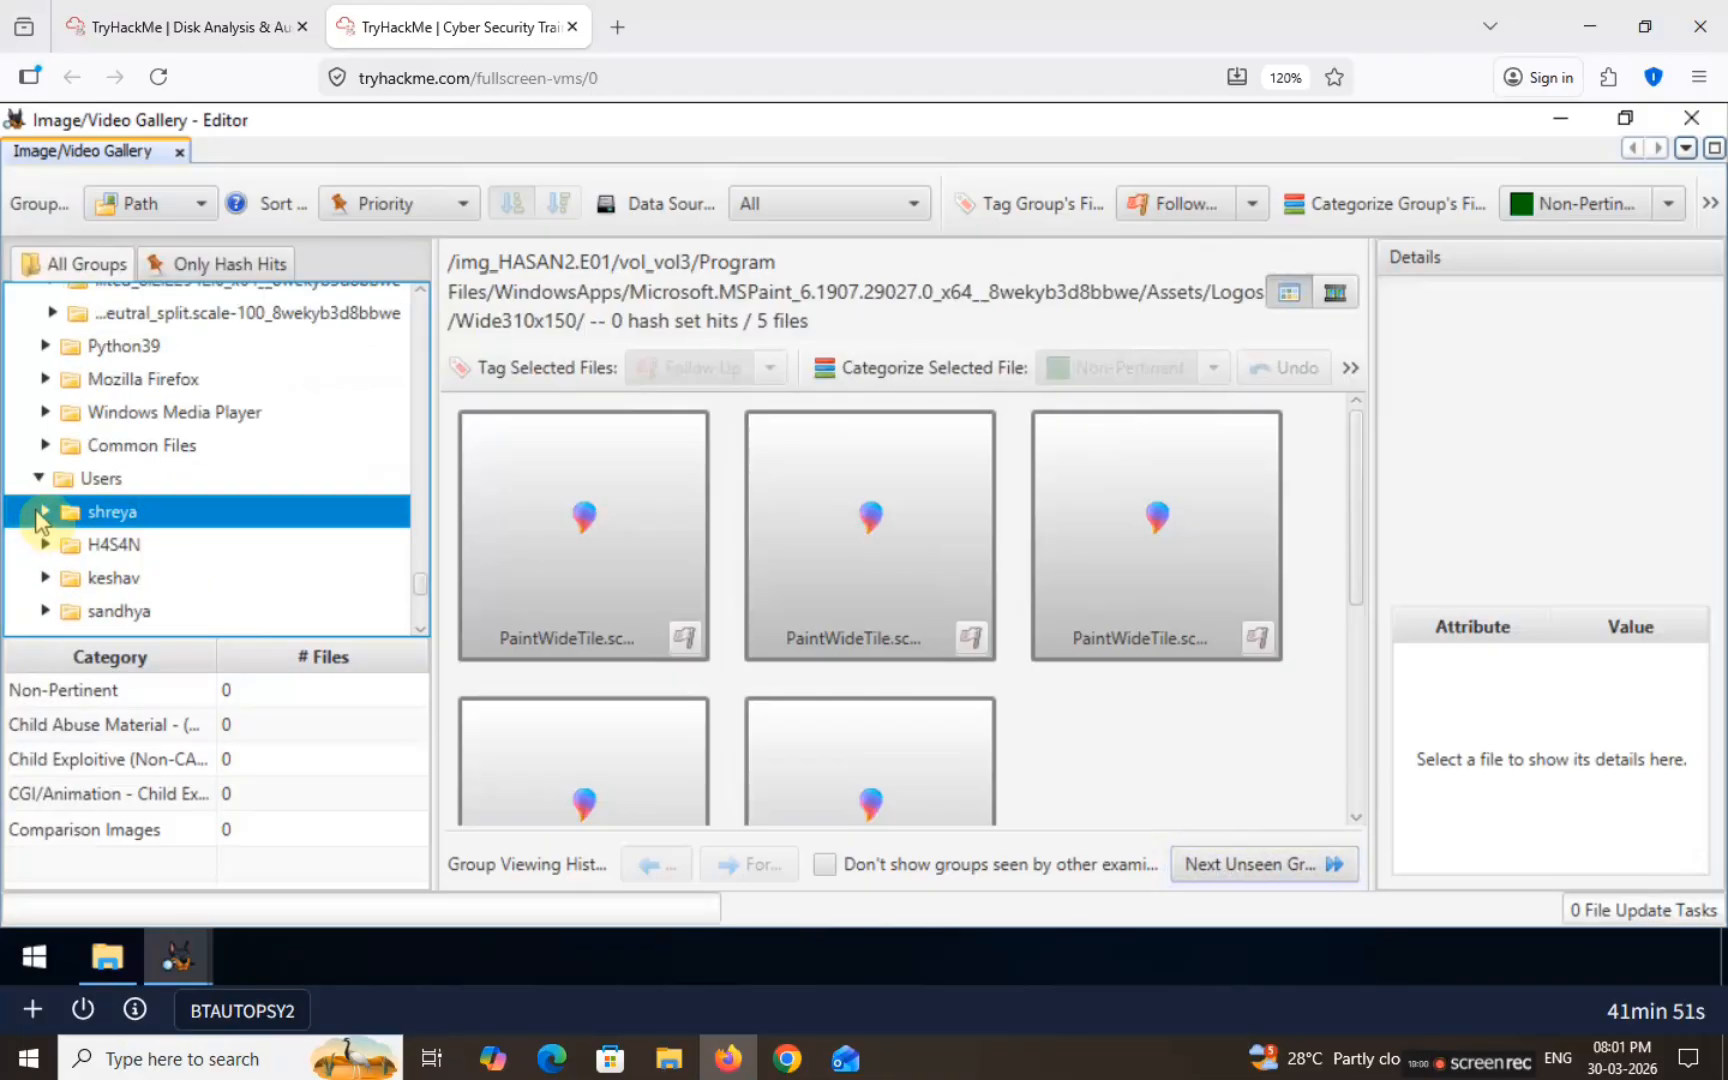
Step: Inspect the first user's Downloads image, small-memory-4k_1540749683.jpg, a 3840×2160 JPEG
{"action": "left_click", "coordinate": [42, 514]}
{"action": "left_click", "coordinate": [137, 549]}
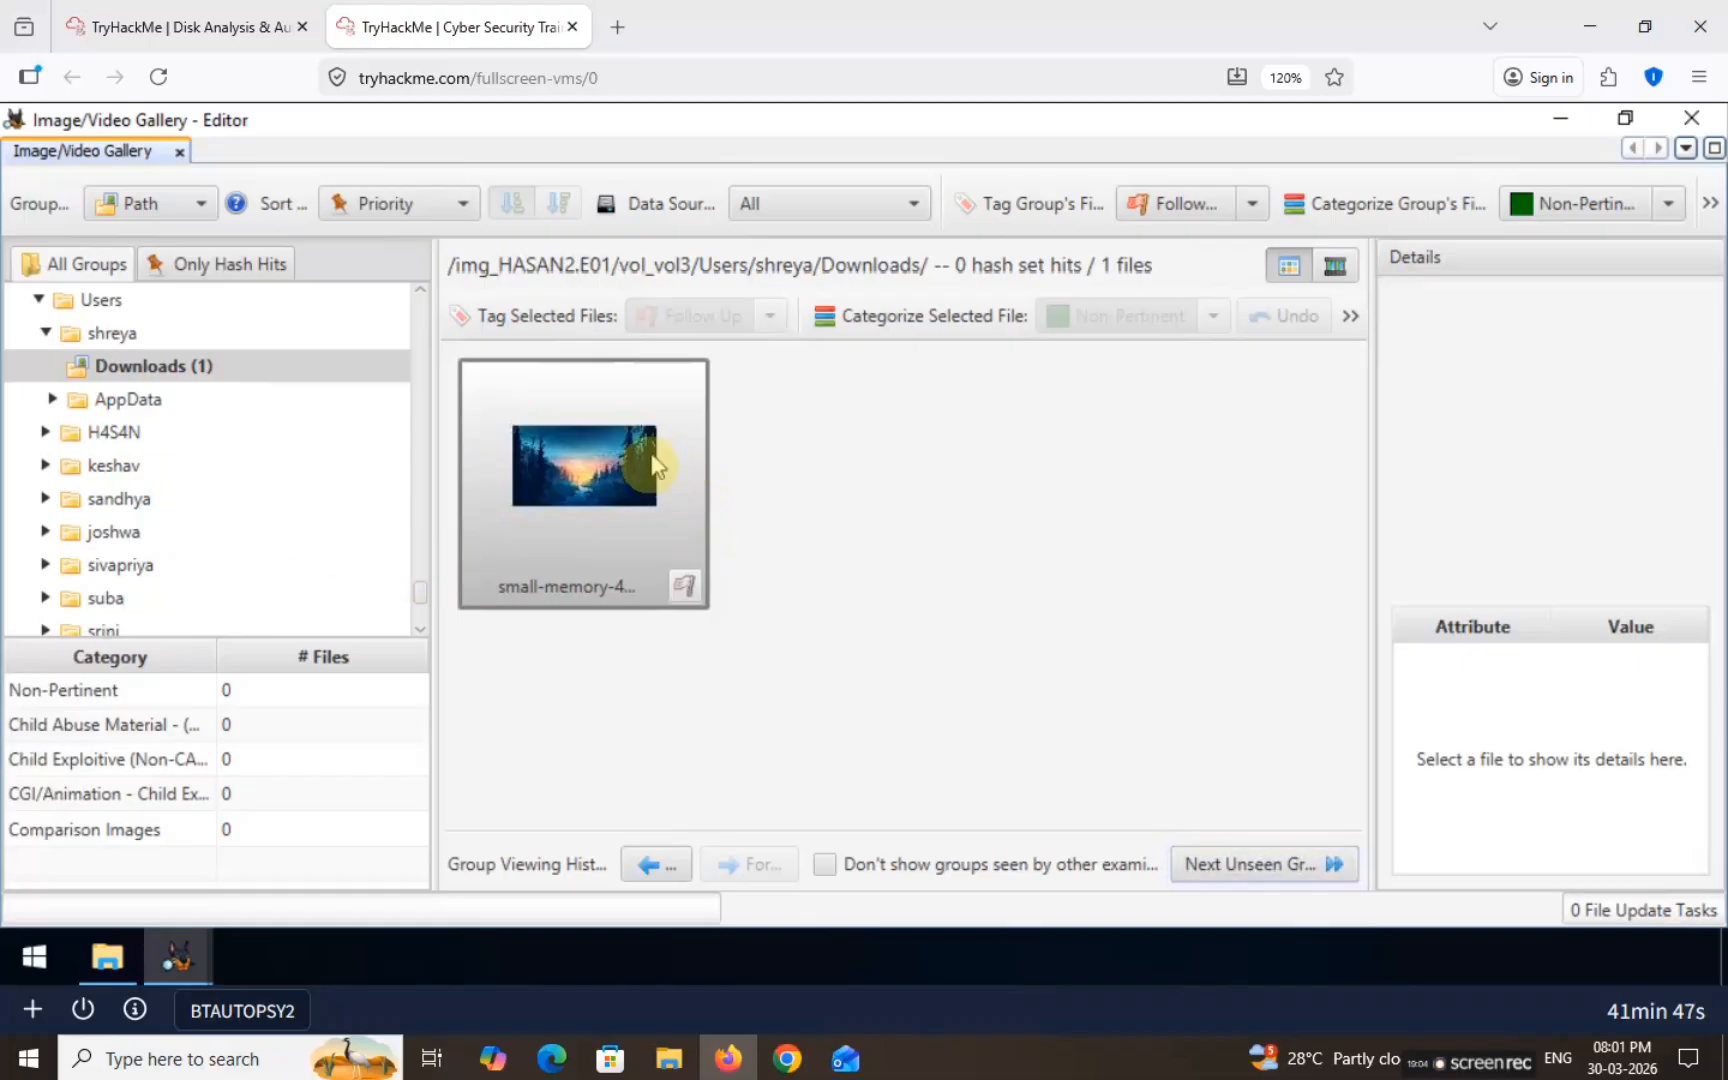
{"action": "left_click", "coordinate": [650, 463]}
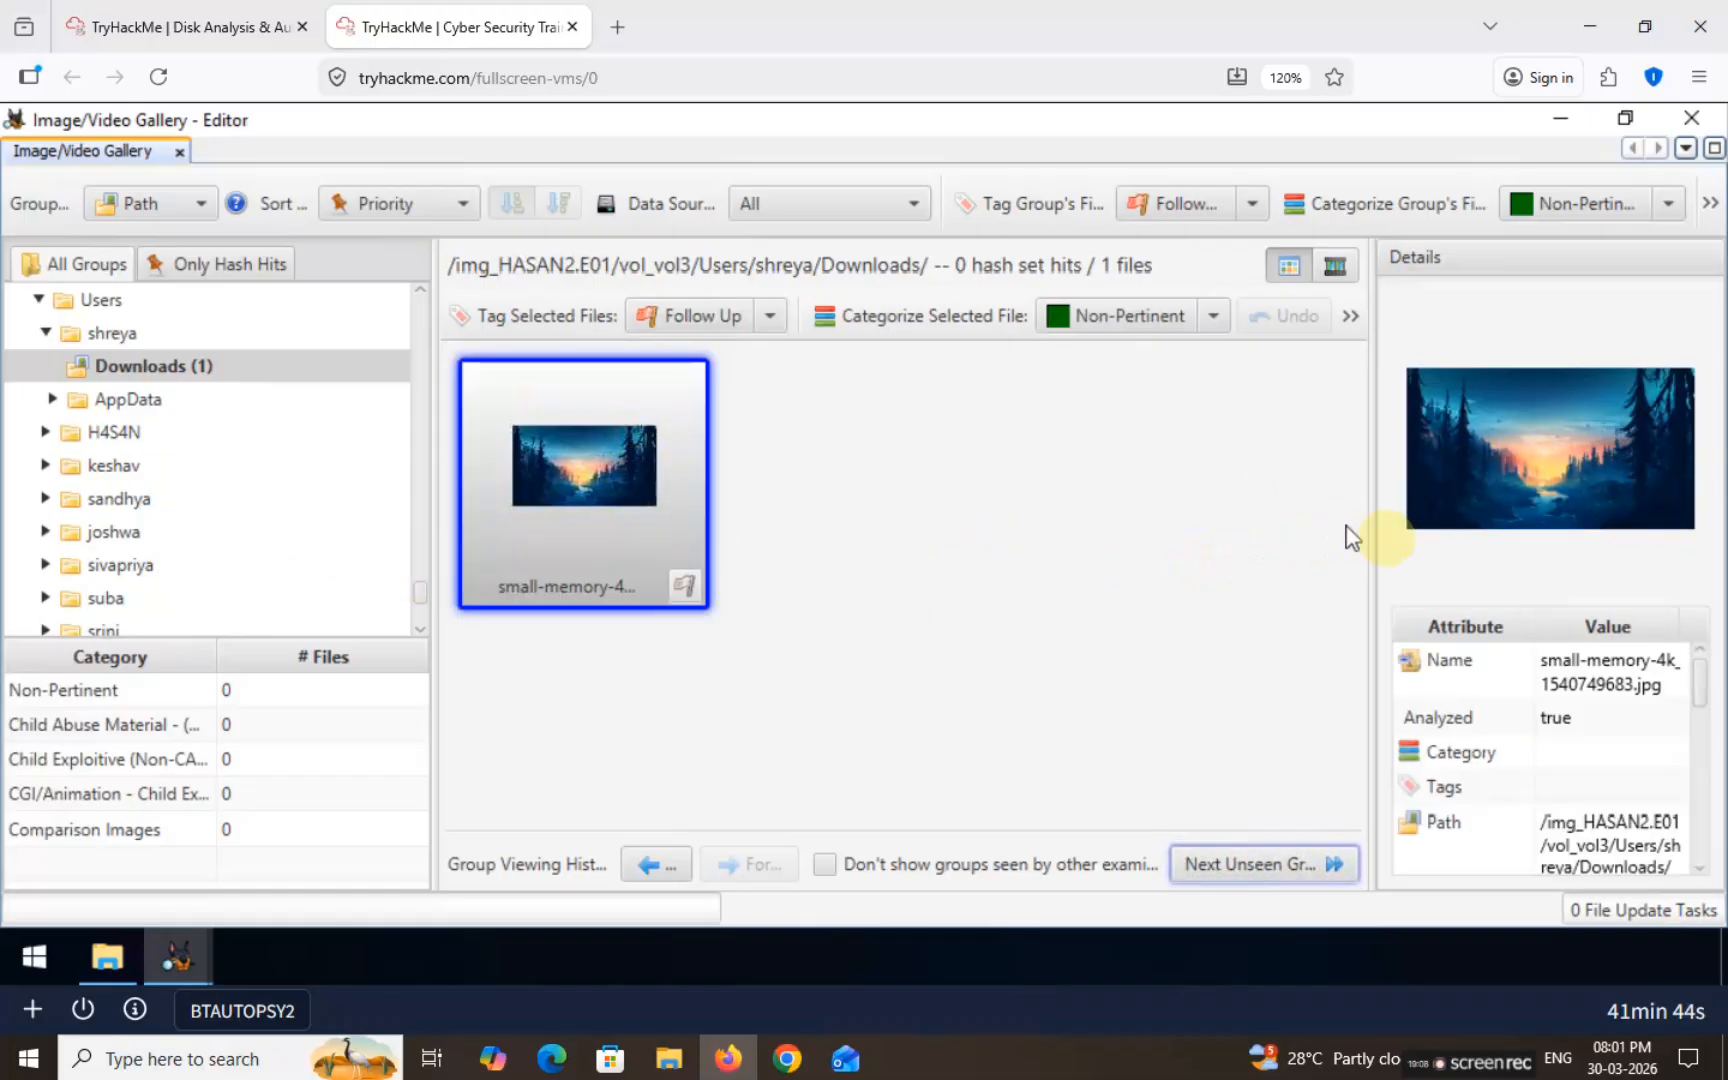
{"action": "scroll", "coordinate": [1604, 672], "scroll_direction": "down", "scroll_amount": 3}
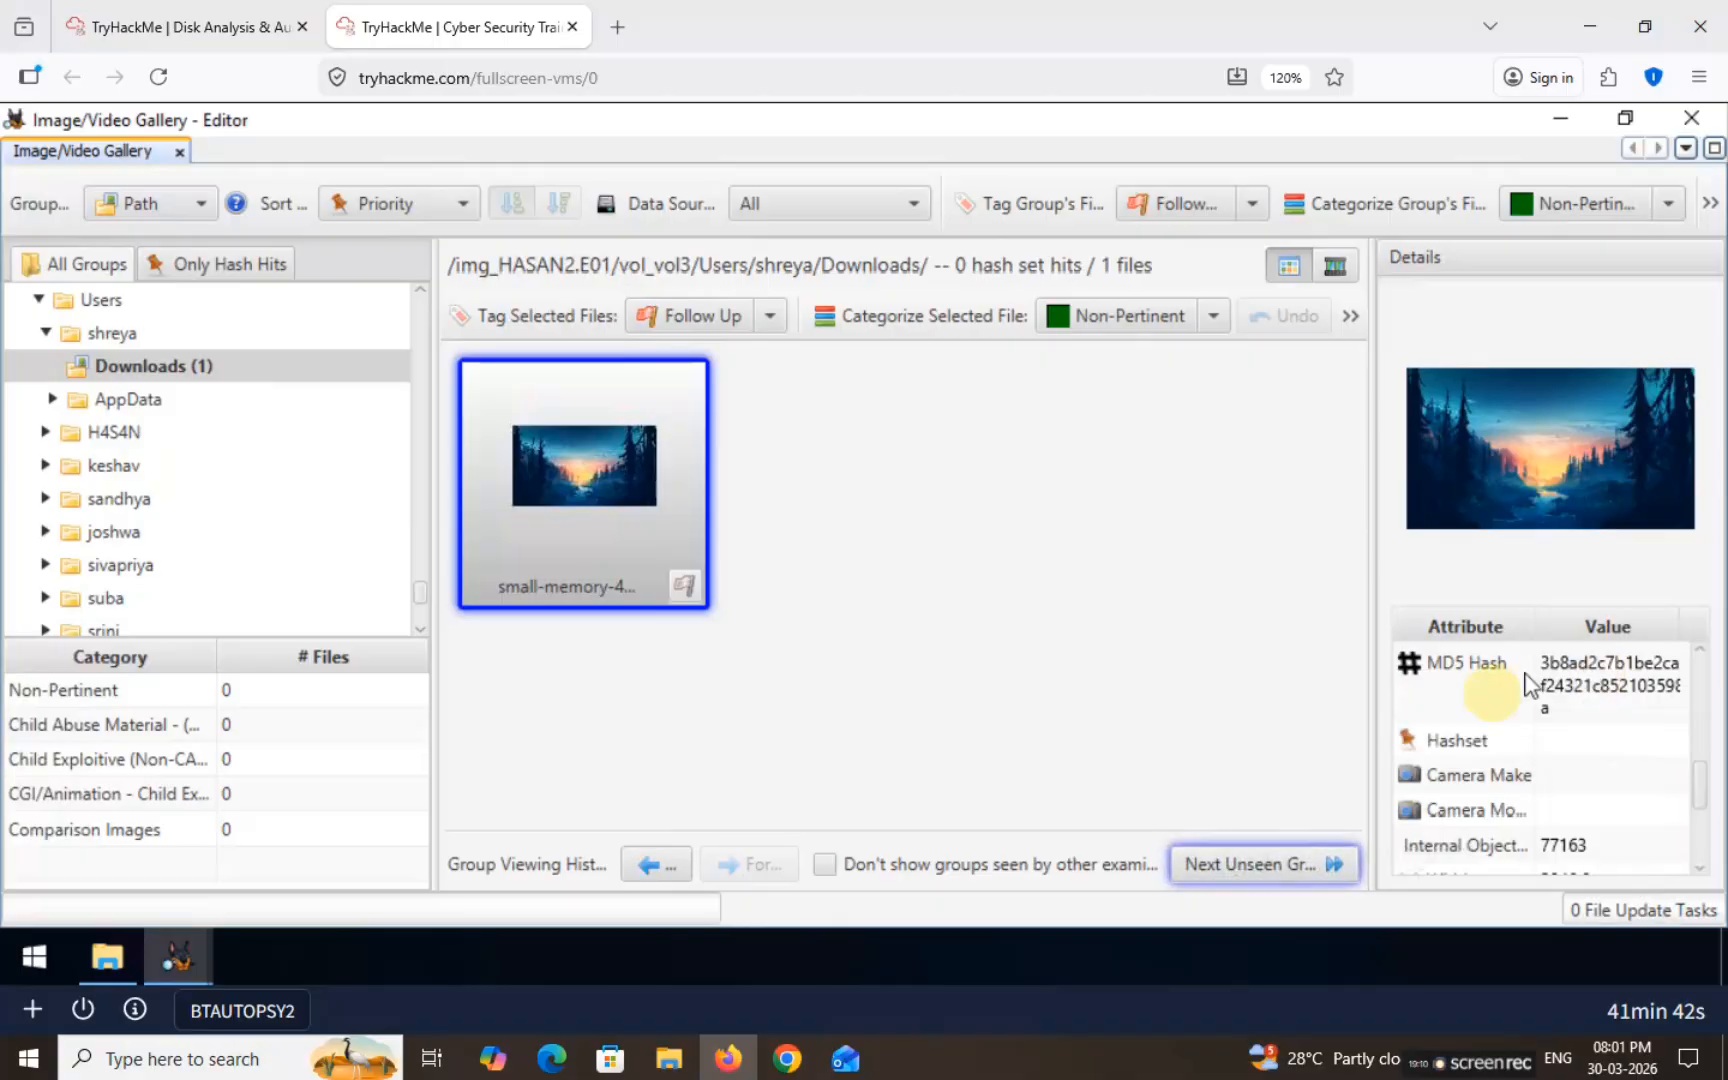
{"action": "scroll", "coordinate": [1590, 690], "scroll_direction": "down", "scroll_amount": 2}
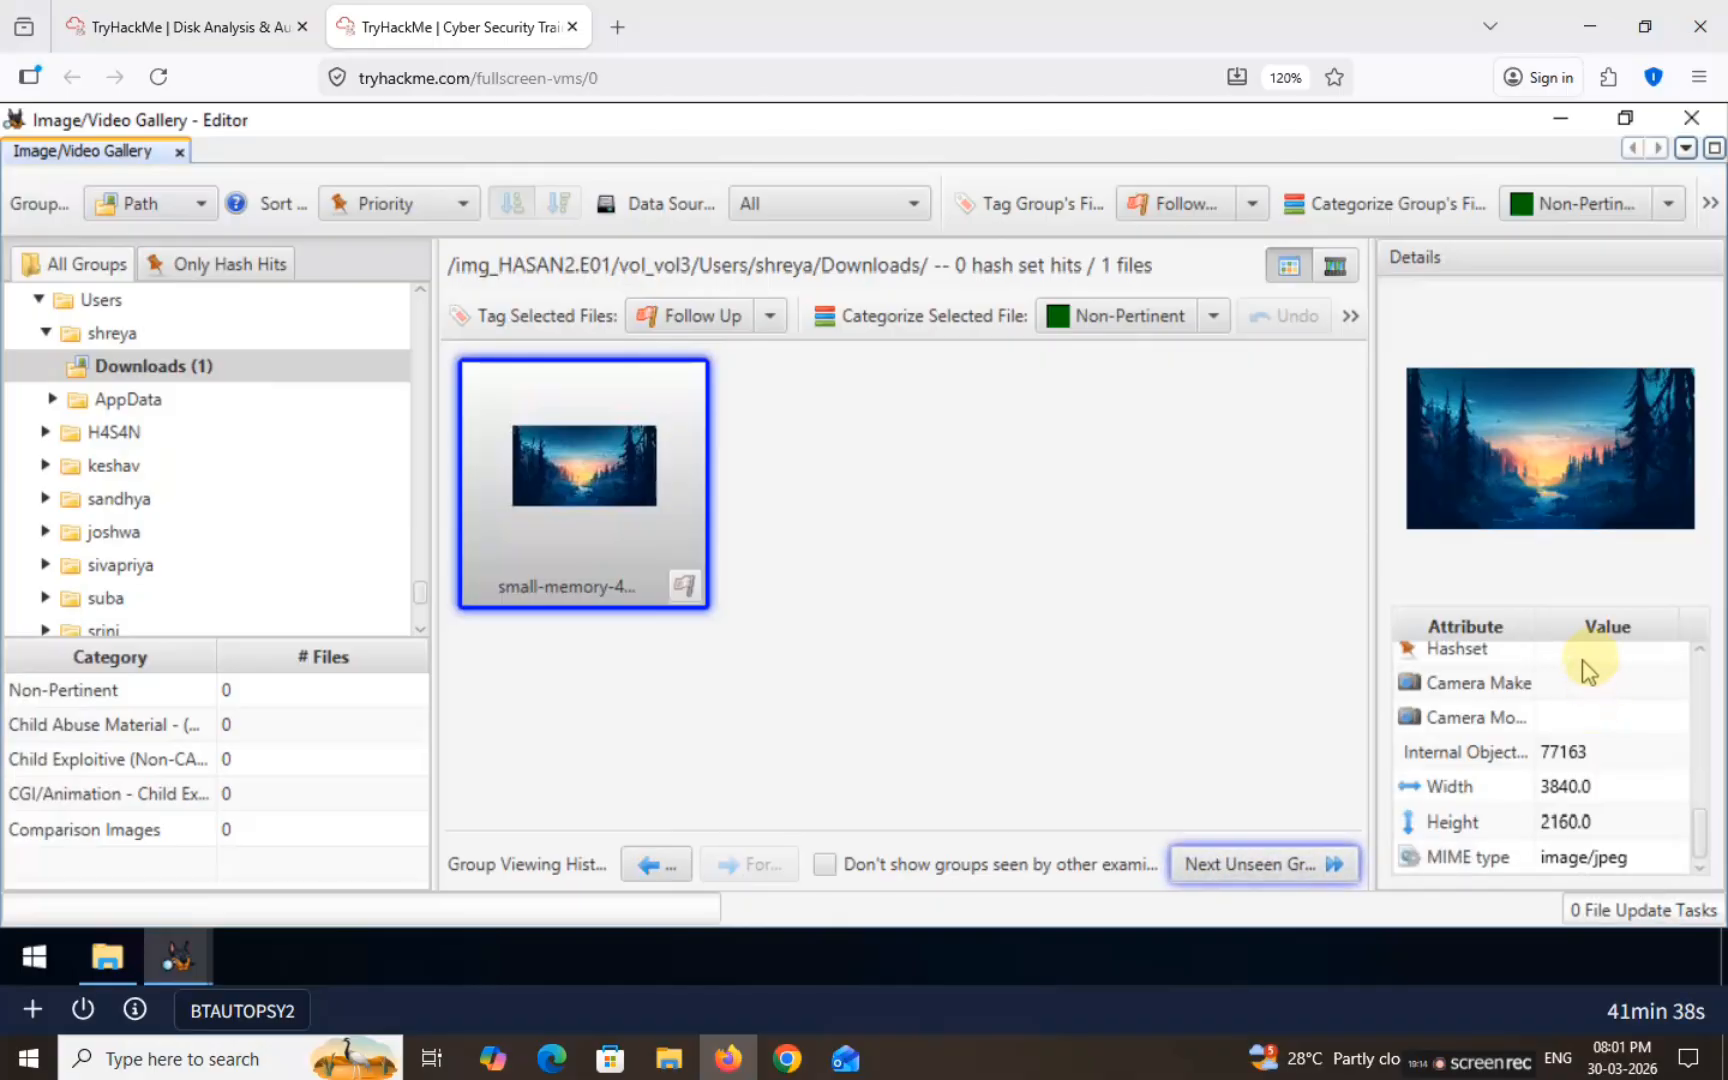
Step: Reread the full-name wallpaper question on the room page, then return to the Autopsy tab
{"action": "left_click", "coordinate": [180, 27]}
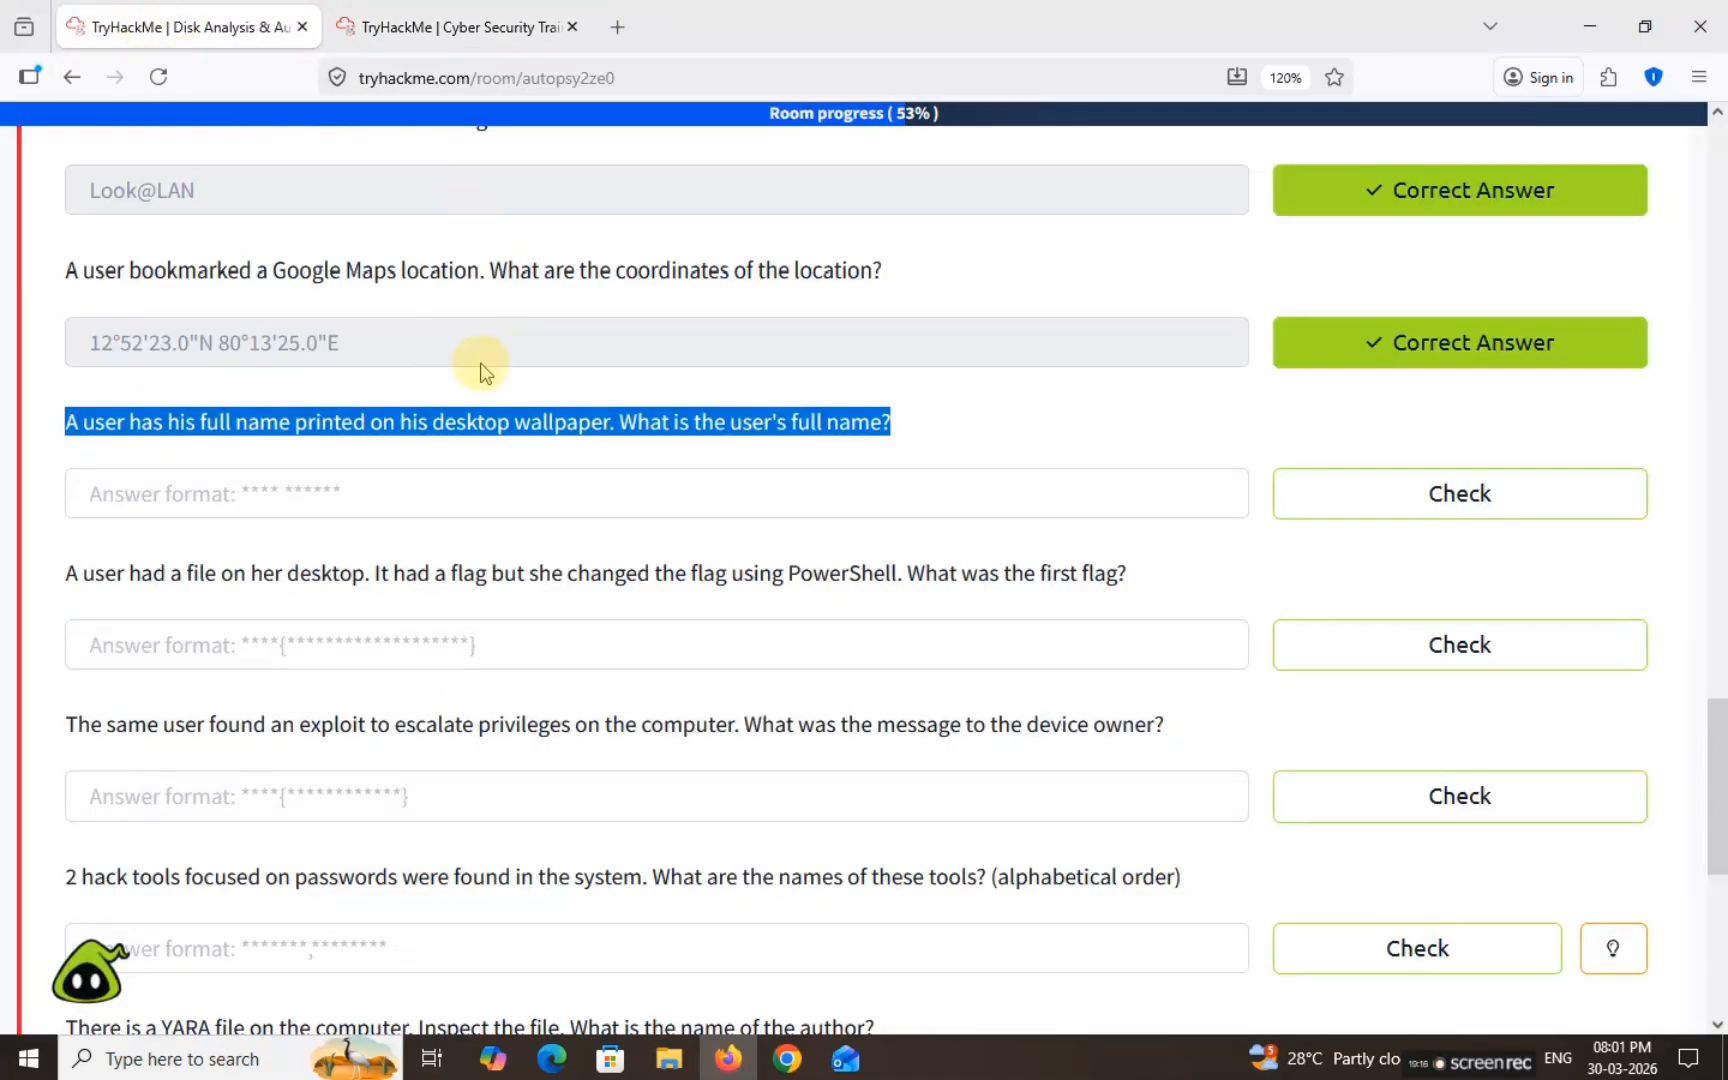
{"action": "left_click", "coordinate": [560, 410]}
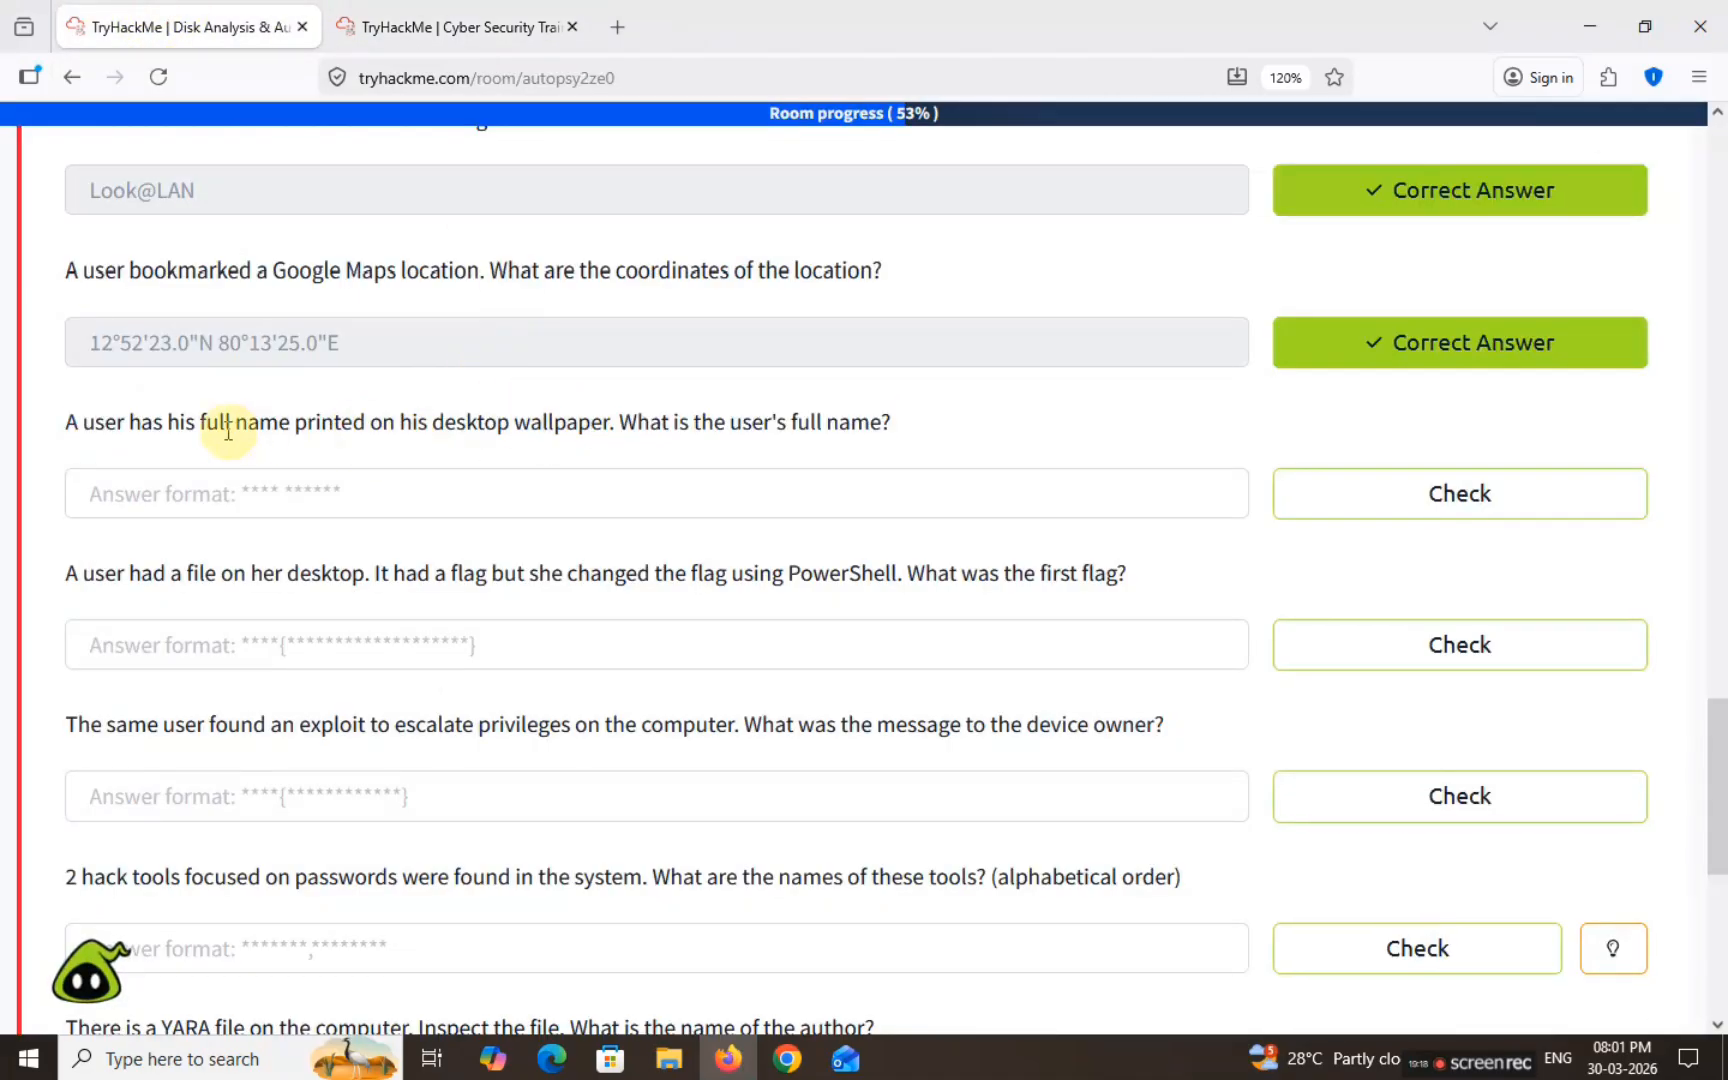
{"action": "left_click_drag", "start_coordinate": [186, 422], "coordinate": [608, 424]}
{"action": "left_click", "coordinate": [450, 27]}
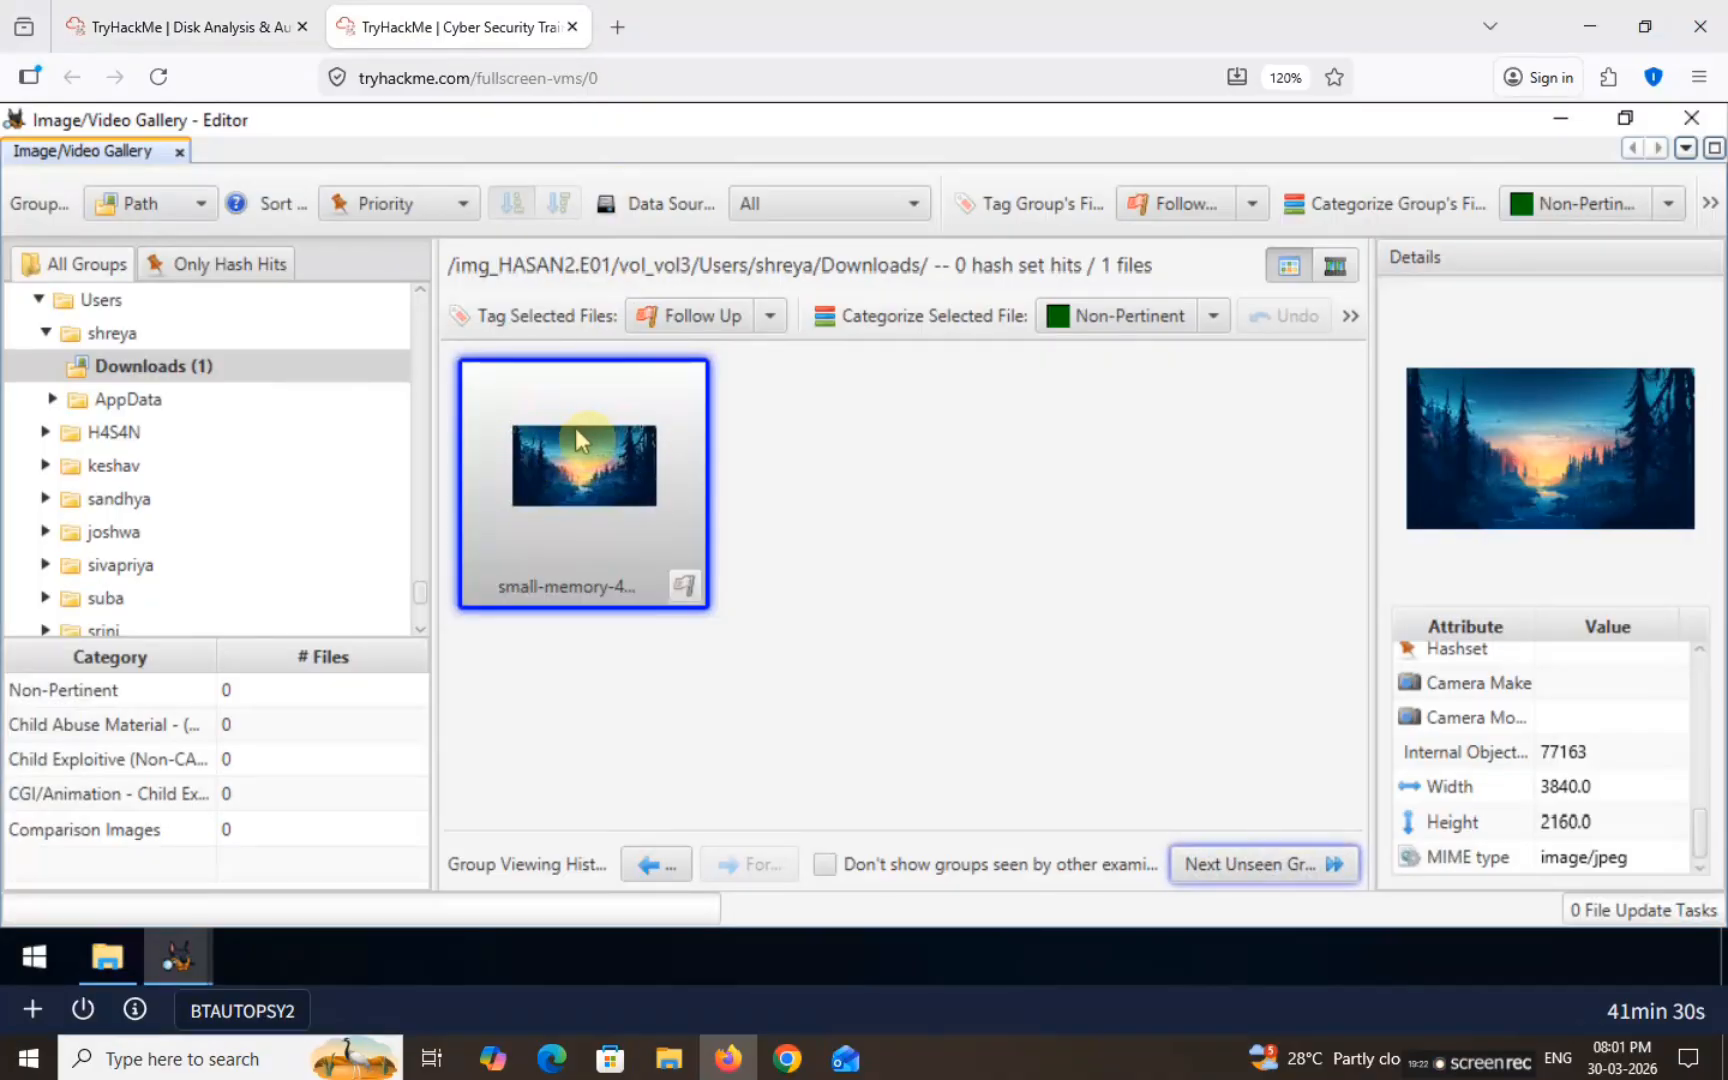
Step: Review two more users' Downloads images: the red wallpaper, 0or1.jpg, apple.jpg and macos-big-sur
{"action": "left_click", "coordinate": [46, 432]}
{"action": "left_click", "coordinate": [118, 467]}
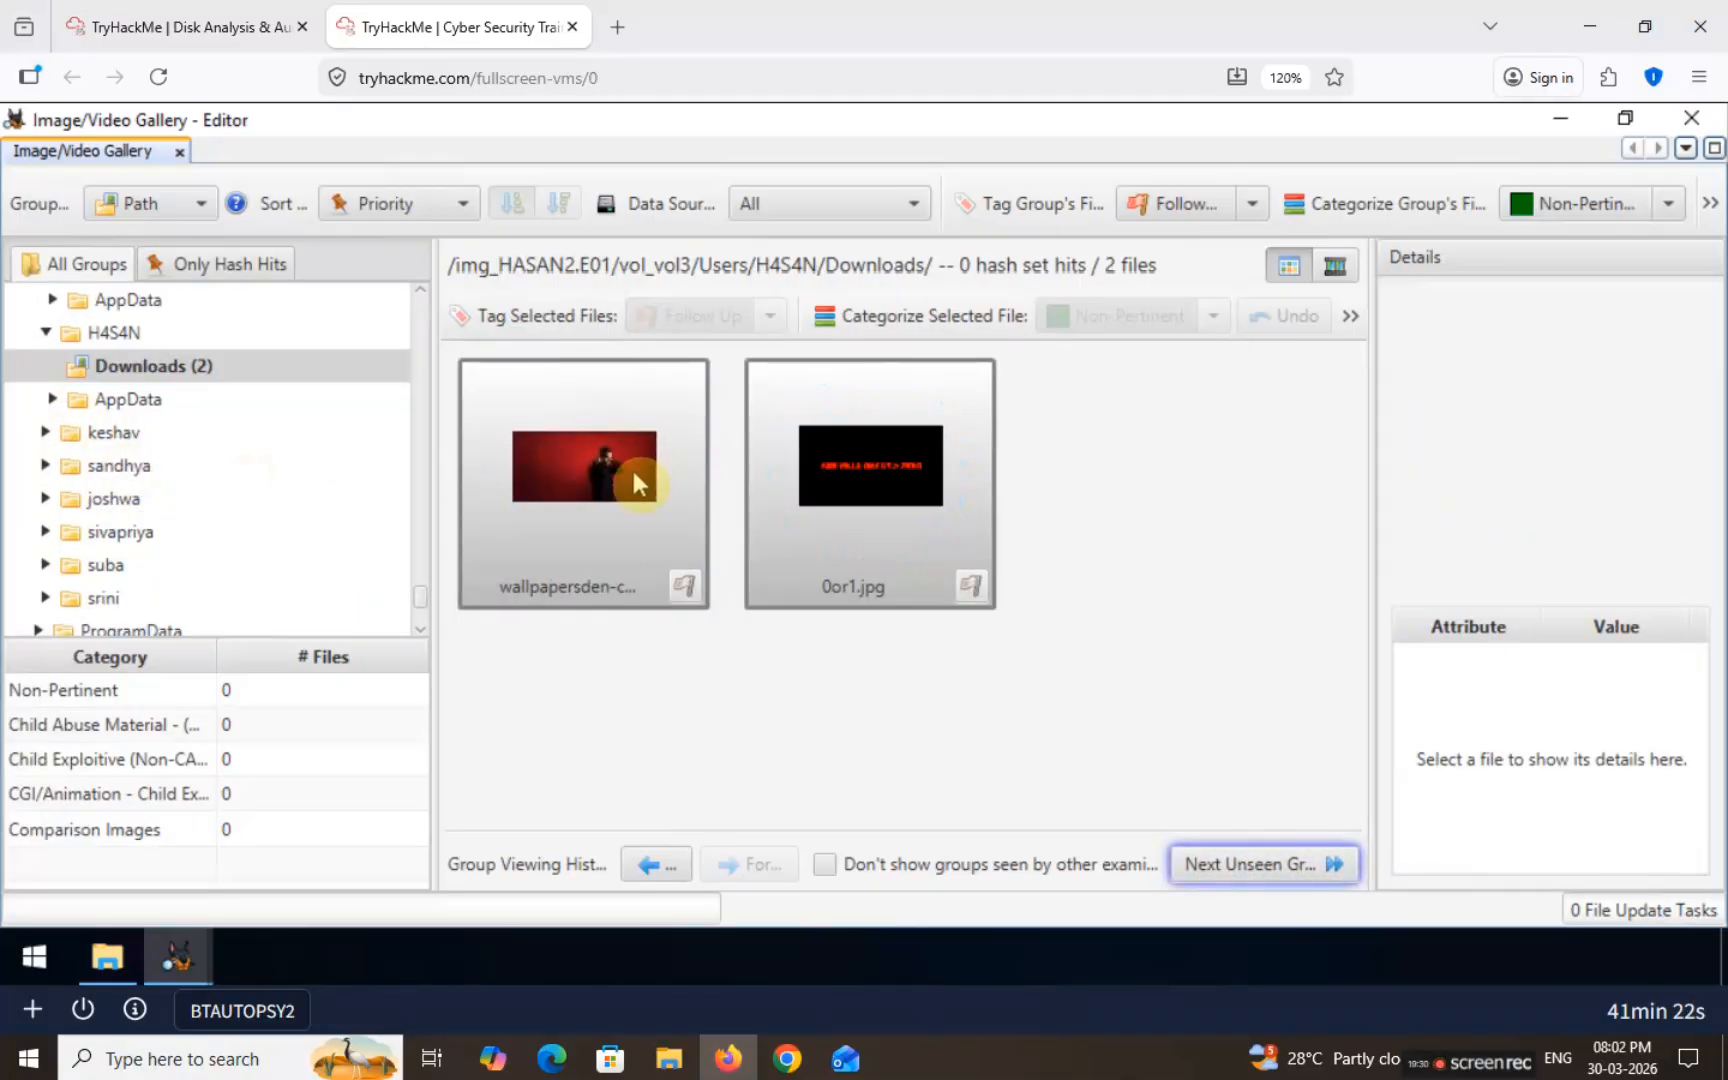
{"action": "left_click", "coordinate": [612, 452]}
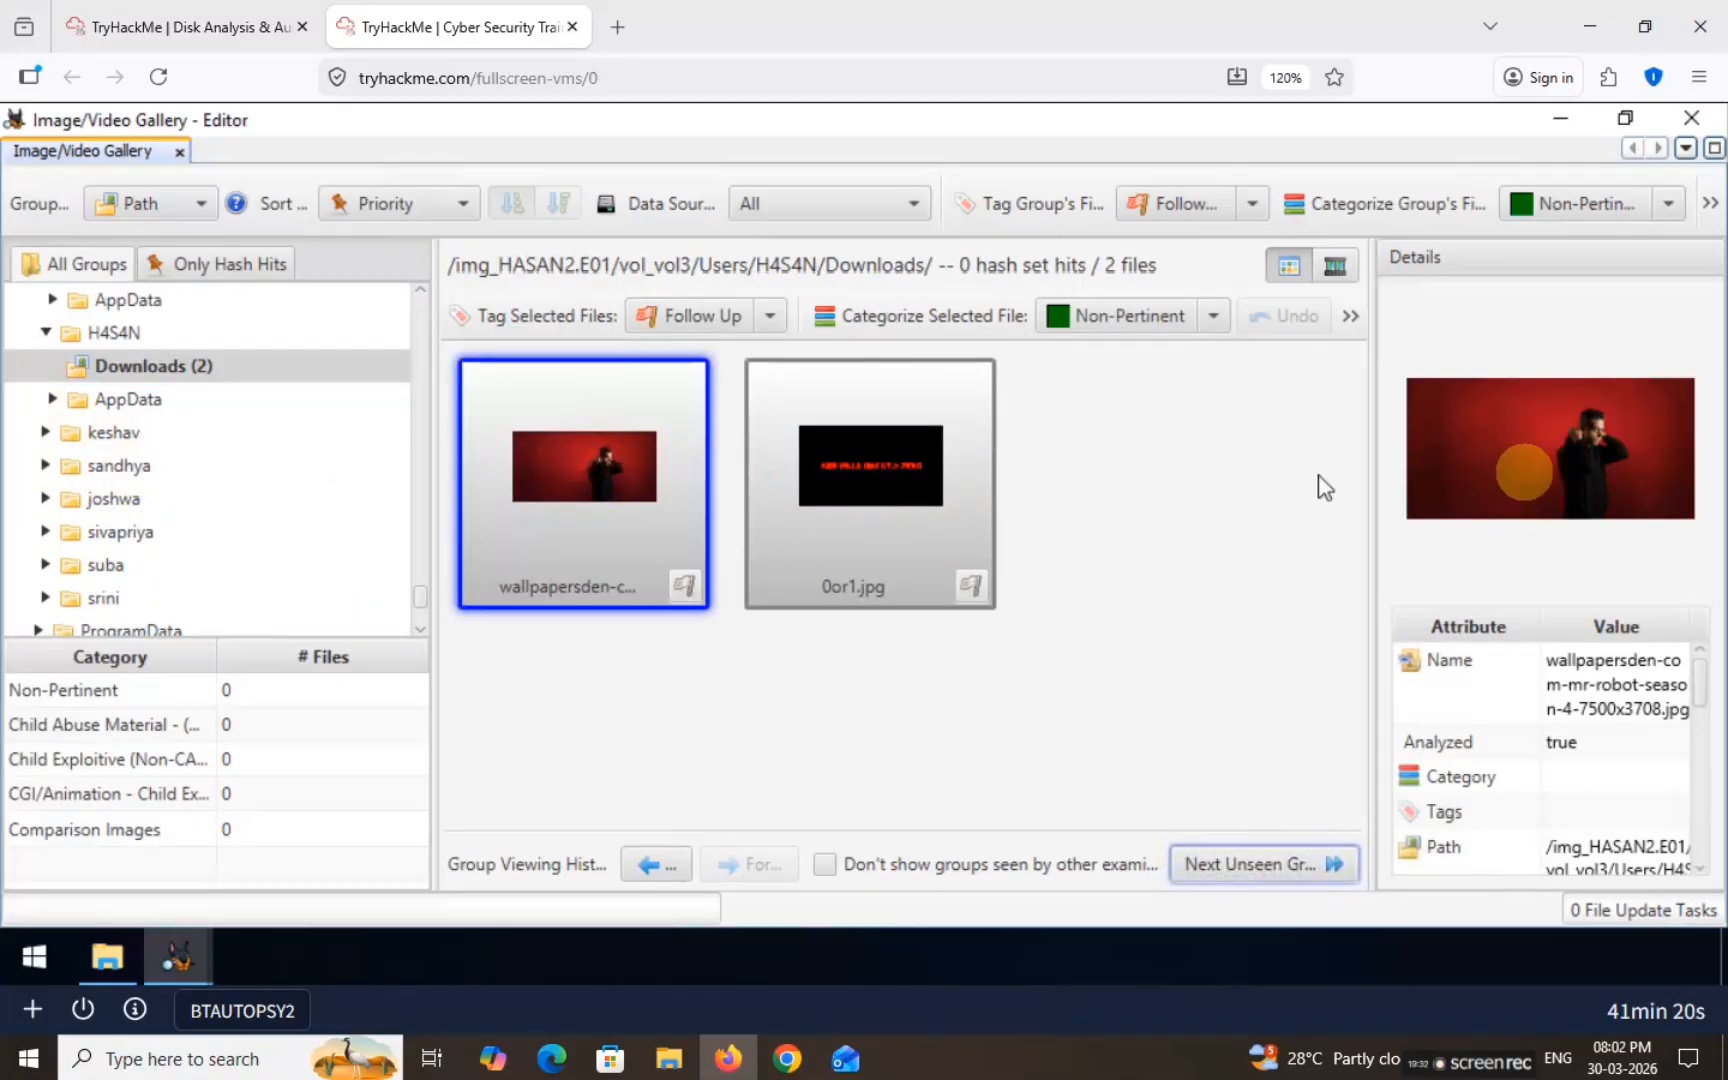
{"action": "scroll", "coordinate": [1608, 678], "scroll_direction": "down", "scroll_amount": 3}
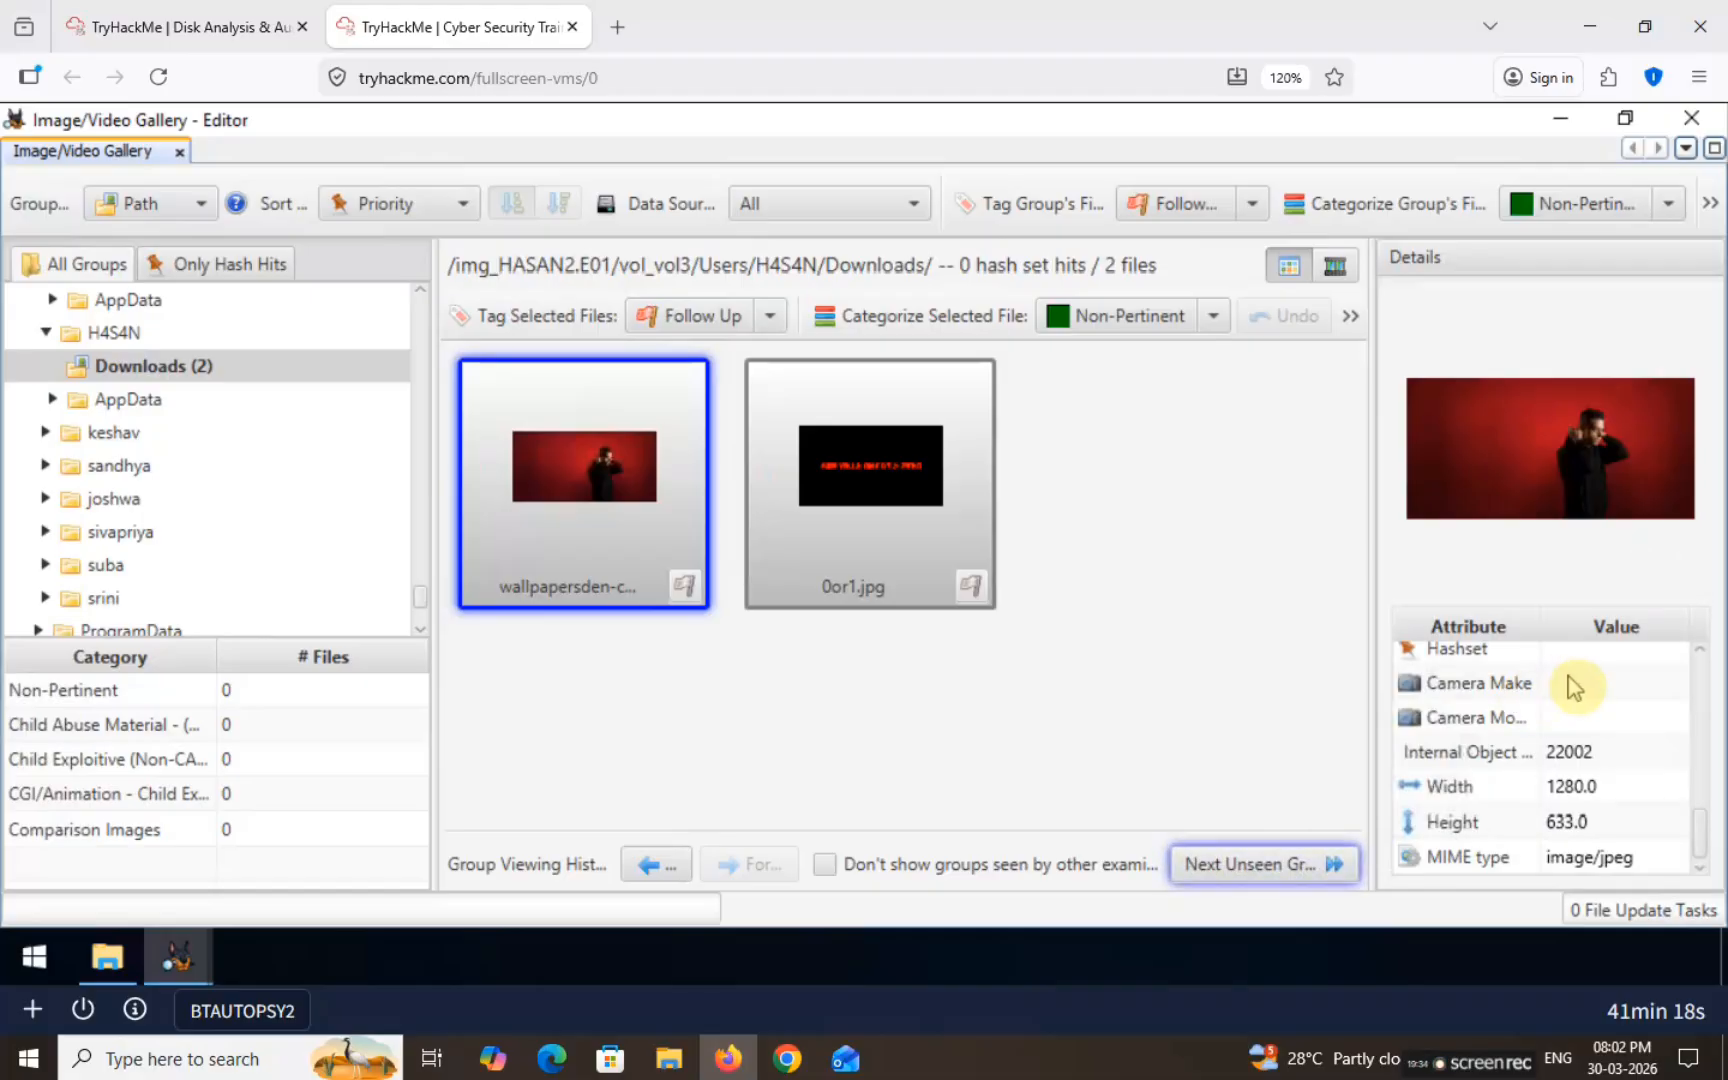
{"action": "left_click", "coordinate": [828, 497]}
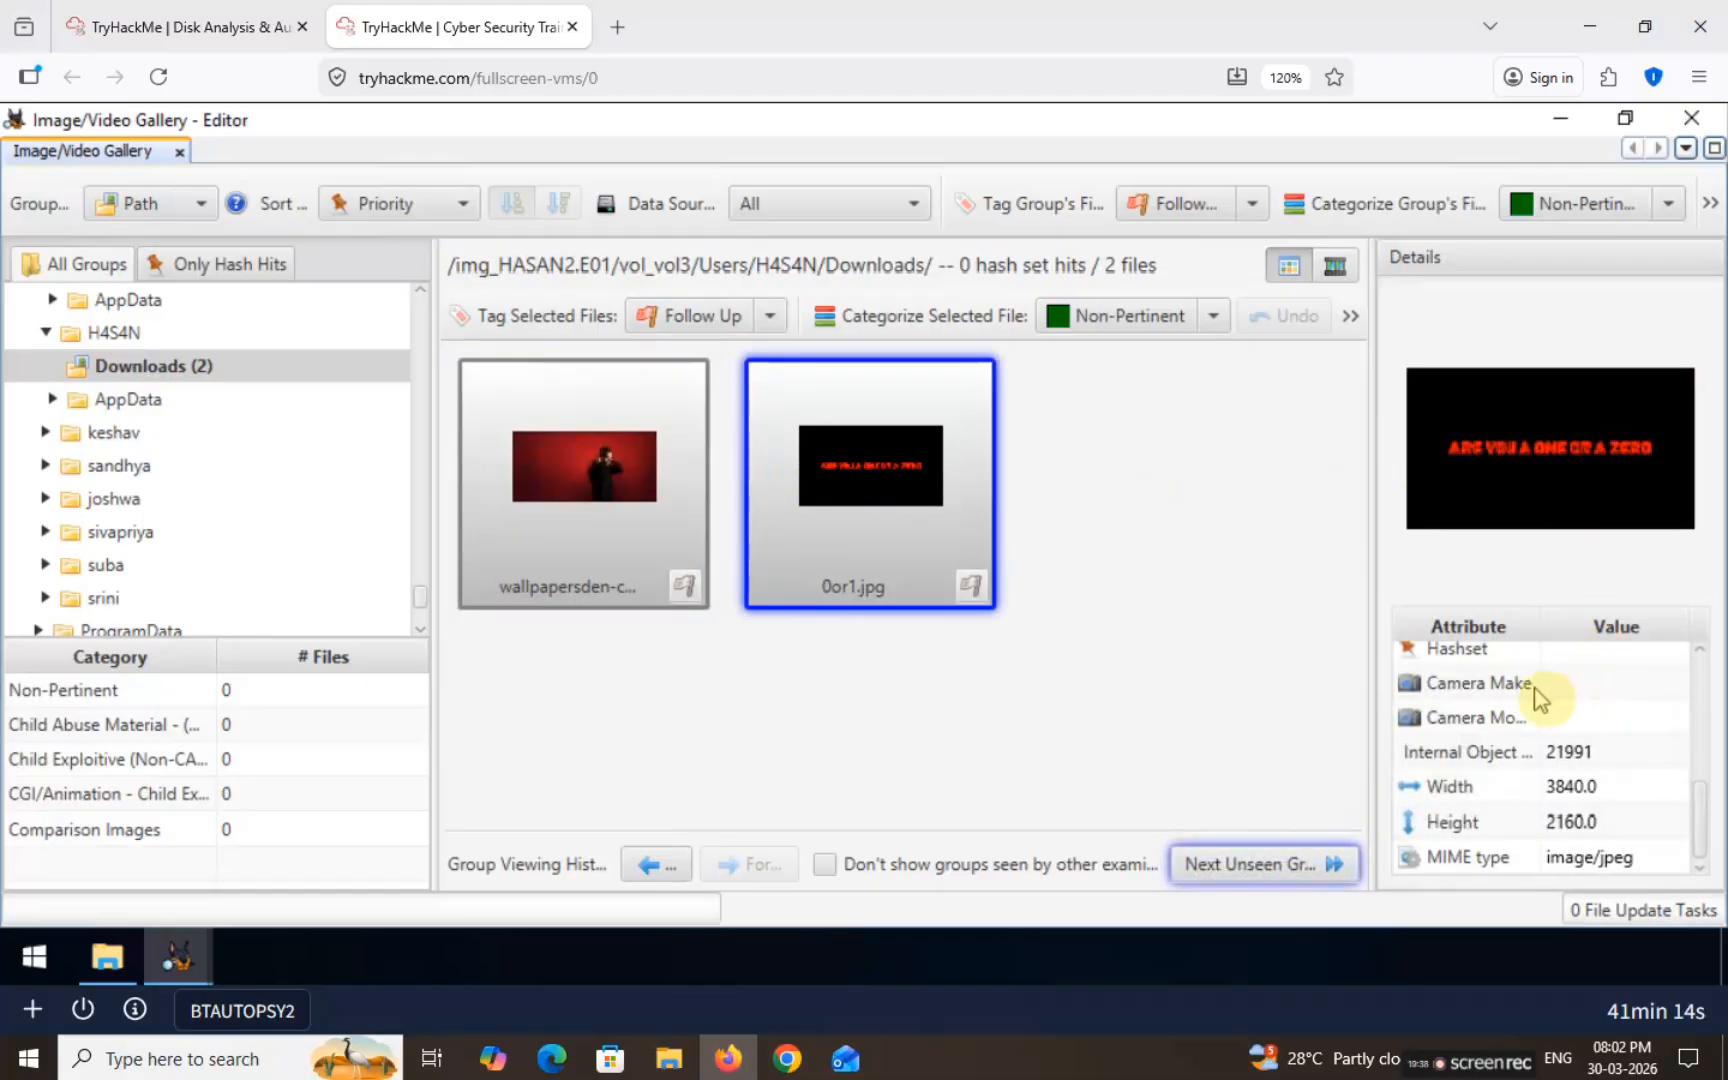
{"action": "left_click", "coordinate": [44, 433]}
{"action": "left_click", "coordinate": [125, 467]}
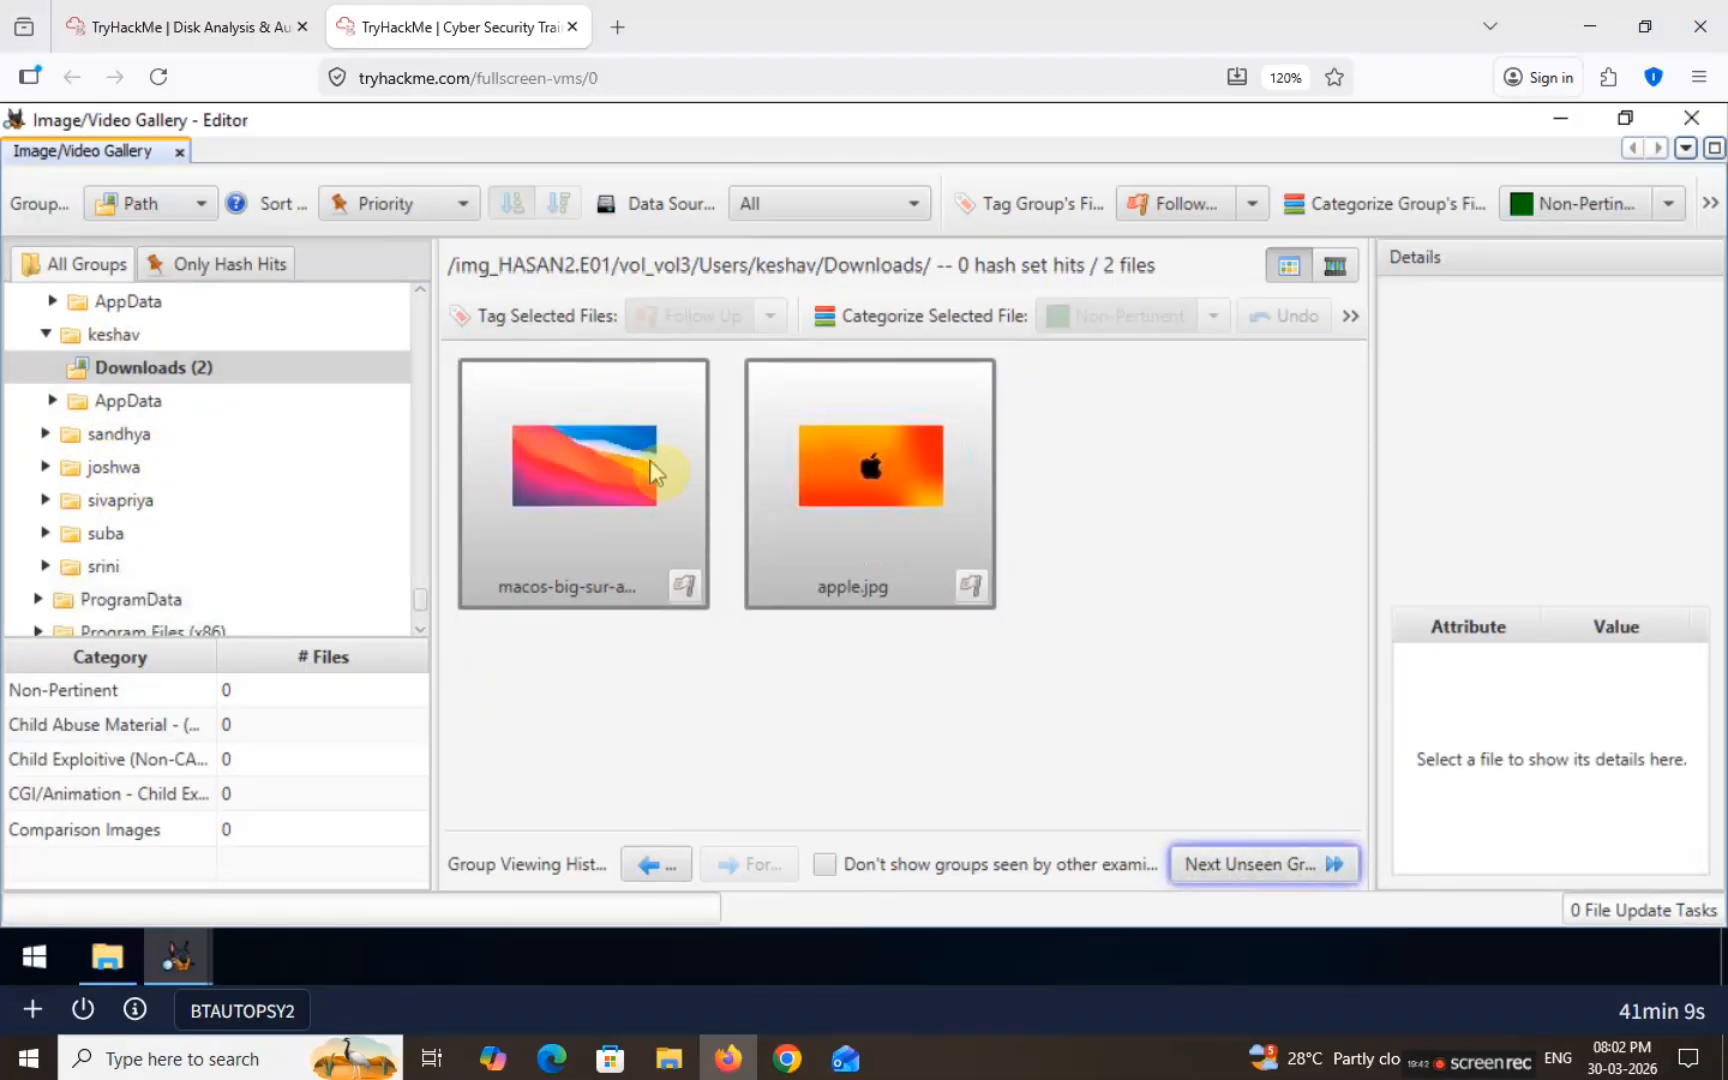
{"action": "left_click", "coordinate": [903, 488]}
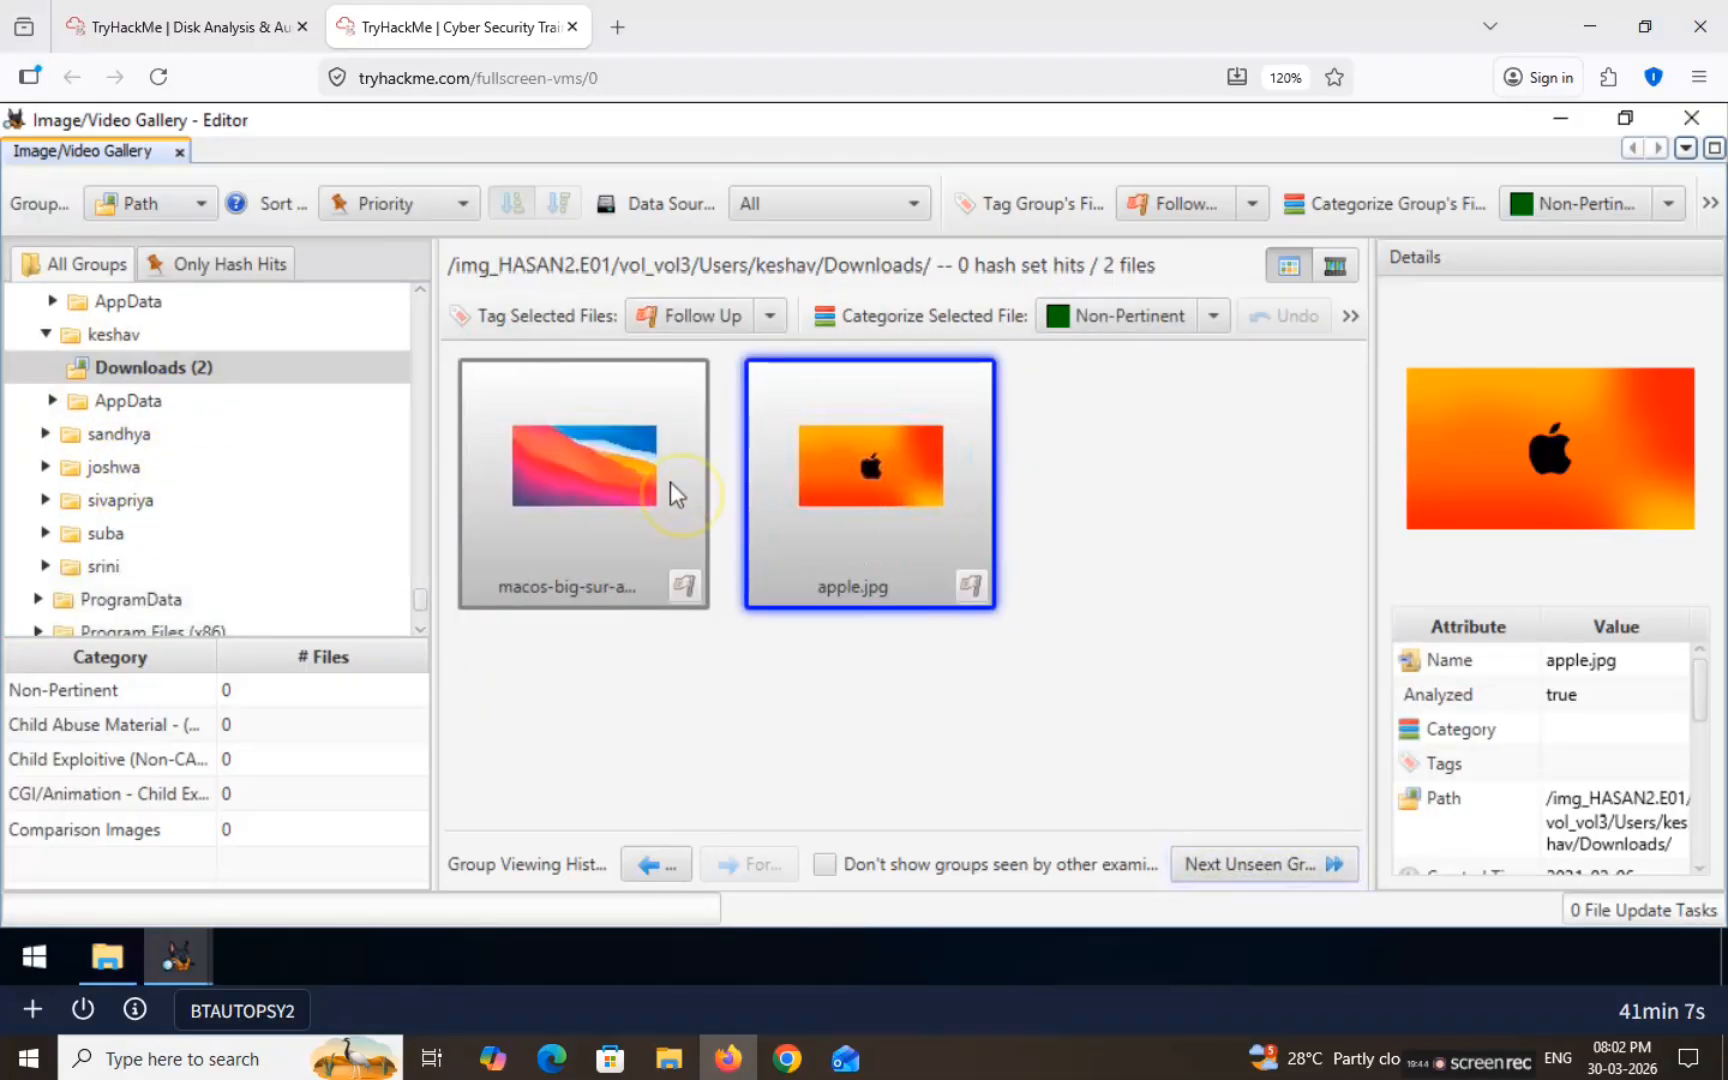
{"action": "left_click", "coordinate": [670, 483]}
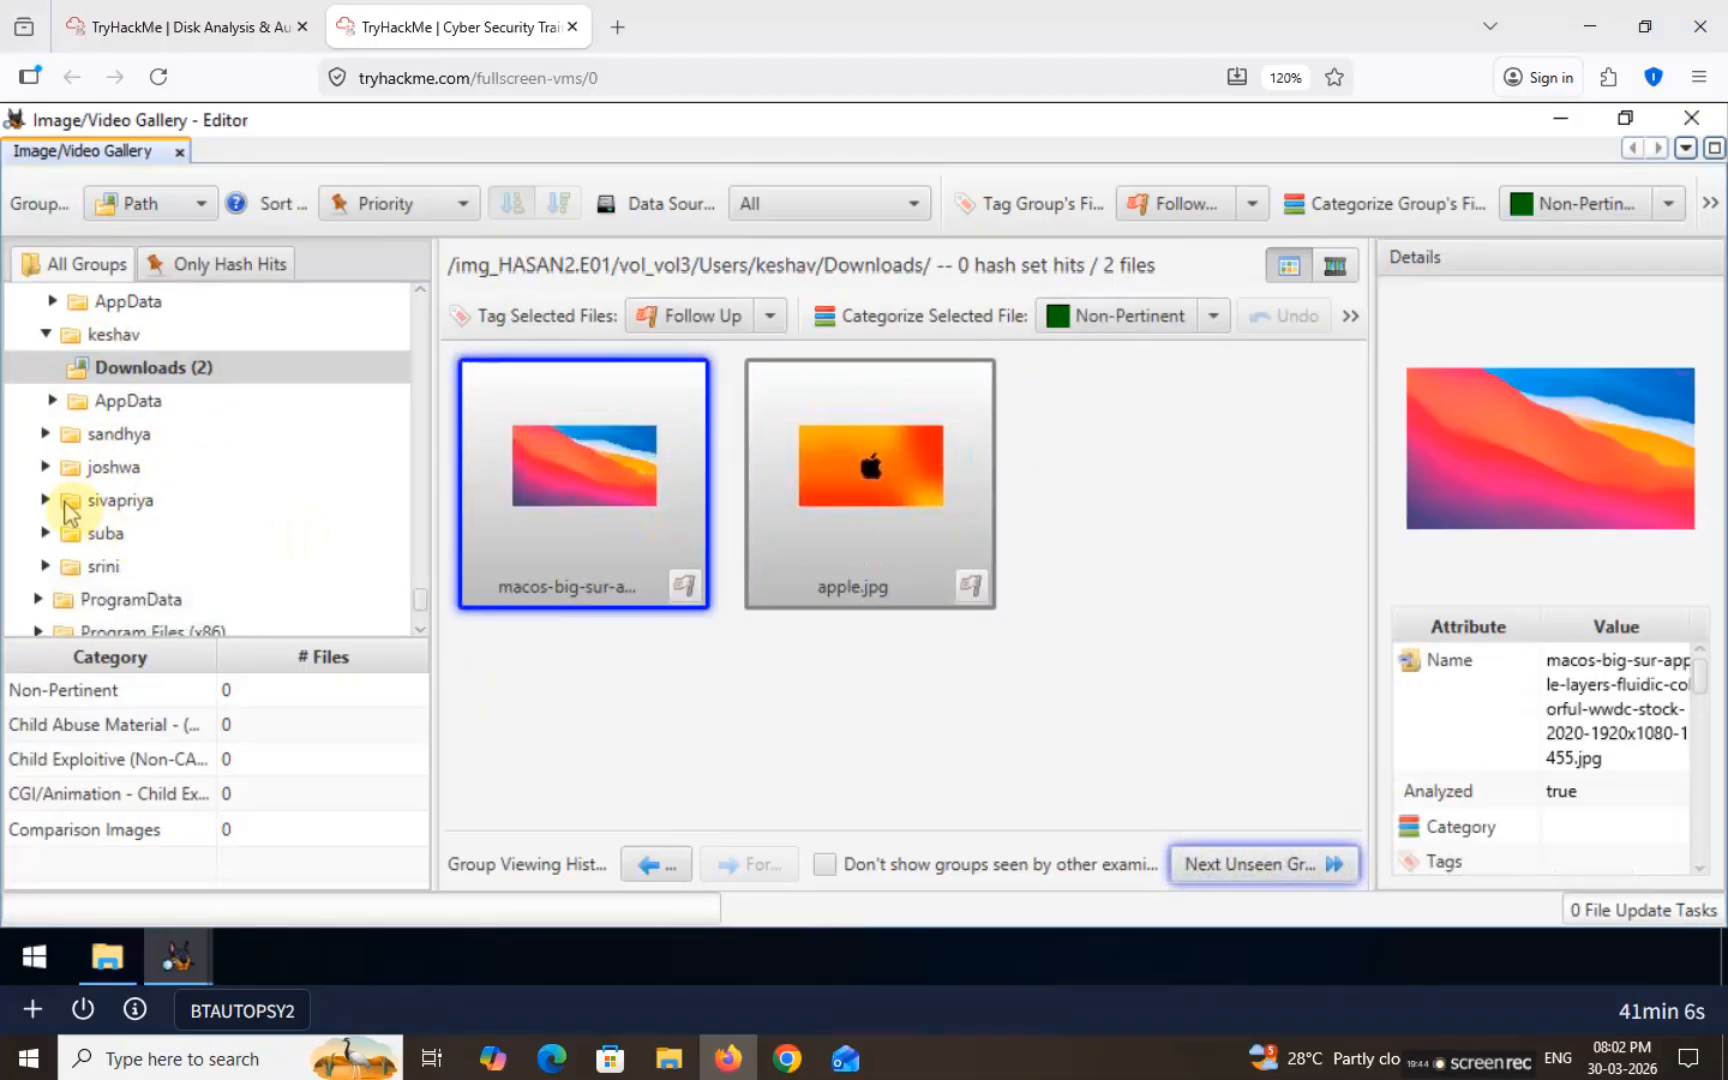
Step: Check the remaining users' Downloads (anime.jpg, cyberpunk-2077) and tag the cyberpunk-2077 image Follow Up
{"action": "left_click", "coordinate": [44, 434]}
{"action": "left_click", "coordinate": [155, 467]}
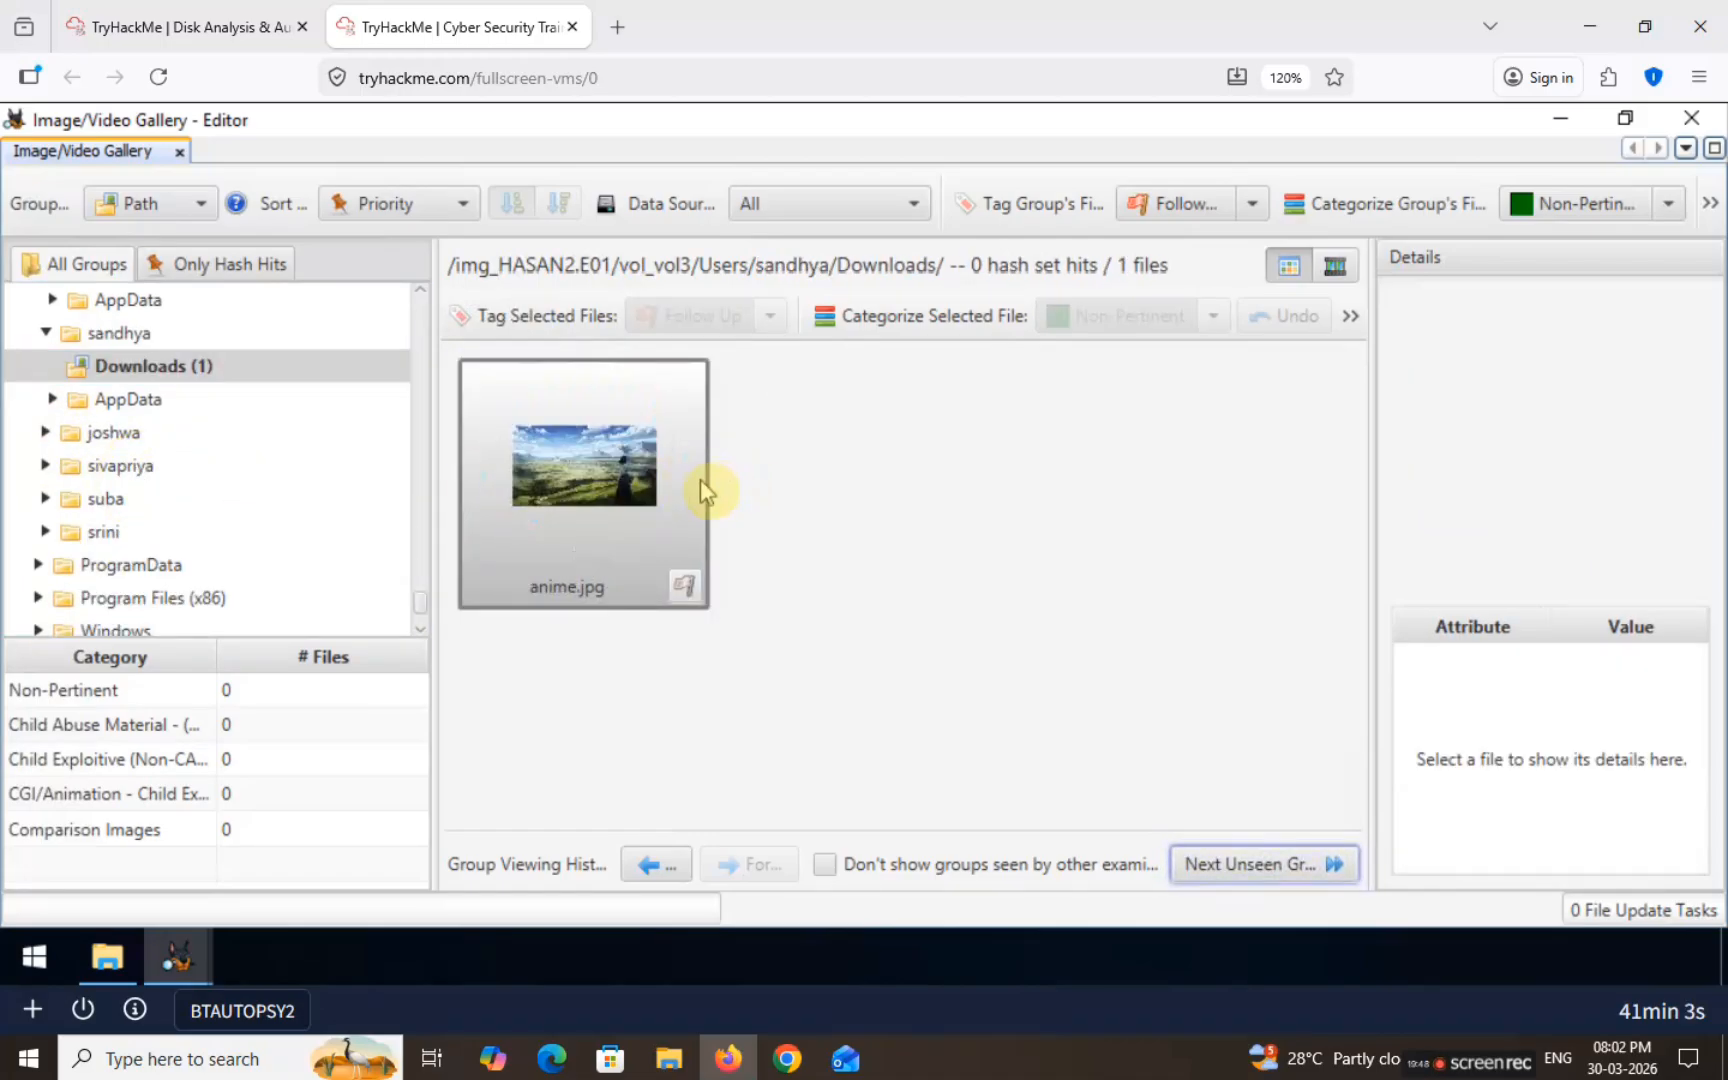
{"action": "left_click", "coordinate": [620, 473]}
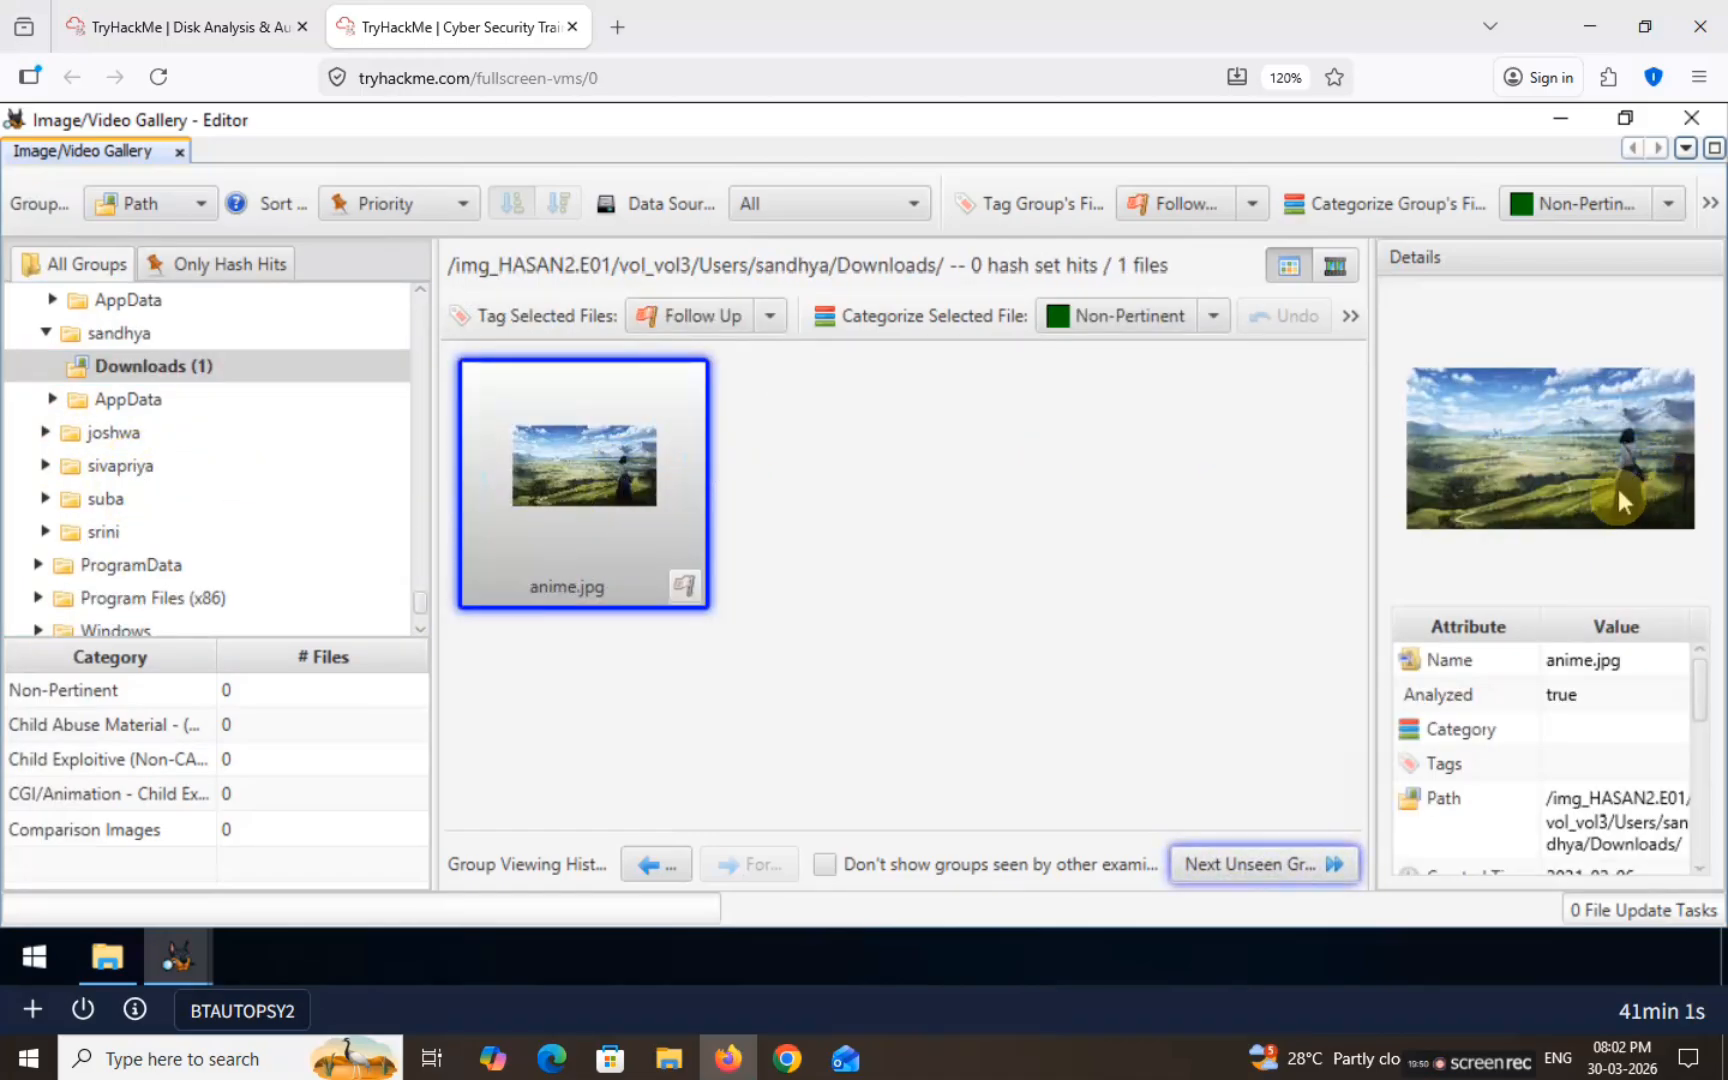
{"action": "left_click", "coordinate": [44, 432]}
{"action": "left_click", "coordinate": [150, 465]}
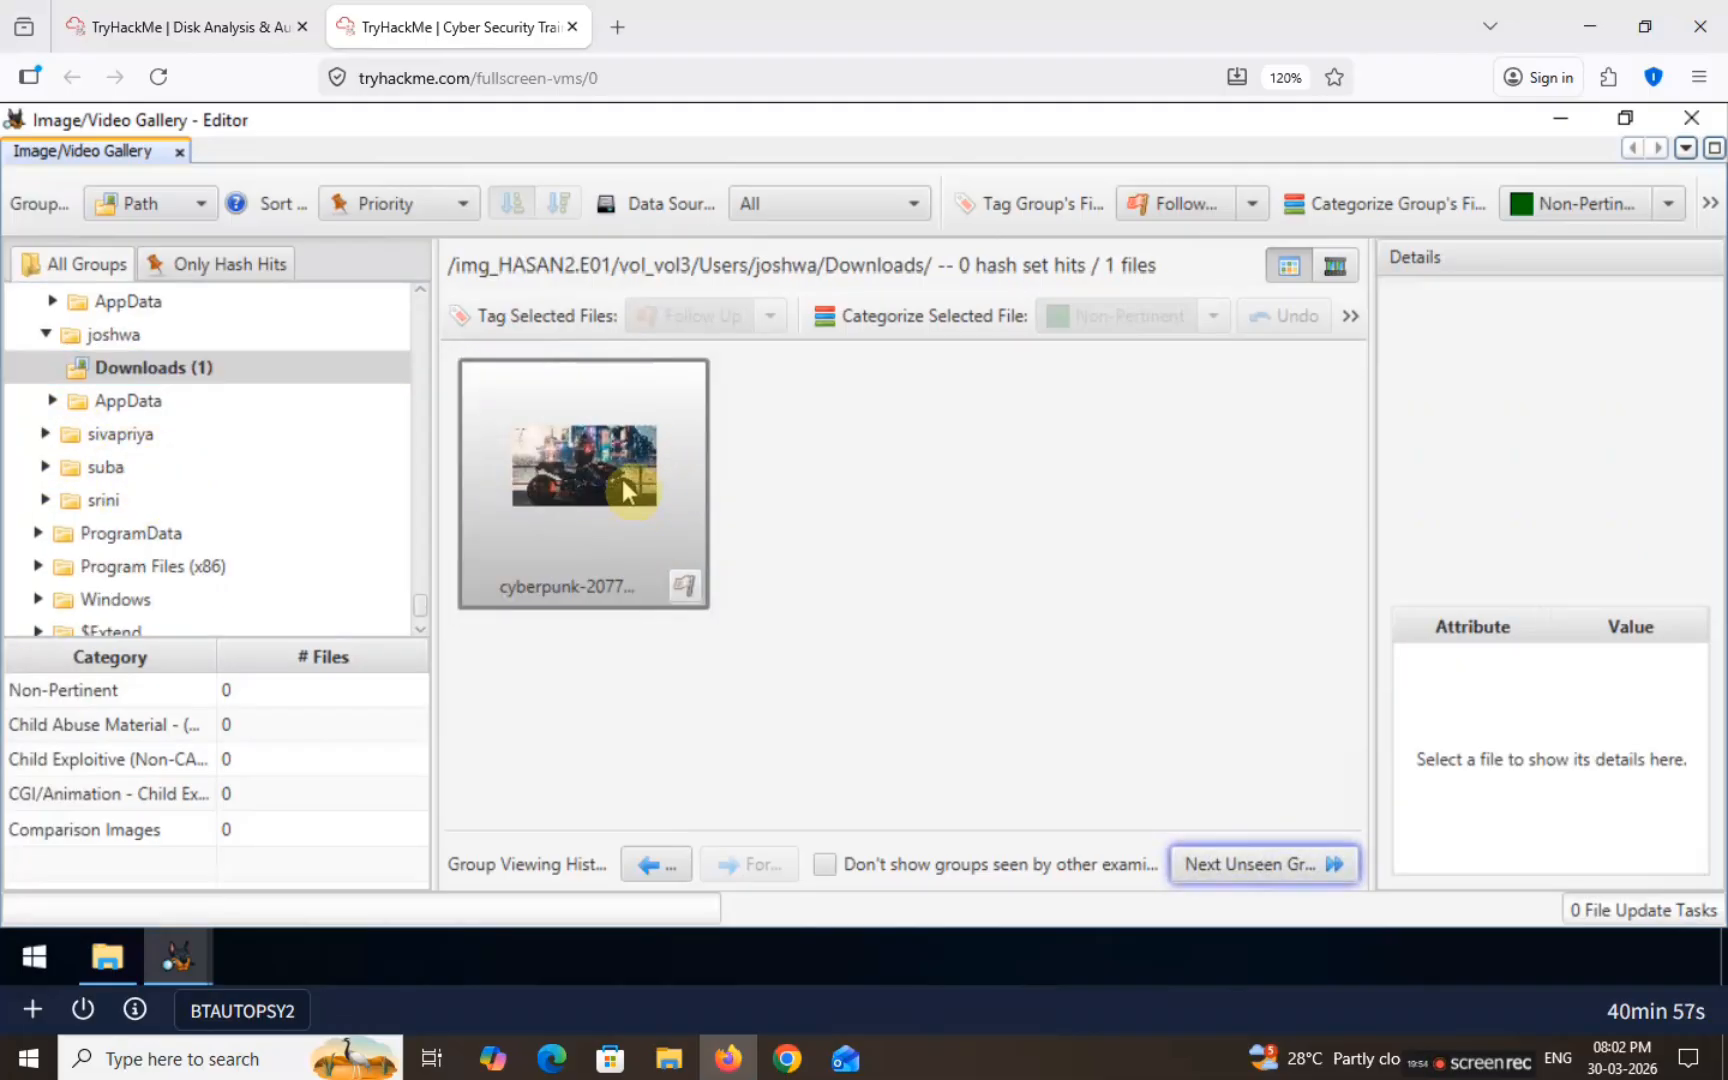
{"action": "left_click", "coordinate": [622, 479]}
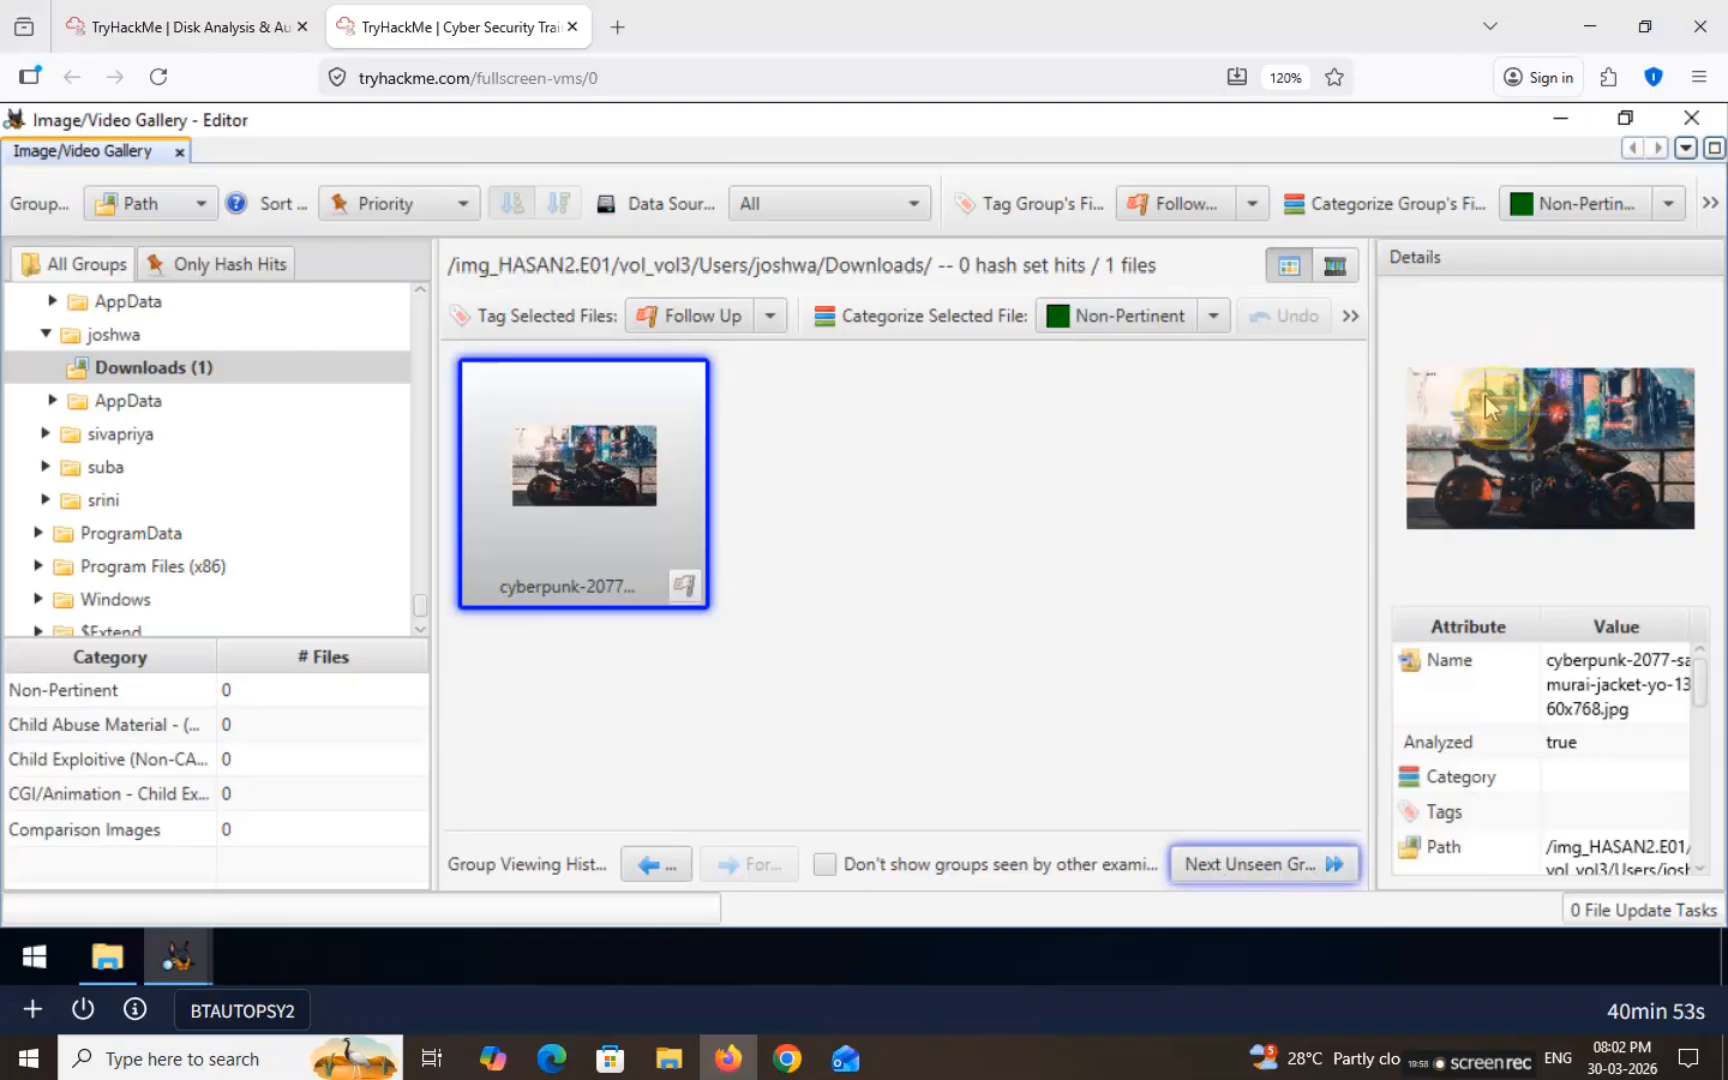
{"action": "left_click", "coordinate": [1435, 390]}
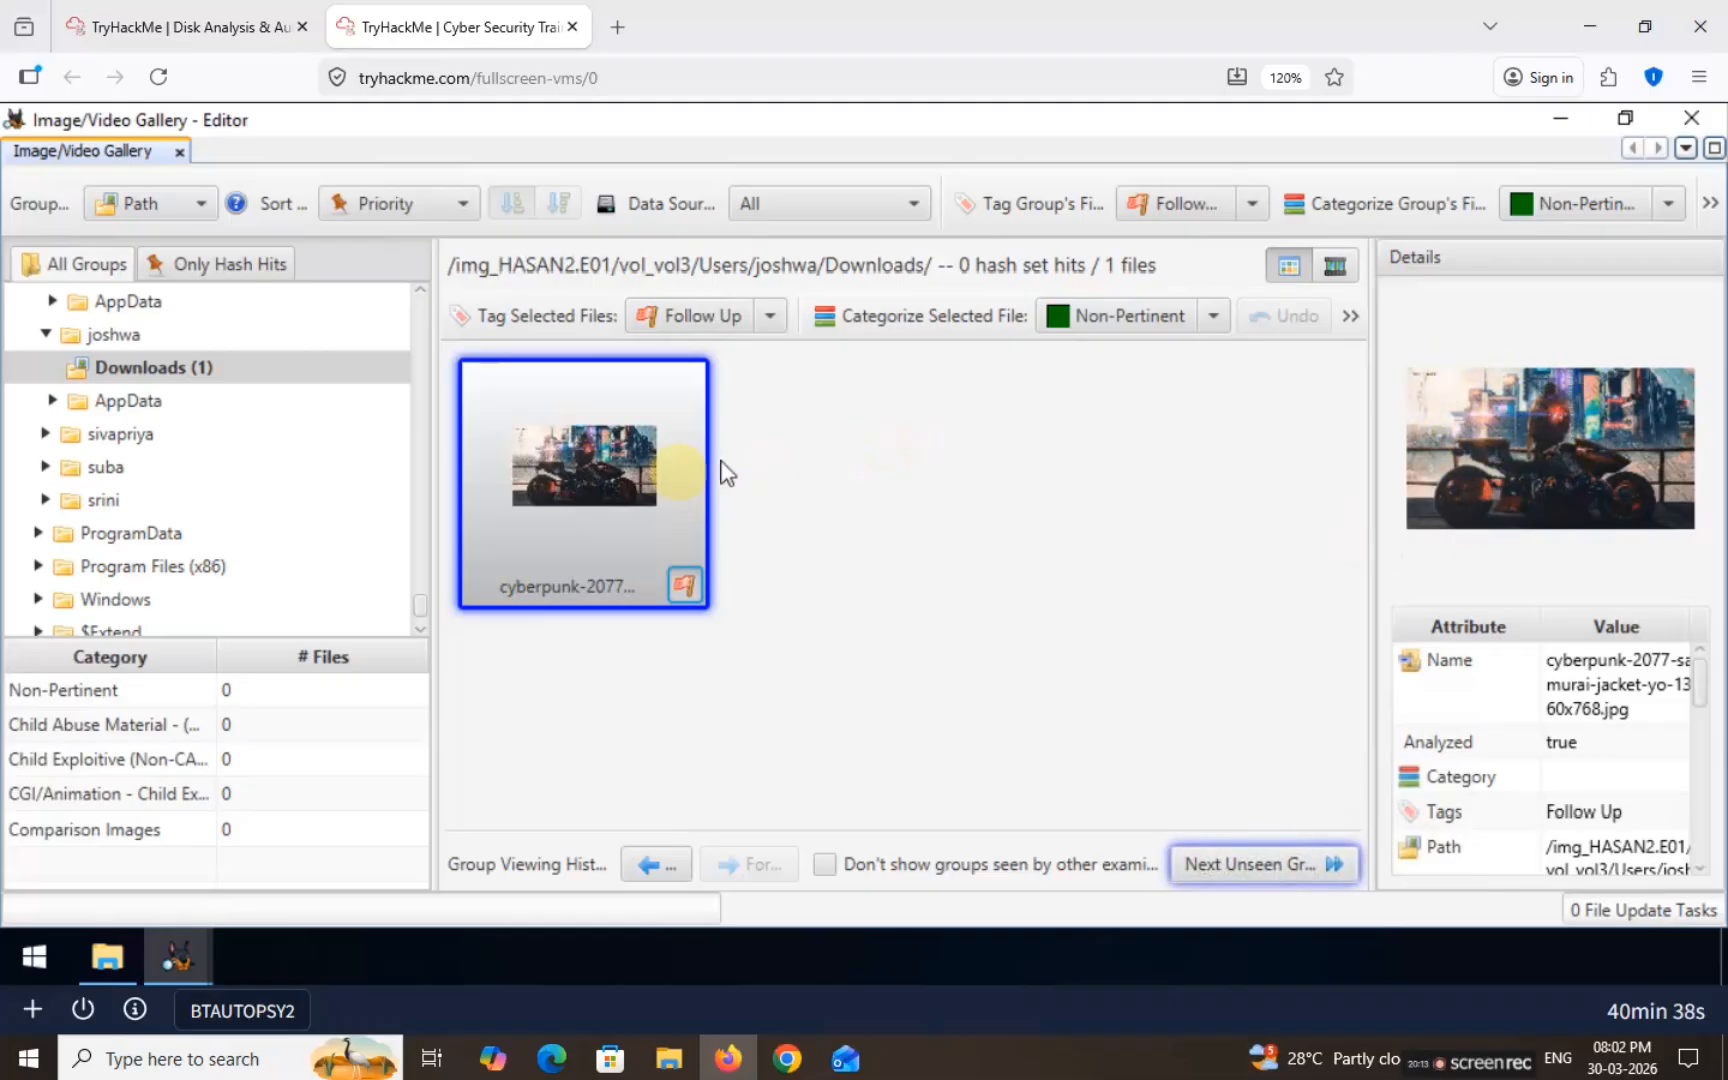
Step: View the cyberpunk-2077 wallpaper enlarged in the content viewer to read the name on it
{"action": "double_click", "coordinate": [615, 421]}
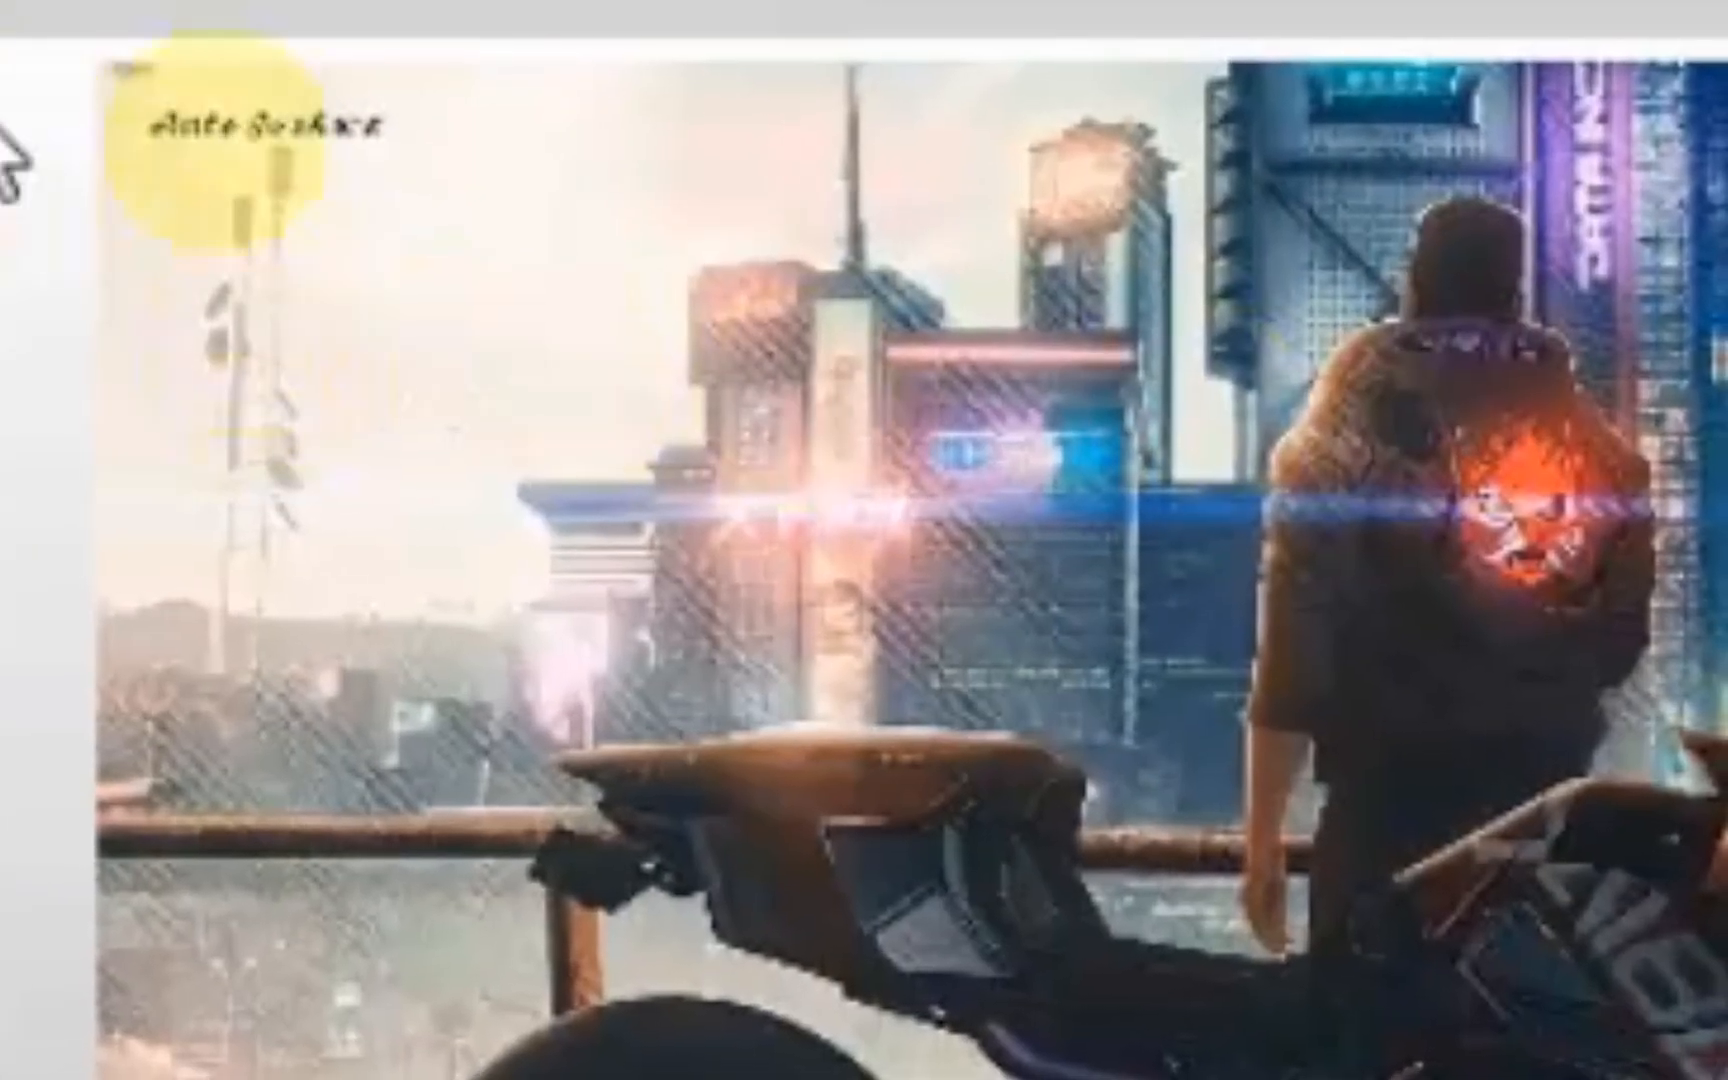
{"action": "double_click", "coordinate": [289, 201]}
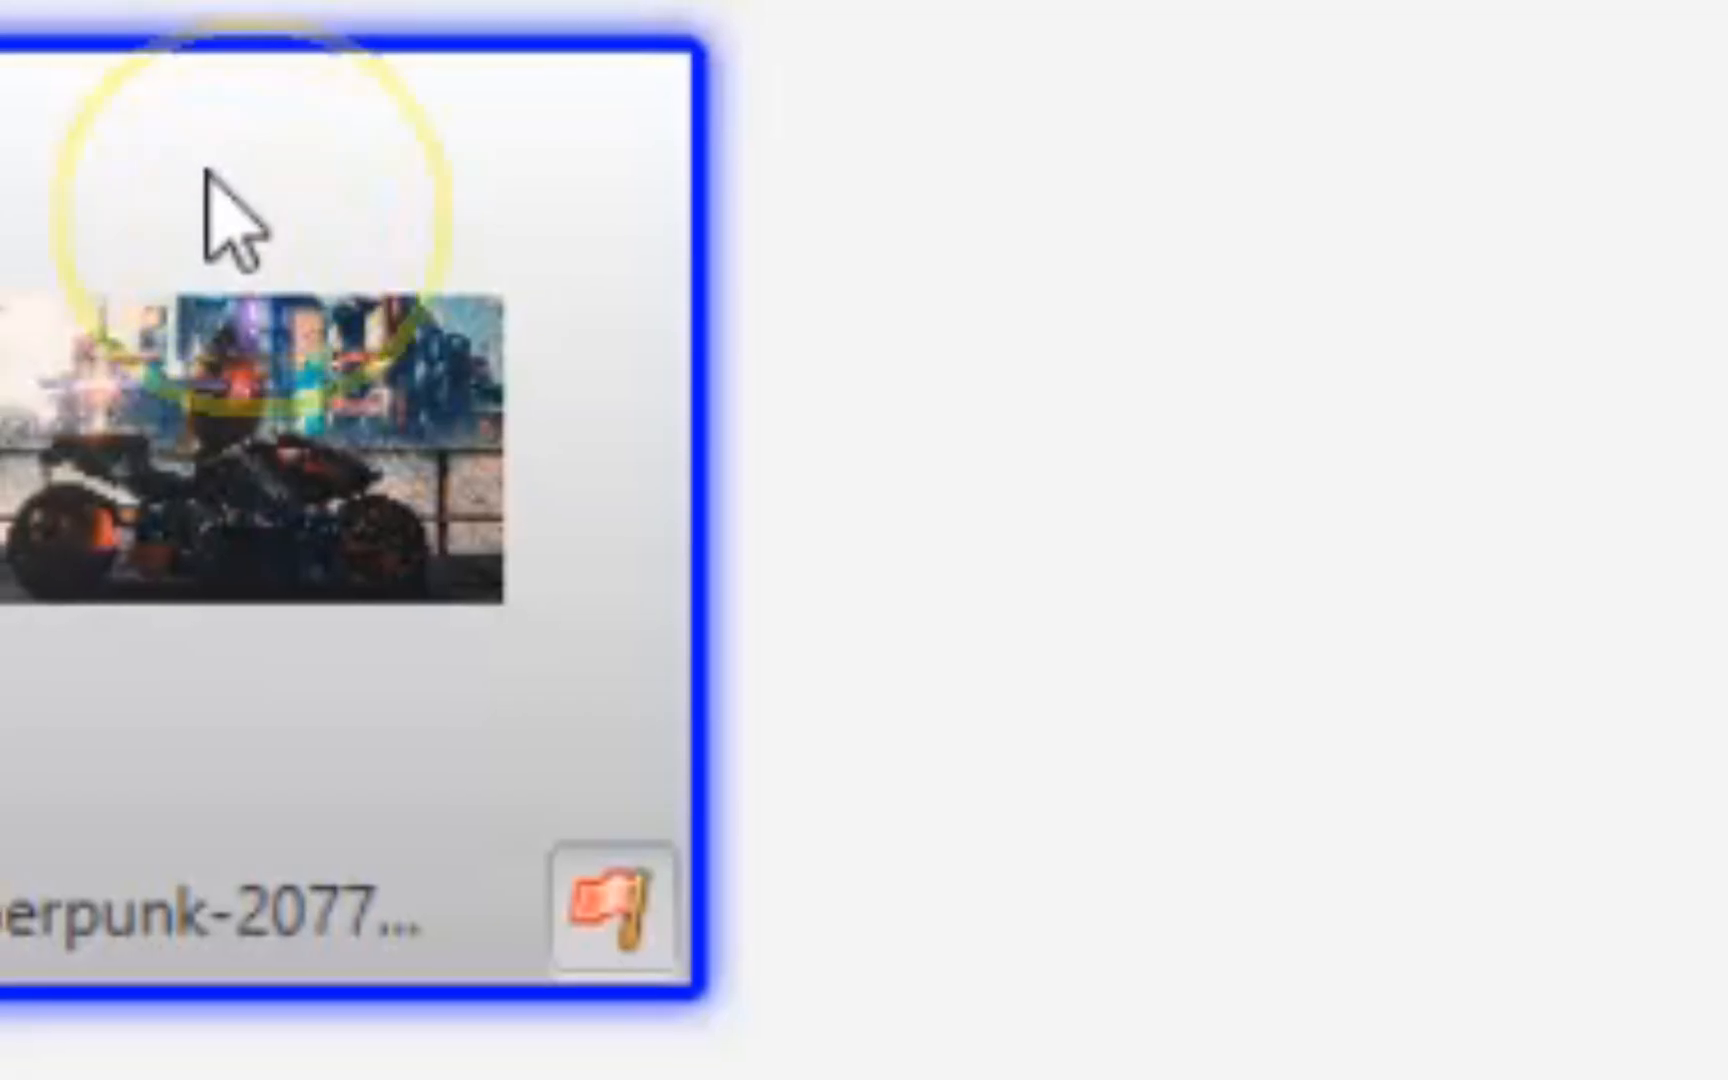
{"action": "double_click", "coordinate": [204, 170]}
{"action": "right_click", "coordinate": [218, 145]}
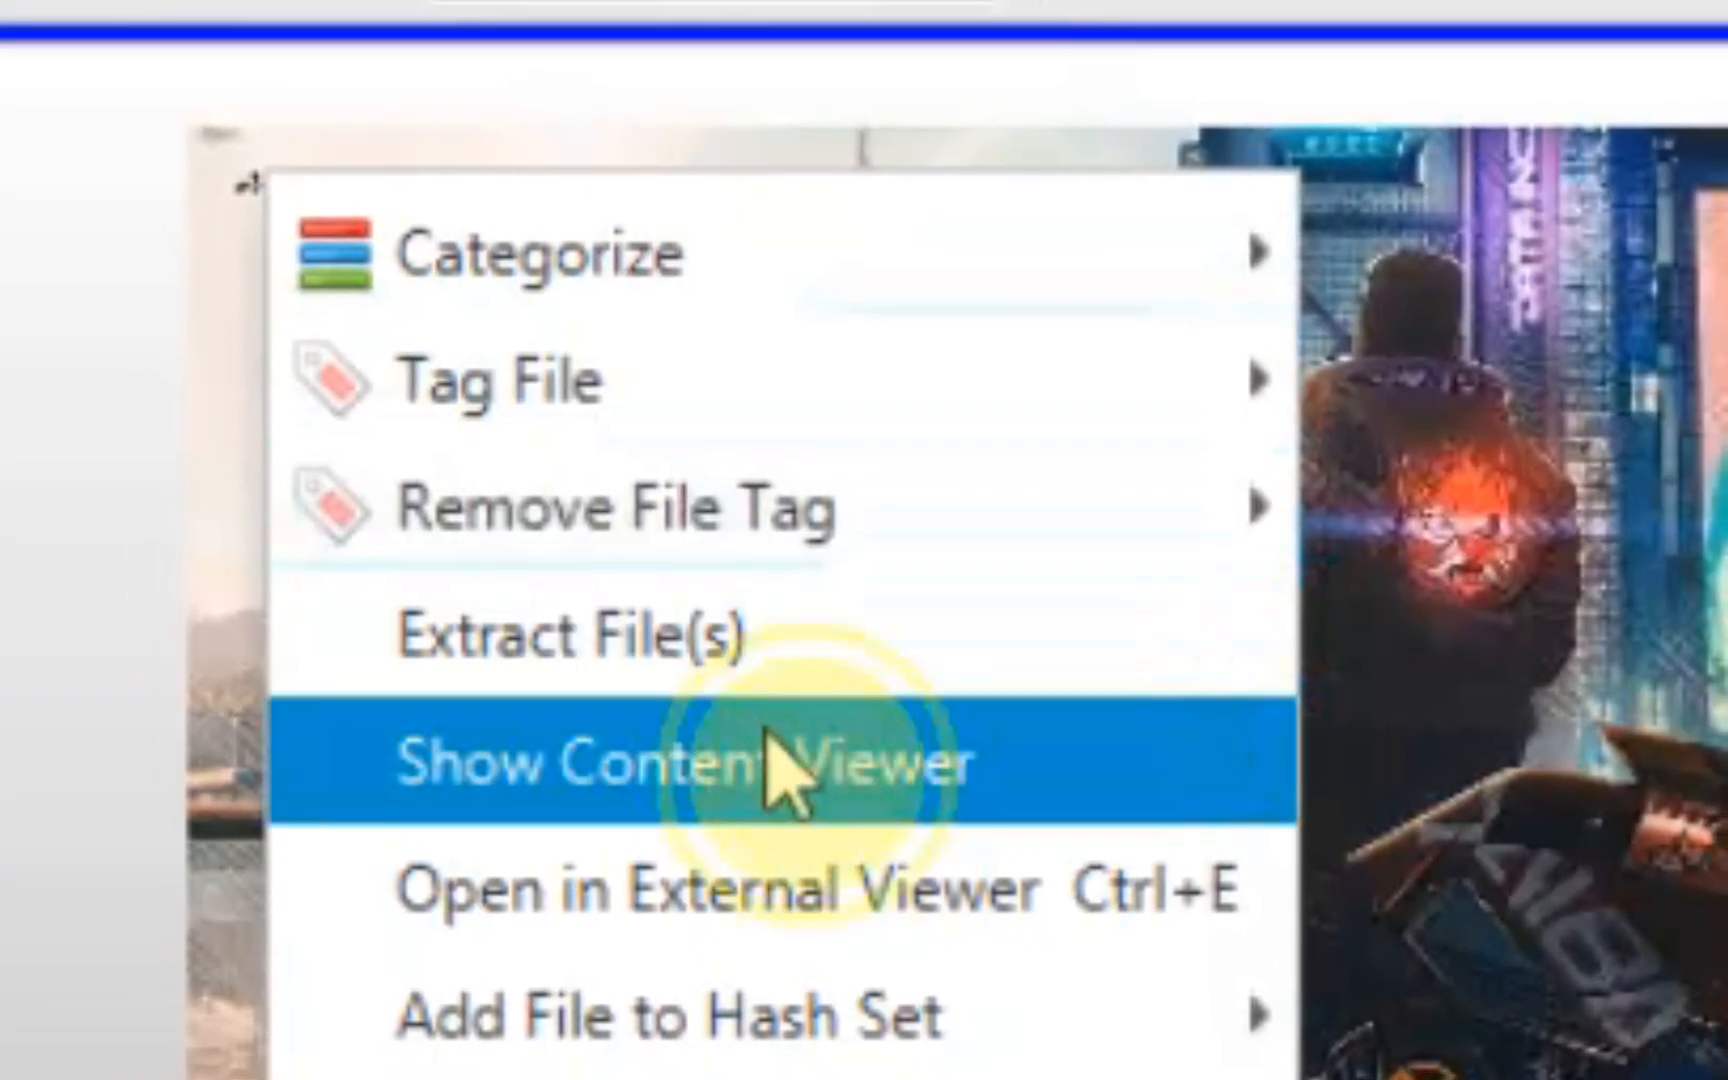
{"action": "left_click", "coordinate": [770, 762]}
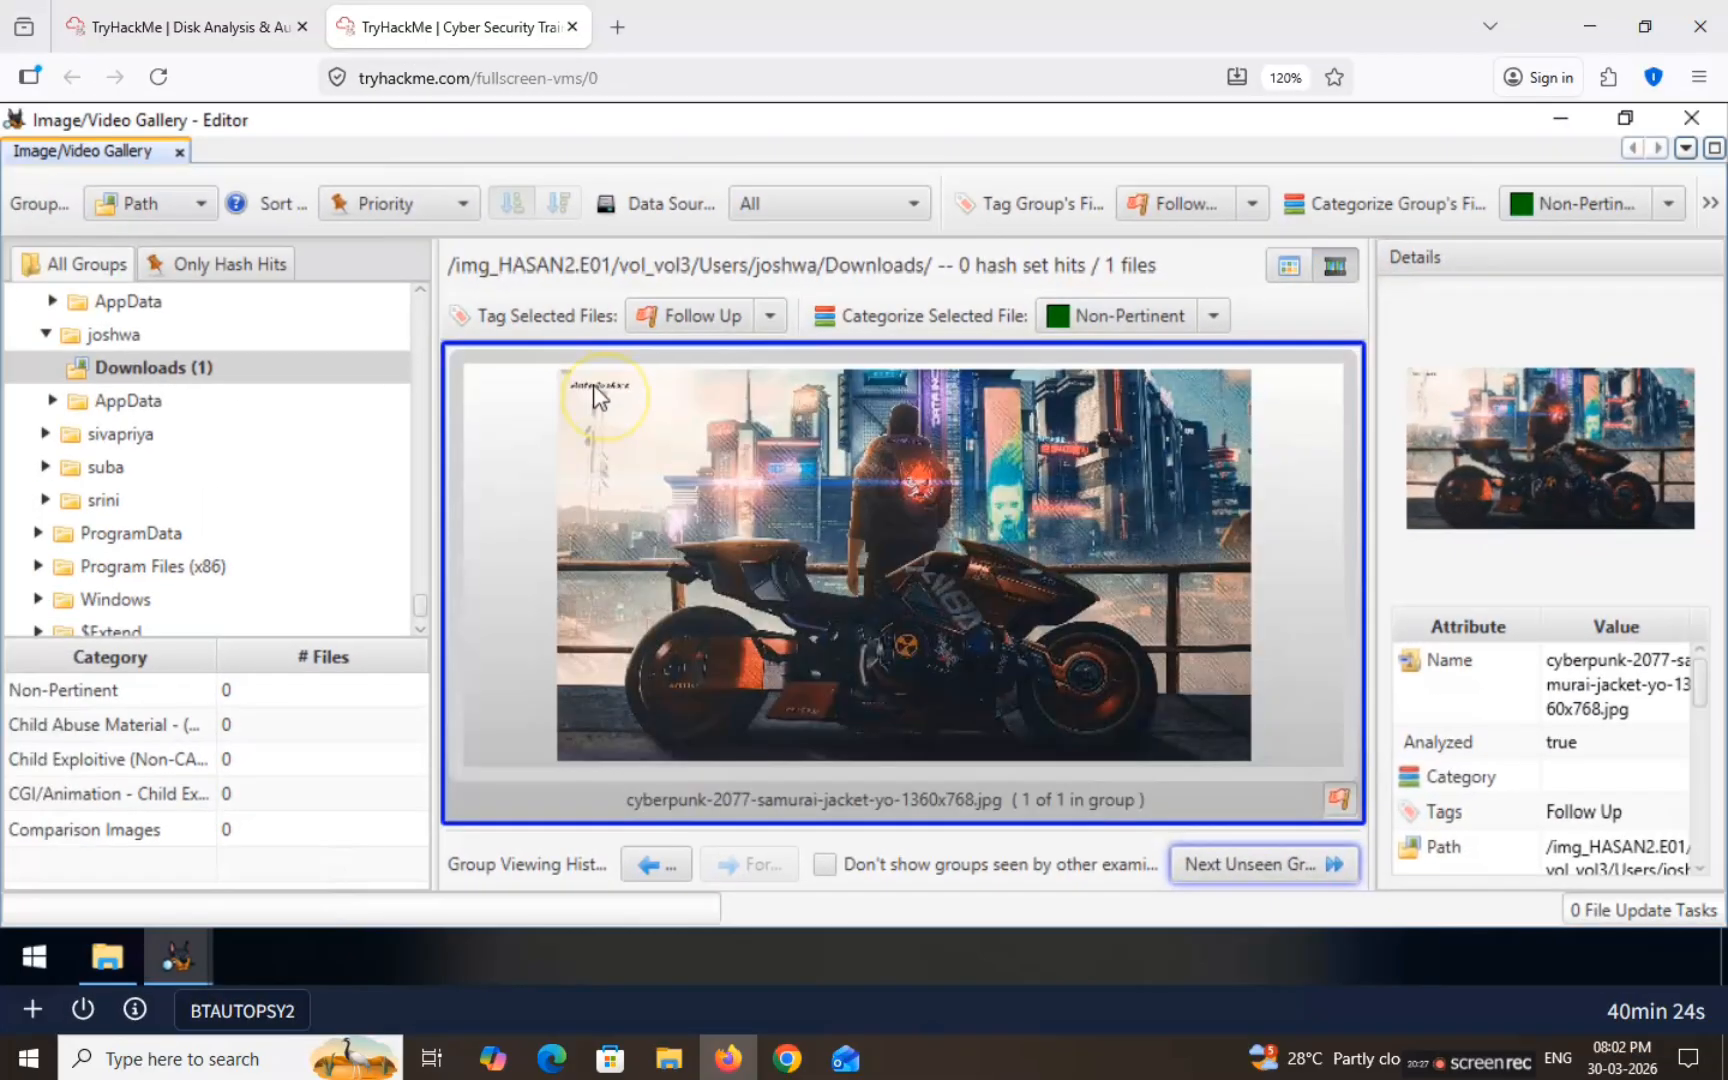
{"action": "left_click", "coordinate": [564, 308]}
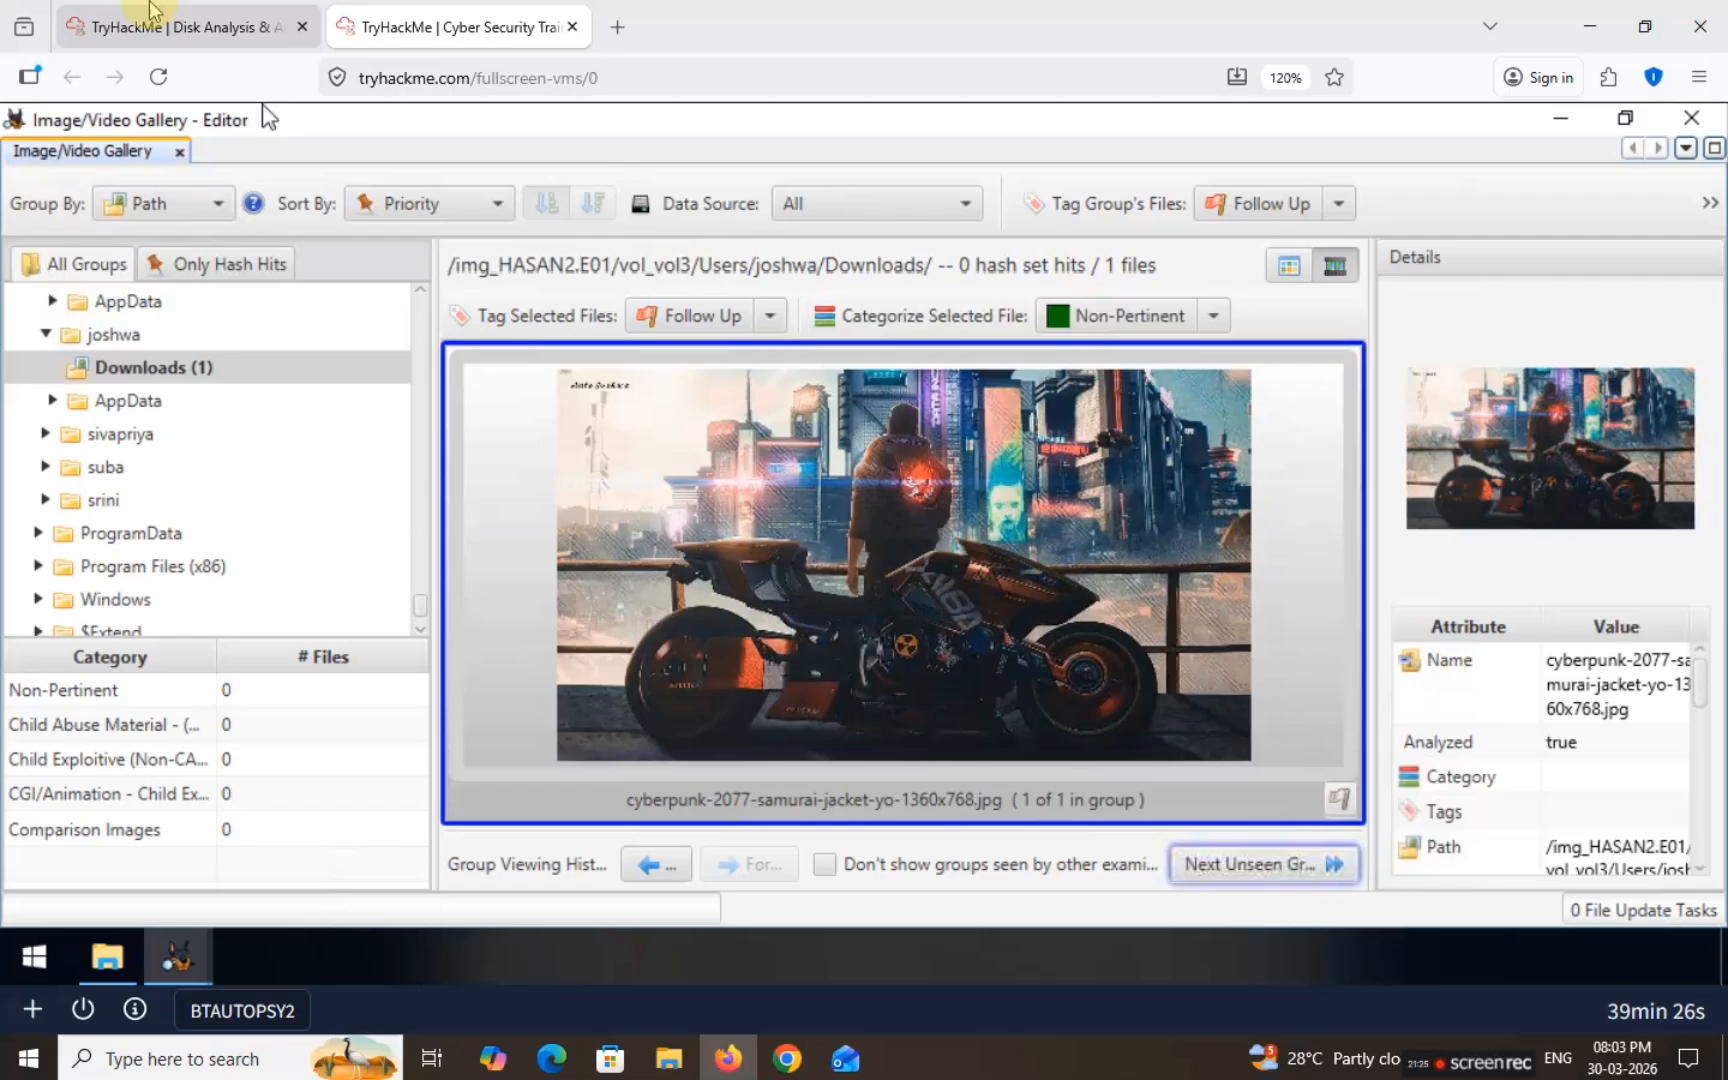
Step: Answer the wallpaper question with the user's full name, then go back to Autopsy
{"action": "left_click", "coordinate": [150, 14]}
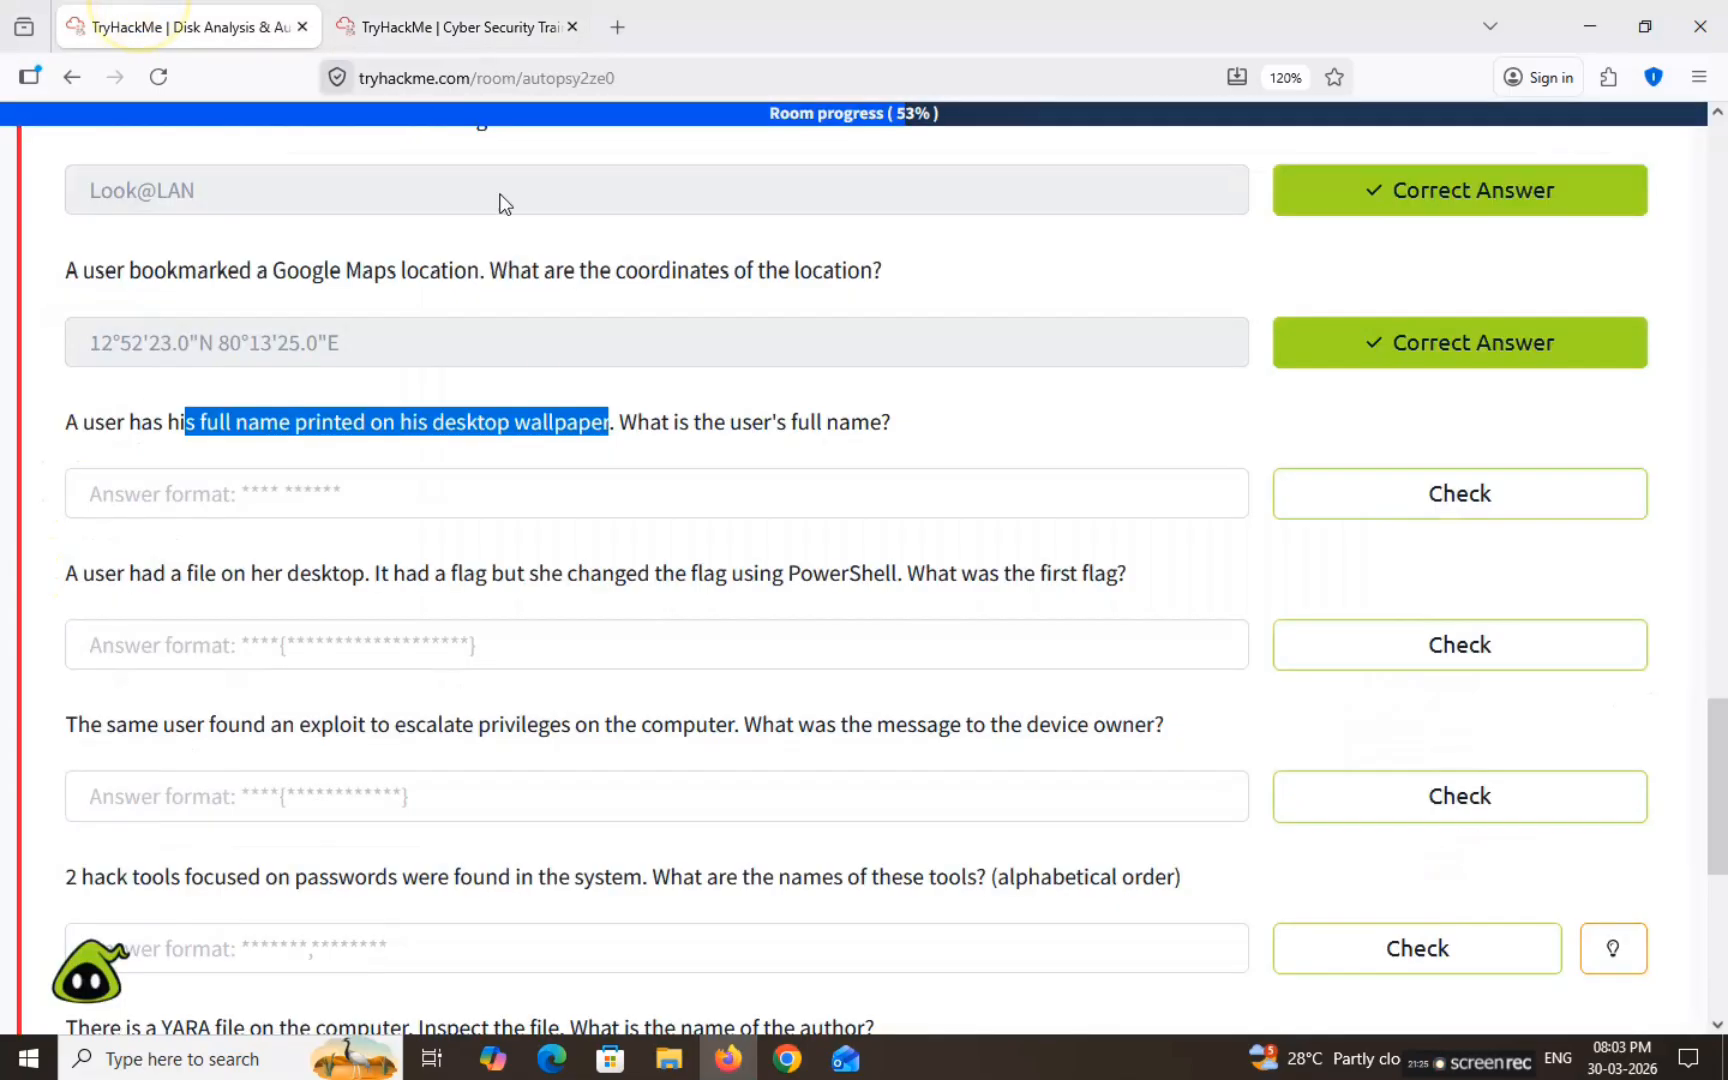
{"action": "left_click", "coordinate": [389, 512]}
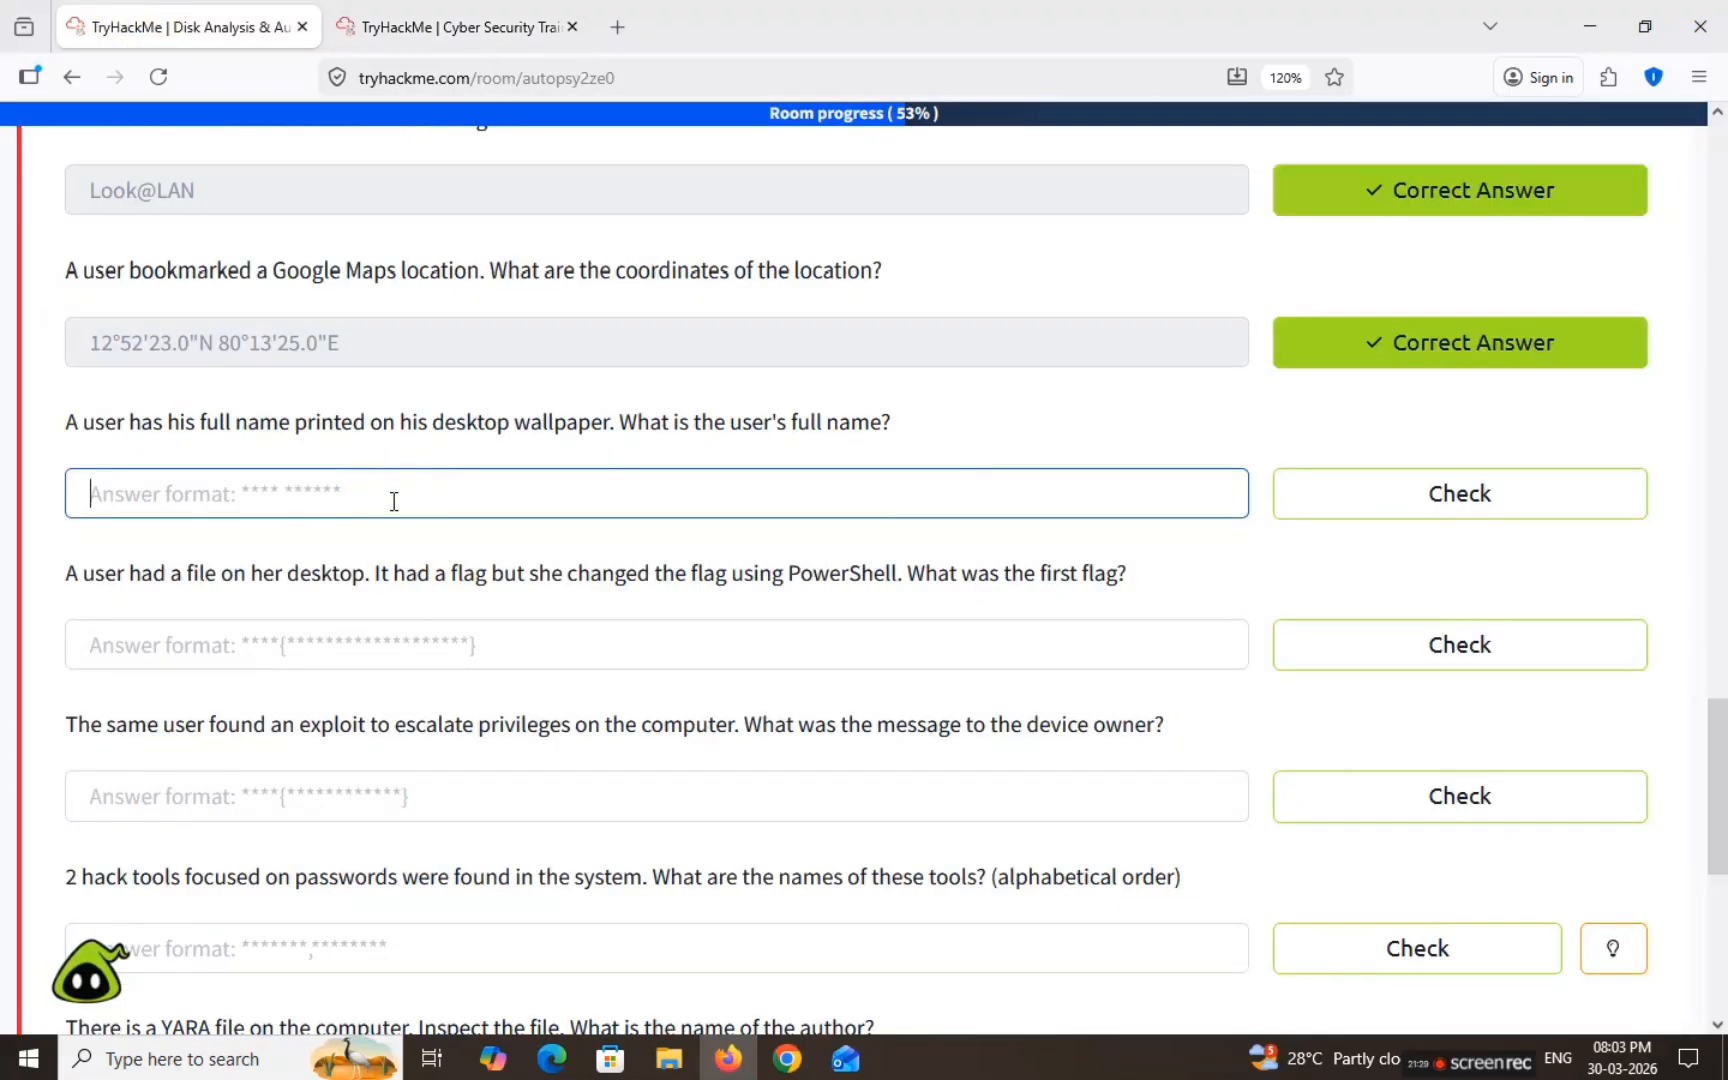
{"action": "left_click", "coordinate": [393, 502]}
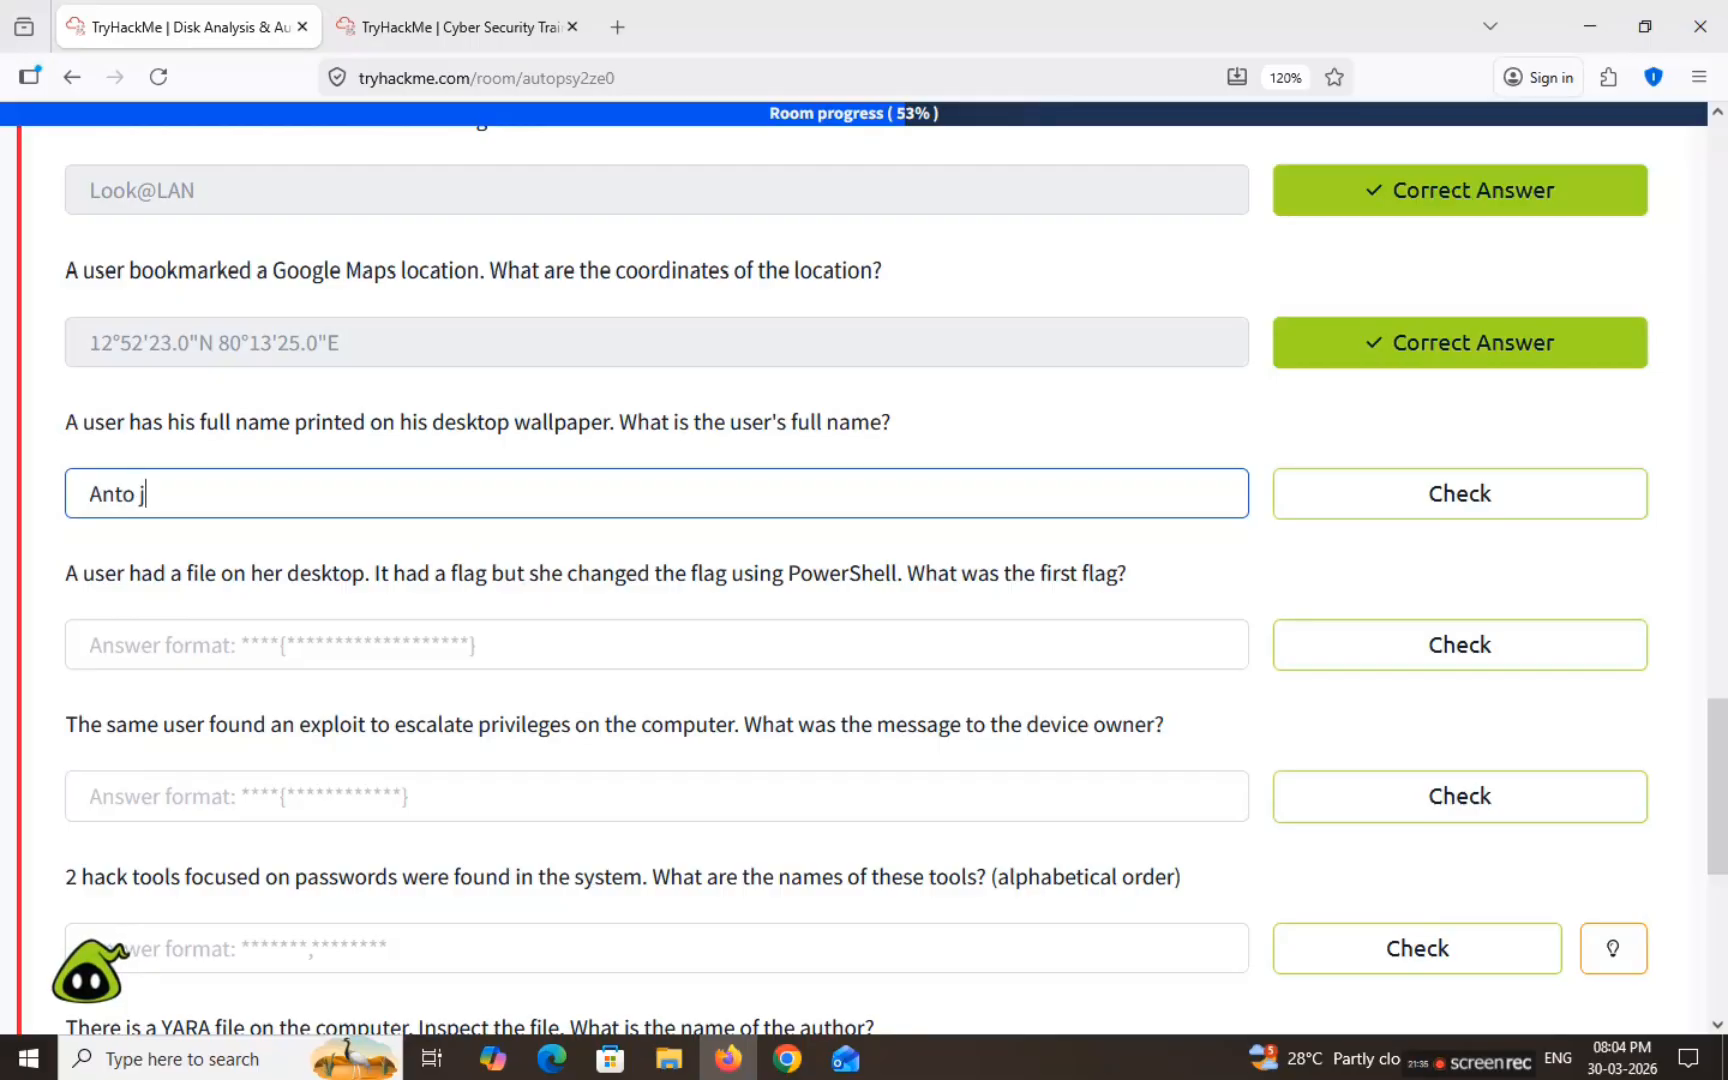
{"action": "key", "text": "Return"}
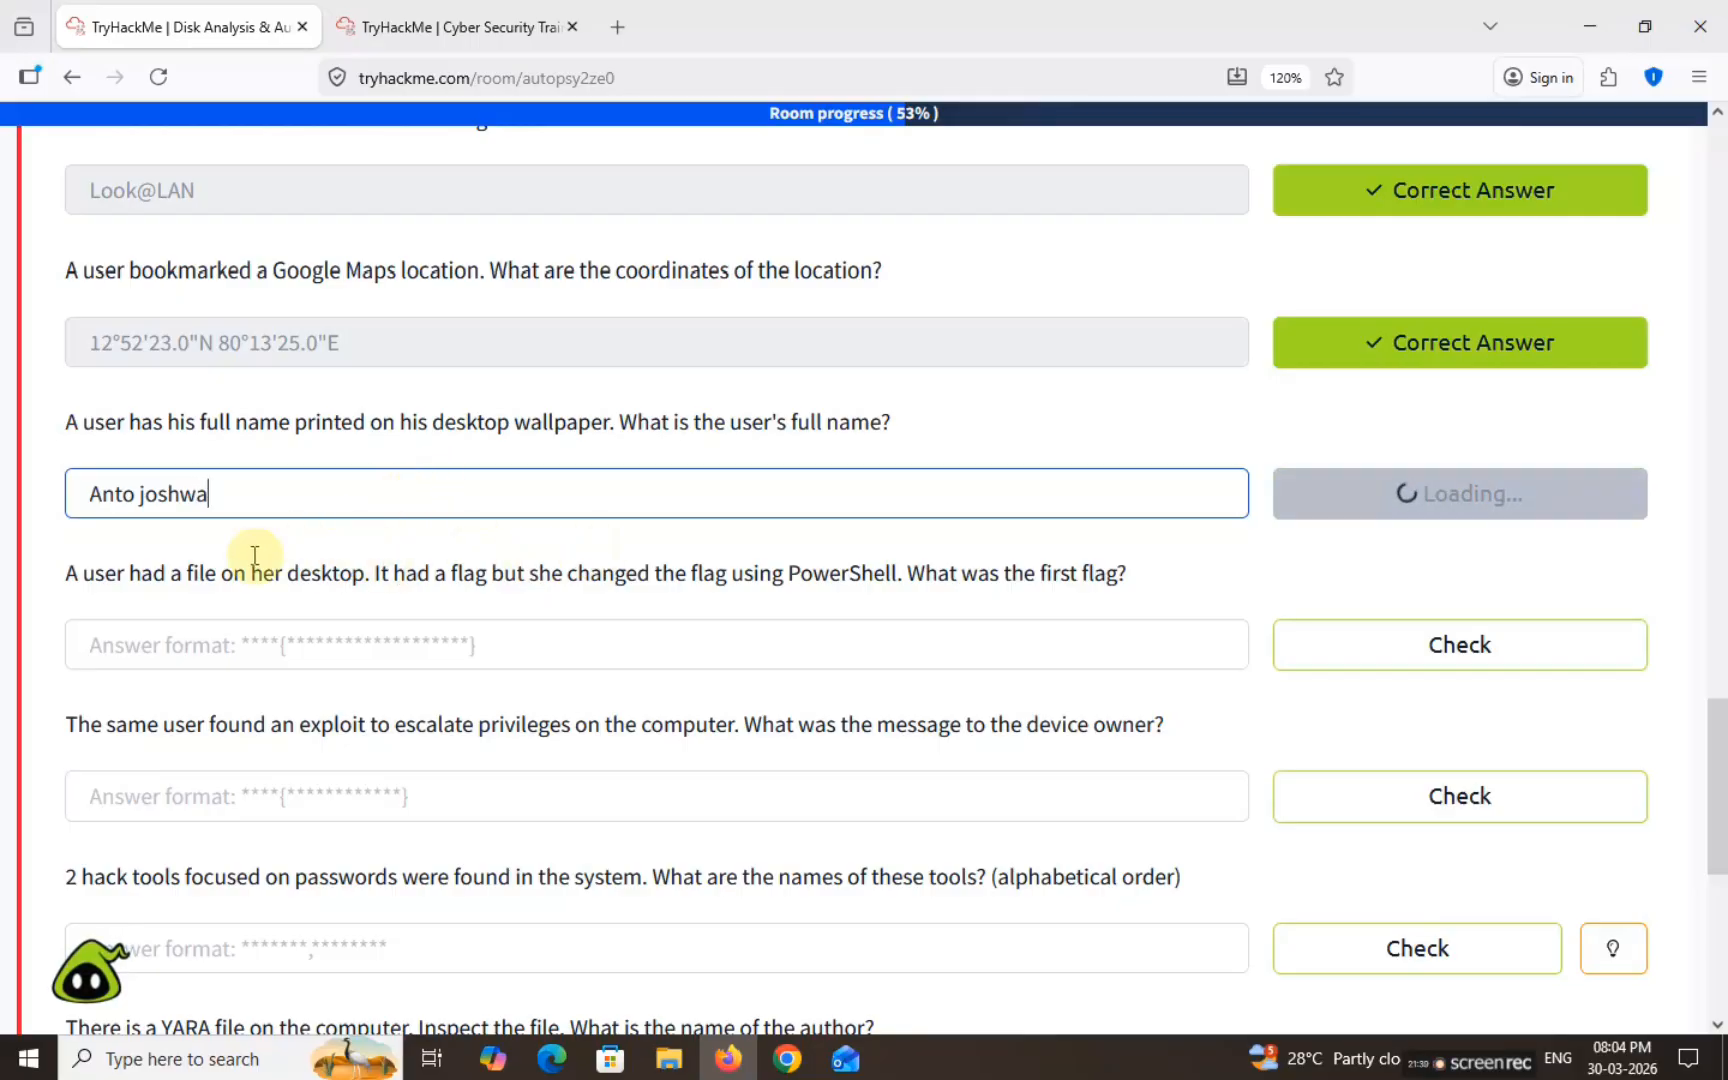
{"action": "left_click_drag", "start_coordinate": [60, 572], "coordinate": [1160, 580]}
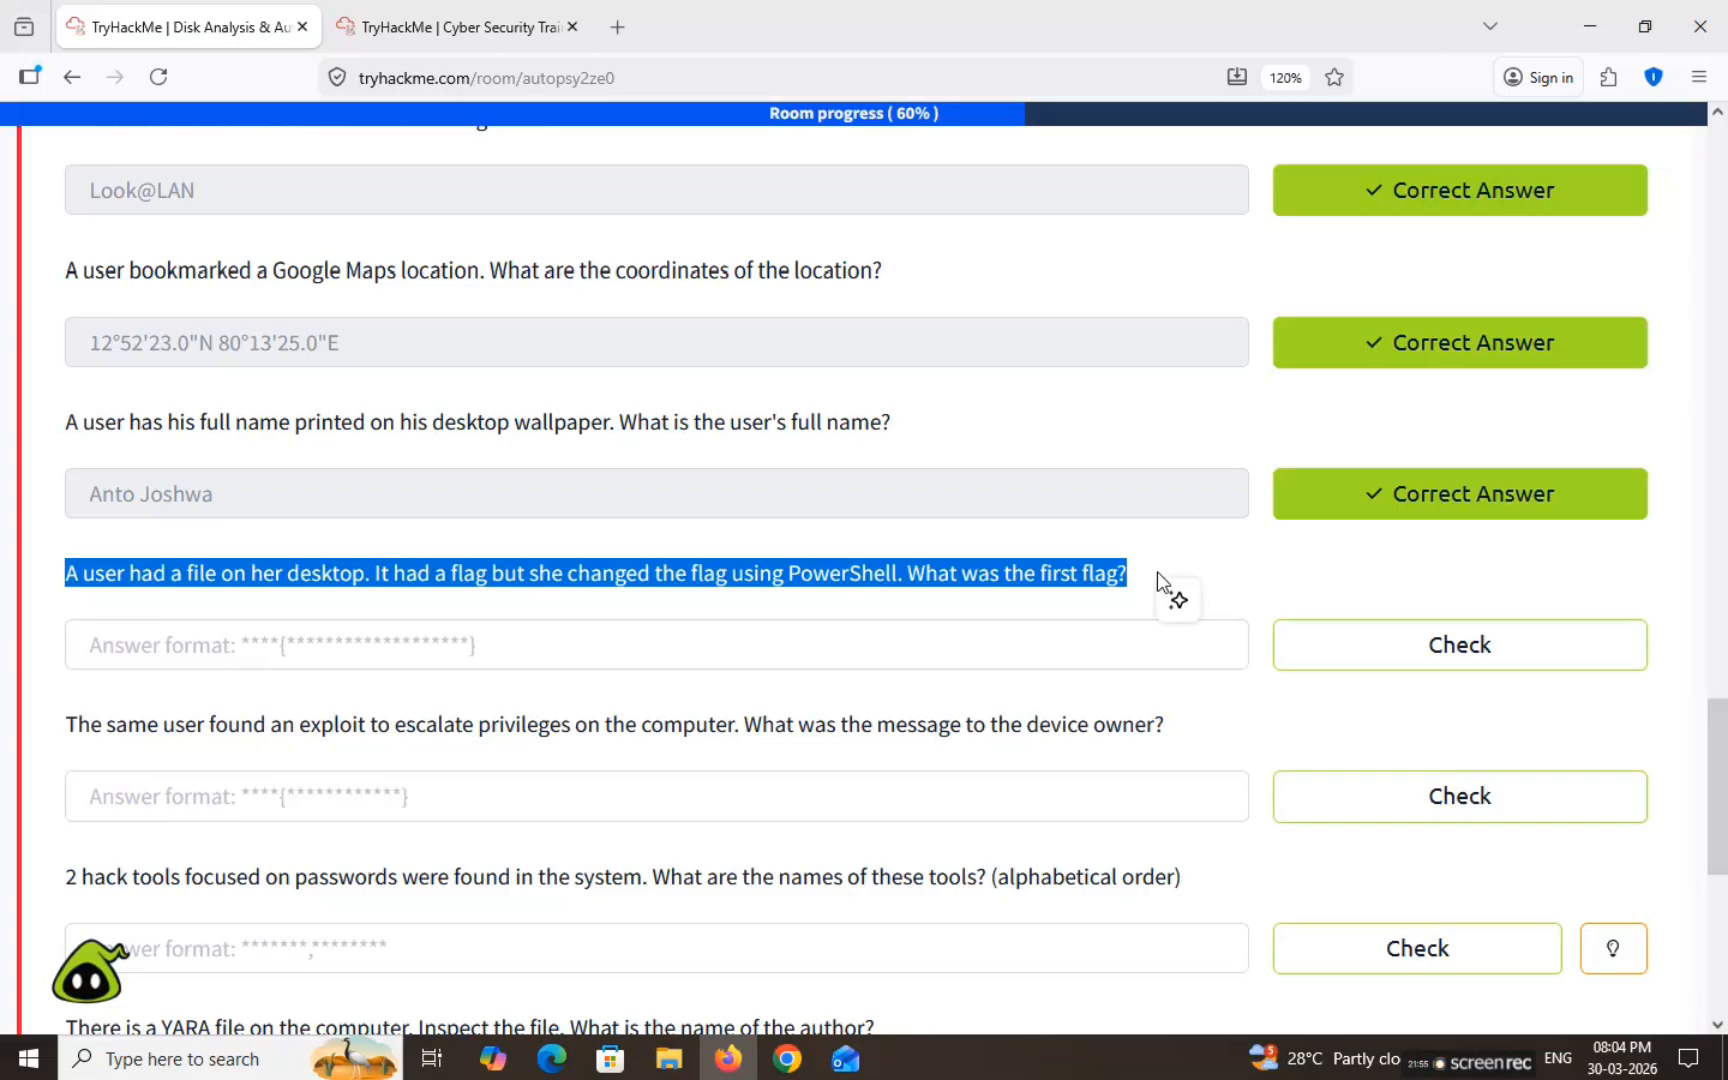
{"action": "left_click", "coordinate": [398, 22]}
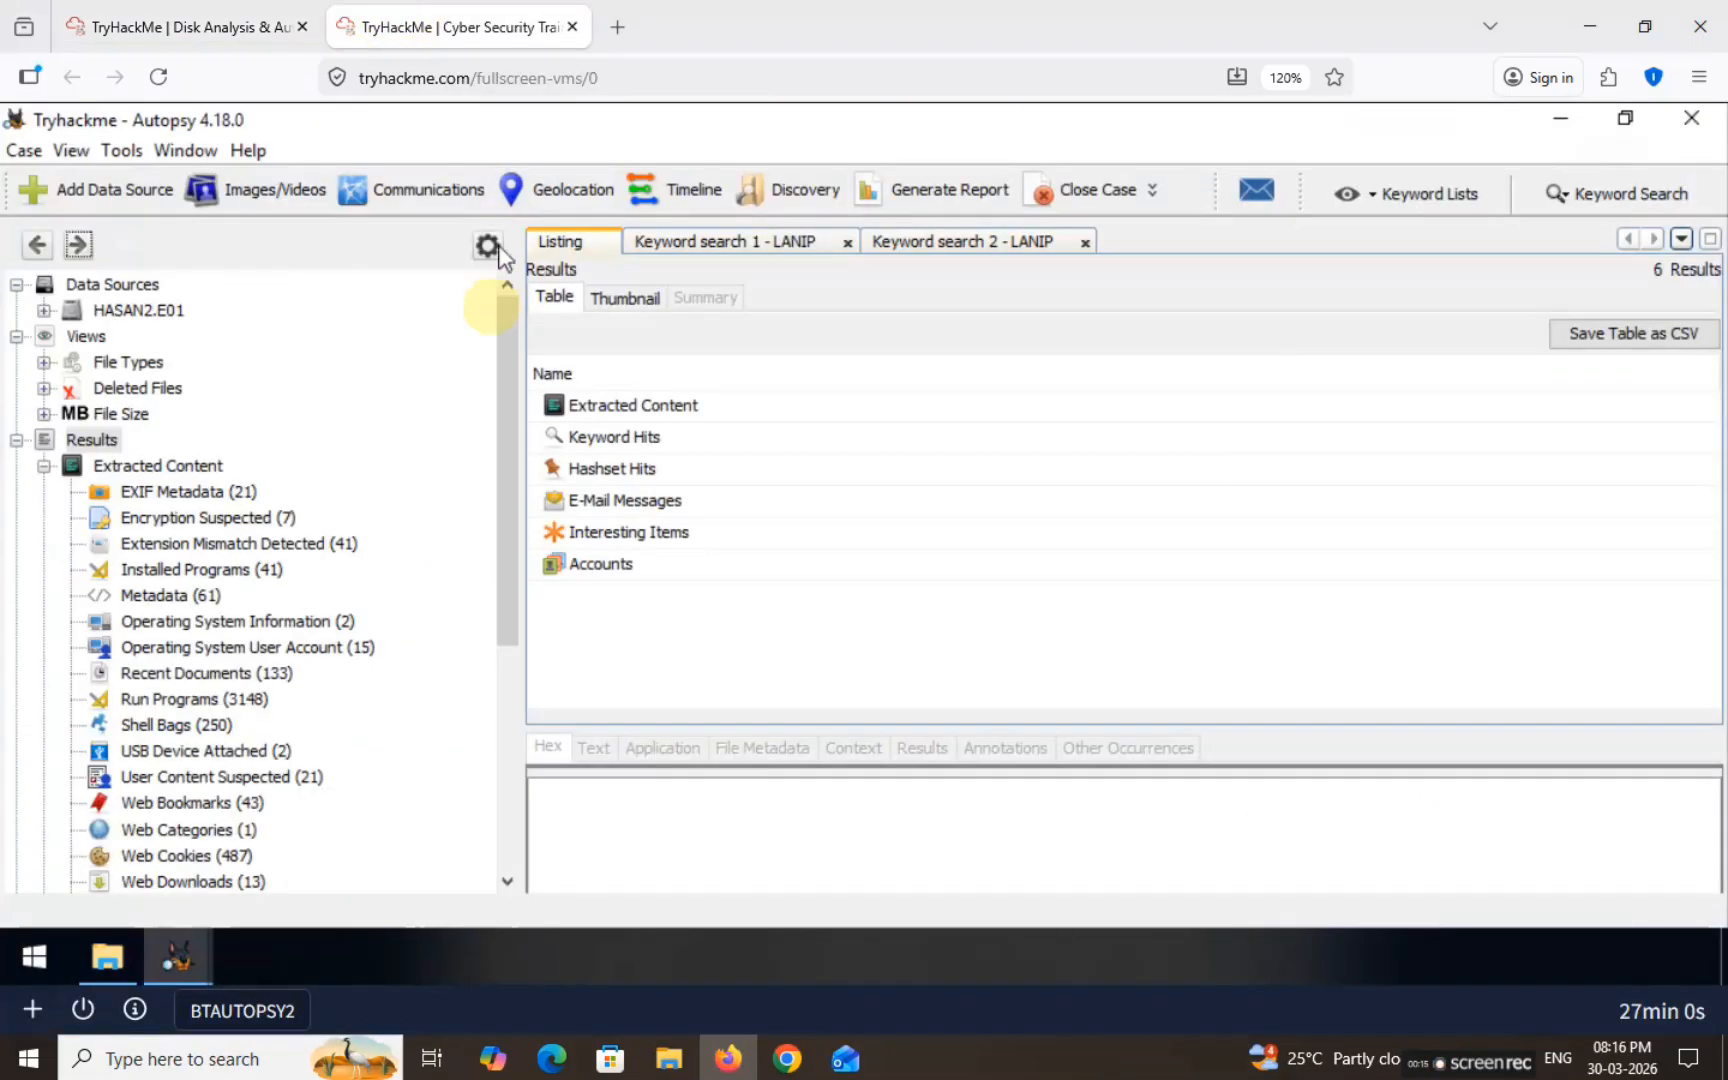
Step: Expand HASAN2.E01 to vol3's Users folder and list the contents of All Users
{"action": "left_click", "coordinate": [44, 311]}
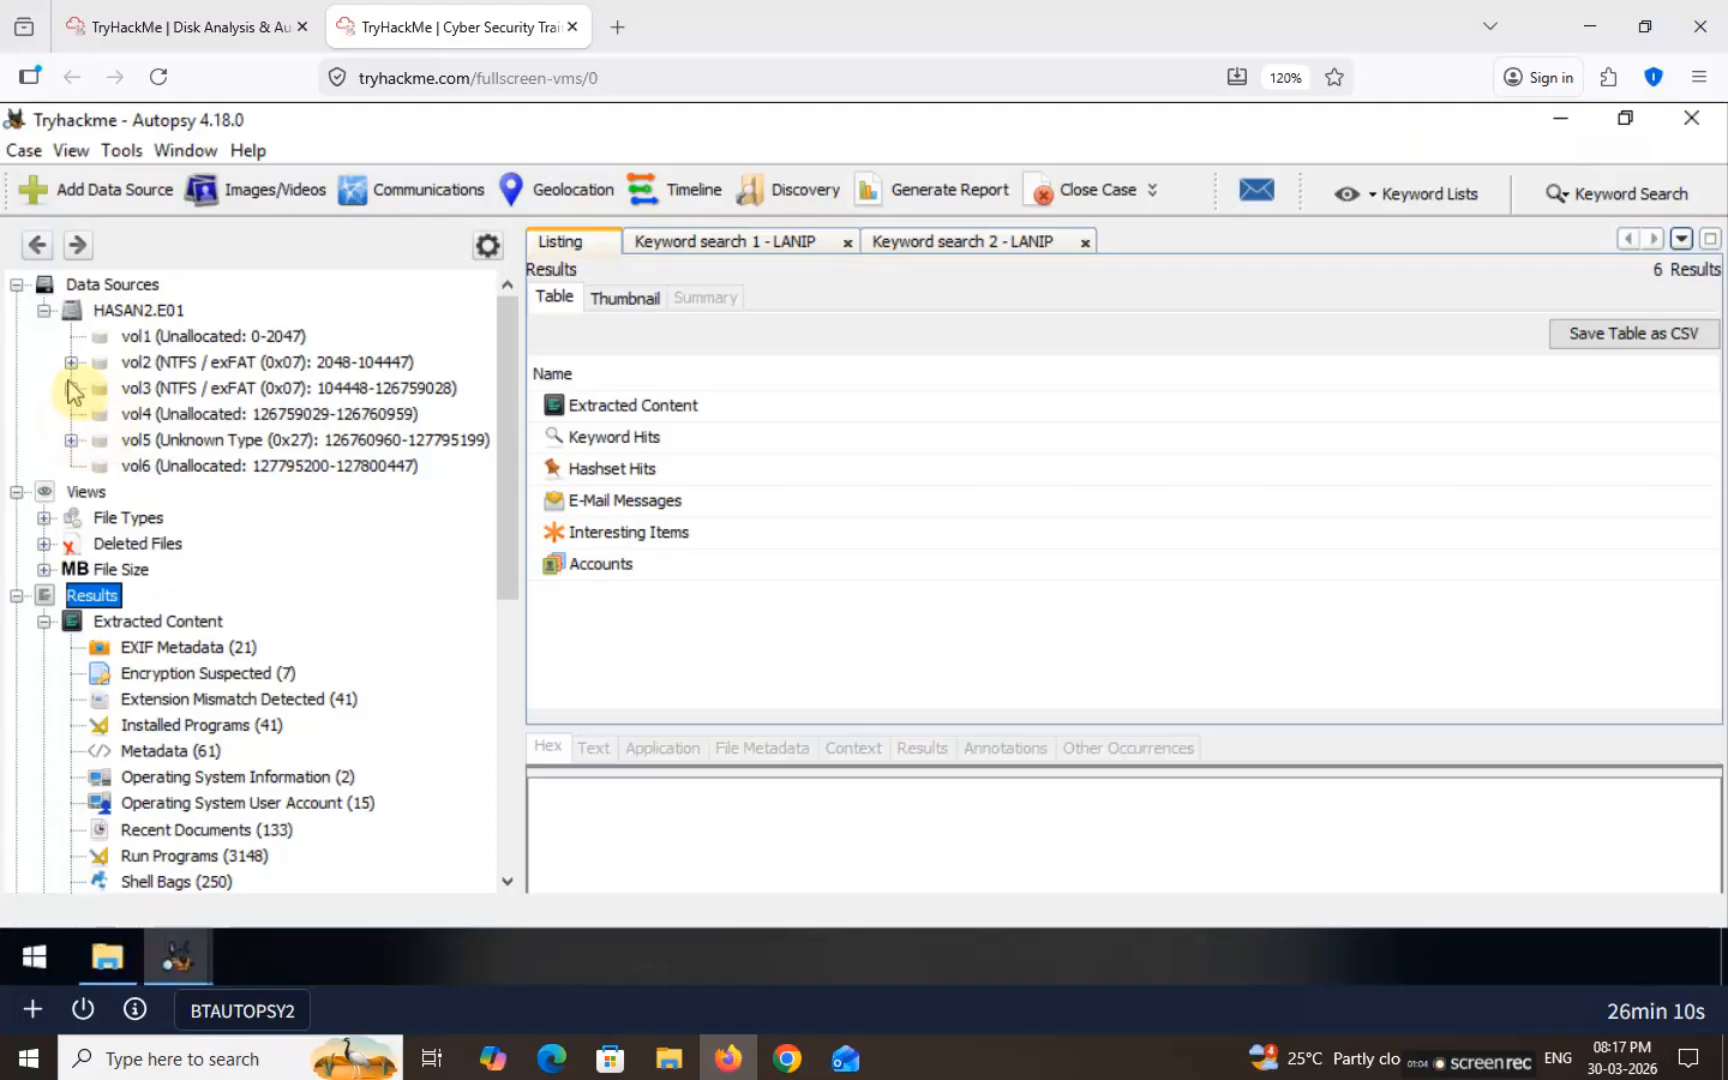
{"action": "left_click", "coordinate": [71, 389]}
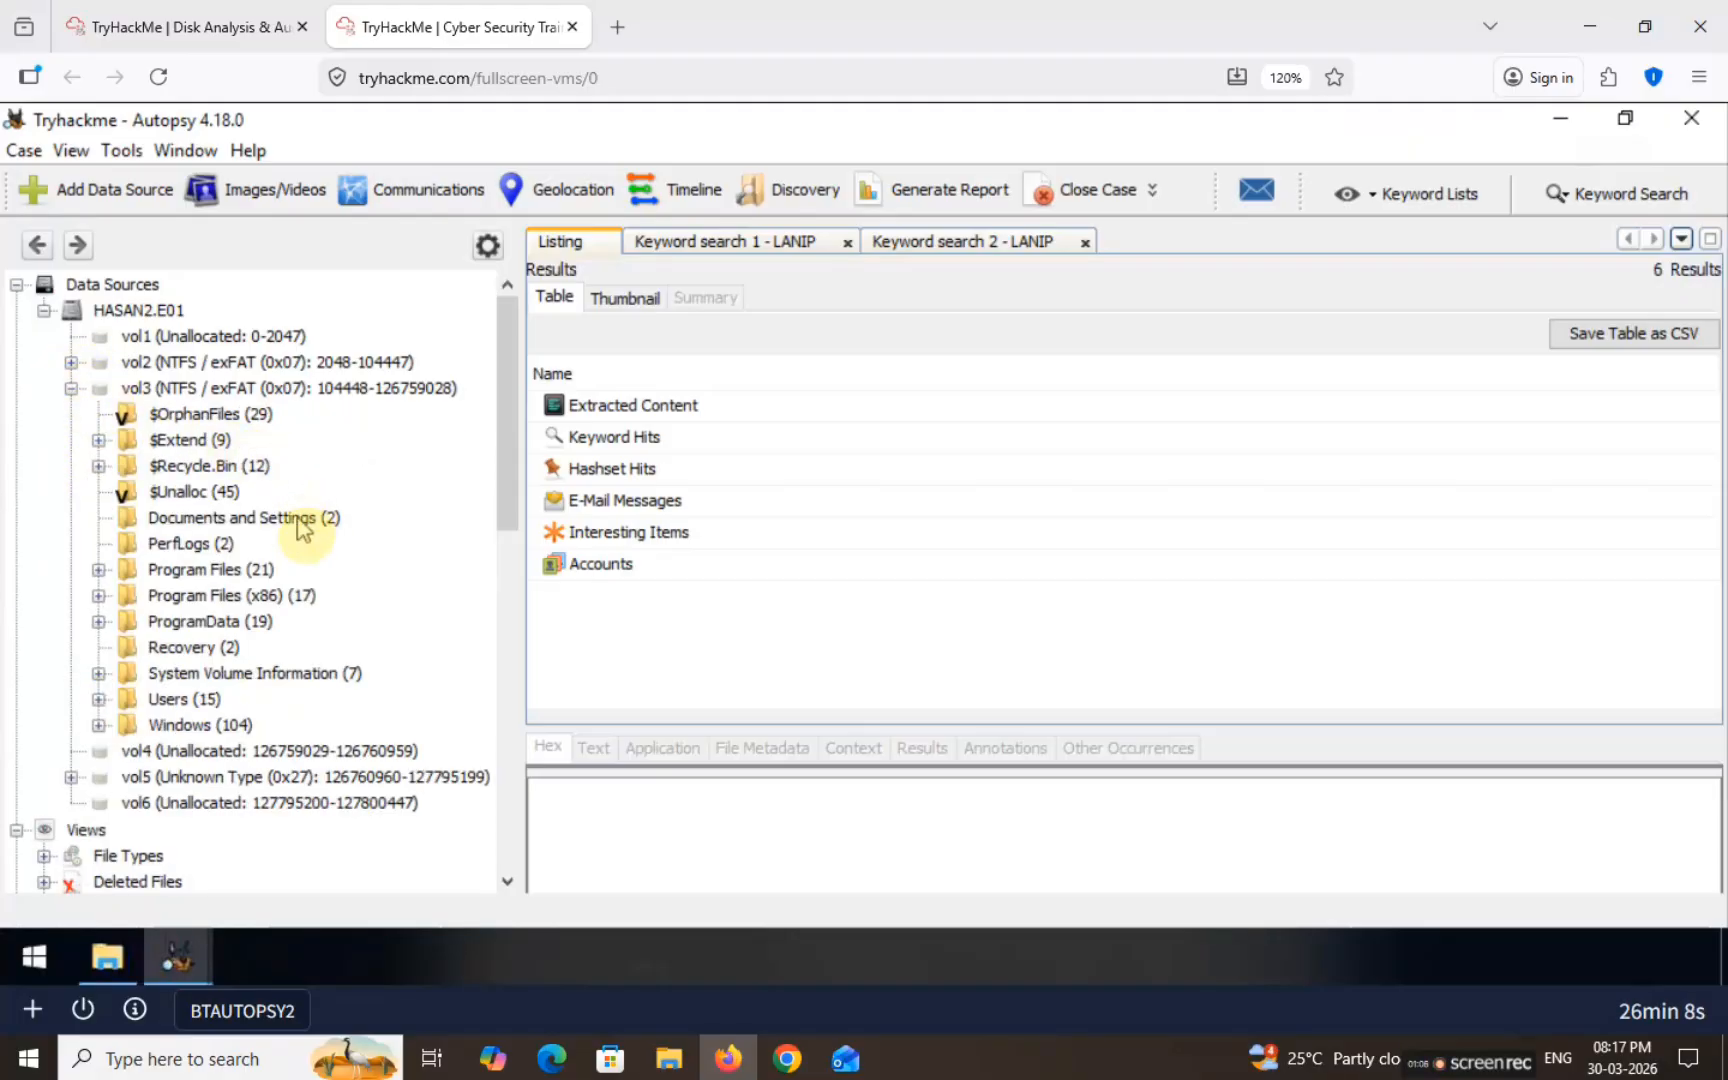
{"action": "left_click", "coordinate": [98, 700]}
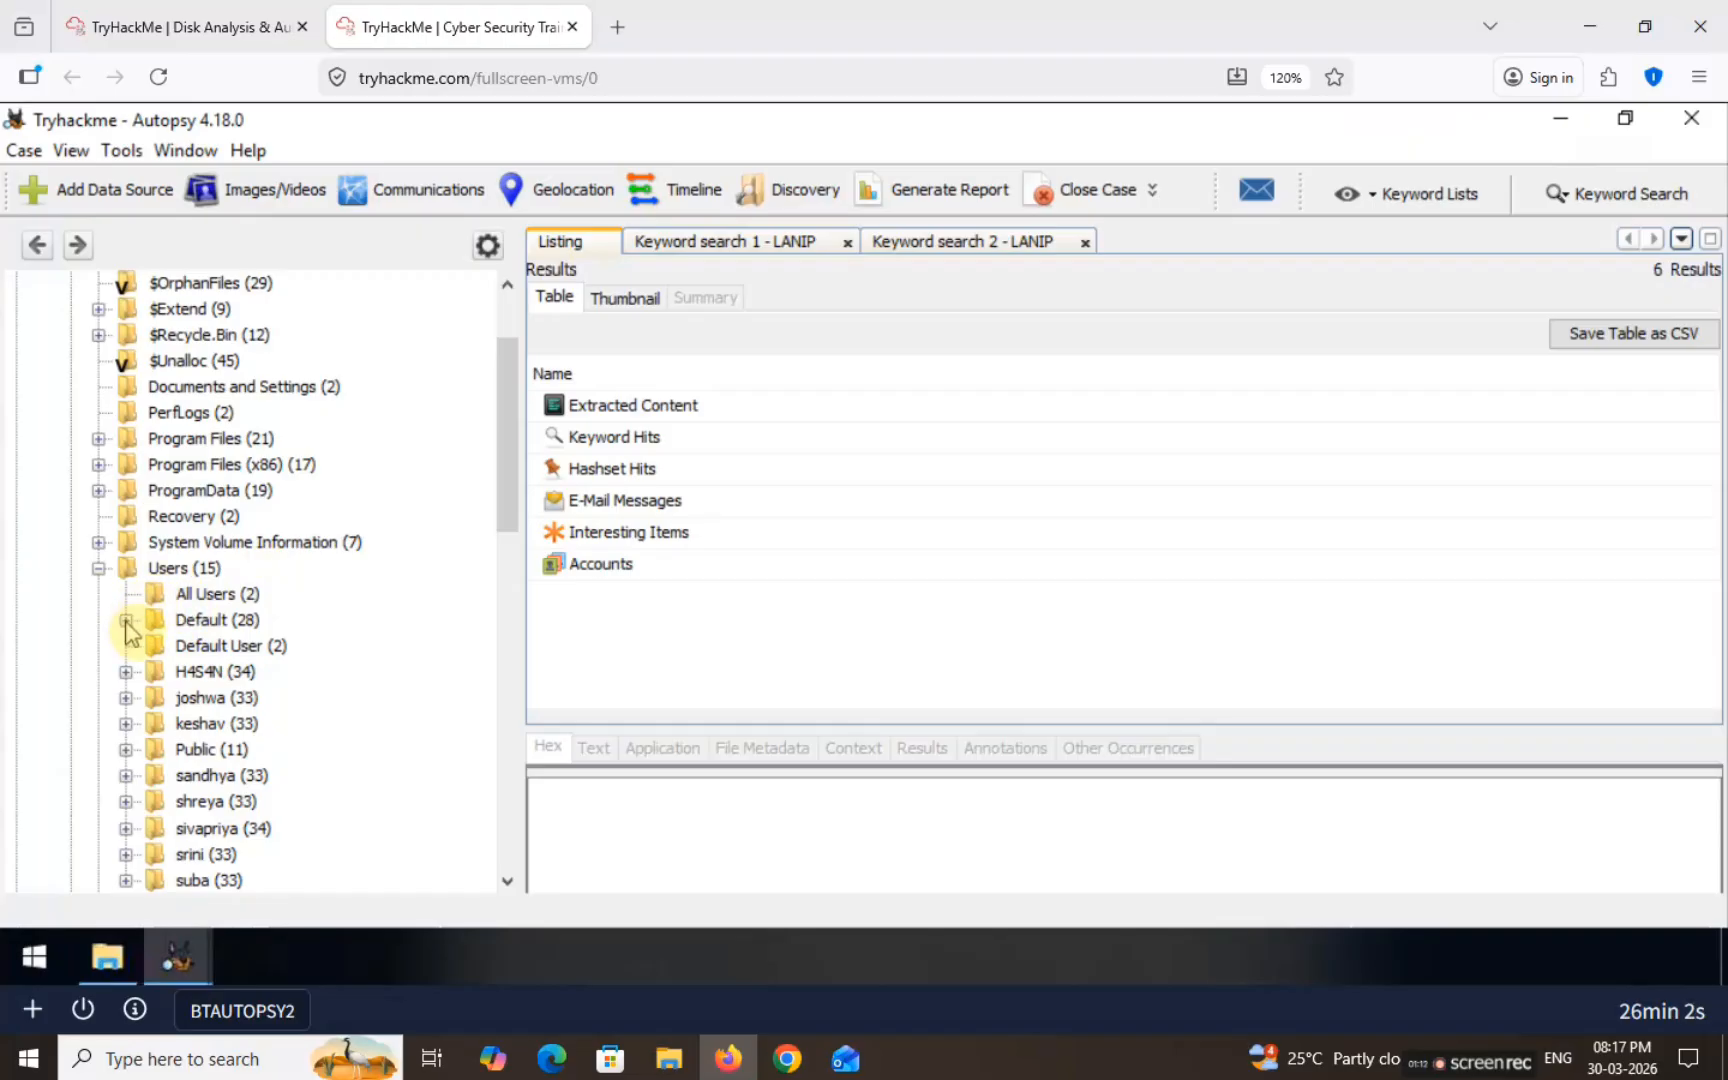
{"action": "left_click", "coordinate": [198, 594]}
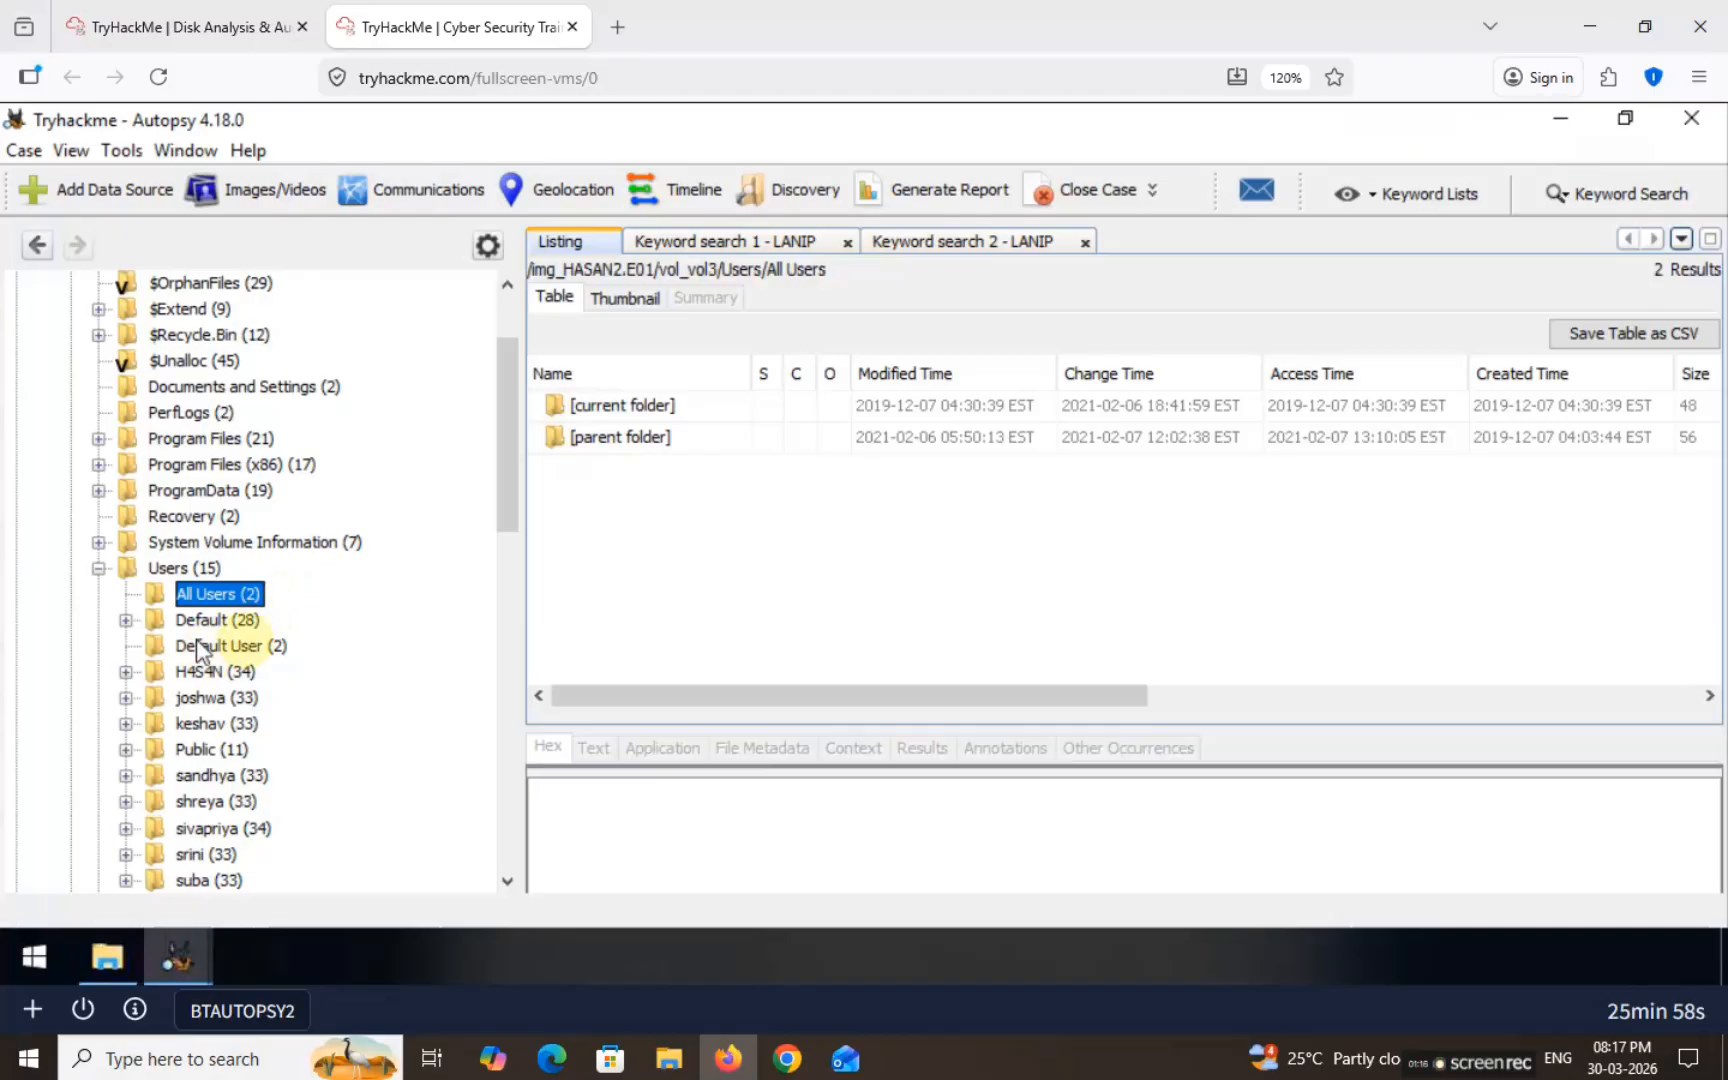
{"action": "scroll", "coordinate": [352, 625], "scroll_direction": "down", "scroll_amount": 6}
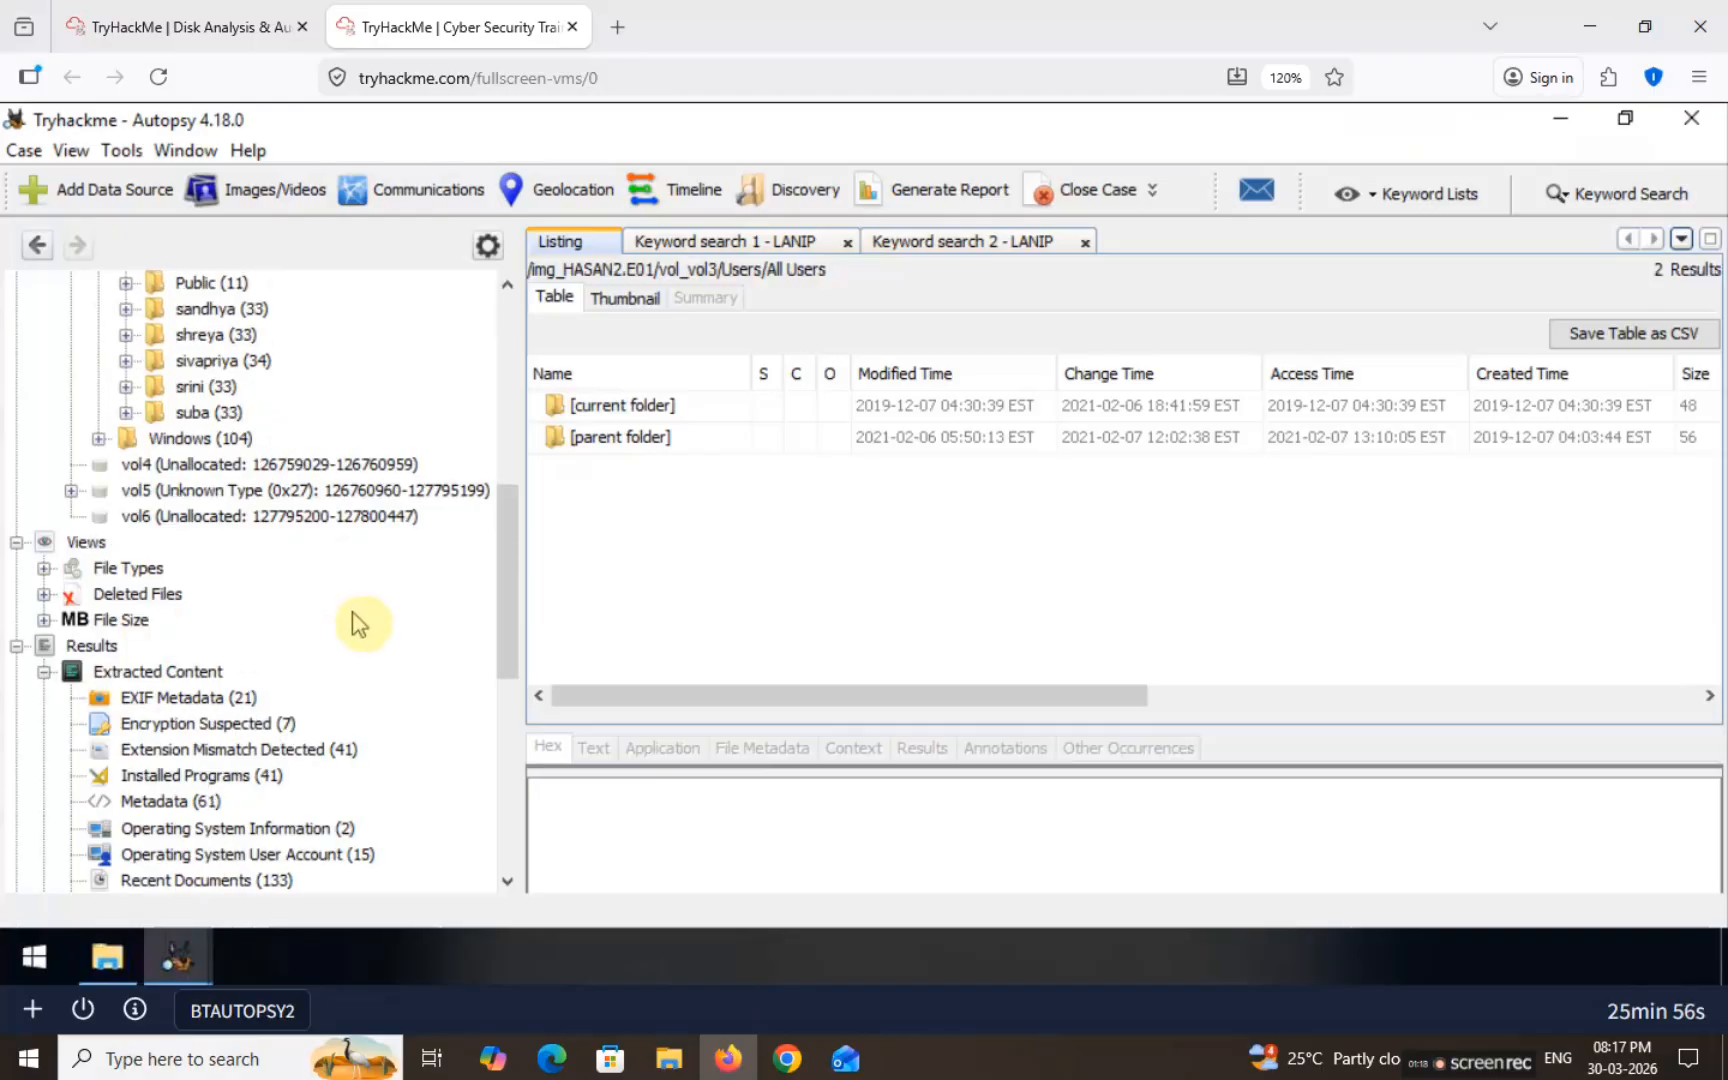
{"action": "left_click", "coordinate": [508, 554]}
{"action": "left_click_drag", "start_coordinate": [508, 554], "coordinate": [505, 452]}
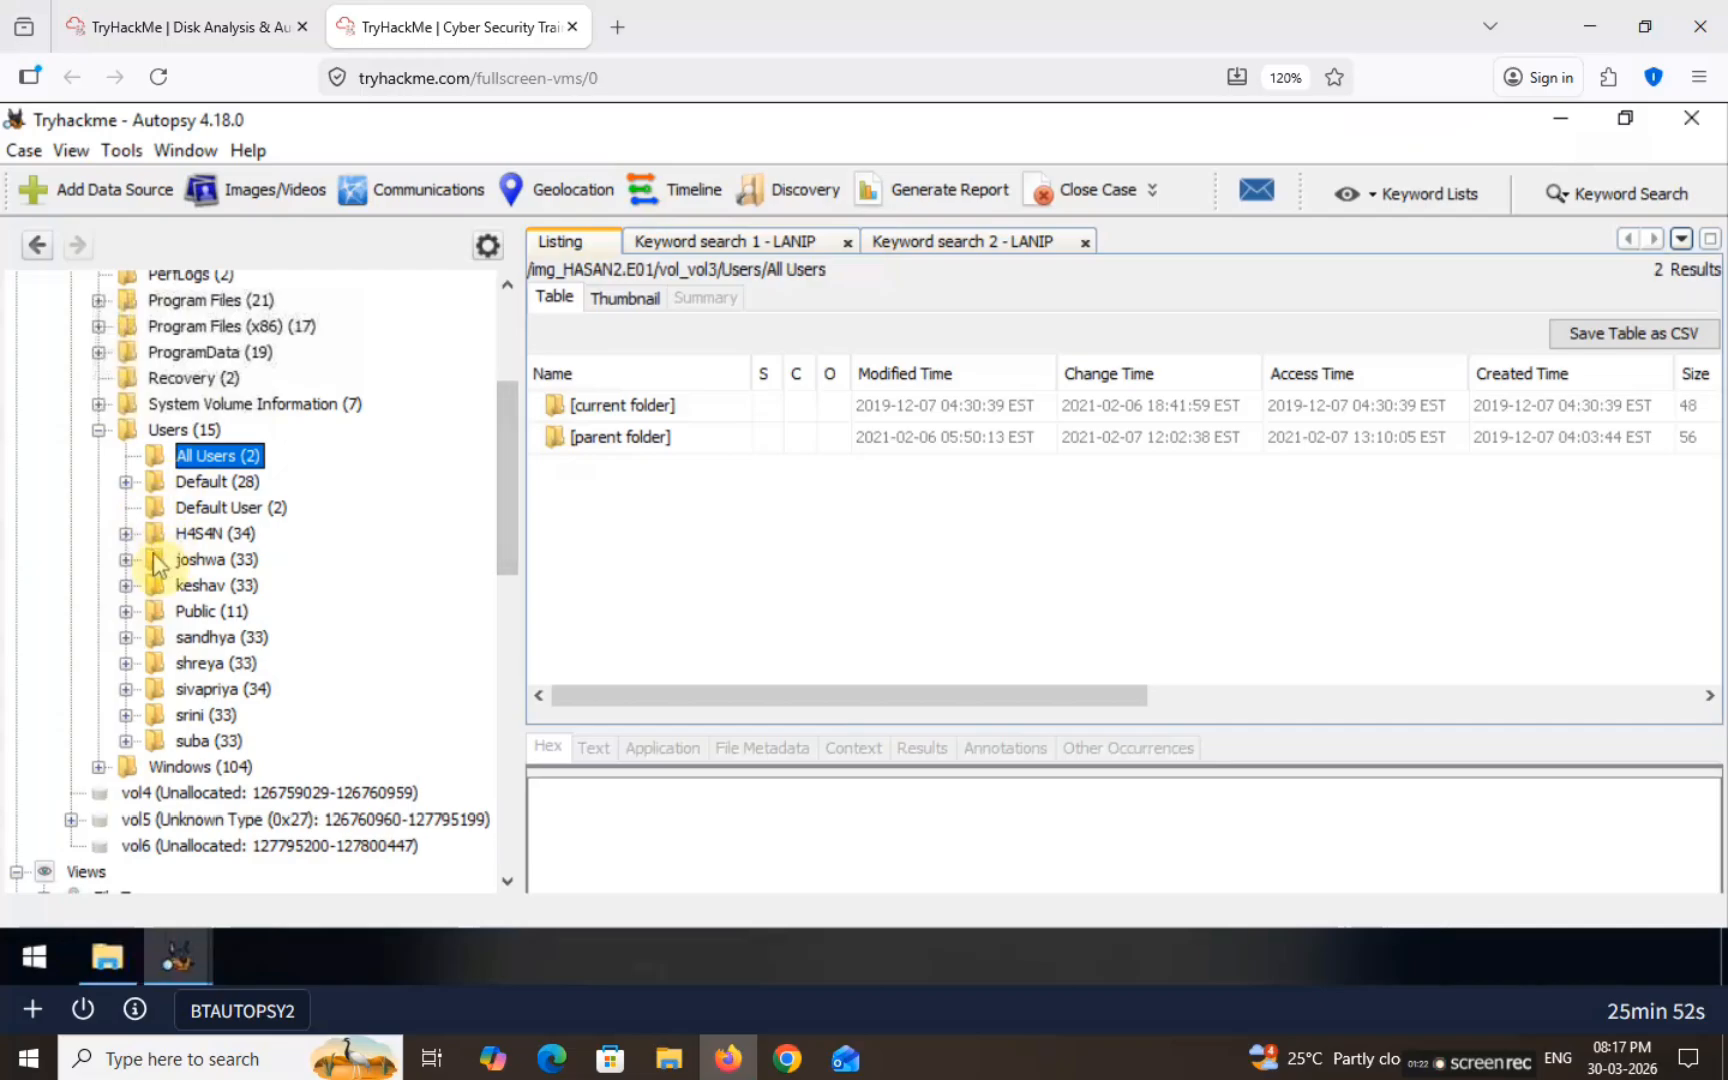
Step: Expand the first user's AppData > Roaming > Microsoft > Windows > PowerShell and list the PSReadLine folder
{"action": "left_click", "coordinate": [126, 637]}
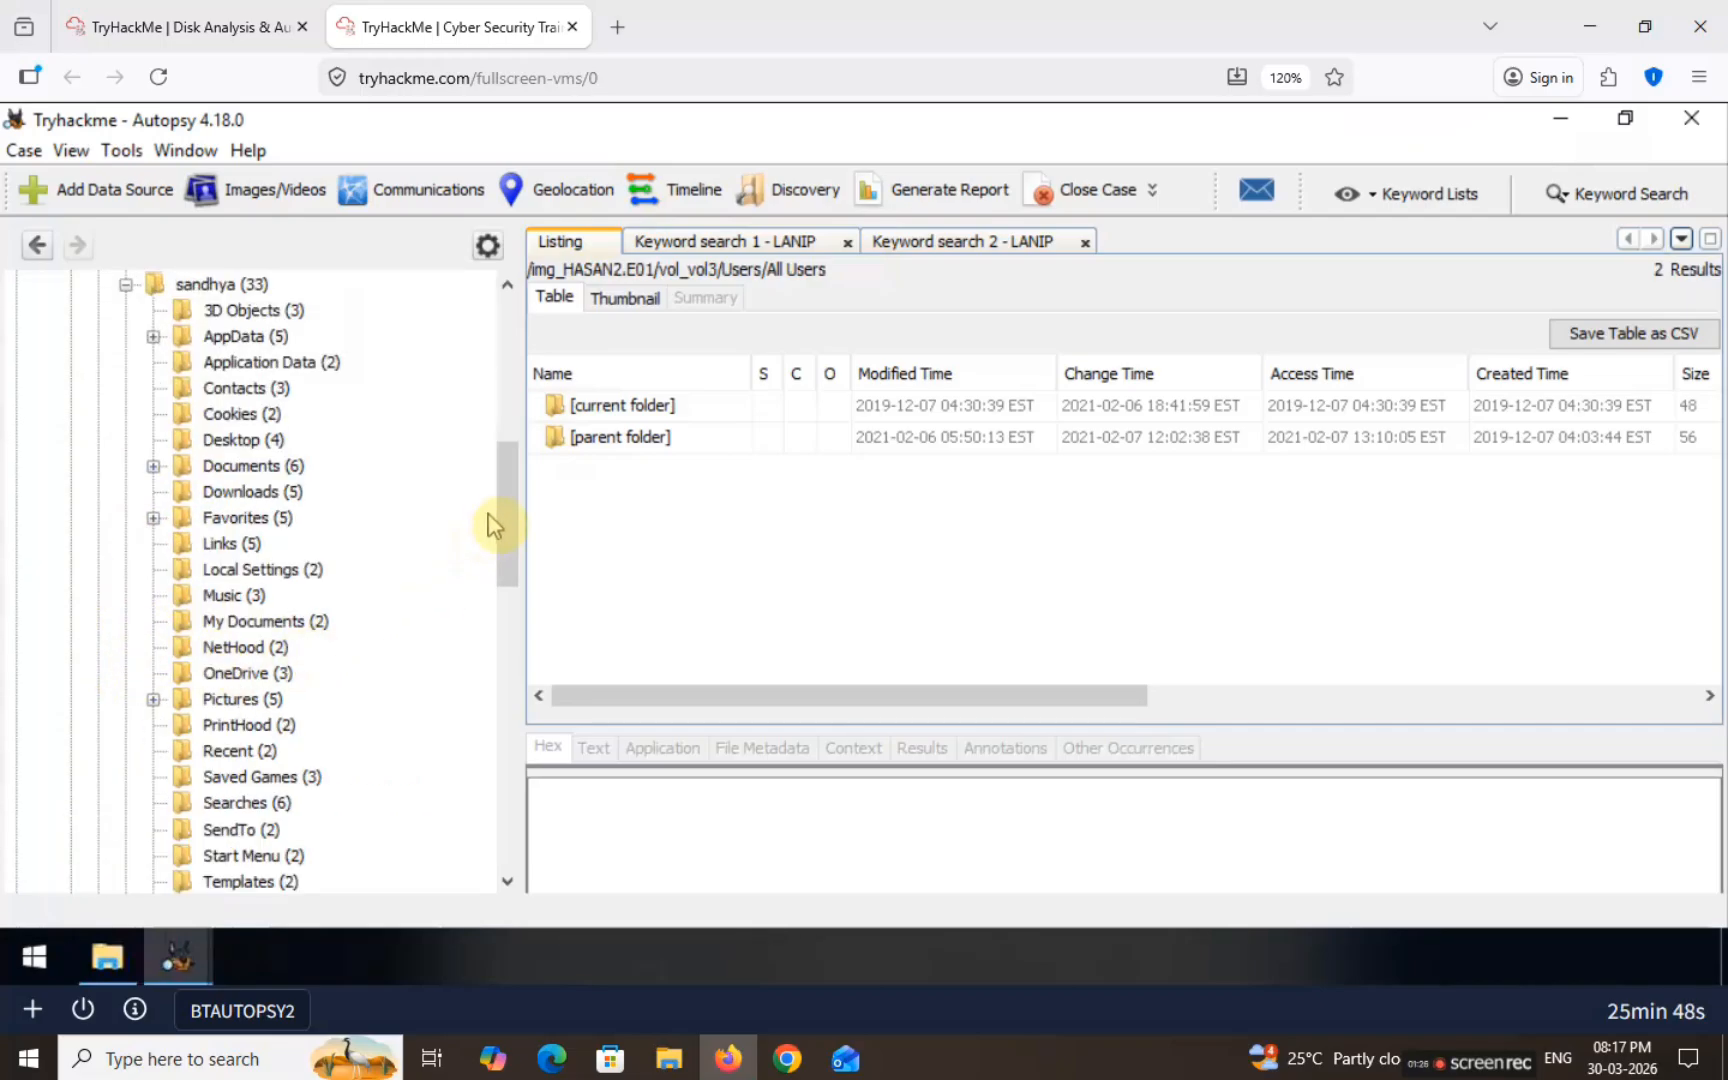
{"action": "left_click_drag", "start_coordinate": [505, 521], "coordinate": [520, 543]}
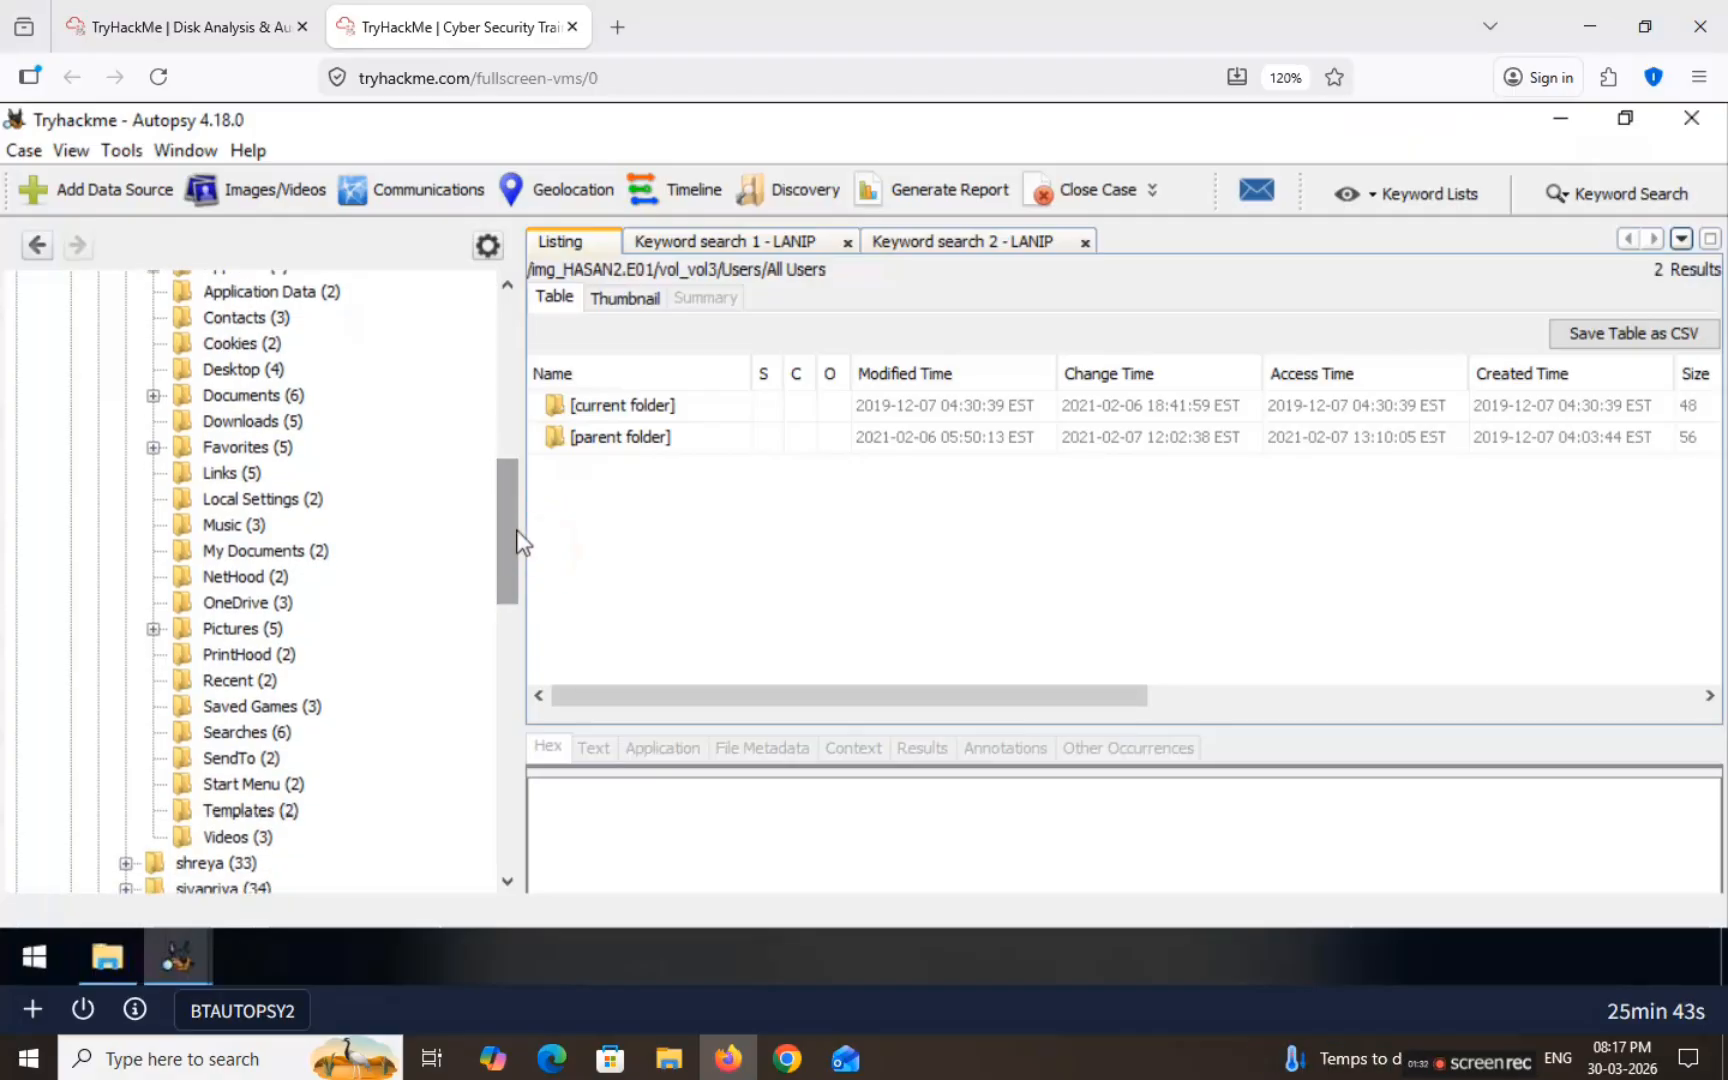
{"action": "left_click_drag", "start_coordinate": [514, 510], "coordinate": [505, 494]}
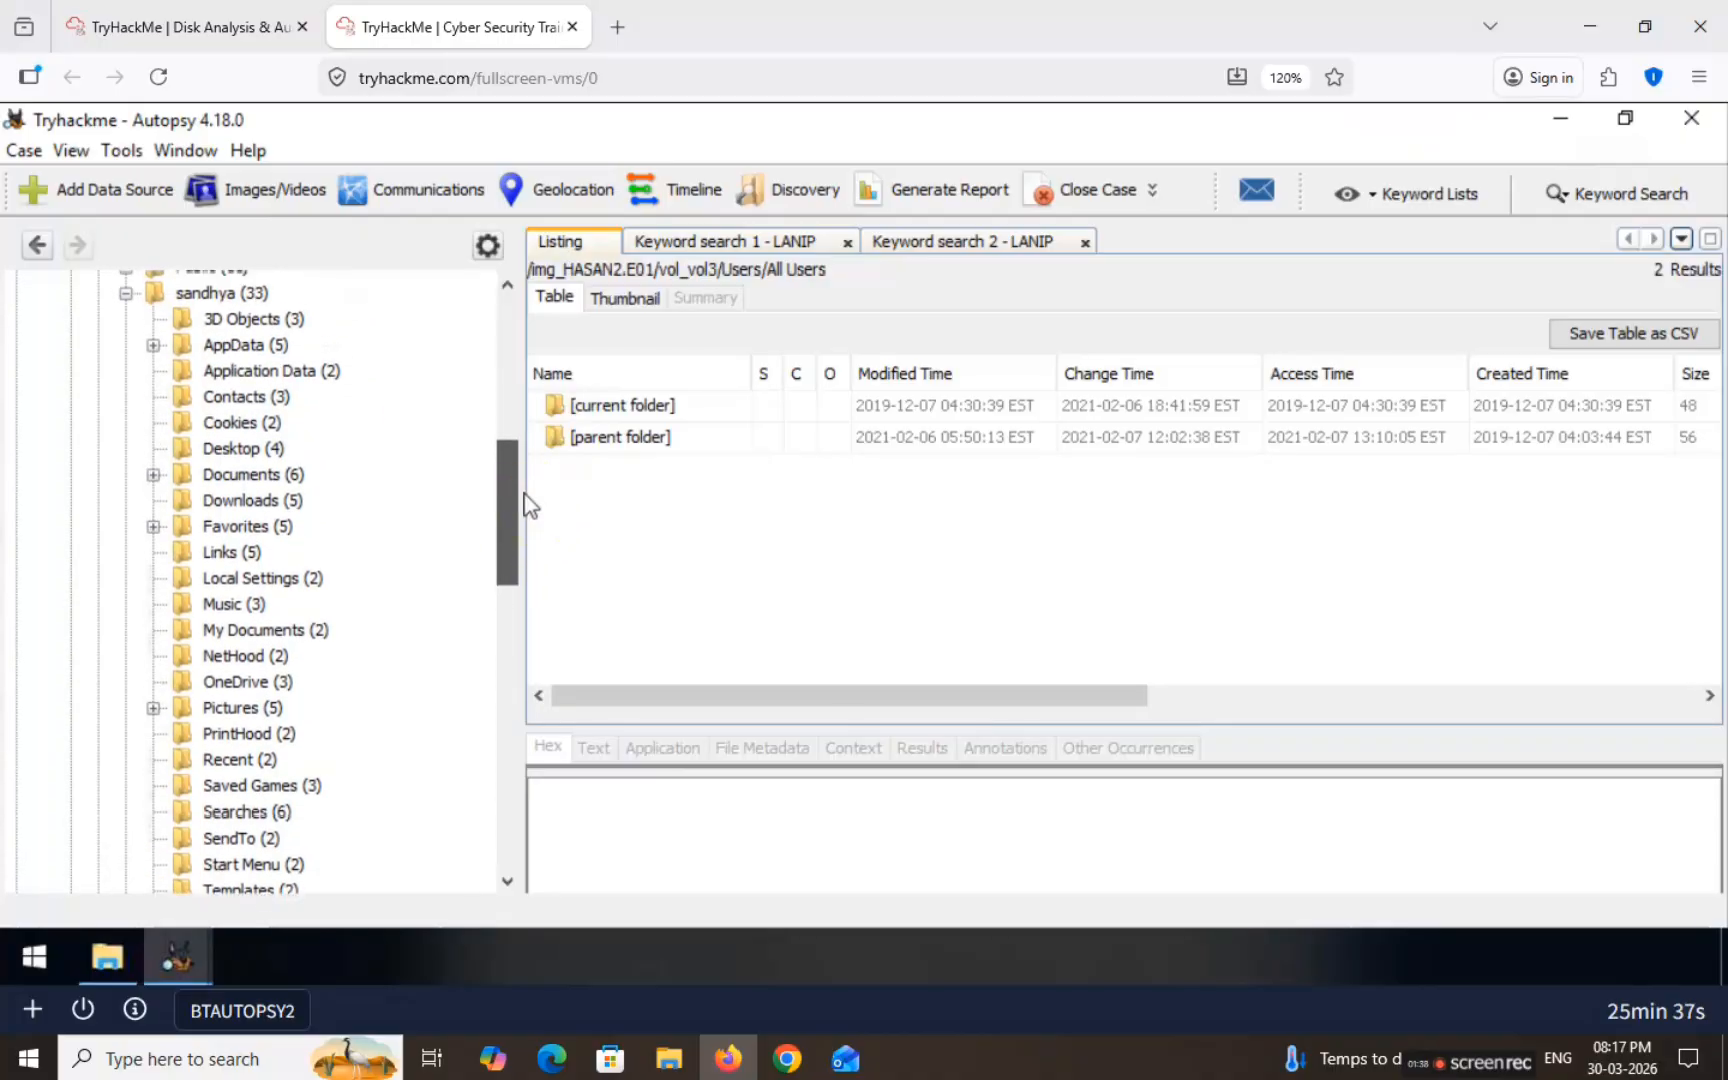
{"action": "left_click", "coordinate": [152, 347]}
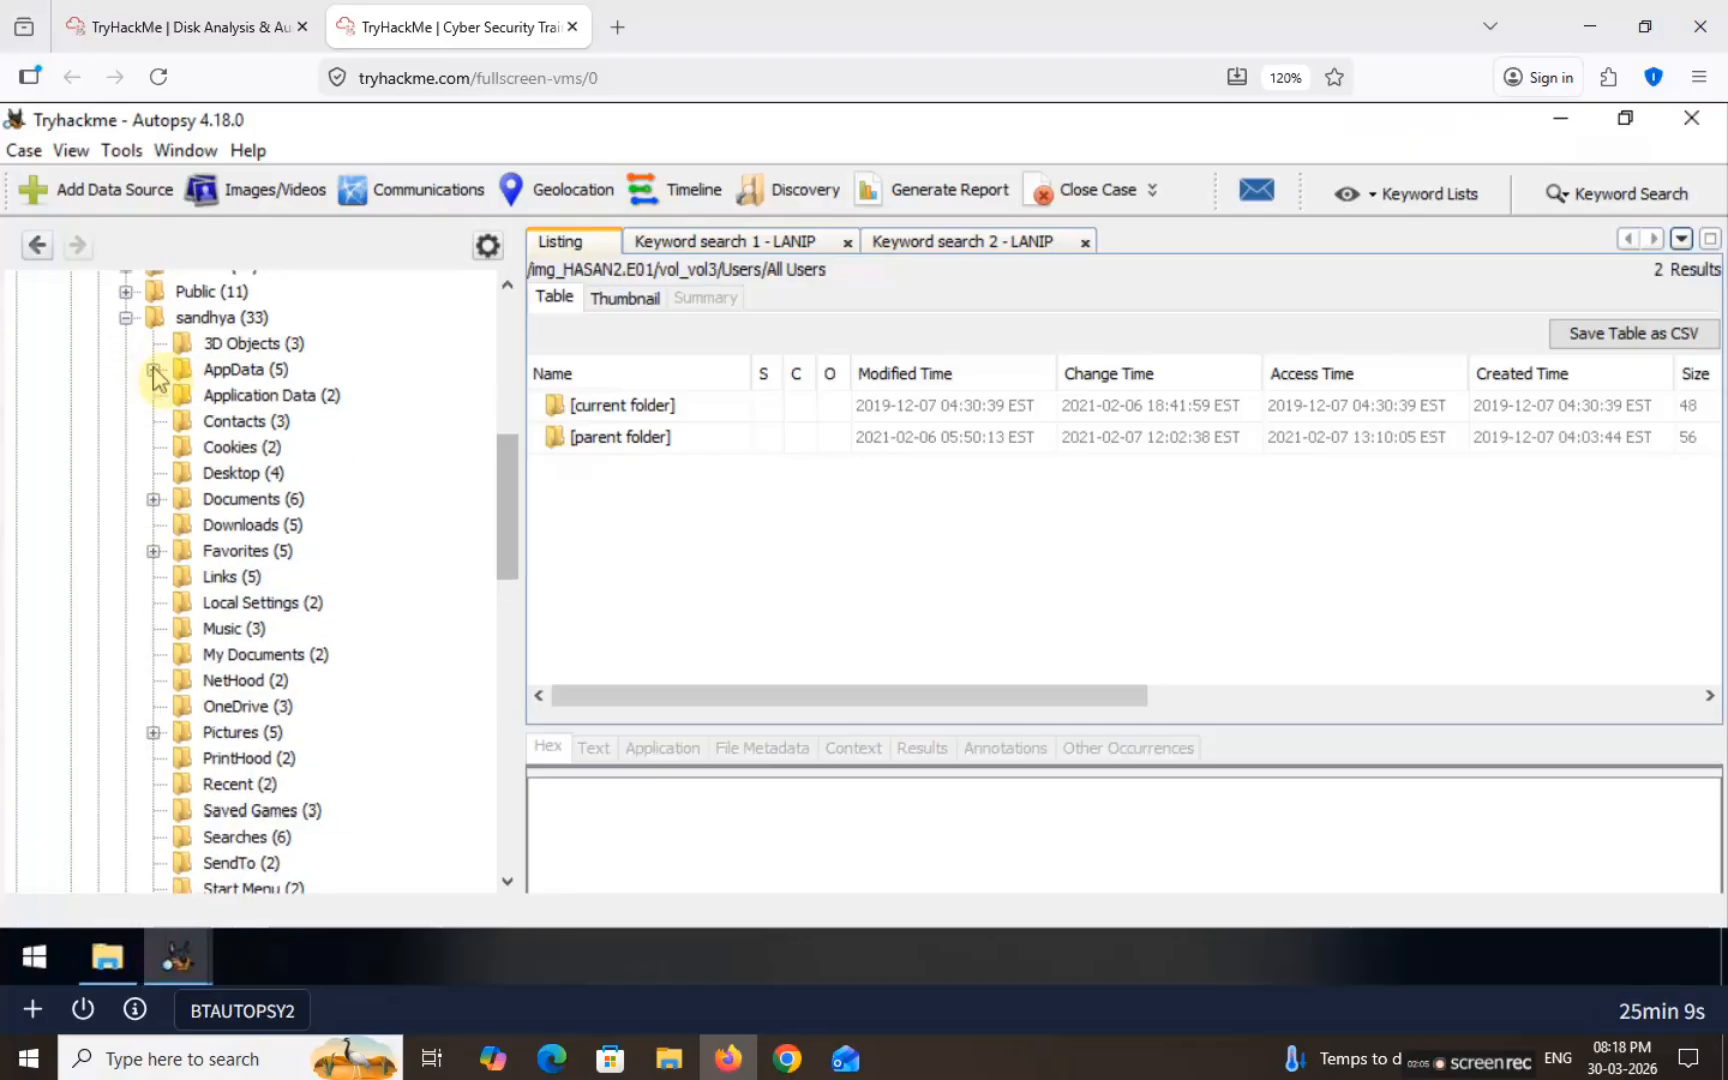
{"action": "left_click", "coordinate": [152, 369]}
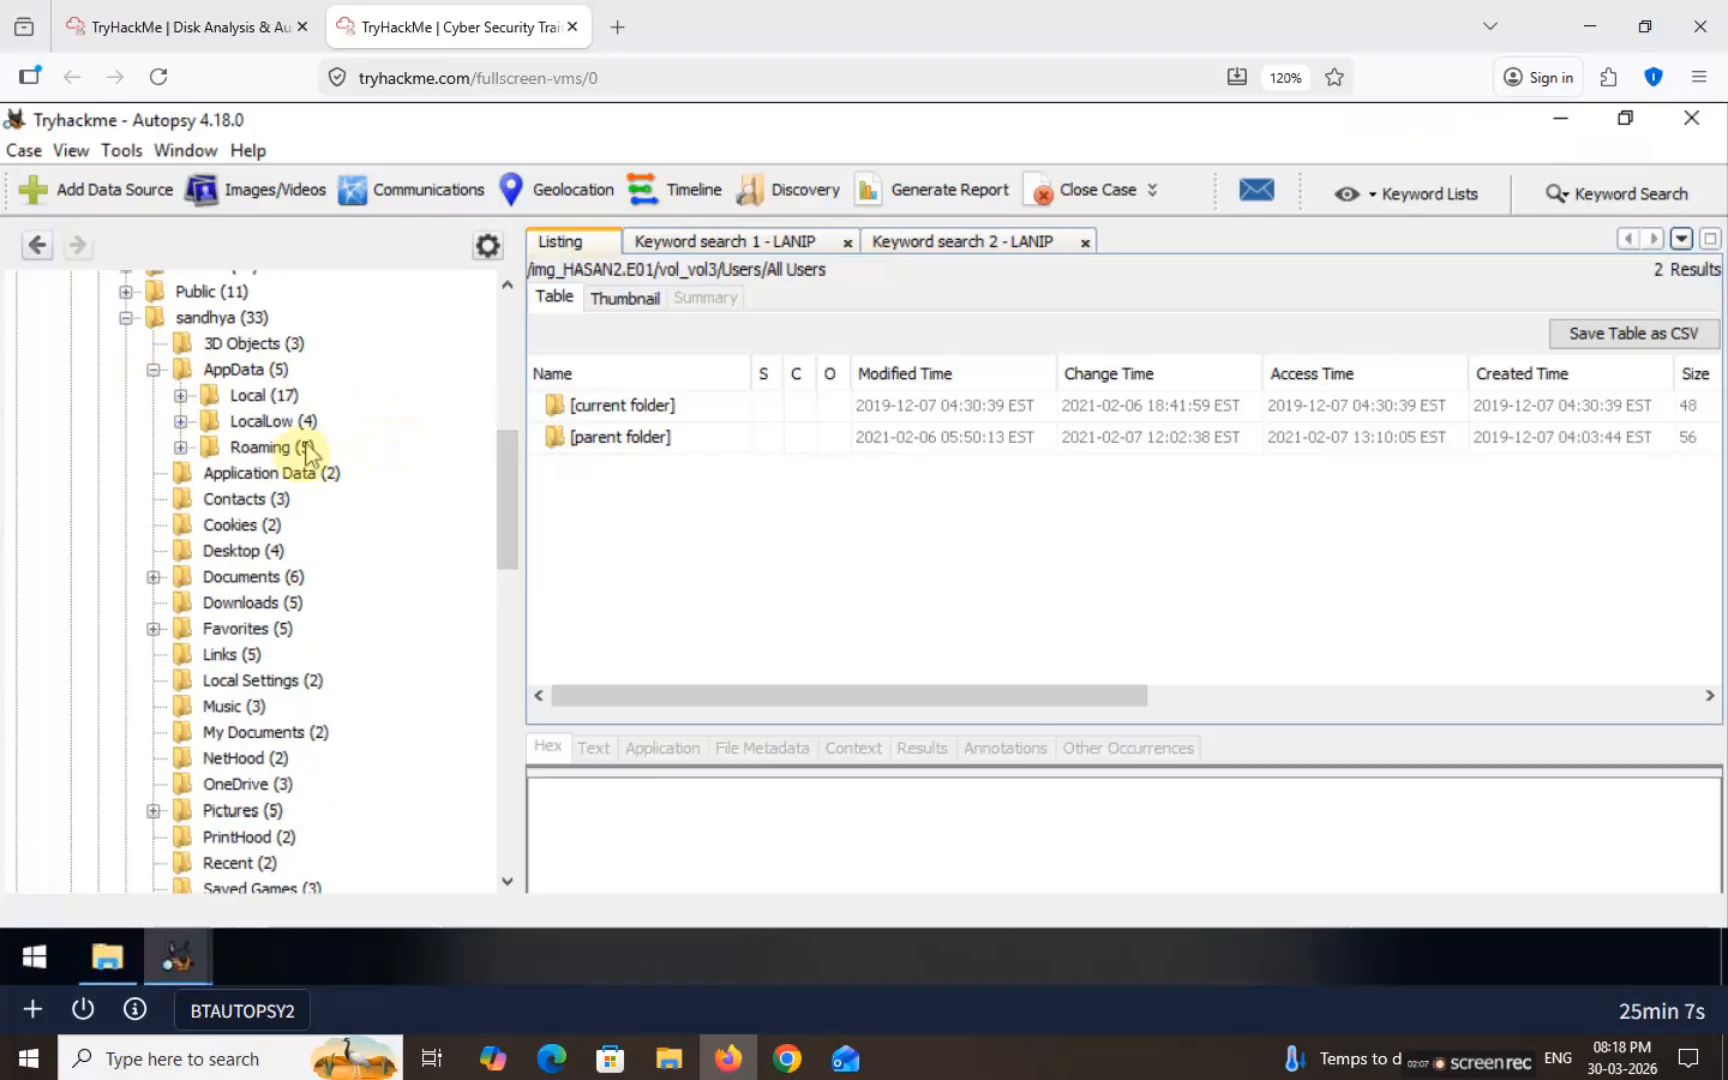
{"action": "left_click", "coordinate": [180, 447]}
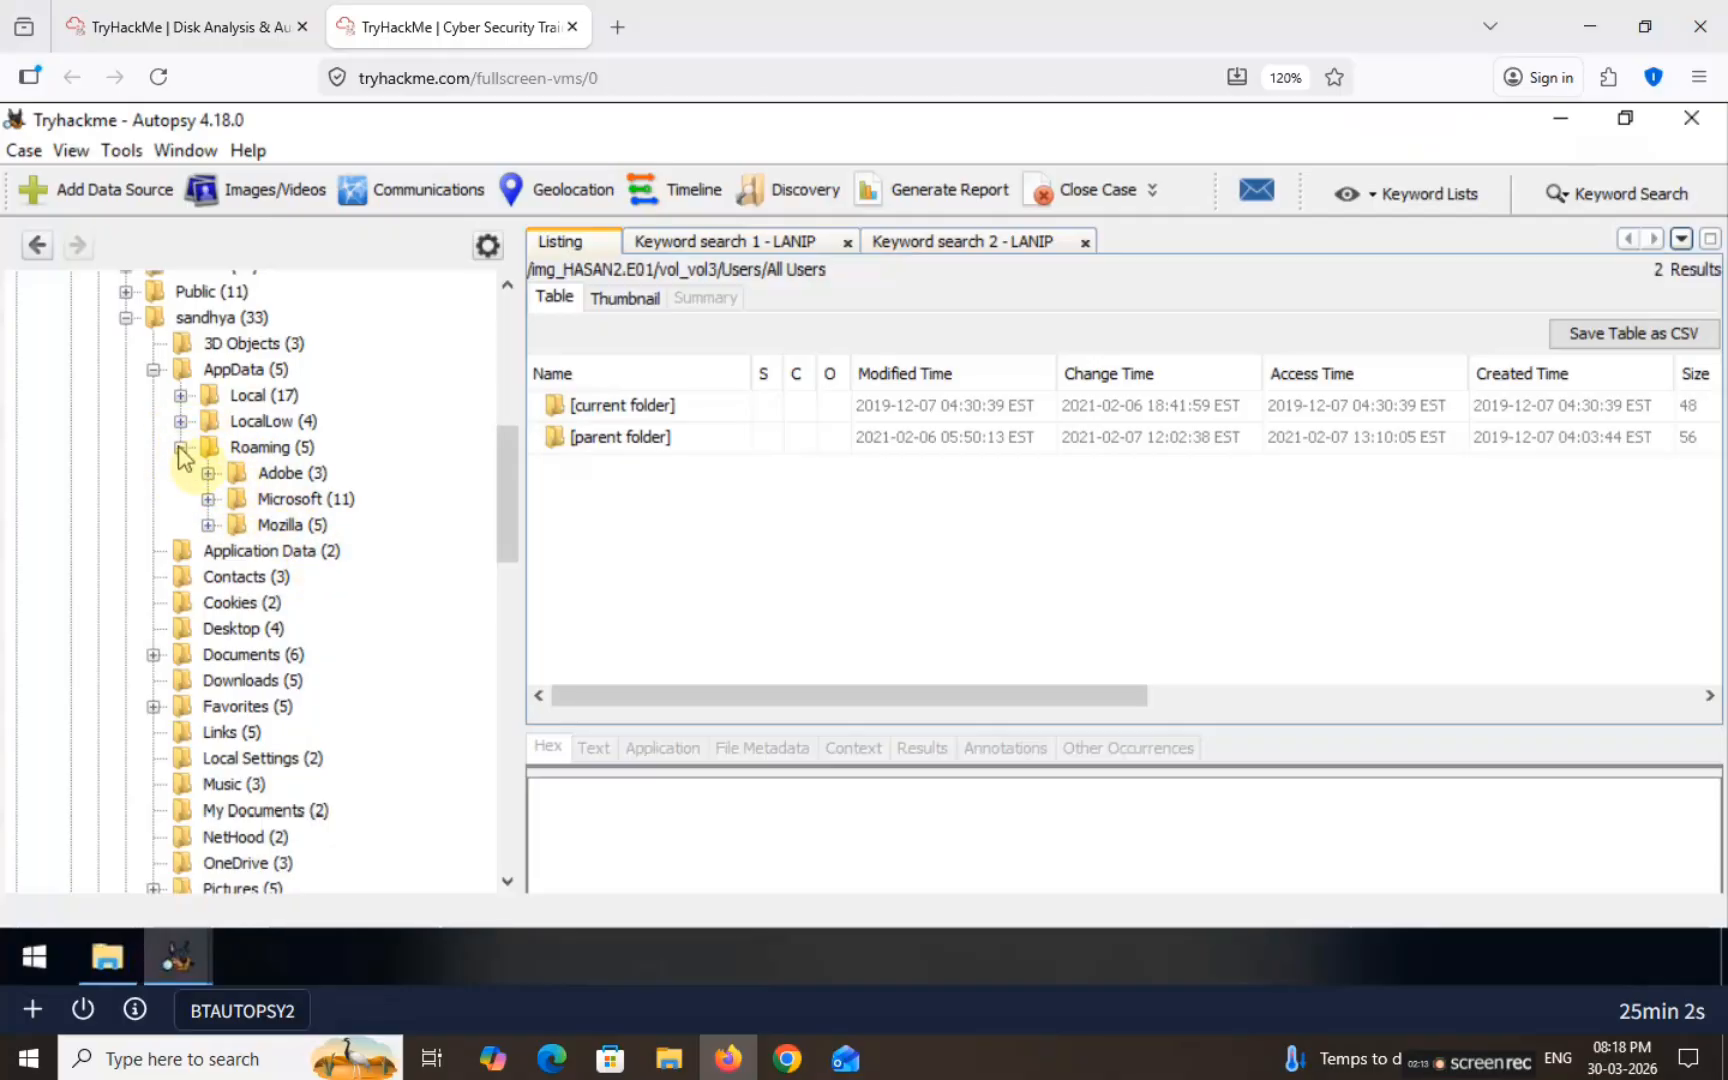
{"action": "left_click", "coordinate": [207, 499]}
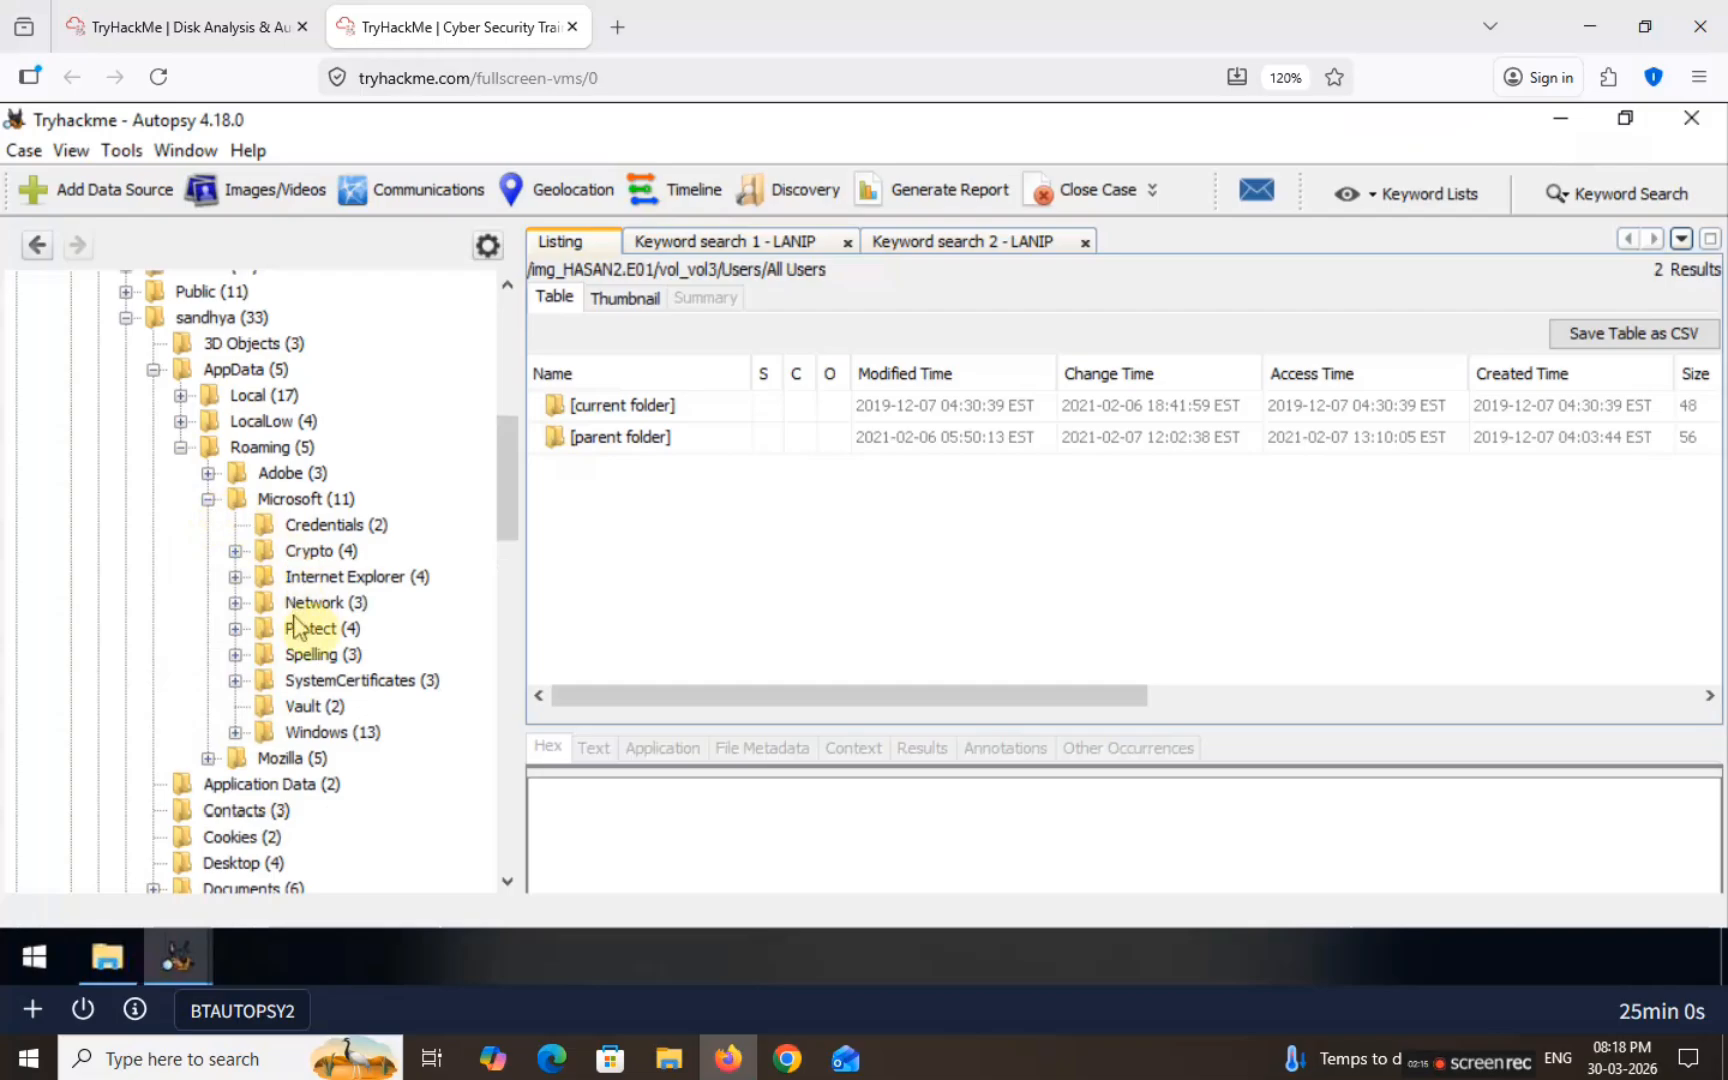
{"action": "left_click", "coordinate": [235, 732]}
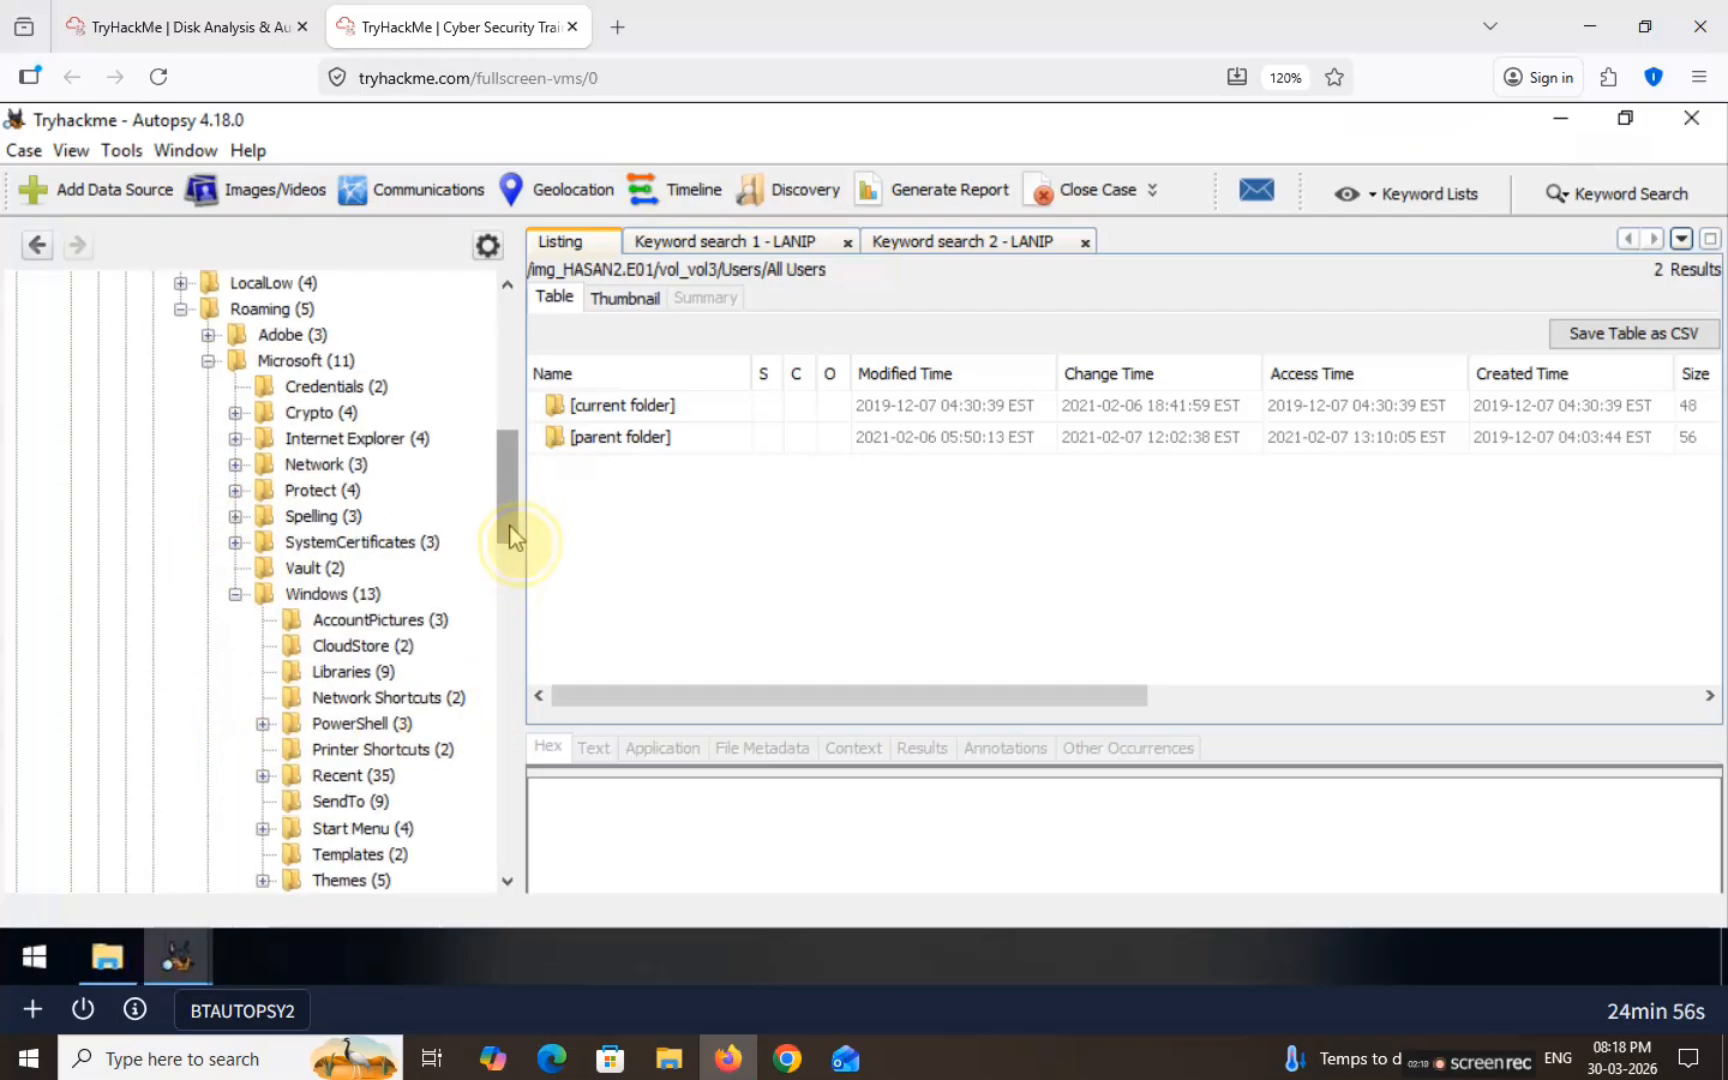
{"action": "scroll", "coordinate": [510, 530], "scroll_direction": "down", "scroll_amount": 4}
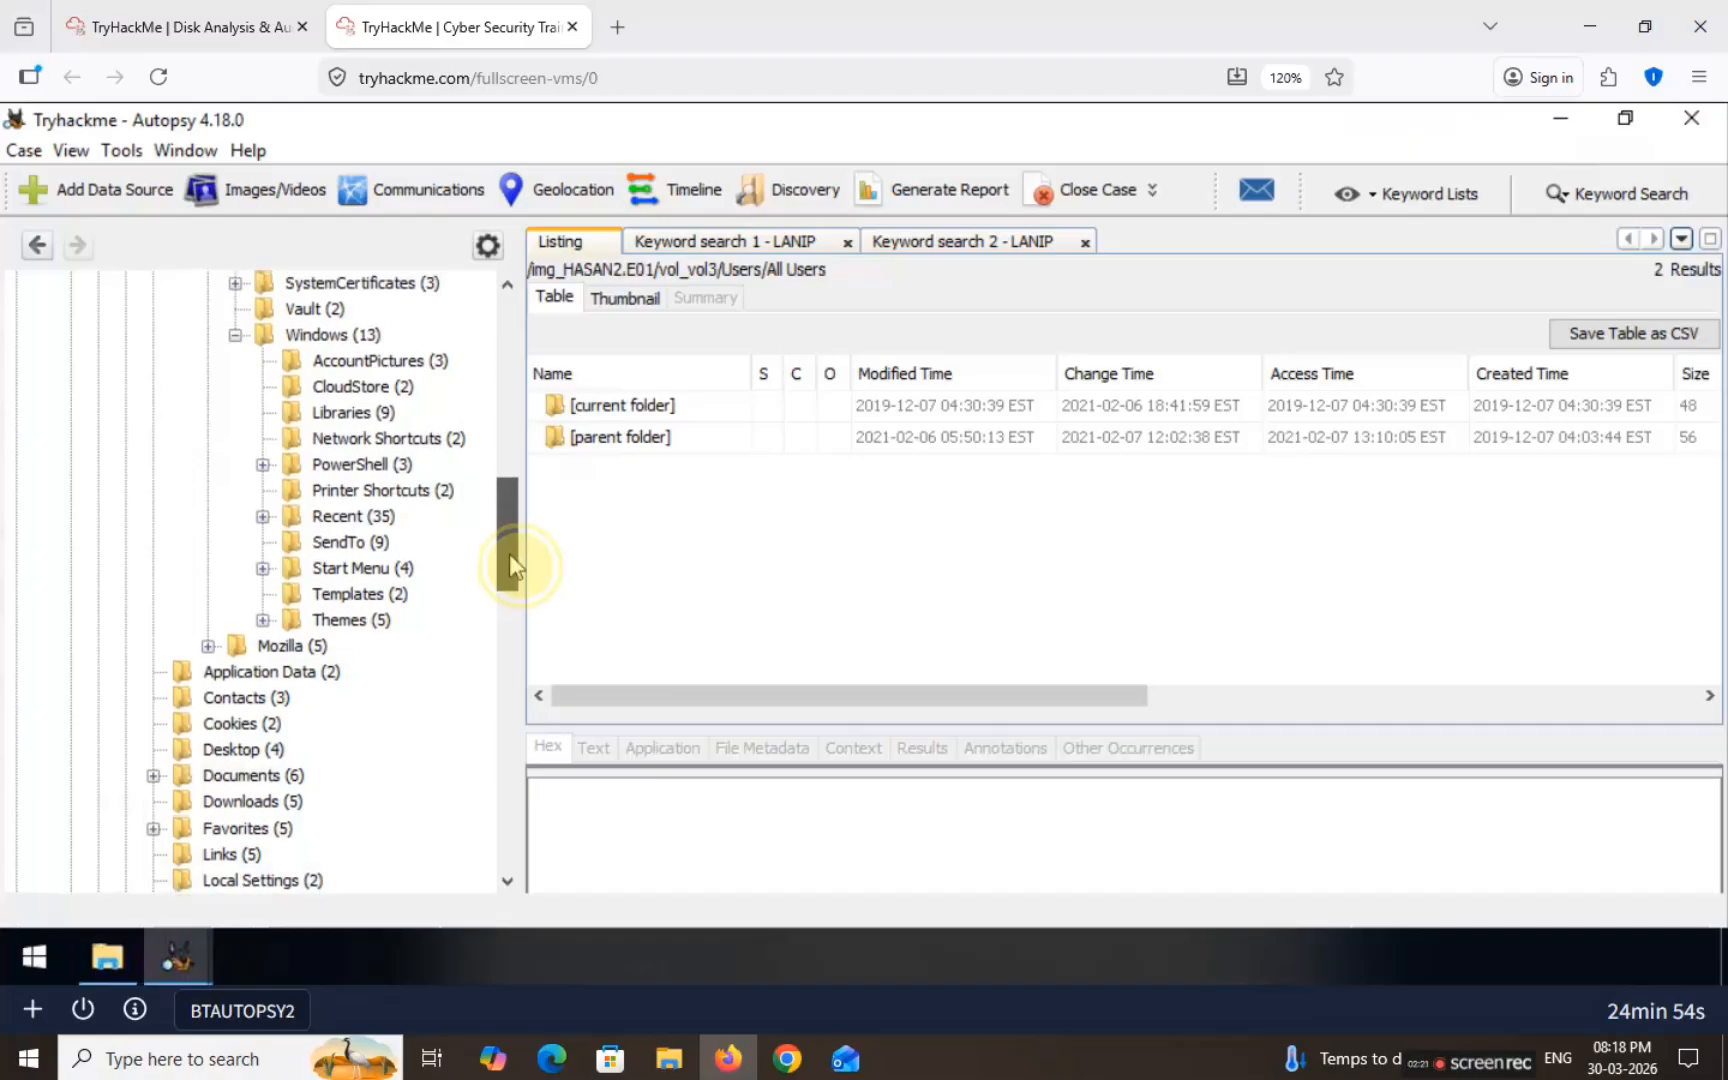
{"action": "left_click", "coordinate": [262, 464]}
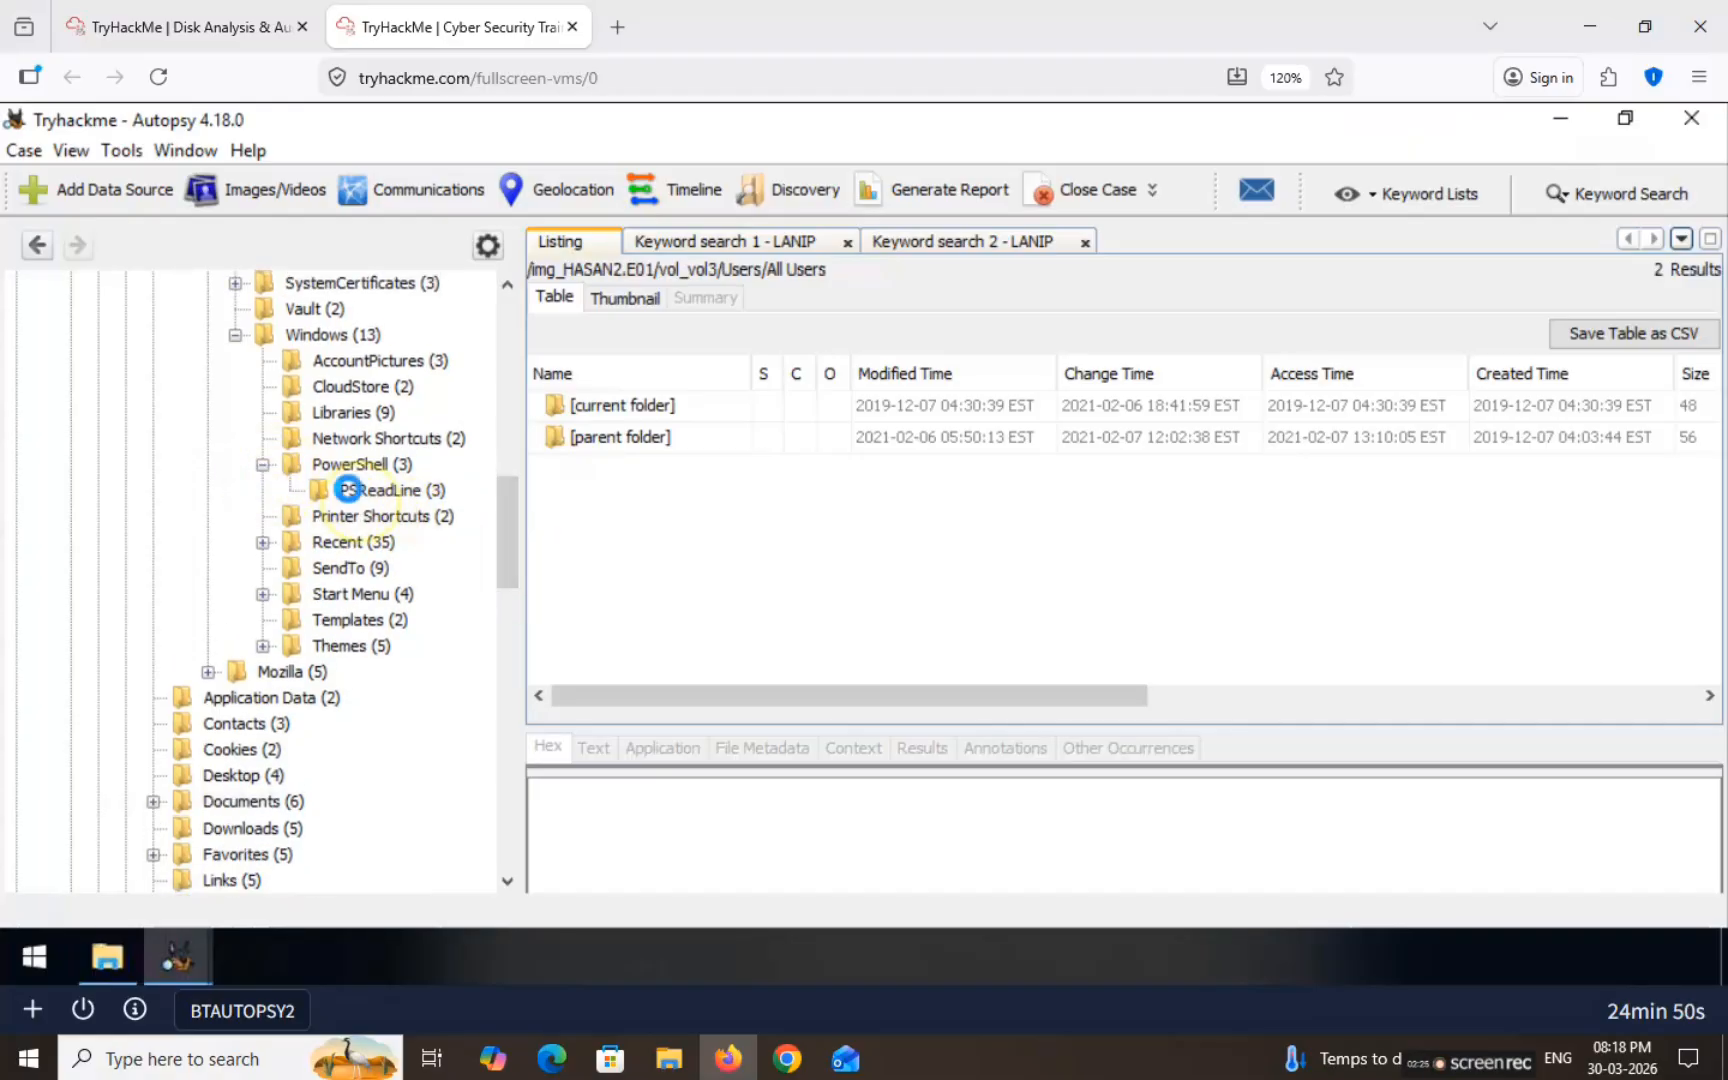
{"action": "left_click", "coordinate": [347, 489]}
Step: Open ConsoleHost_history.txt in an enlarged text view, showing only cd .\Desktop\ and dir
{"action": "left_click", "coordinate": [647, 467]}
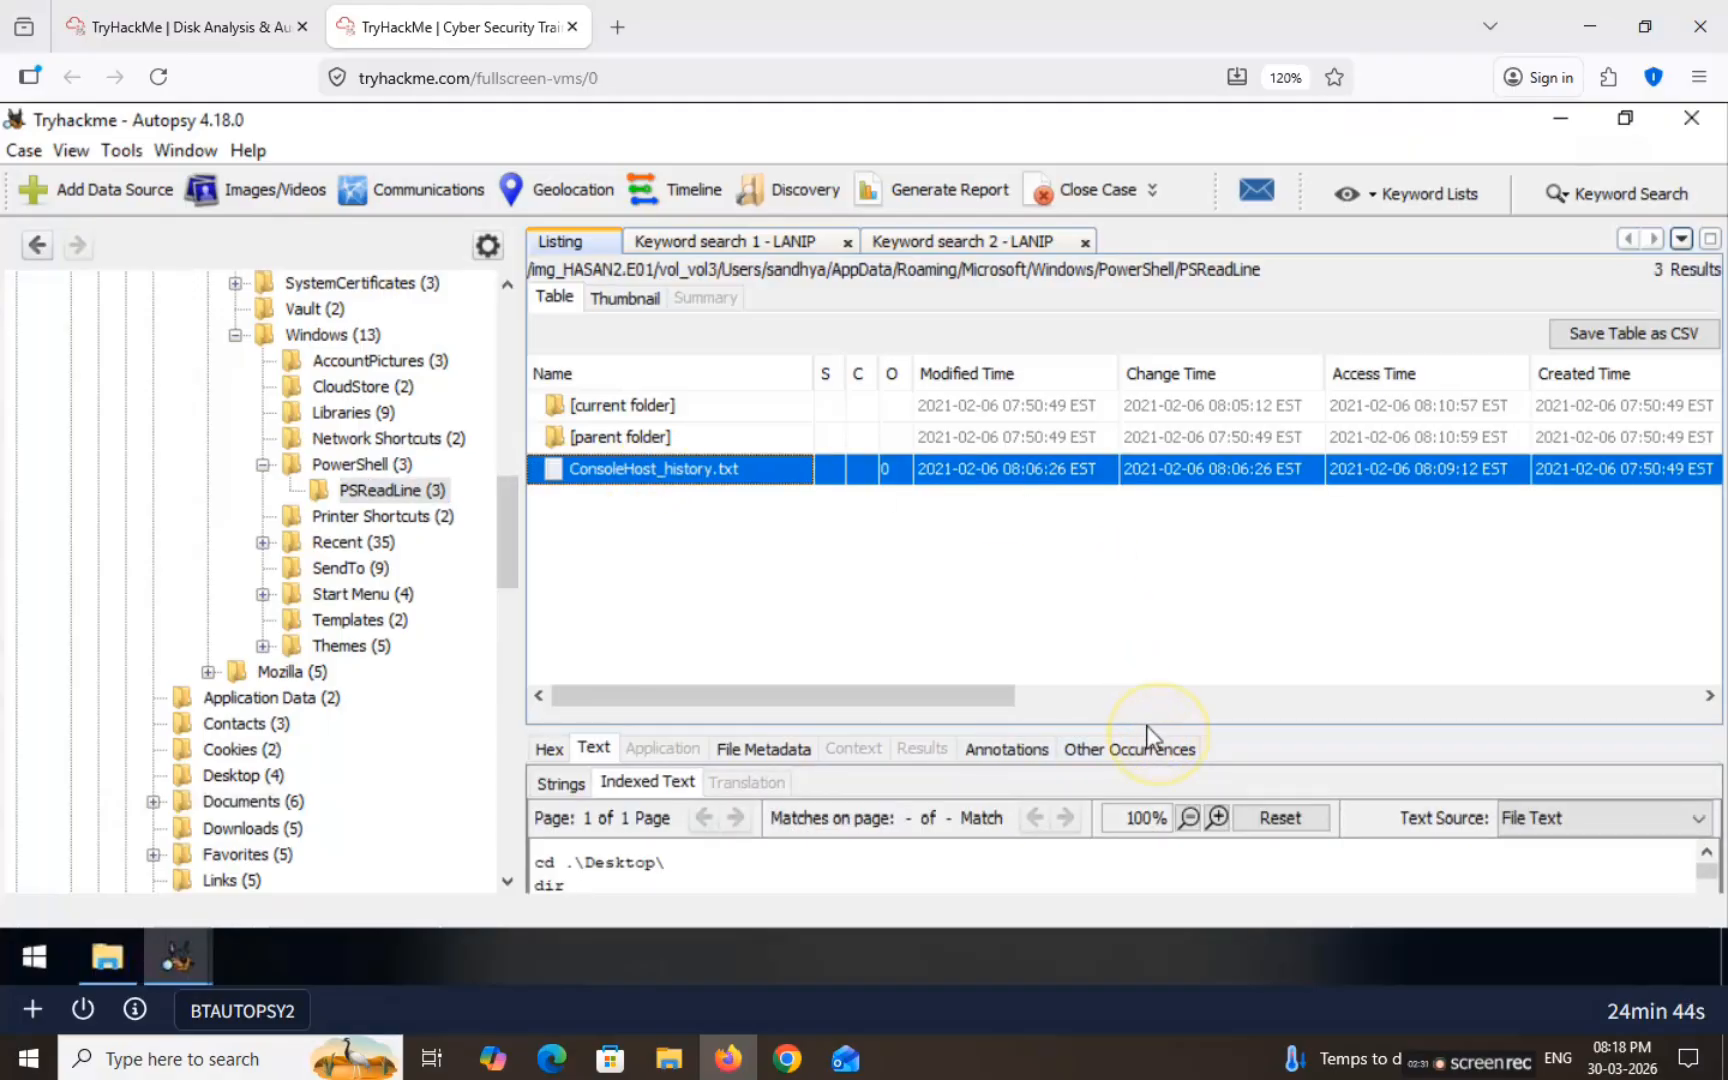
{"action": "left_click_drag", "start_coordinate": [1146, 725], "coordinate": [1215, 490]}
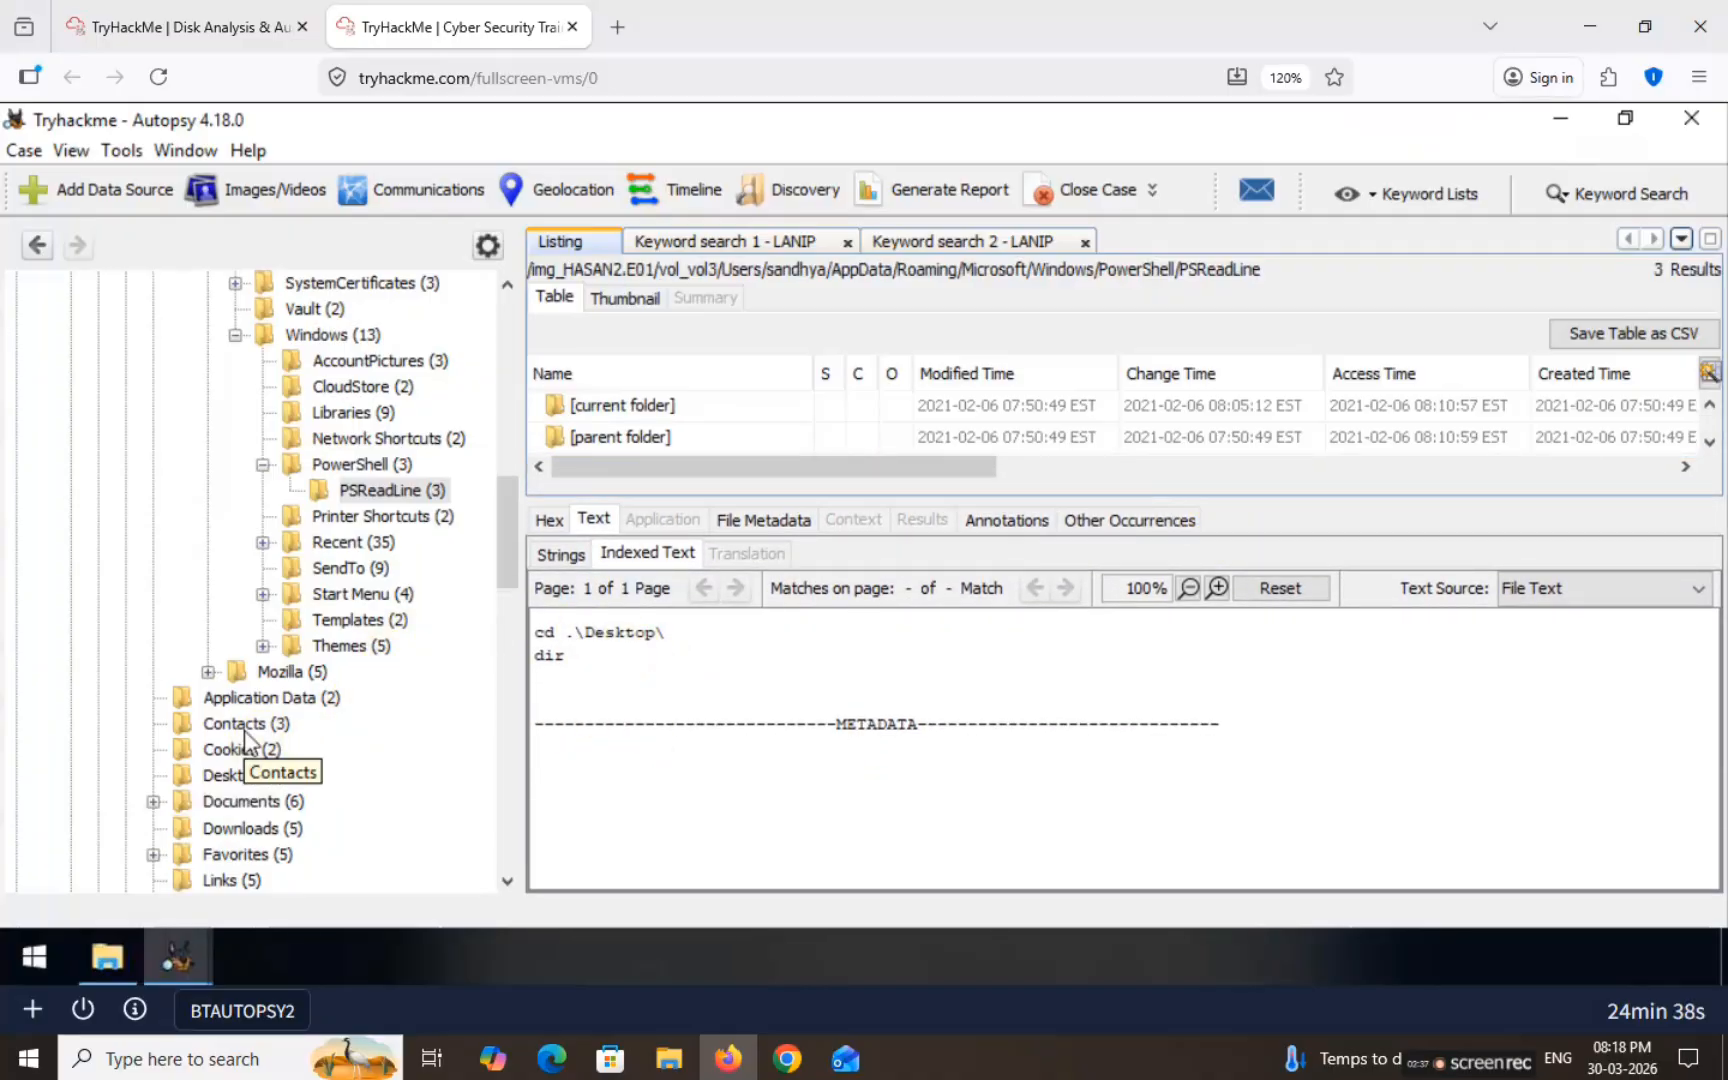
{"action": "scroll", "coordinate": [508, 554], "scroll_direction": "down", "scroll_amount": 1}
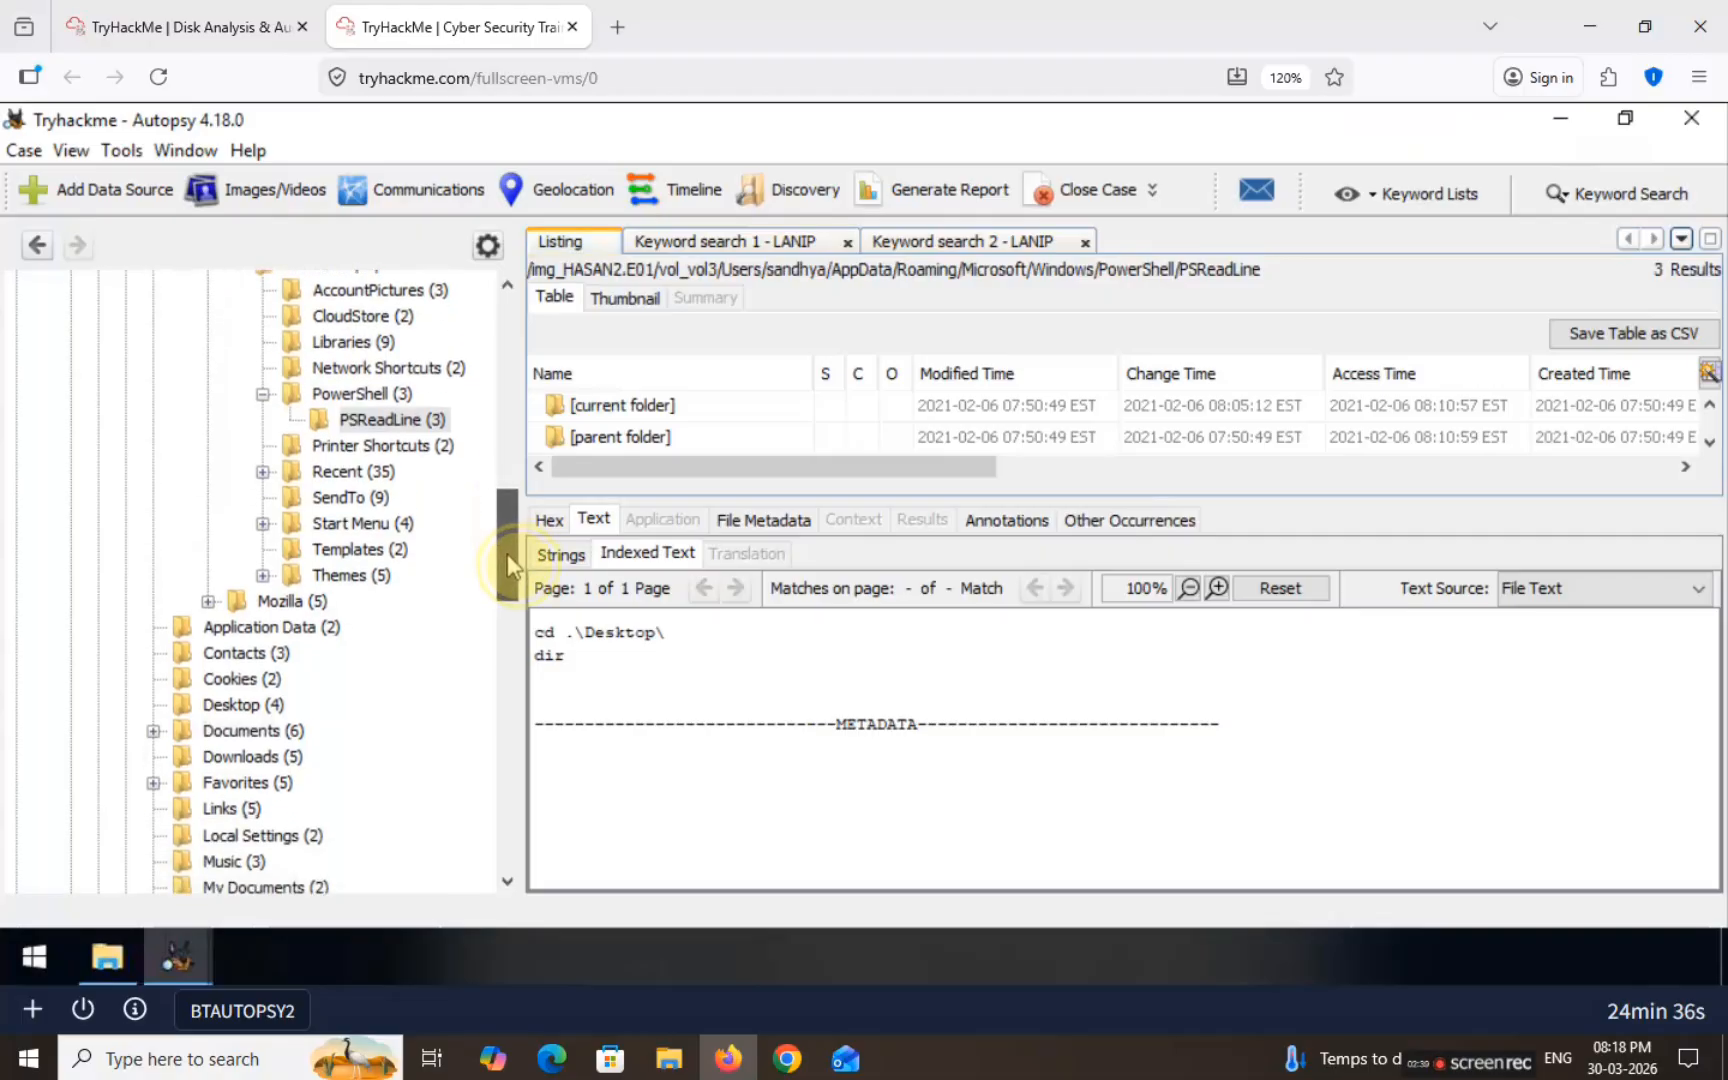
{"action": "scroll", "coordinate": [508, 554], "scroll_direction": "down", "scroll_amount": 1}
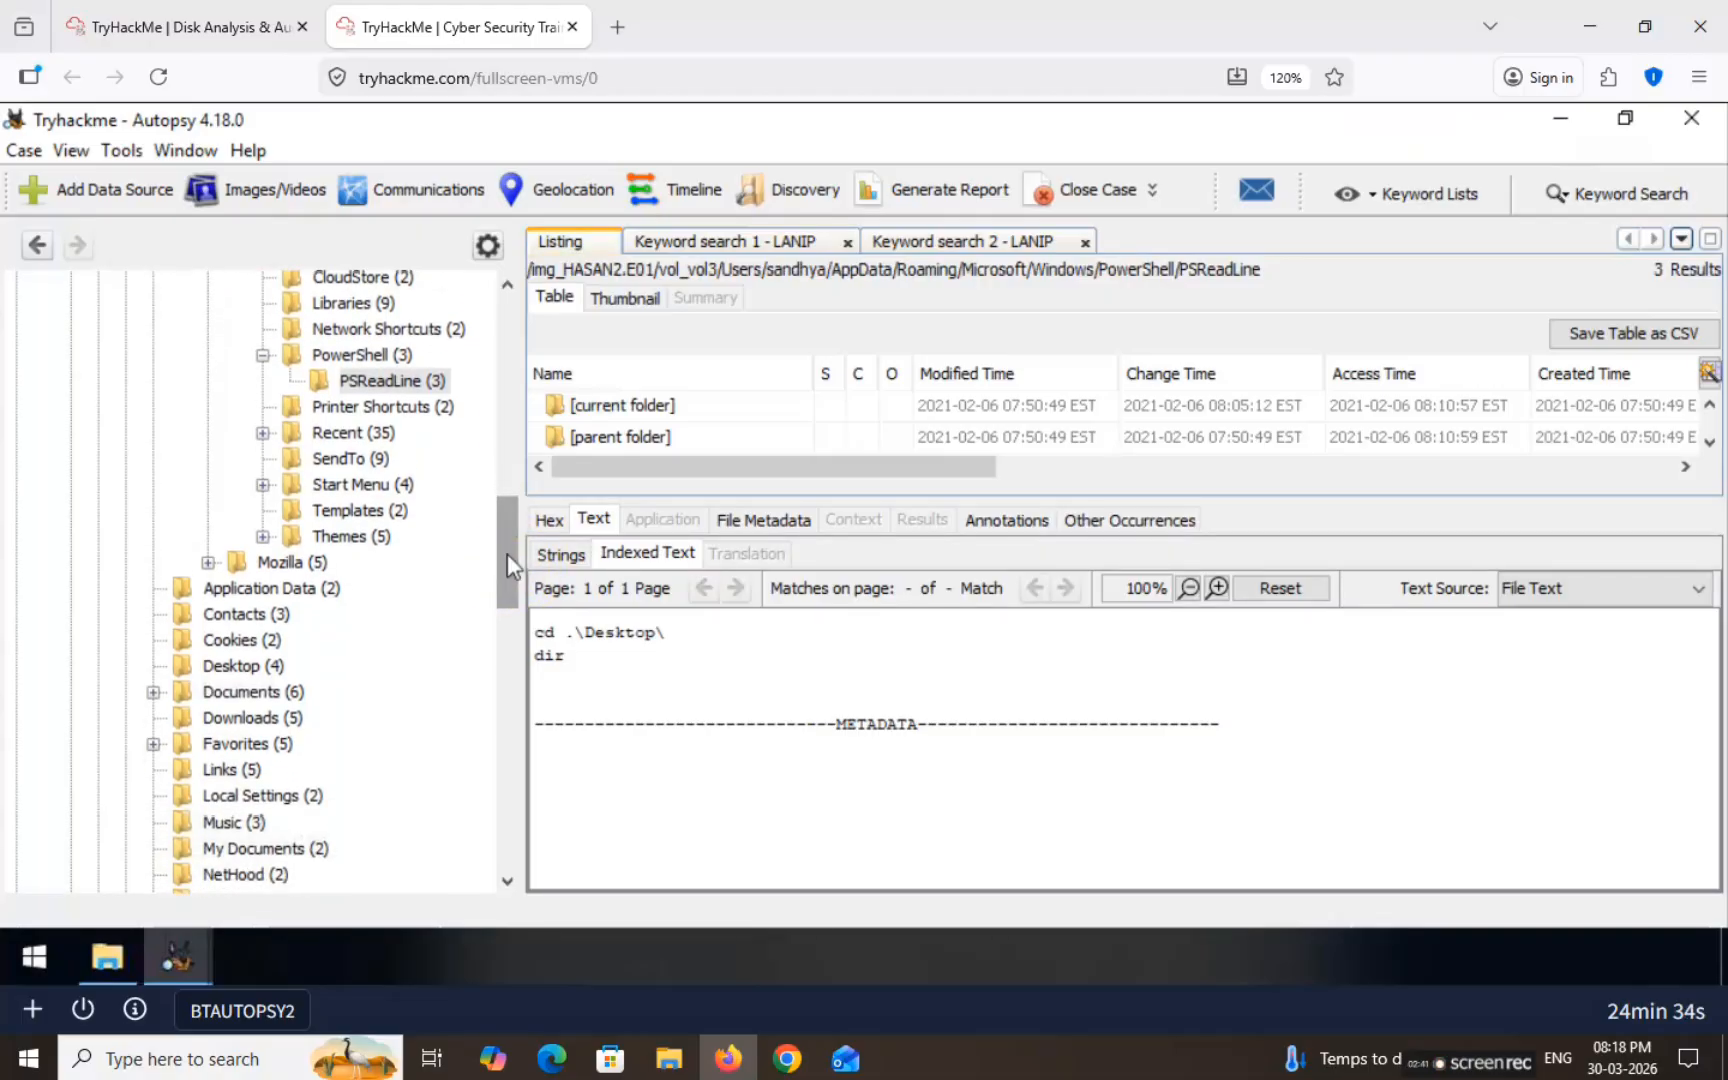
{"action": "left_click_drag", "start_coordinate": [508, 554], "coordinate": [521, 461]}
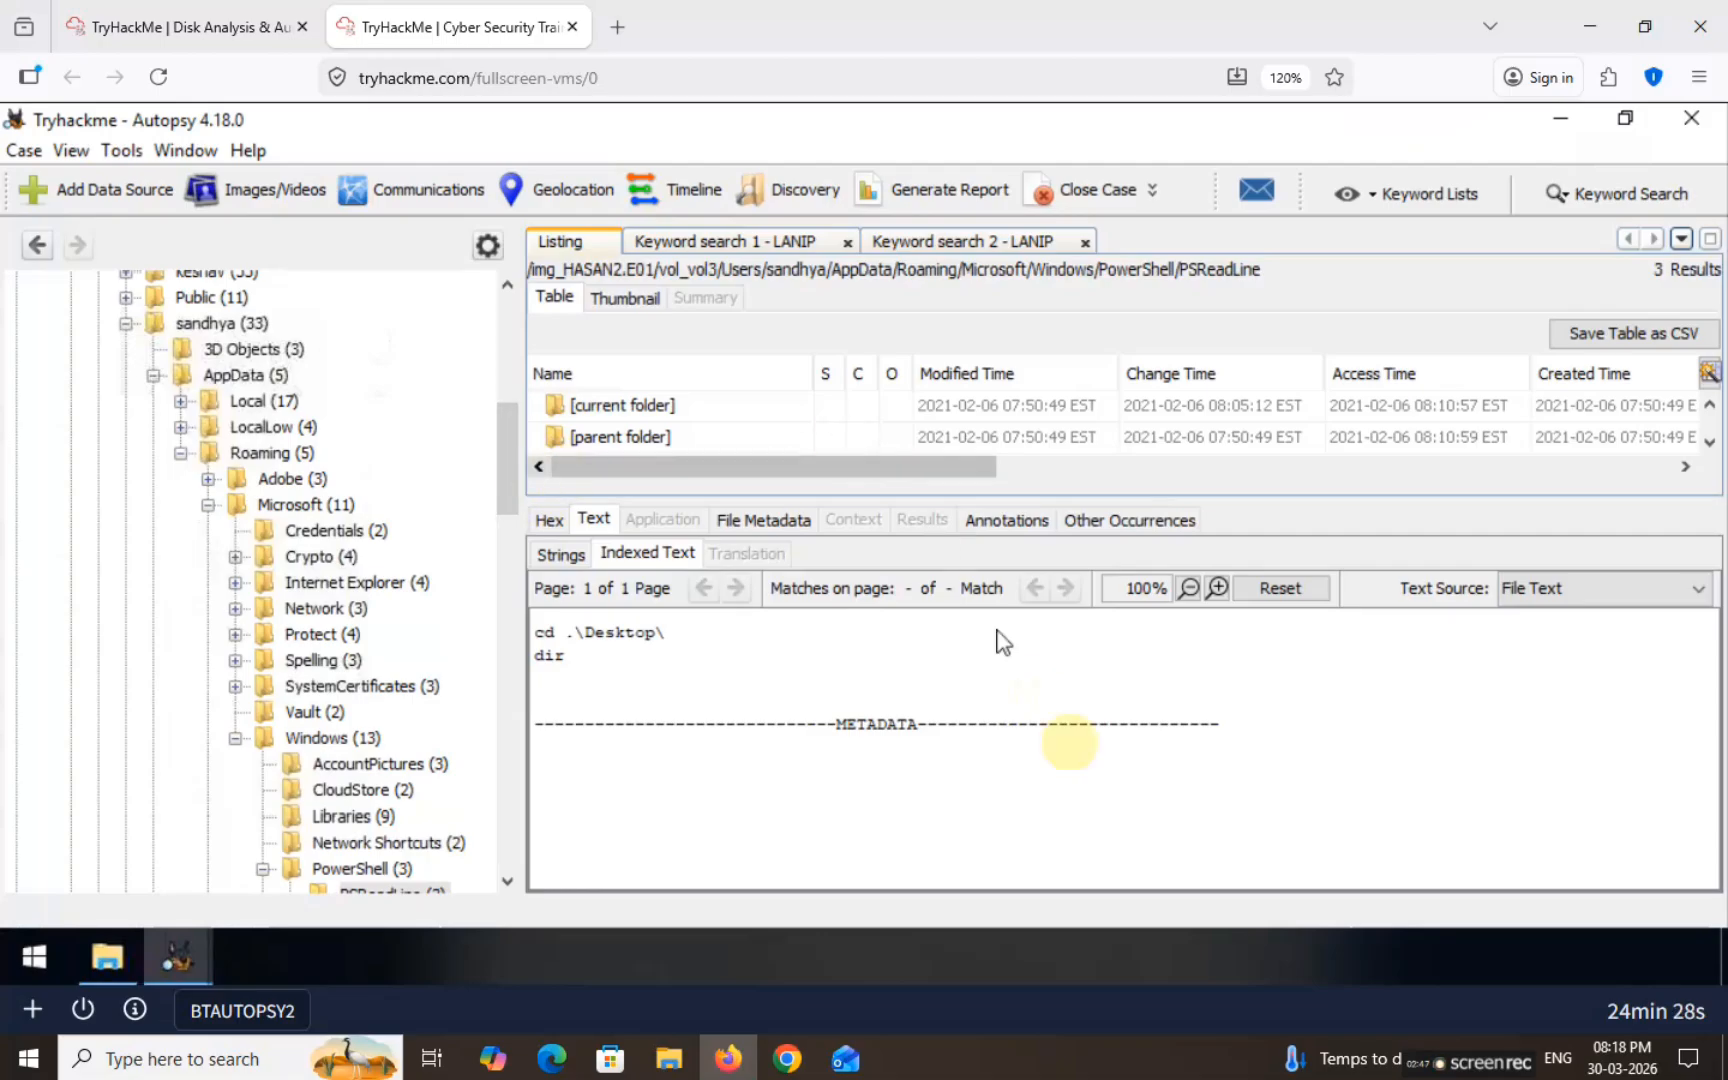
{"action": "left_click_drag", "start_coordinate": [1211, 764], "coordinate": [683, 645]}
{"action": "left_click", "coordinate": [768, 673]}
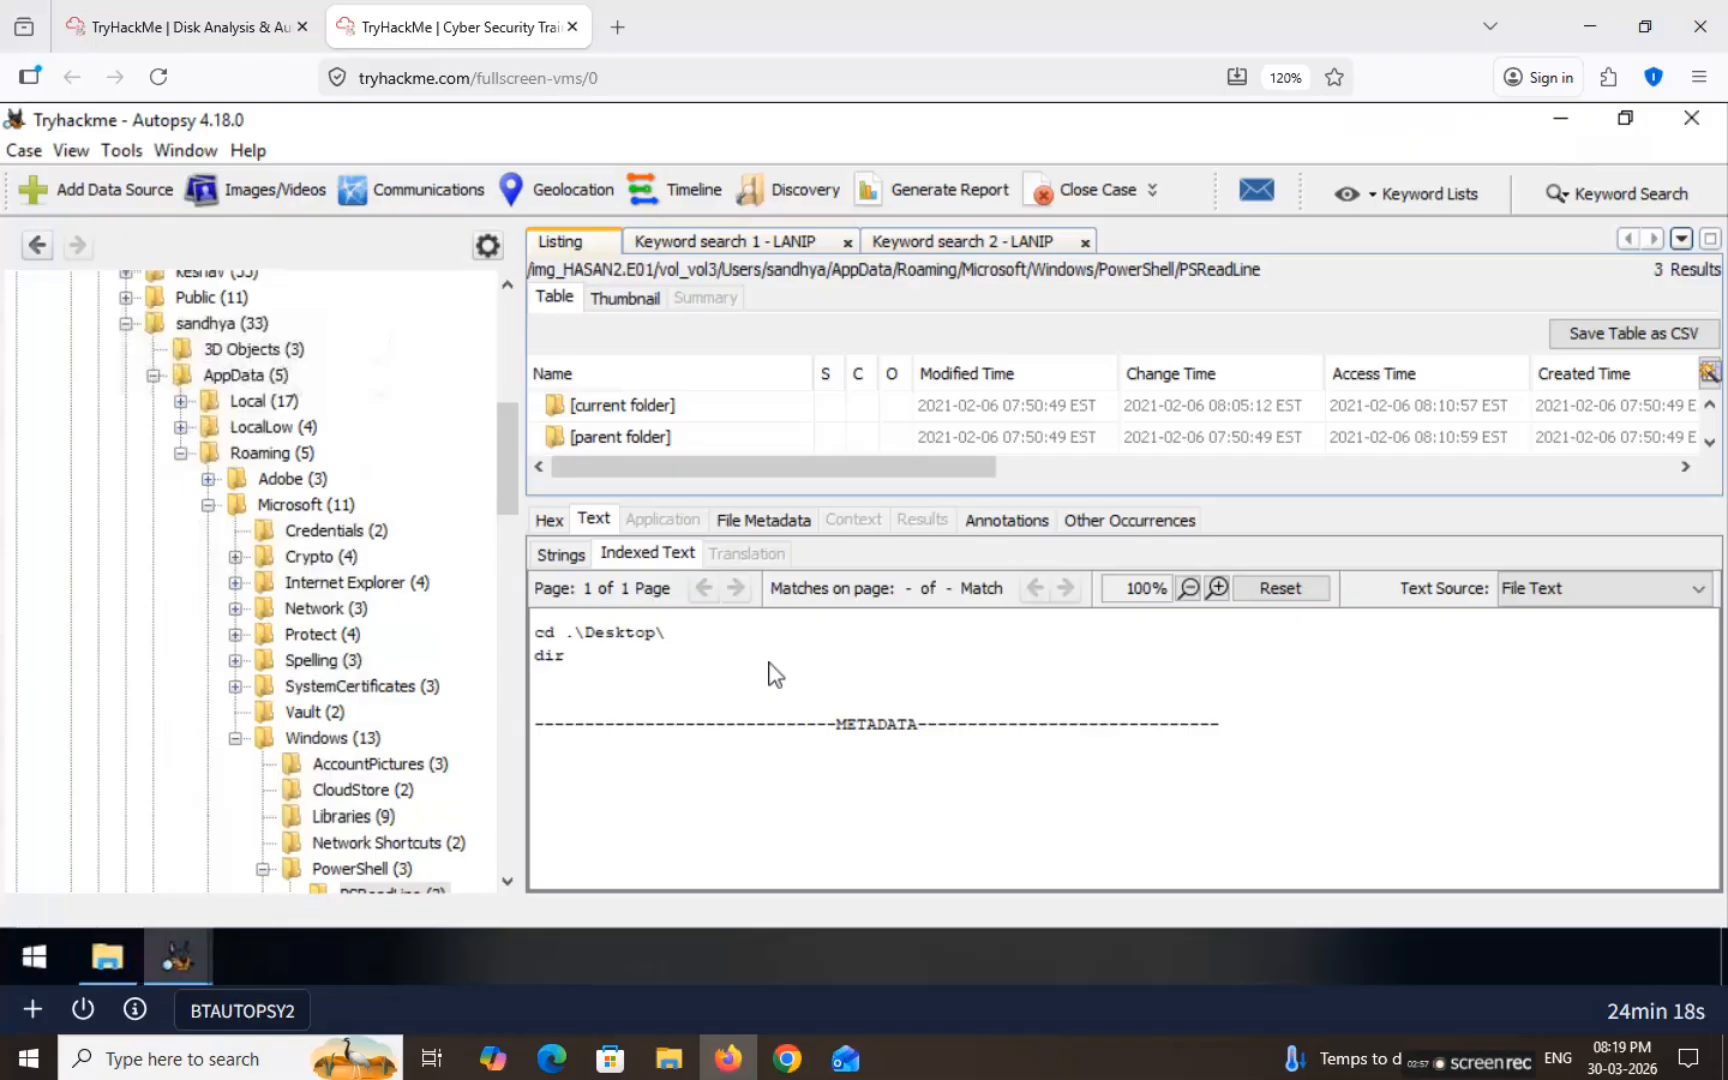
{"action": "left_click_drag", "start_coordinate": [504, 448], "coordinate": [521, 666]}
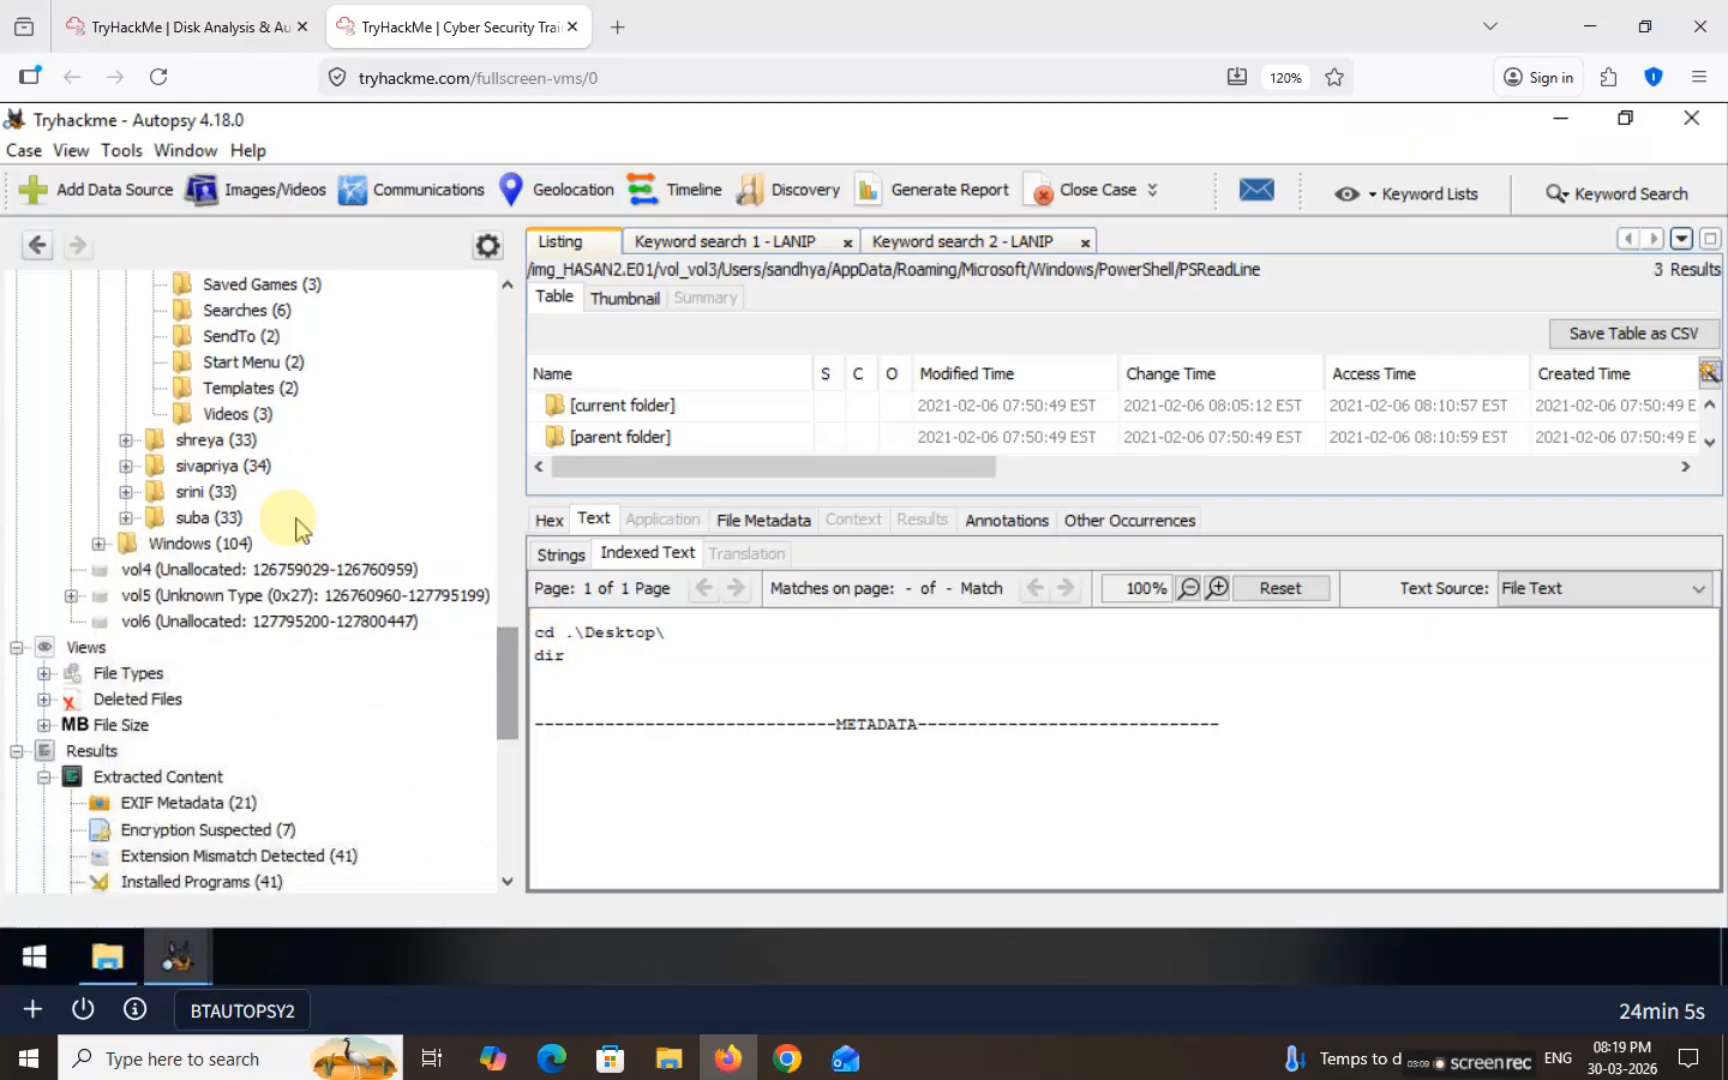
Step: Open the second user's PSReadLine ConsoleHost_history.txt, listing New-Item lala.txt and Add-Content commands
{"action": "left_click", "coordinate": [124, 440]}
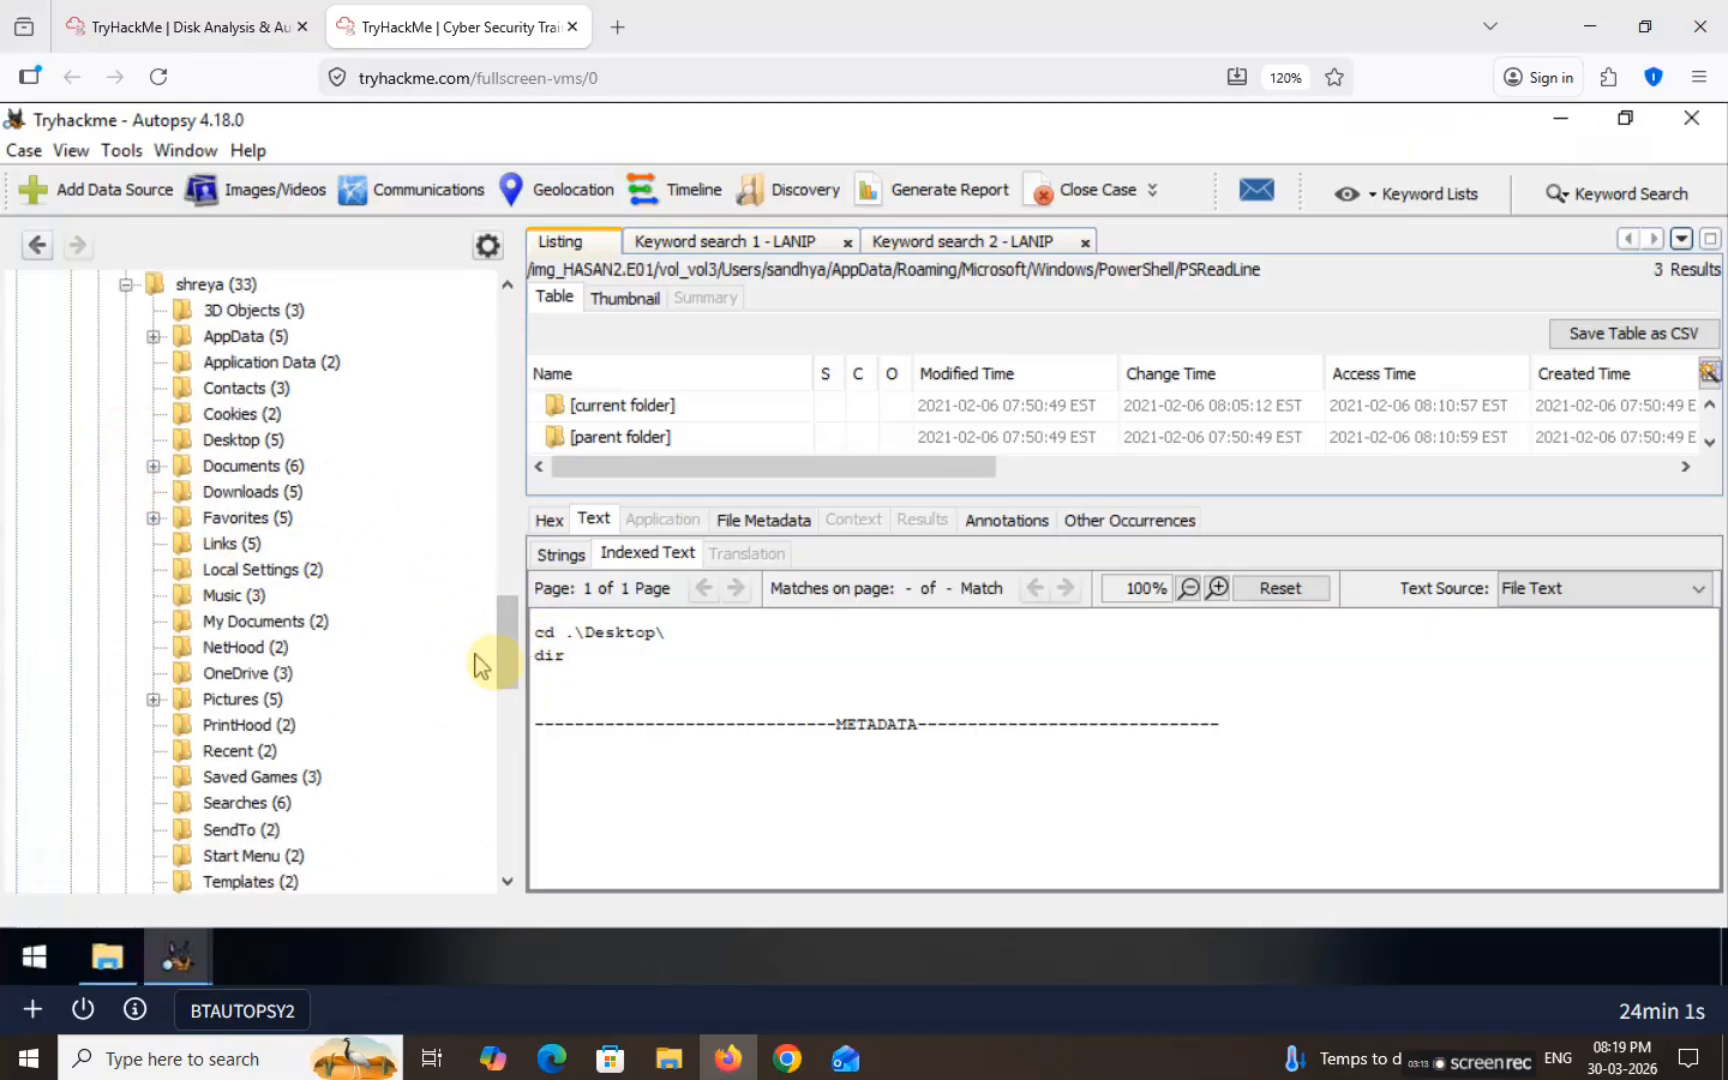
{"action": "left_click", "coordinate": [152, 340]}
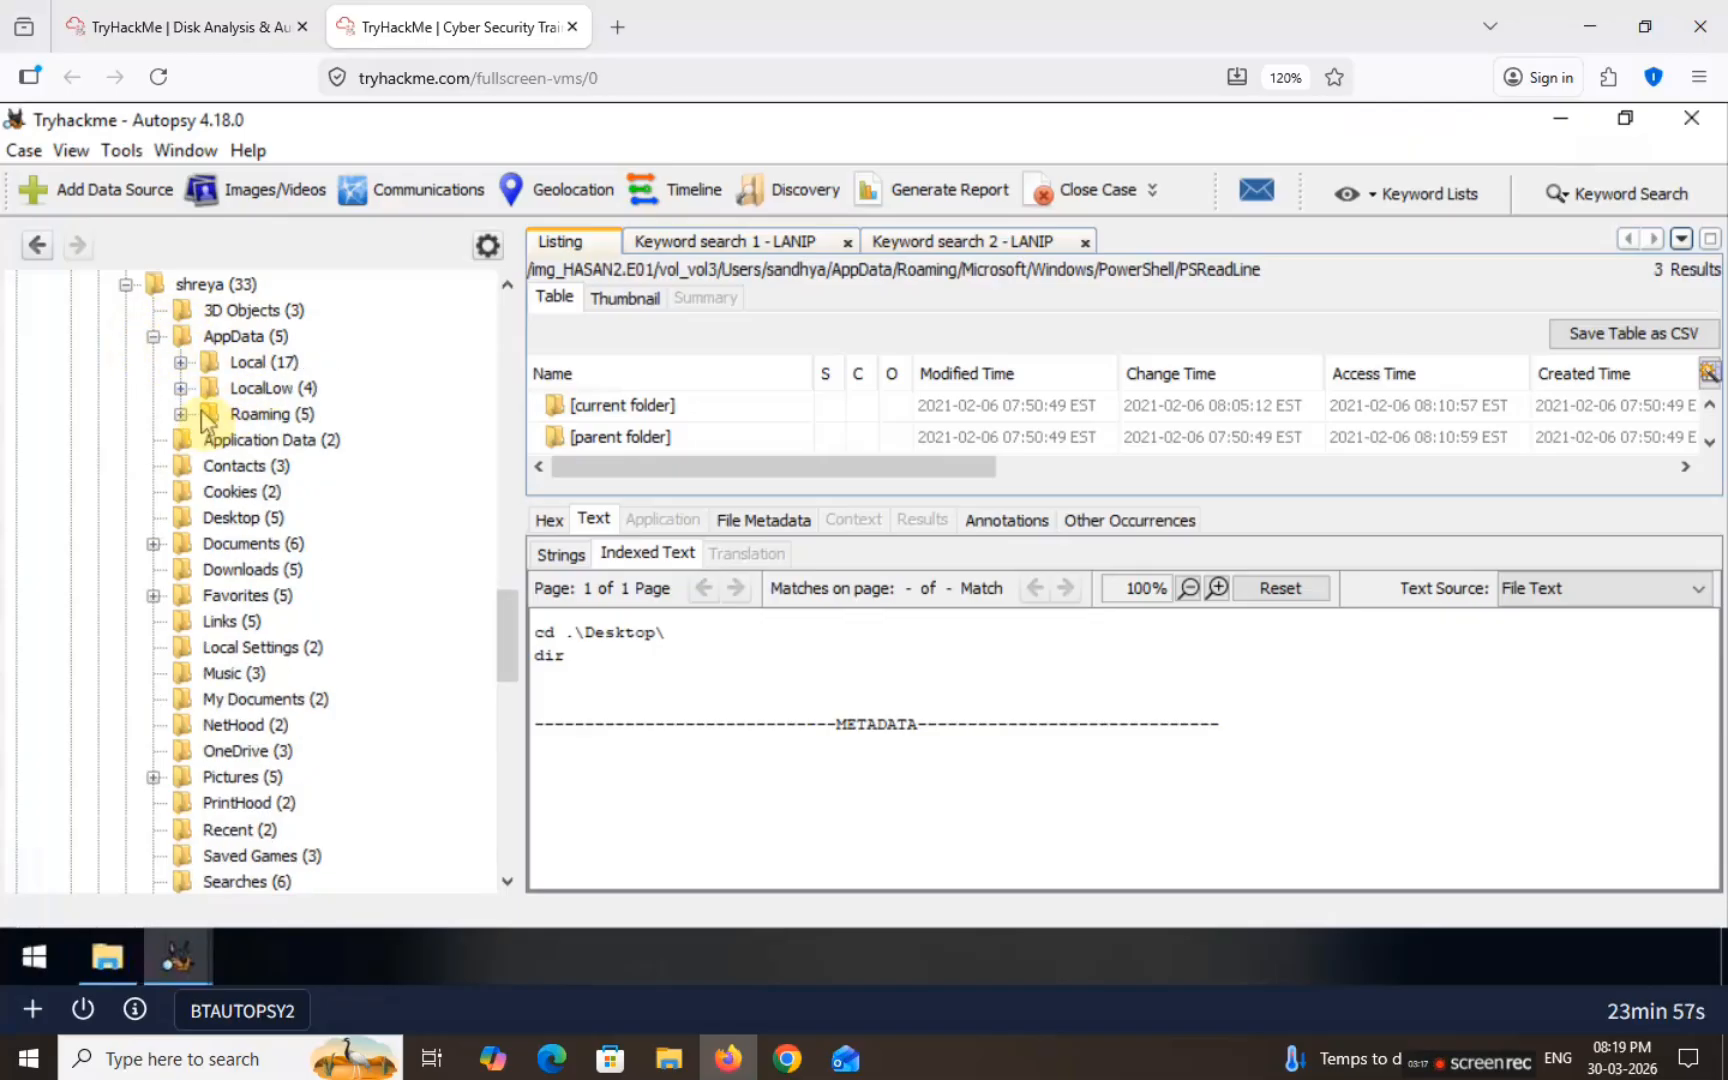
{"action": "left_click", "coordinate": [180, 414]}
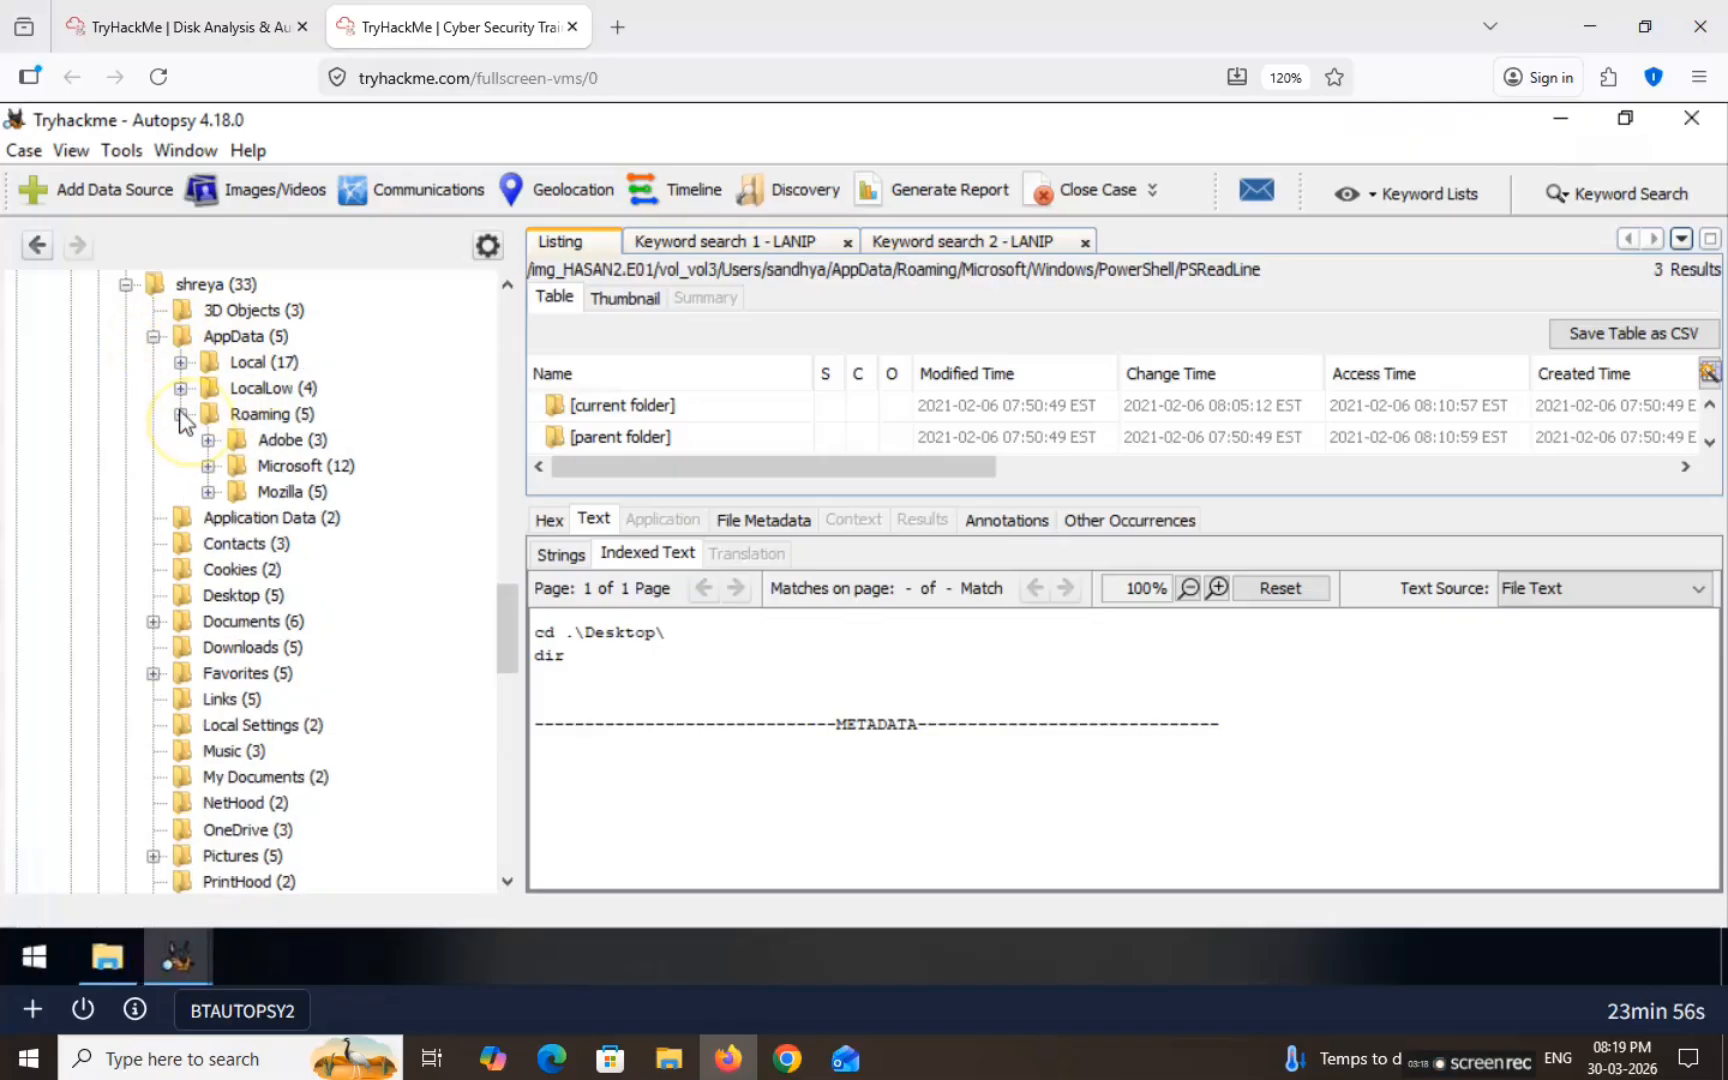
{"action": "left_click", "coordinate": [207, 468]}
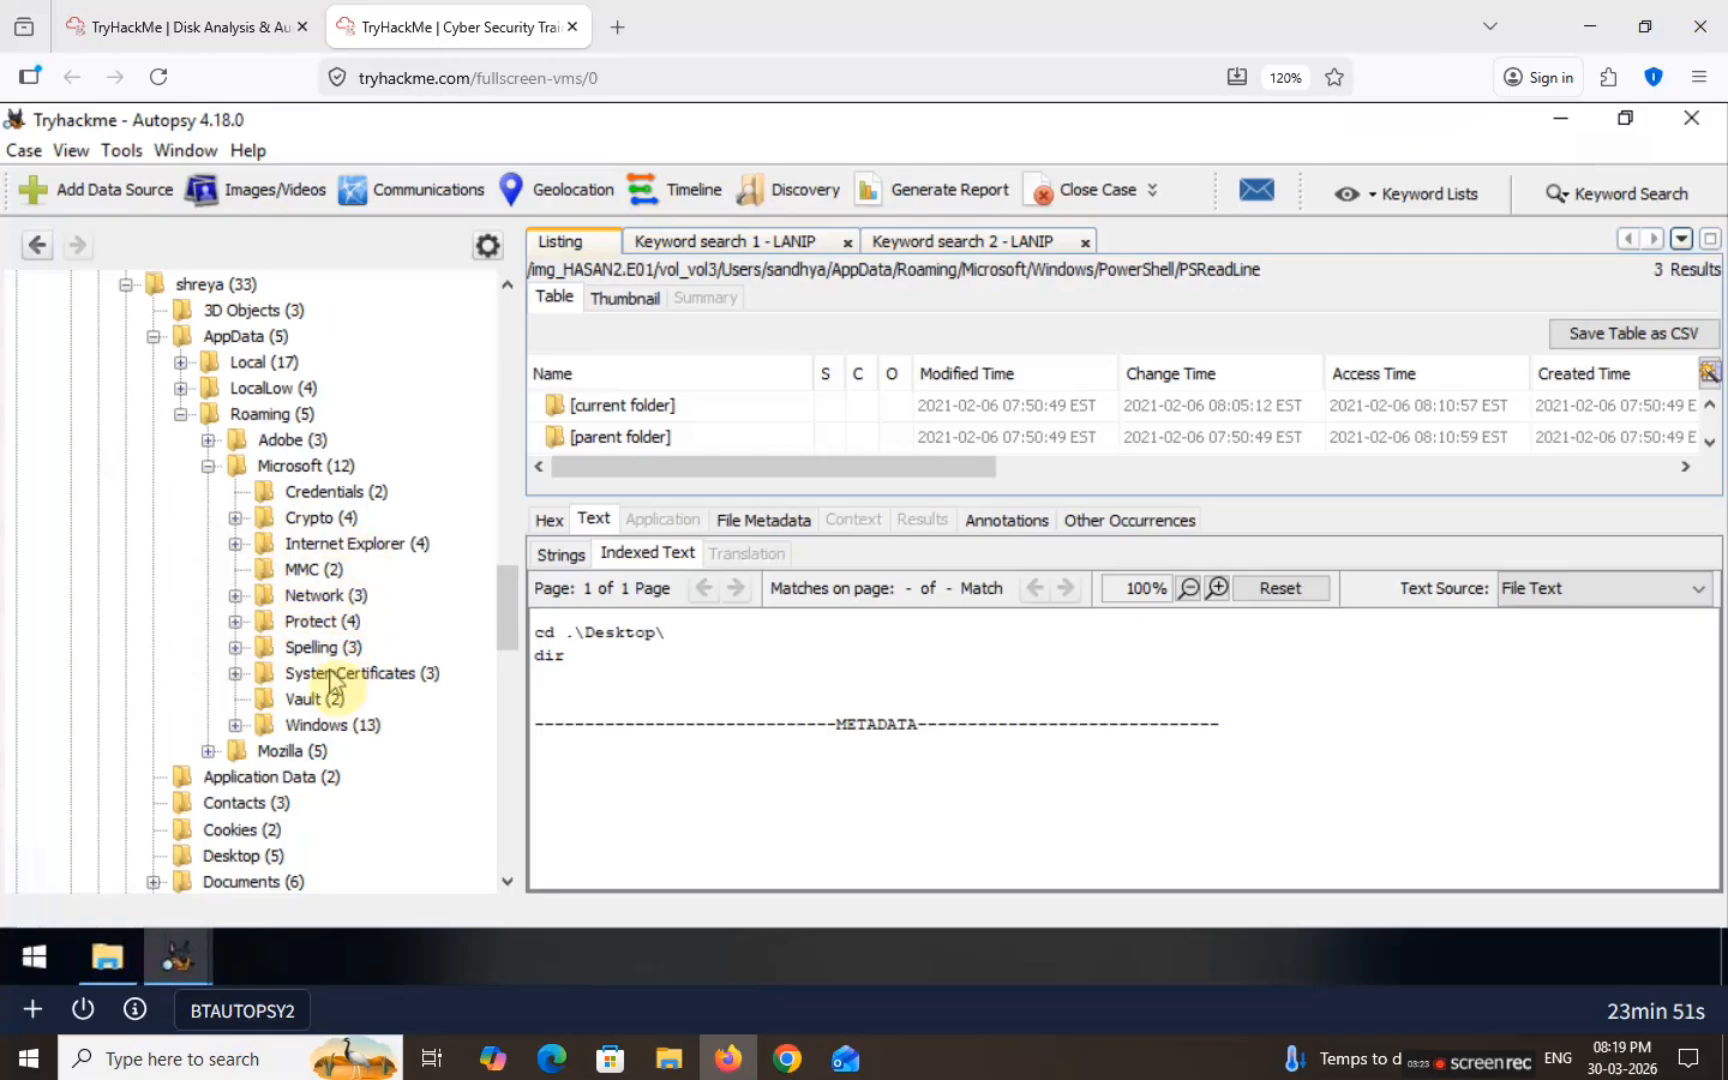
{"action": "left_click", "coordinate": [236, 726]}
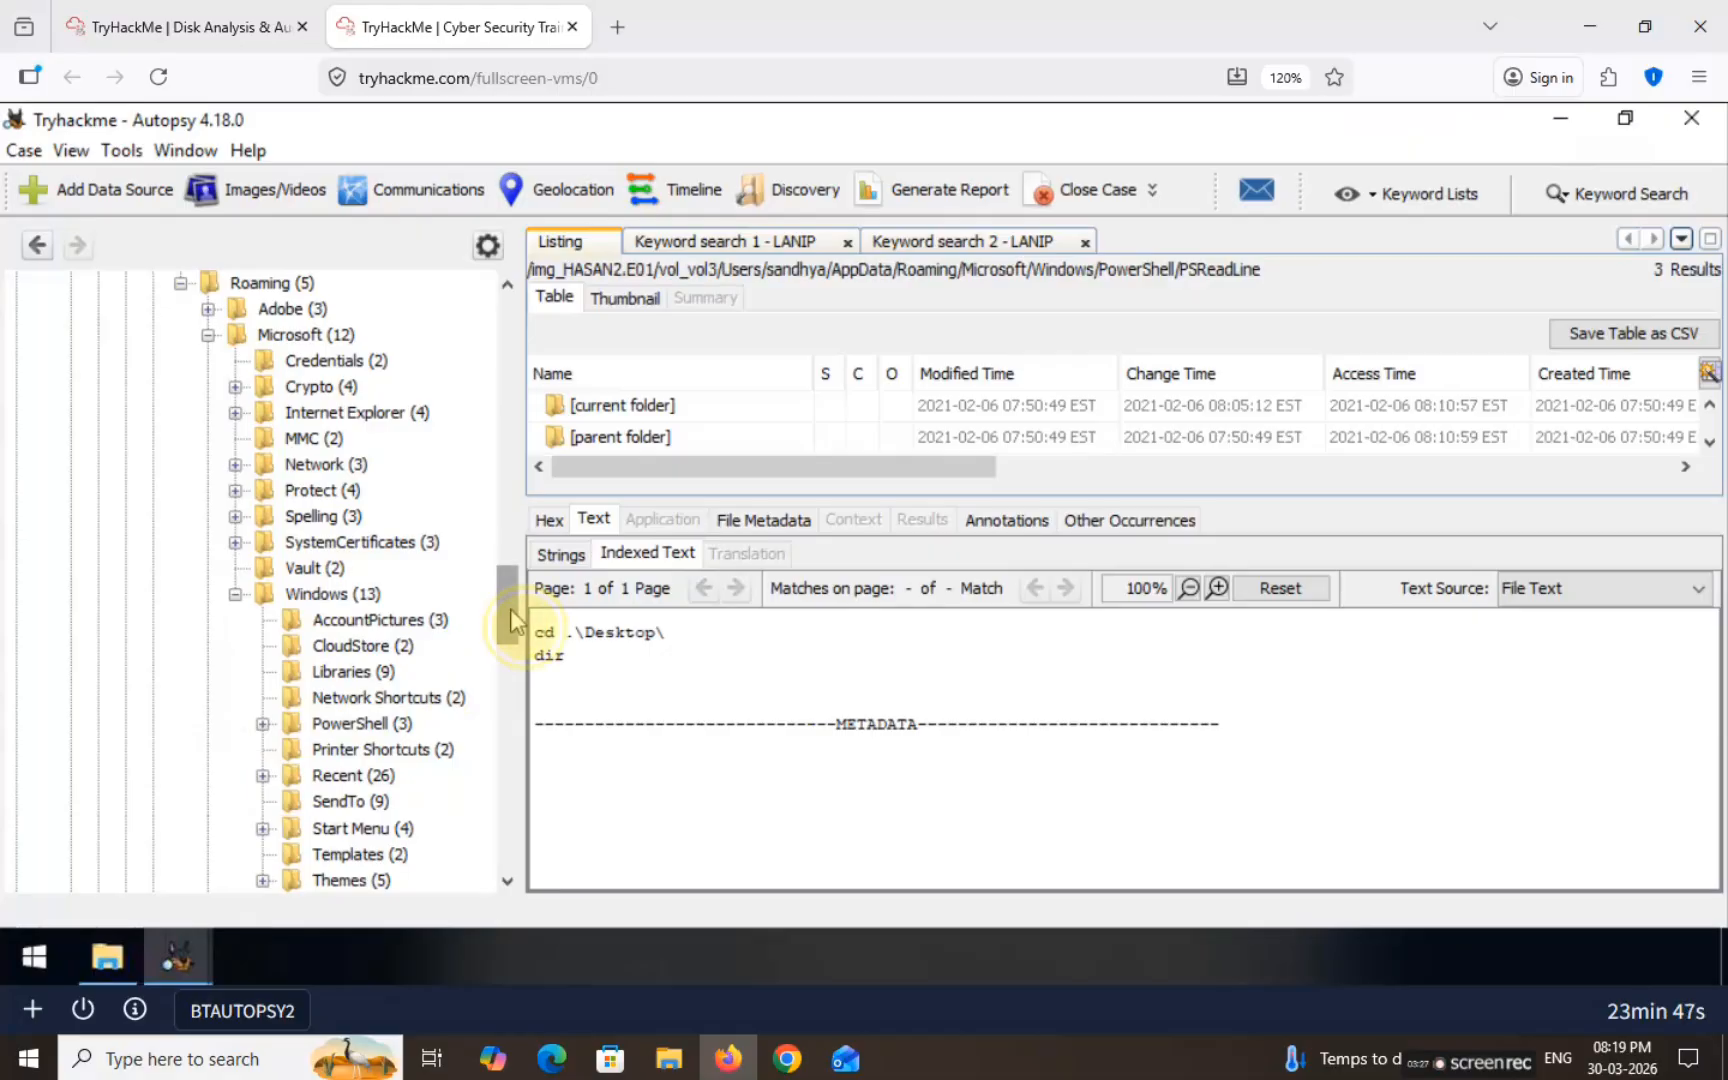
{"action": "left_click_drag", "start_coordinate": [510, 608], "coordinate": [514, 630]}
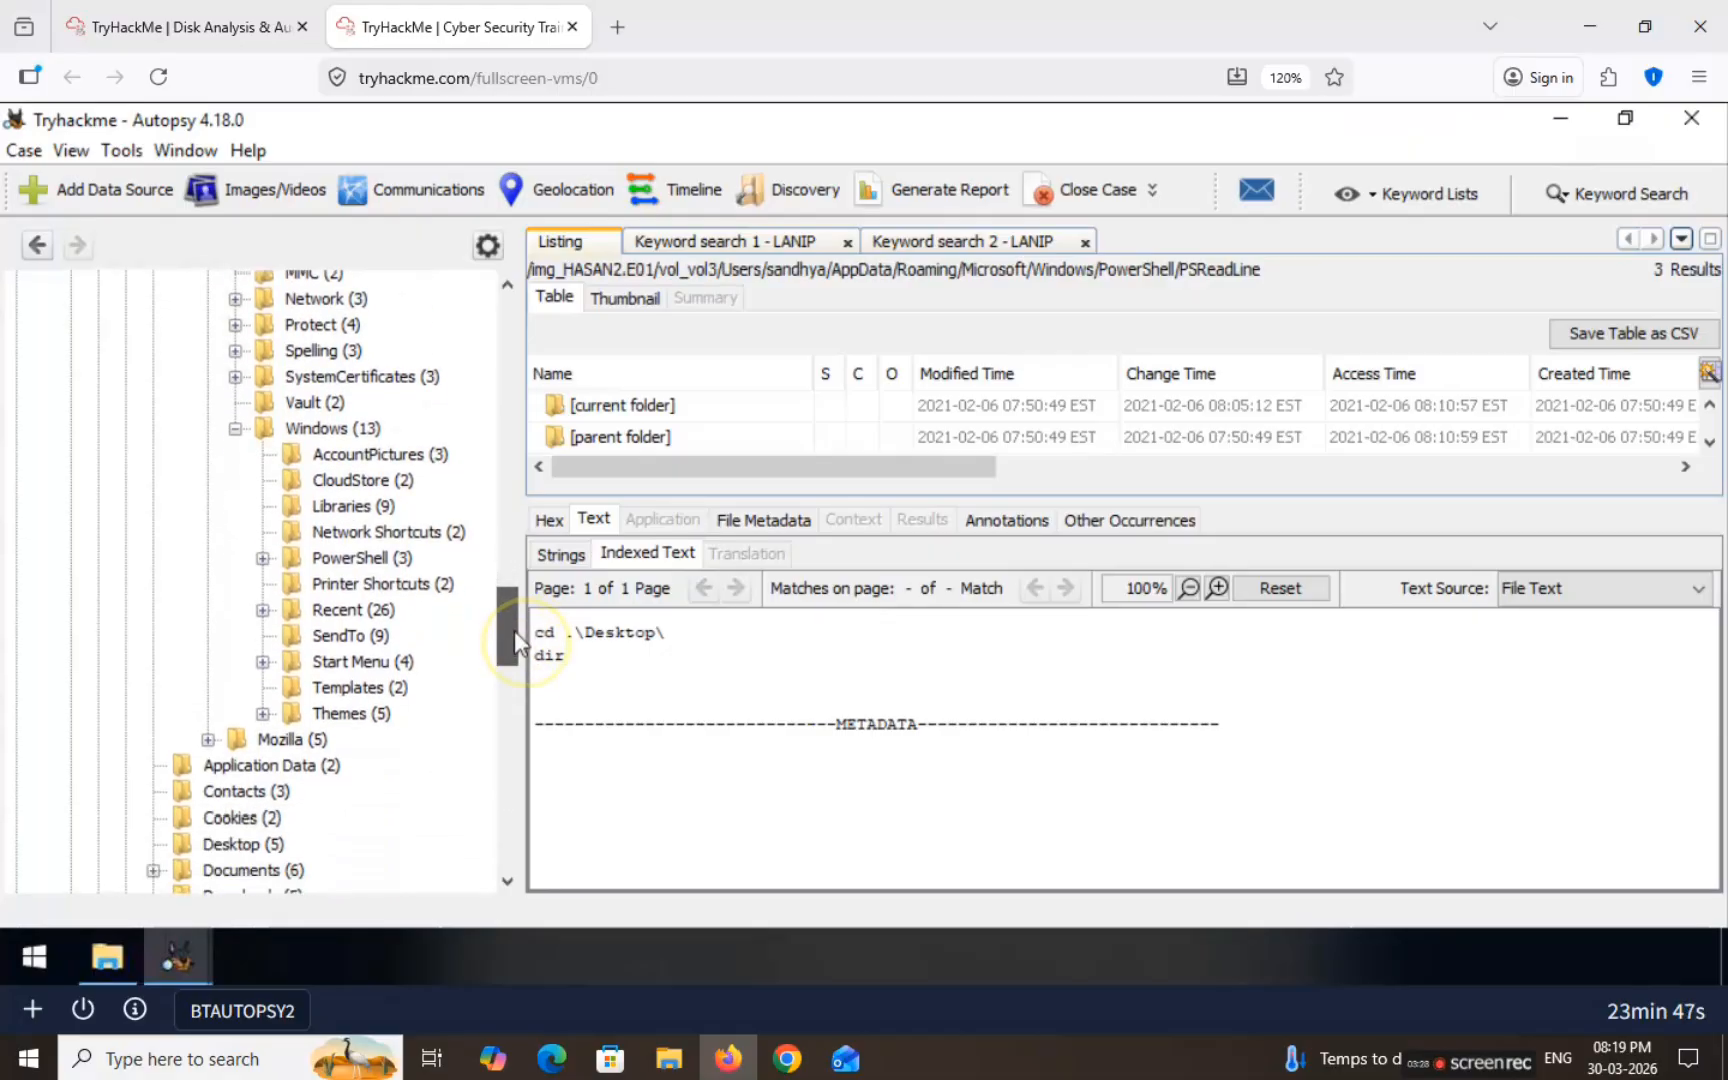
{"action": "left_click", "coordinate": [263, 559]}
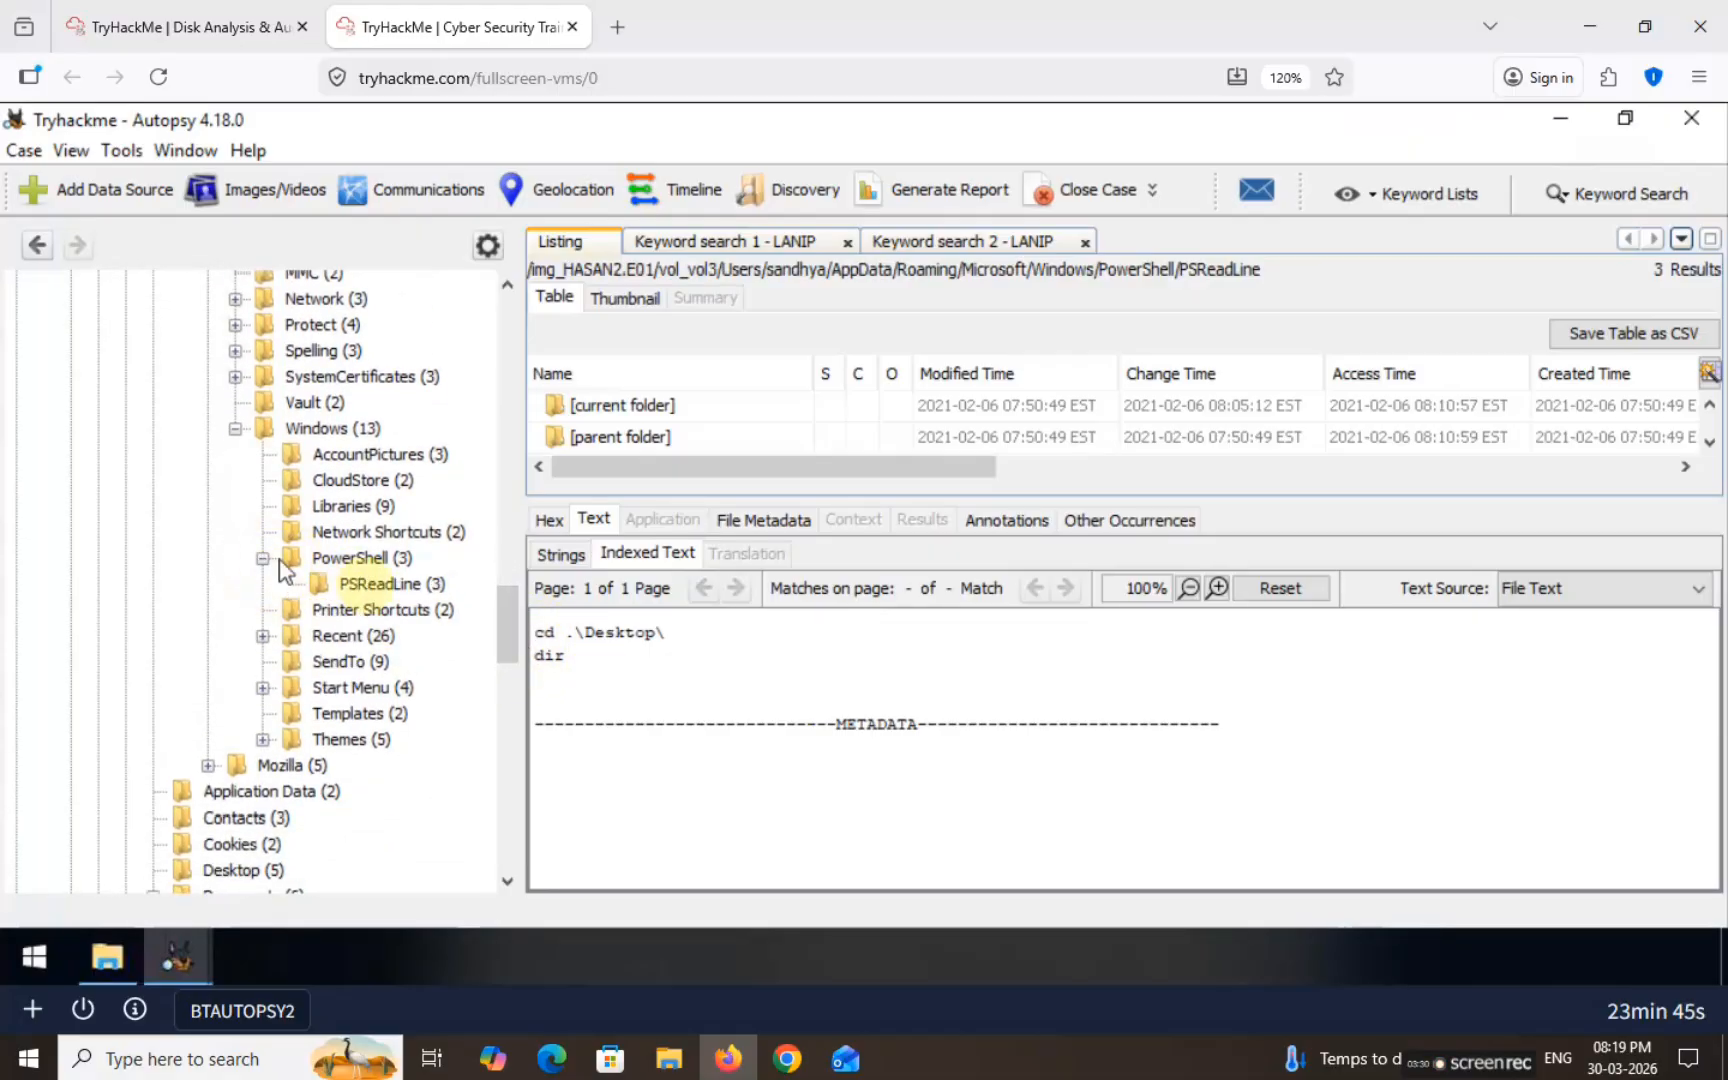
{"action": "left_click", "coordinate": [390, 586]}
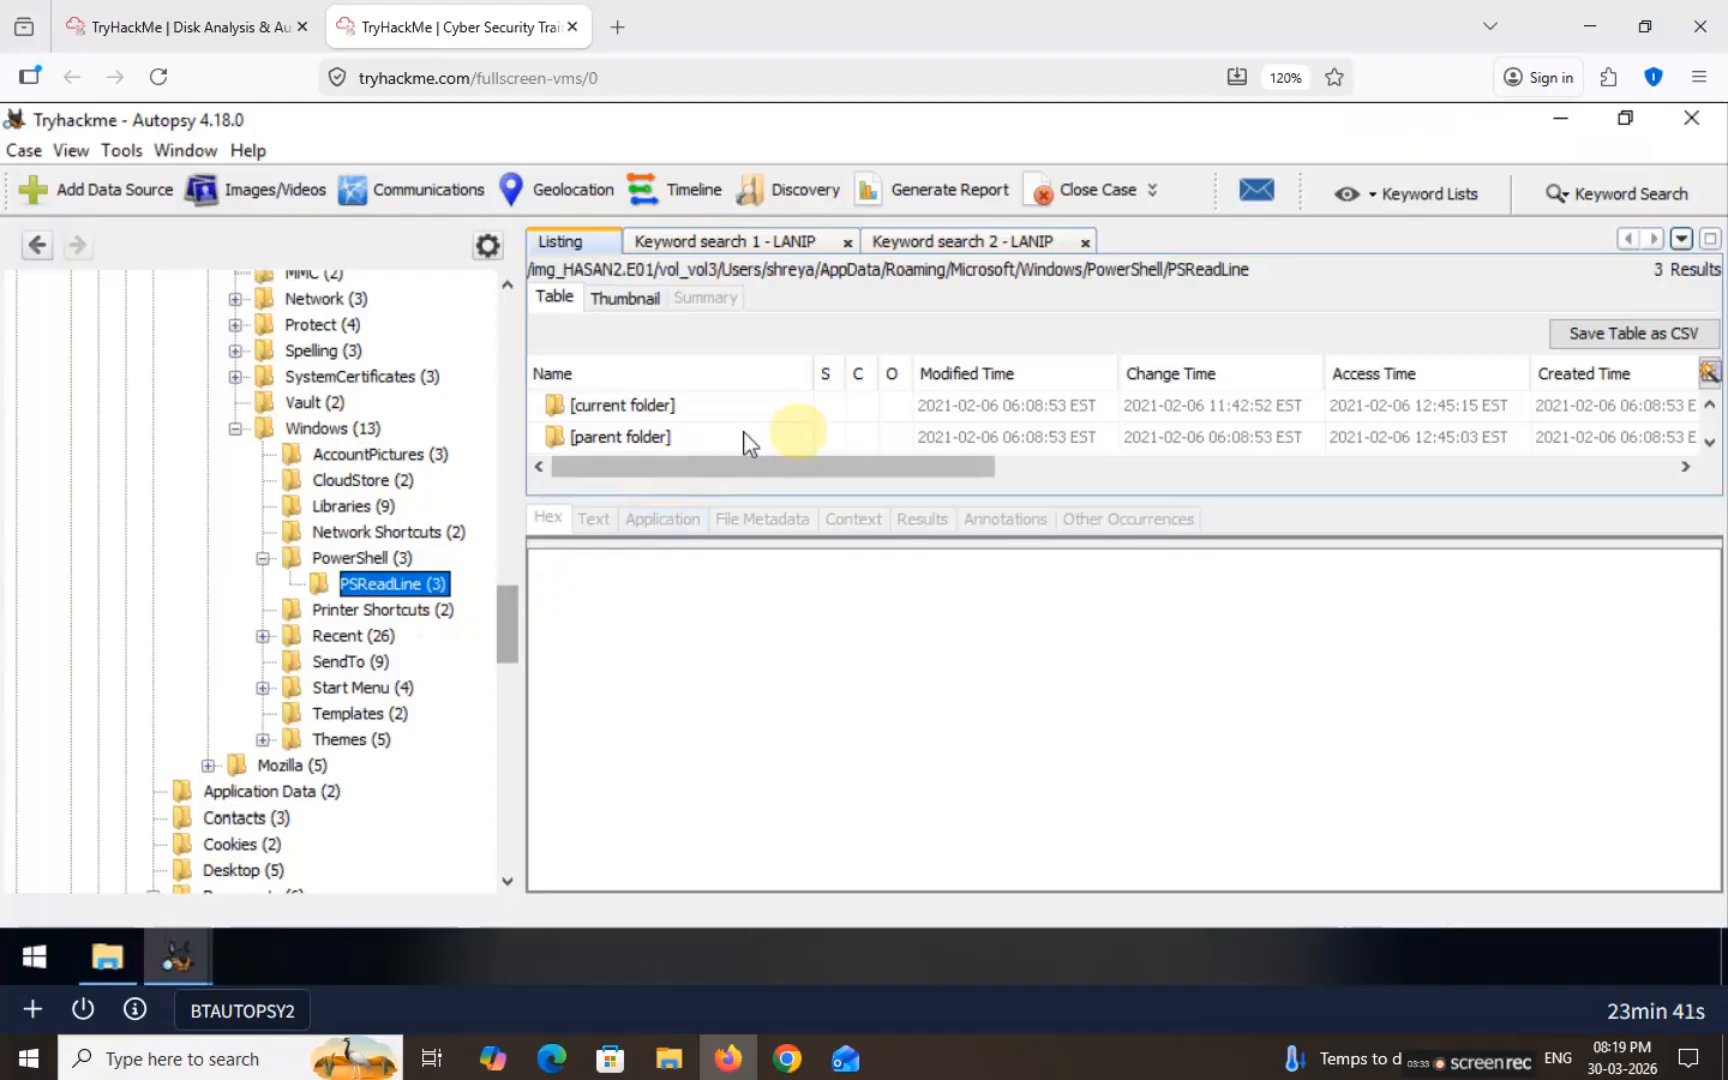
{"action": "scroll", "coordinate": [797, 430], "scroll_direction": "down", "scroll_amount": 1}
{"action": "left_click", "coordinate": [687, 435]}
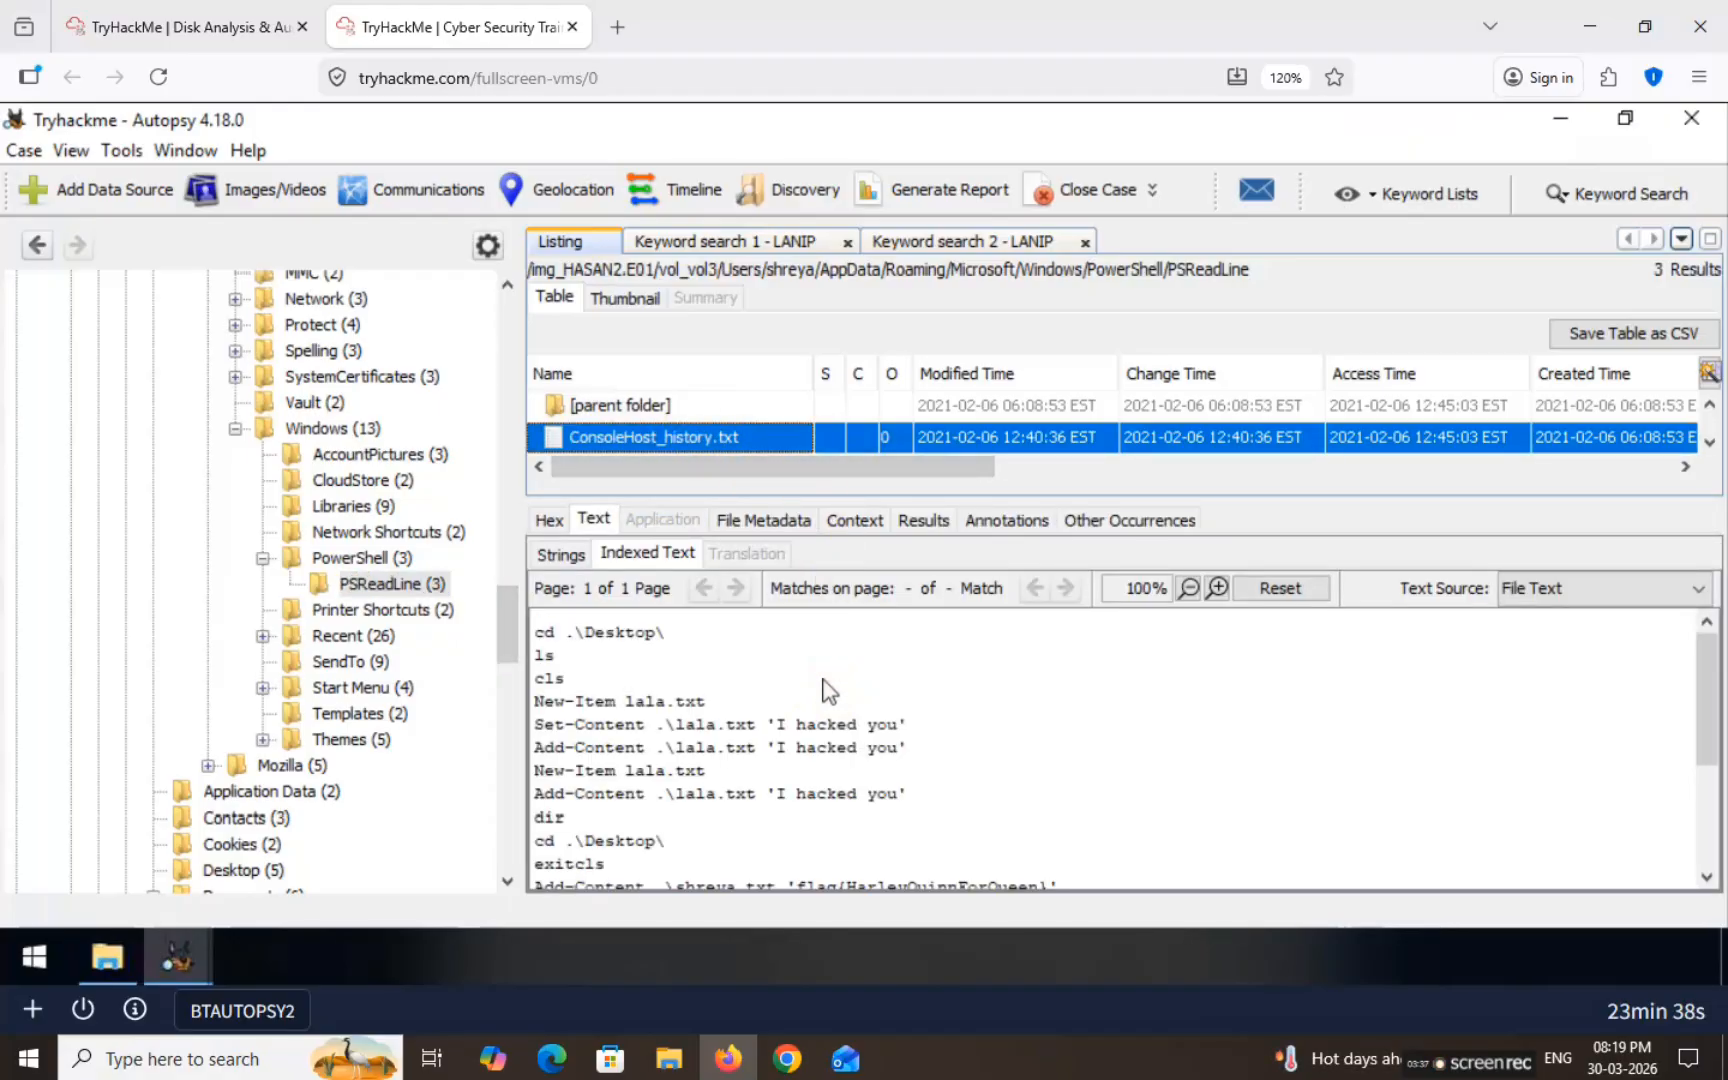
Step: Scroll to the history's end and select flag{HarleyQuinnForQueen} in the first Add-Content line
{"action": "left_click_drag", "start_coordinate": [908, 727], "coordinate": [693, 713]}
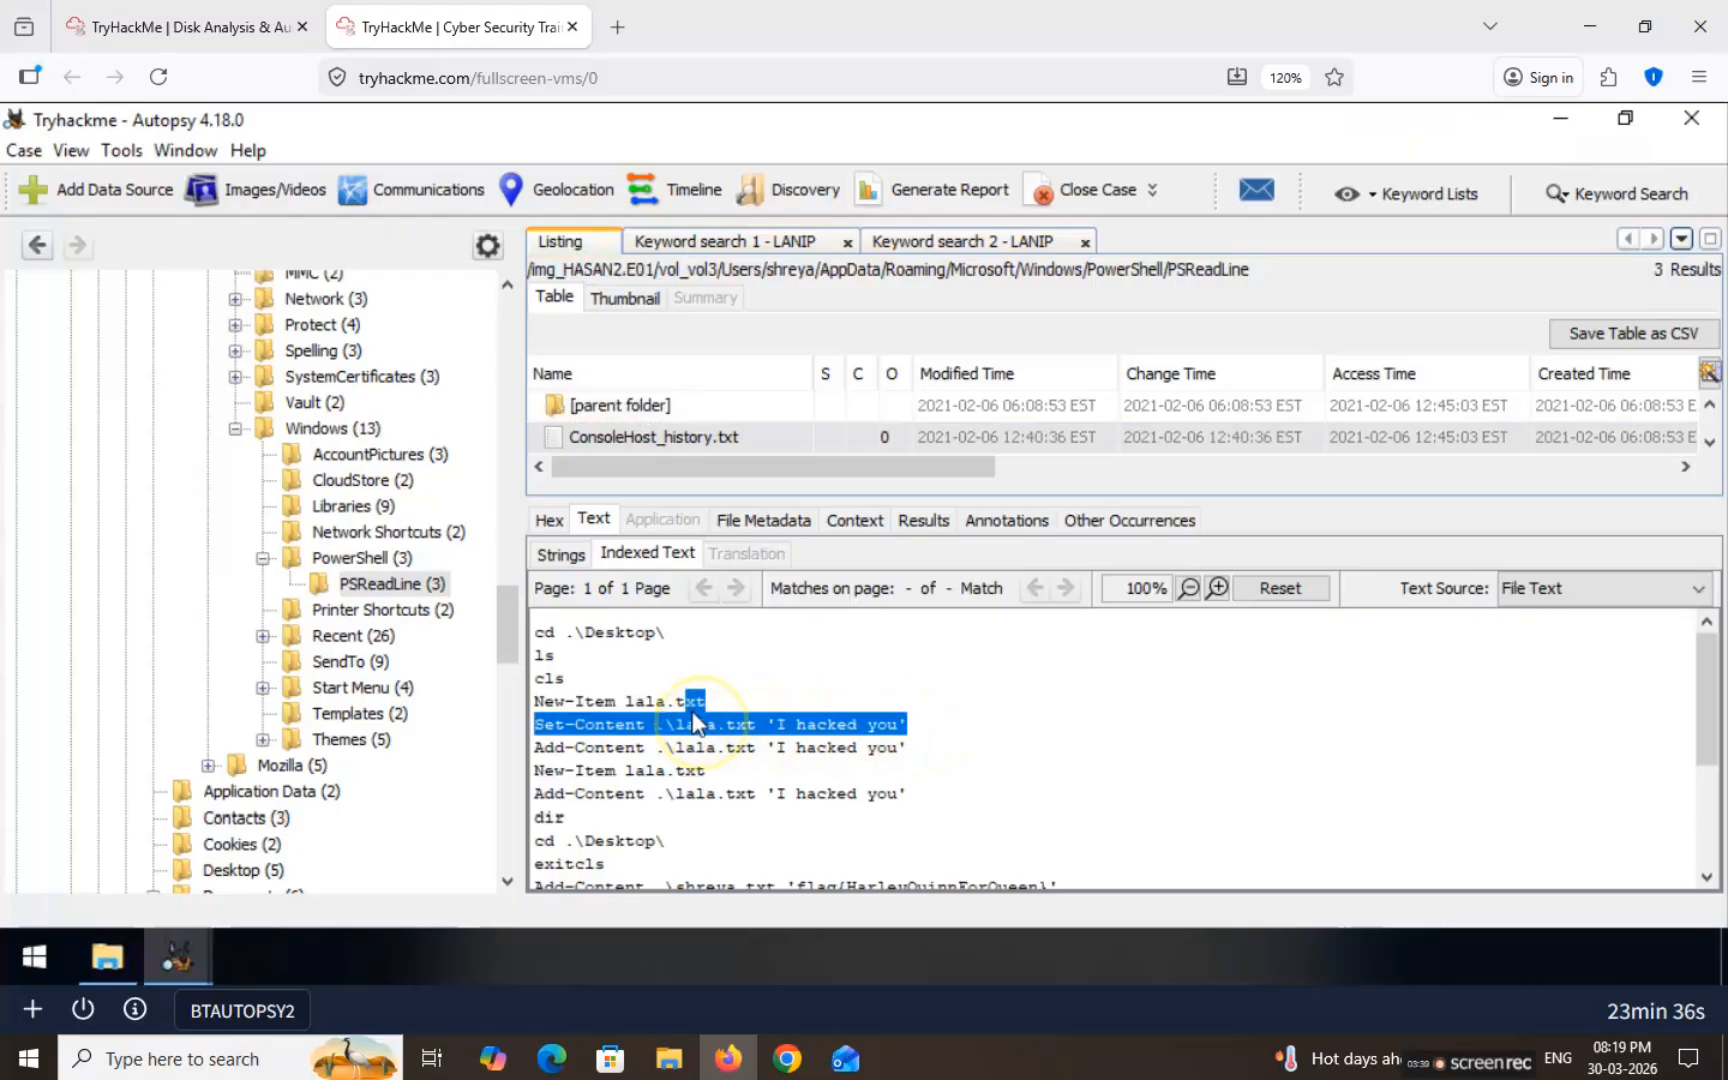
{"action": "left_click", "coordinate": [1050, 722]}
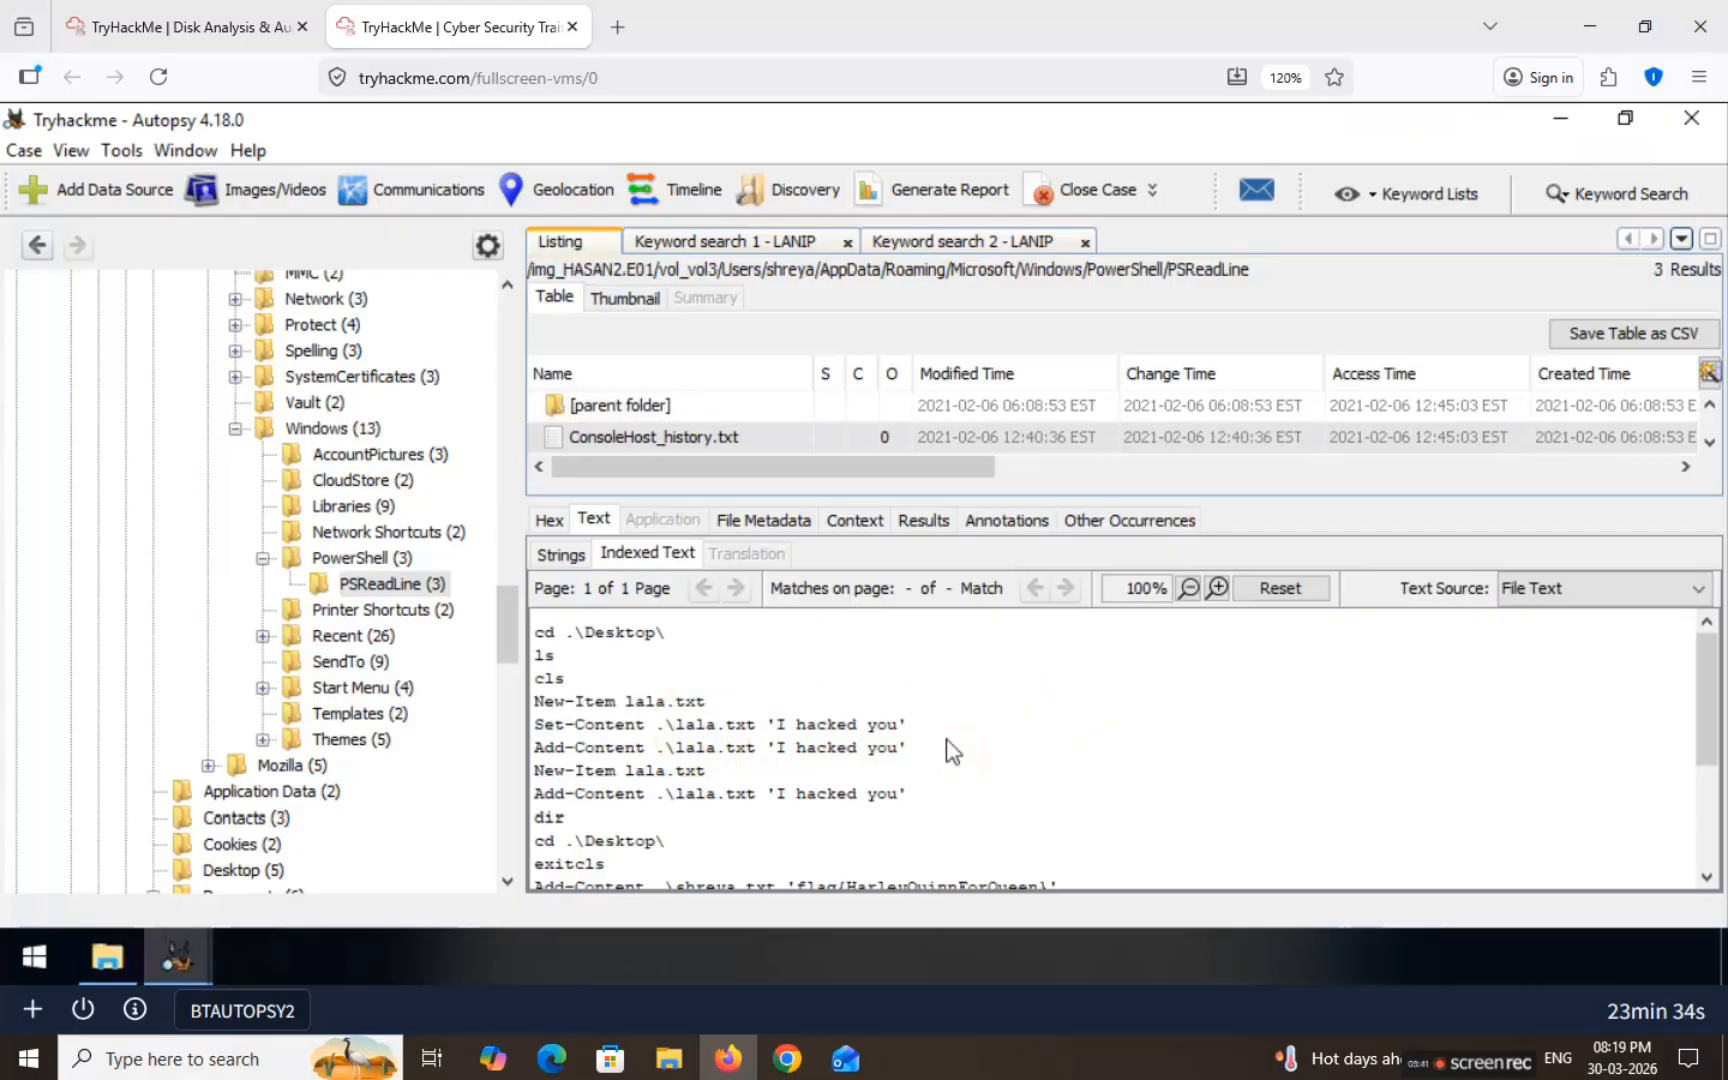
{"action": "scroll", "coordinate": [988, 727], "scroll_direction": "down", "scroll_amount": 3}
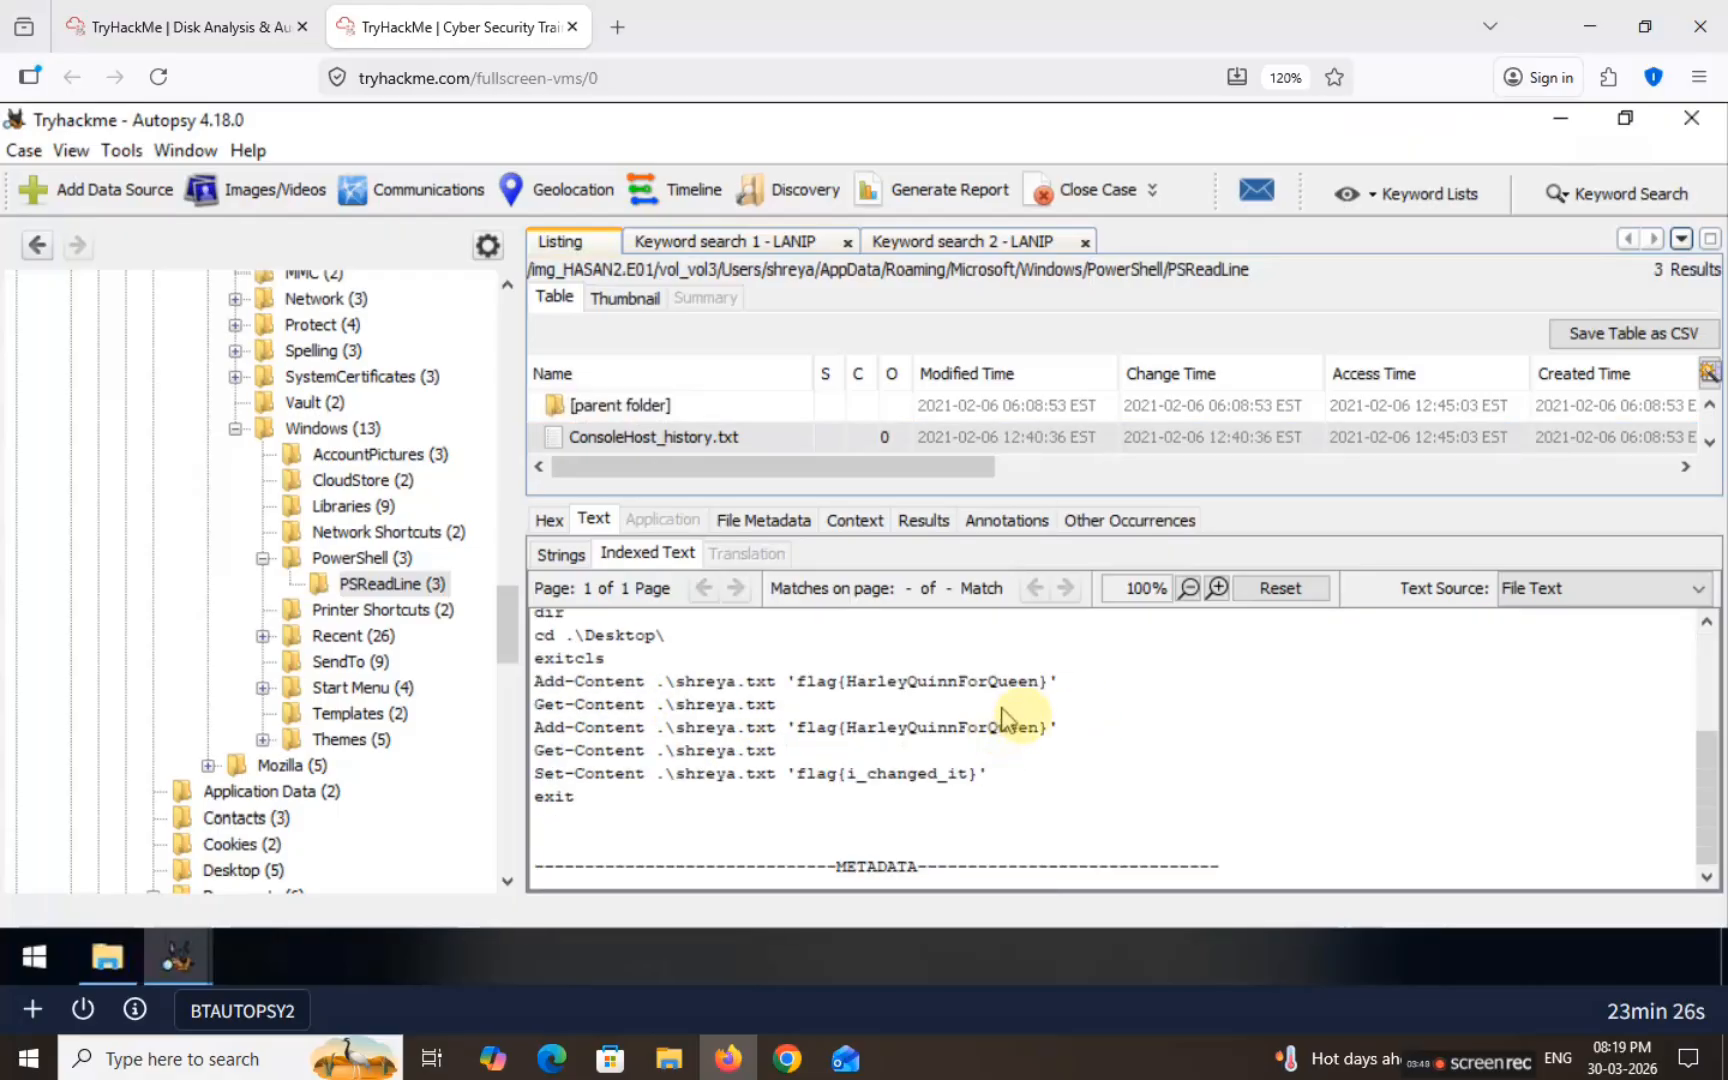
{"action": "left_click_drag", "start_coordinate": [797, 686], "coordinate": [1049, 688]}
{"action": "key", "text": "ctrl+c"}
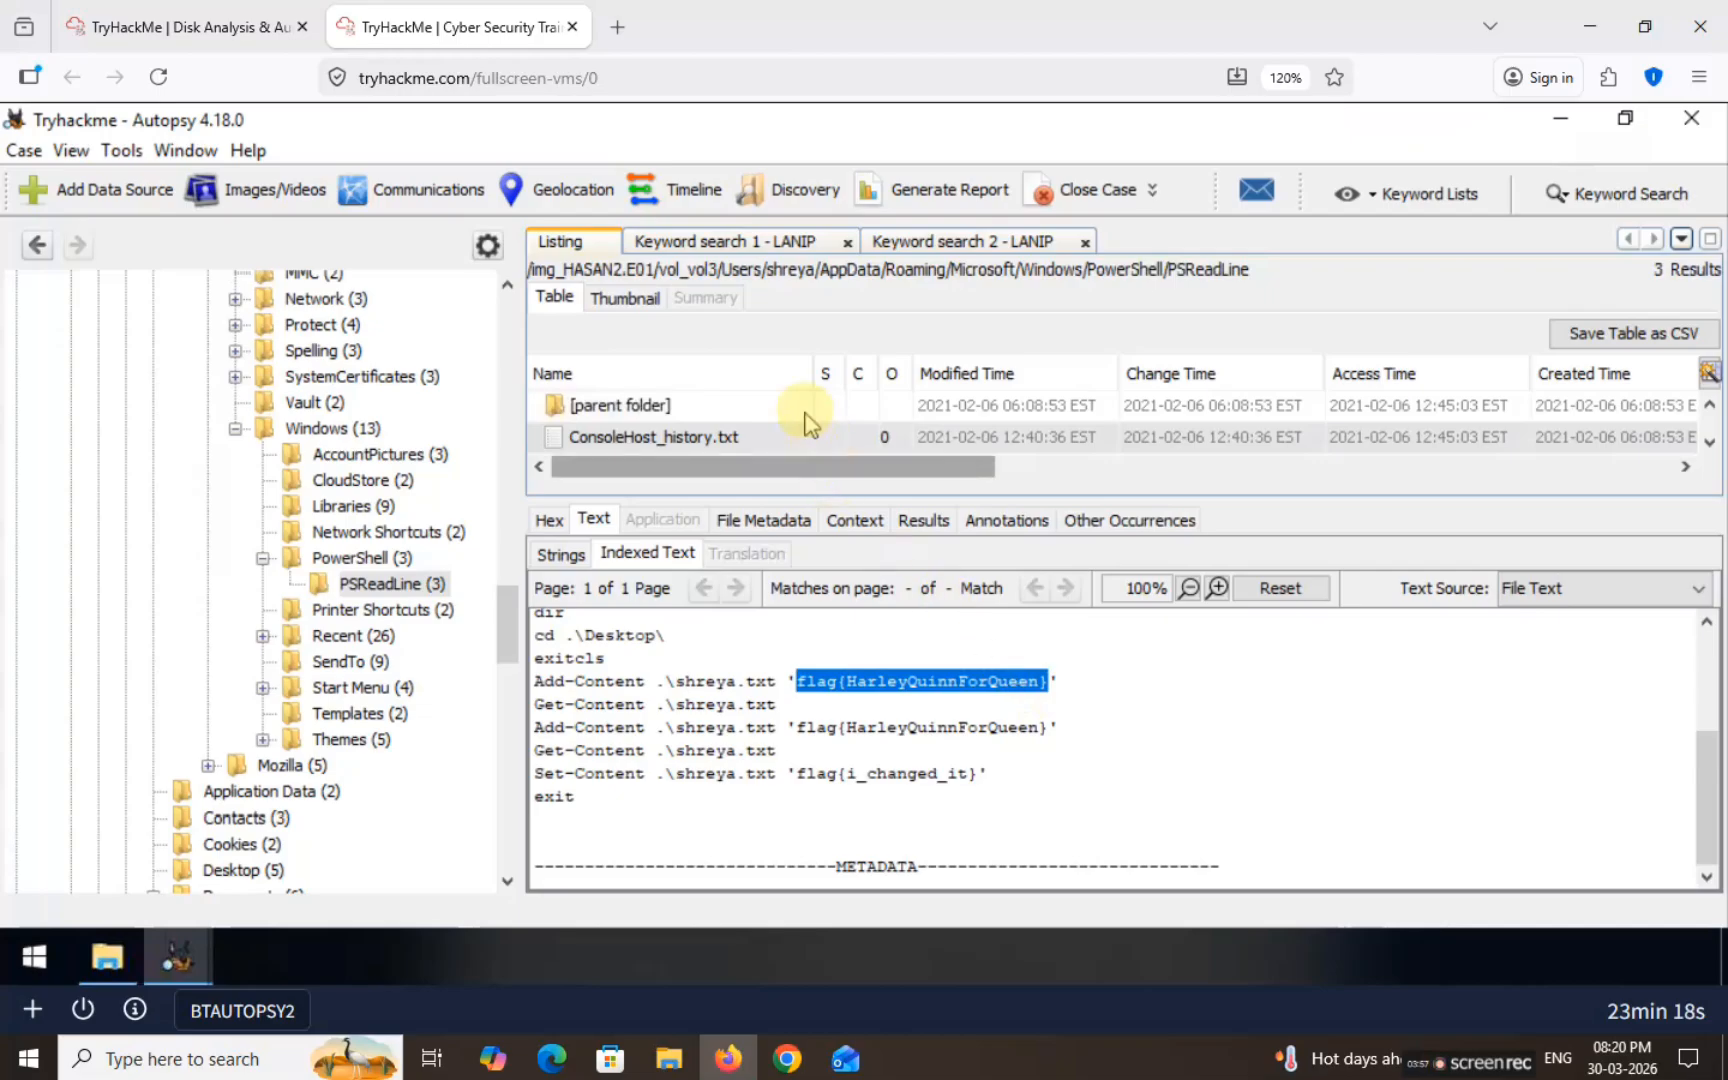
Step: Paste flag{HarleyQuinnForQueen} as the TryHackMe first-flag answer and submit it
{"action": "left_click", "coordinate": [110, 22]}
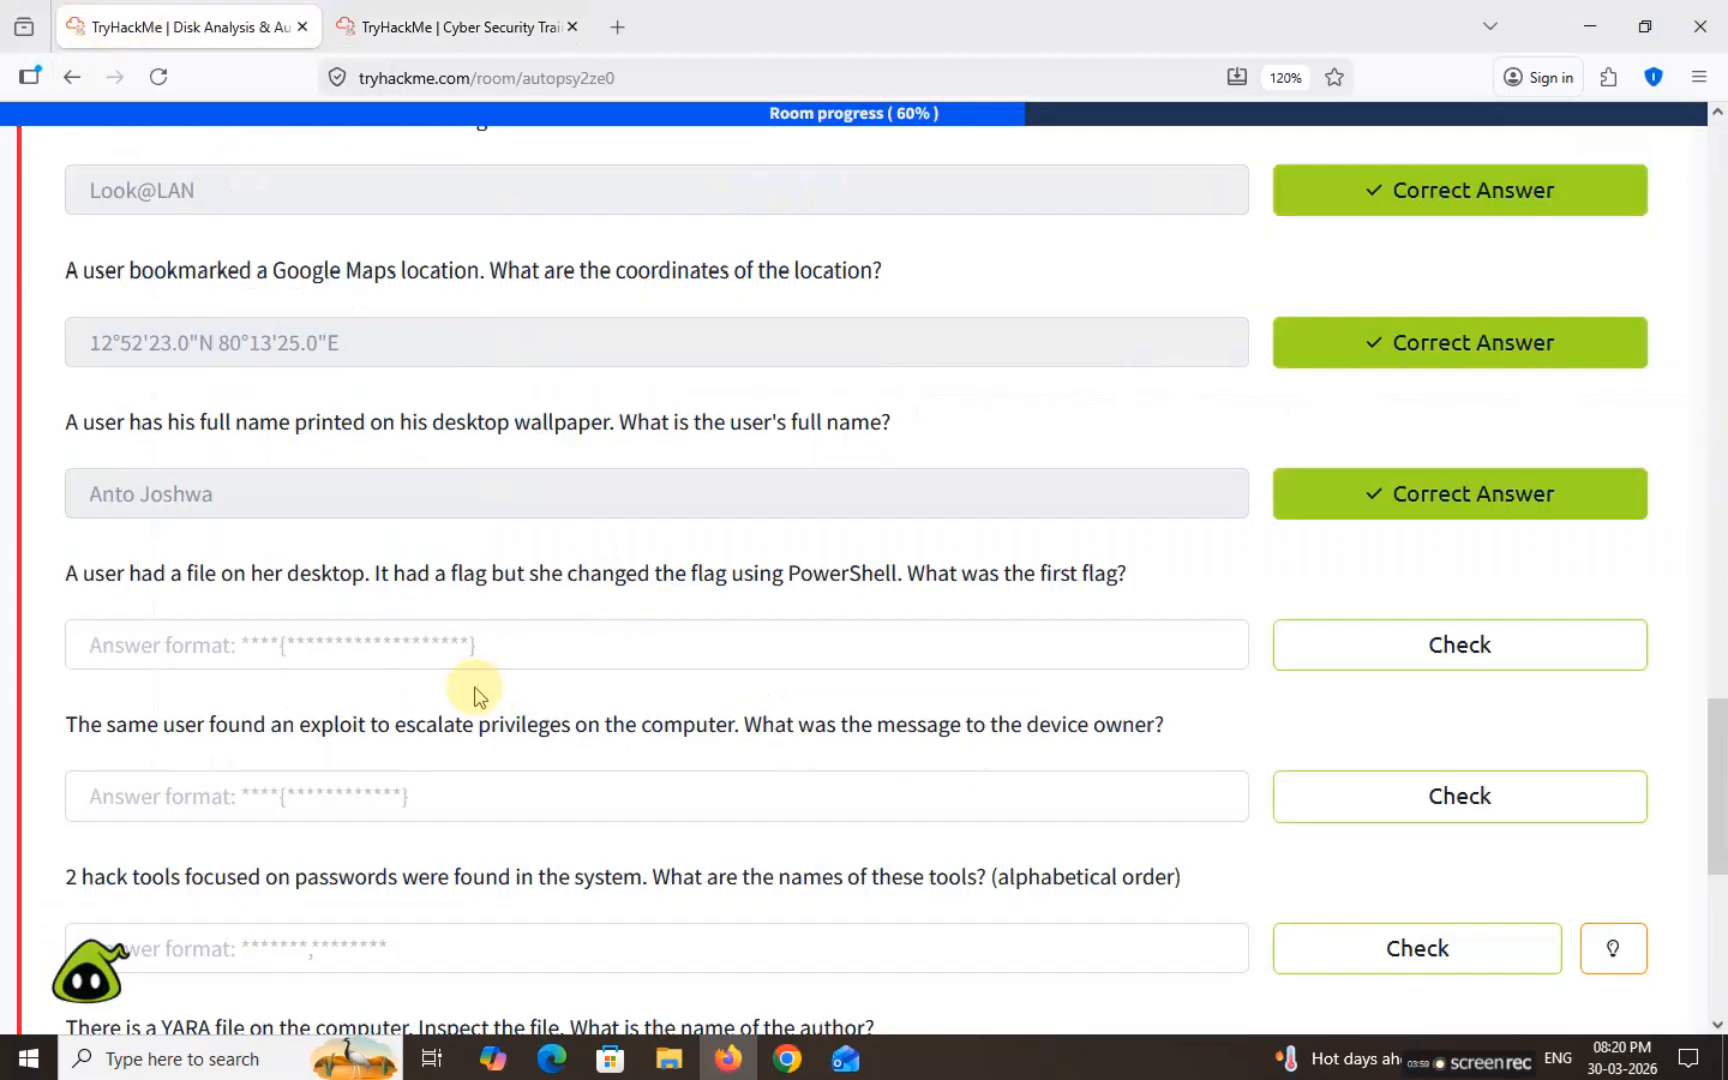
{"action": "left_click", "coordinate": [368, 628]}
{"action": "key", "text": "ctrl+v"}
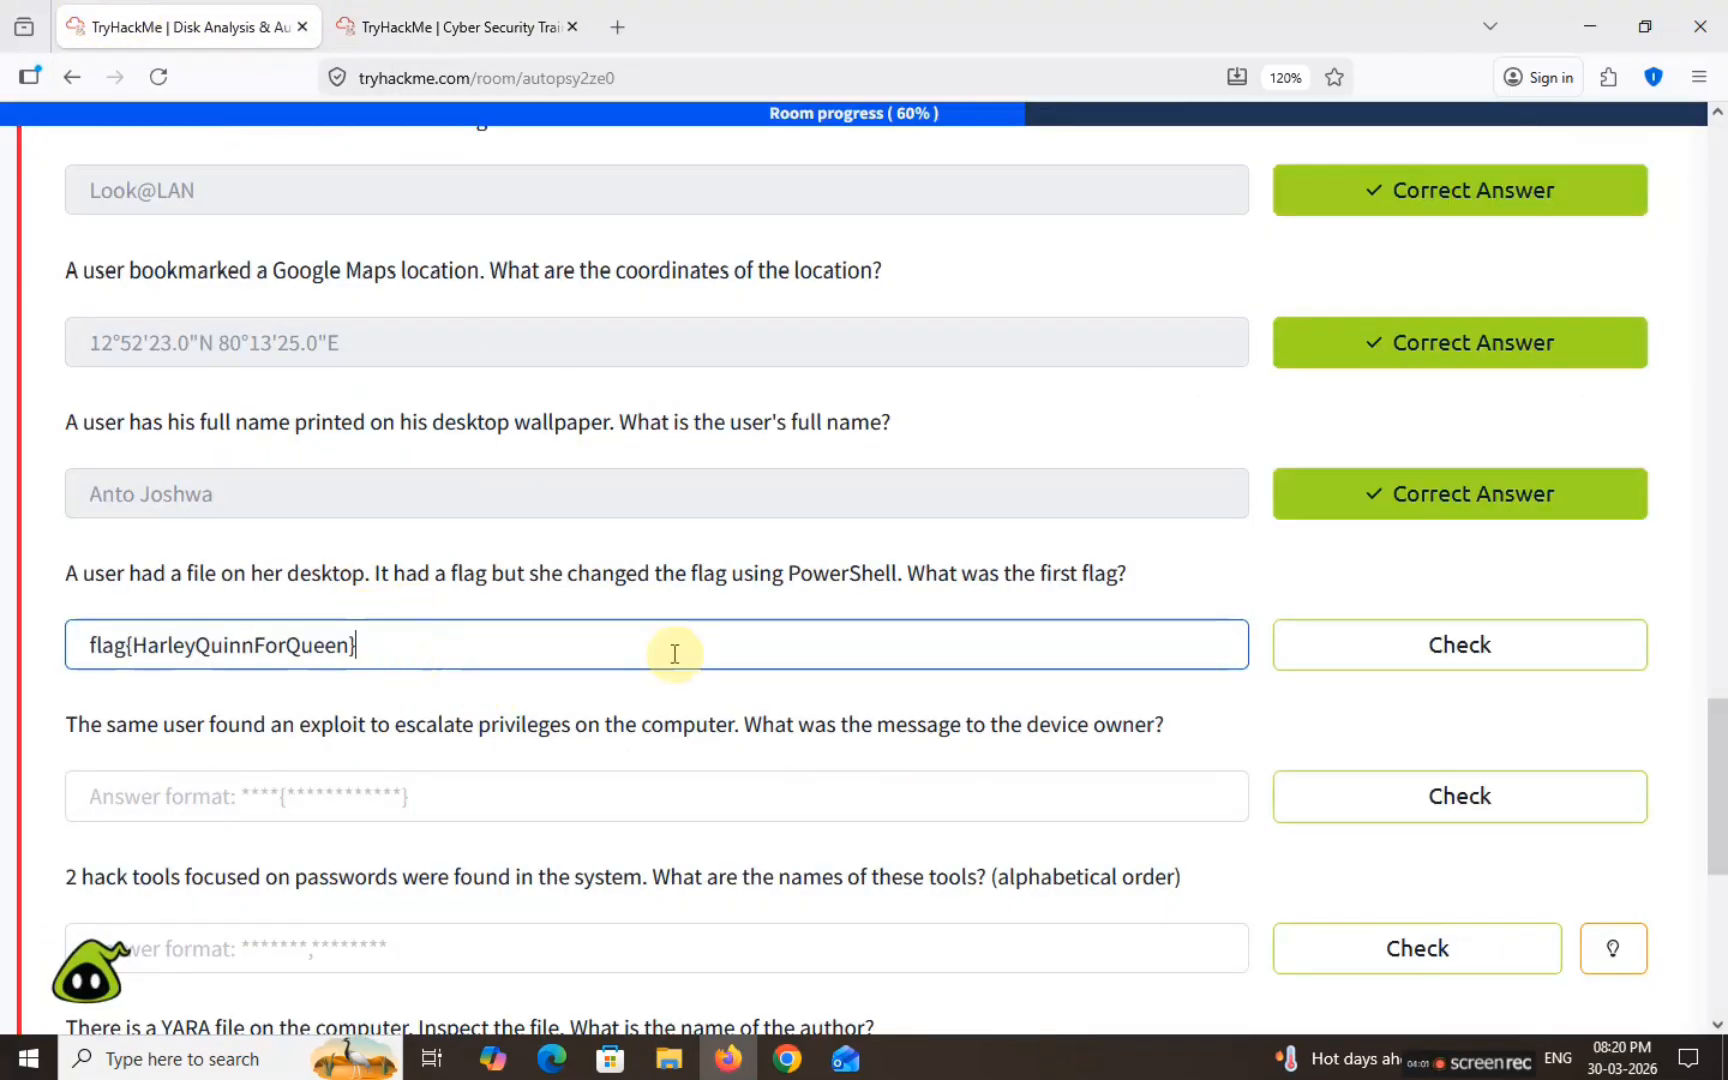
{"action": "left_click", "coordinate": [1472, 648]}
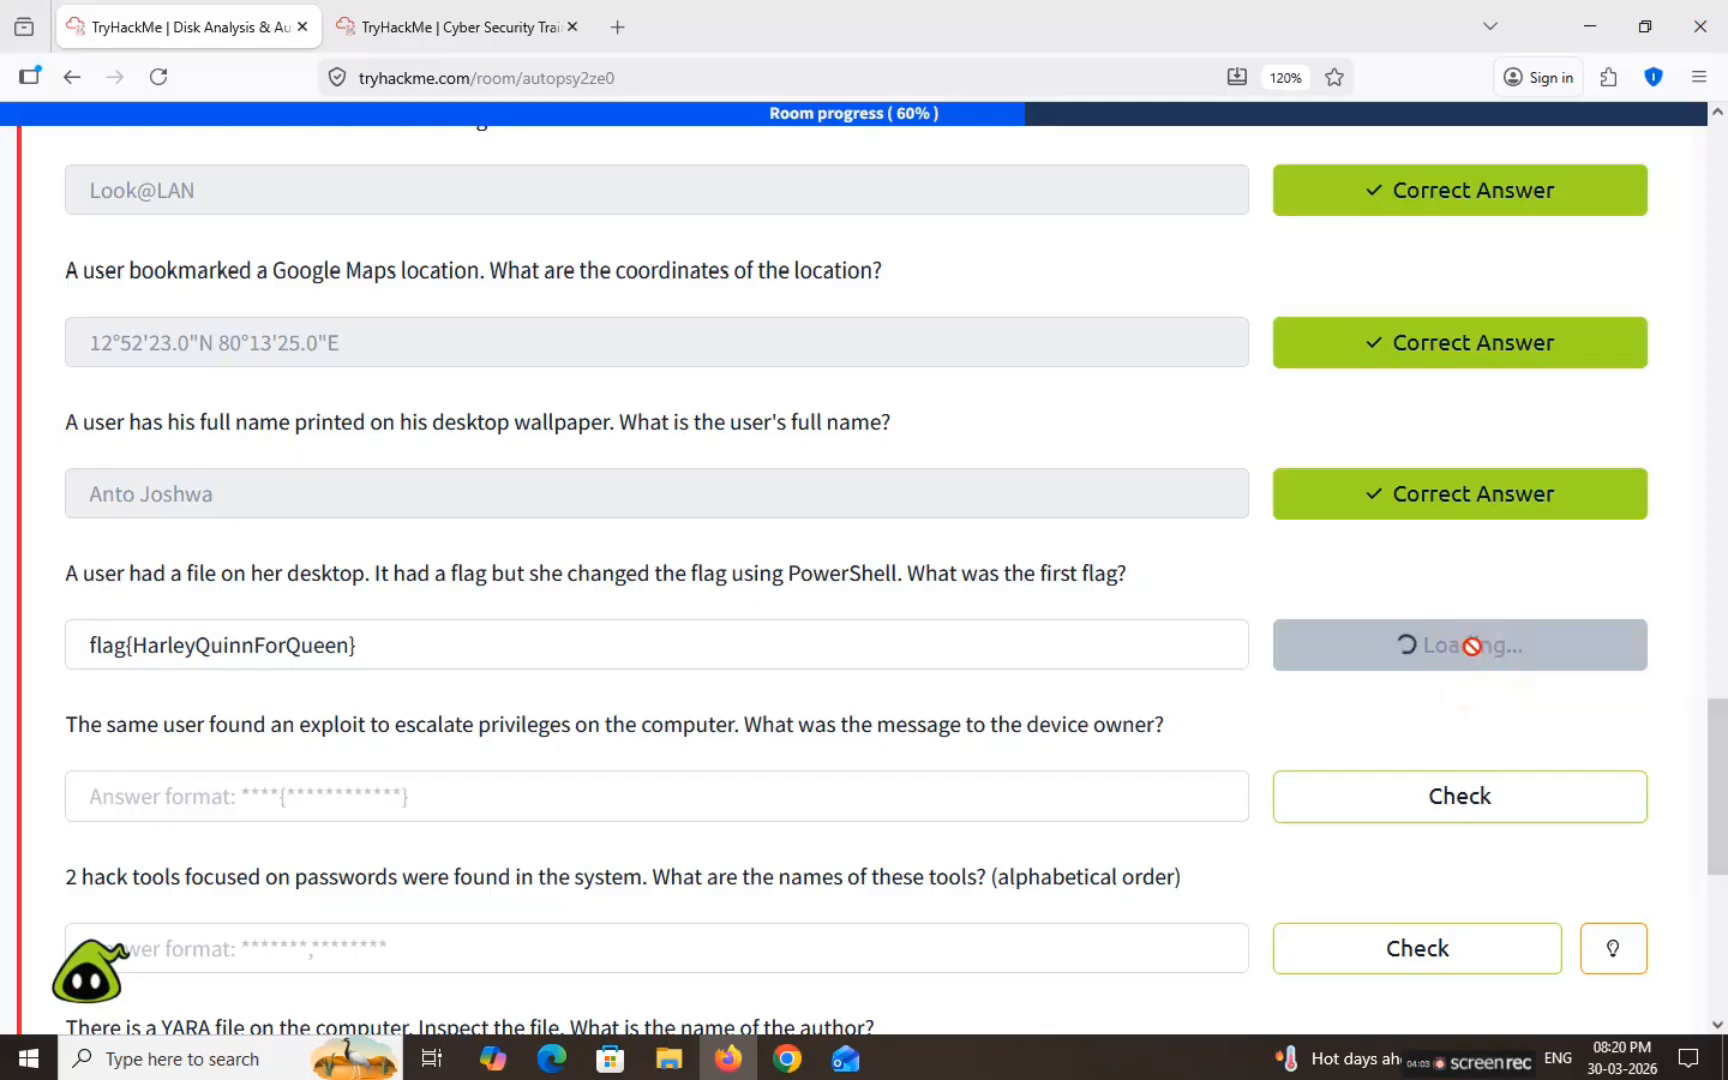
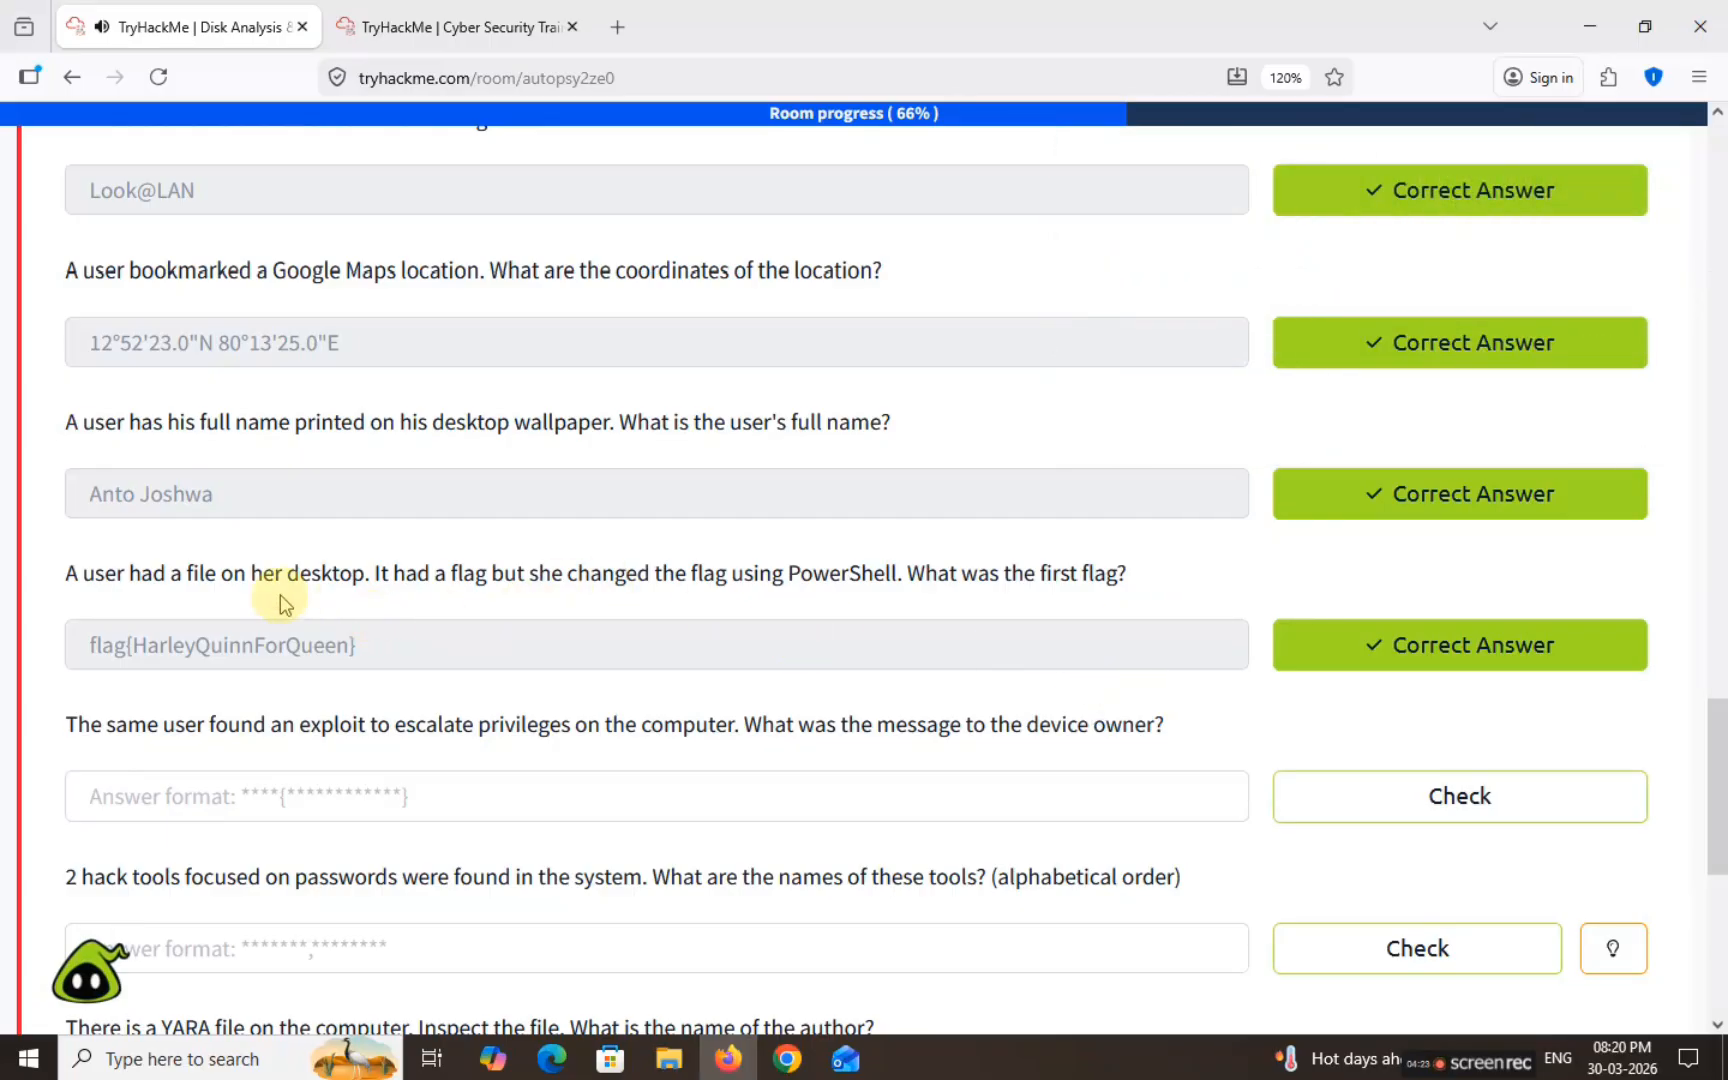
Step: Scroll down to the privilege-escalation exploit question and highlight its text
{"action": "scroll", "coordinate": [250, 560], "scroll_direction": "down", "scroll_amount": 3}
{"action": "left_click_drag", "start_coordinate": [73, 400], "coordinate": [1192, 403]}
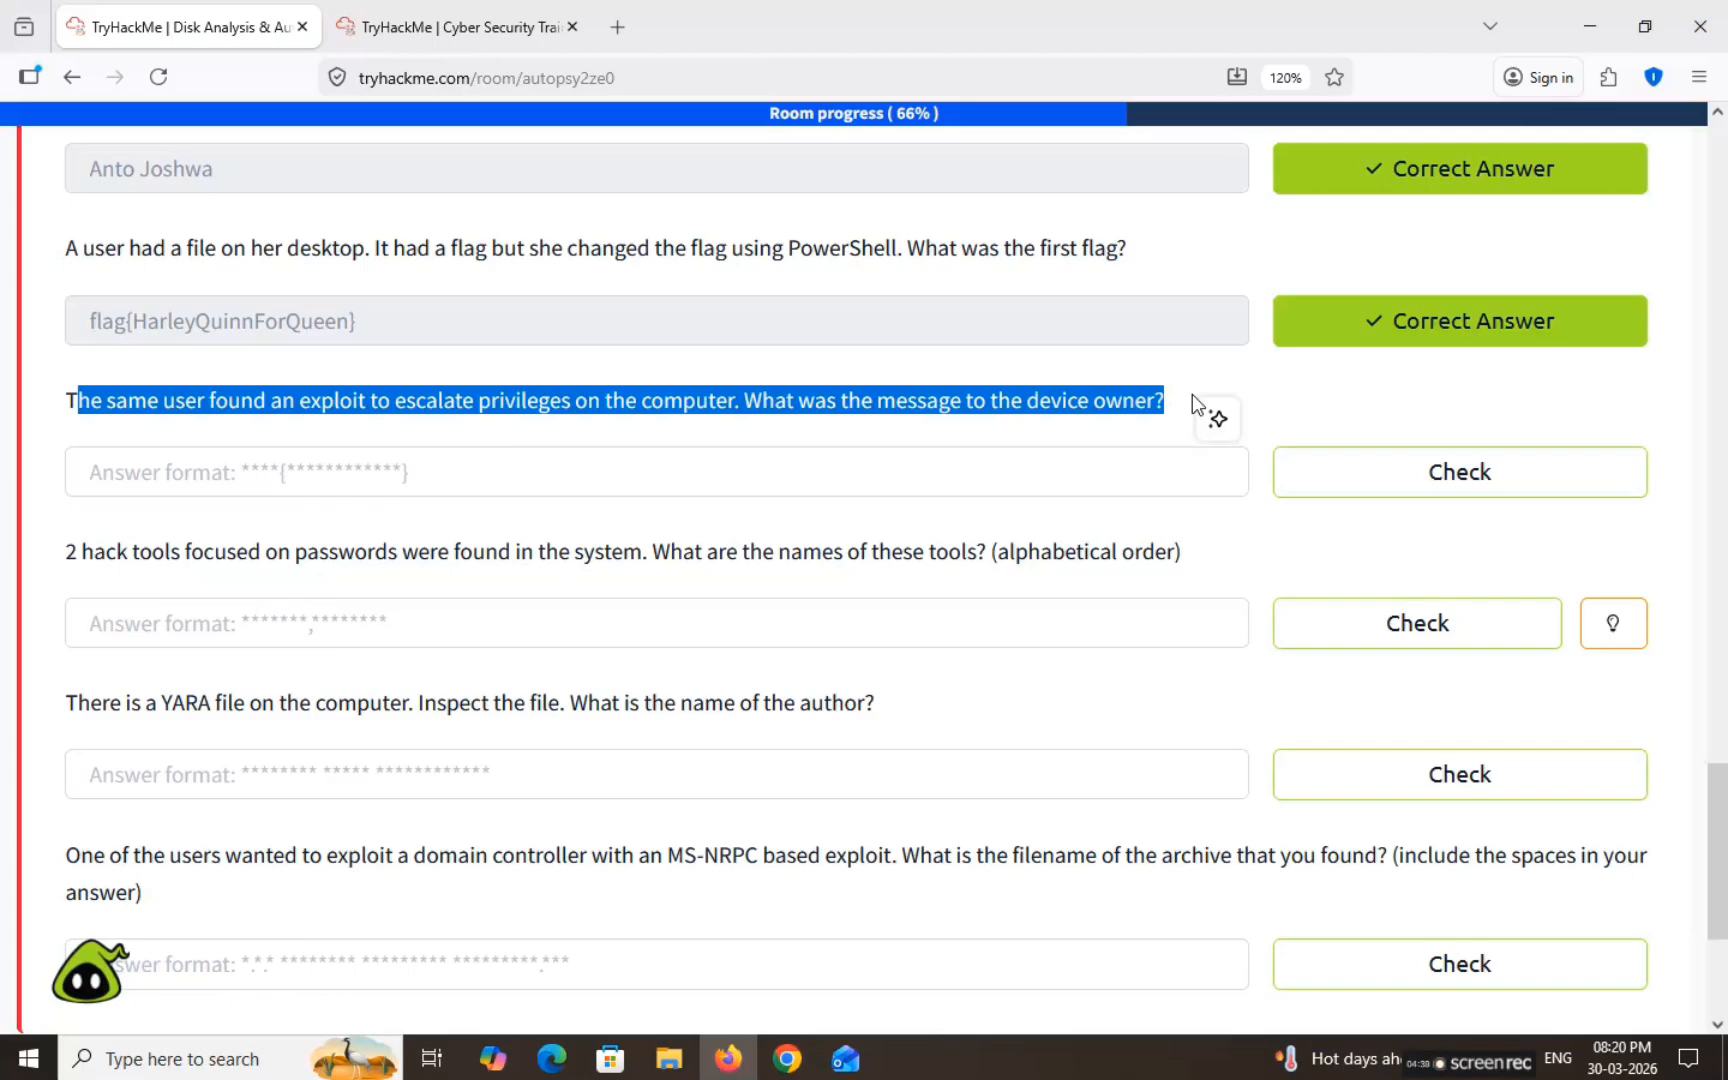
Step: In Autopsy, collapse the Microsoft, AppData and user home folders in the directory tree
{"action": "left_click", "coordinate": [422, 12]}
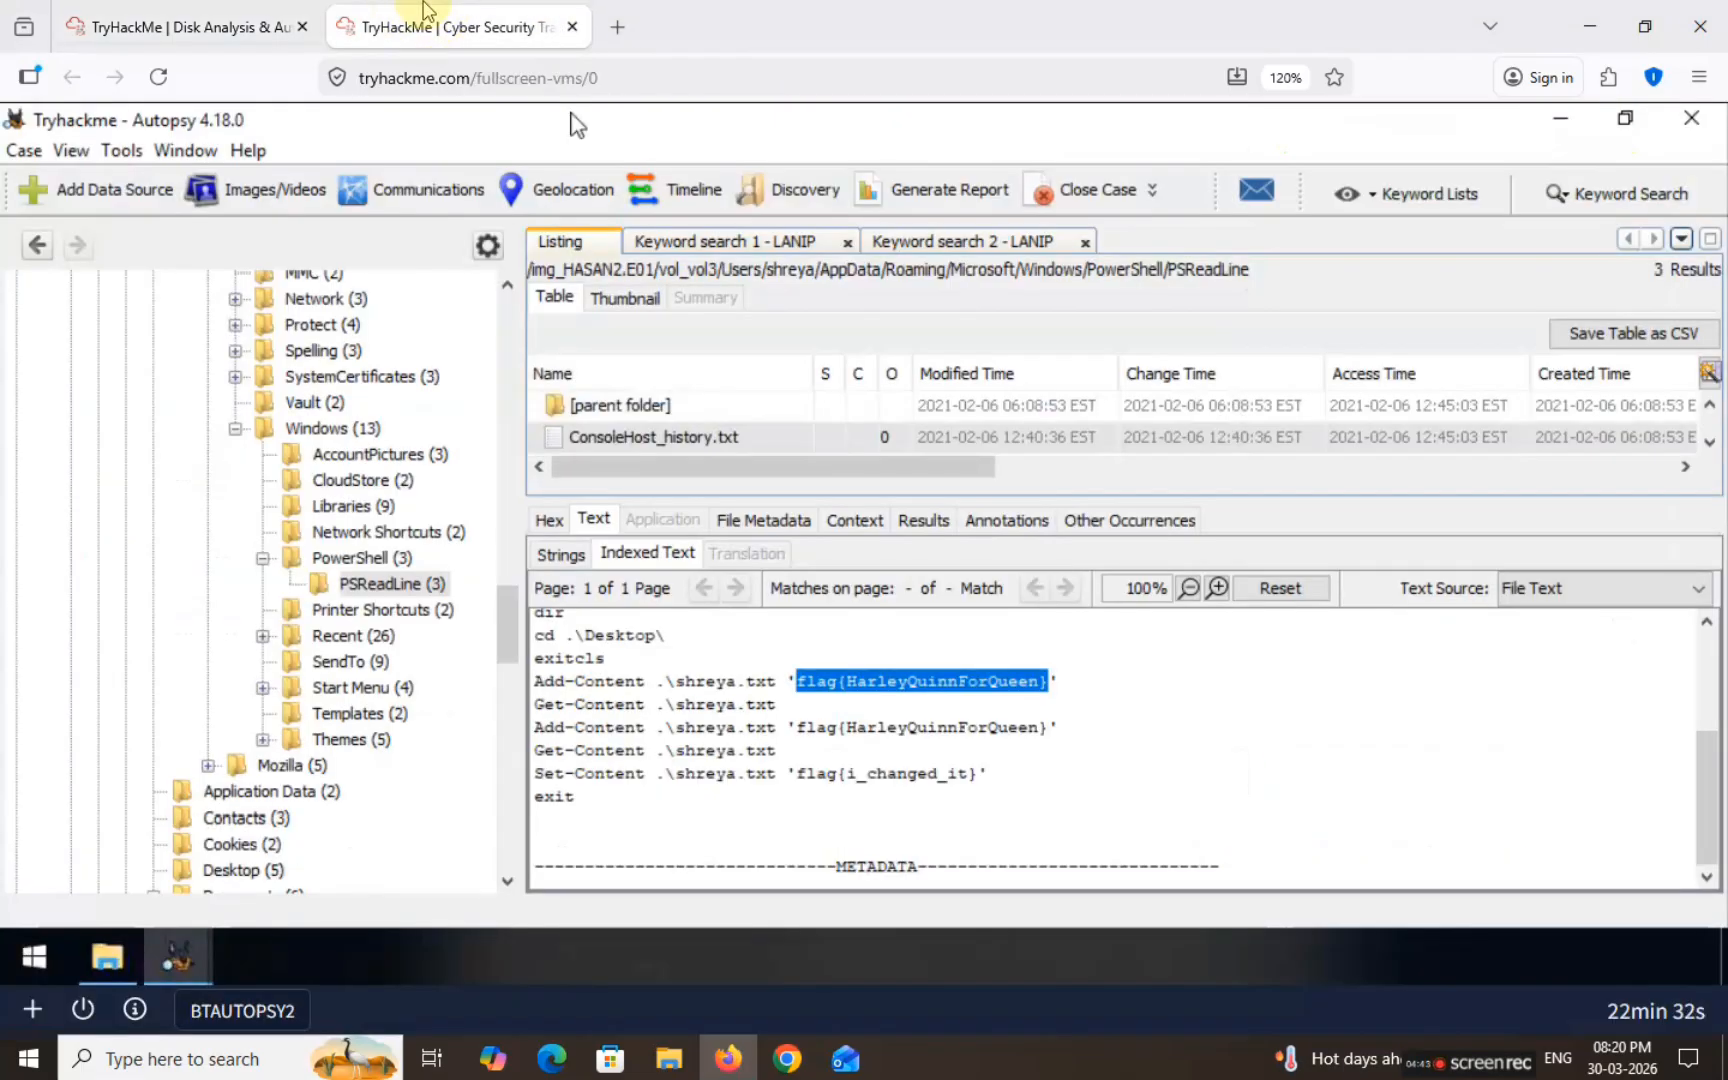
{"action": "left_click", "coordinate": [505, 622]}
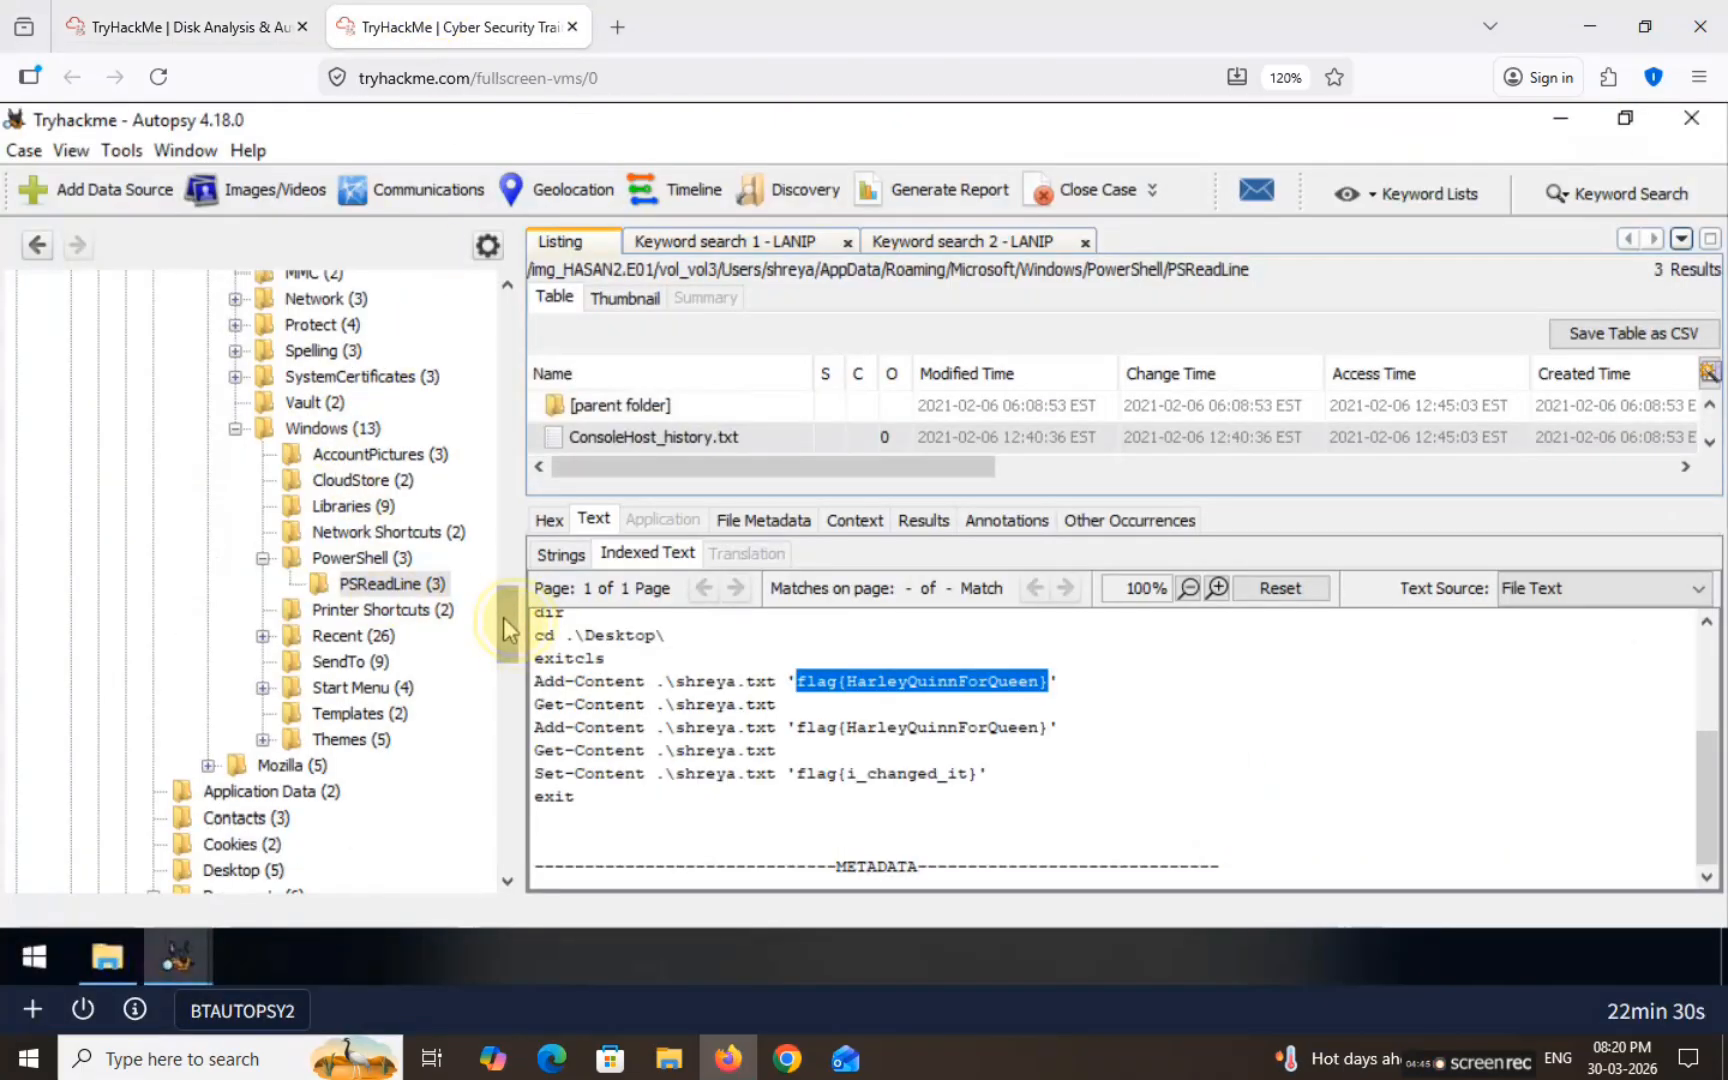
{"action": "left_click_drag", "start_coordinate": [504, 622], "coordinate": [504, 576]}
{"action": "left_click", "coordinate": [268, 748]}
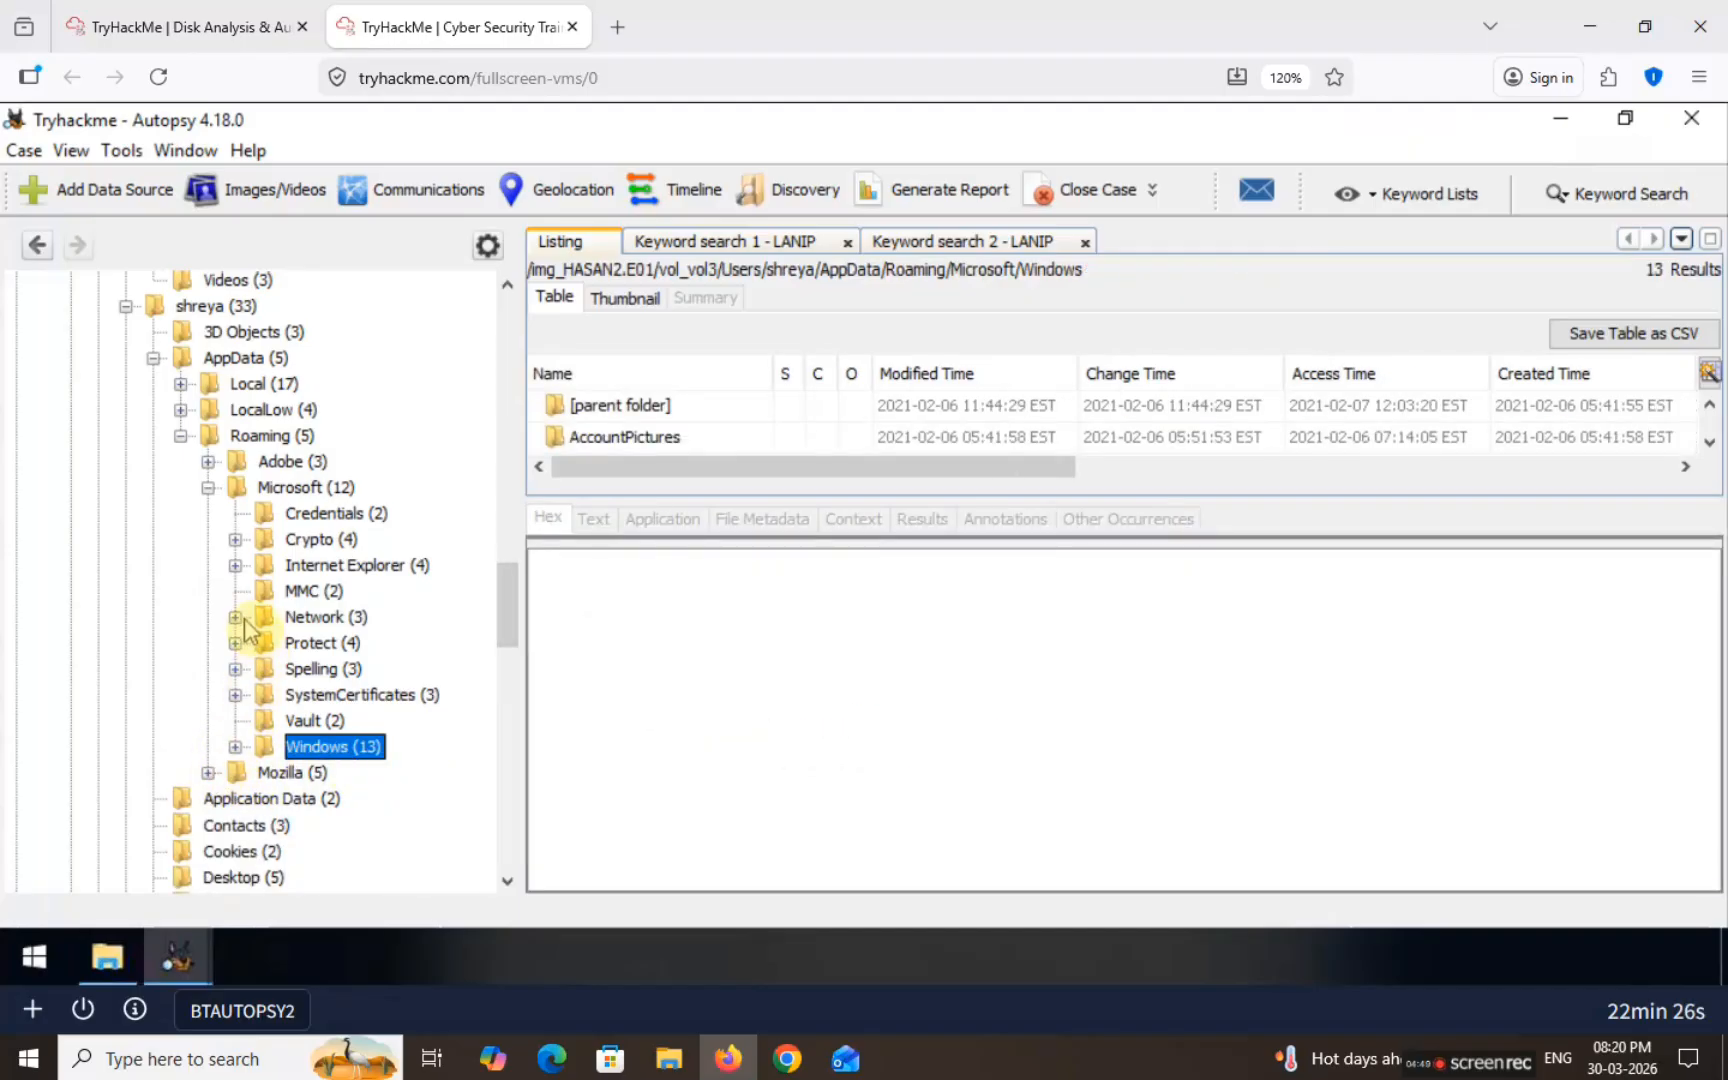
{"action": "left_click", "coordinate": [208, 487]}
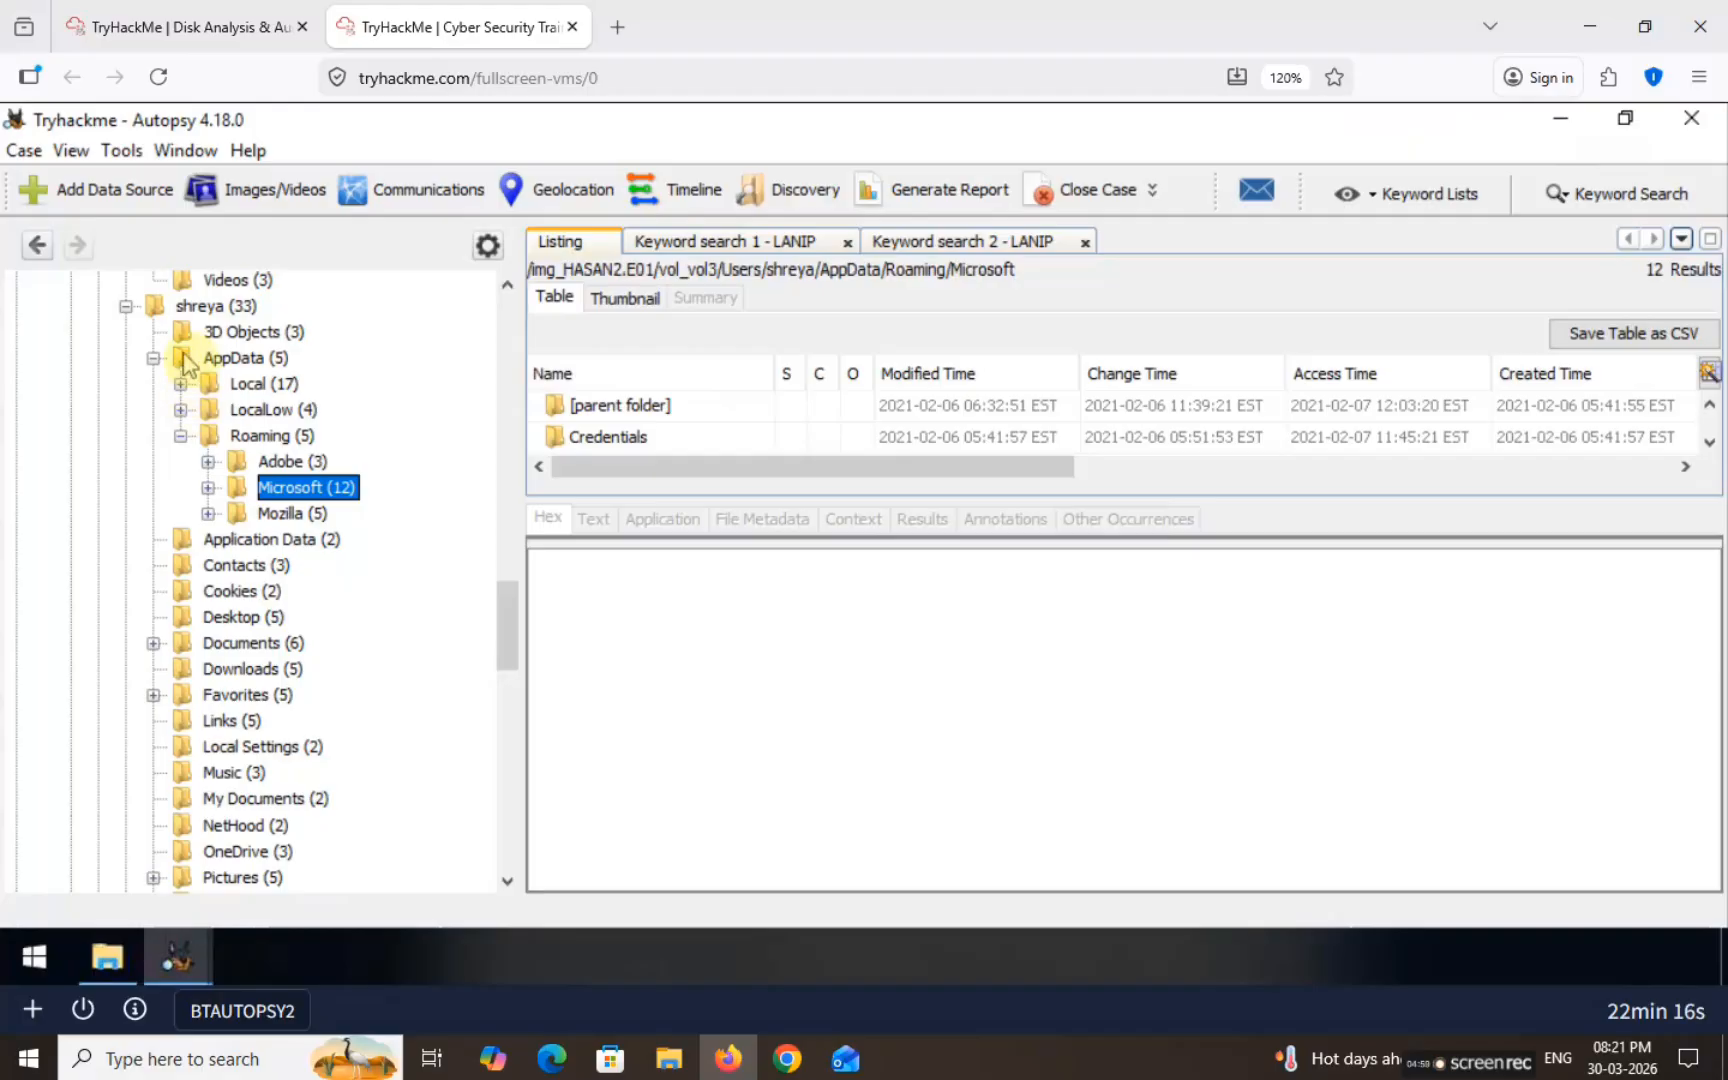
{"action": "left_click", "coordinate": [153, 358]}
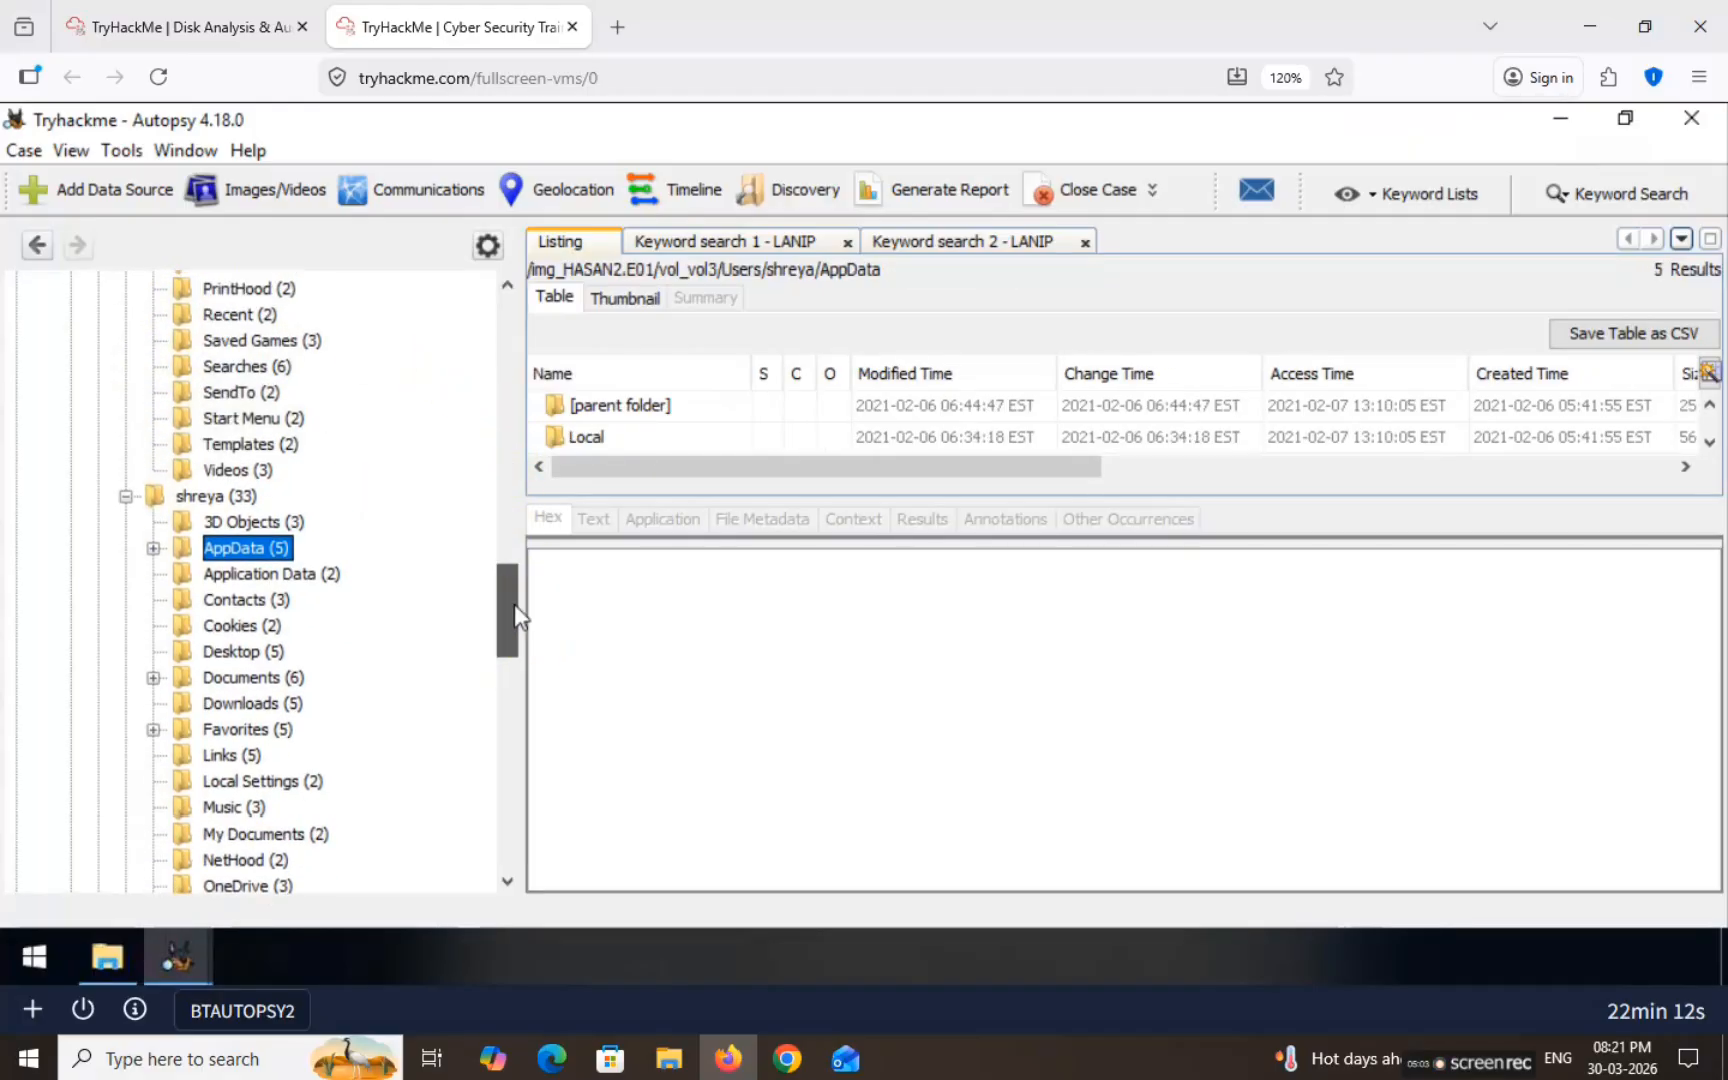
{"action": "left_click", "coordinate": [127, 497]}
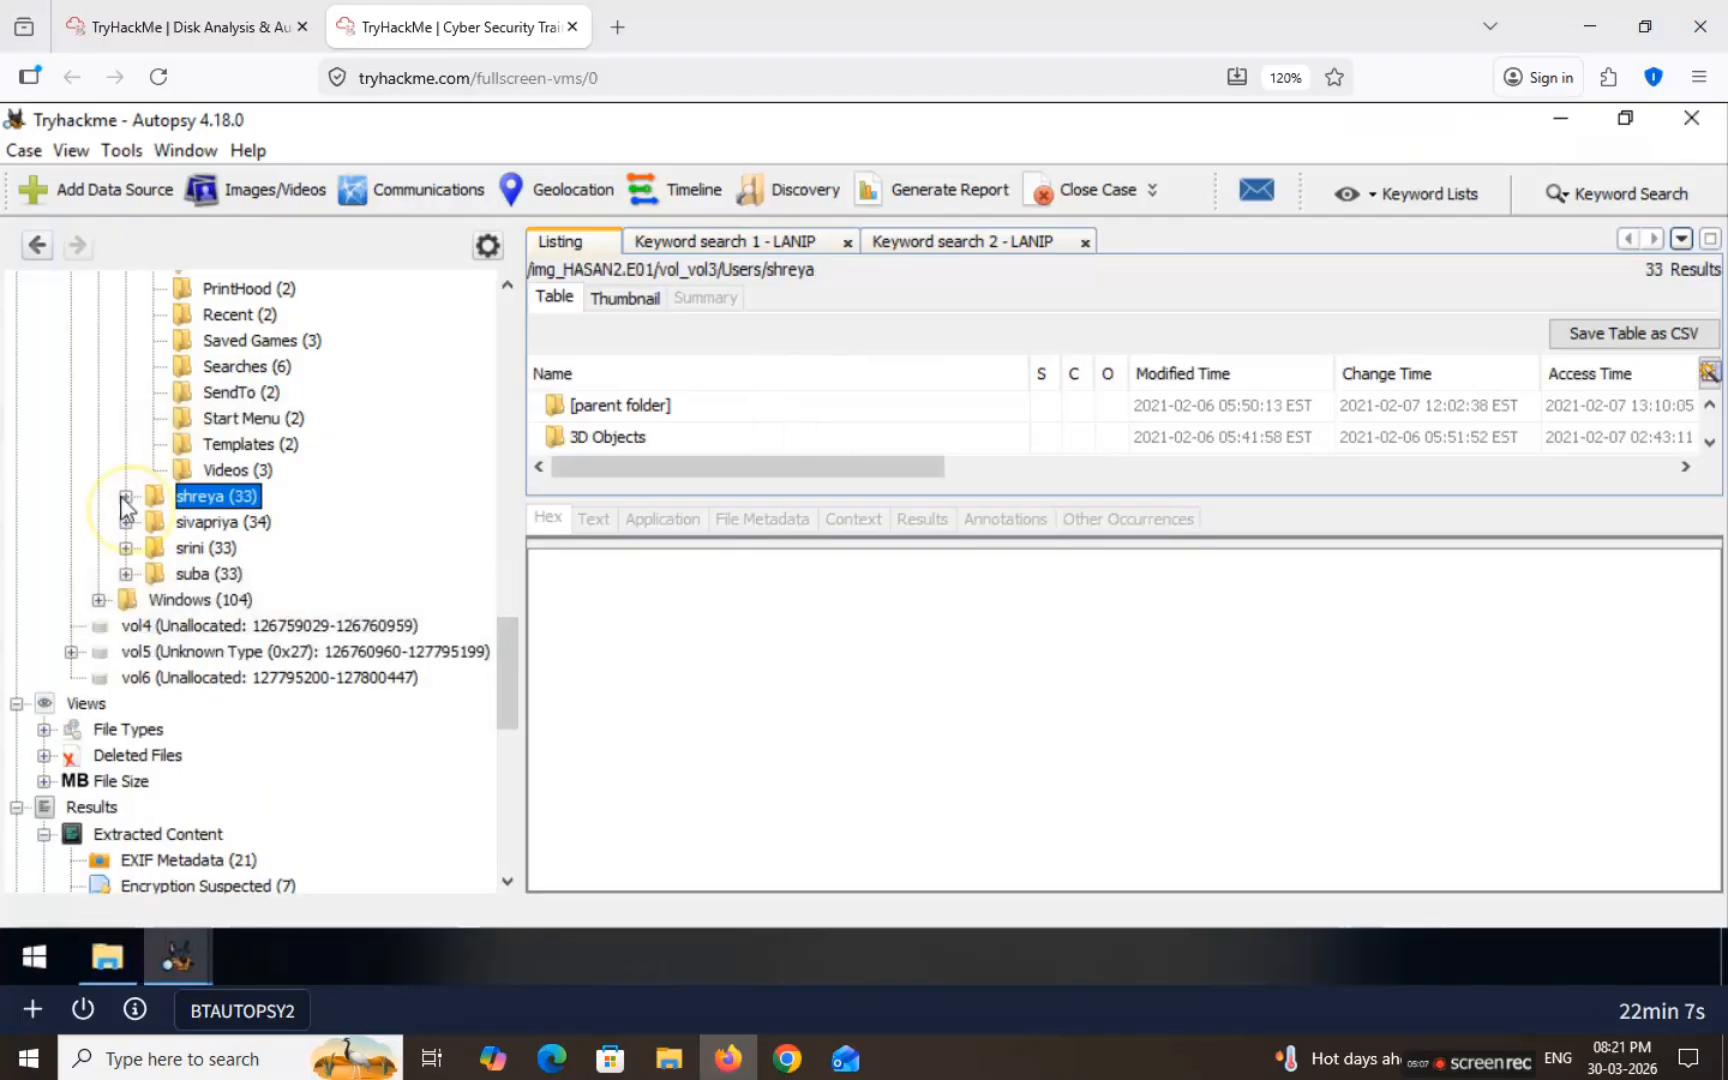
{"action": "left_click", "coordinate": [125, 497]}
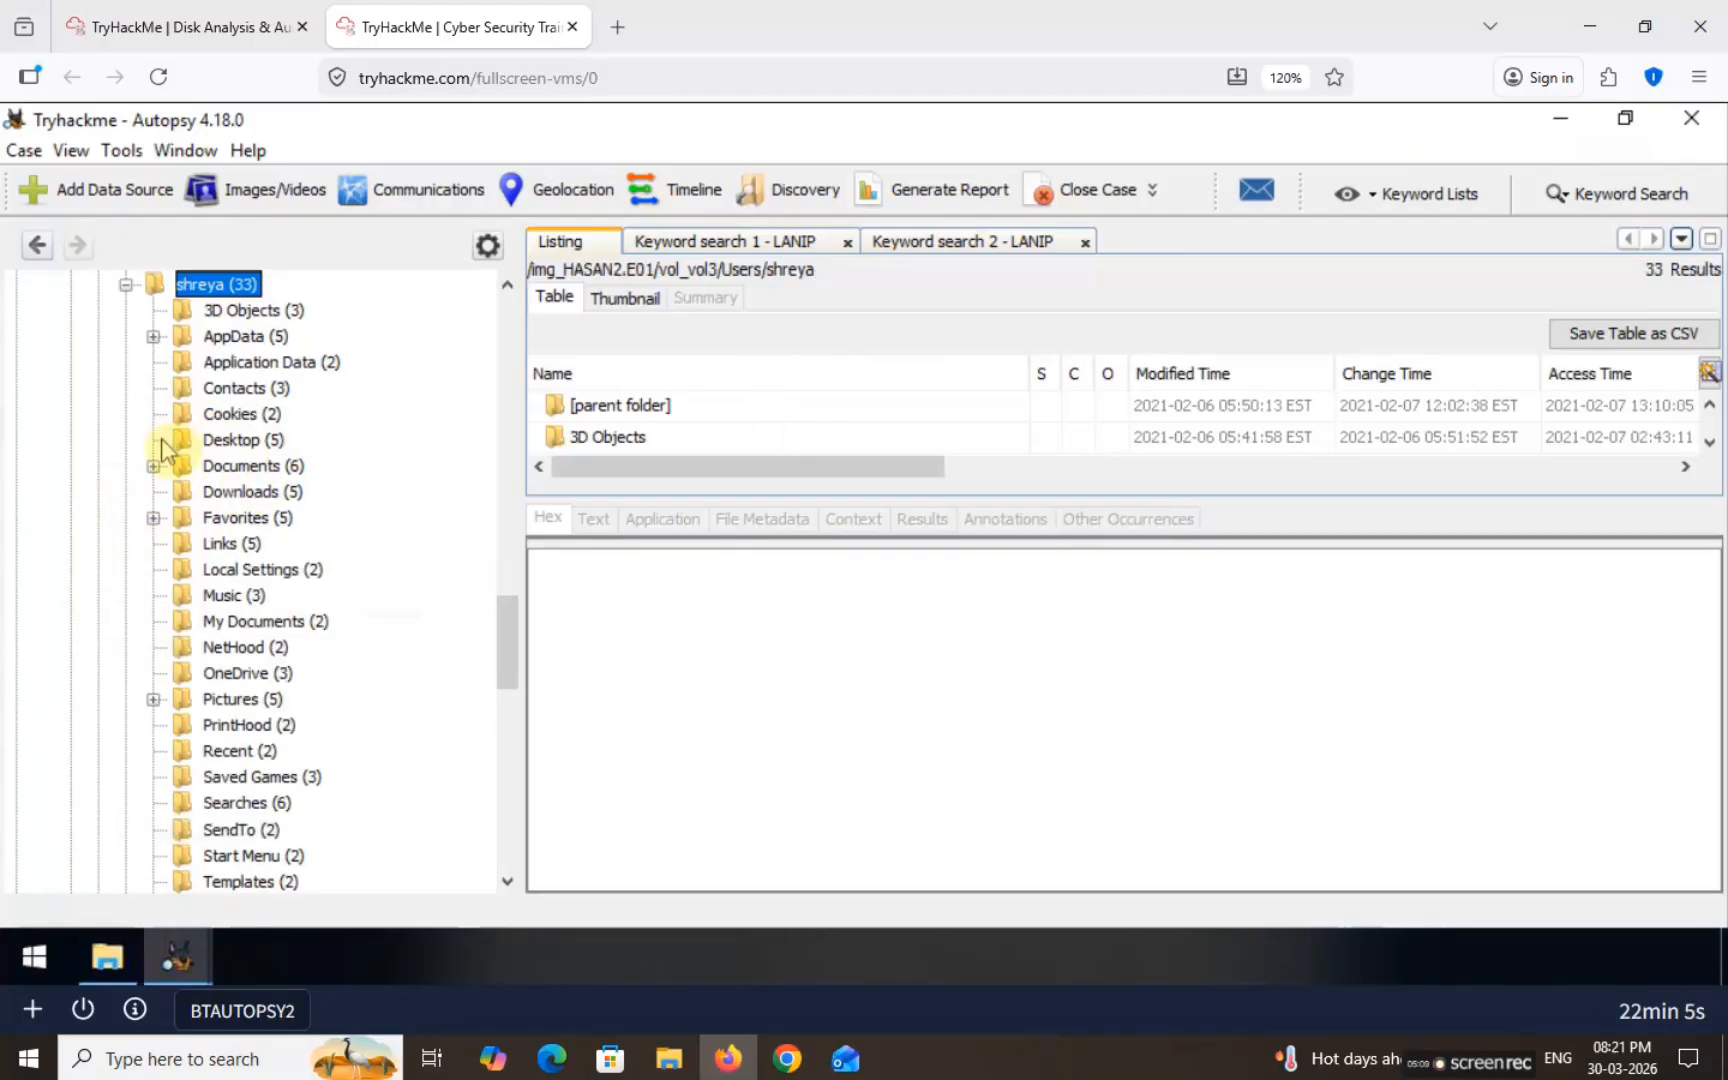
Step: Open exploit.ps1 on the user's Desktop and select its message Flag{I-hacked-you}
{"action": "left_click", "coordinate": [222, 440]}
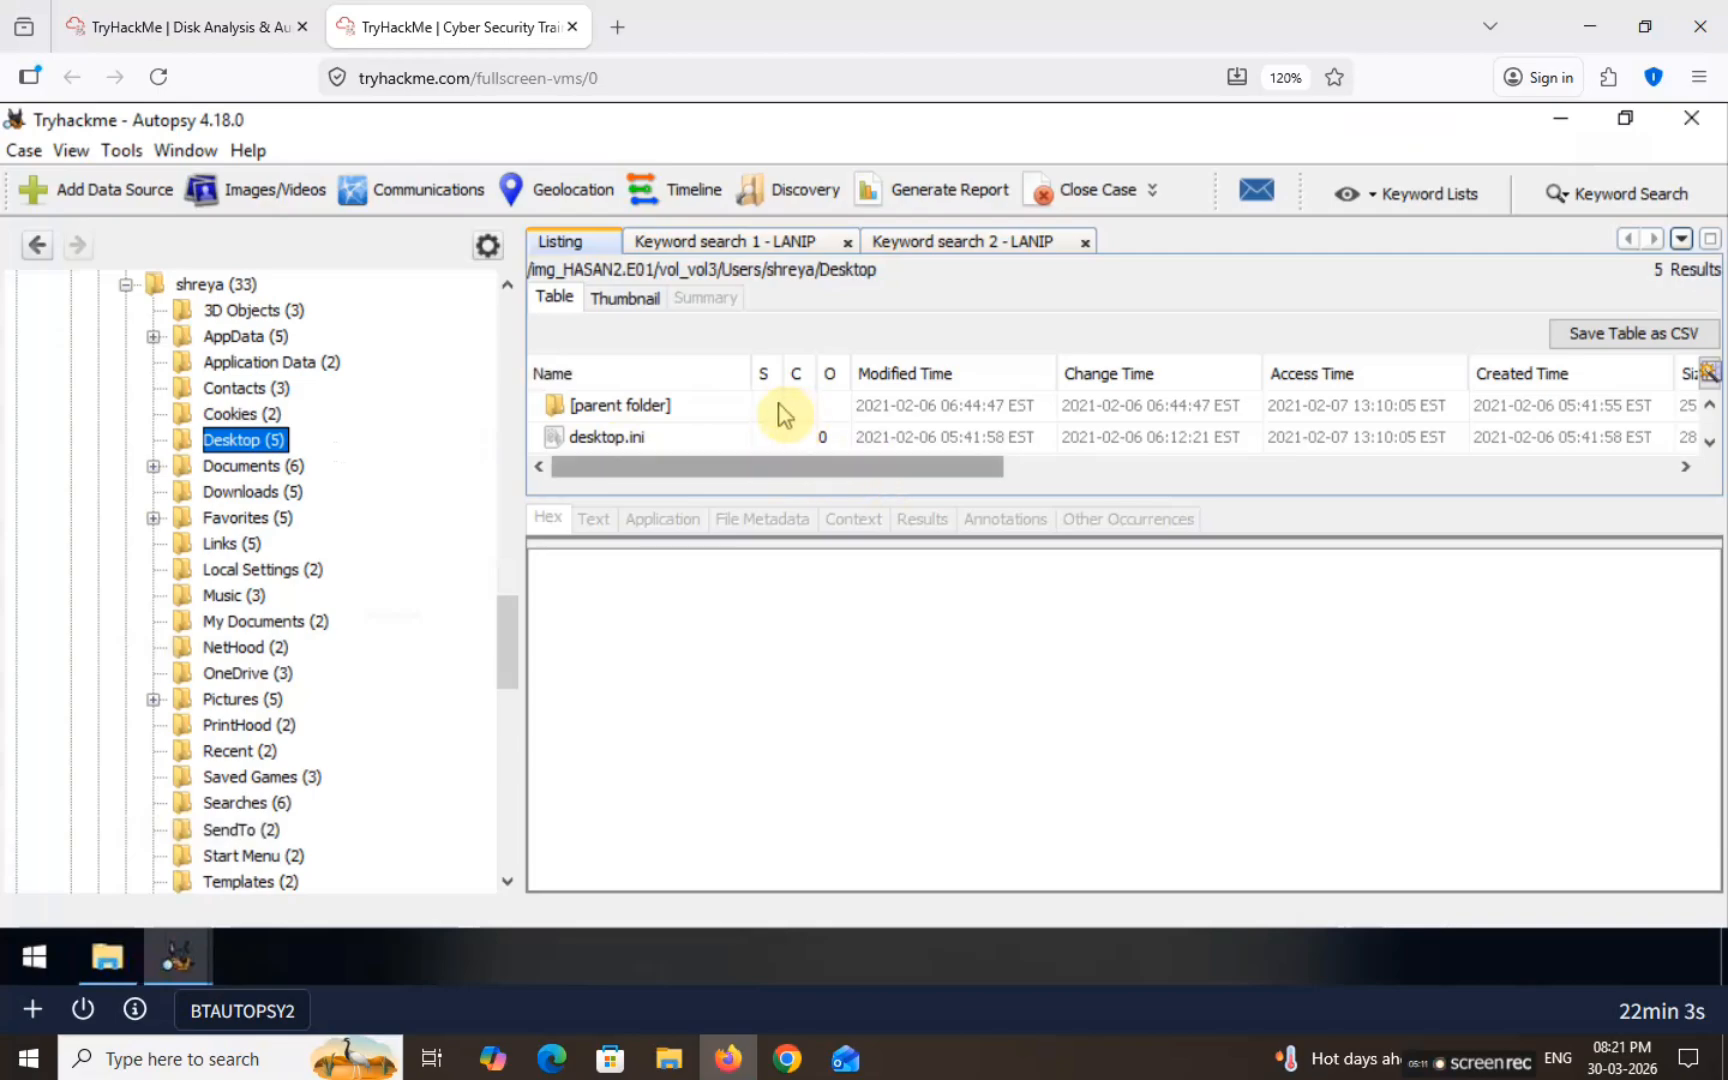
{"action": "scroll", "coordinate": [785, 415], "scroll_direction": "down", "scroll_amount": 1}
{"action": "left_click", "coordinate": [653, 437]}
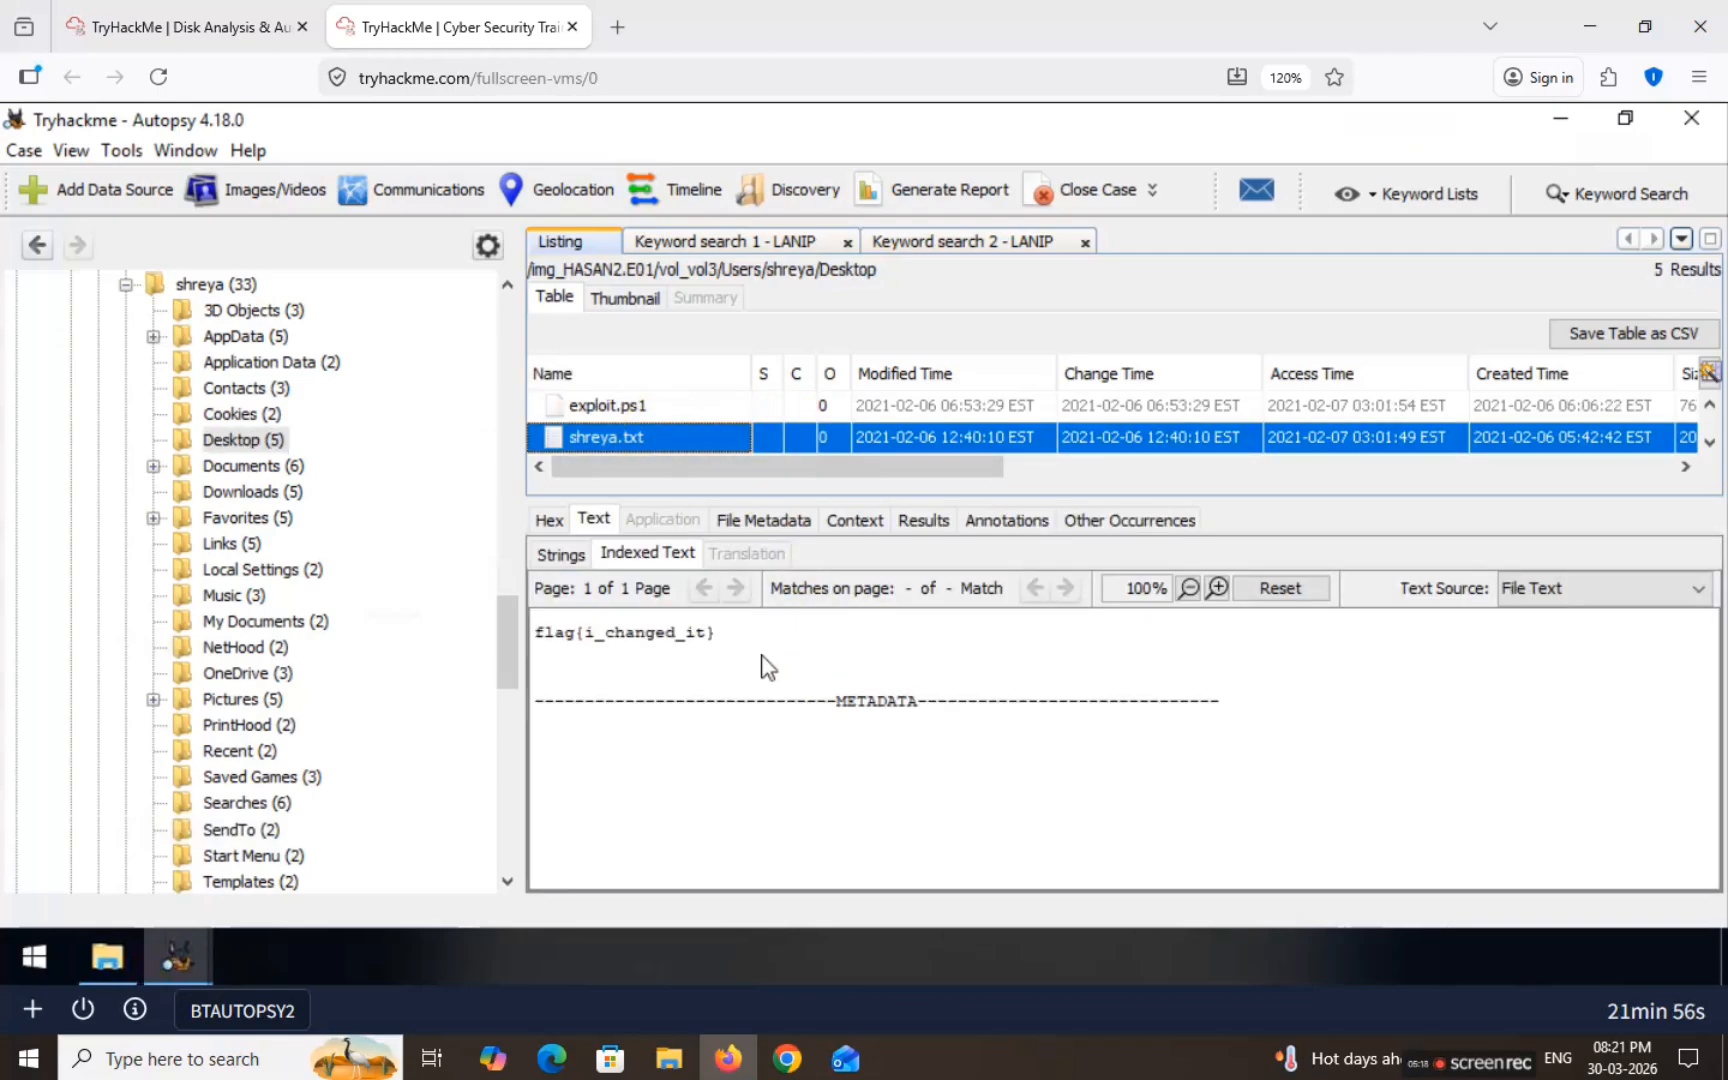
{"action": "left_click", "coordinate": [641, 402]}
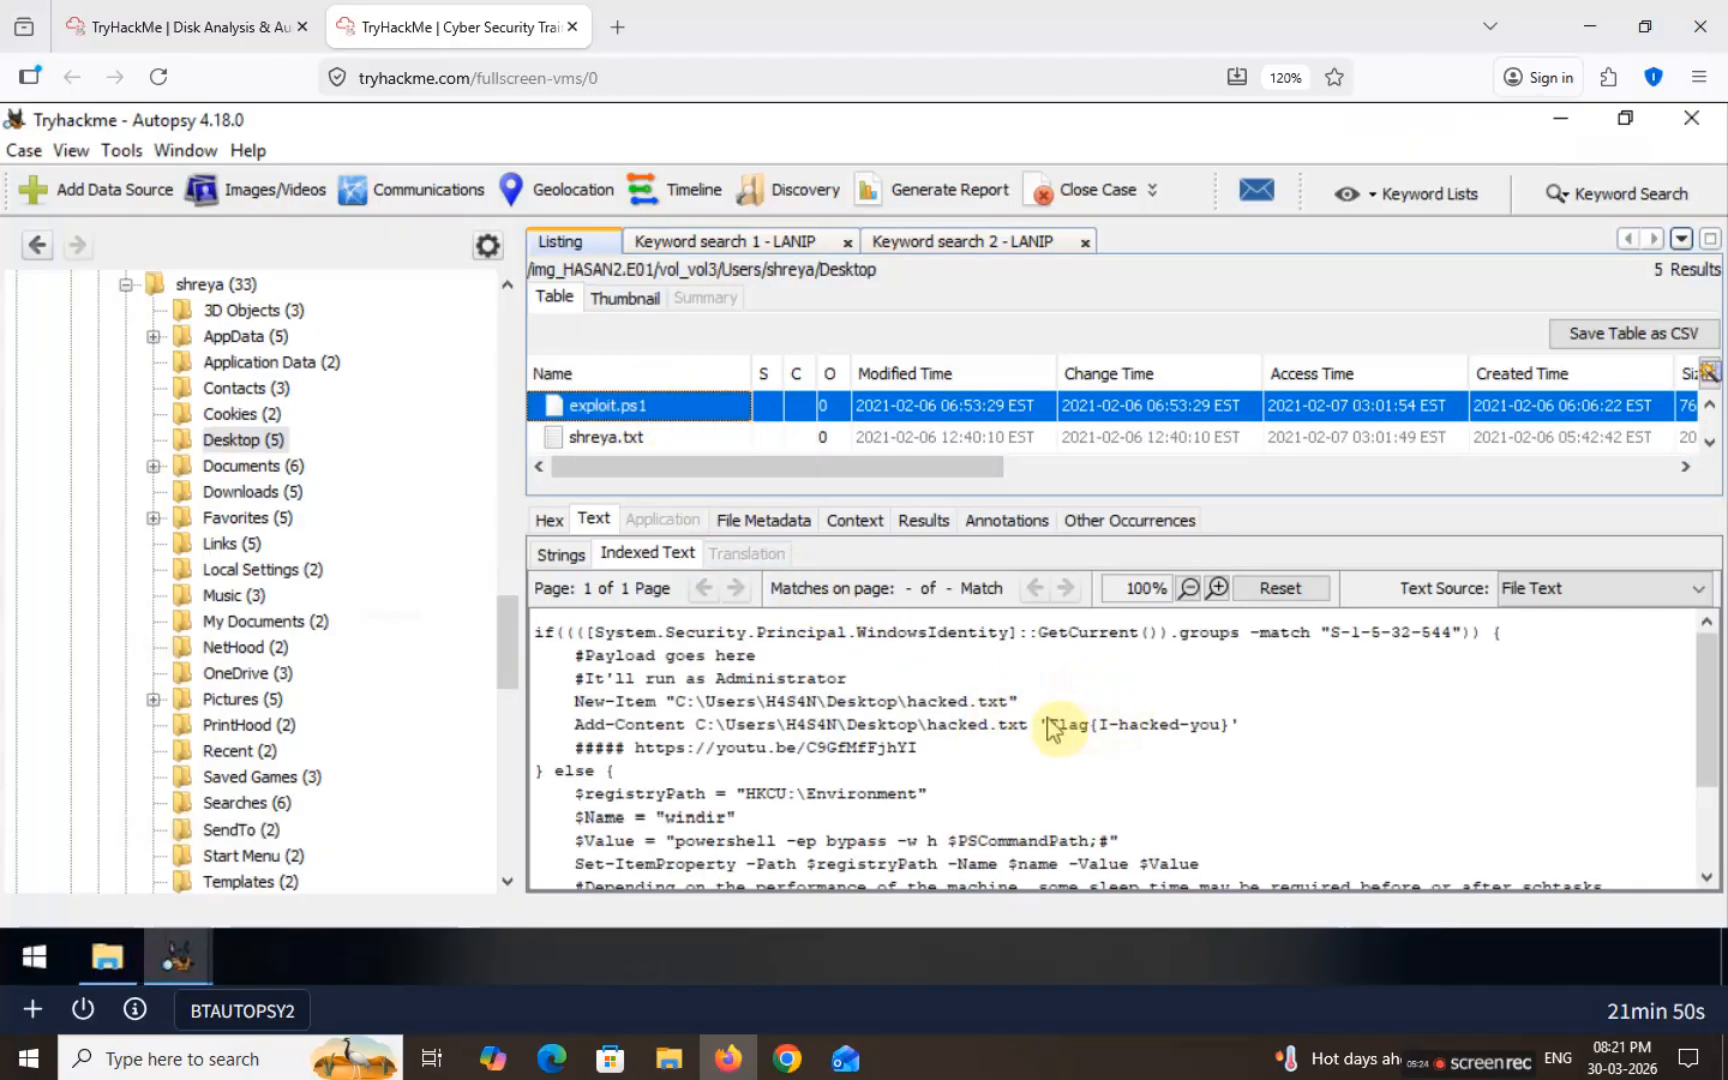
{"action": "left_click_drag", "start_coordinate": [1050, 727], "coordinate": [1205, 737]}
{"action": "key", "text": "ctrl+c"}
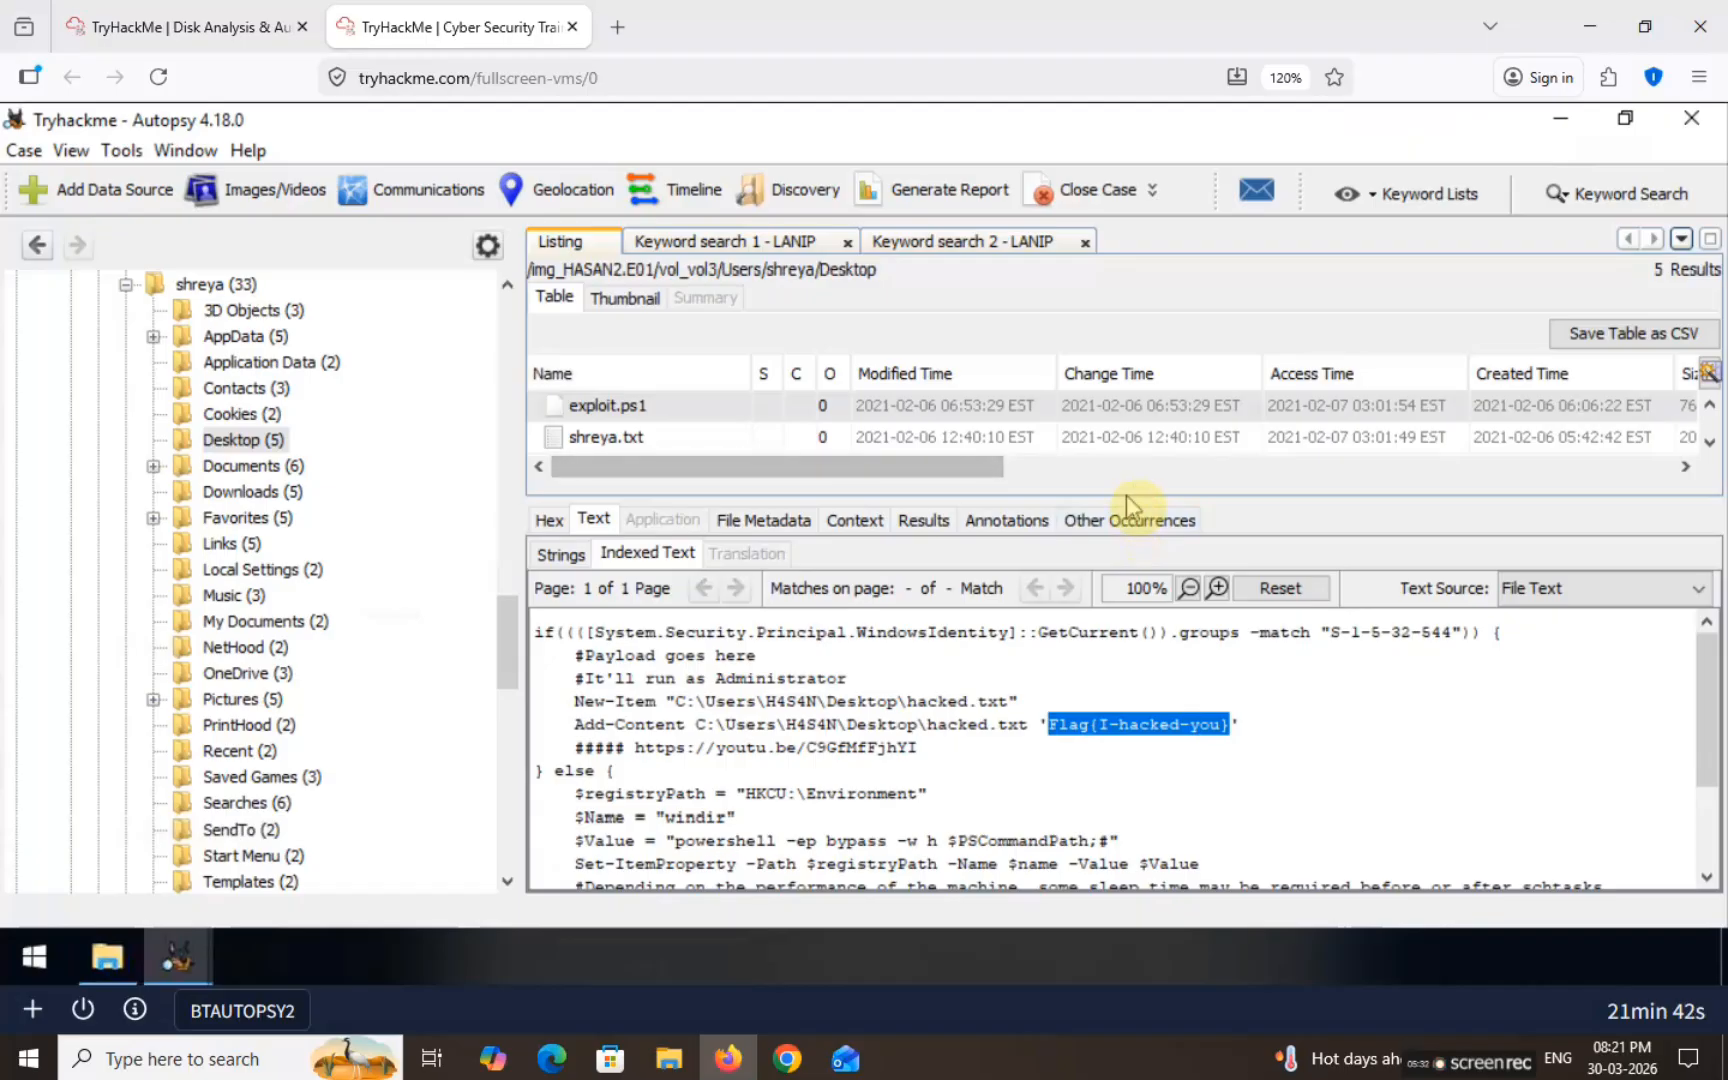
{"action": "left_click_drag", "start_coordinate": [1124, 500], "coordinate": [1124, 612]}
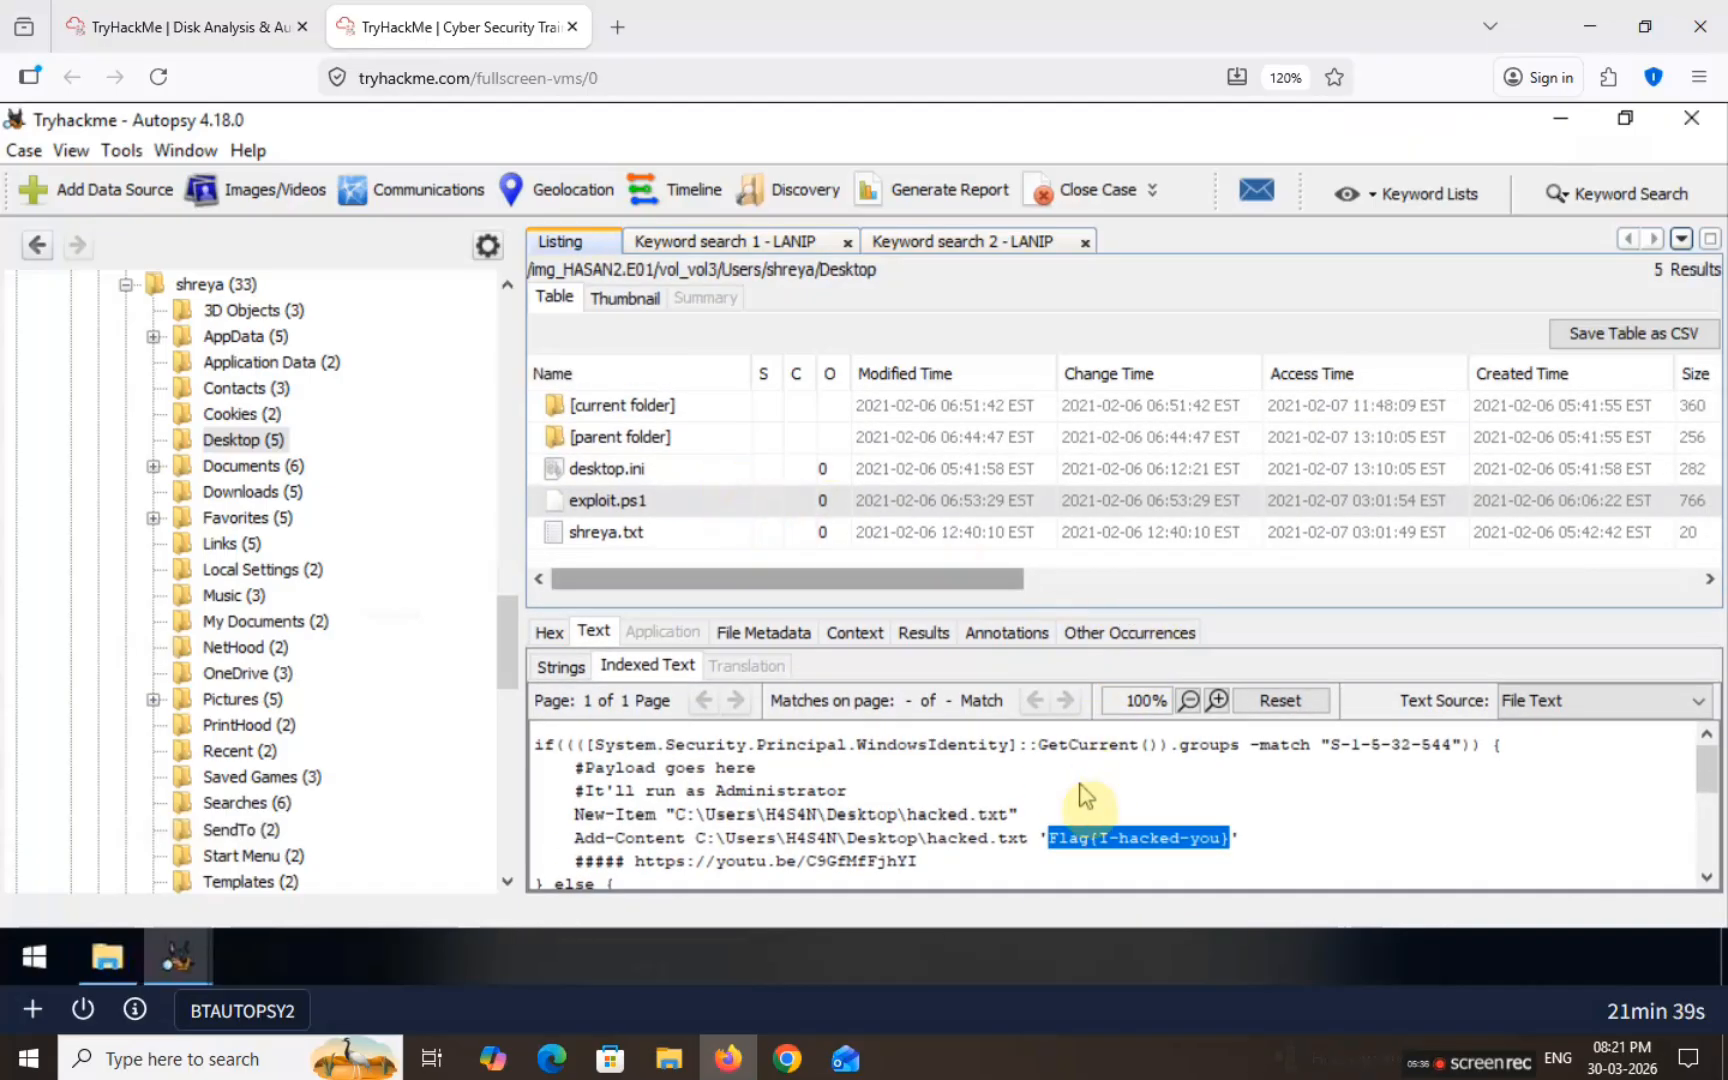
{"action": "left_click", "coordinate": [160, 27]}
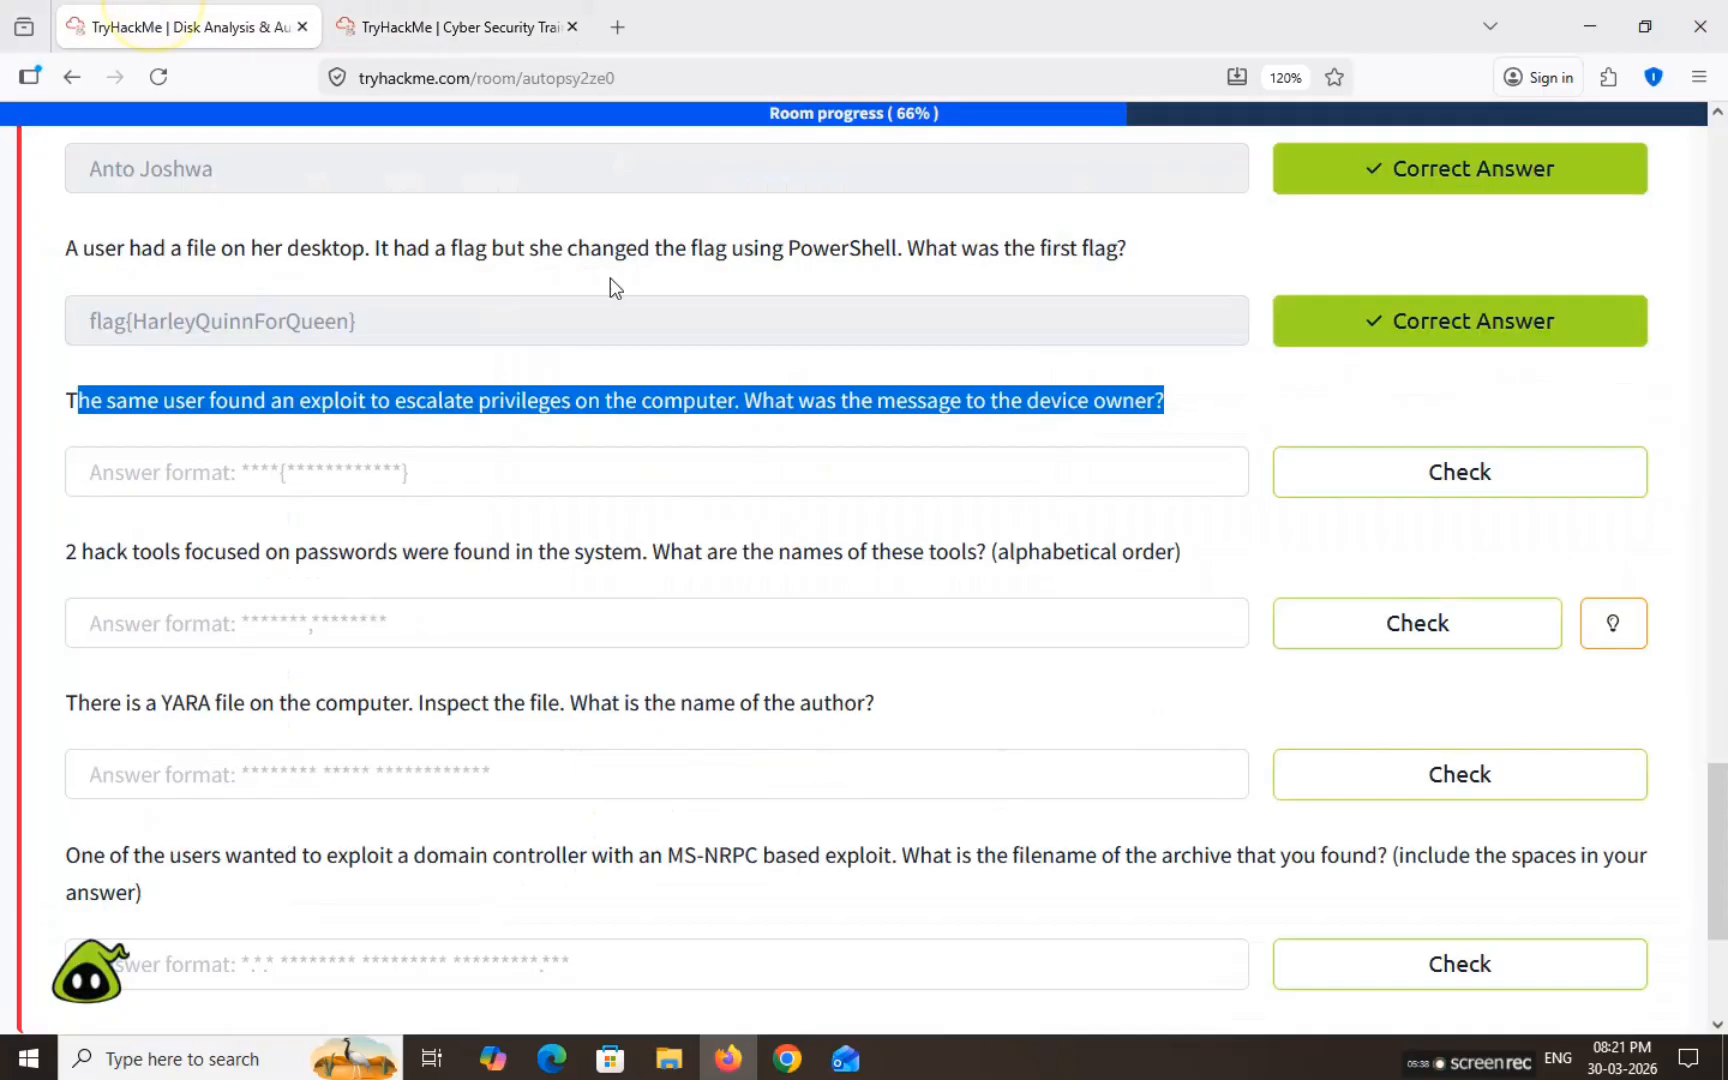
Step: Submit Flag{I-hacked-you} as the answer to the exploit question
{"action": "left_click", "coordinate": [458, 467]}
{"action": "key", "text": "ctrl+v"}
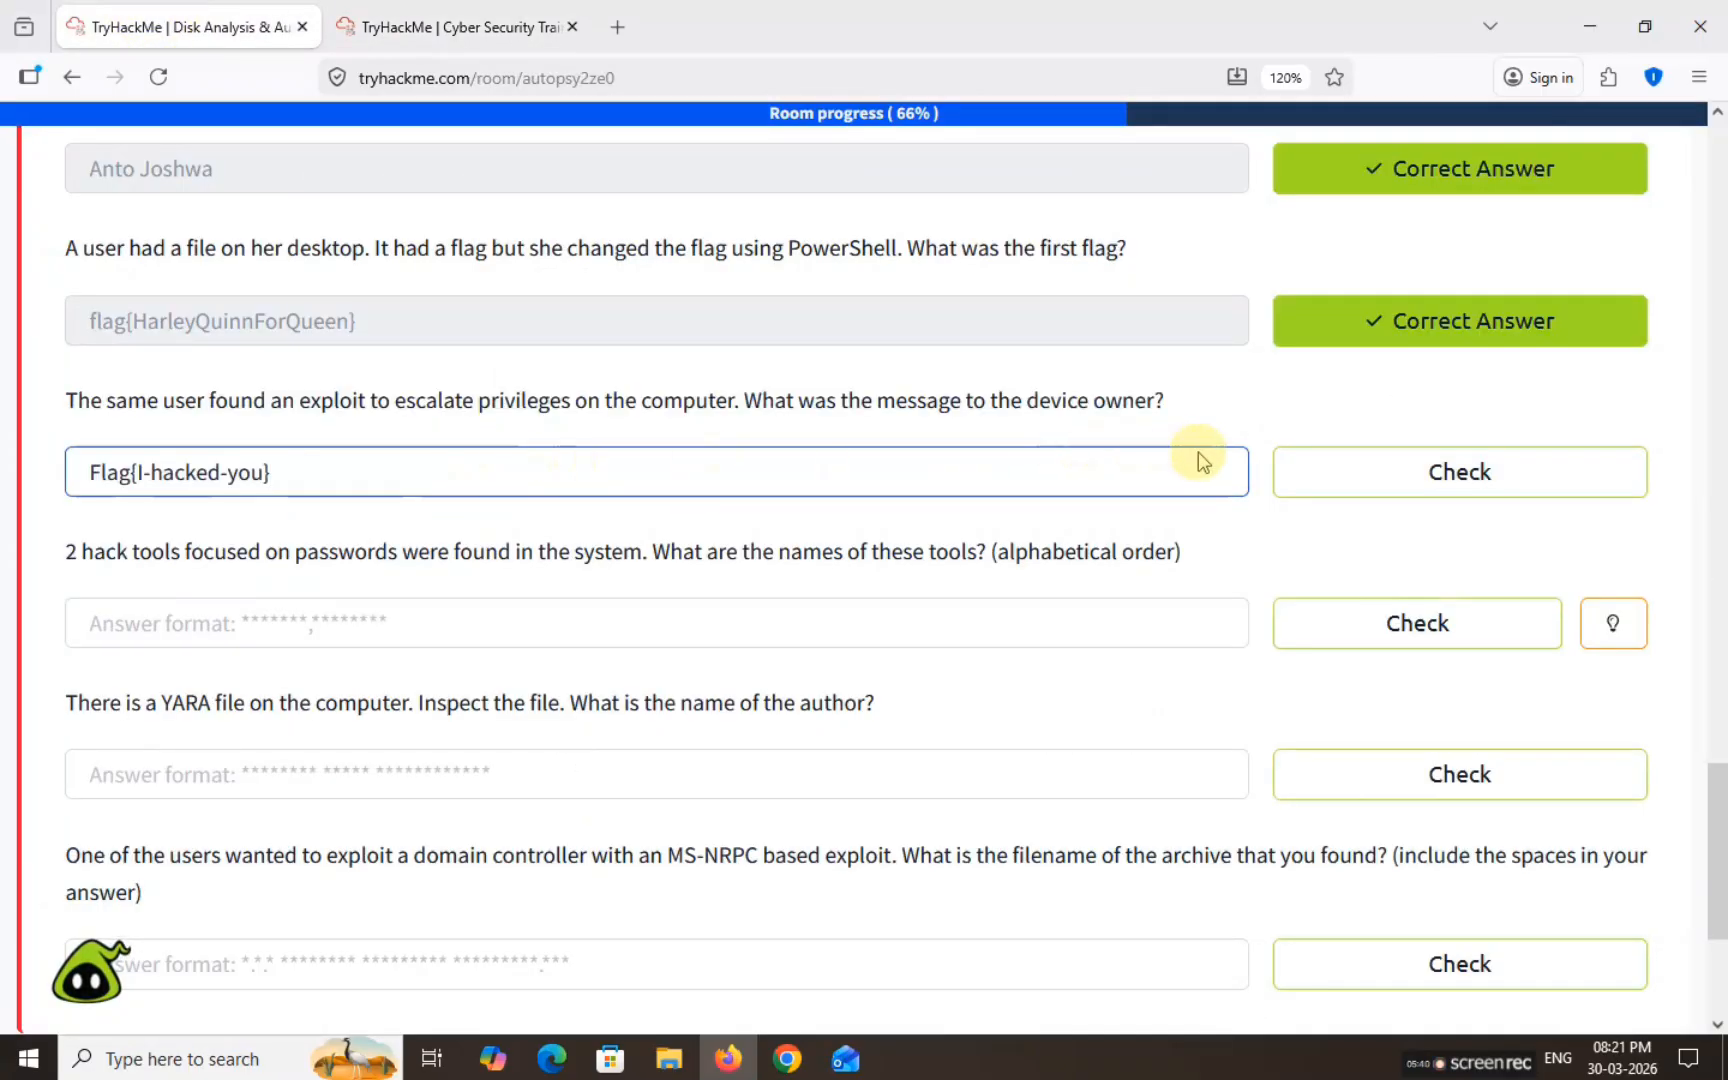
{"action": "left_click", "coordinate": [1392, 490]}
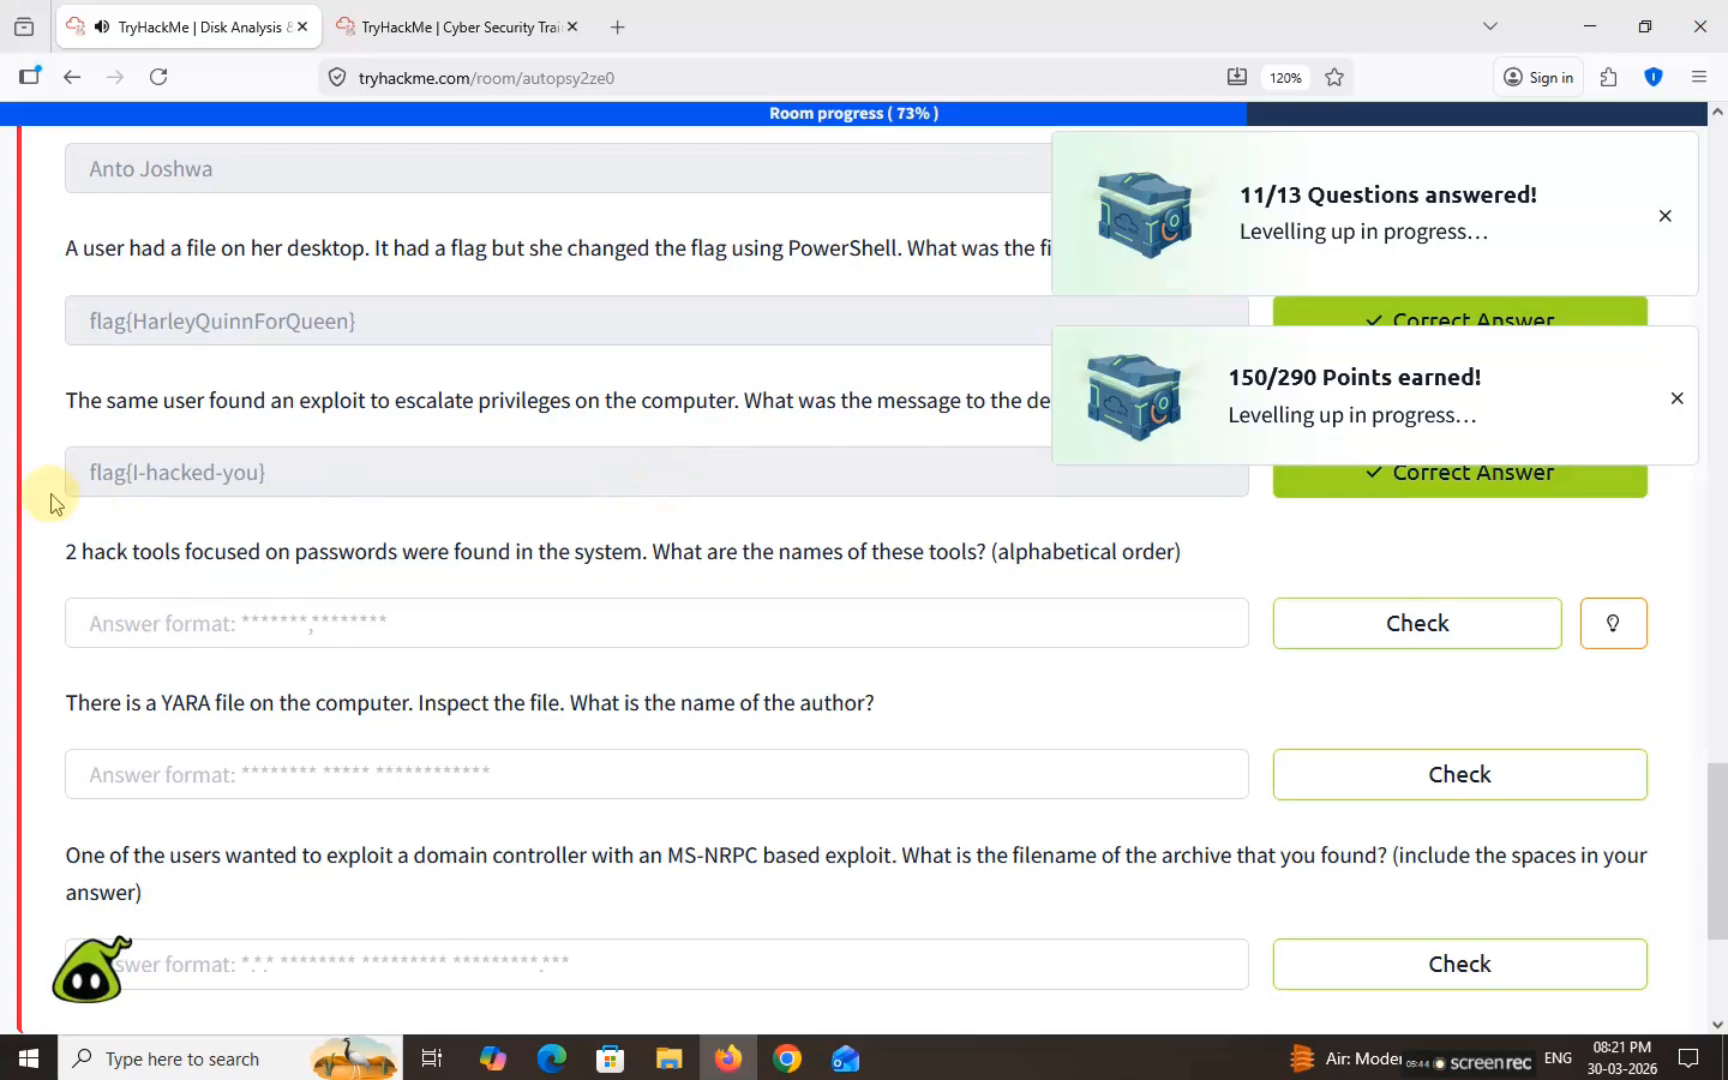
Step: Highlight the password hack-tools question and focus its answer field
{"action": "left_click_drag", "start_coordinate": [66, 552], "coordinate": [1187, 558]}
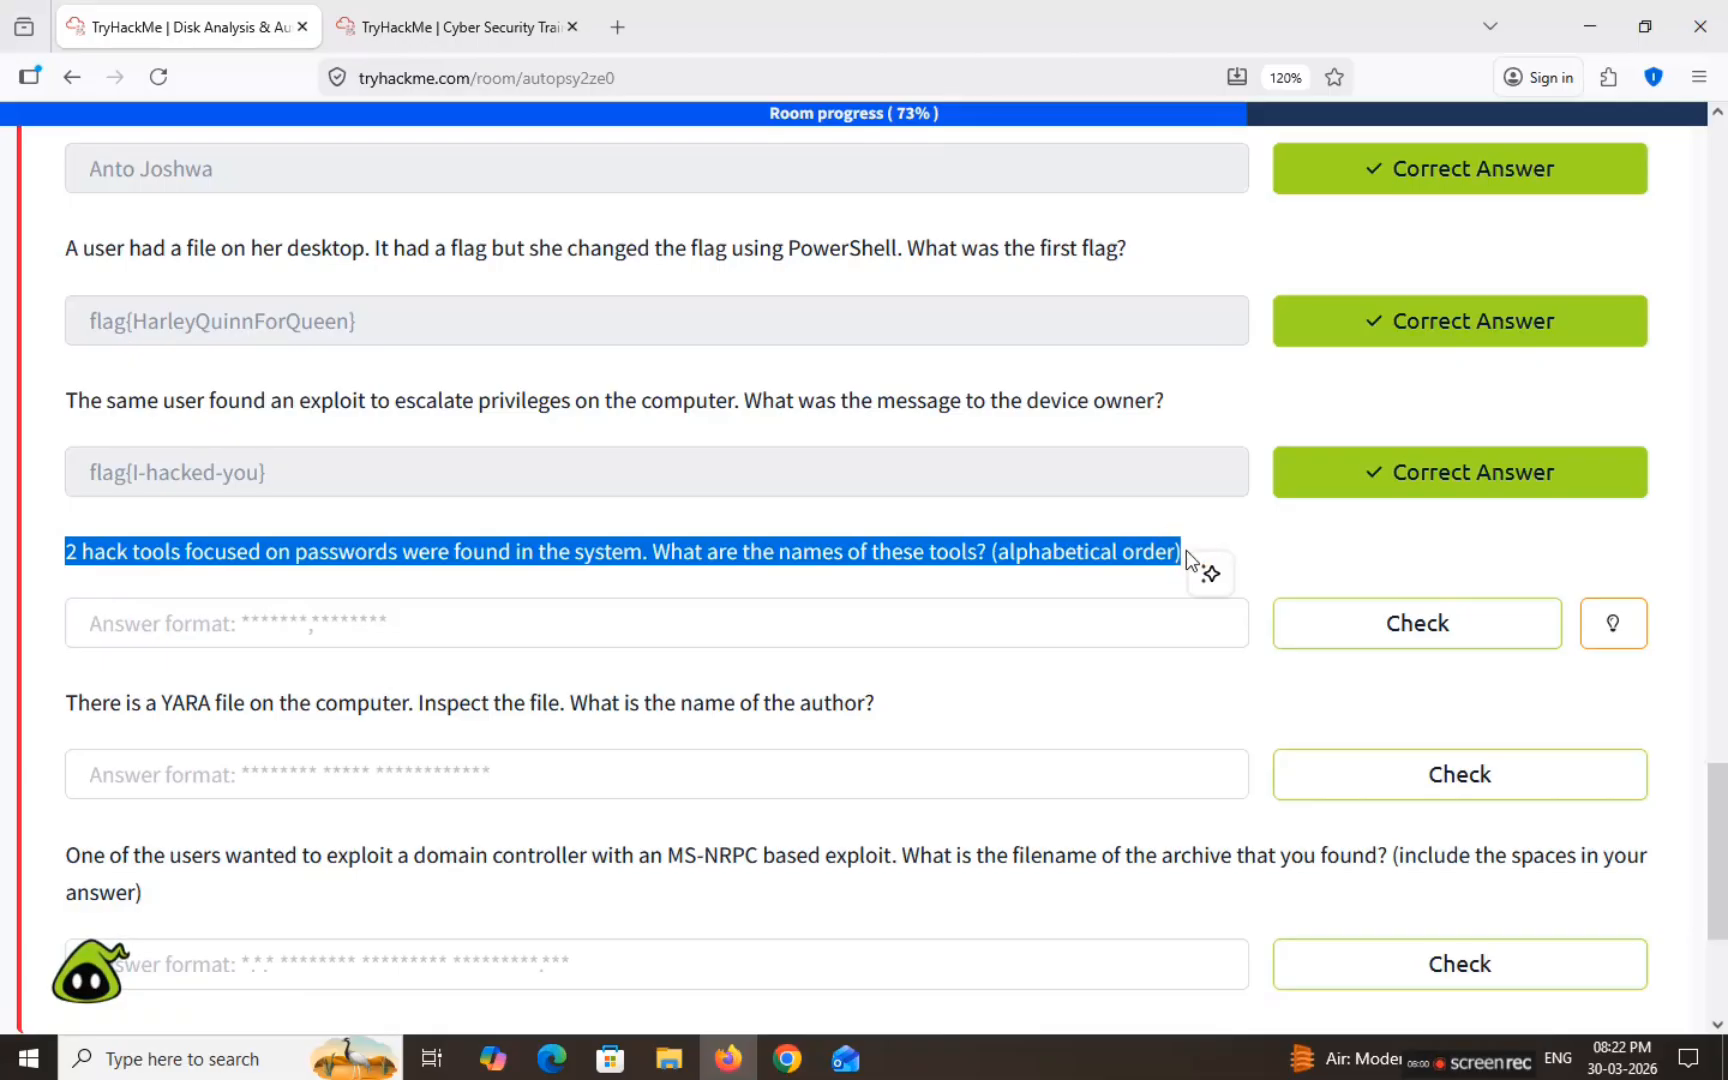
{"action": "left_click", "coordinate": [1120, 617]}
{"action": "left_click", "coordinate": [460, 27]}
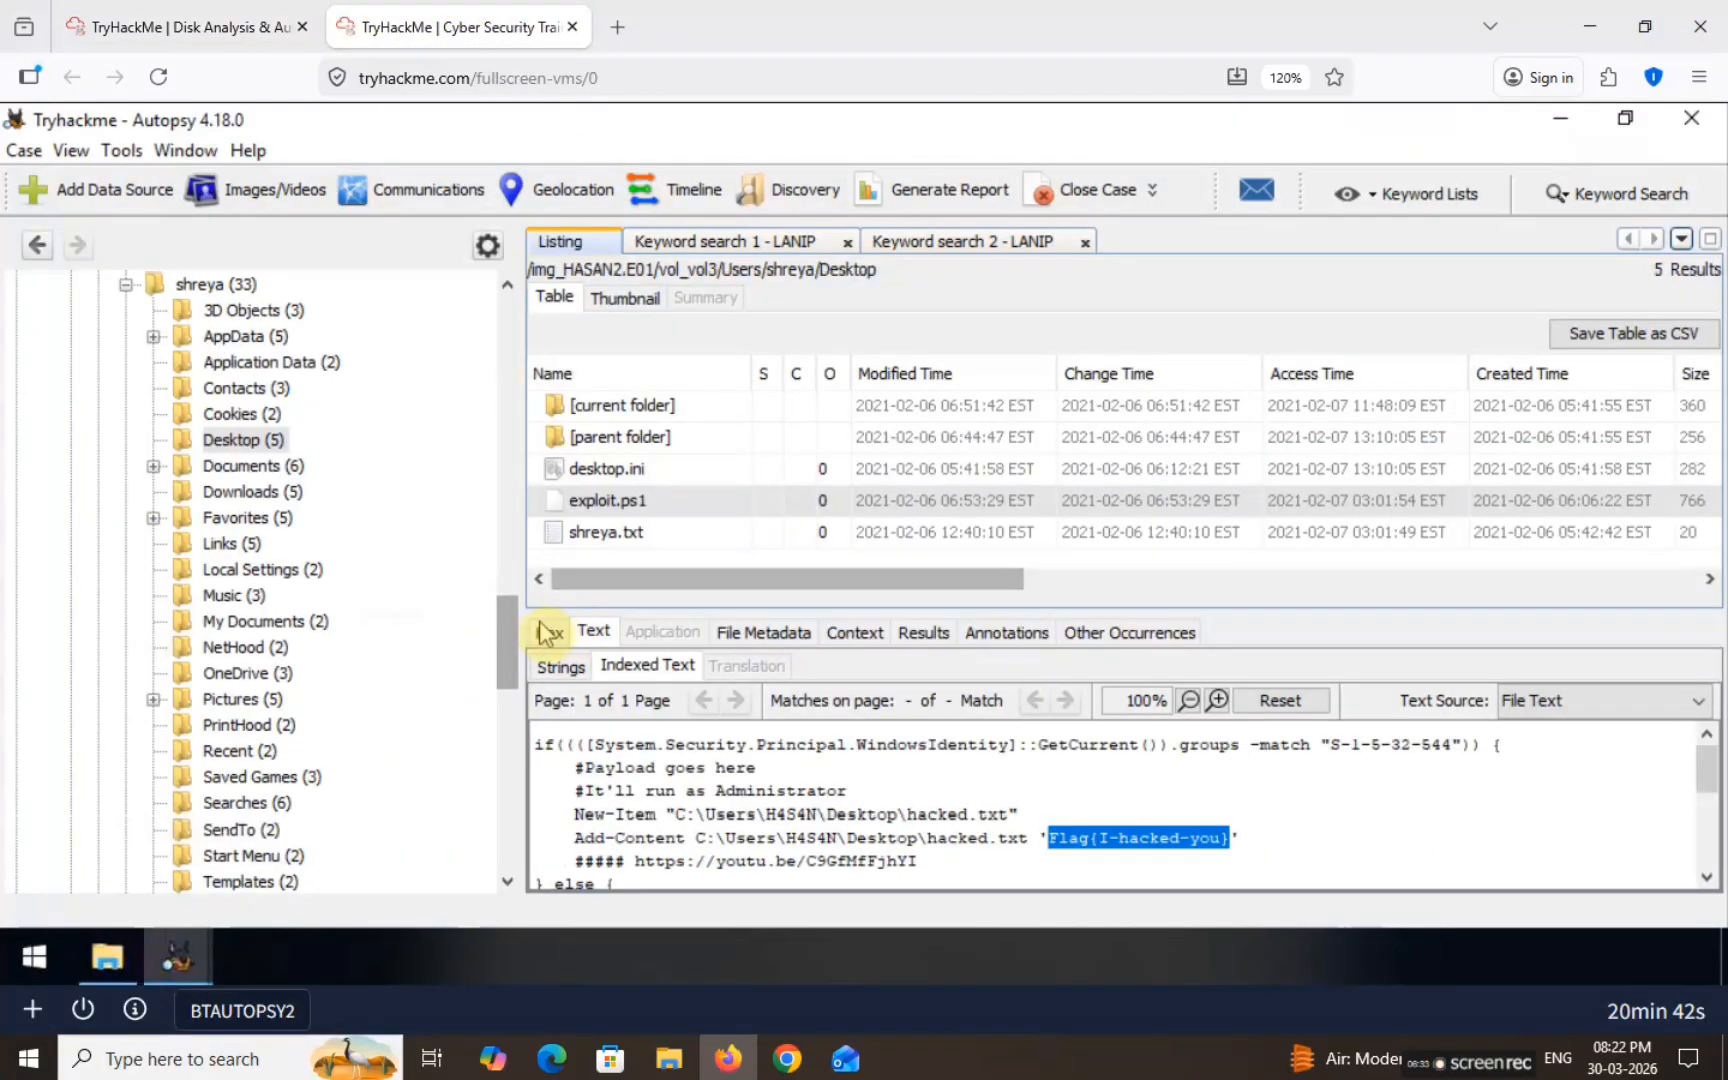
Step: Resize the Autopsy panes and collapse the user's home folder, briefly checking Favorites and Pictures
{"action": "left_click_drag", "start_coordinate": [510, 645], "coordinate": [520, 627]}
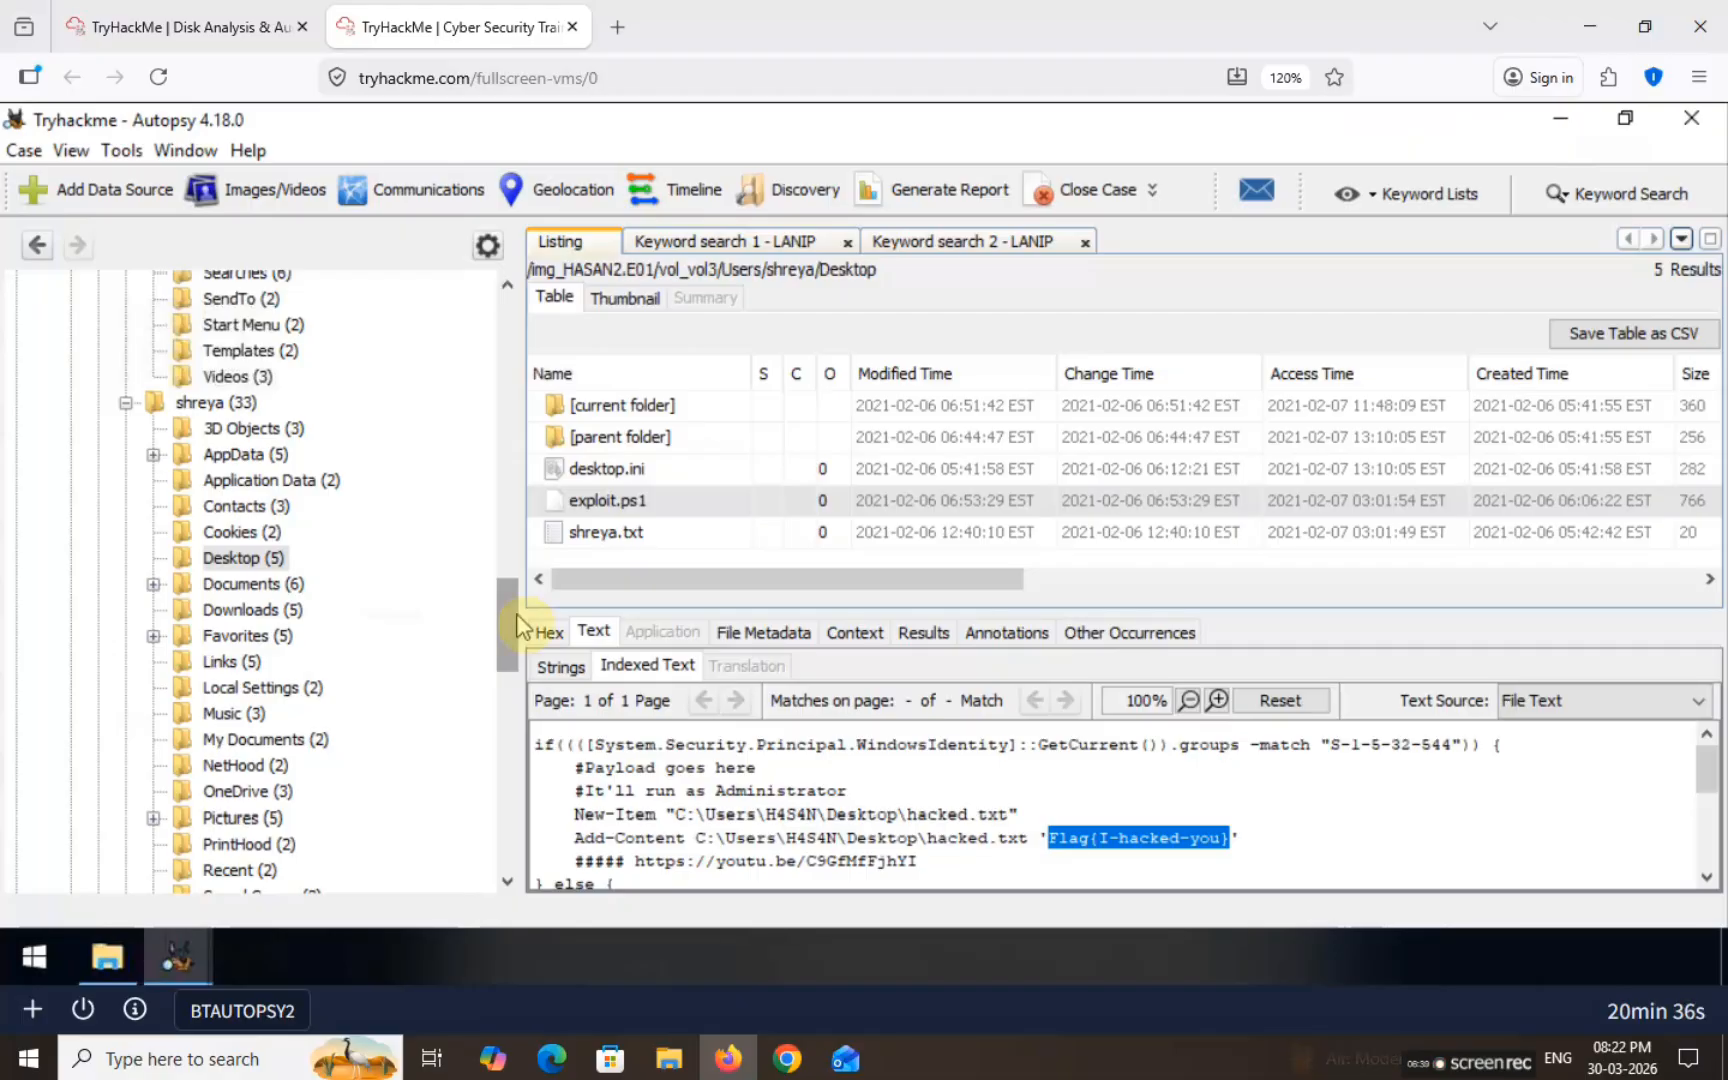
{"action": "left_click_drag", "start_coordinate": [510, 615], "coordinate": [505, 590]}
{"action": "left_click", "coordinate": [137, 570]}
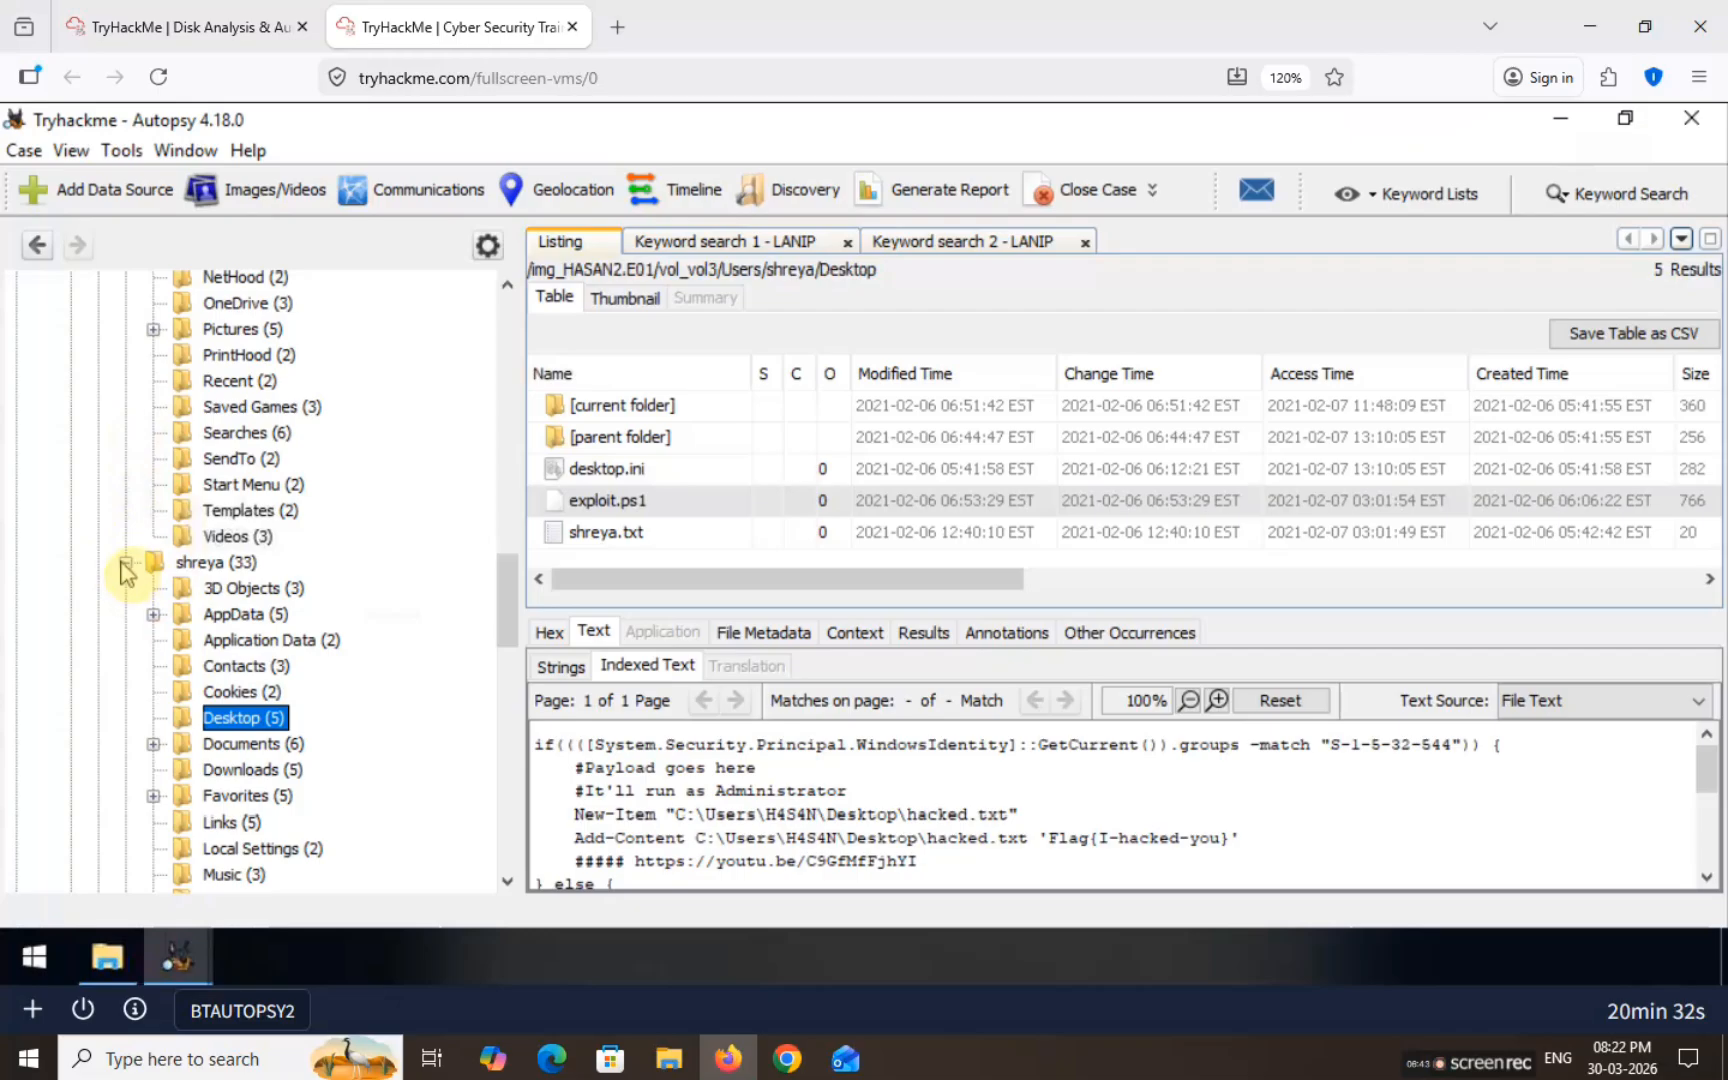
{"action": "left_click", "coordinate": [124, 564]}
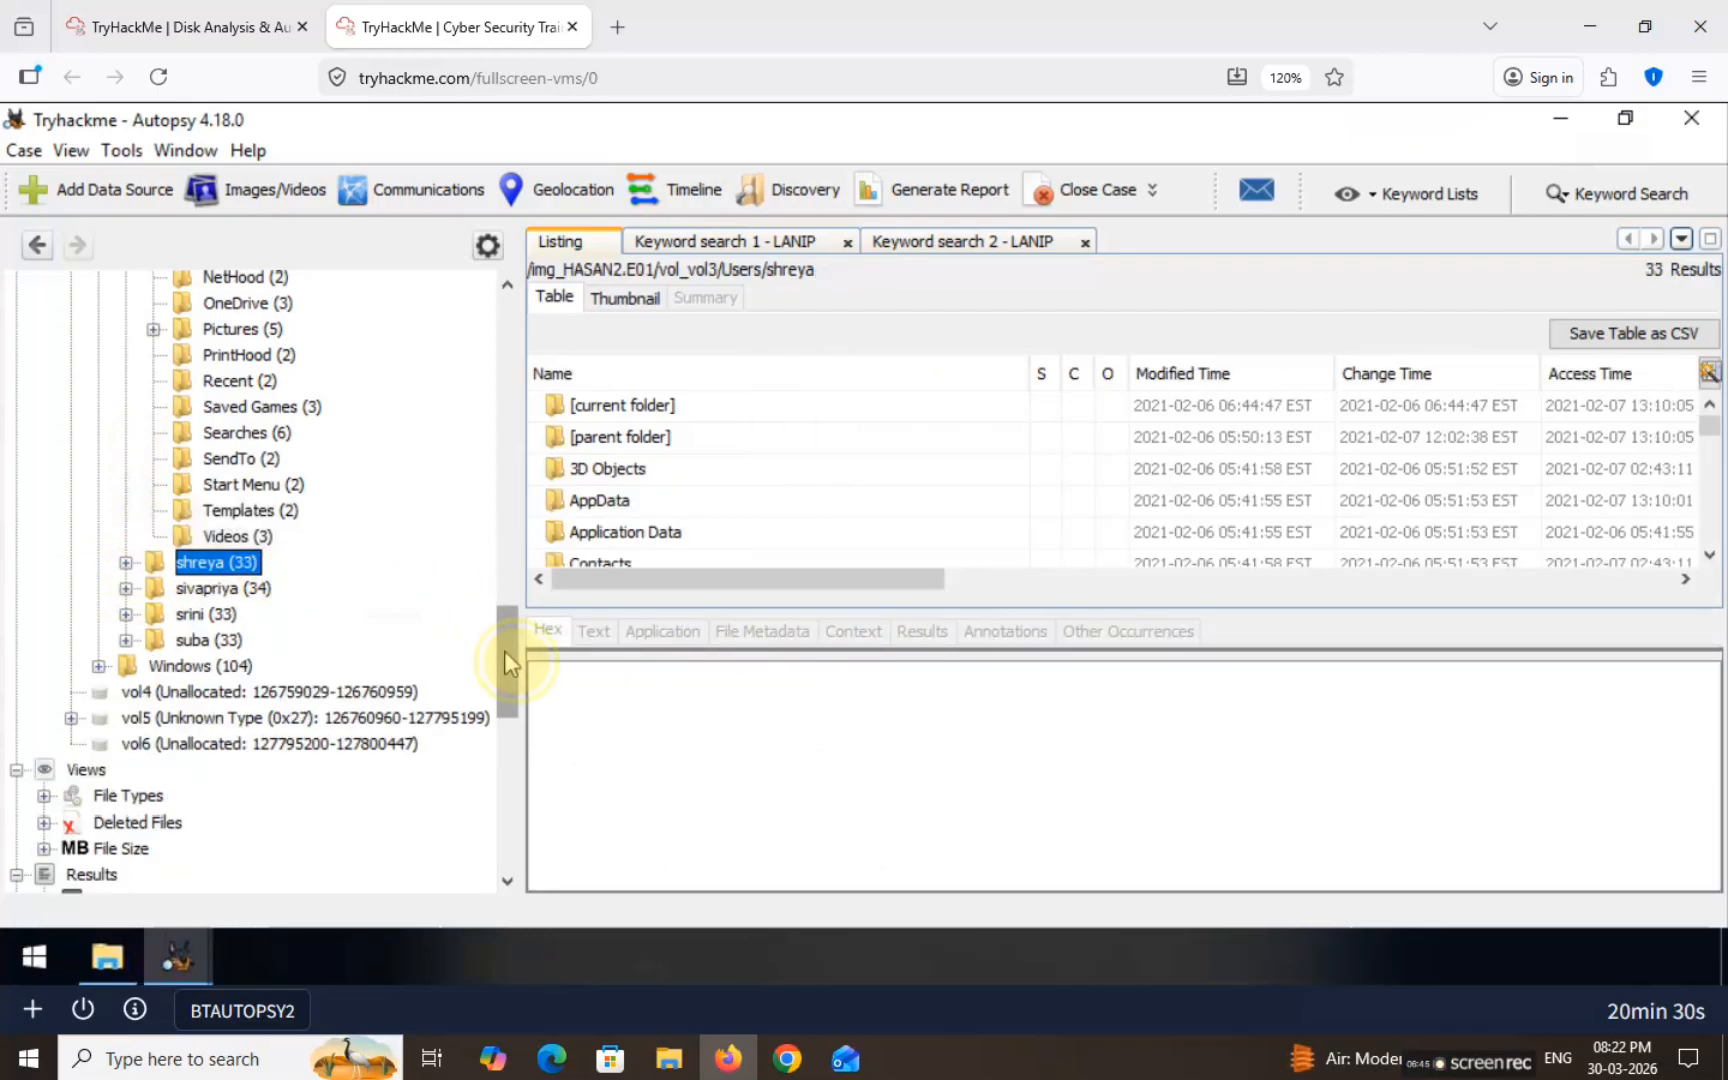
{"action": "left_click_drag", "start_coordinate": [504, 651], "coordinate": [507, 603]}
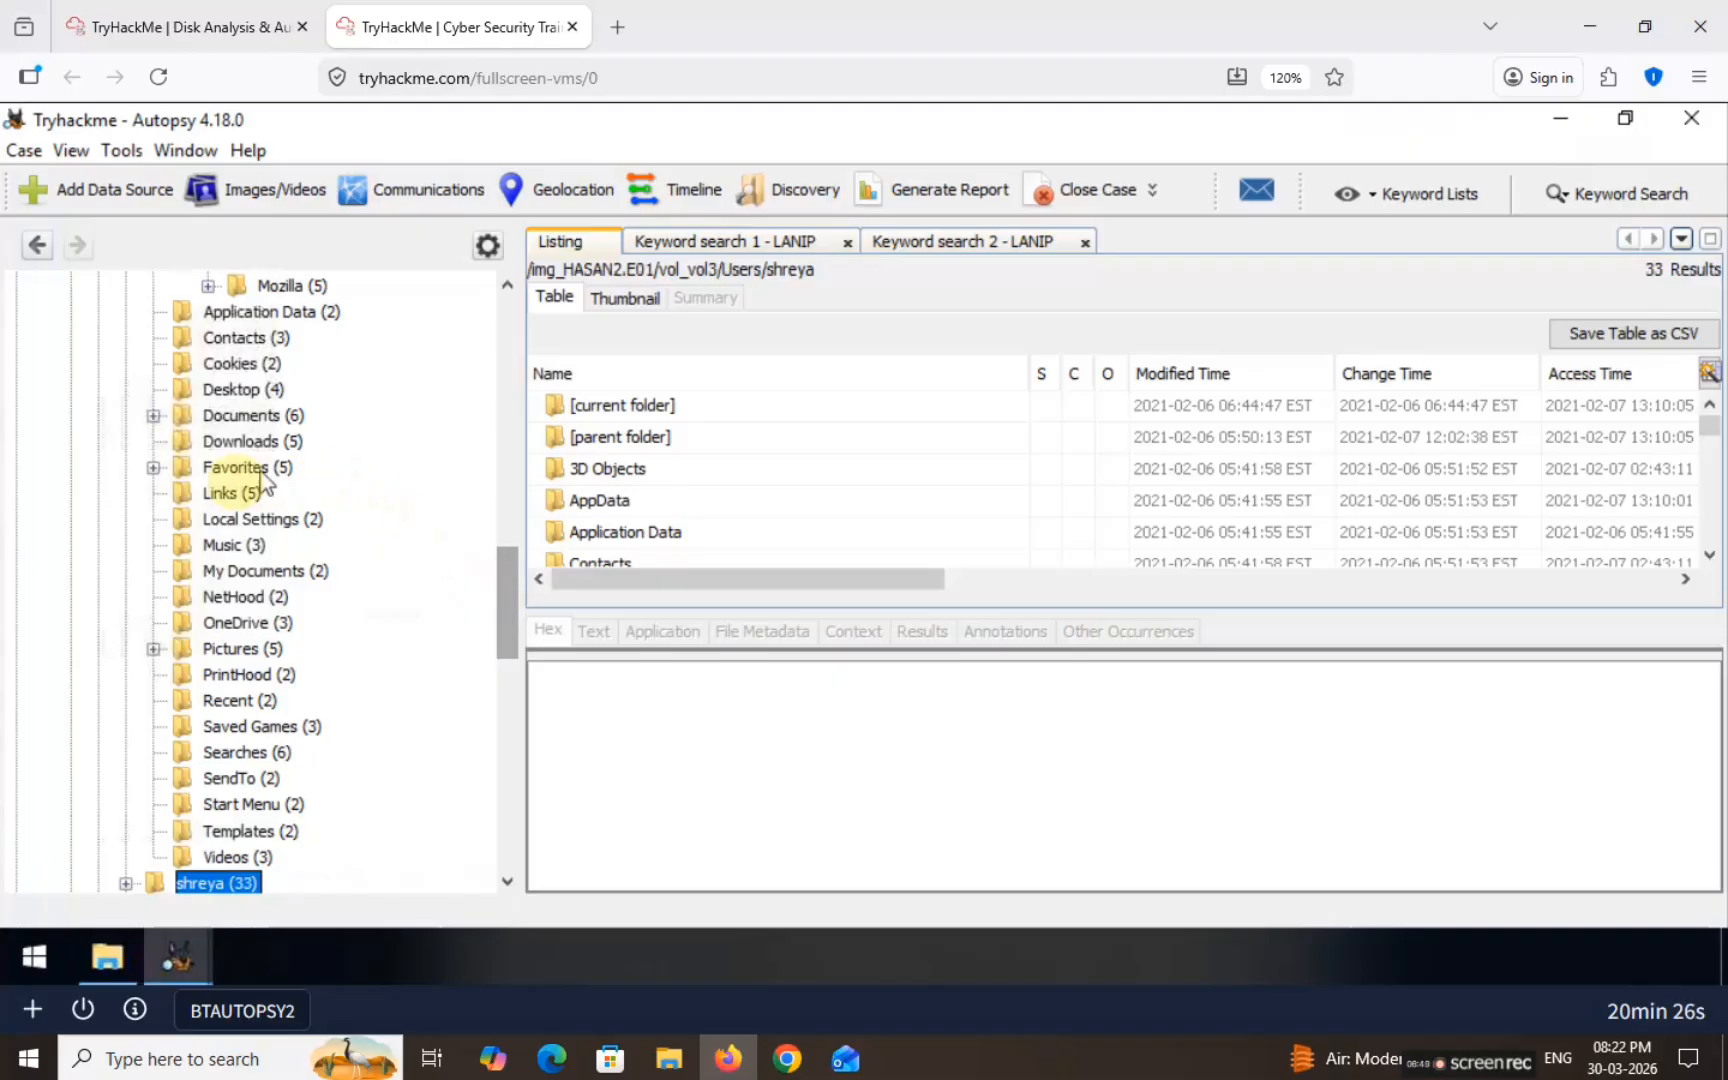
{"action": "left_click", "coordinate": [153, 467]}
{"action": "left_click", "coordinate": [153, 467]}
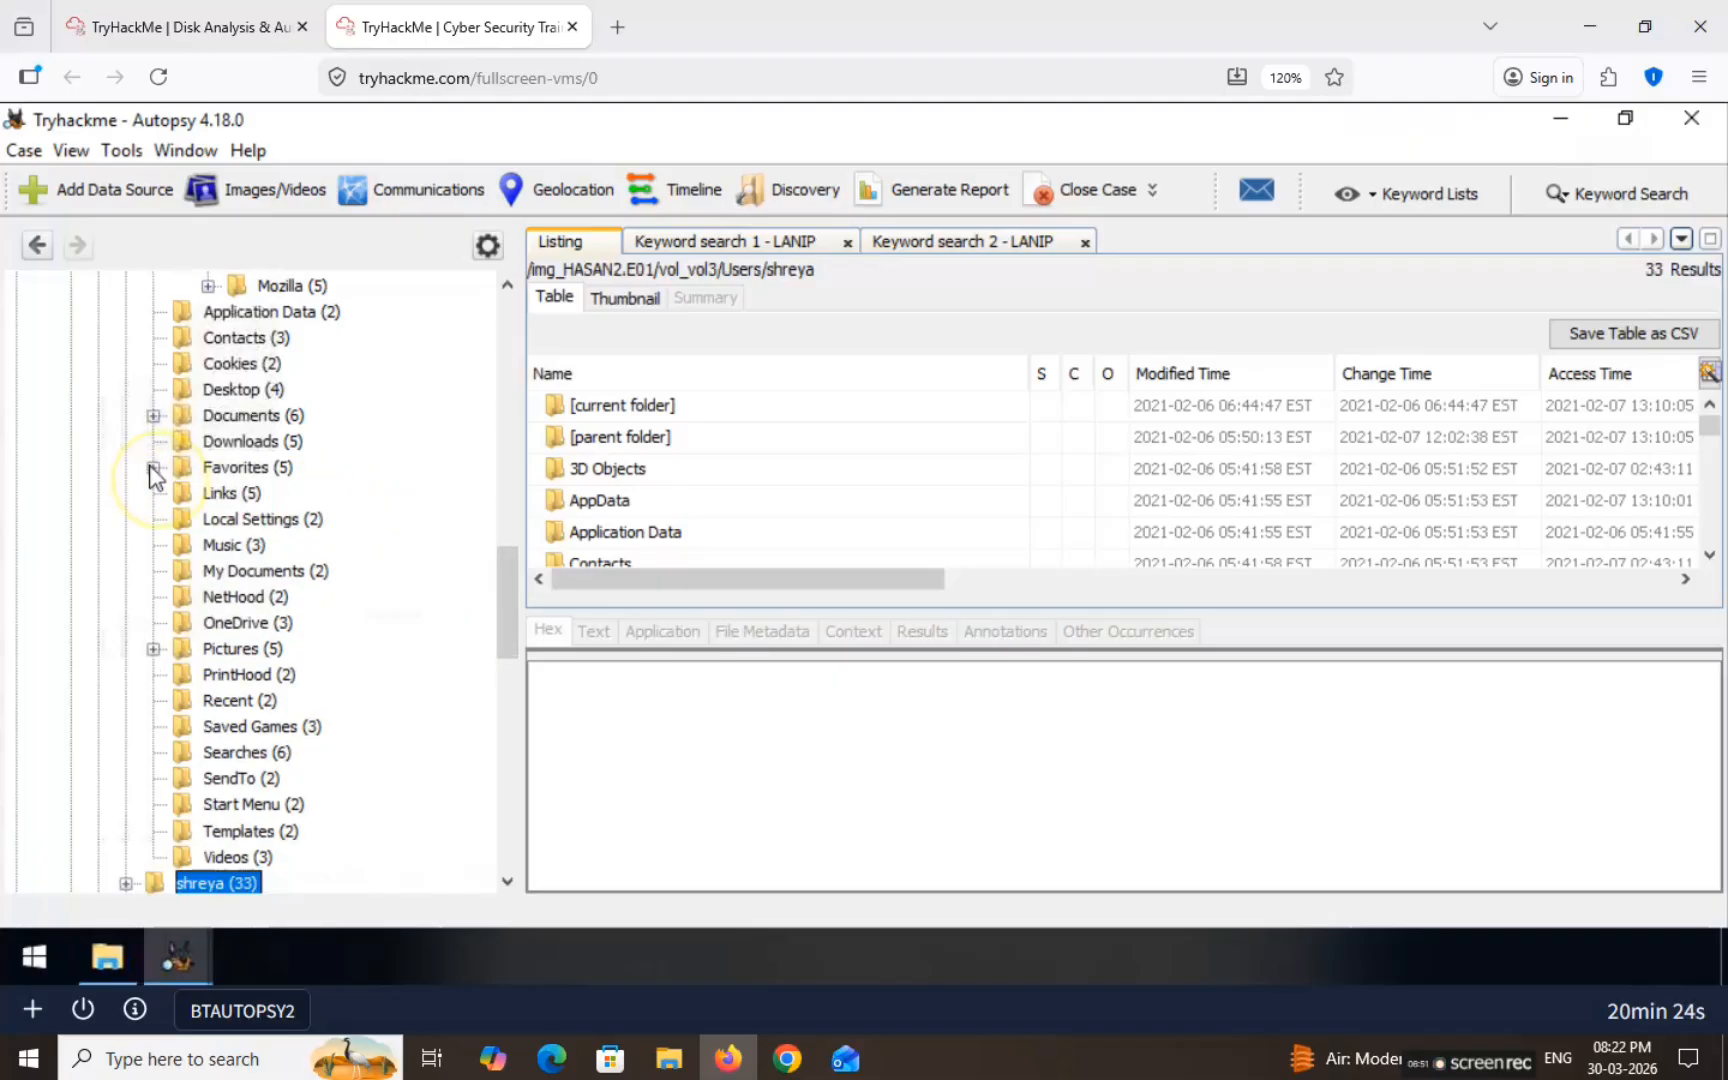
{"action": "left_click", "coordinate": [153, 648]}
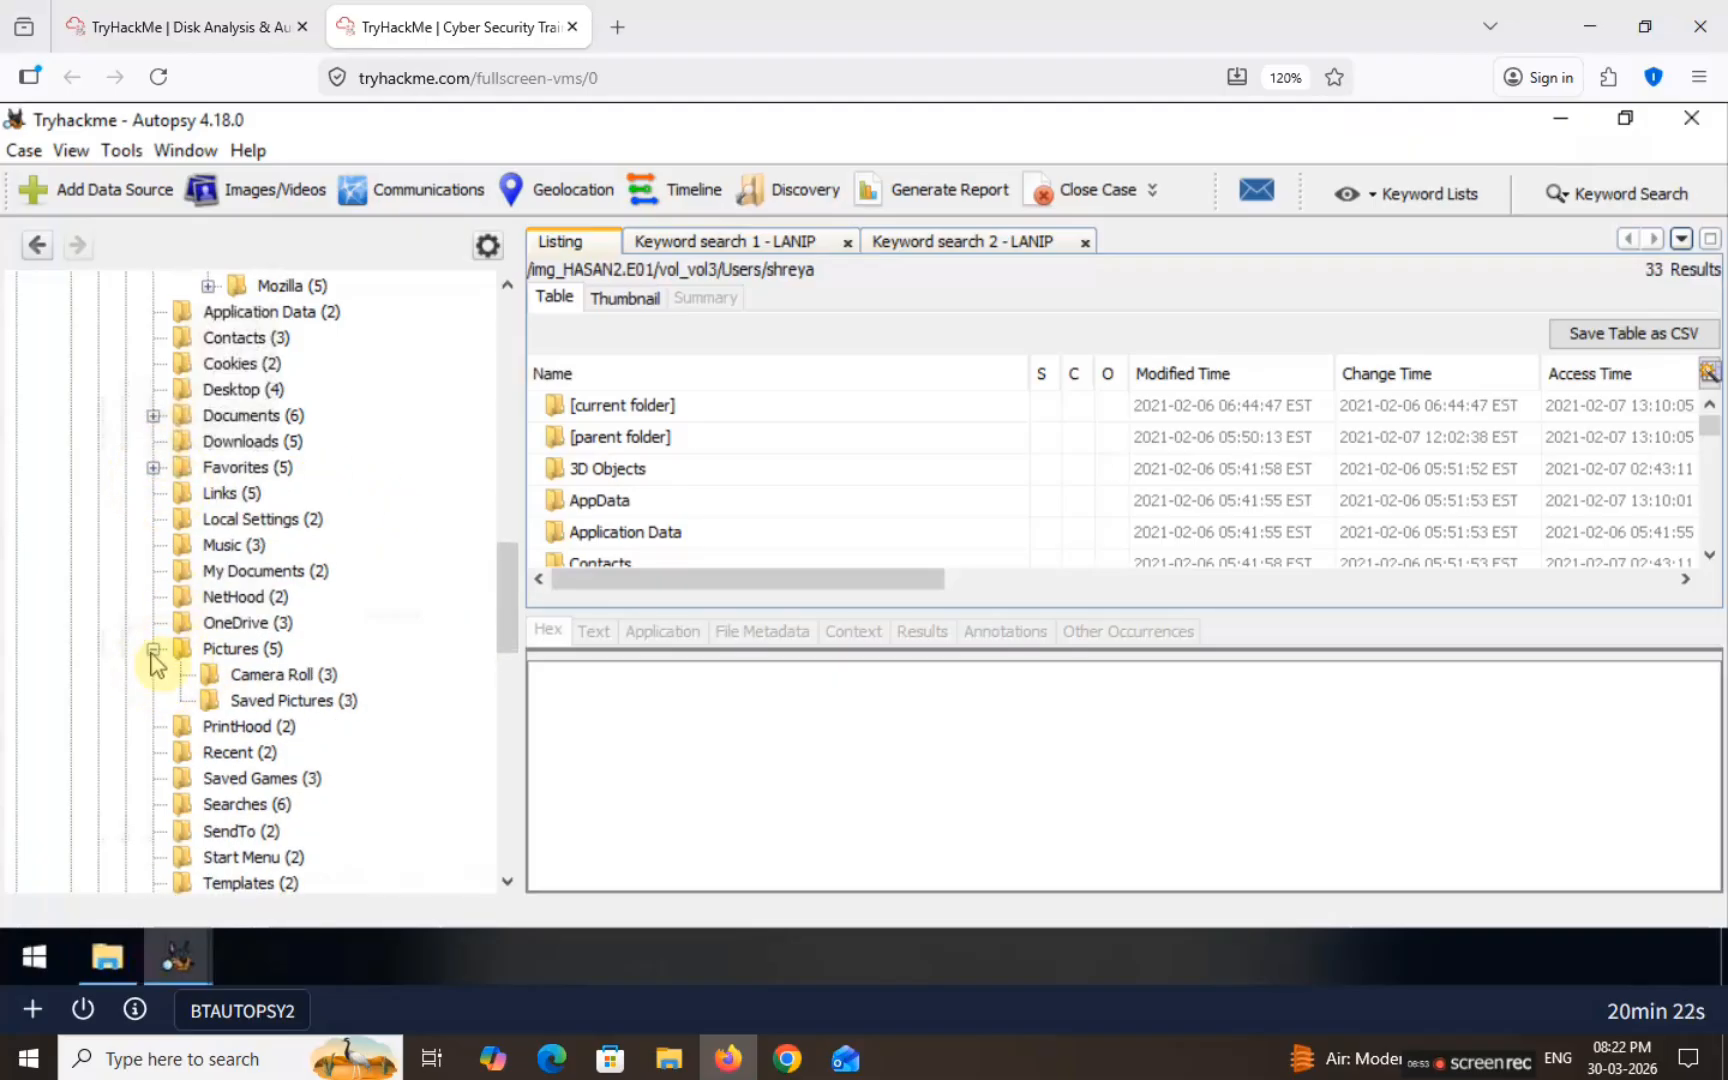
{"action": "left_click", "coordinate": [153, 648]}
Step: Collapse the Roaming folder and the user node, scrolling the tree up to Users
{"action": "left_click_drag", "start_coordinate": [508, 609], "coordinate": [509, 502]}
{"action": "scroll", "coordinate": [509, 502], "scroll_direction": "up", "scroll_amount": 3}
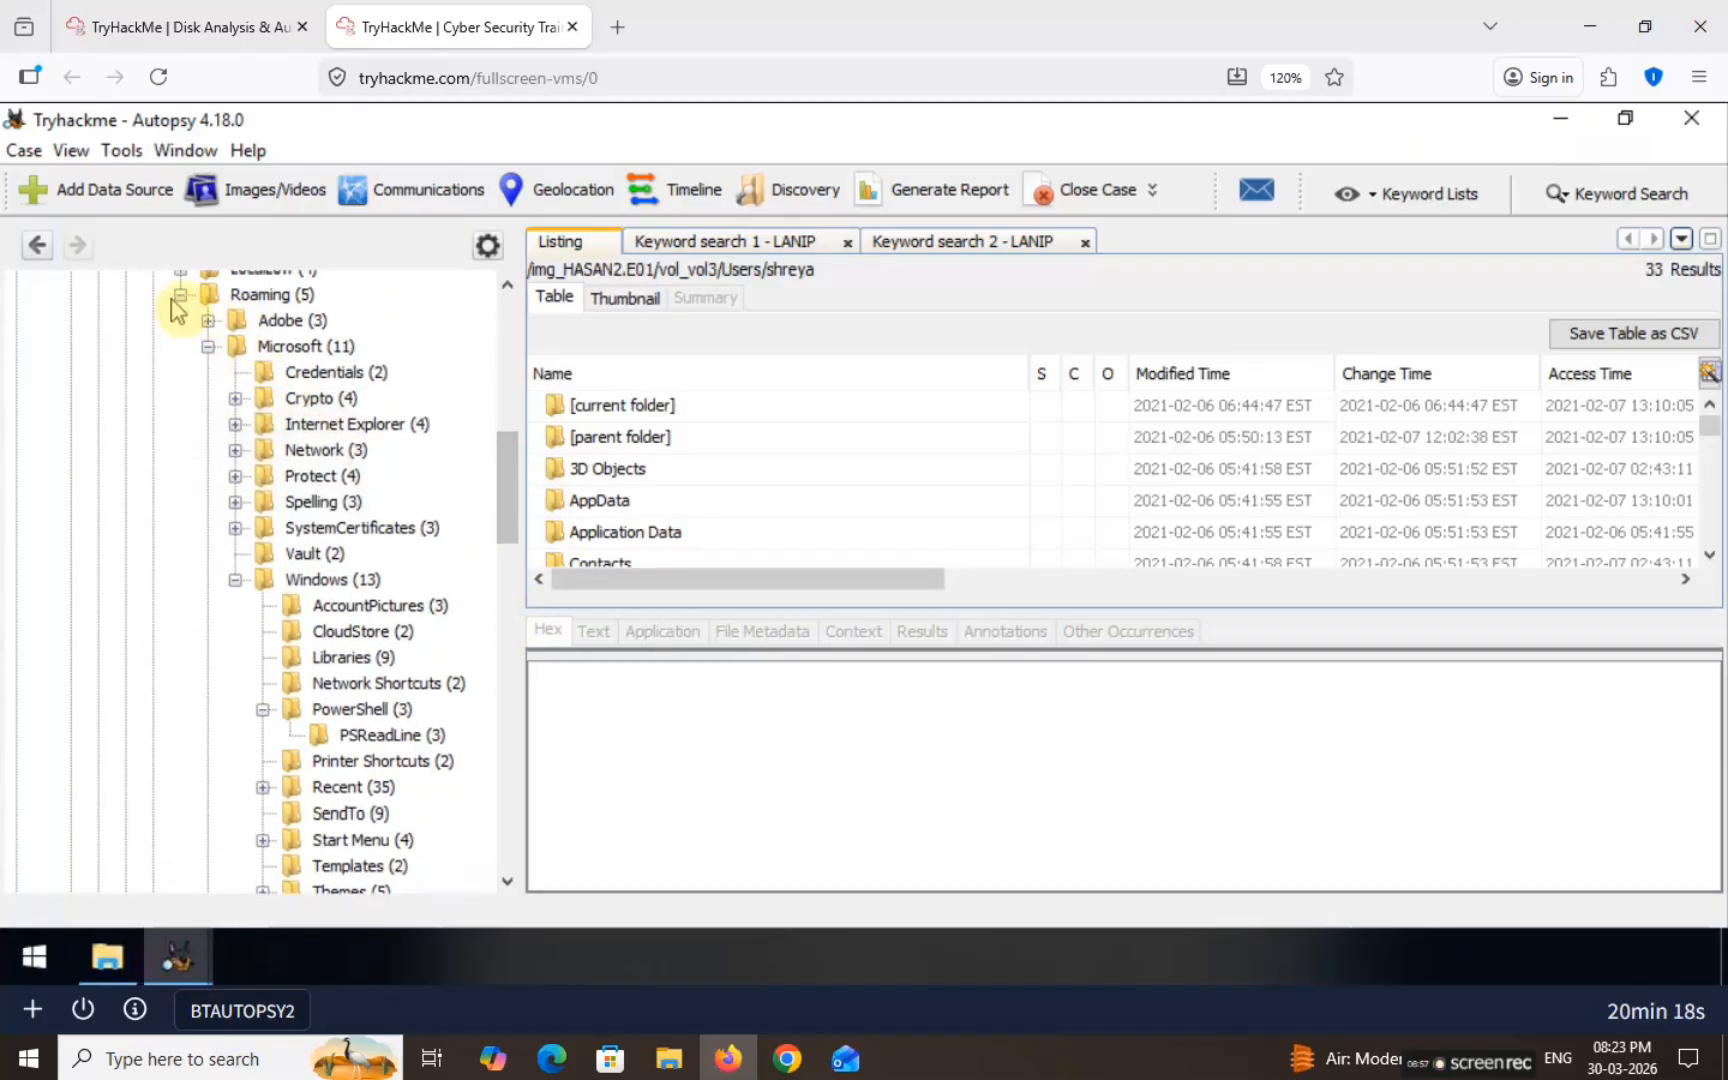
{"action": "left_click", "coordinate": [181, 295]}
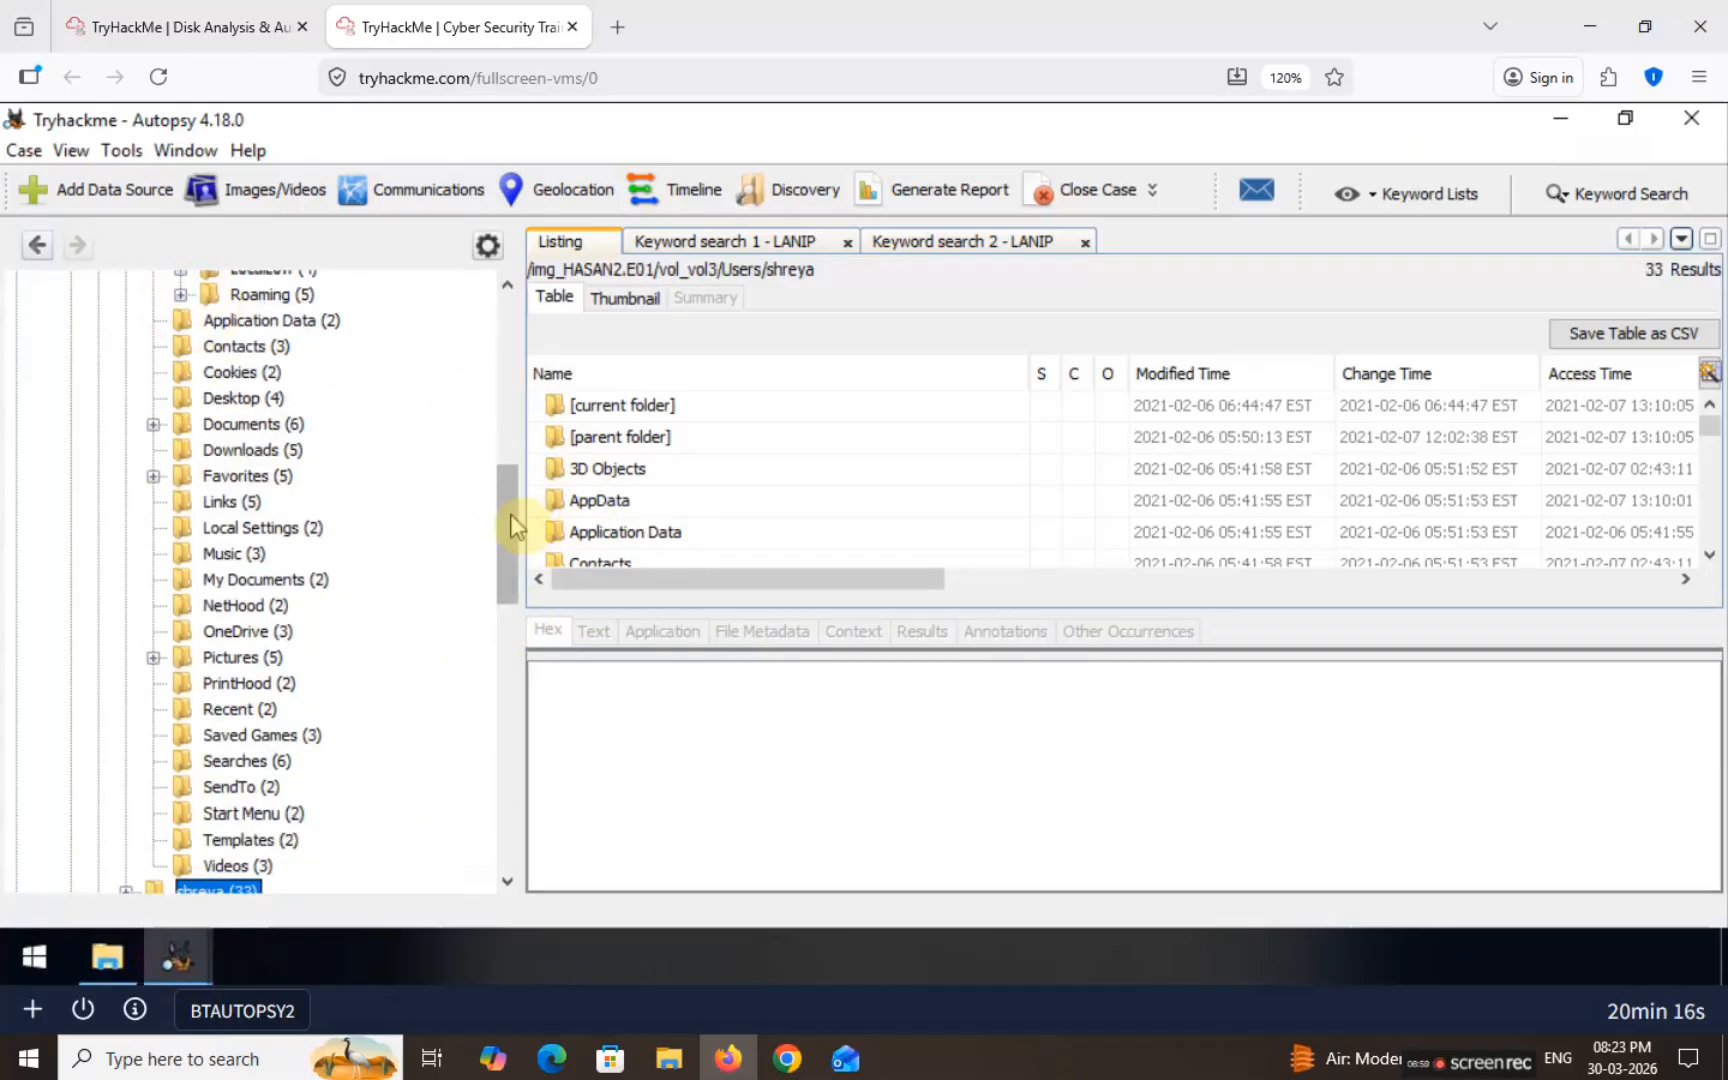
{"action": "scroll", "coordinate": [512, 490], "scroll_direction": "up", "scroll_amount": 1}
{"action": "scroll", "coordinate": [512, 490], "scroll_direction": "up", "scroll_amount": 3}
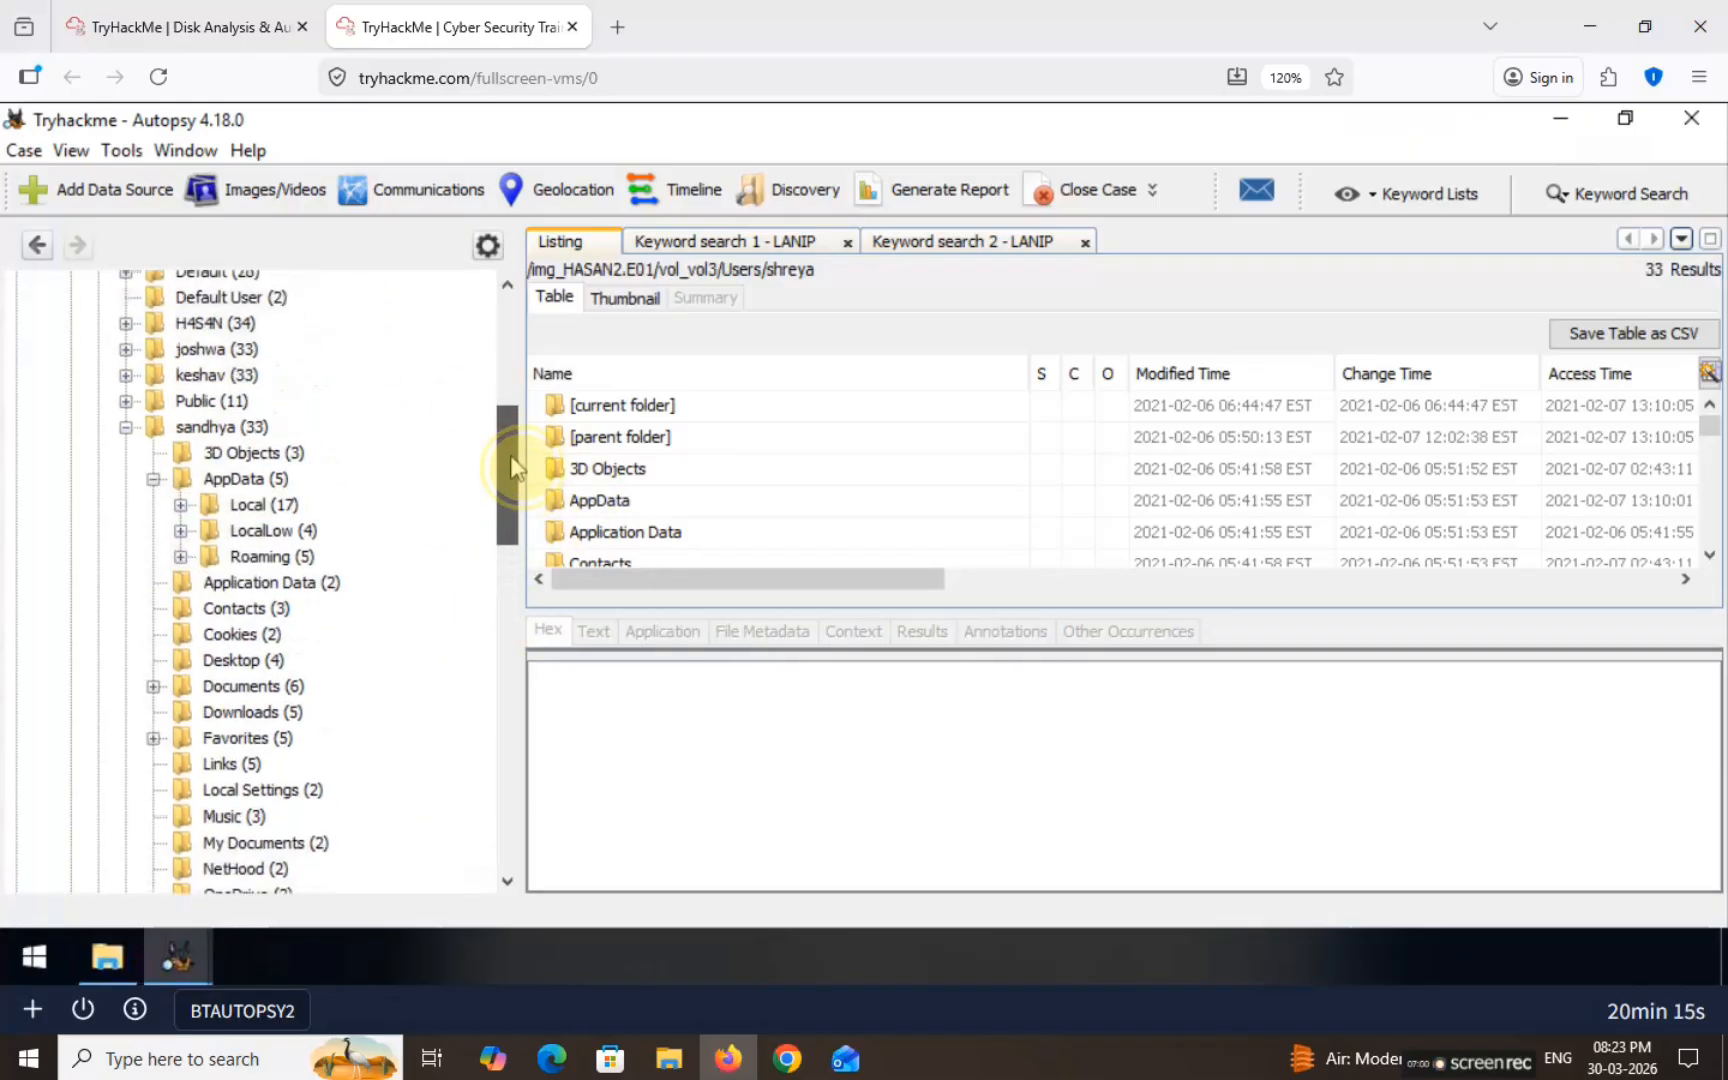
{"action": "left_click", "coordinate": [127, 428]}
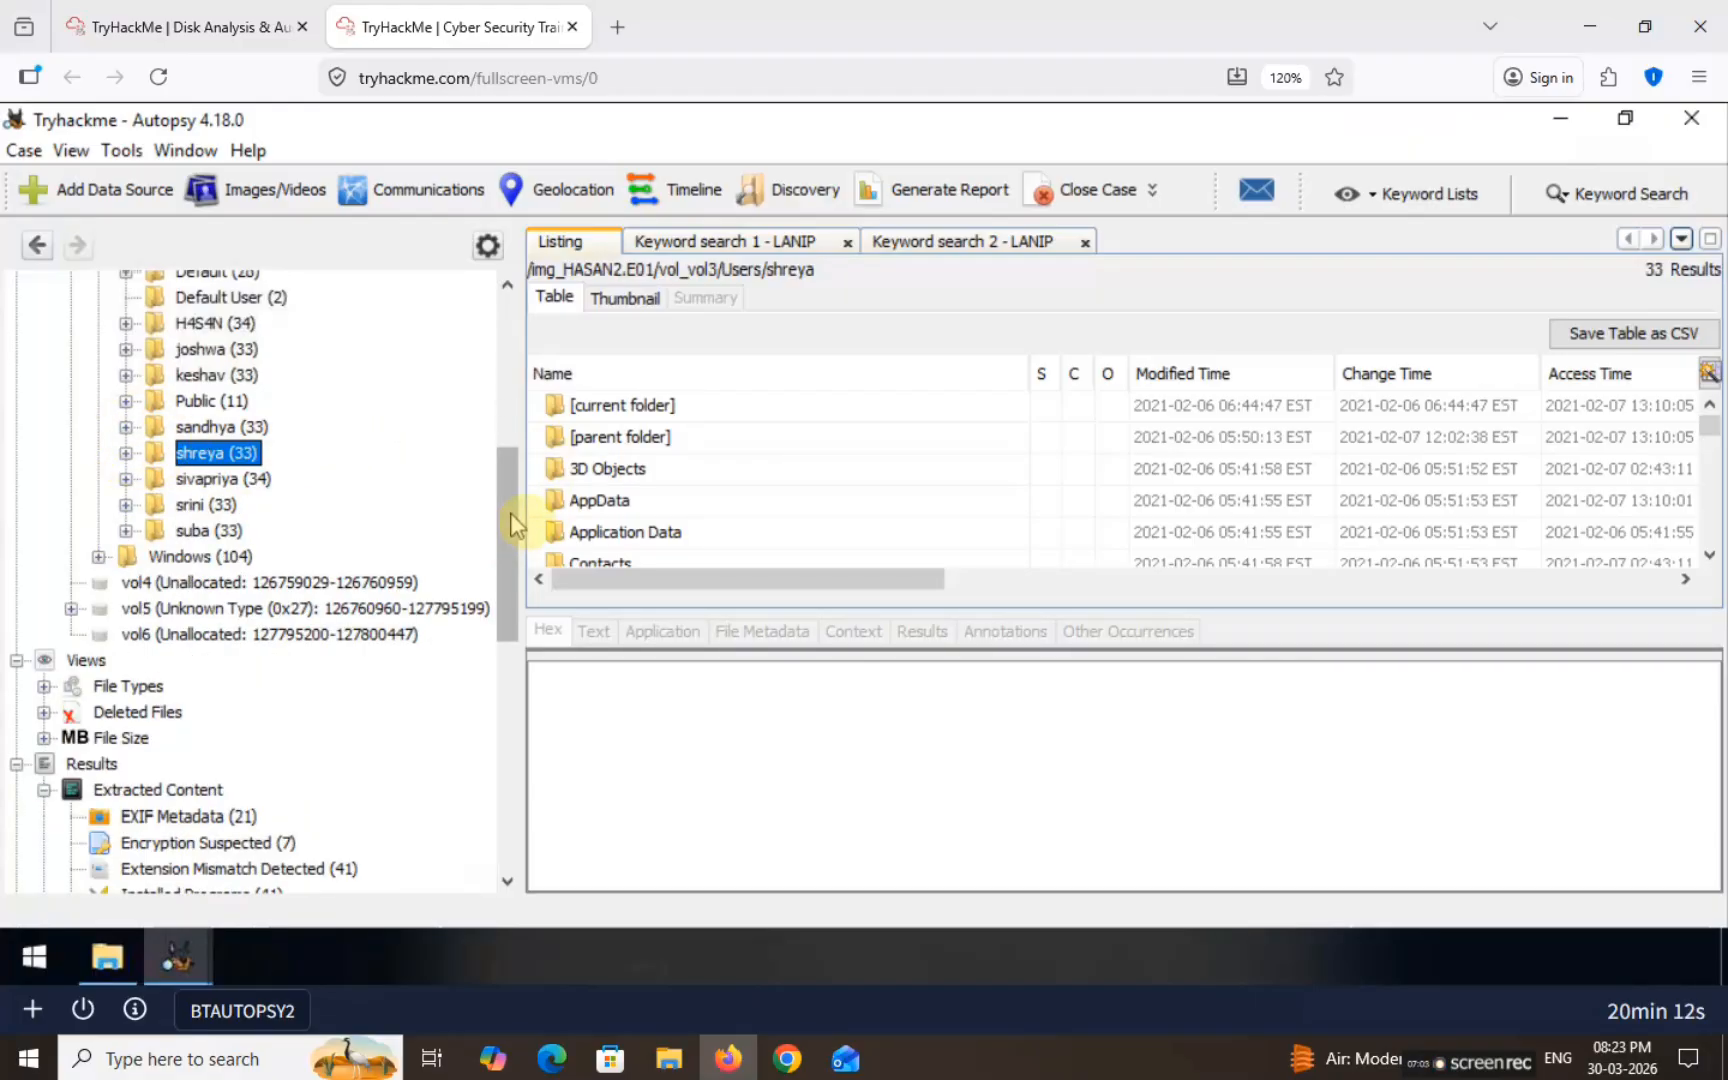
{"action": "scroll", "coordinate": [514, 470], "scroll_direction": "up", "scroll_amount": 5}
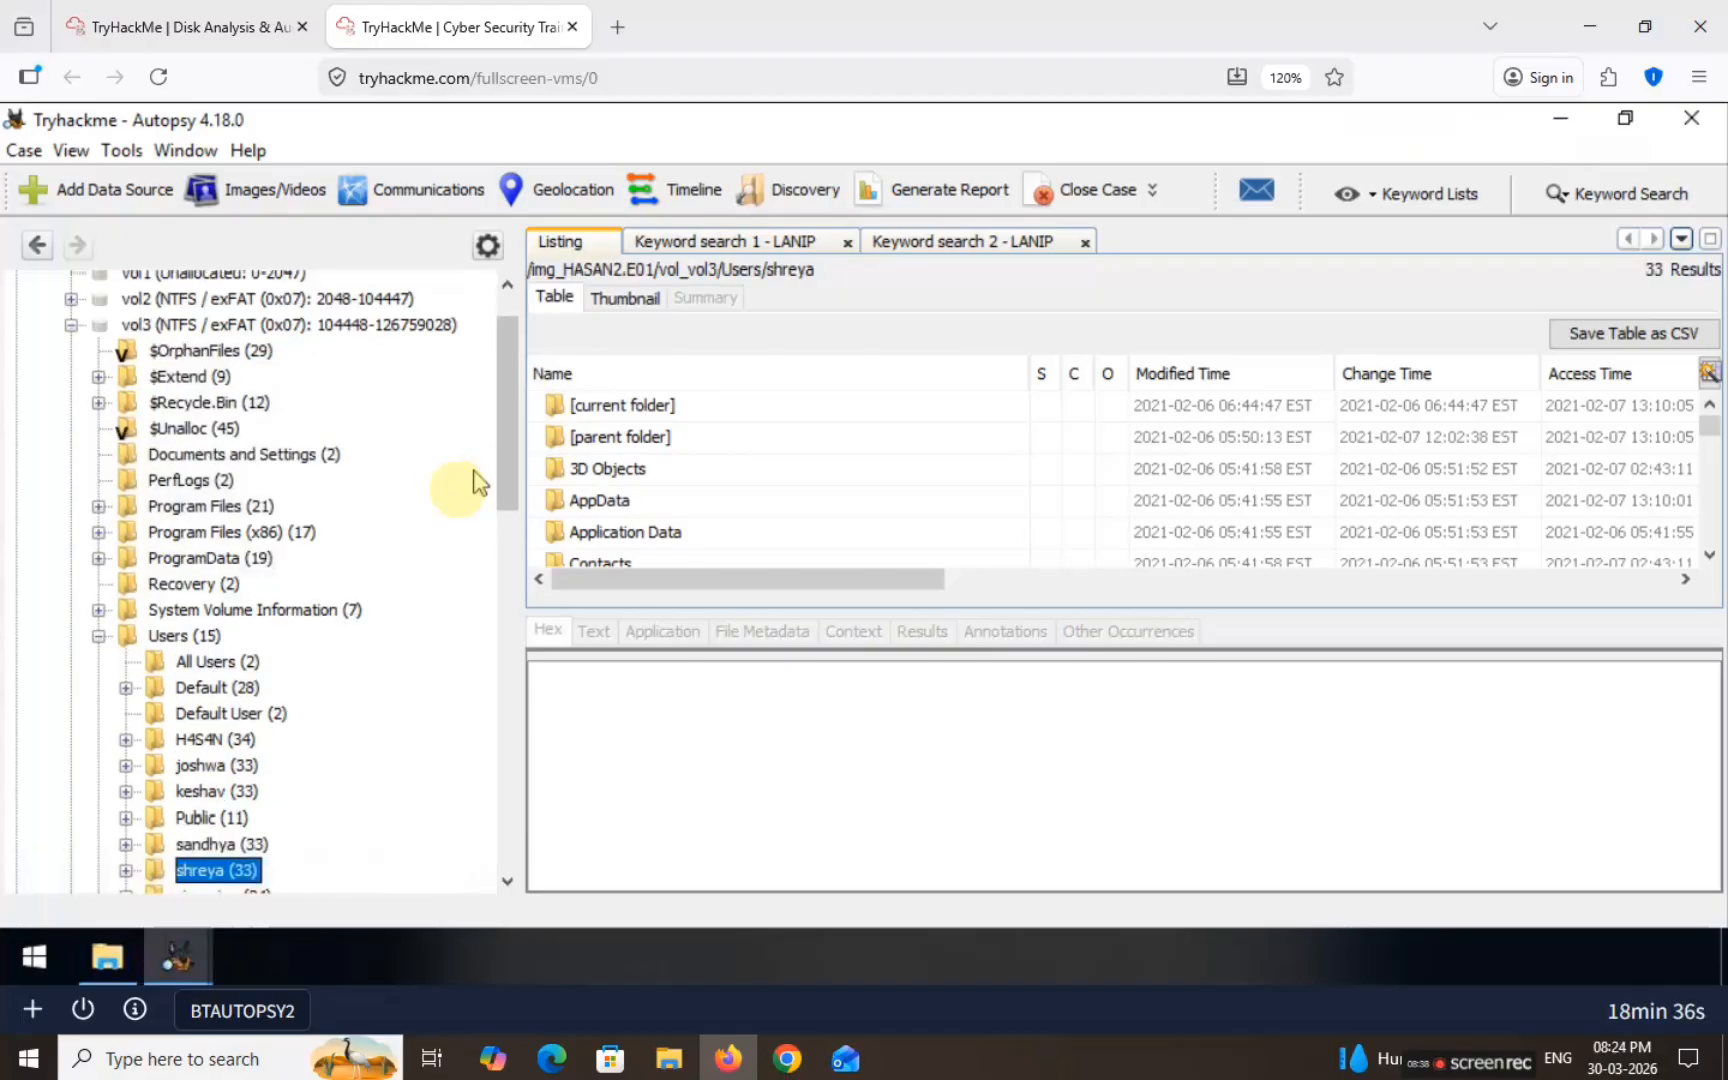
Step: Expand ProgramData > Microsoft > Windows Defender > Scans in the directory tree
{"action": "left_click", "coordinate": [98, 558]}
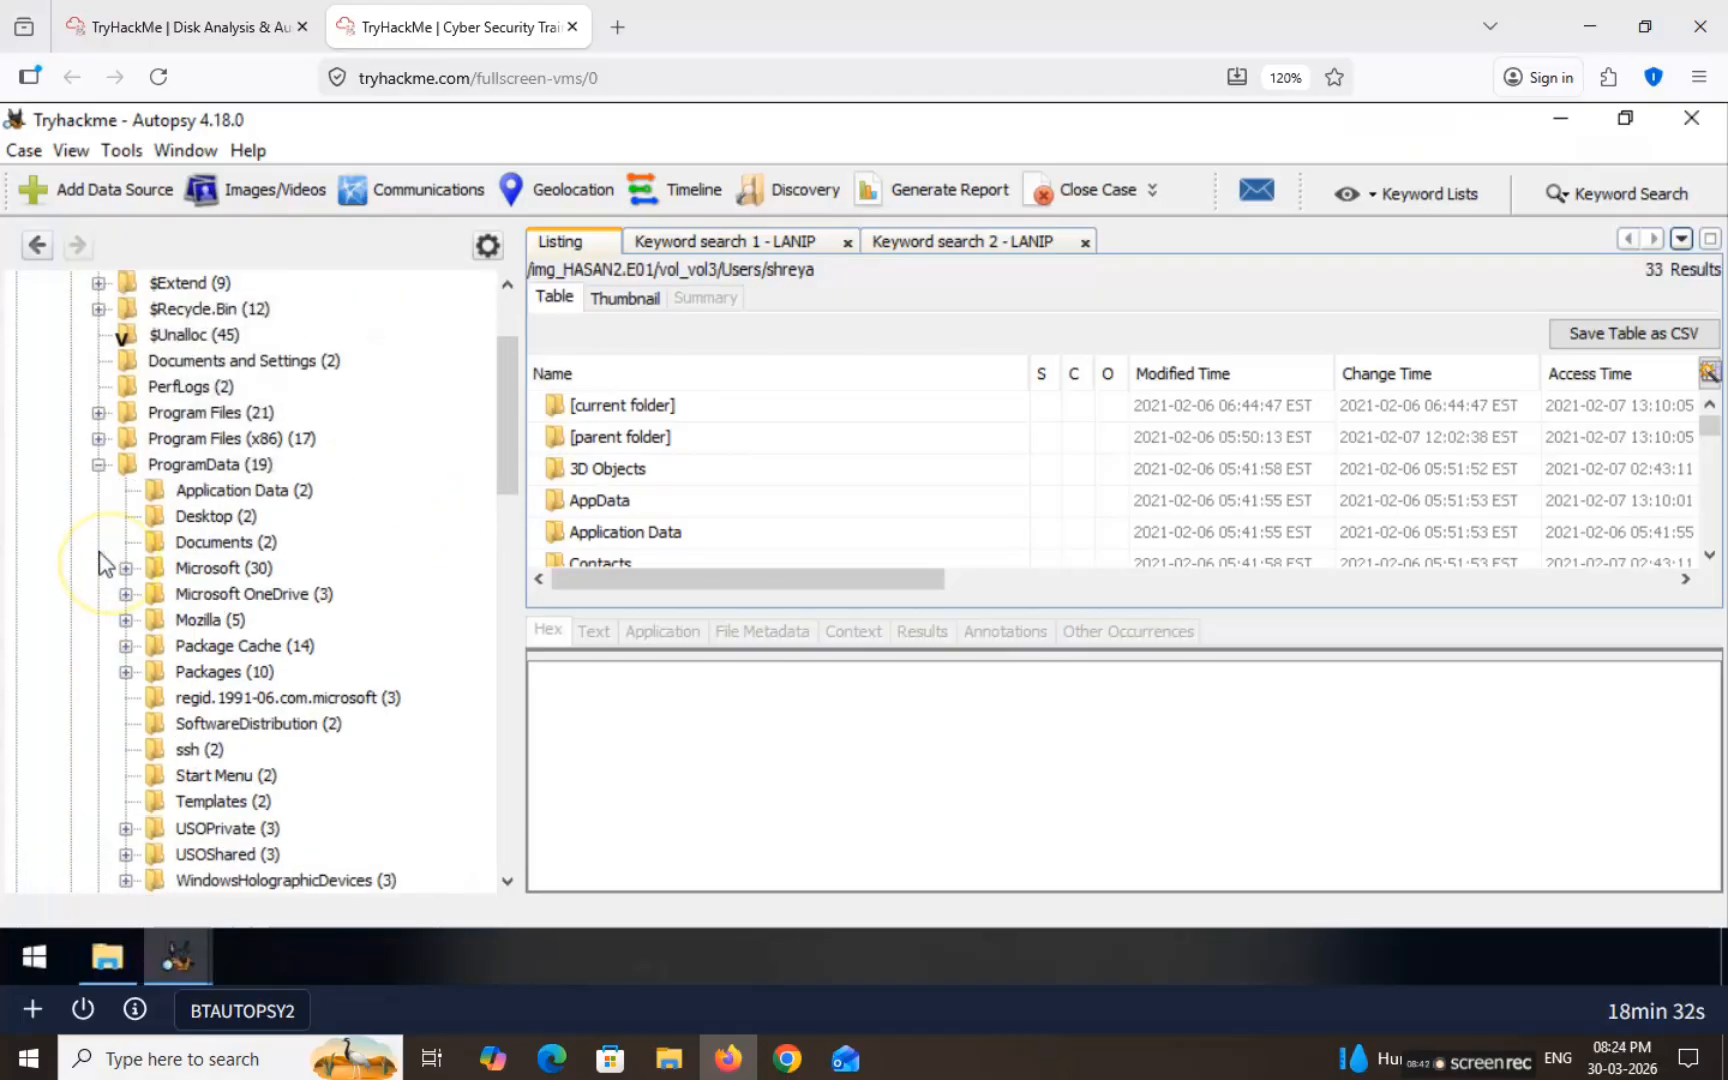
{"action": "left_click", "coordinate": [125, 568]}
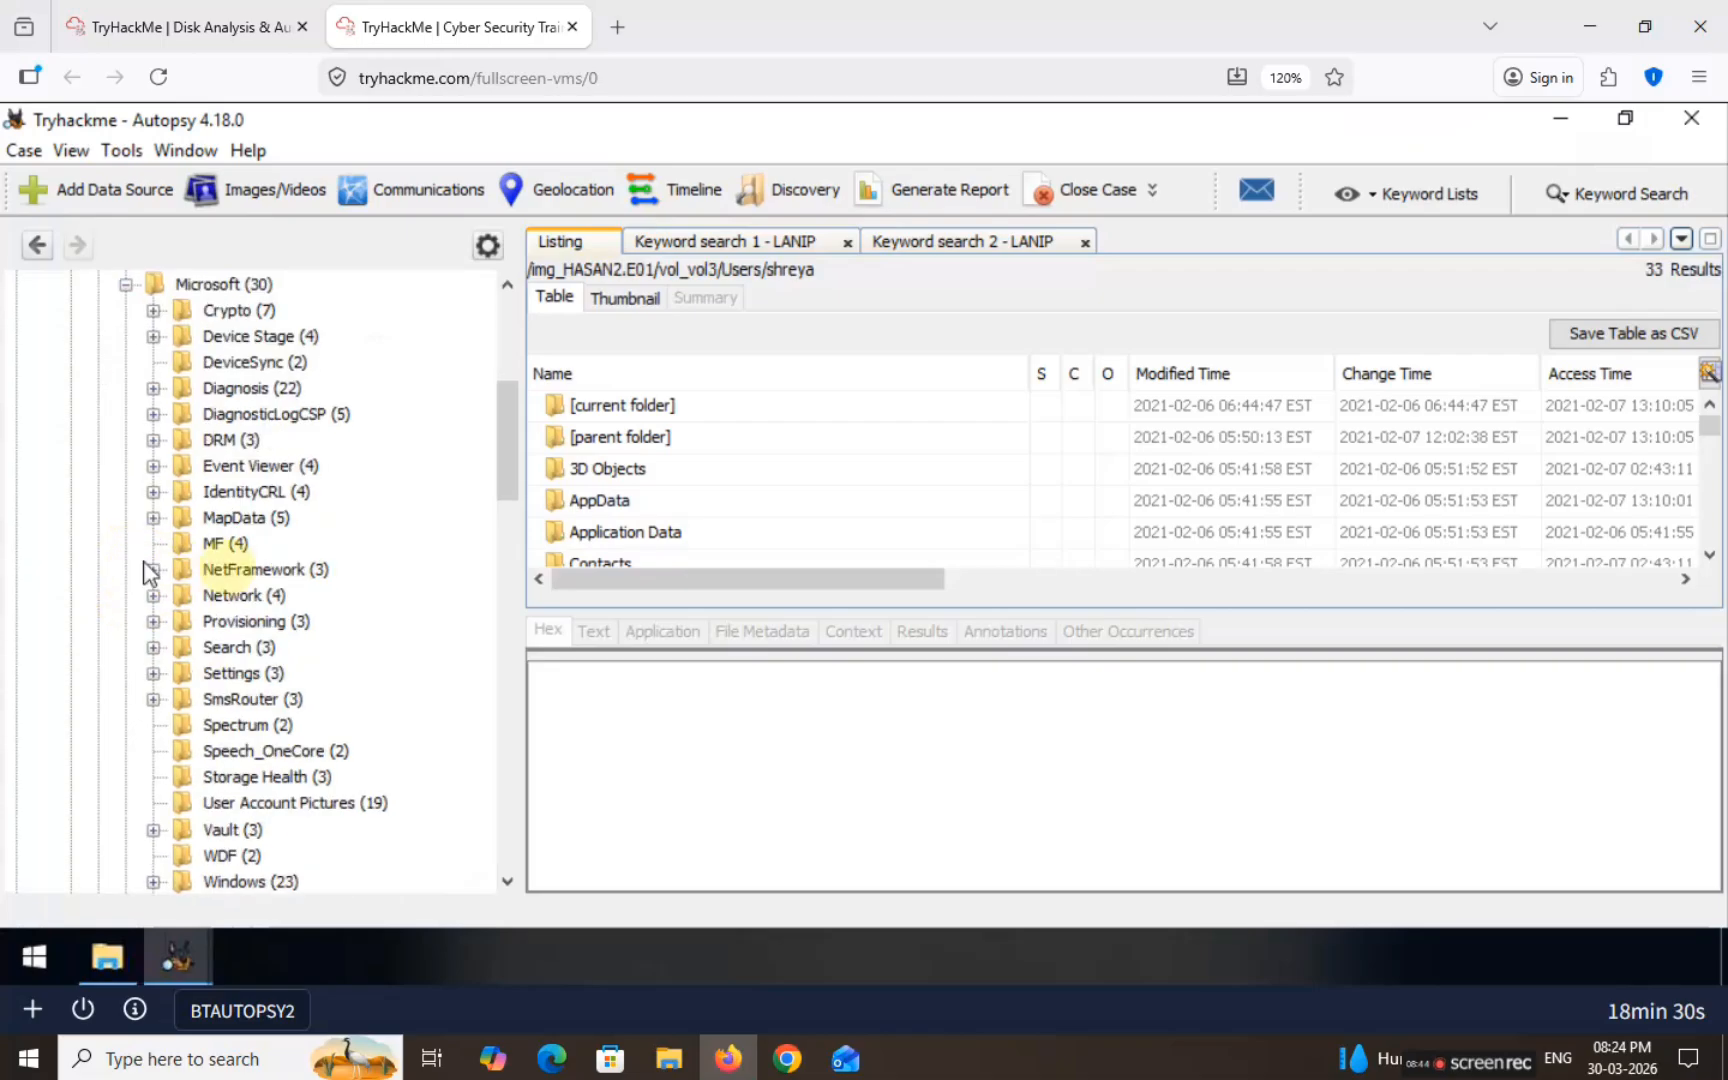
{"action": "left_click_drag", "start_coordinate": [508, 467], "coordinate": [508, 501]}
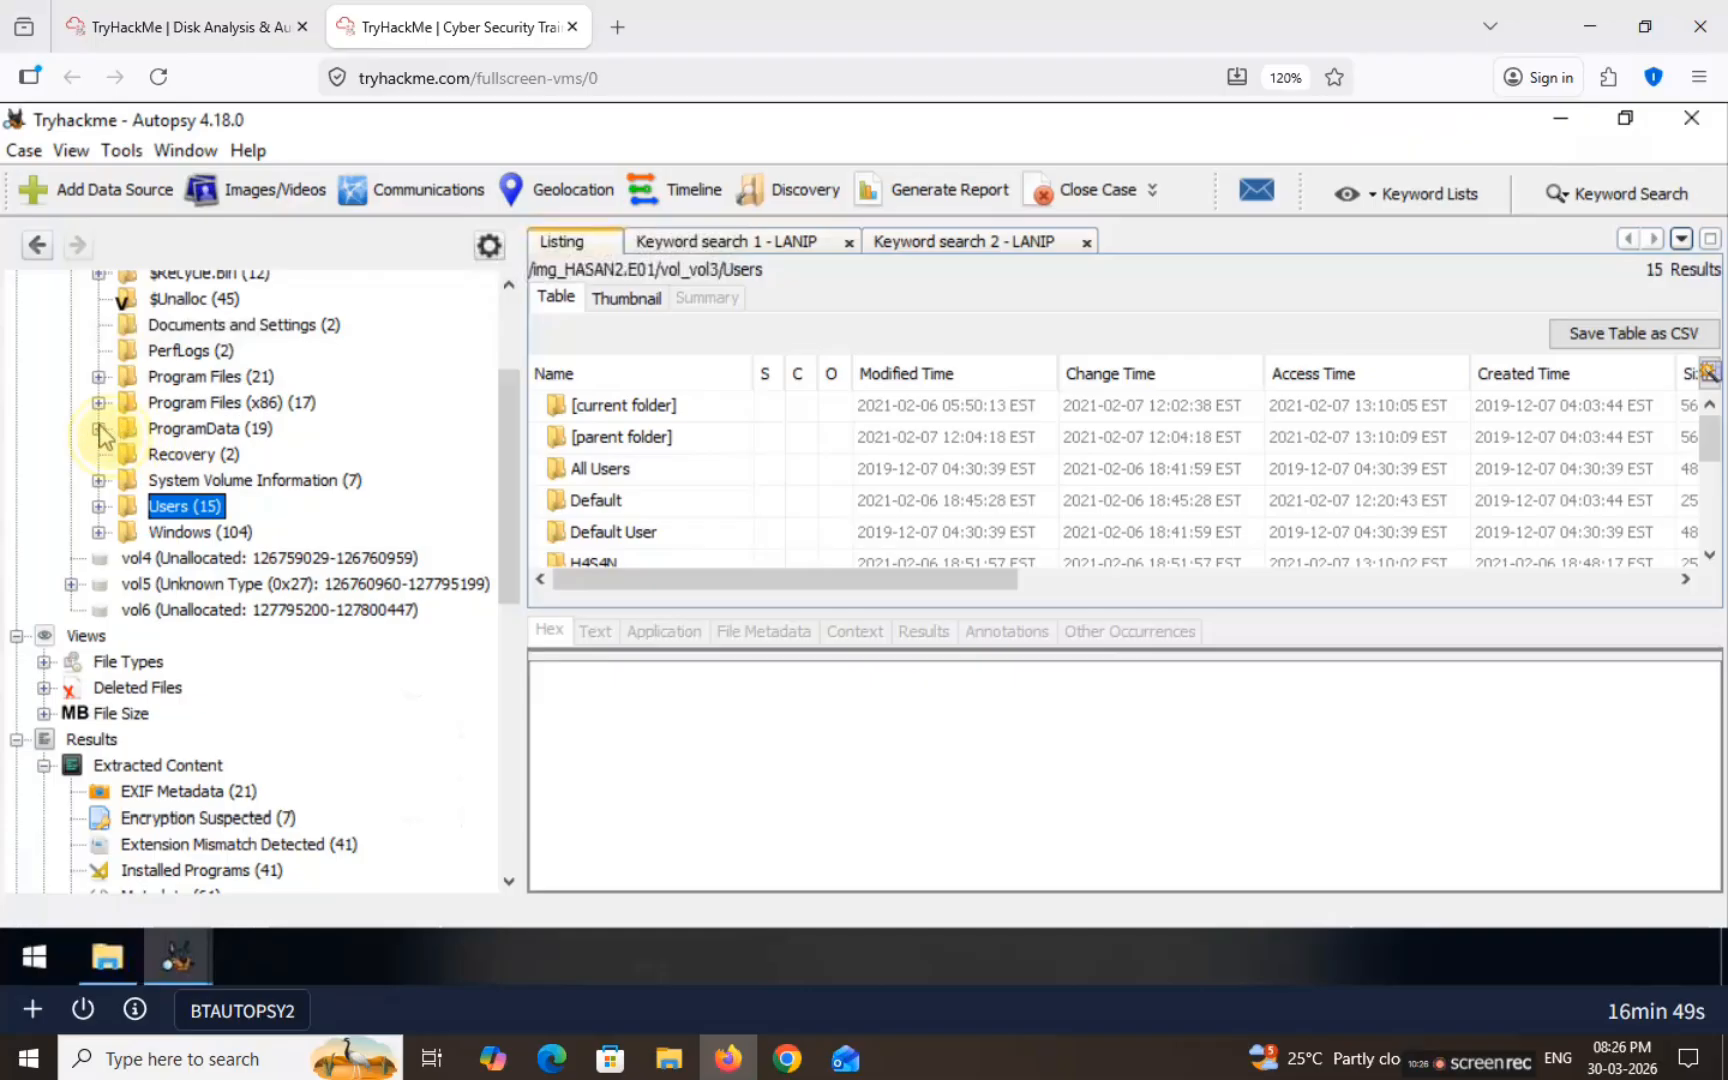
{"action": "left_click", "coordinate": [98, 428]}
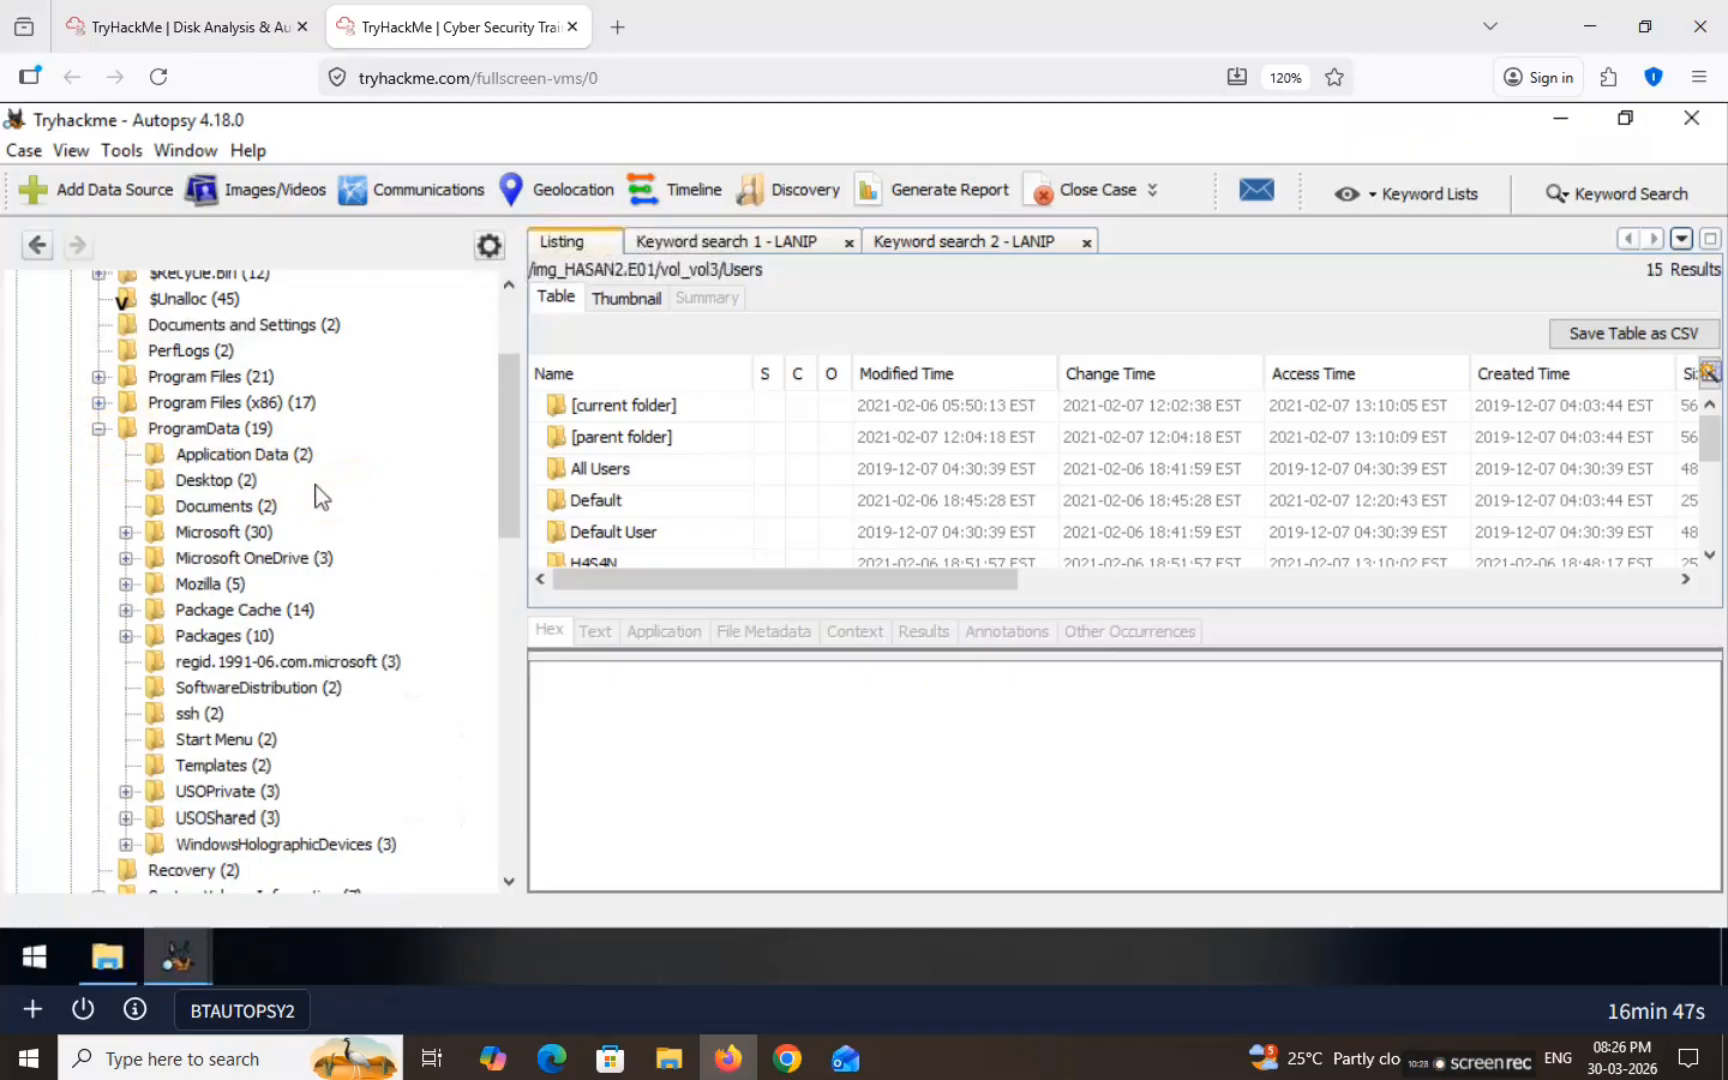
{"action": "left_click", "coordinate": [121, 532]}
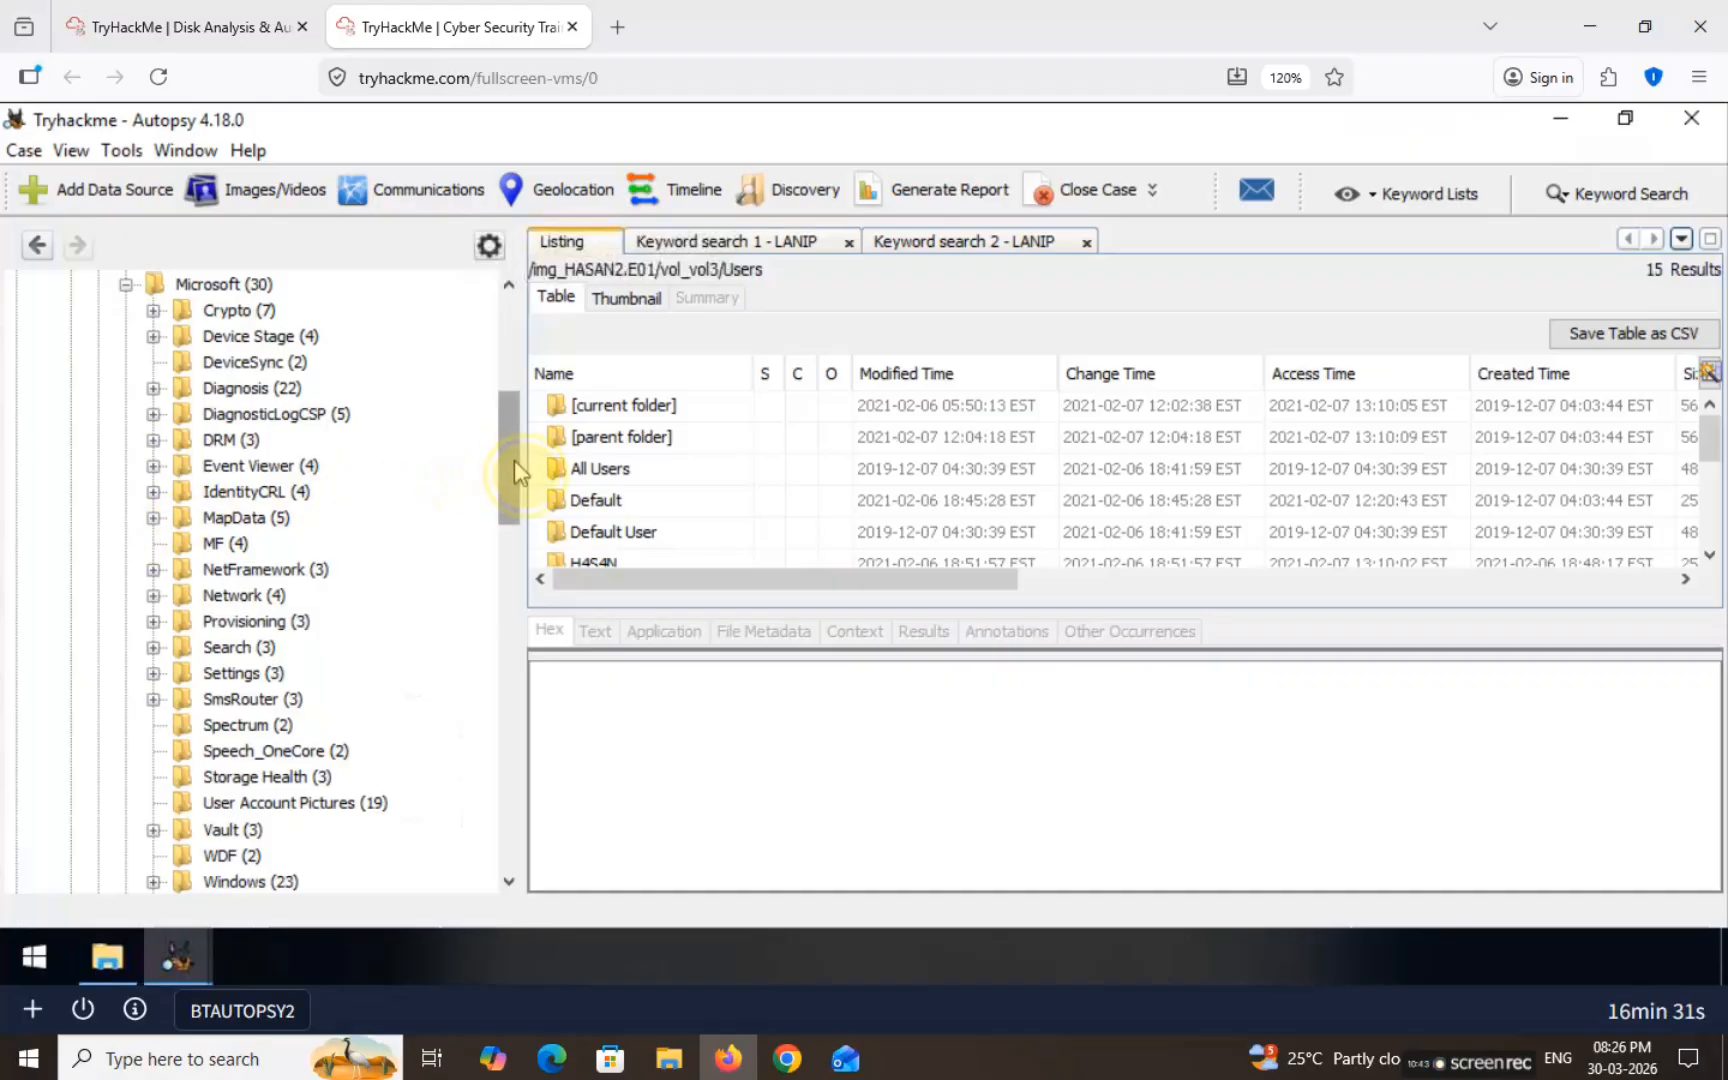
{"action": "left_click_drag", "start_coordinate": [514, 460], "coordinate": [518, 528]}
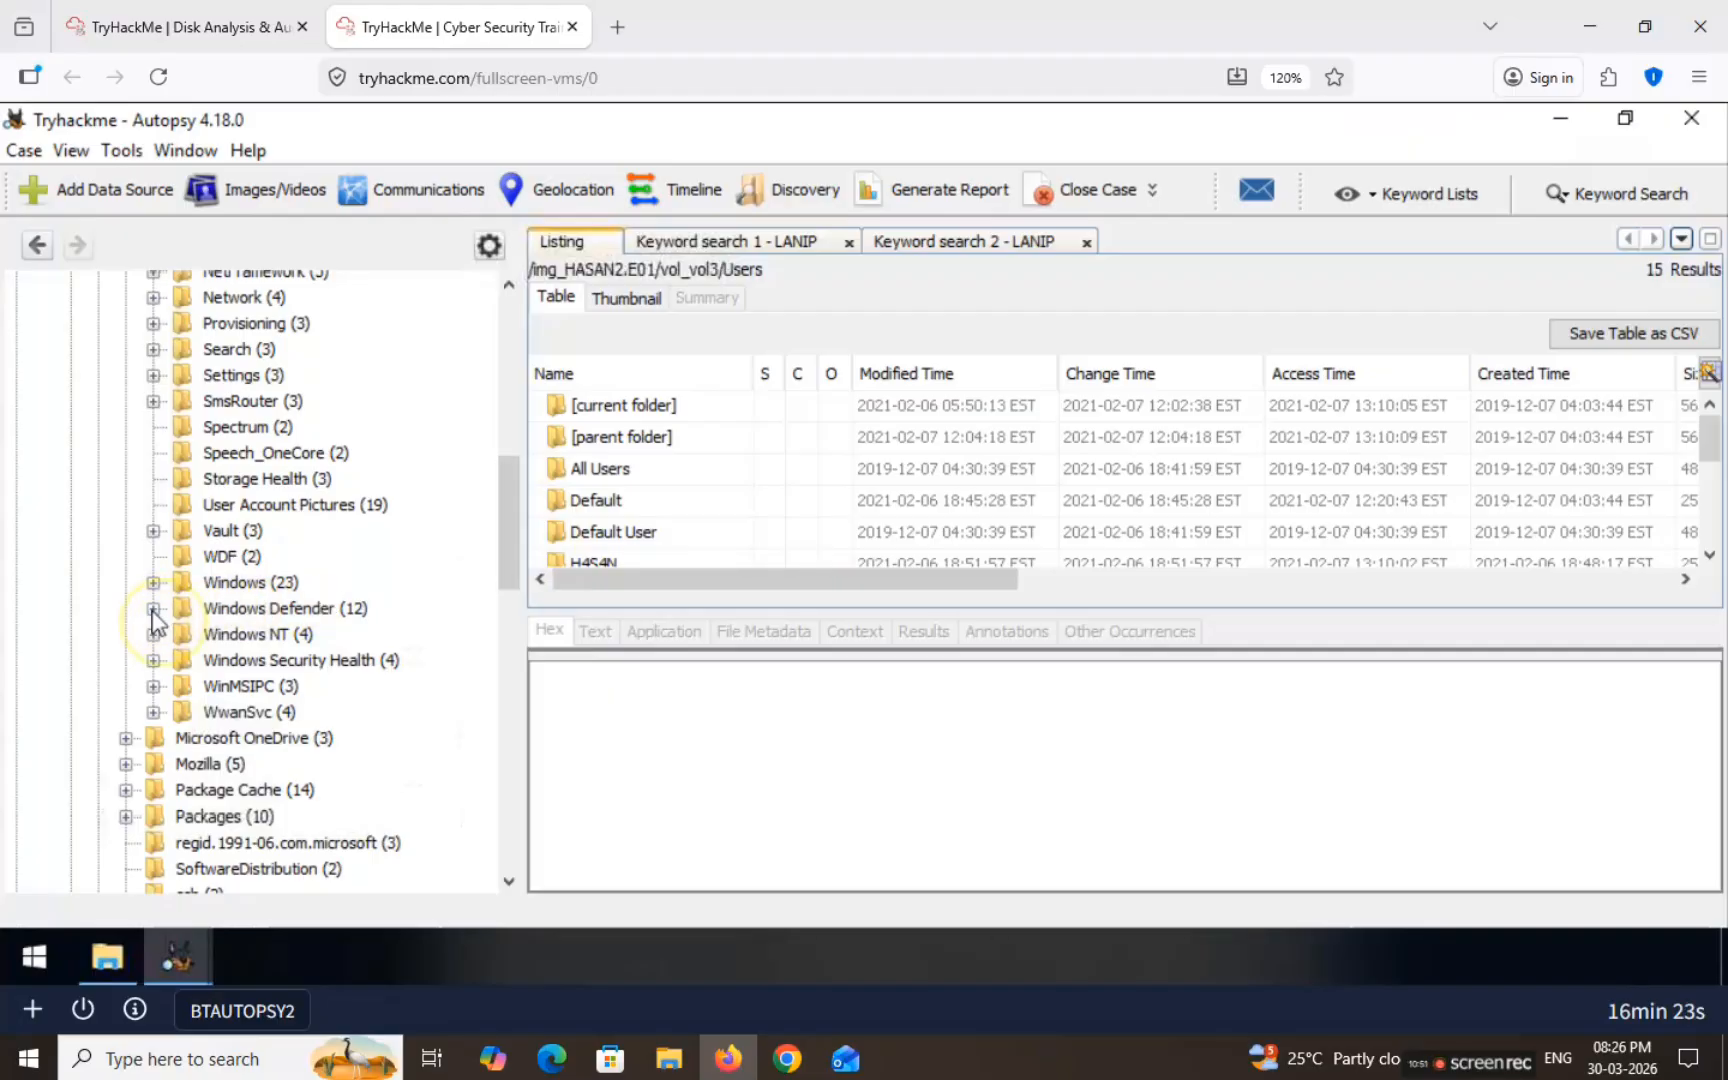
{"action": "left_click", "coordinate": [153, 609]}
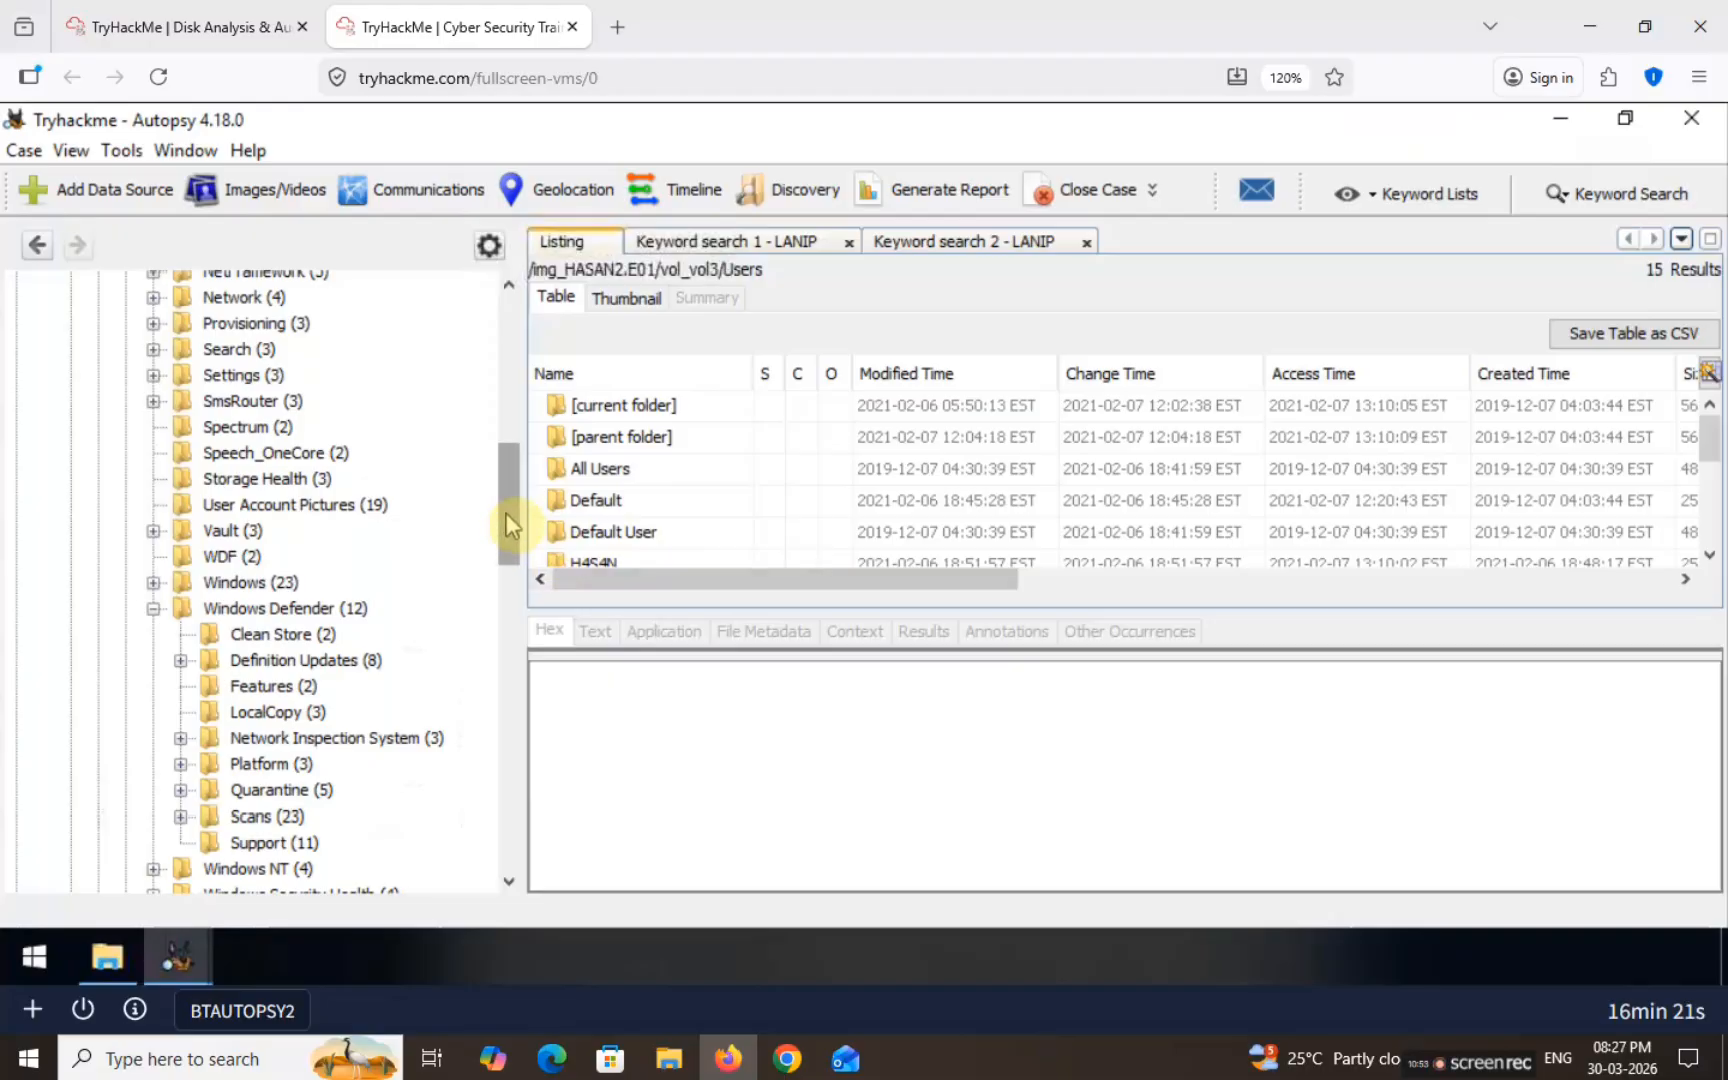
{"action": "scroll", "coordinate": [506, 510], "scroll_direction": "down", "scroll_amount": 2}
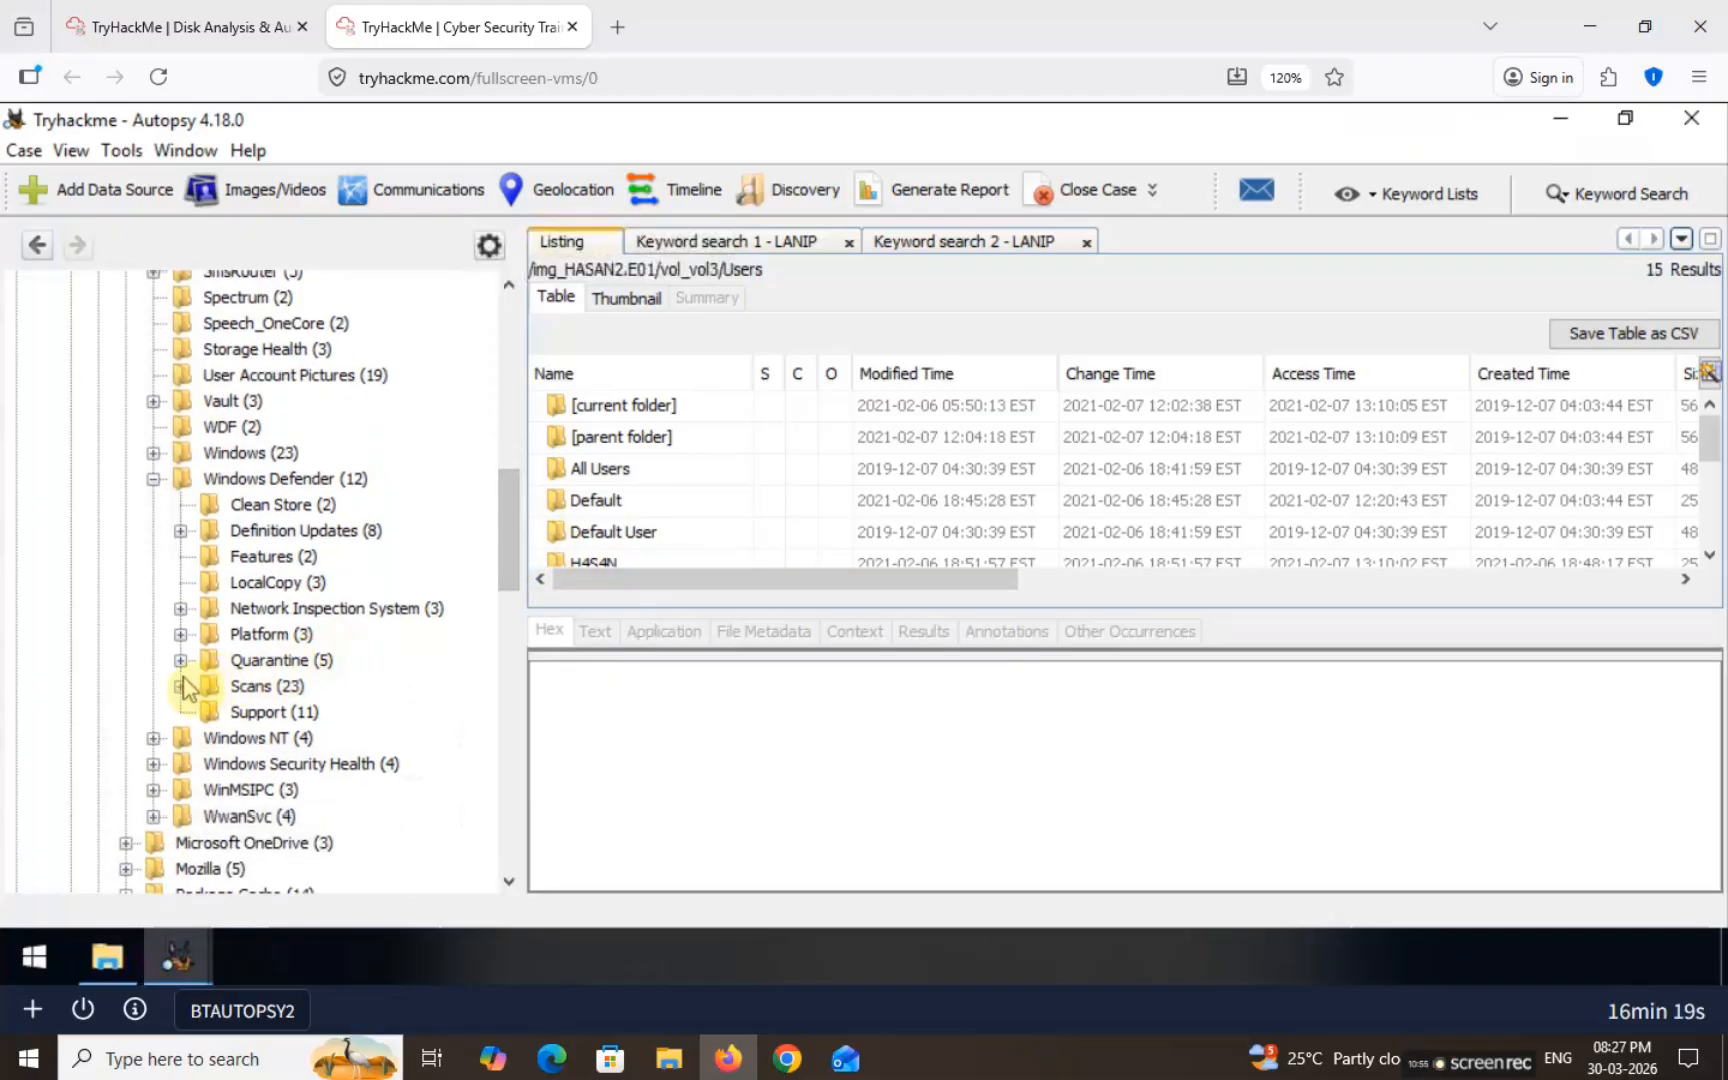
{"action": "left_click", "coordinate": [181, 686]}
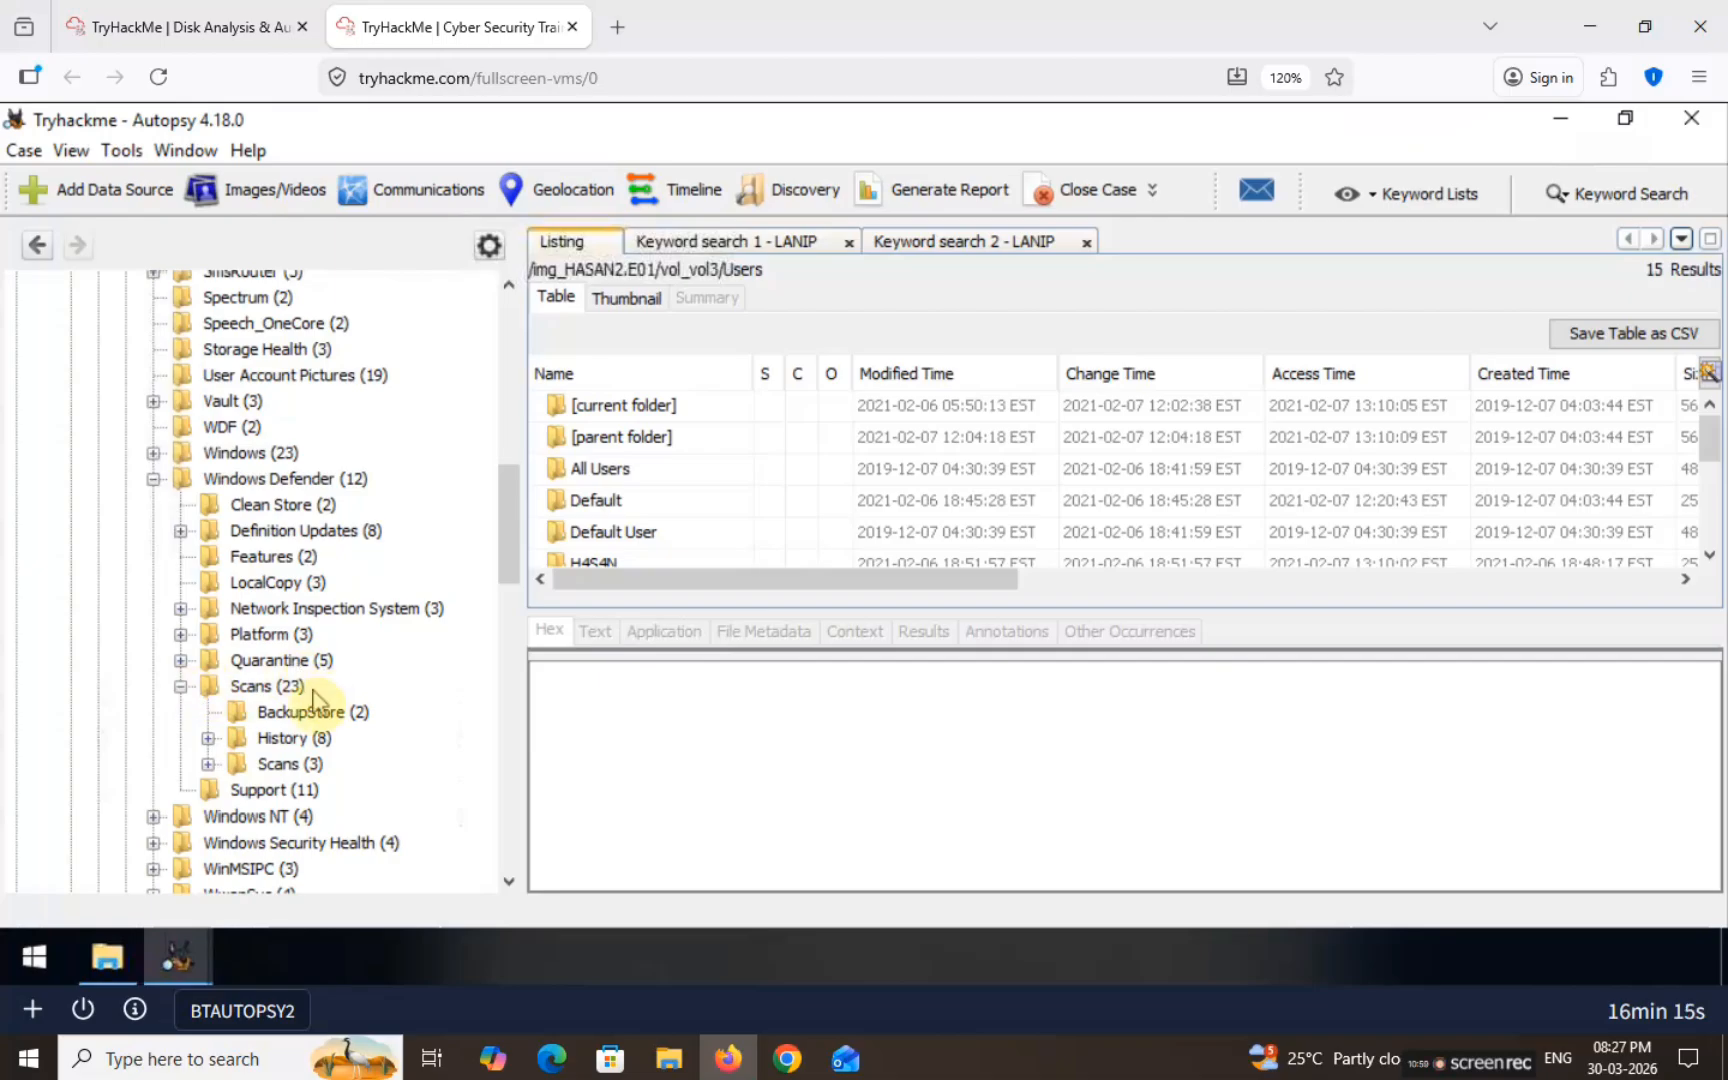
Step: List the BackupStore and History folders and inspect the Service entry's raw data
{"action": "left_click", "coordinate": [283, 713]}
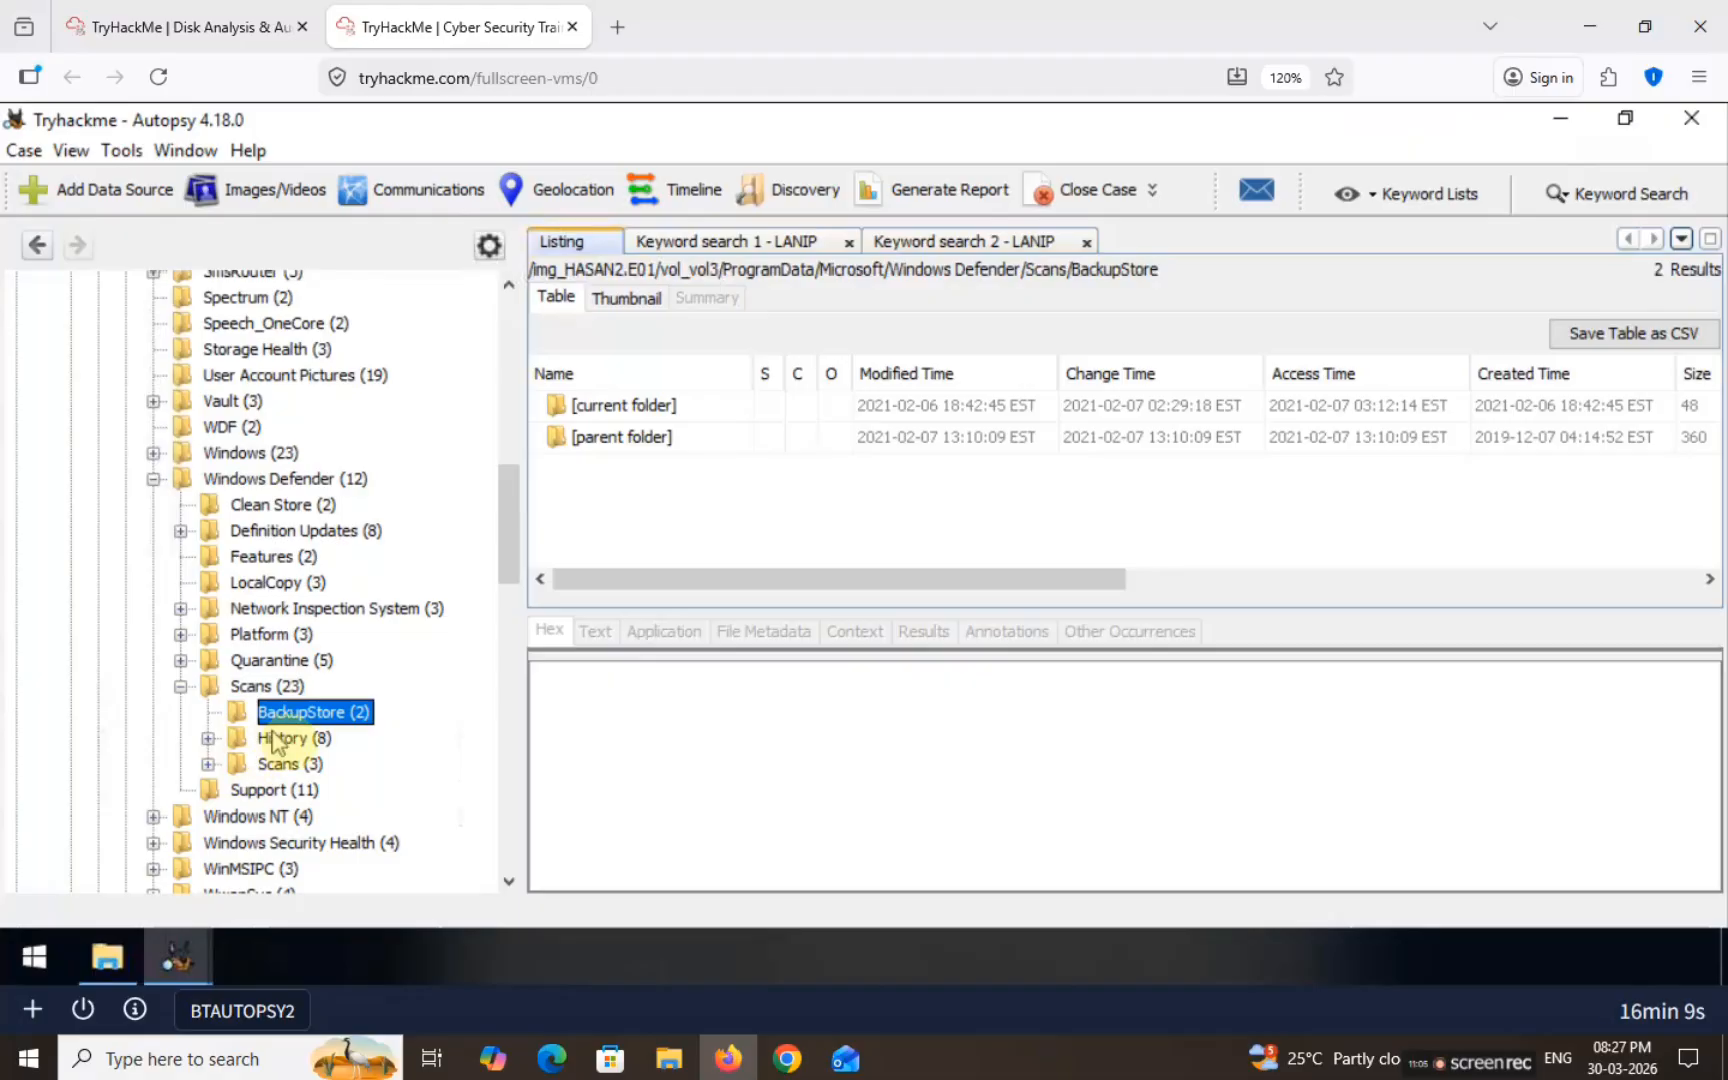
{"action": "left_click", "coordinate": [283, 740]}
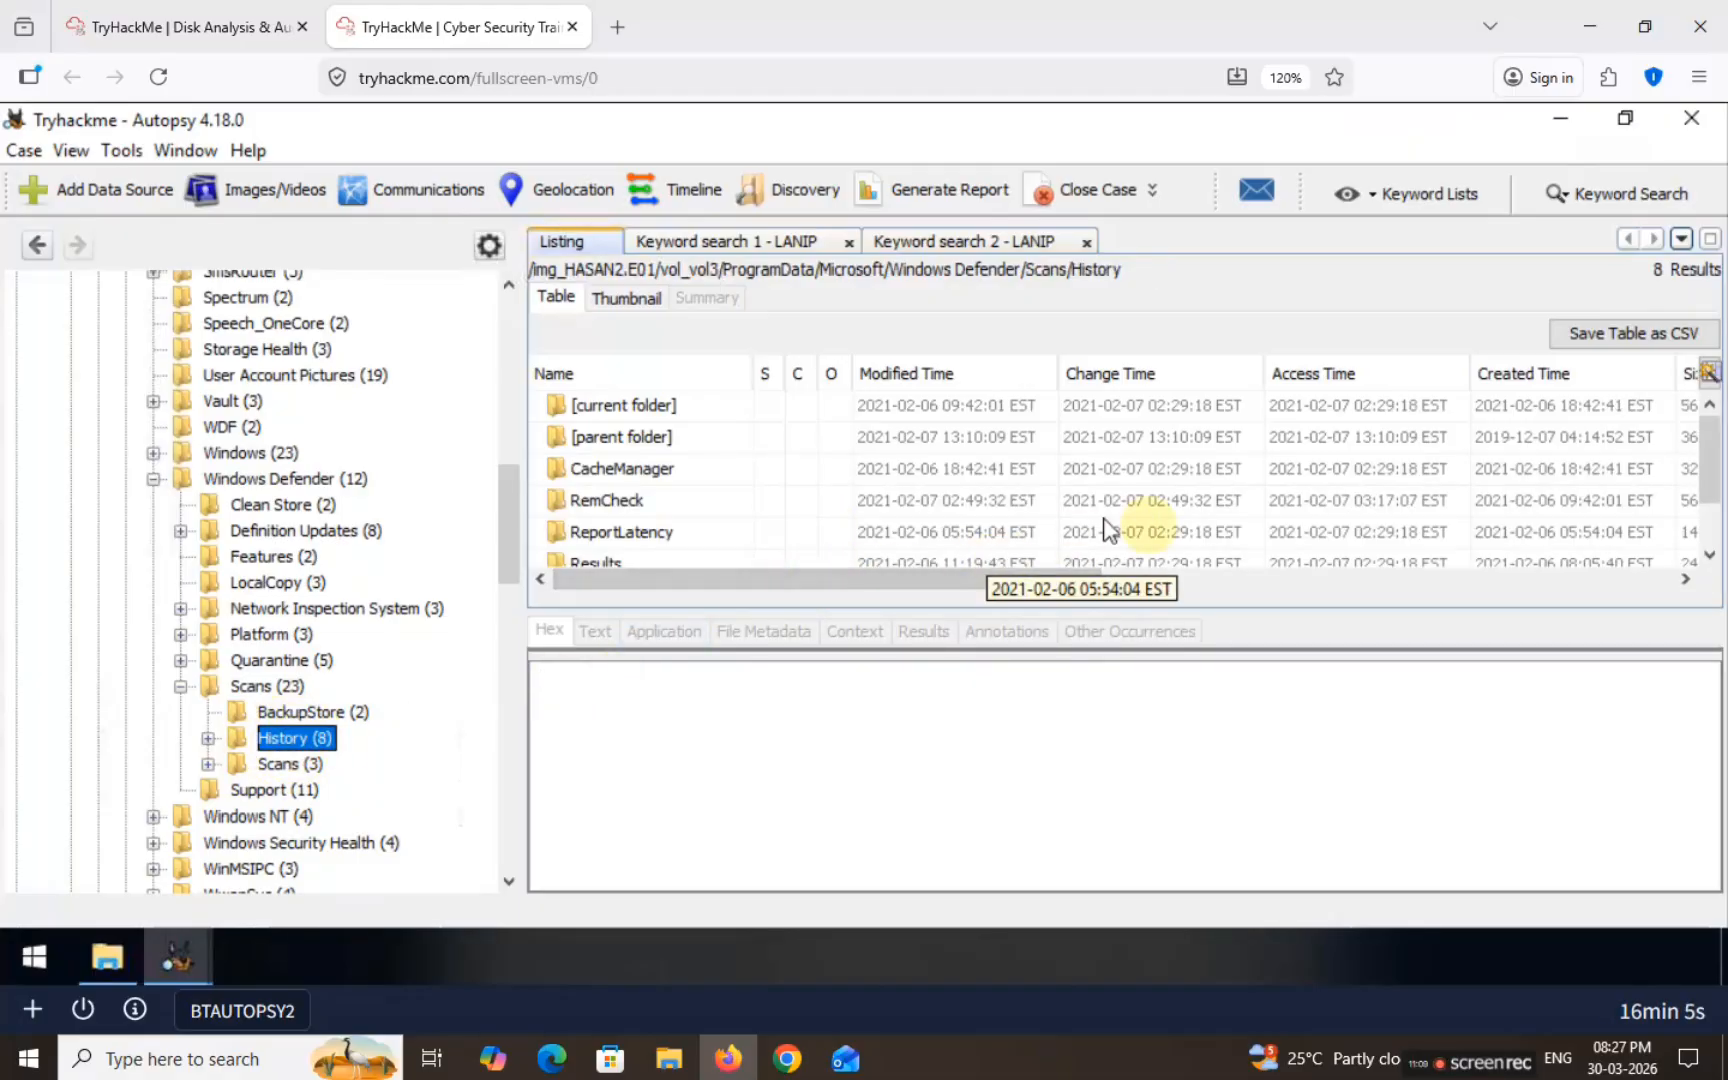
{"action": "left_click", "coordinate": [1015, 466]}
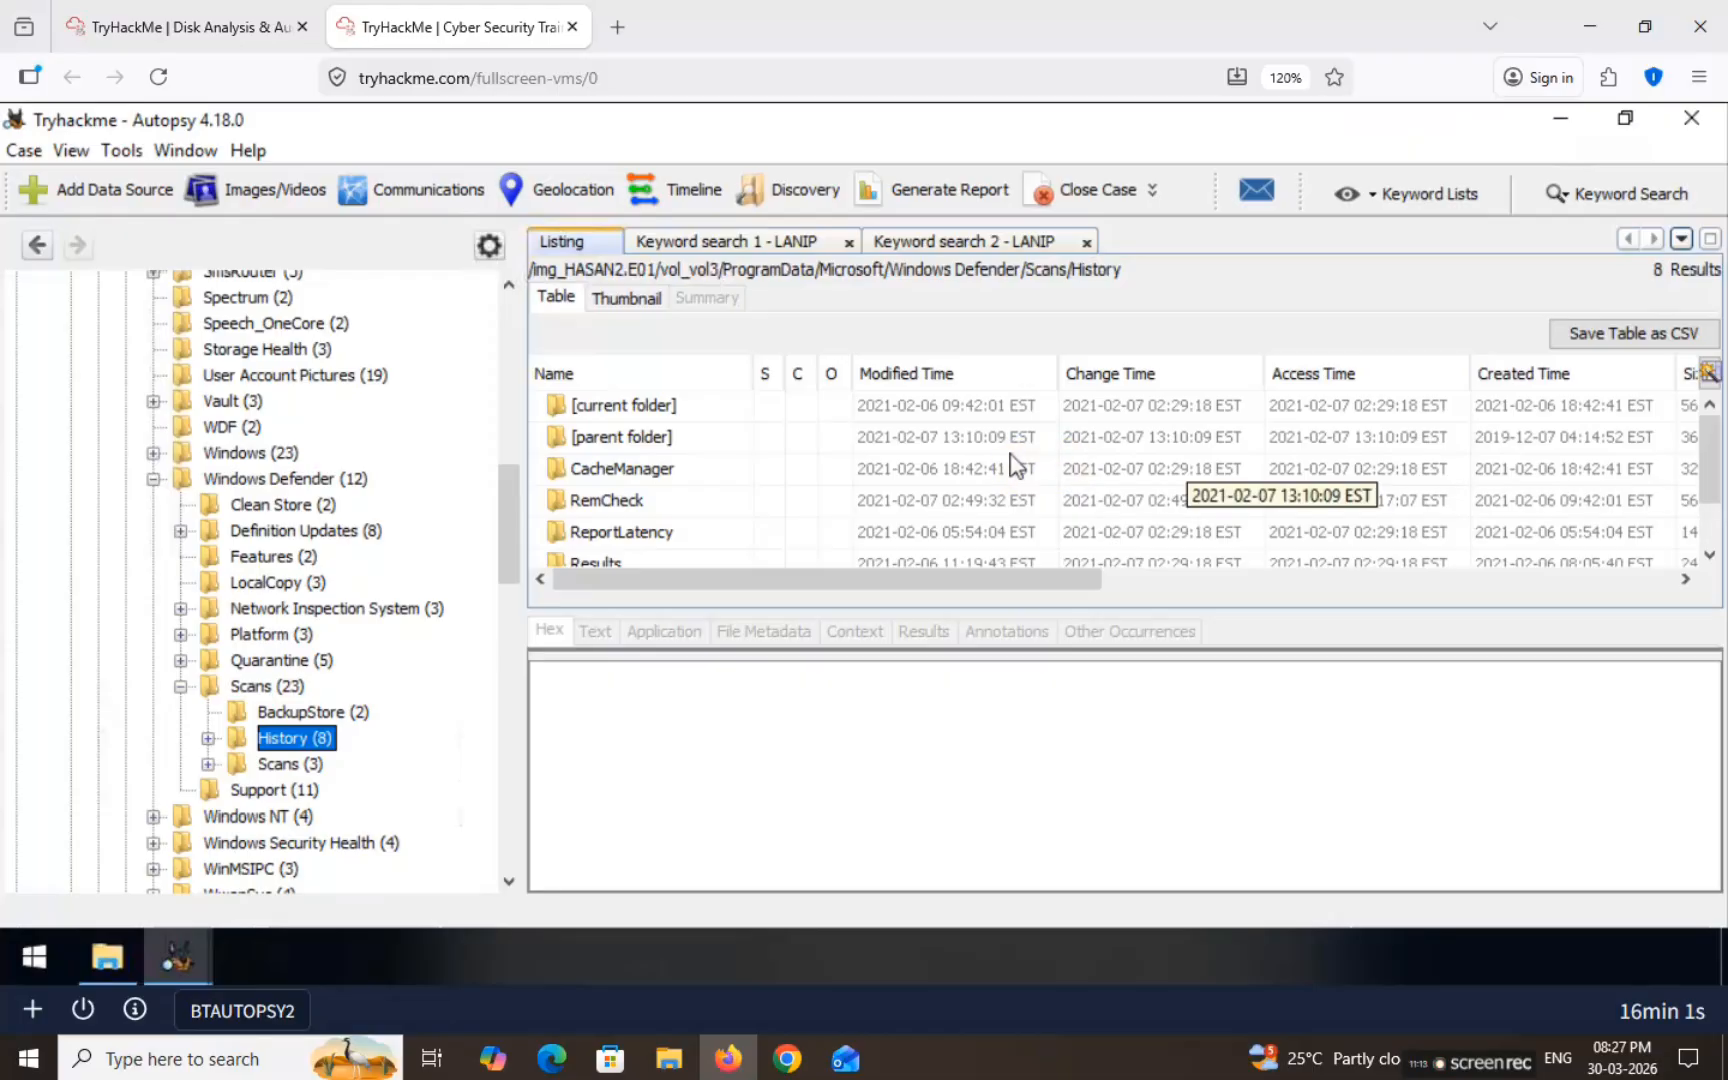
{"action": "scroll", "coordinate": [1012, 470], "scroll_direction": "down", "scroll_amount": 2}
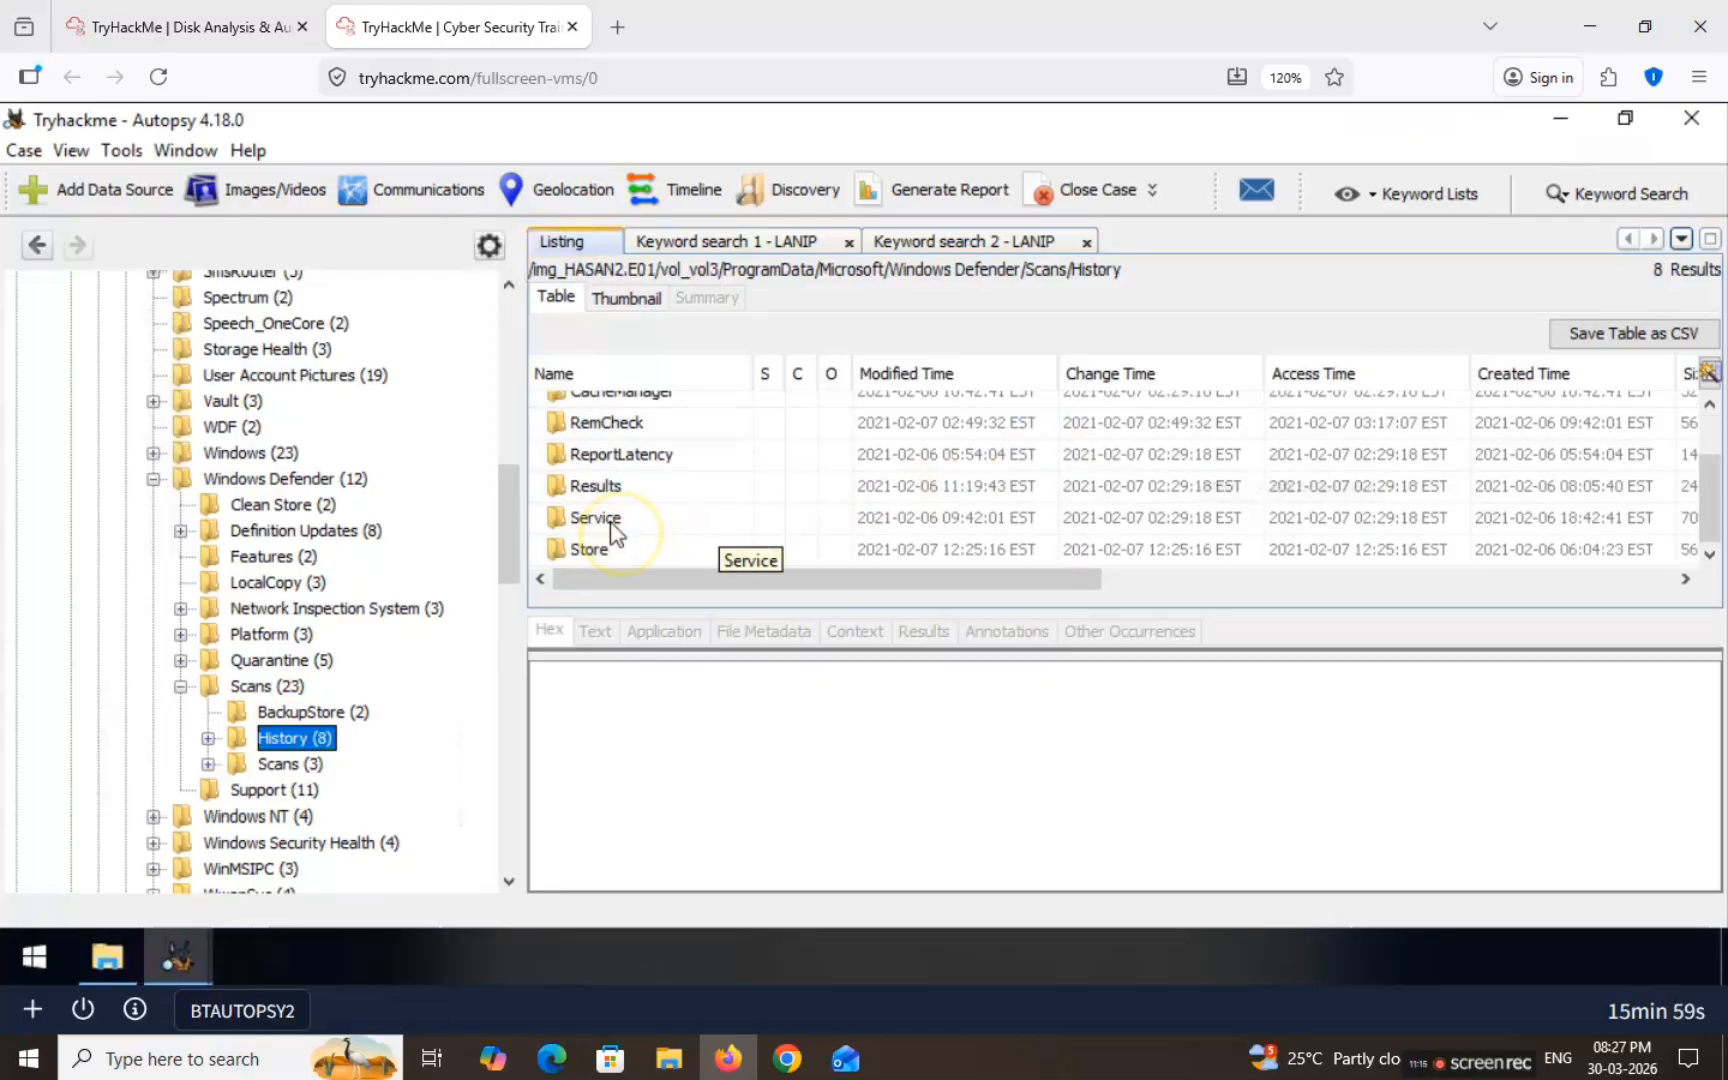
{"action": "left_click", "coordinate": [705, 525]}
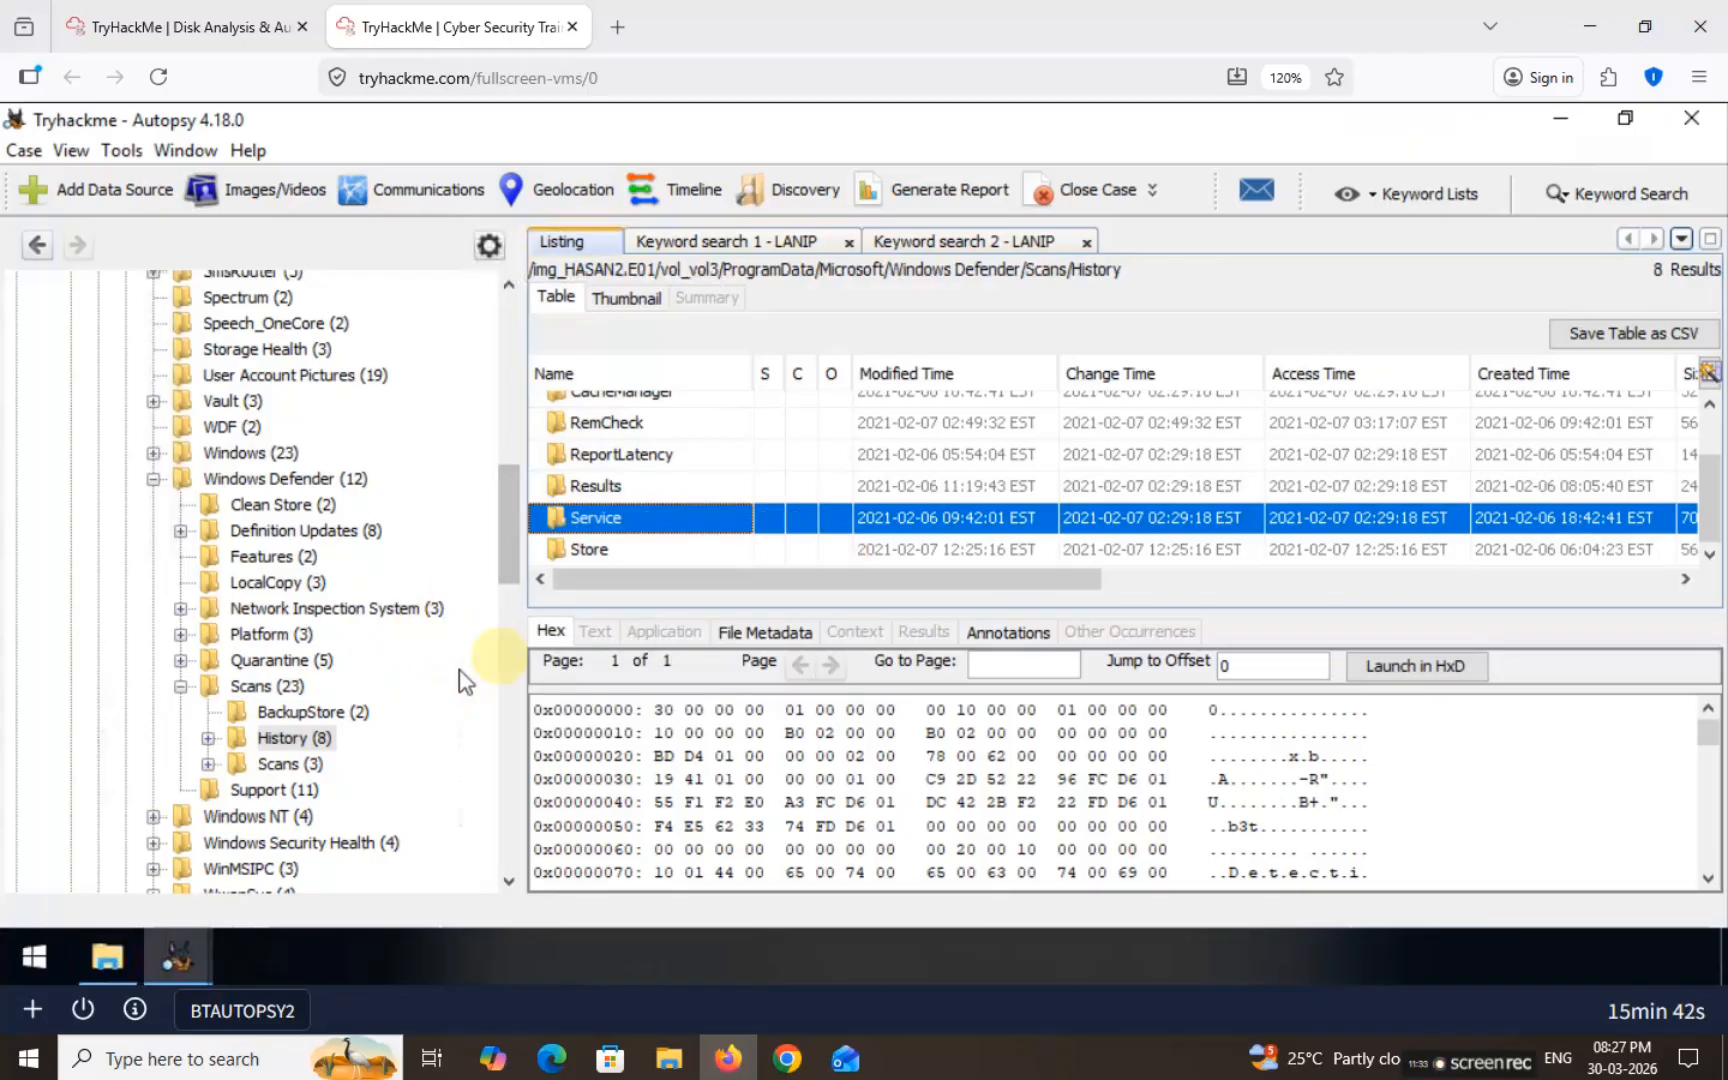
Step: Expand History and Service, then select the DetectionHistory folder
{"action": "left_click", "coordinate": [285, 740]}
{"action": "left_click", "coordinate": [209, 735]}
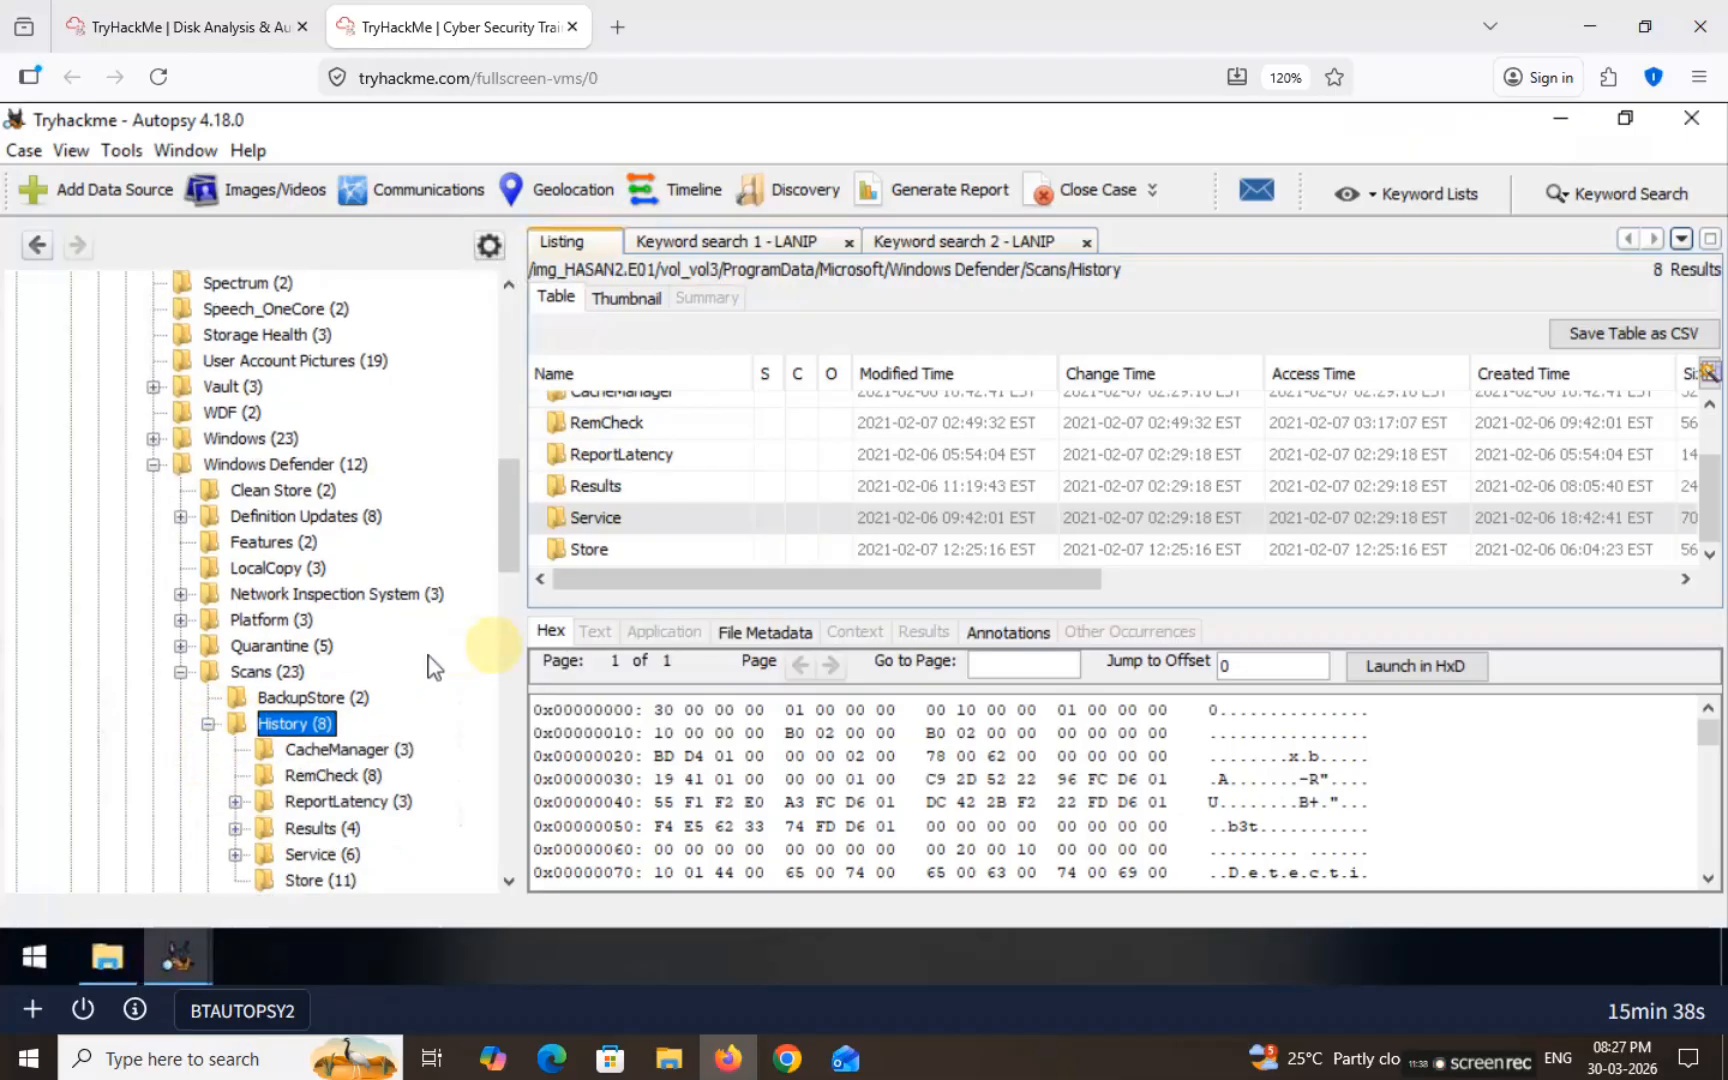
{"action": "scroll", "coordinate": [515, 540], "scroll_direction": "down", "scroll_amount": 2}
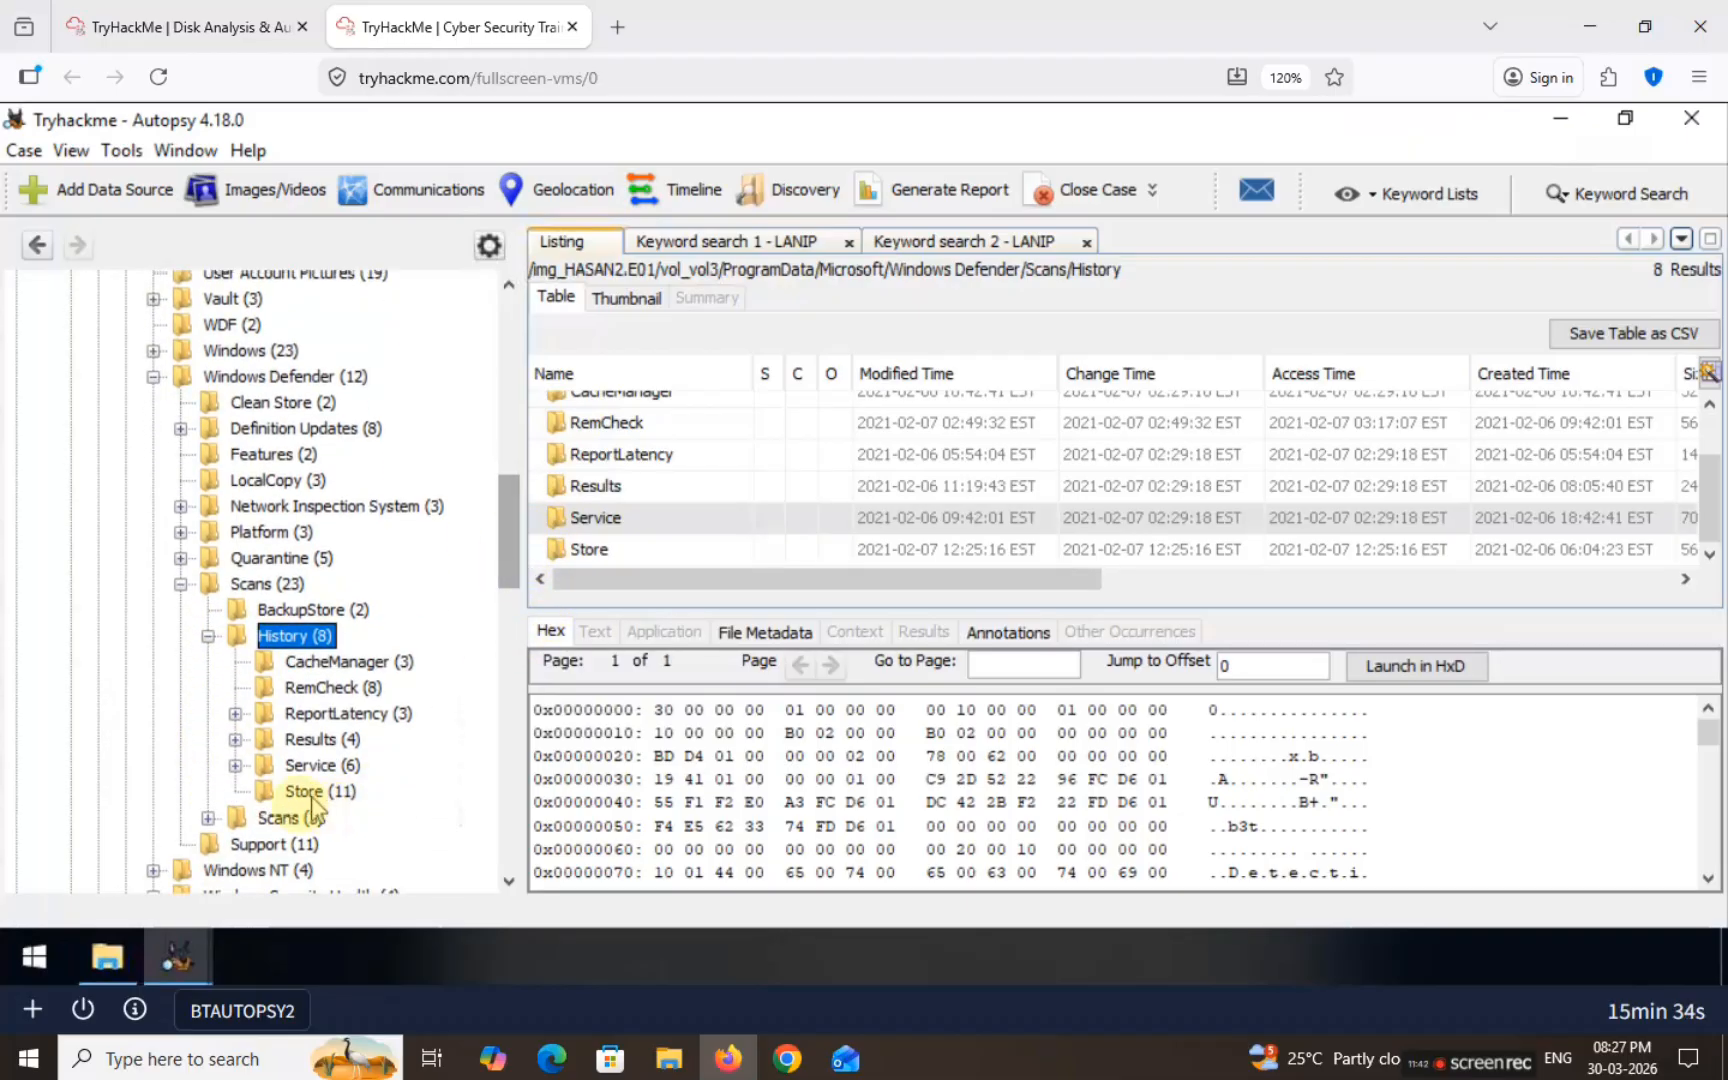
{"action": "left_click", "coordinate": [235, 765]}
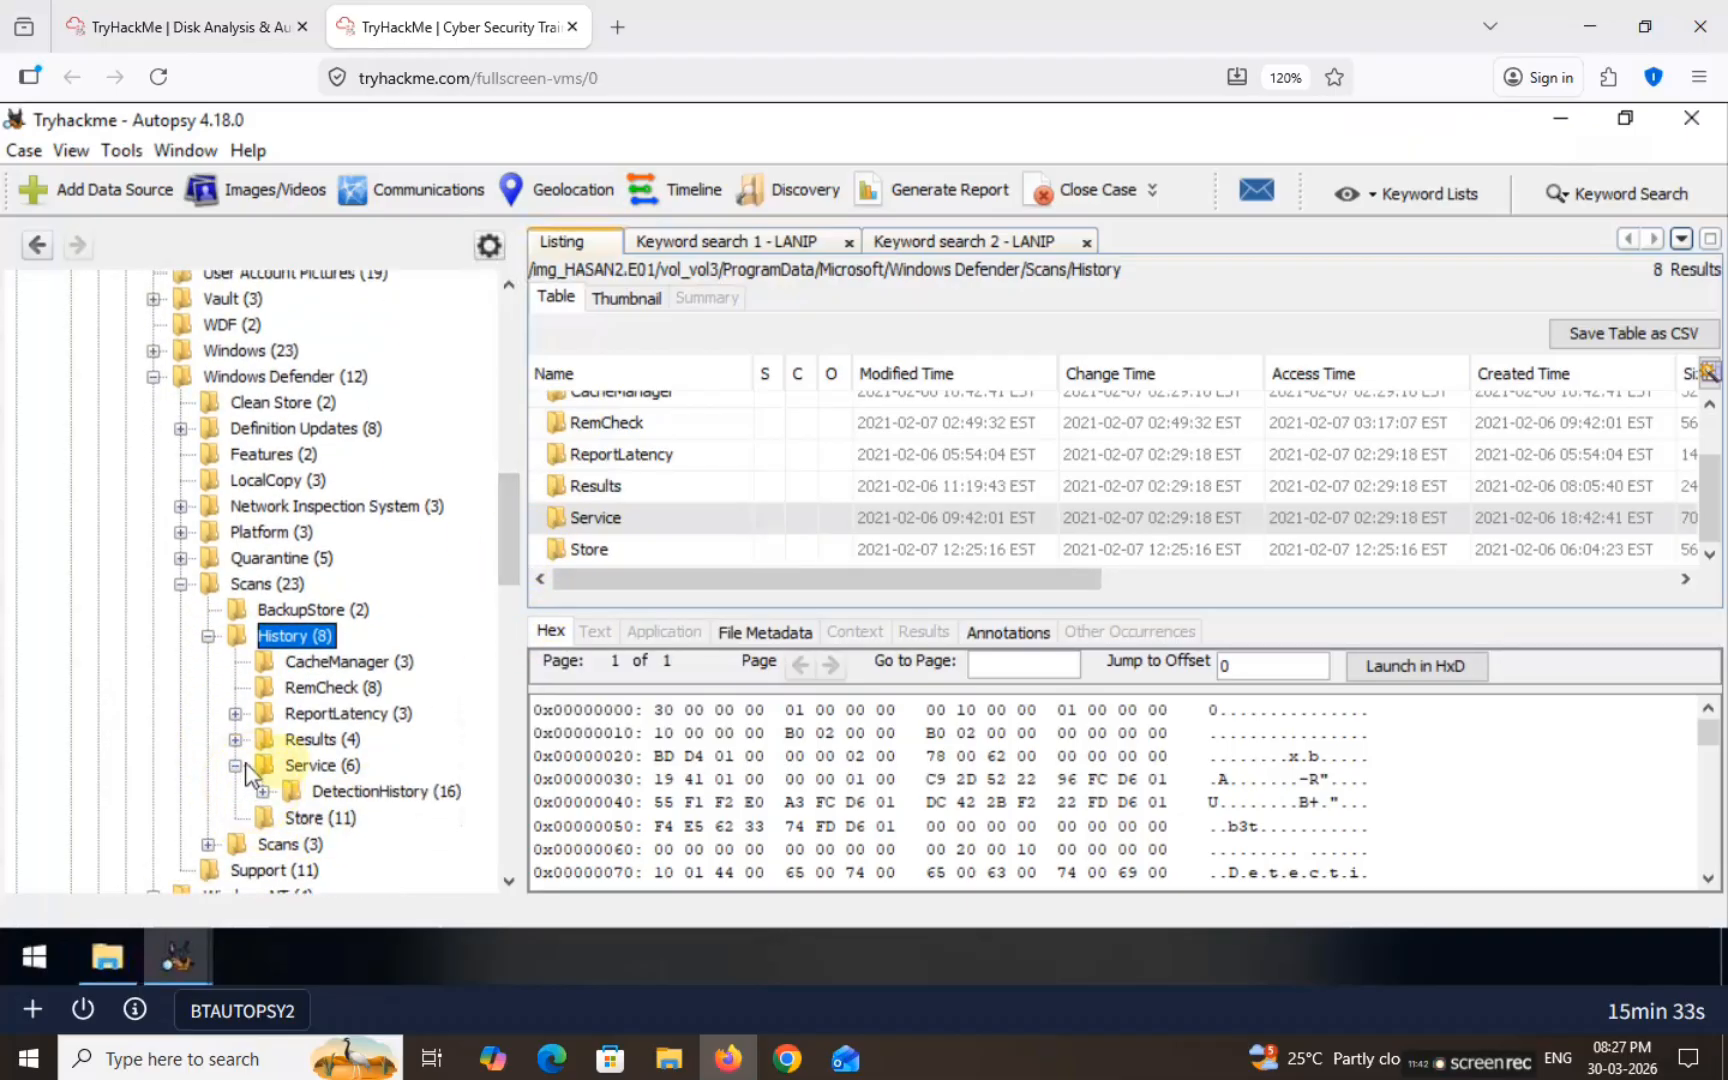
{"action": "left_click", "coordinate": [368, 792]}
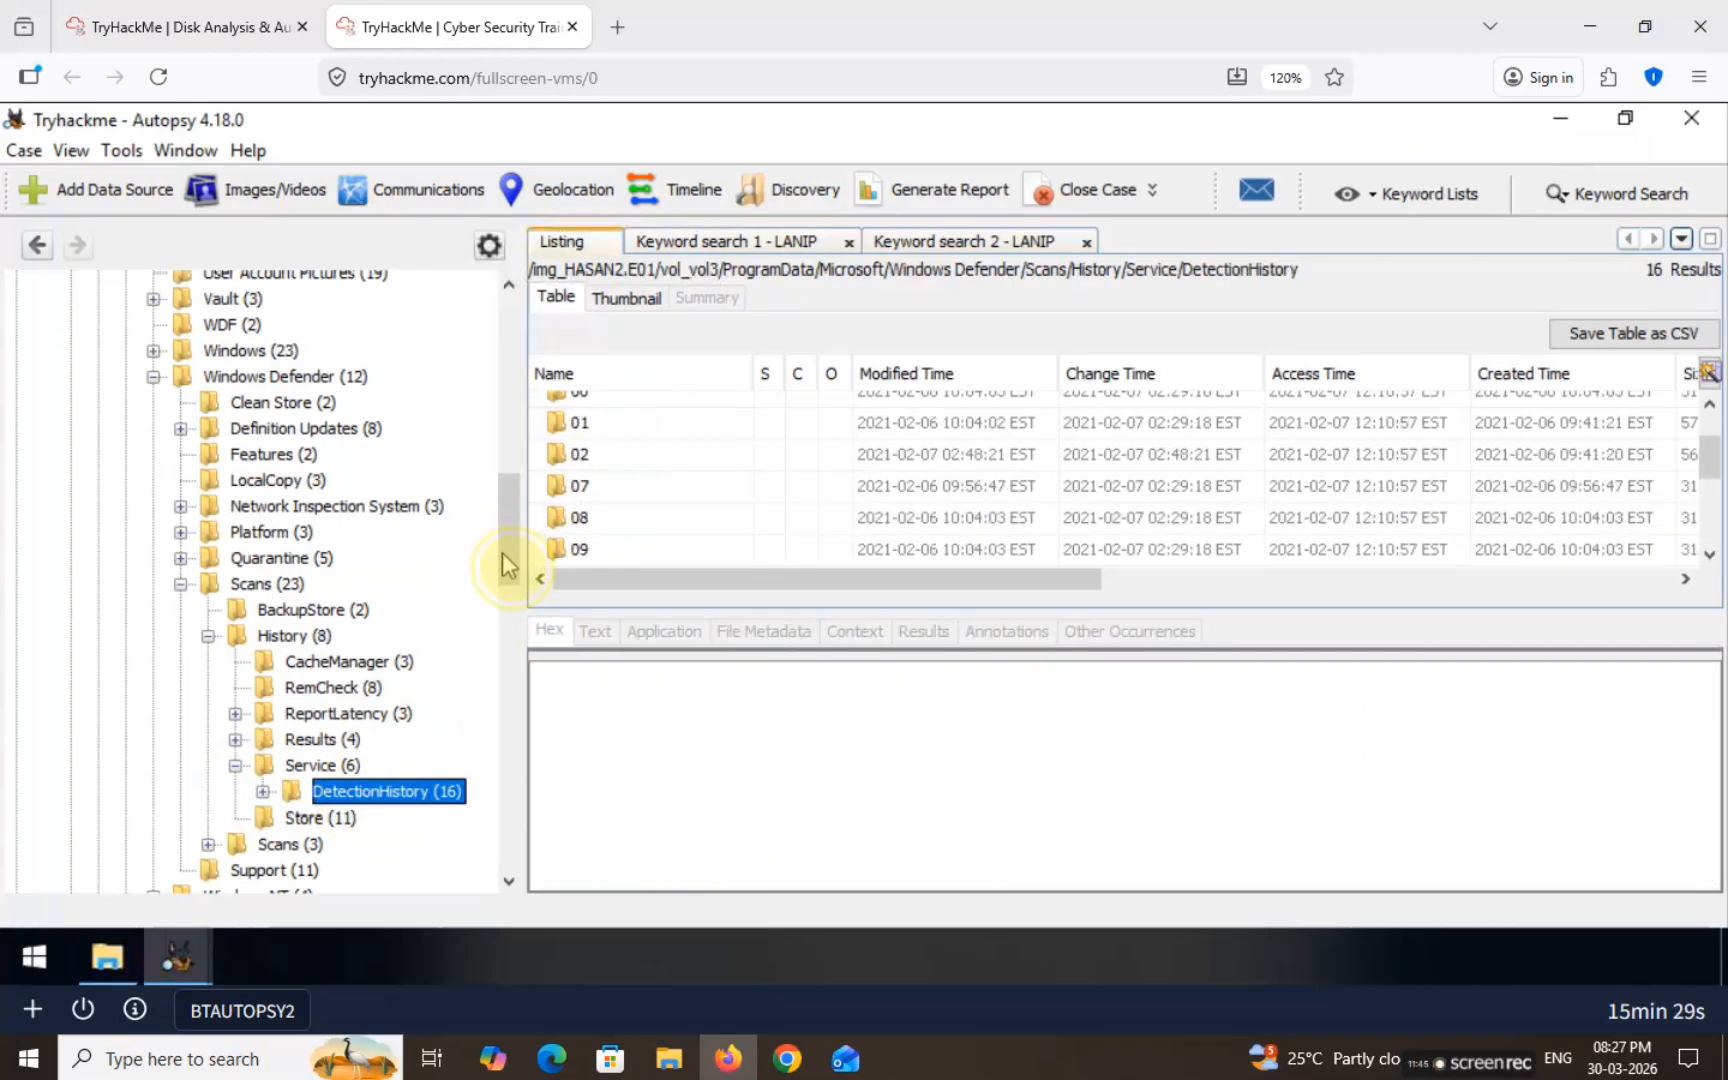
Step: Preview entry 00 and open the DetectionHistory 00 folder's contents
{"action": "scroll", "coordinate": [700, 496], "scroll_direction": "up", "scroll_amount": 2}
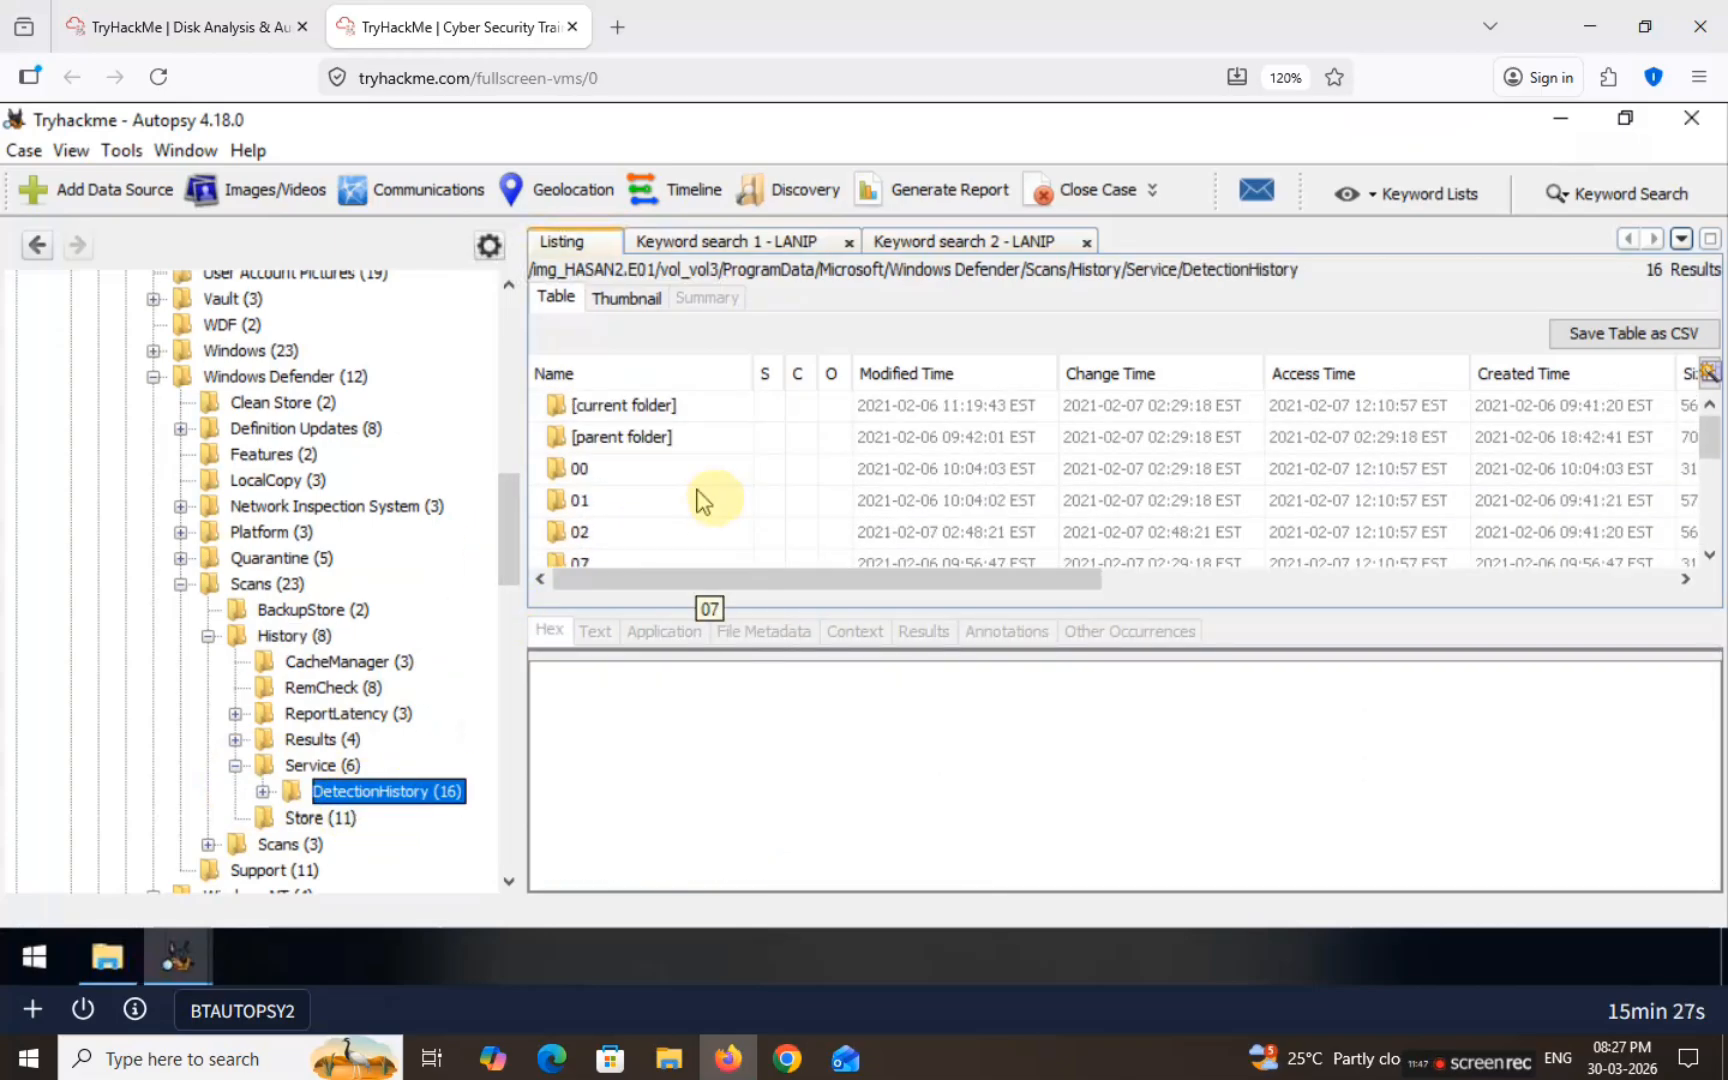
{"action": "left_click", "coordinate": [600, 470]}
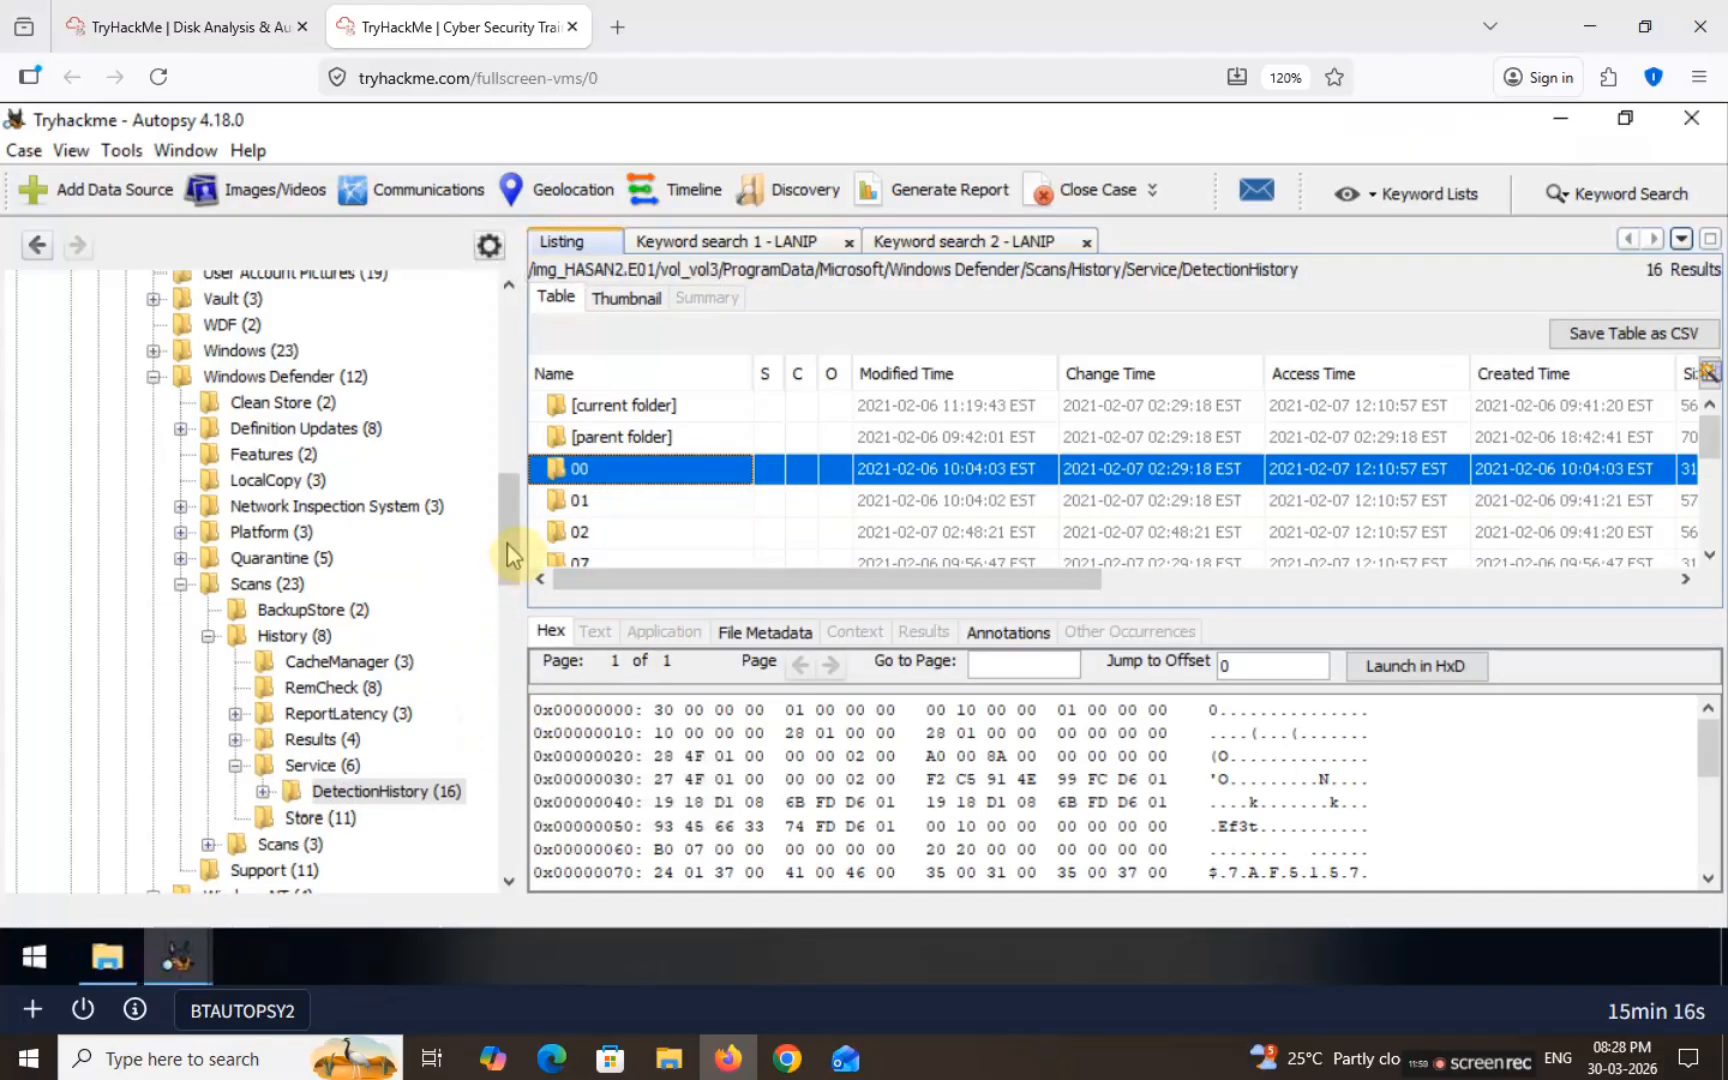
{"action": "scroll", "coordinate": [506, 550], "scroll_direction": "down", "scroll_amount": 3}
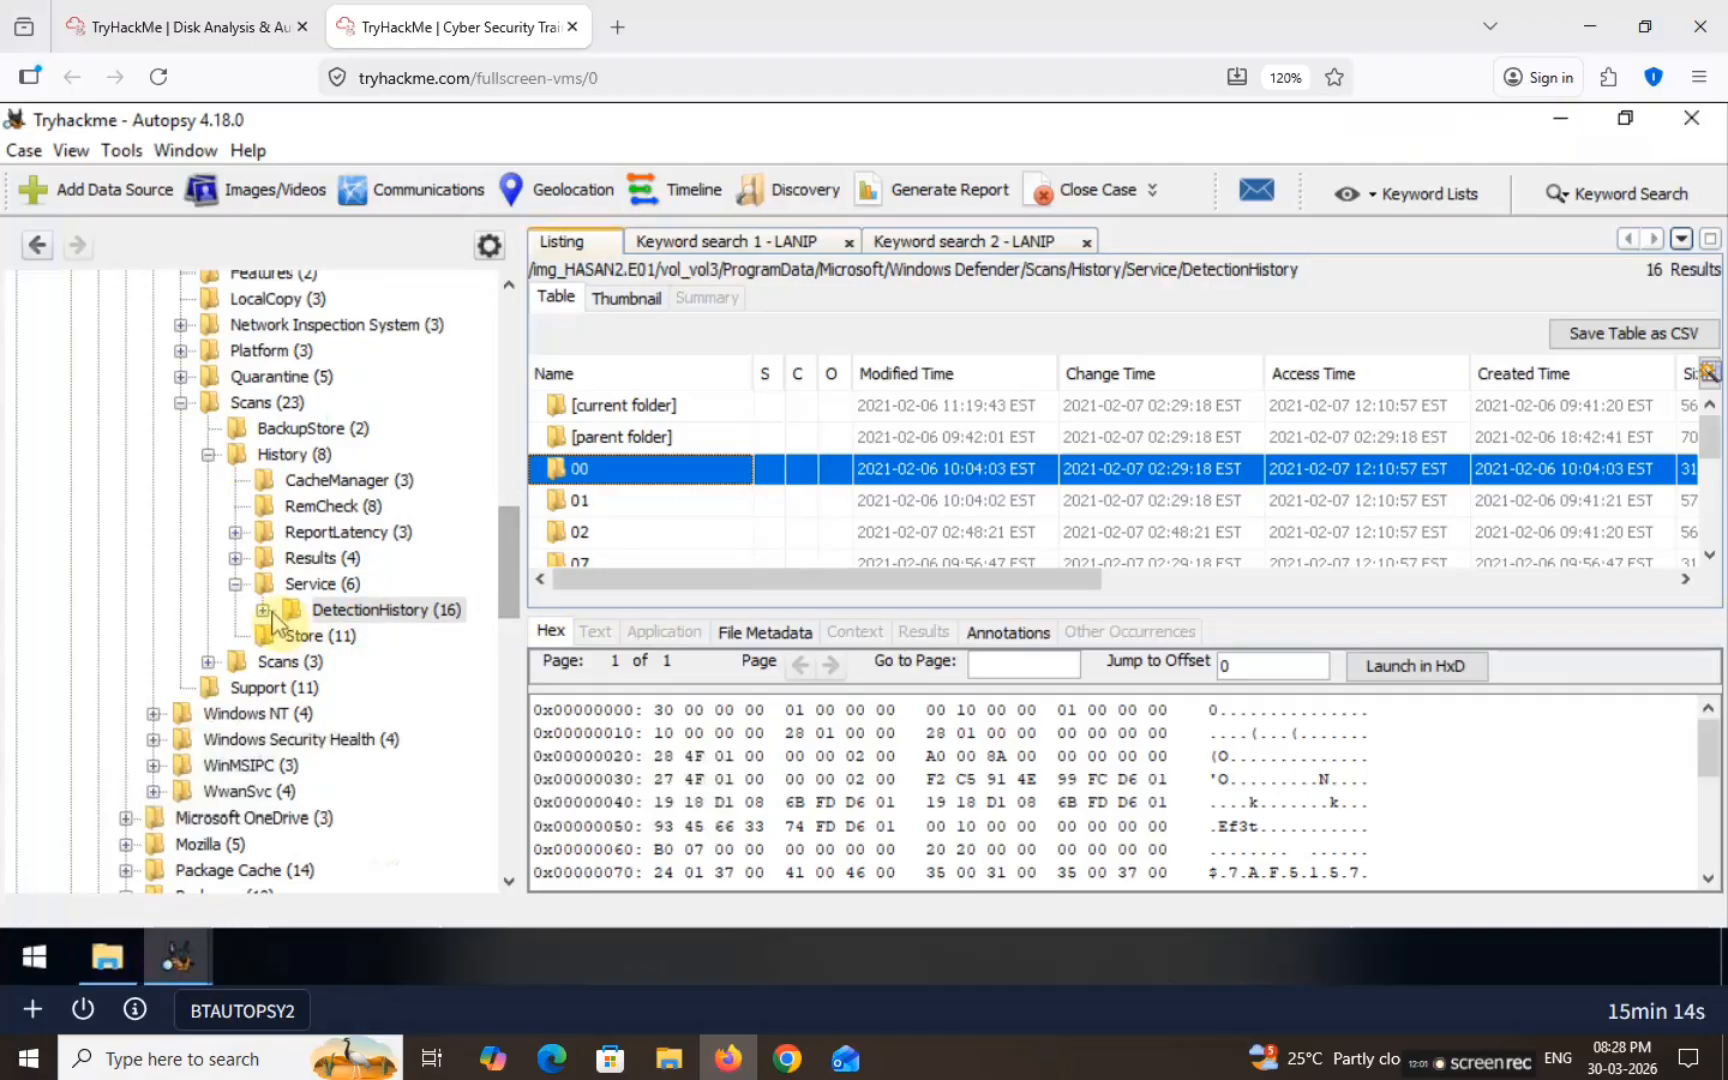
{"action": "left_click", "coordinate": [272, 612]}
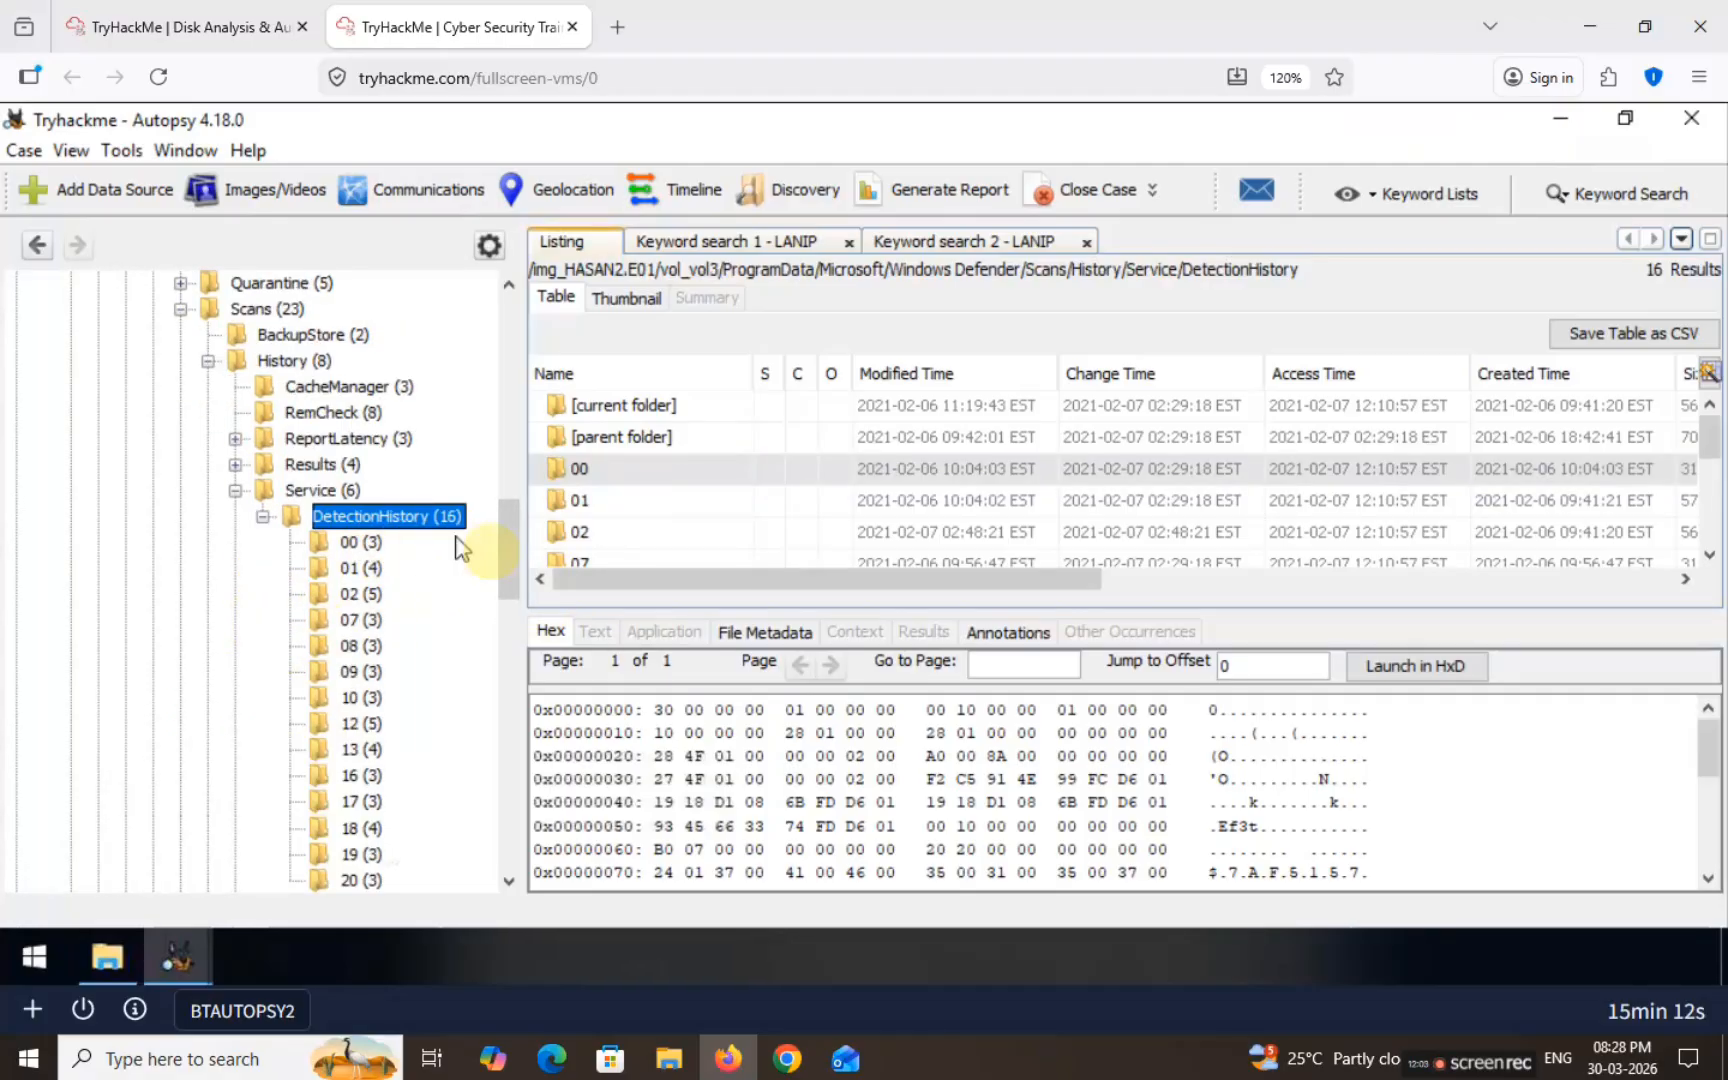
{"action": "left_click", "coordinate": [367, 548]}
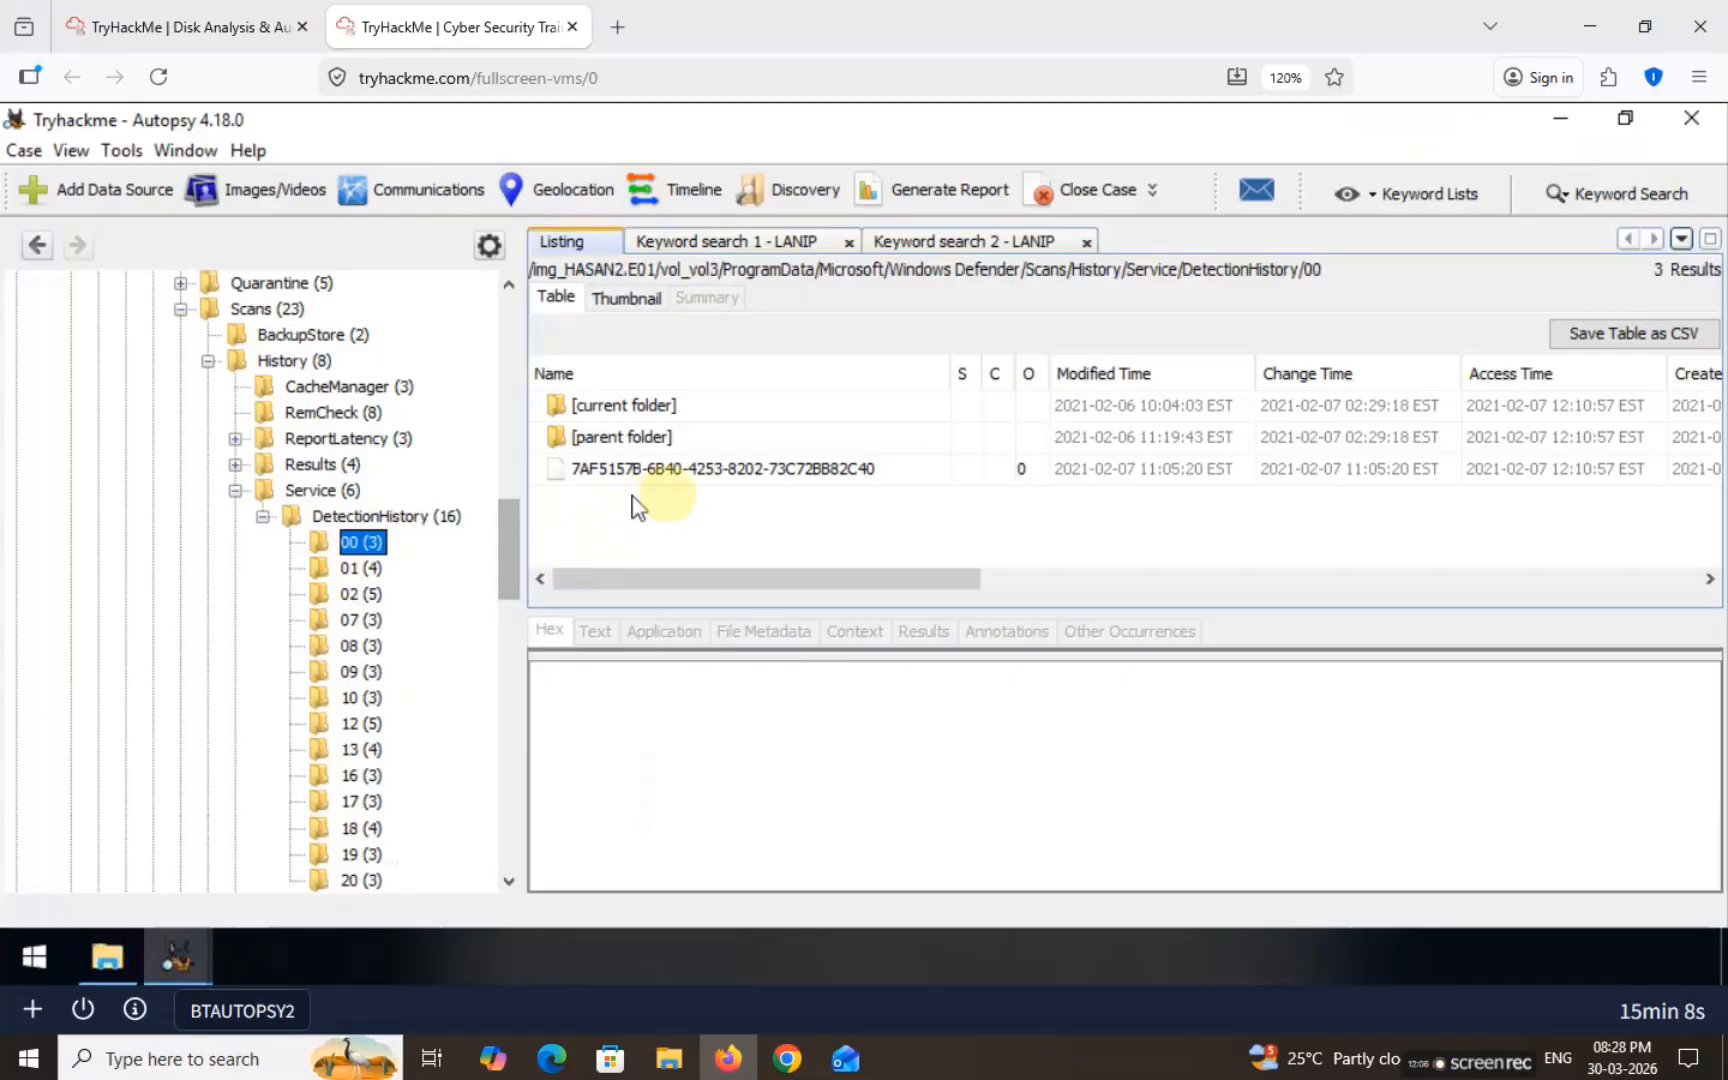
Step: Read the 00 detection record as text and highlight mimikatz.exe in its path
{"action": "left_click", "coordinate": [690, 437]}
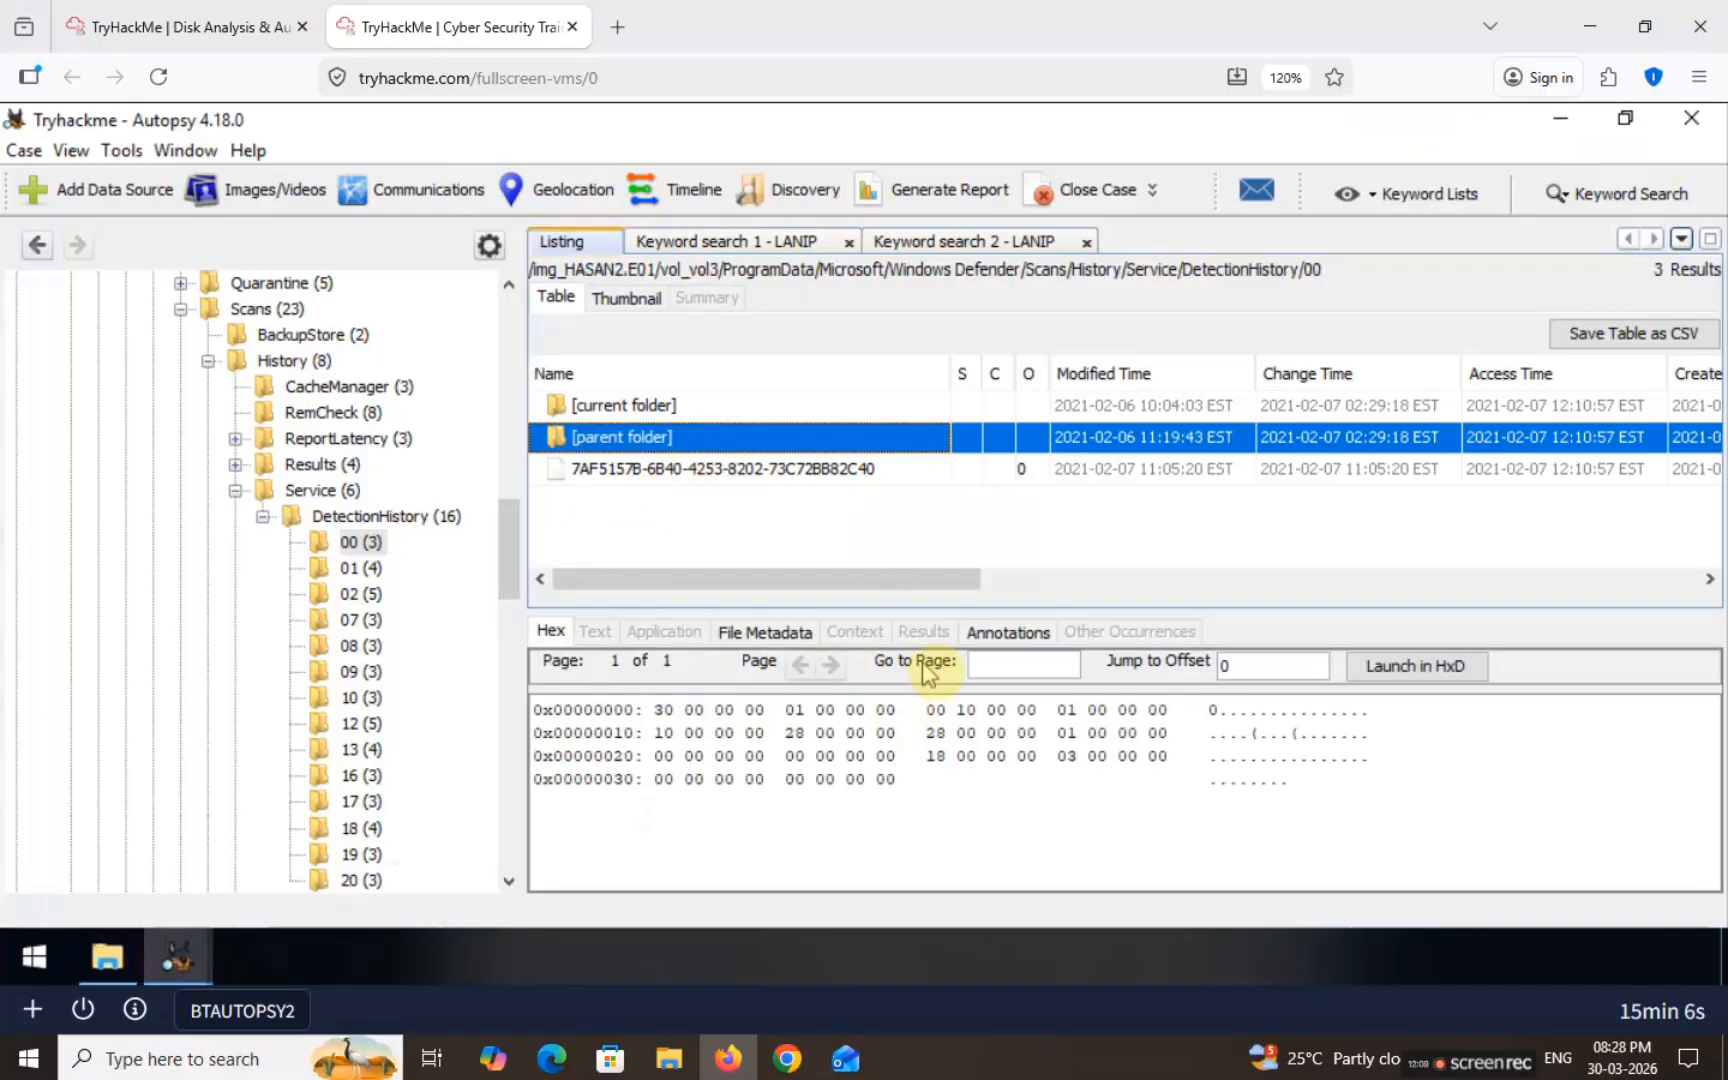
{"action": "left_click", "coordinate": [793, 469]}
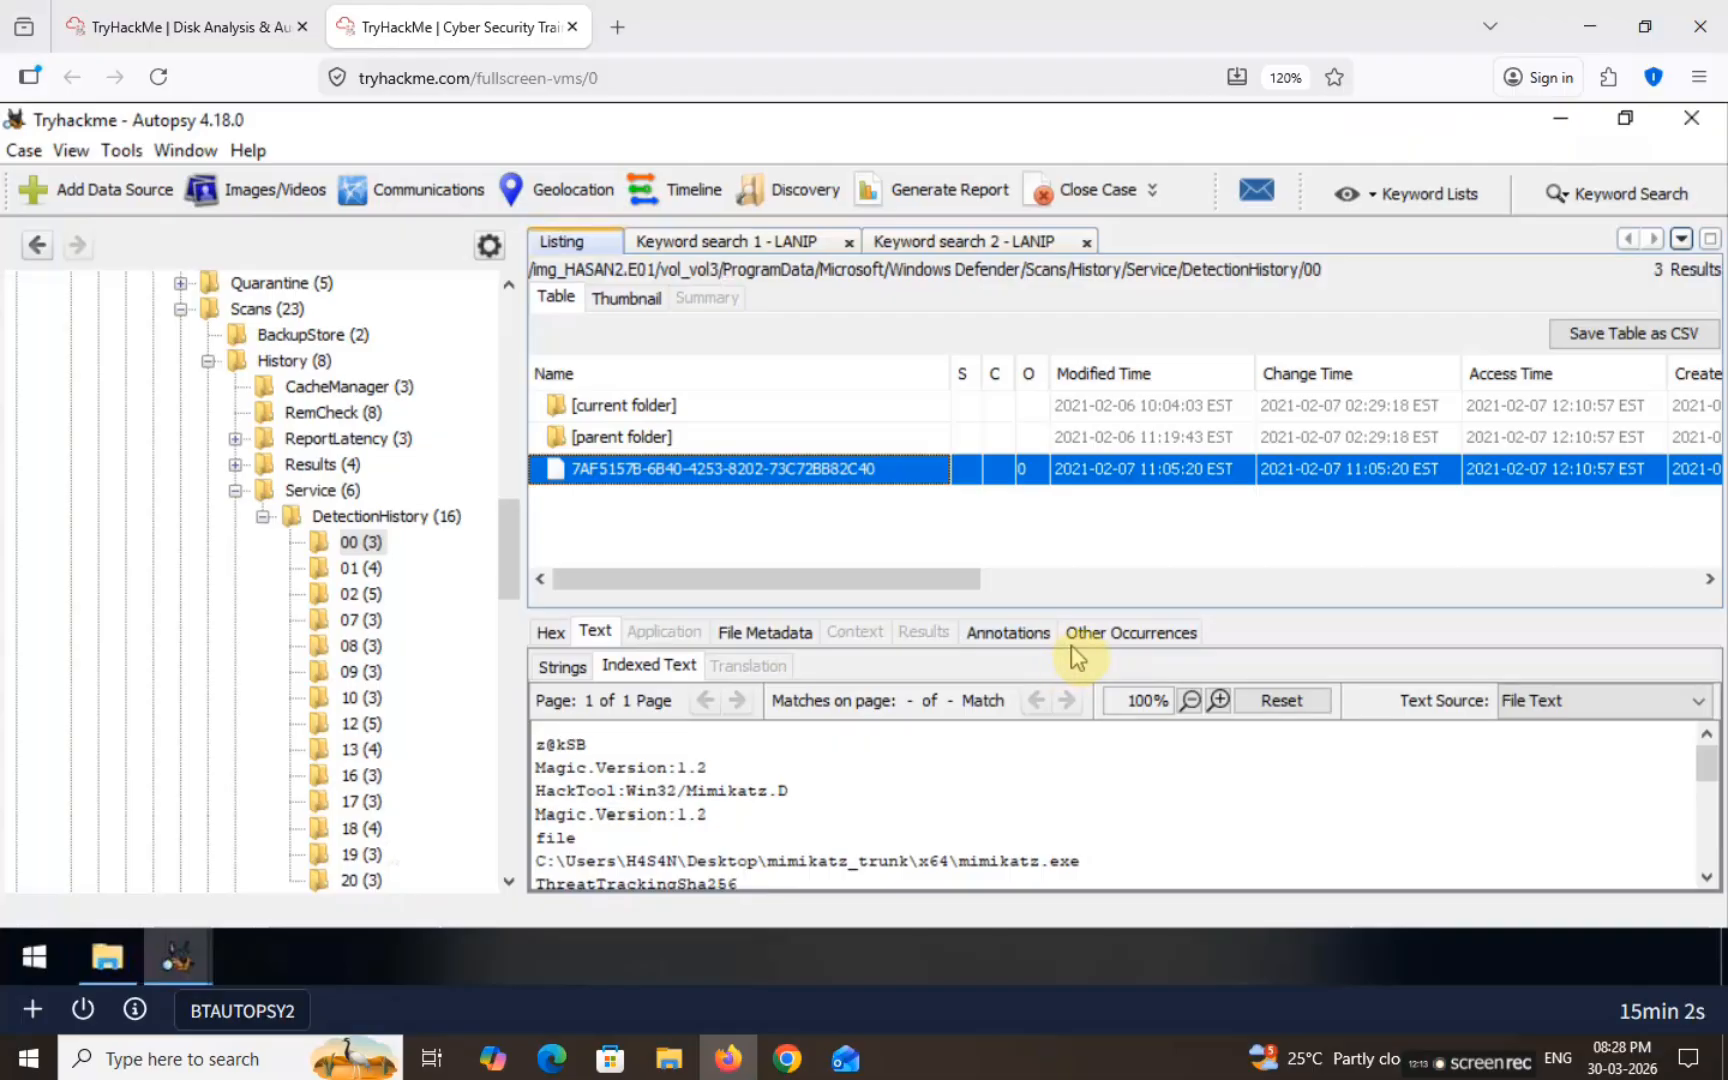
{"action": "left_click_drag", "start_coordinate": [1066, 607], "coordinate": [1075, 480]}
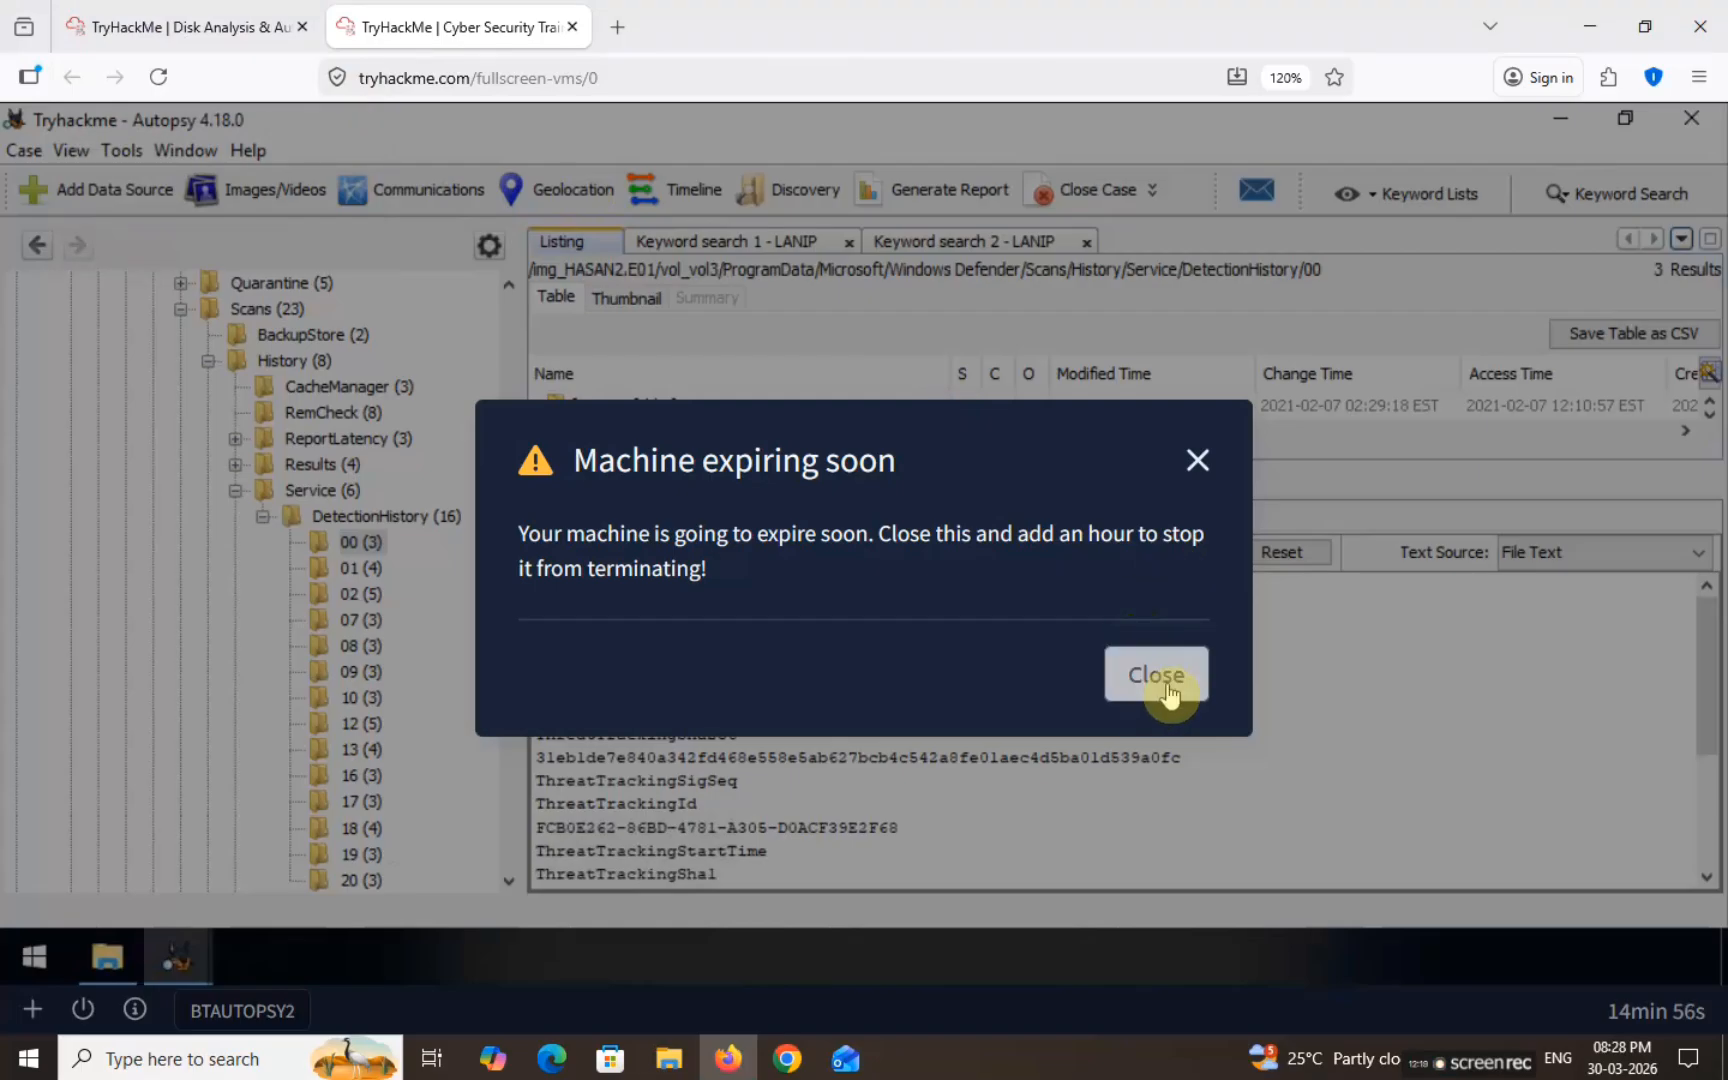
{"action": "left_click", "coordinate": [1197, 461]}
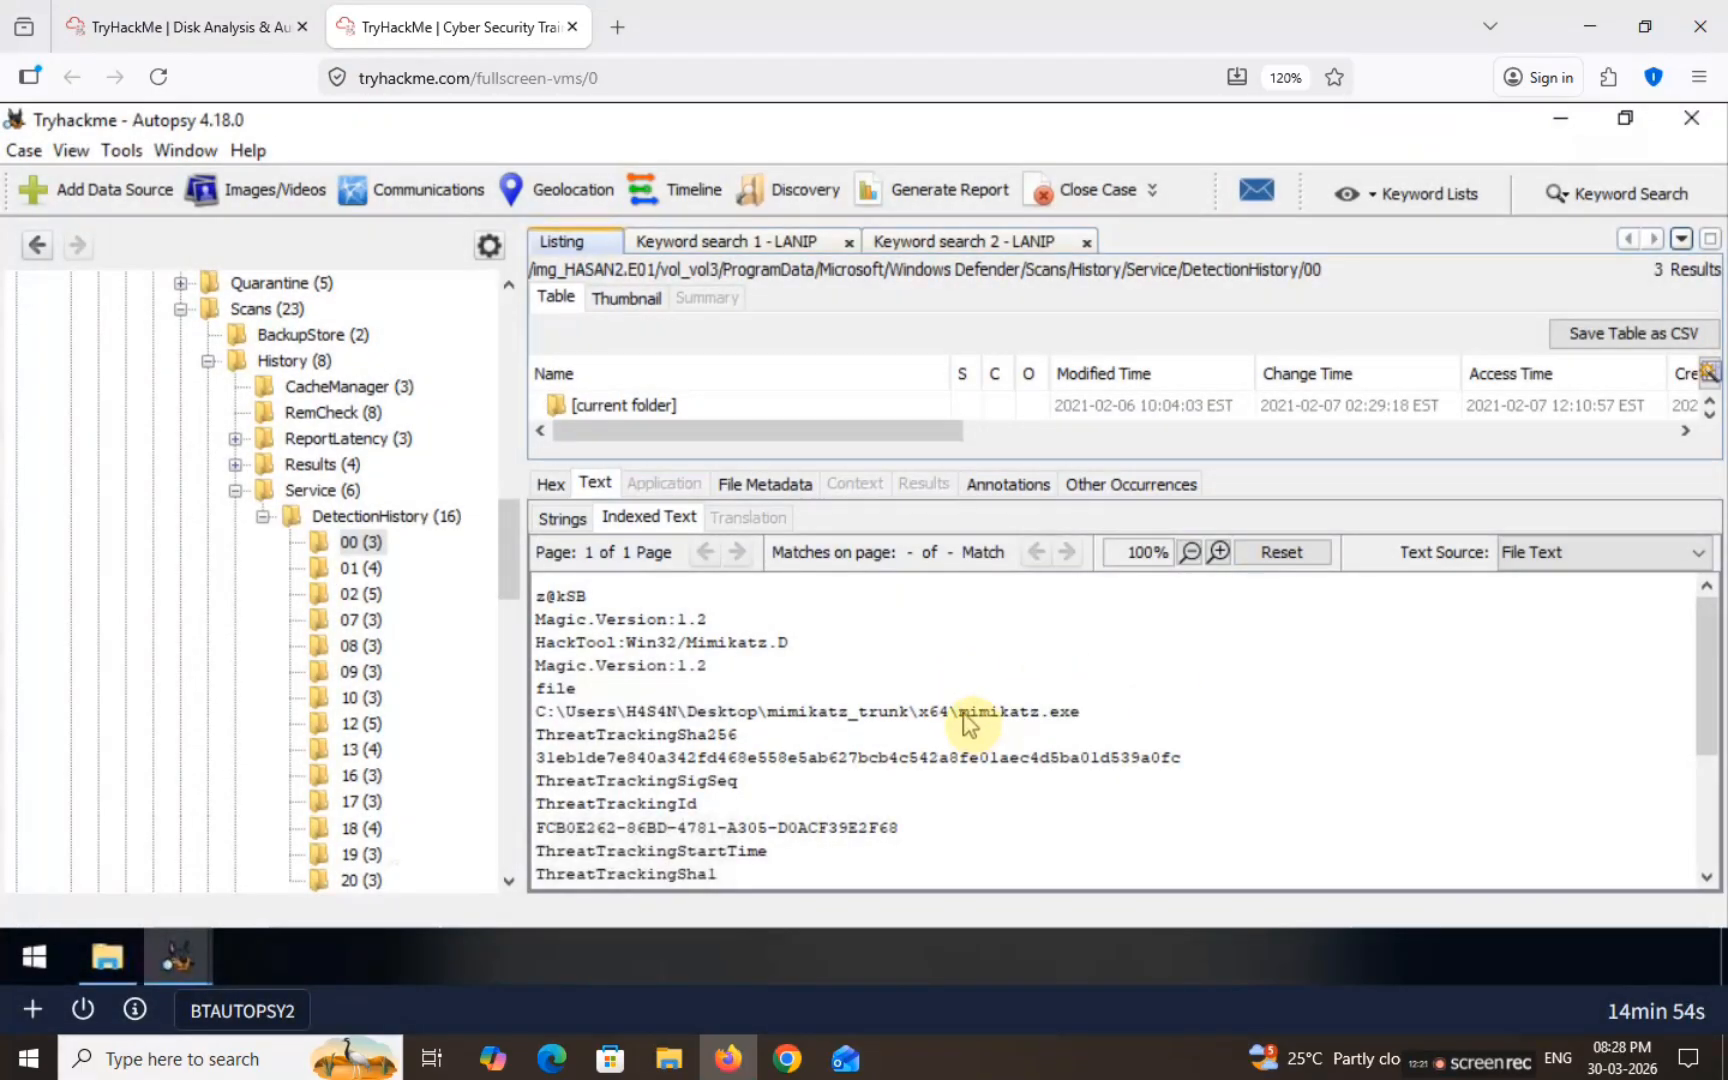
{"action": "left_click_drag", "start_coordinate": [965, 722], "coordinate": [1100, 718]}
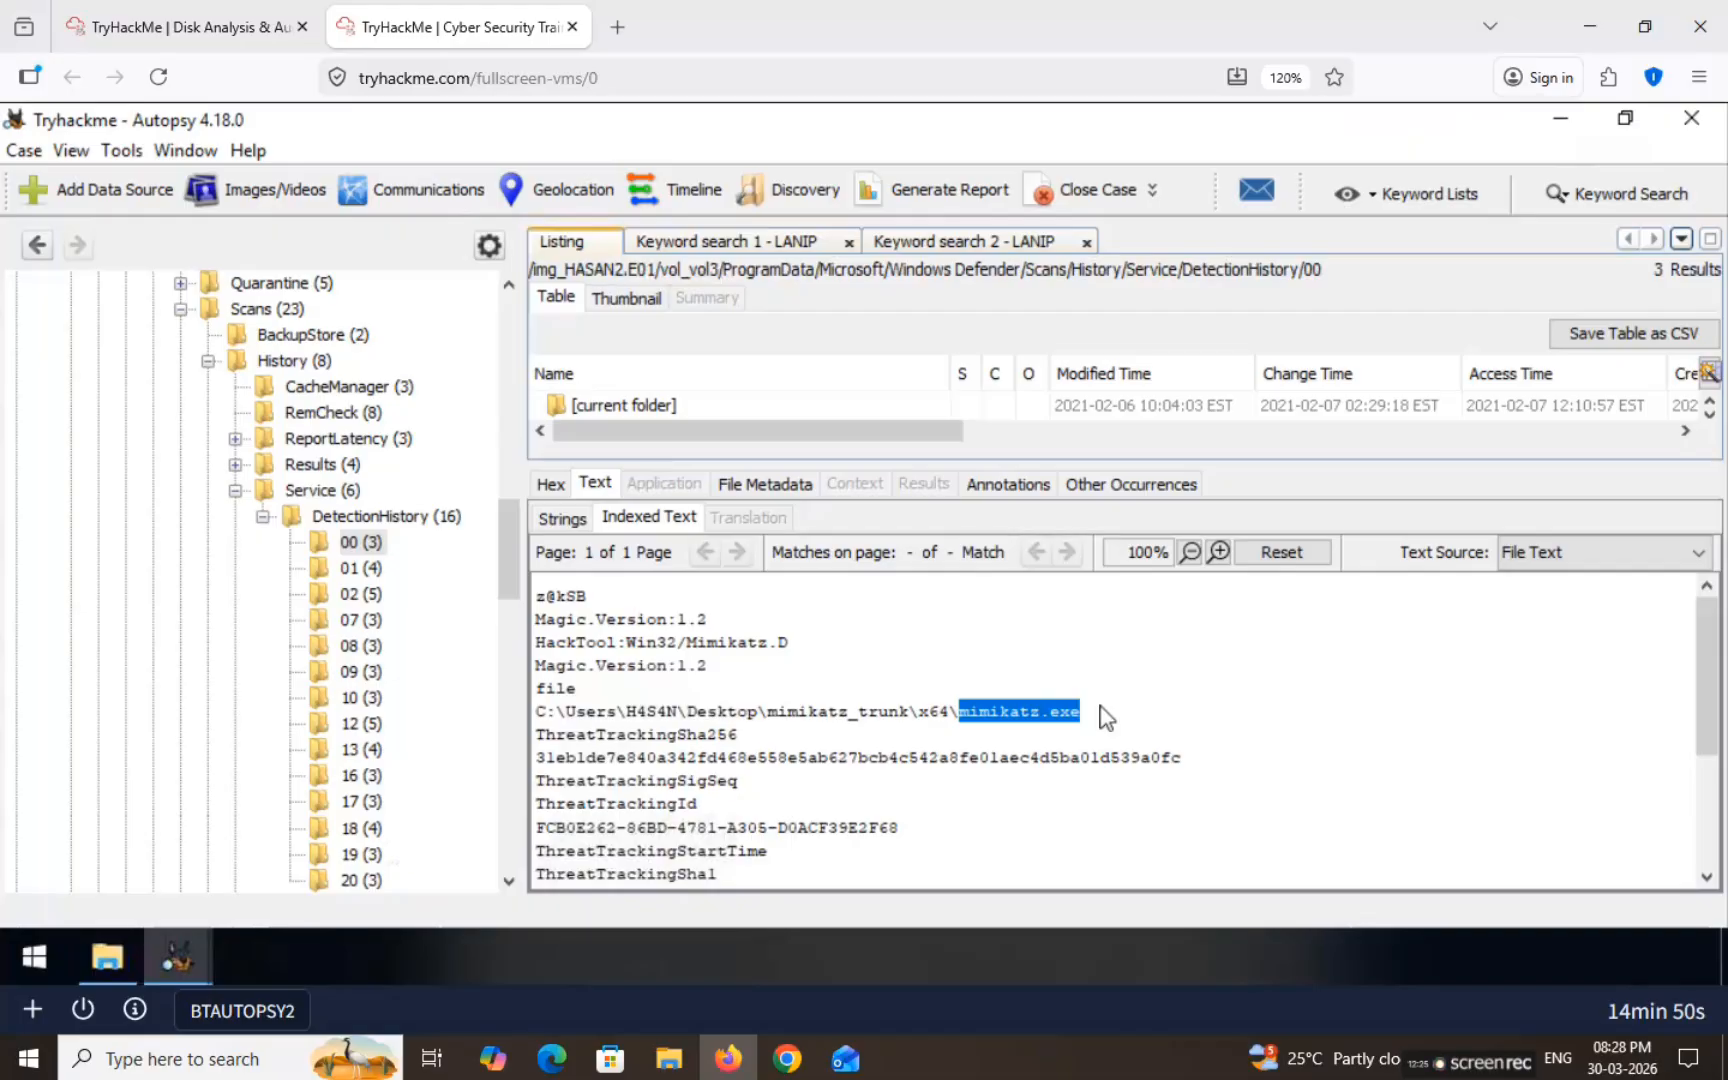
{"action": "key", "text": "ctrl+Tab"}
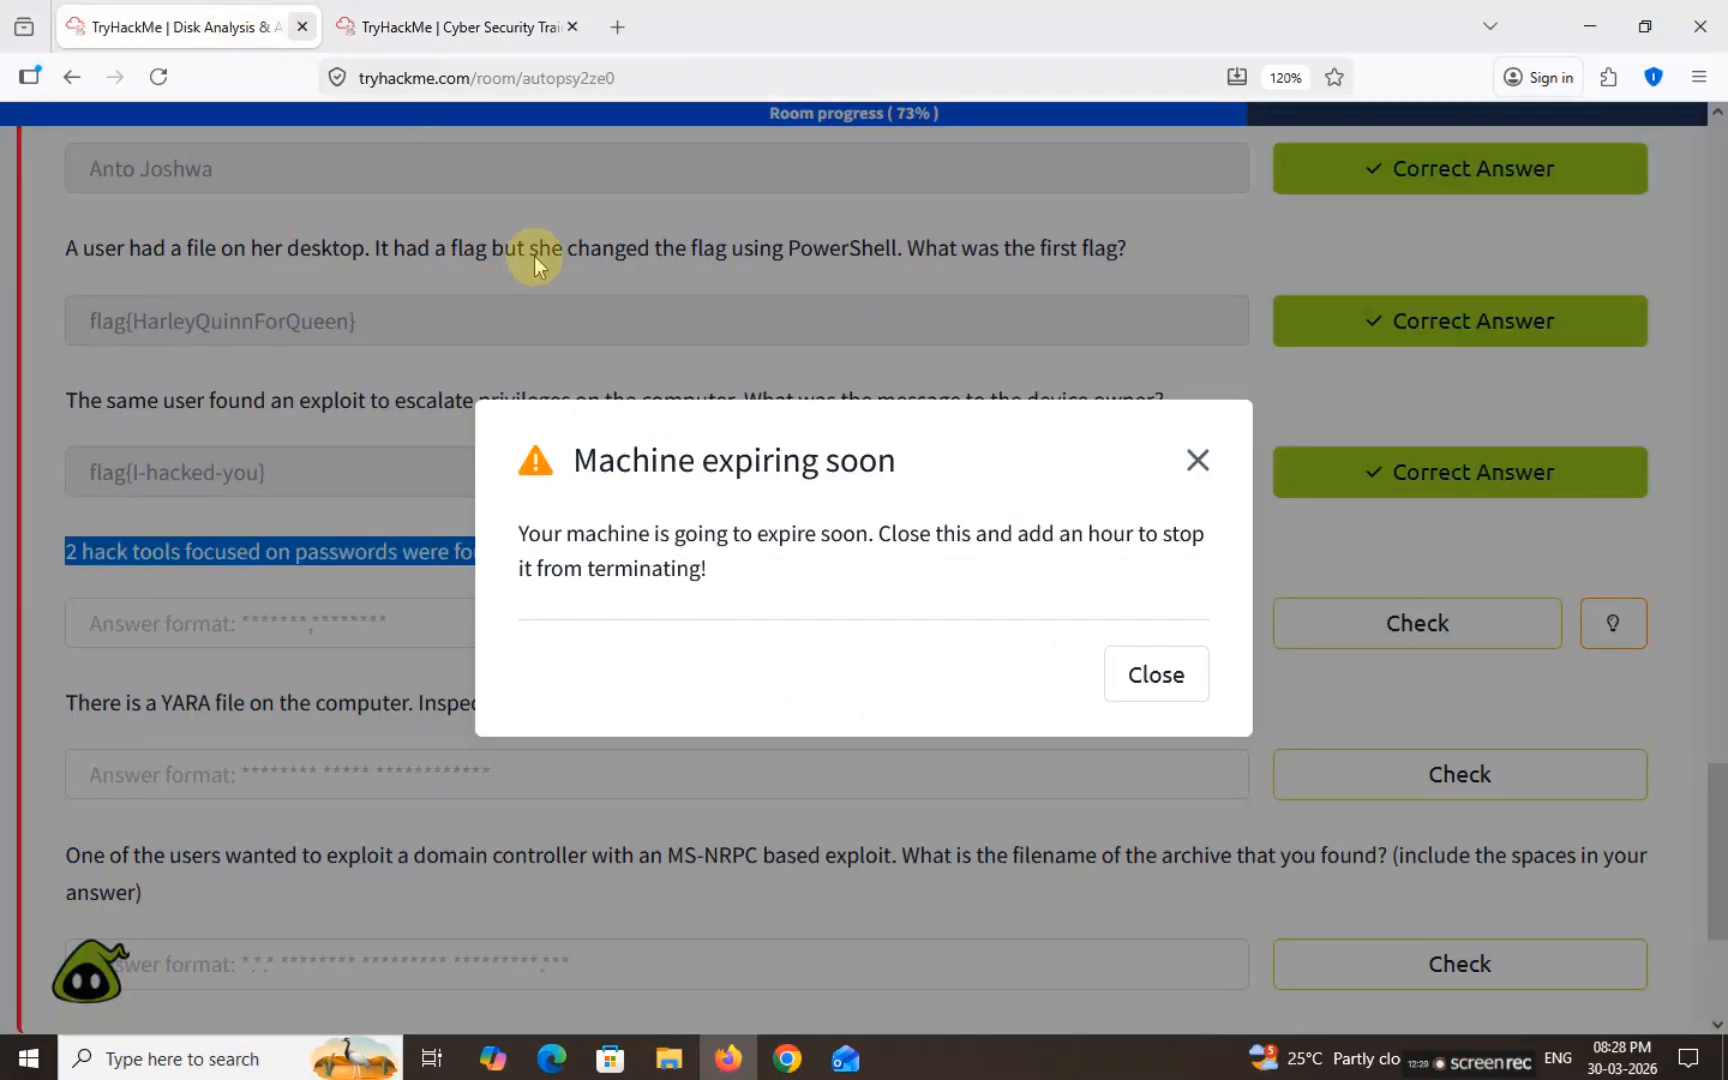
Step: Dismiss the expiry warning and trim the hack-tools answer down to 'mimikatz'
{"action": "left_click", "coordinate": [1216, 460]}
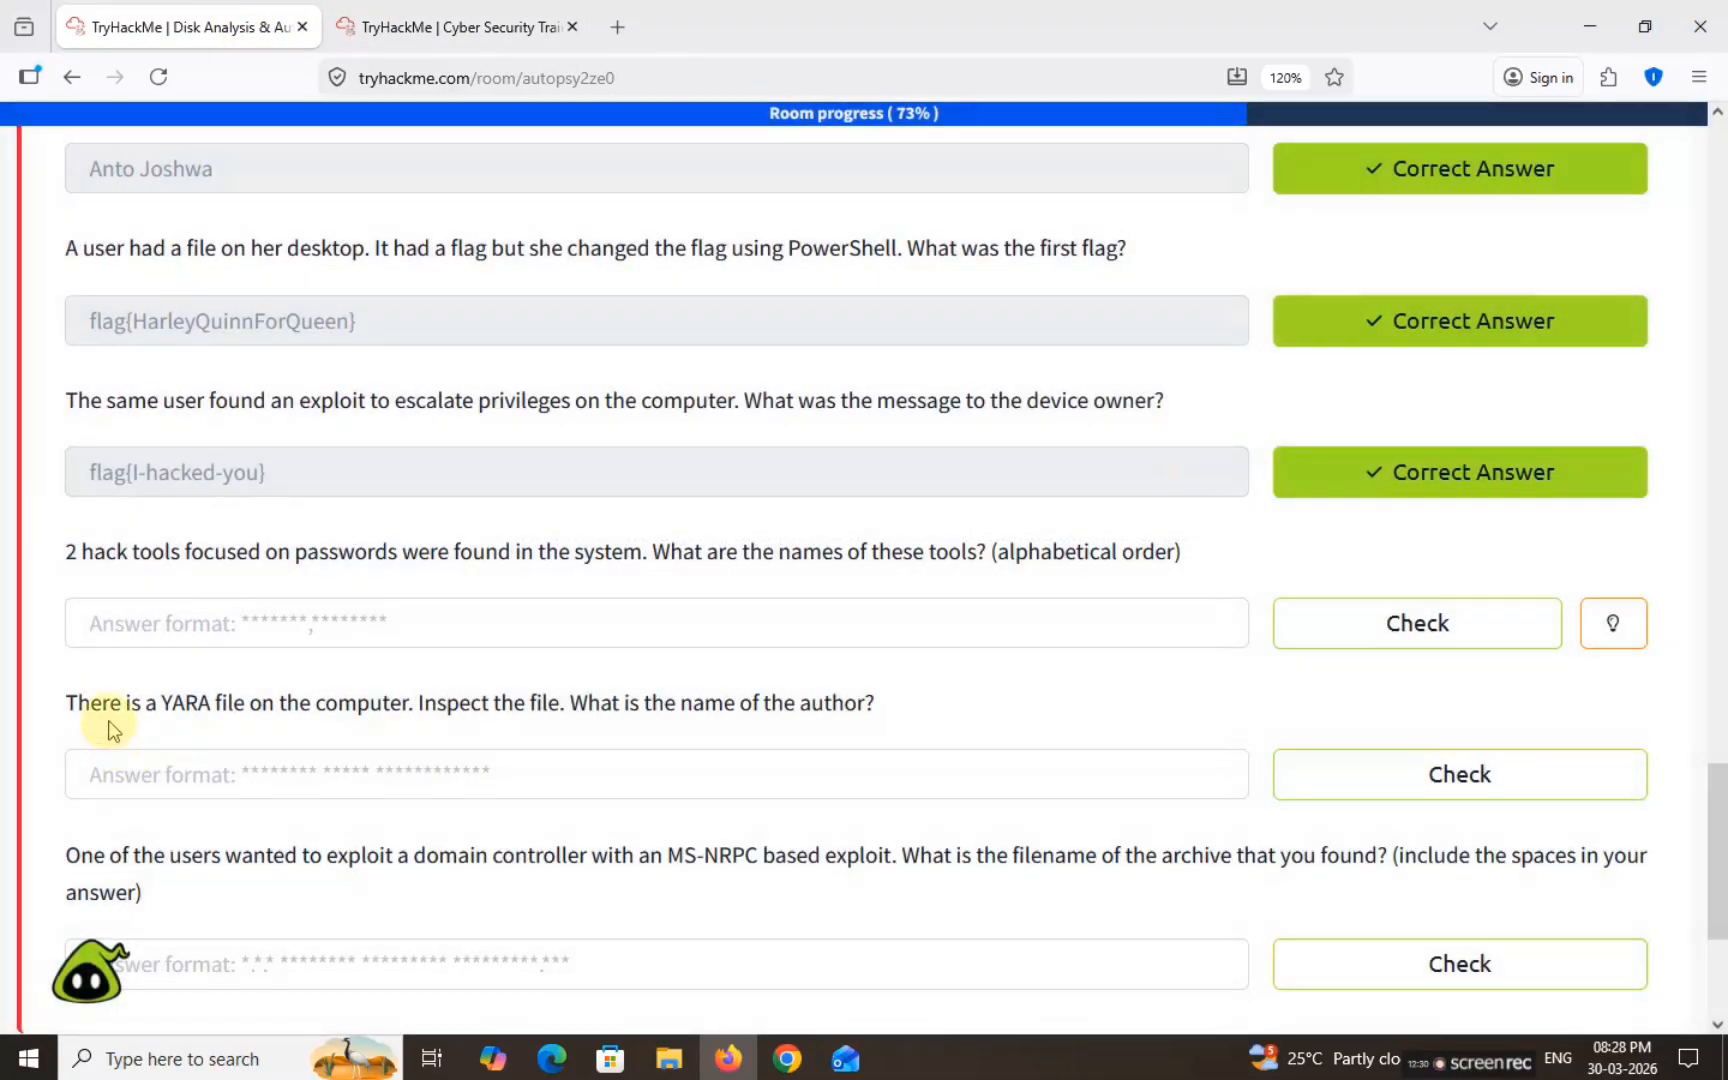
{"action": "left_click", "coordinate": [250, 623]}
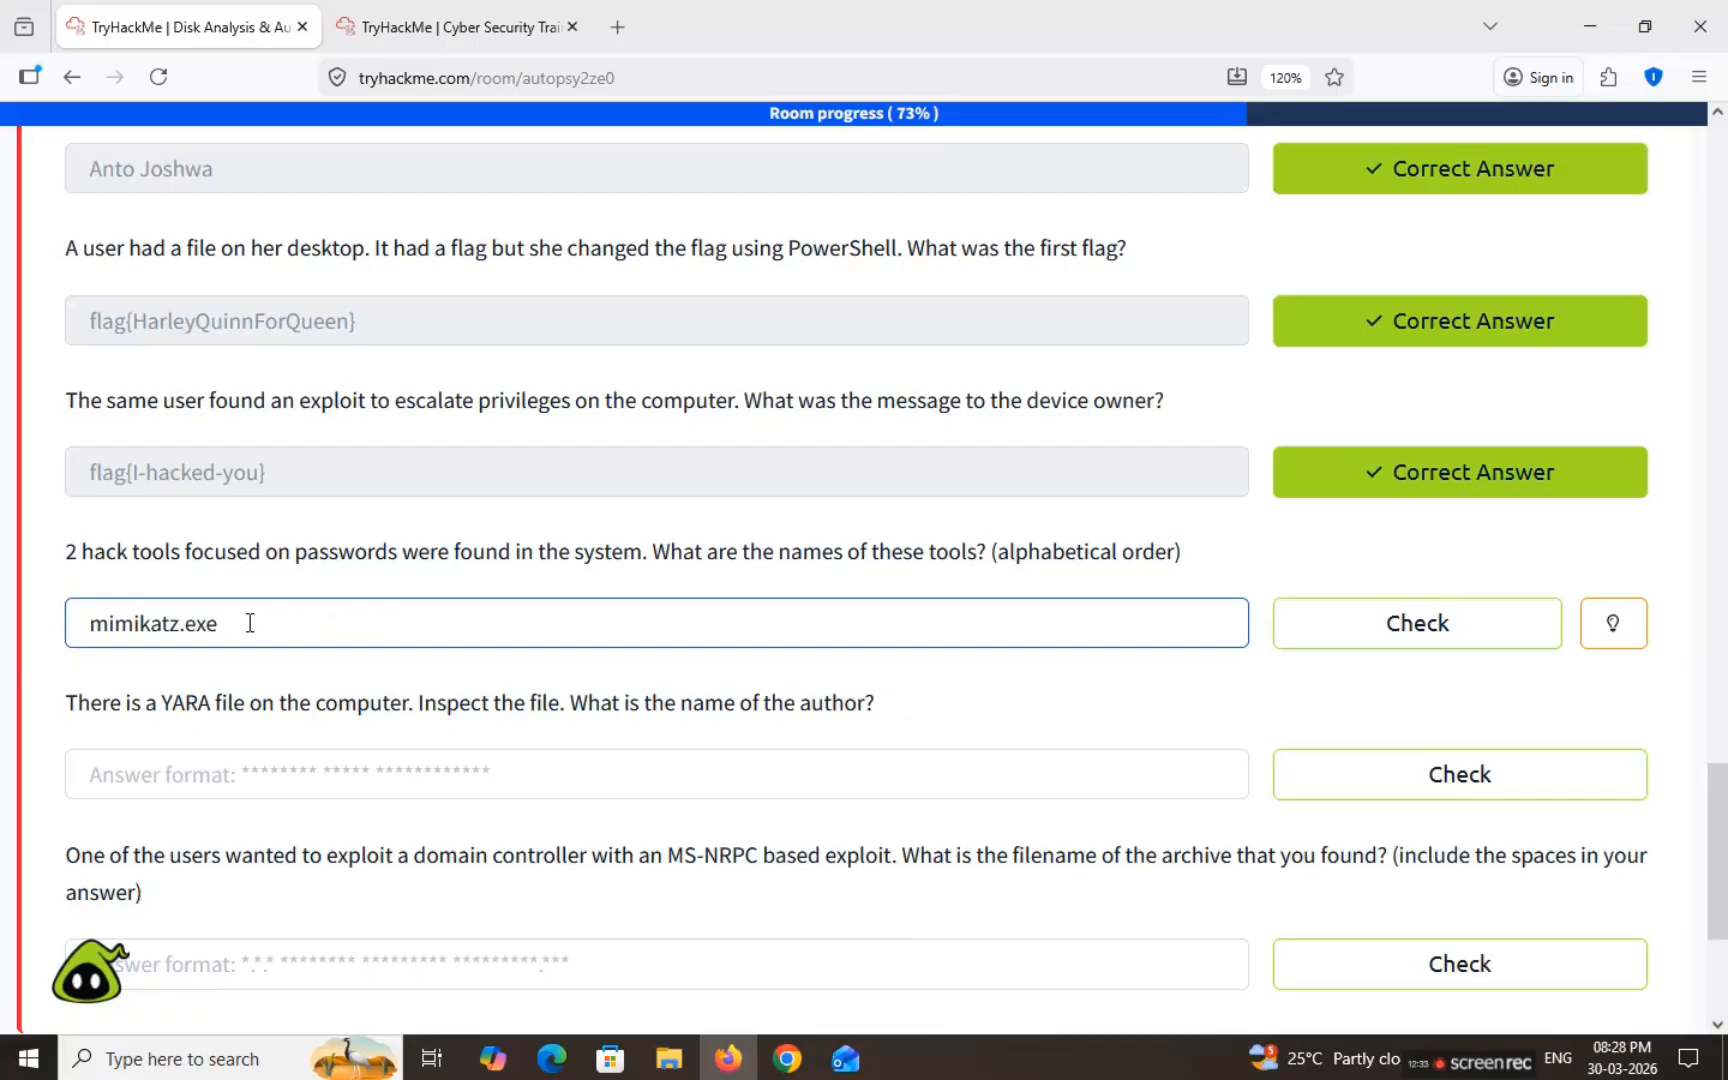
{"action": "key", "text": "BackSpace"}
{"action": "key", "text": "BackSpace"}
{"action": "key", "text": "BackSpace"}
{"action": "type", "text": "D"}
{"action": "key", "text": "BackSpace"}
{"action": "key", "text": "BackSpace"}
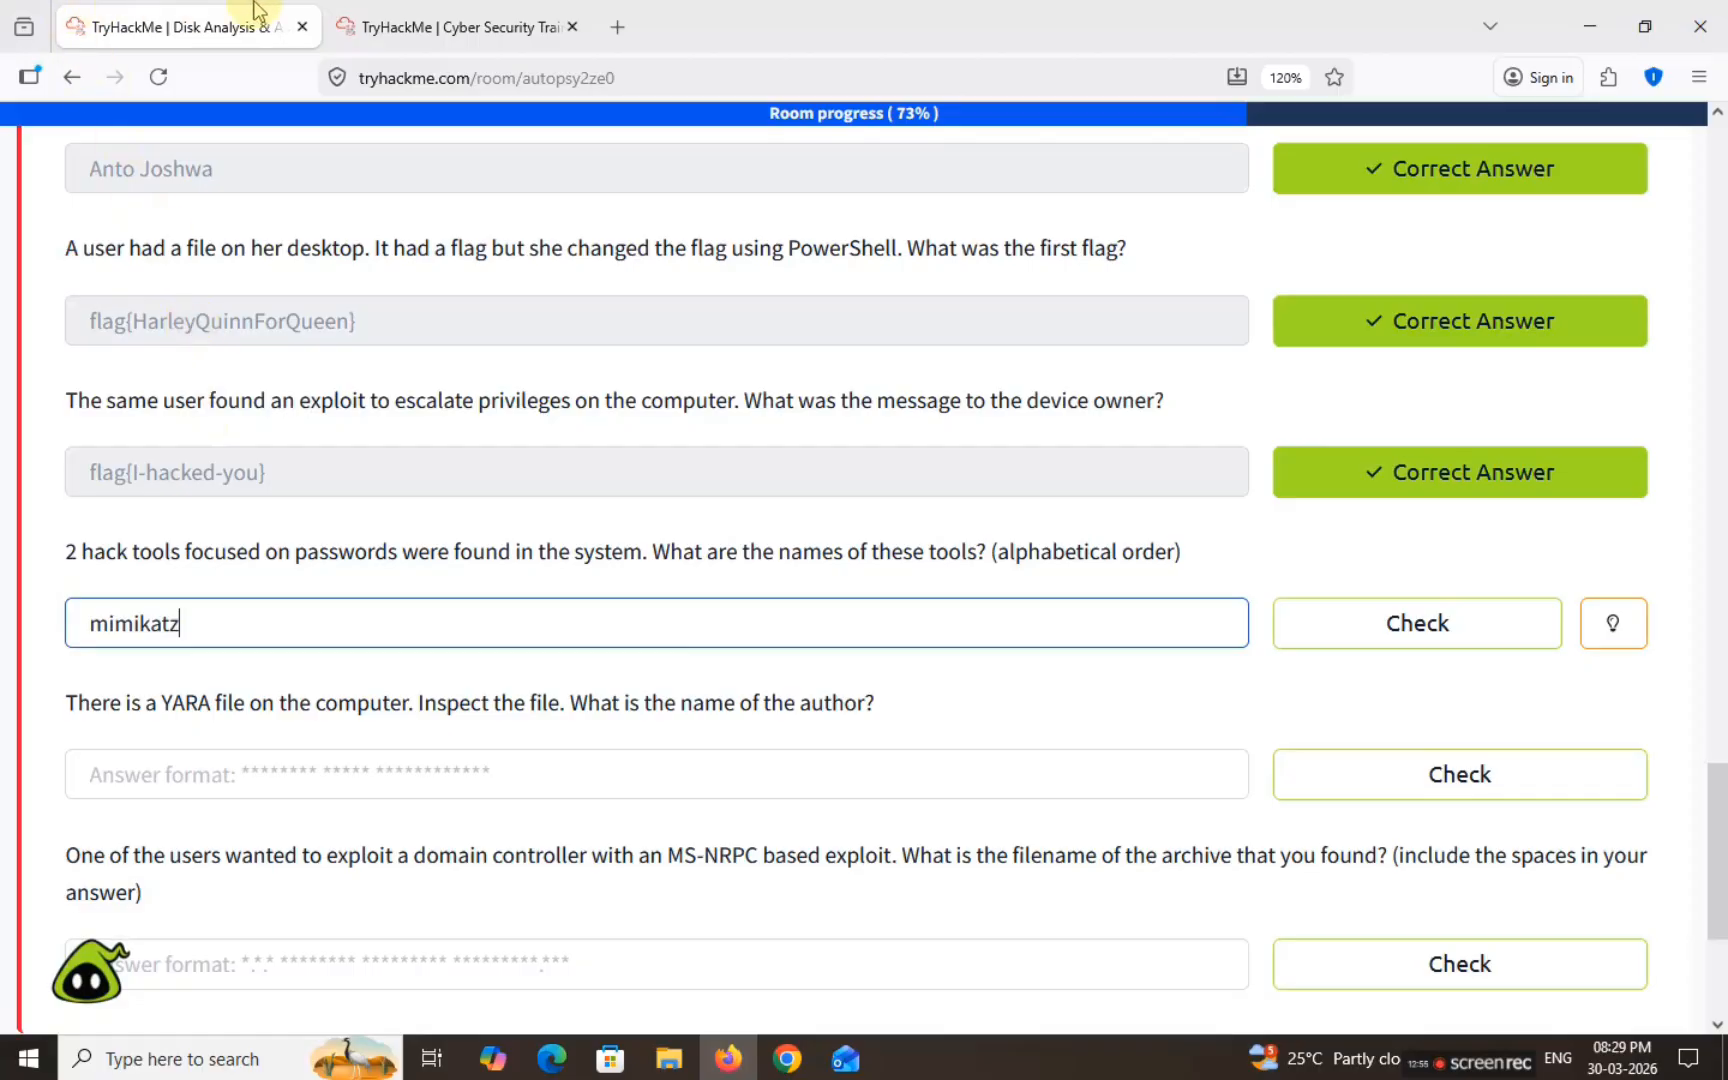
{"action": "left_click", "coordinate": [430, 27]}
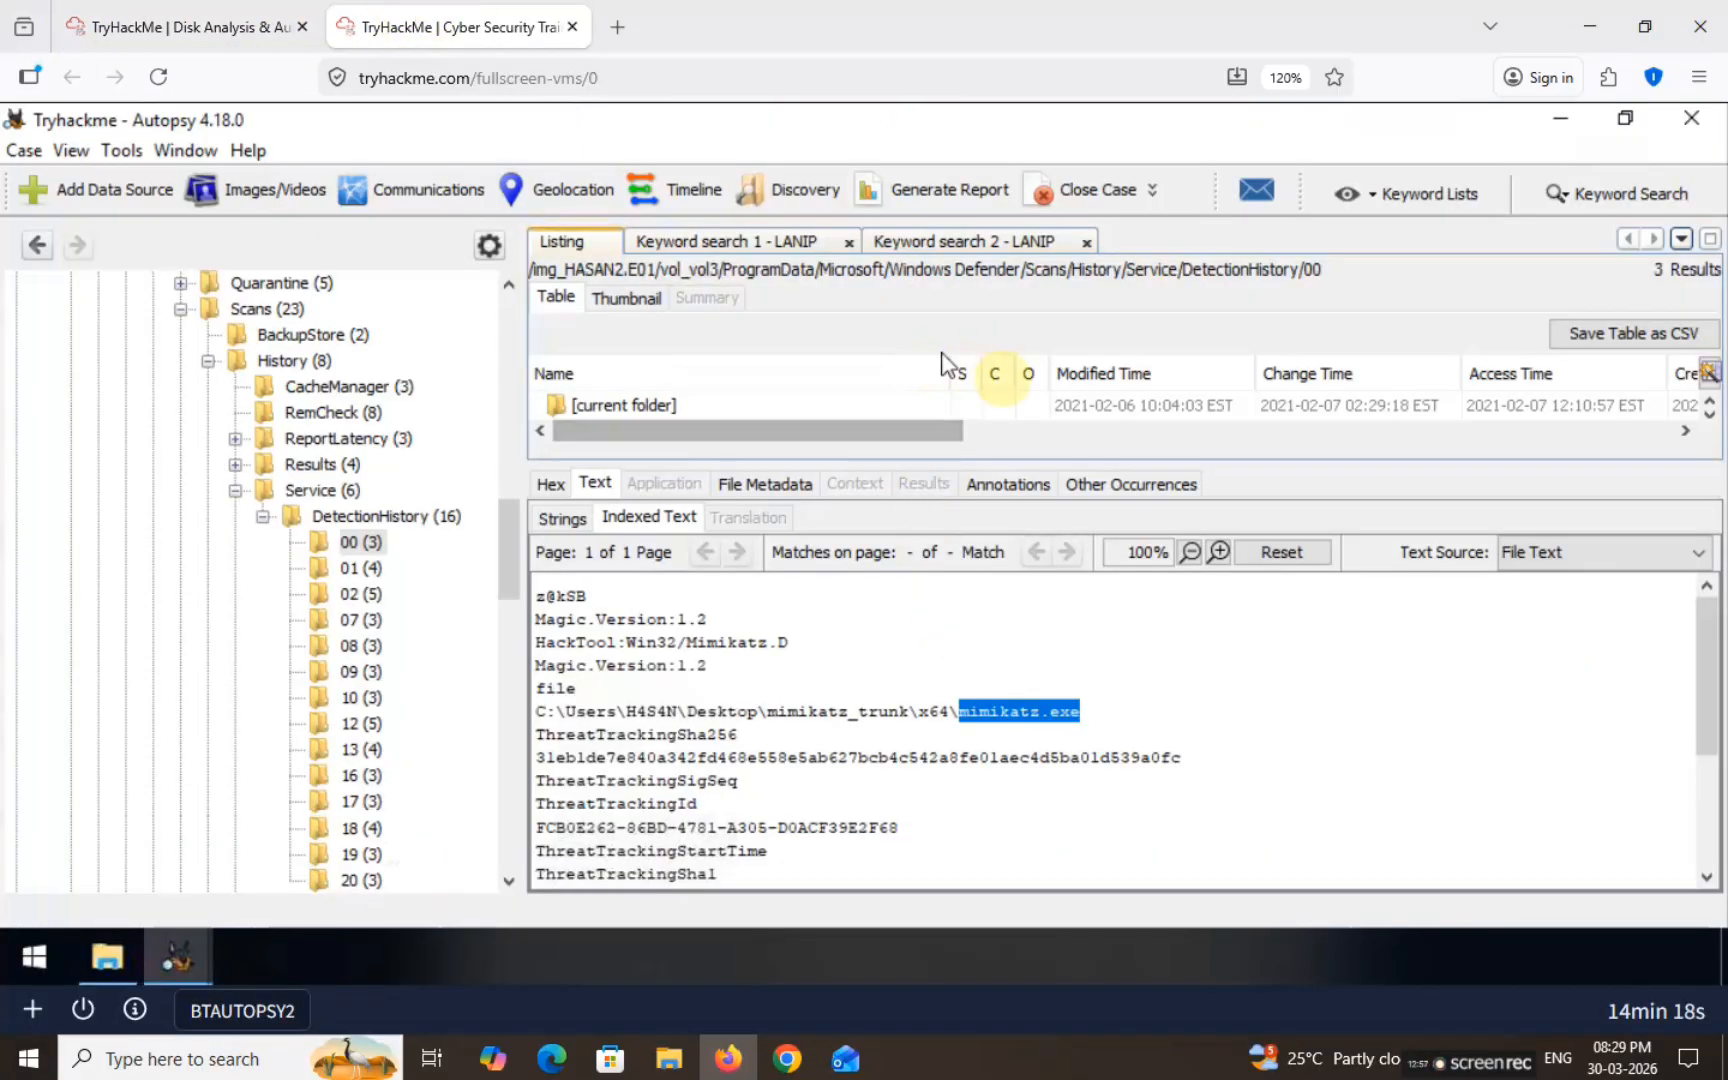
Step: Browse DetectionHistory folders 00, 01, 02 and 07 to read their detection records
{"action": "left_click", "coordinate": [910, 404]}
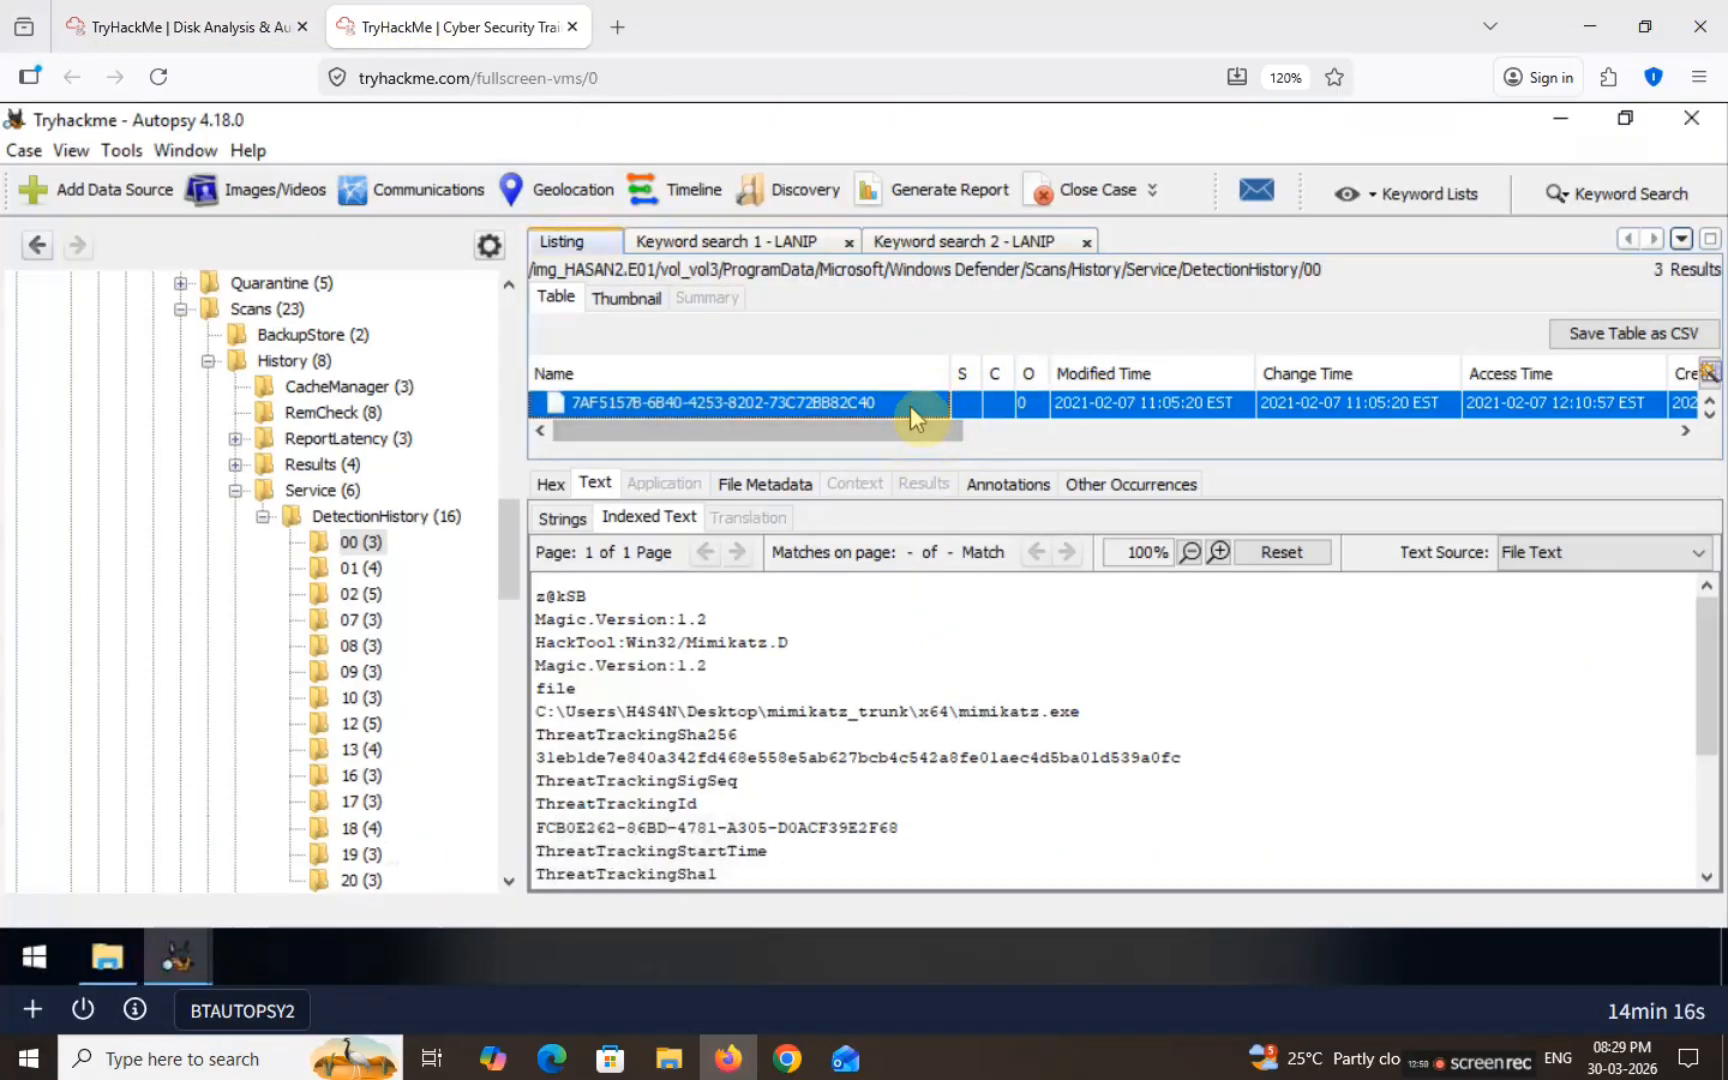
{"action": "scroll", "coordinate": [1003, 717], "scroll_direction": "down", "scroll_amount": 3}
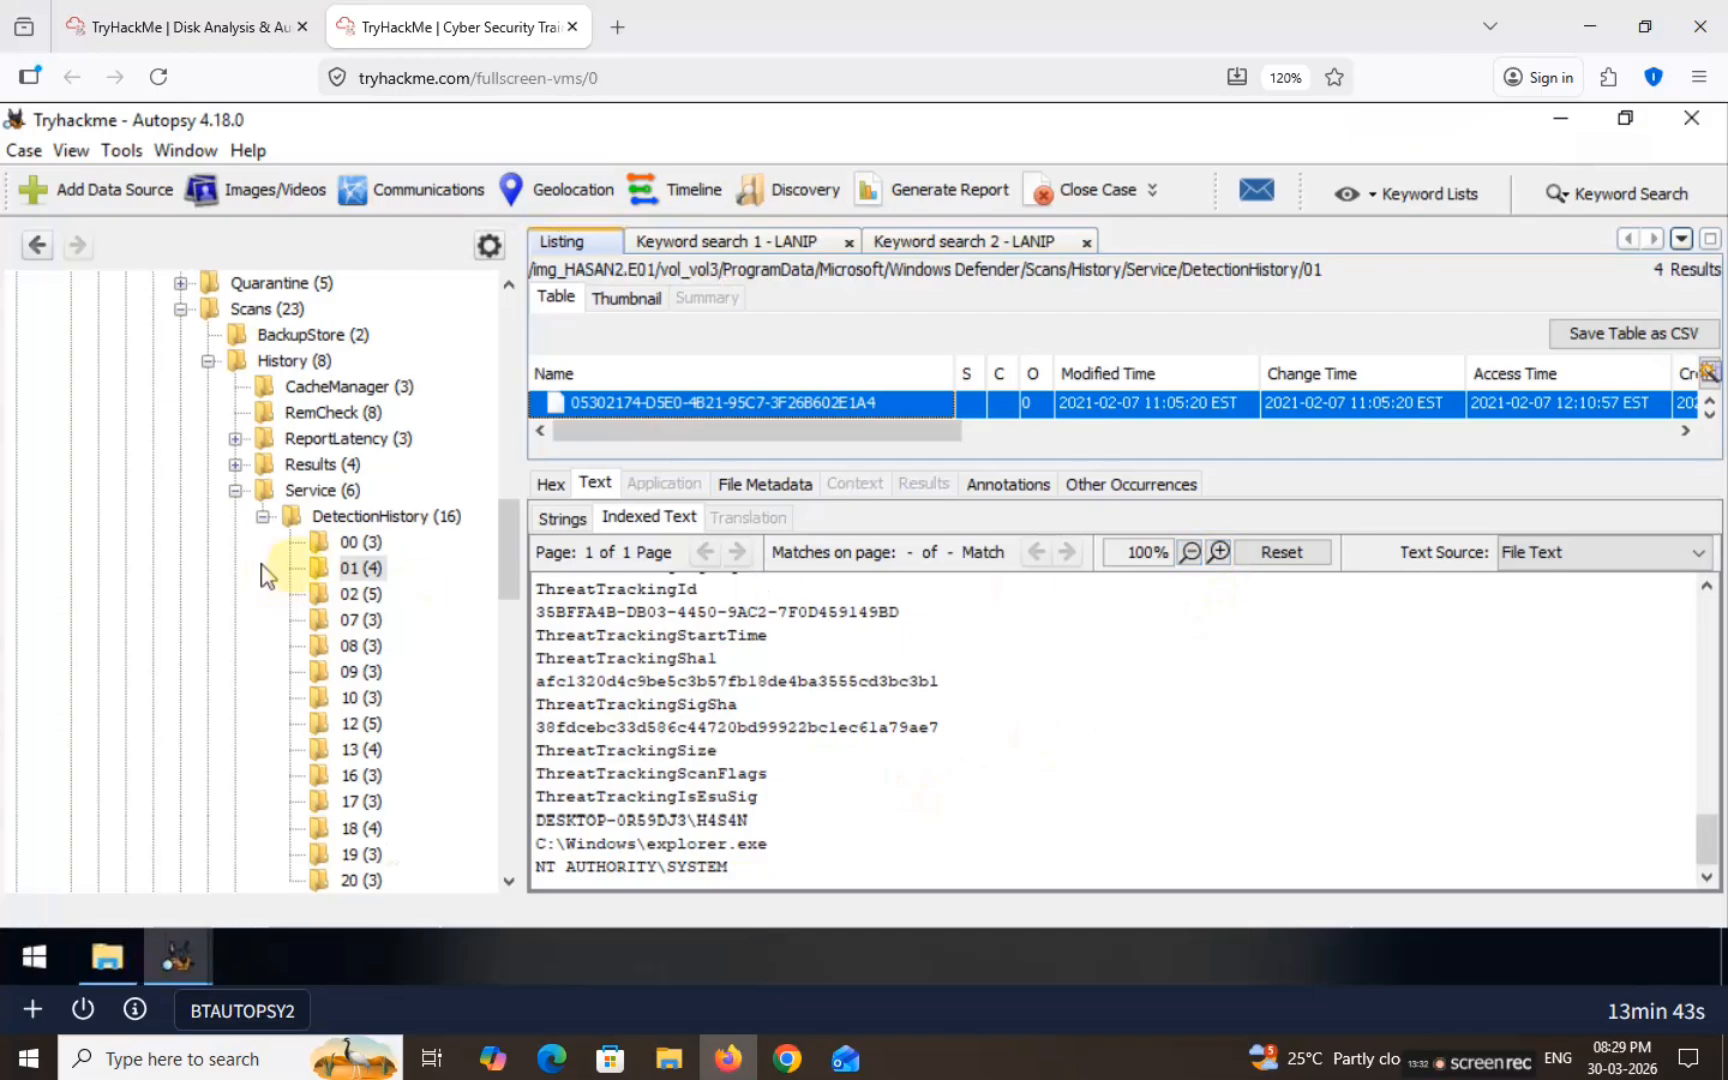
{"action": "left_click", "coordinate": [350, 596]}
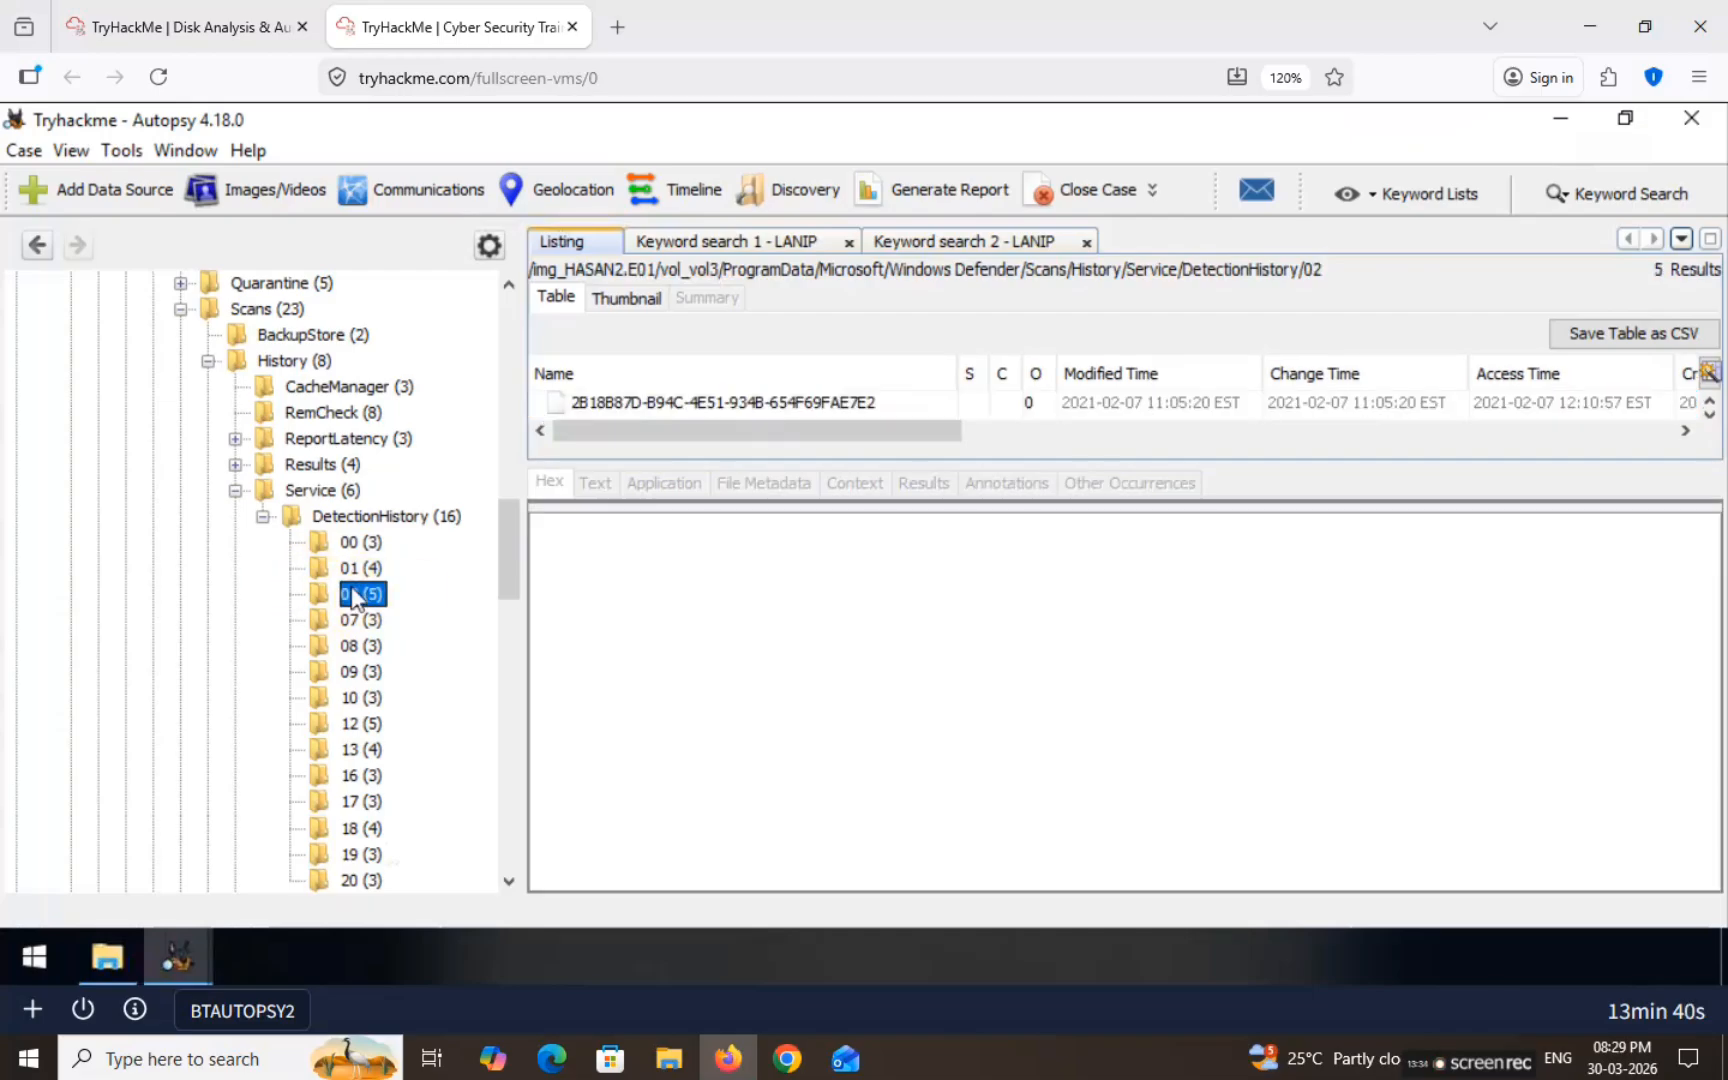
{"action": "left_click", "coordinate": [826, 402]}
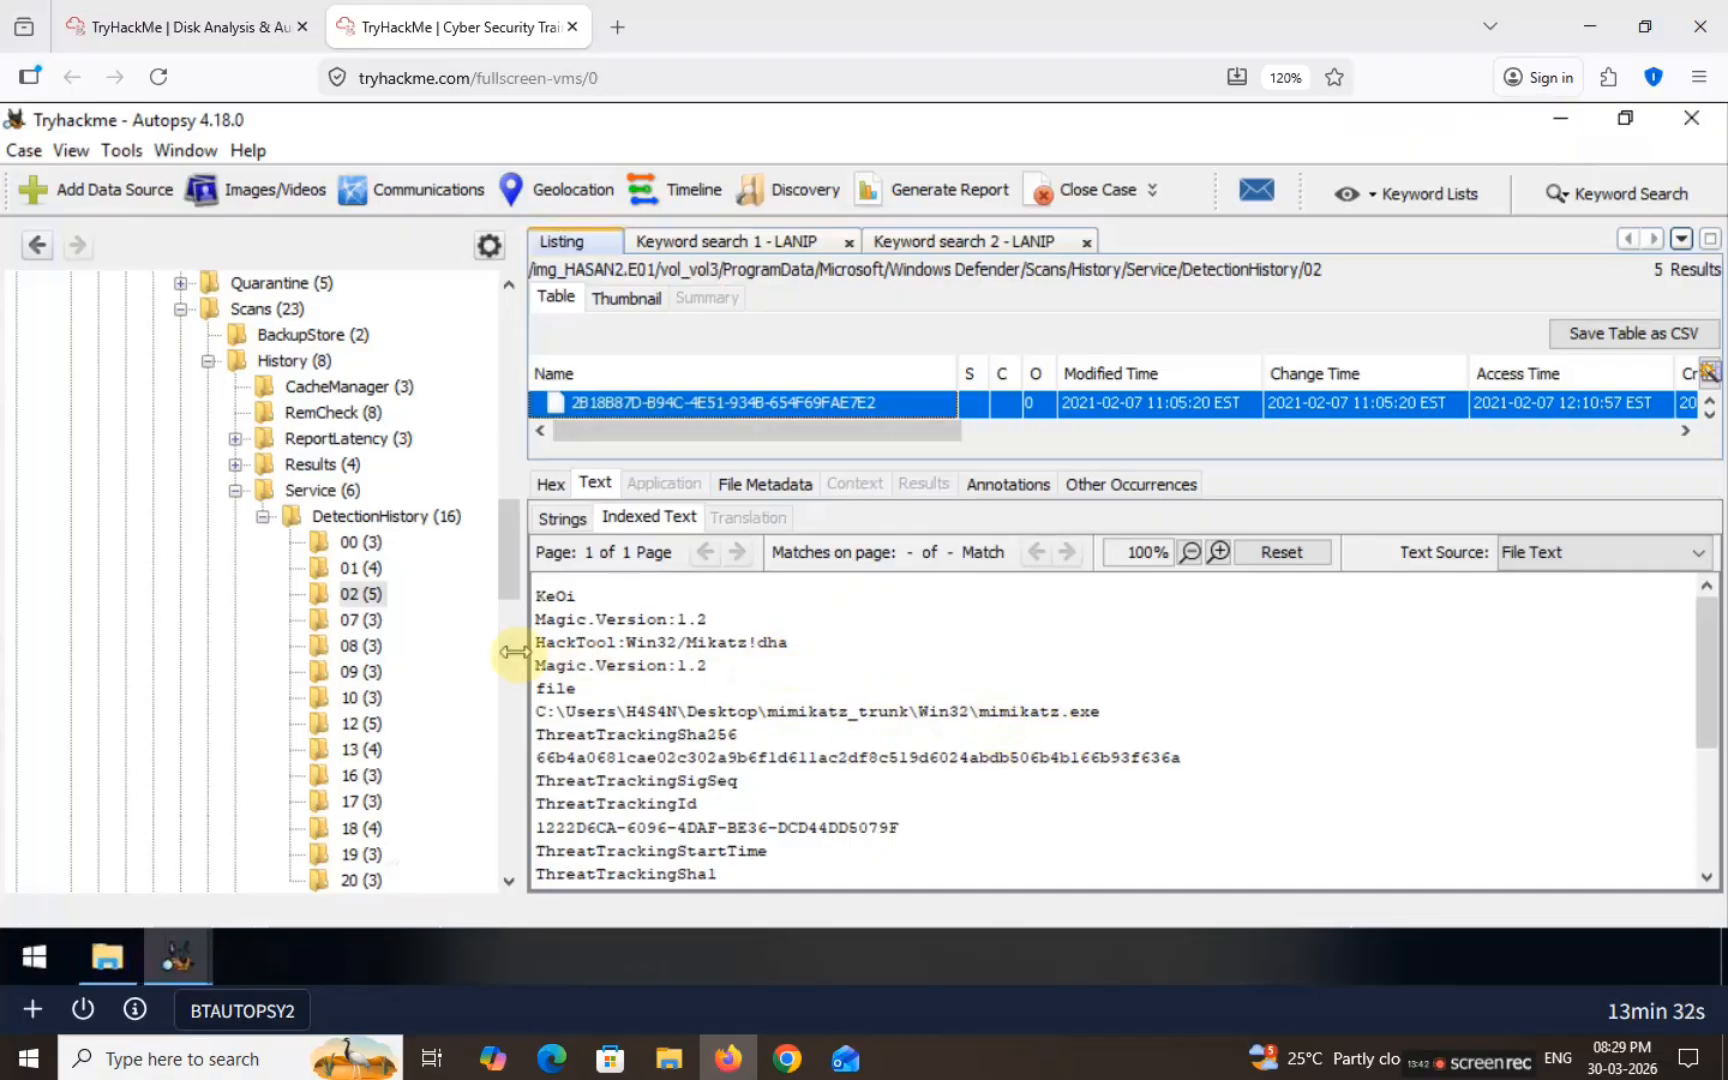
{"action": "left_click", "coordinate": [365, 619]}
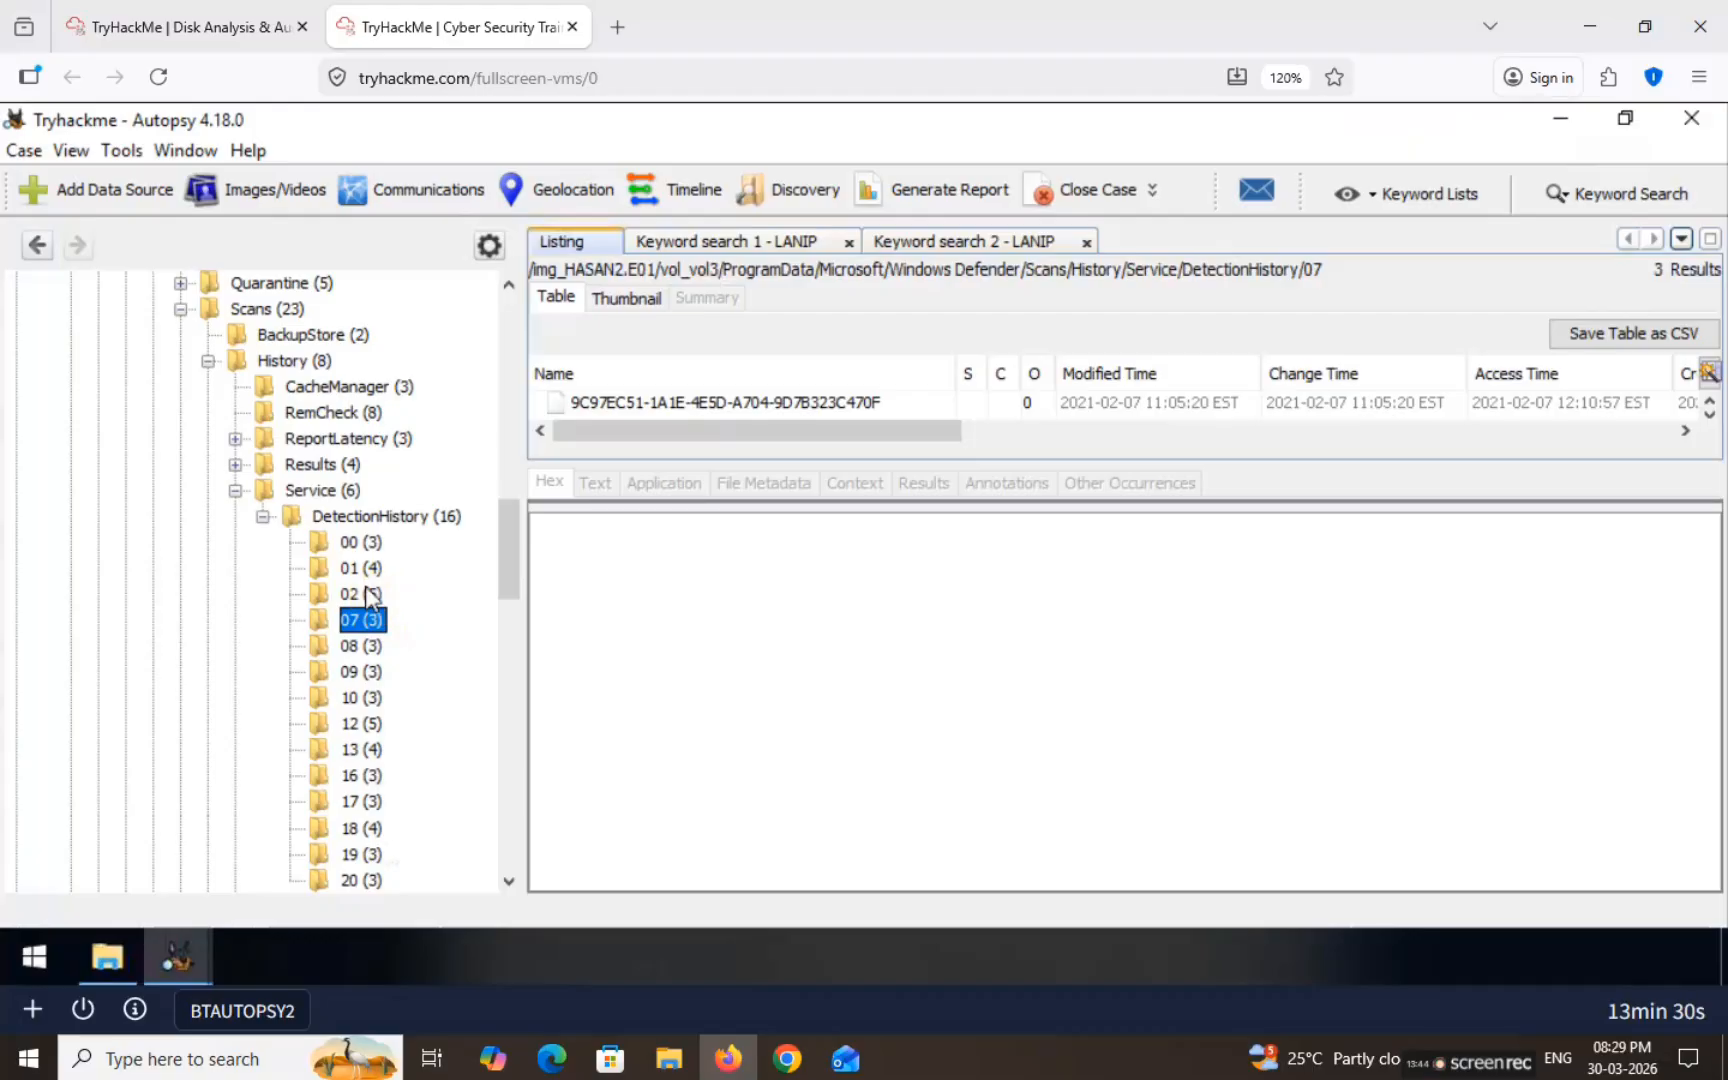
{"action": "left_click", "coordinate": [358, 544]}
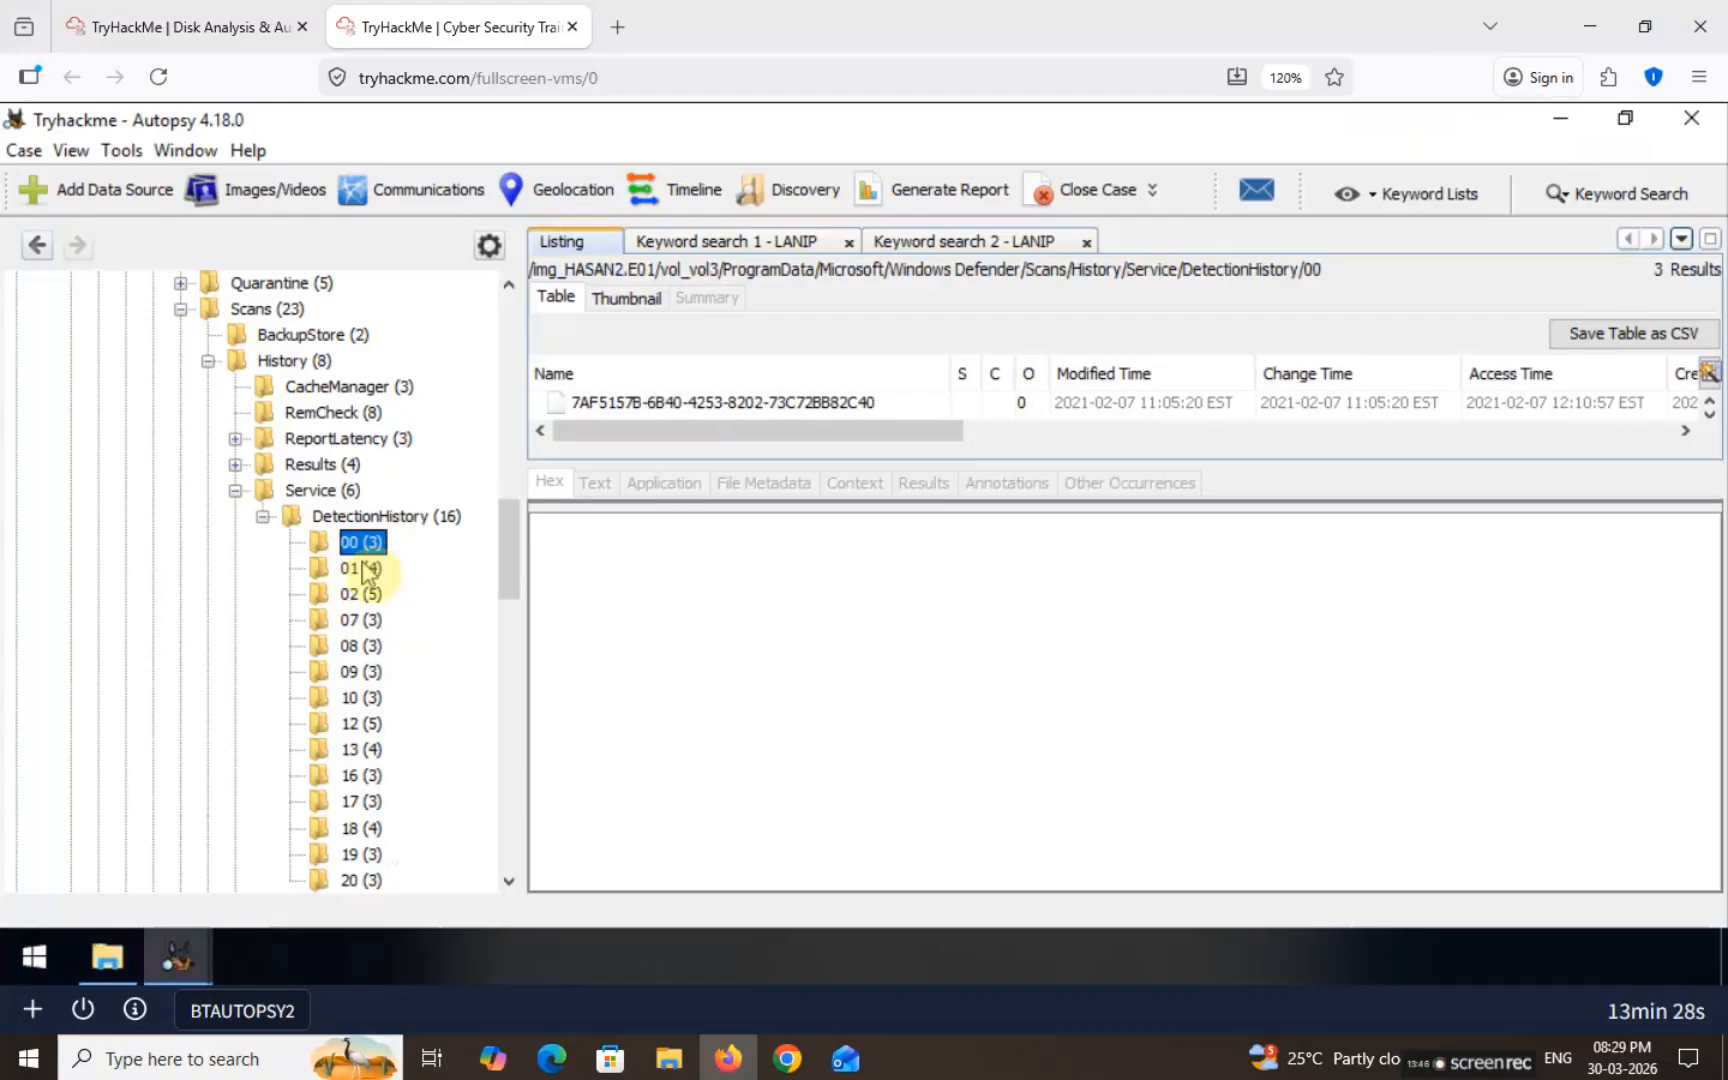
{"action": "left_click", "coordinate": [366, 576]}
{"action": "left_click", "coordinate": [370, 594]}
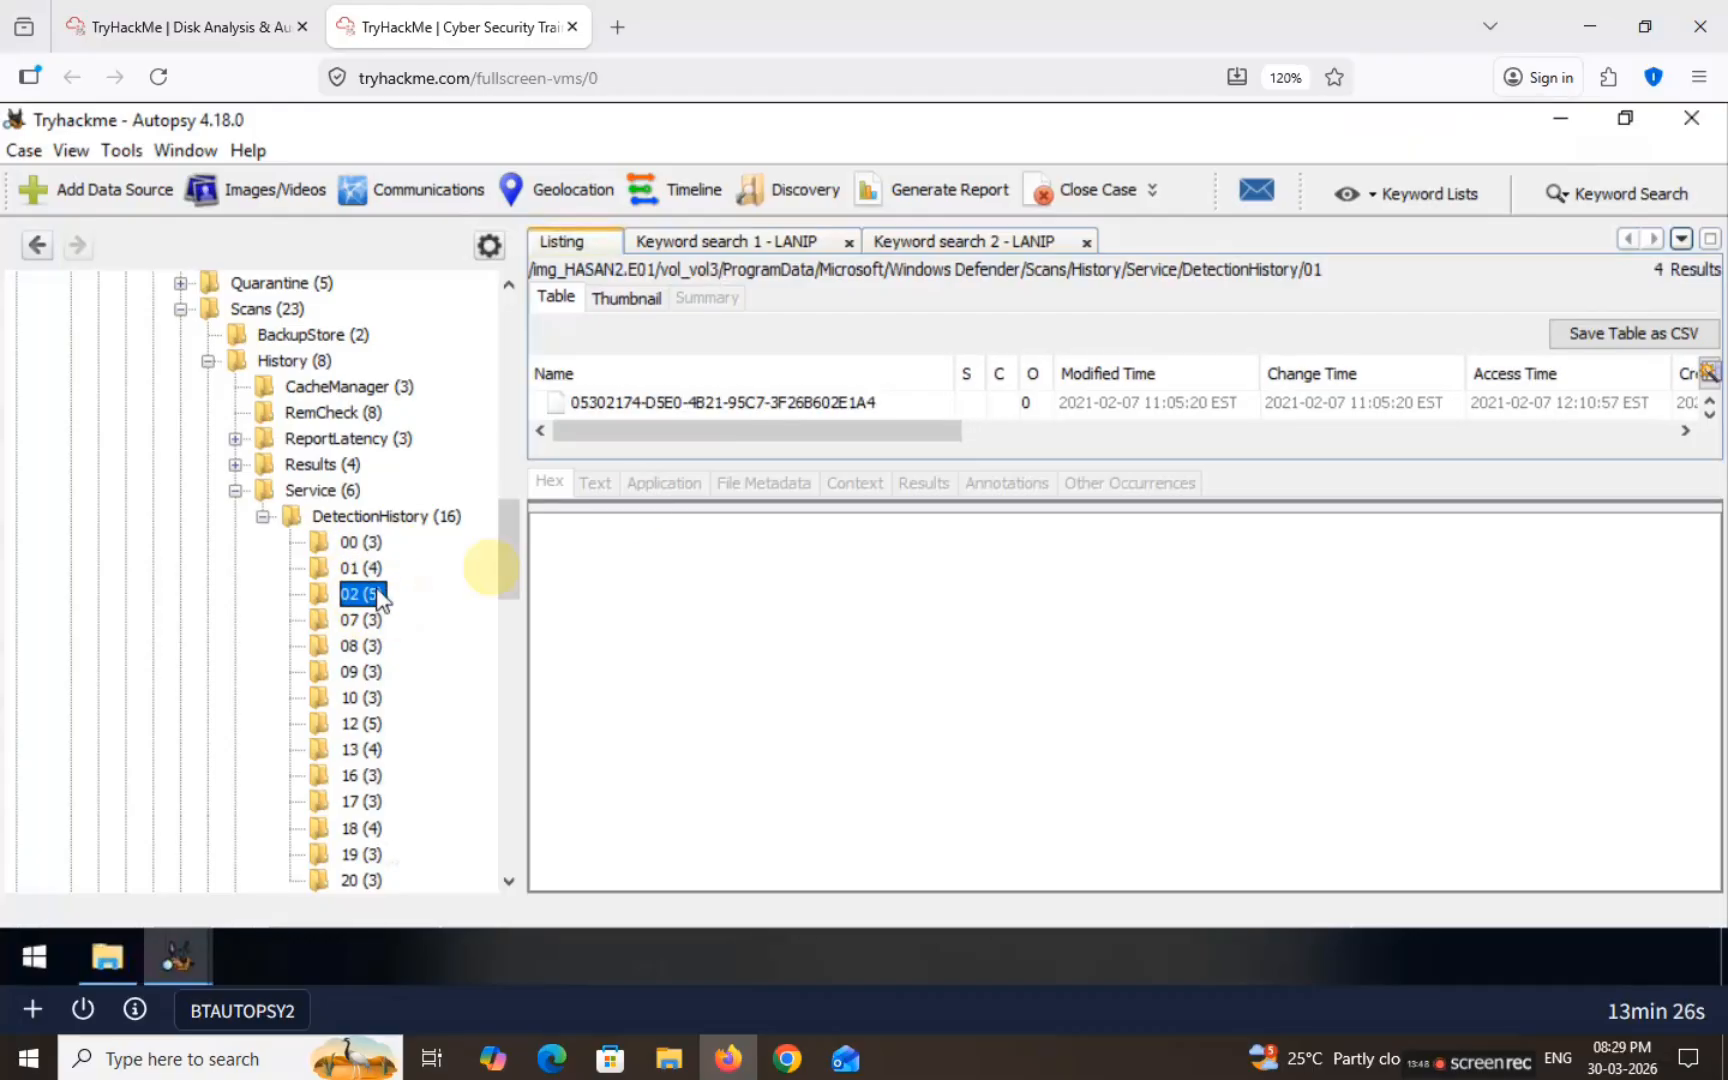
{"action": "left_click", "coordinate": [707, 400]}
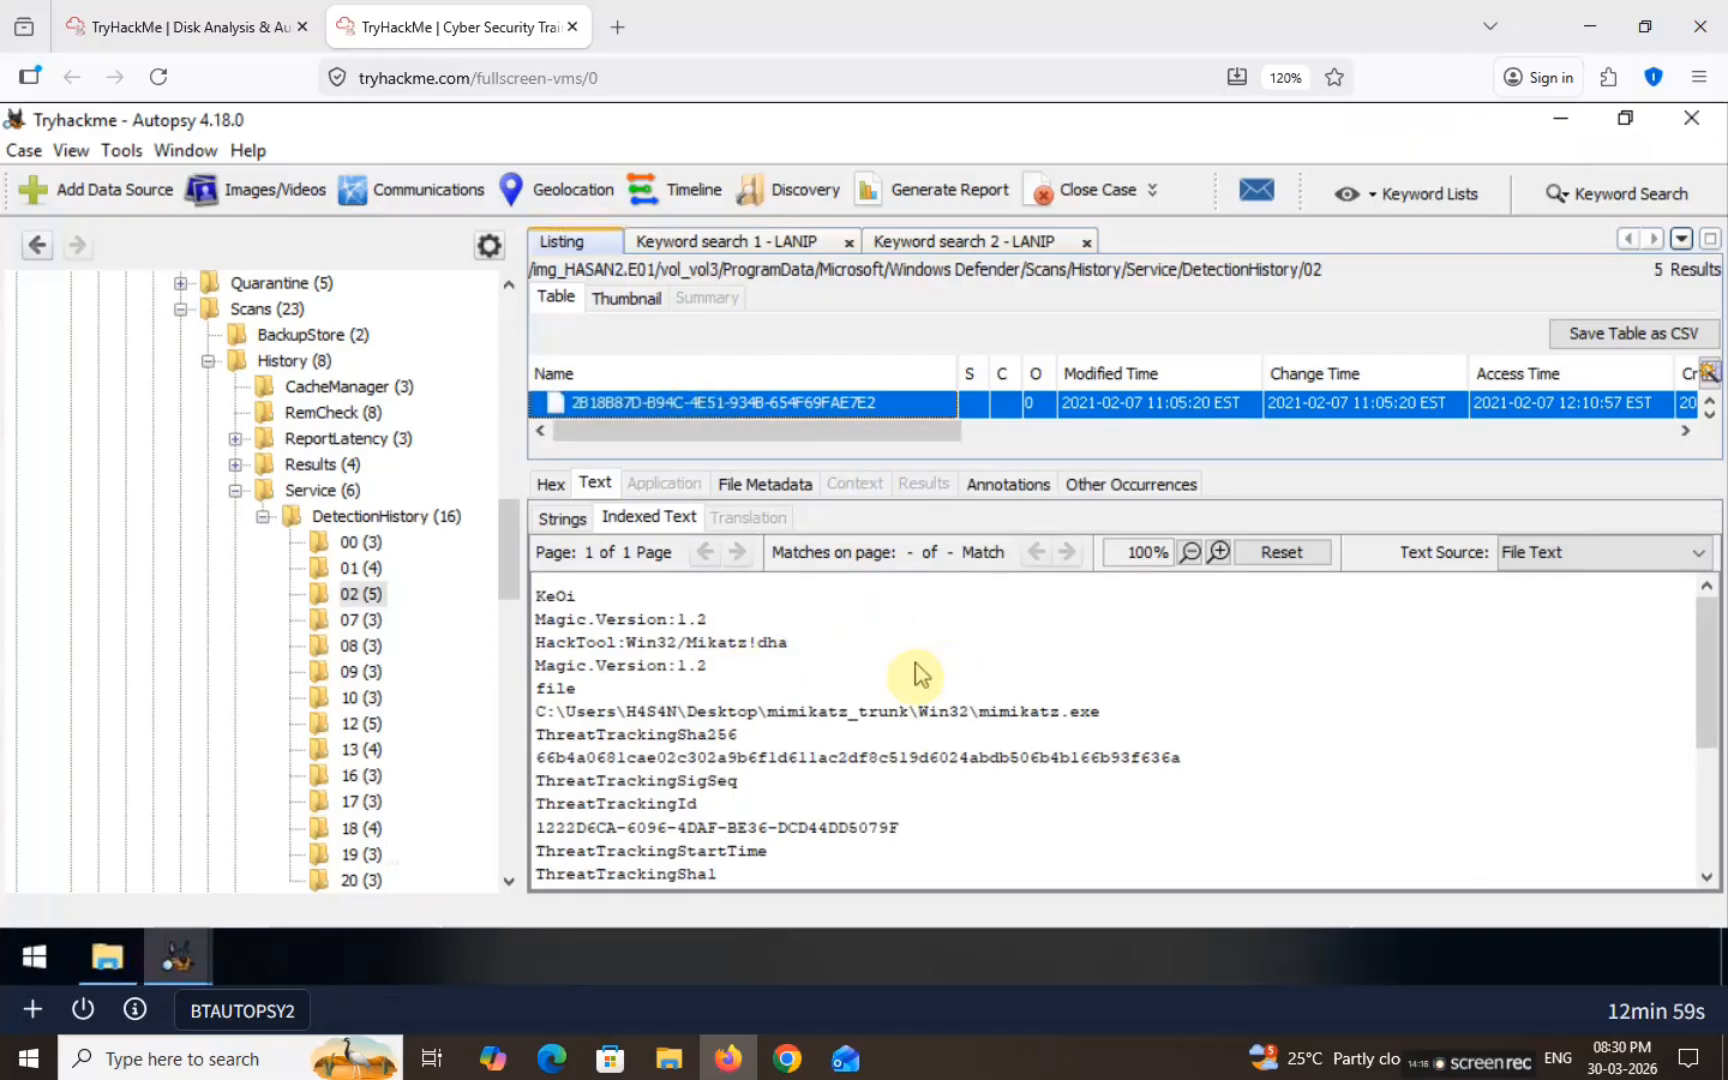
Step: Check the records in folders 01 and 02, selecting LaZagne from the lazagne.exe detection
{"action": "left_click", "coordinate": [362, 568]}
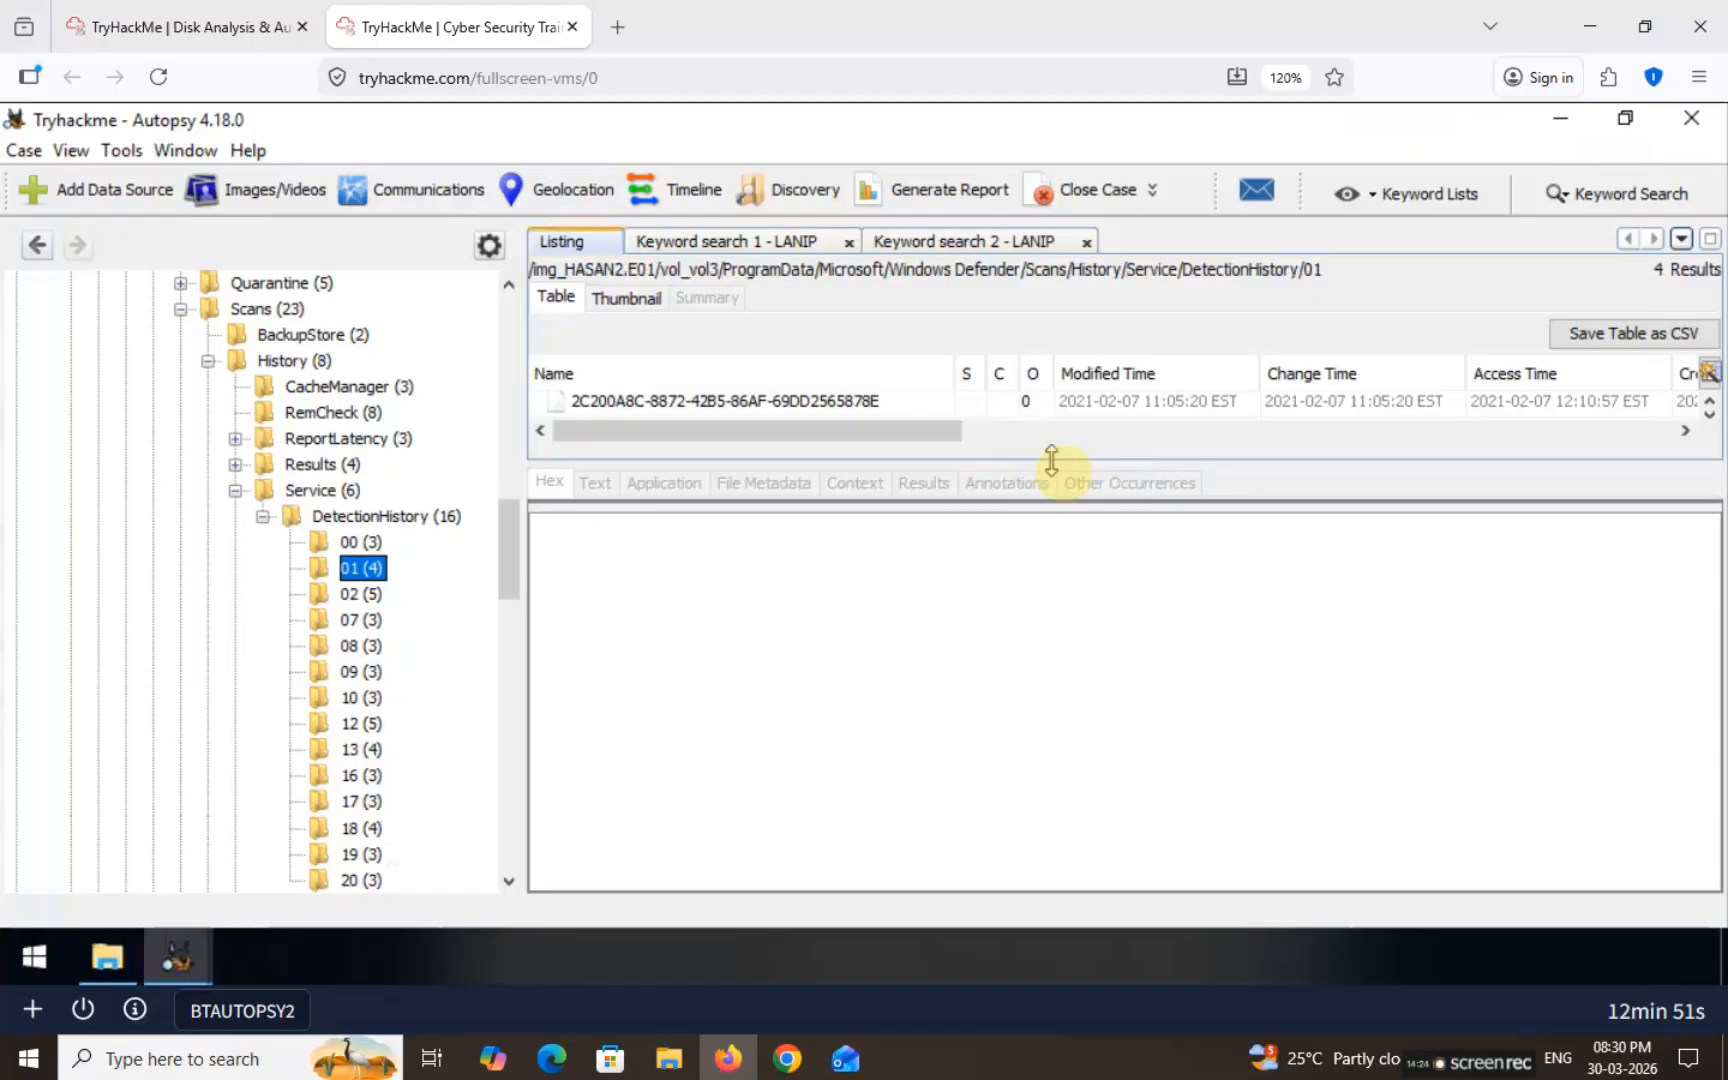
{"action": "left_click", "coordinate": [810, 500]}
{"action": "left_click", "coordinate": [840, 468]}
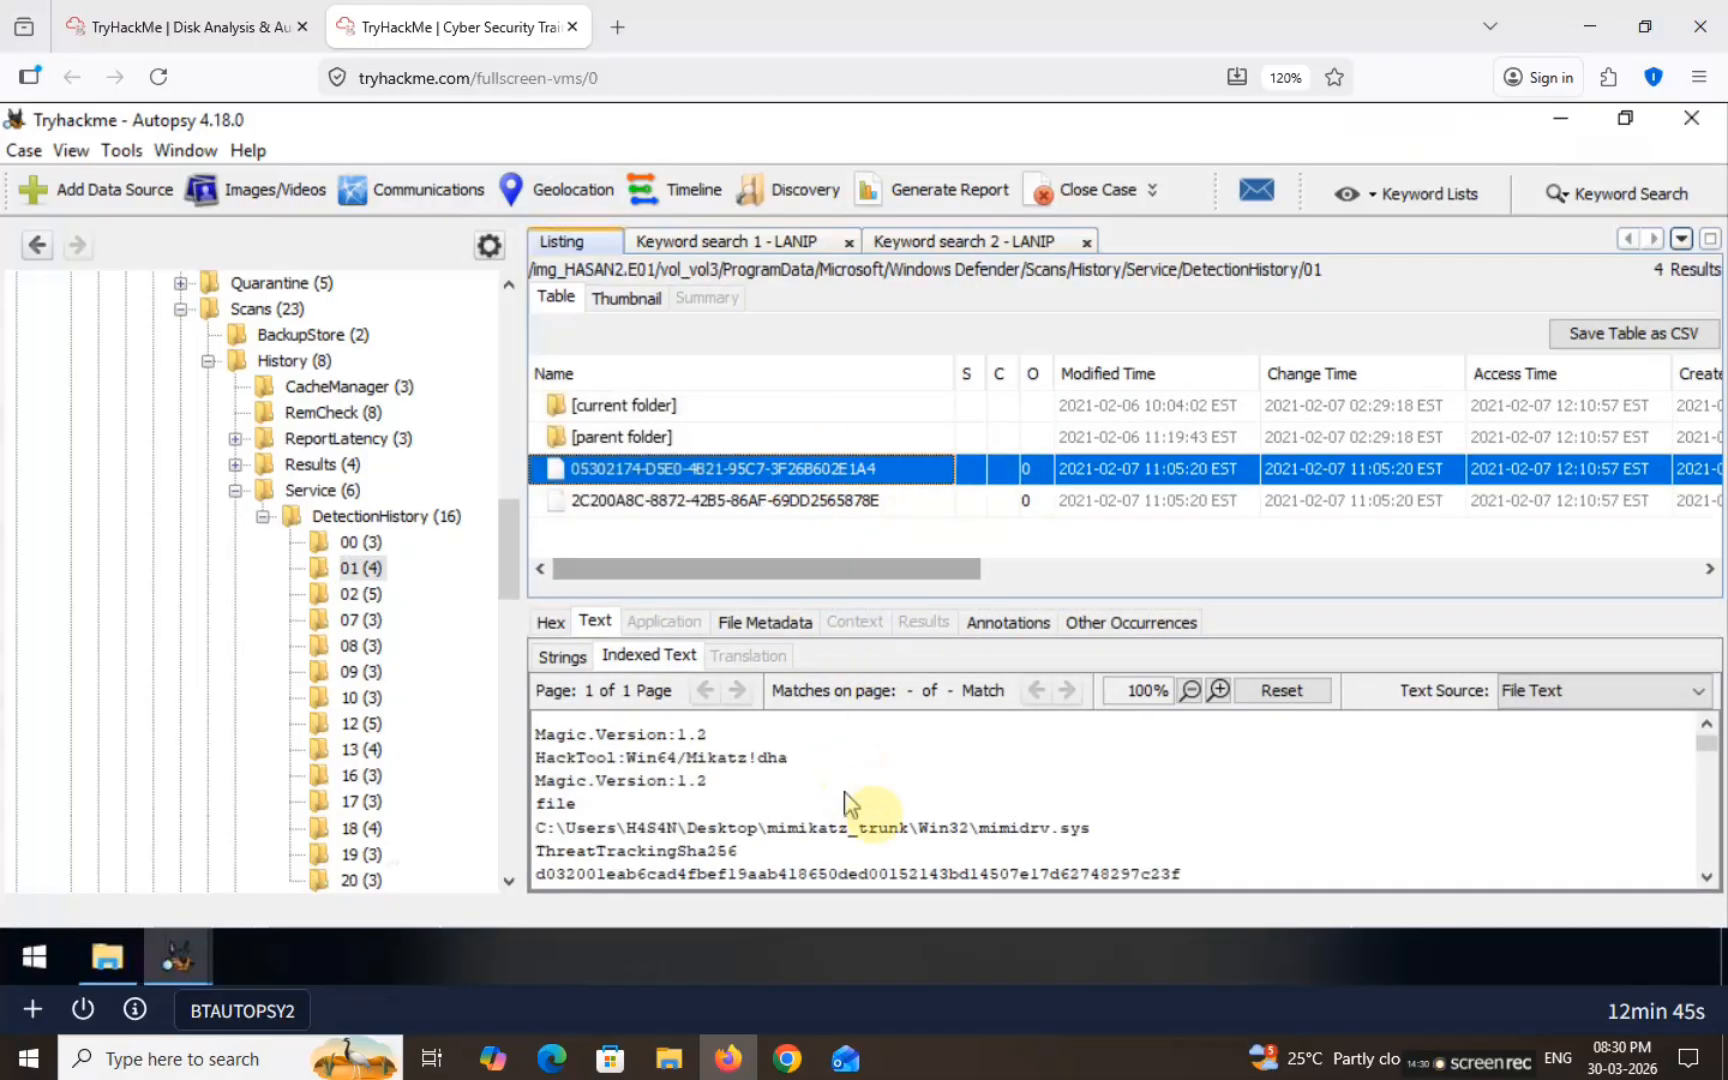
{"action": "left_click", "coordinate": [841, 503]}
{"action": "scroll", "coordinate": [857, 775], "scroll_direction": "down", "scroll_amount": 3}
{"action": "scroll", "coordinate": [943, 800], "scroll_direction": "up", "scroll_amount": 3}
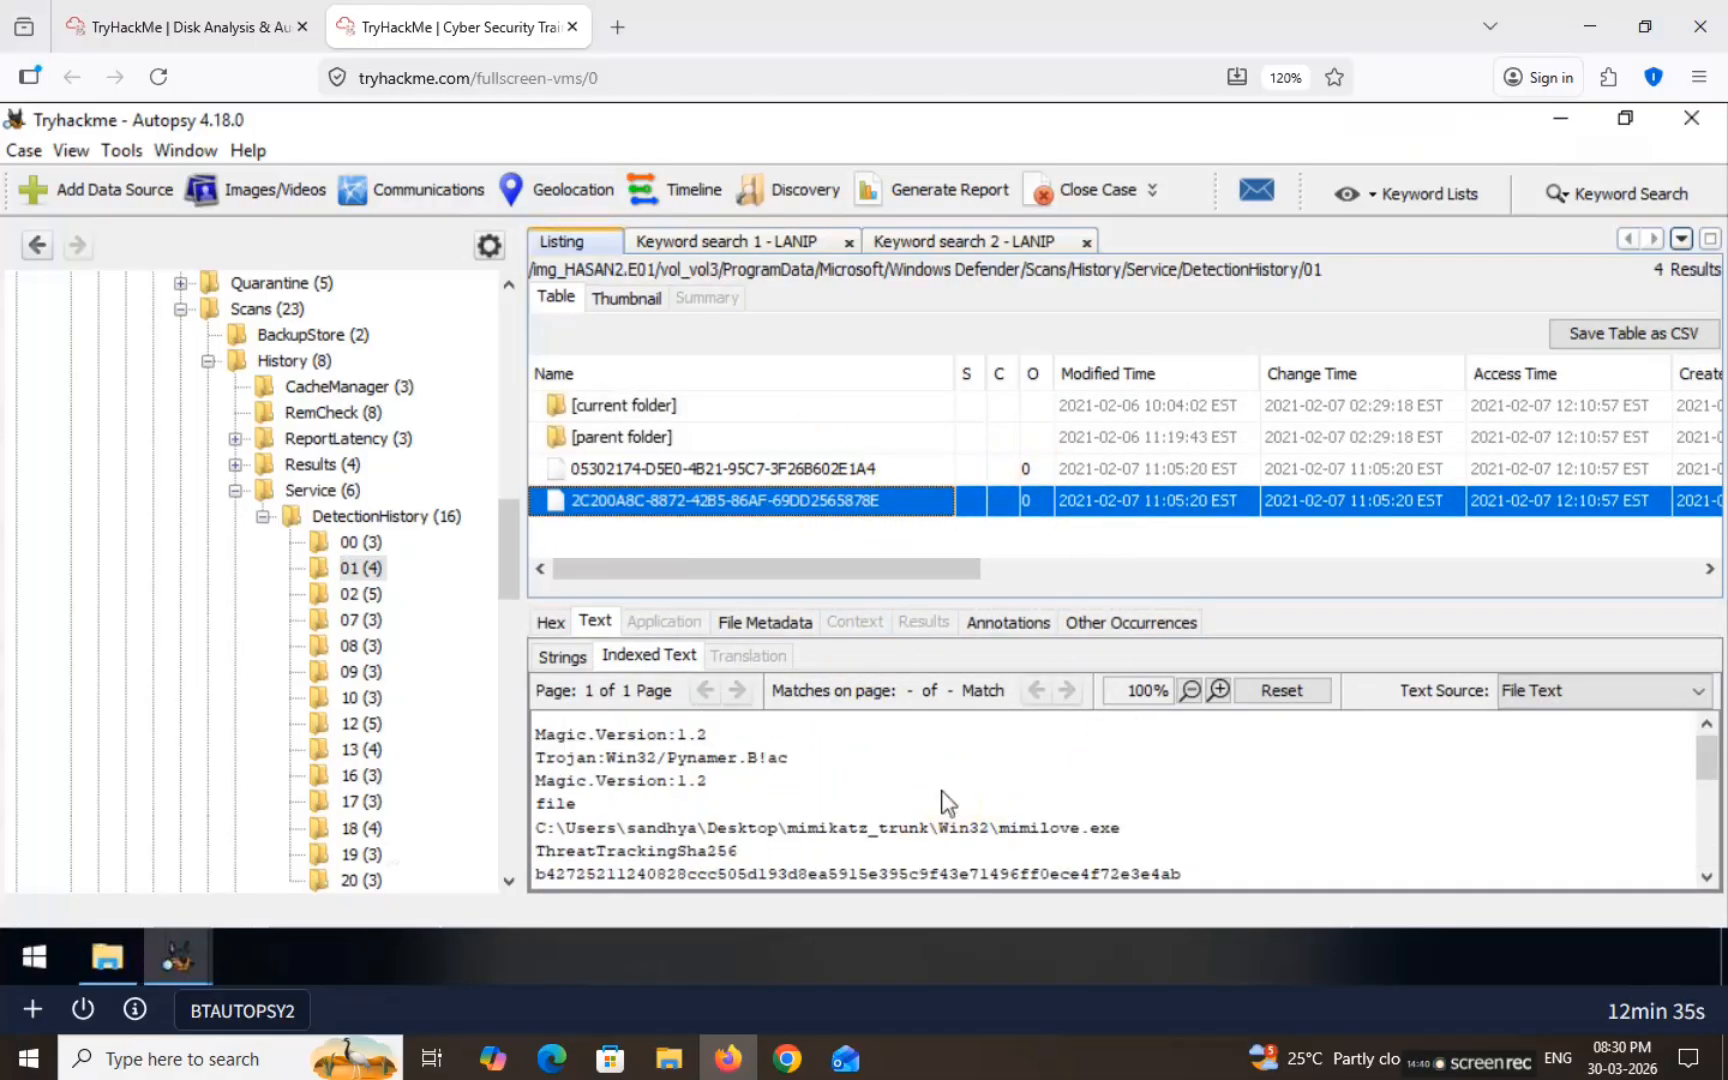
{"action": "left_click", "coordinate": [362, 594]}
{"action": "left_click", "coordinate": [815, 468]}
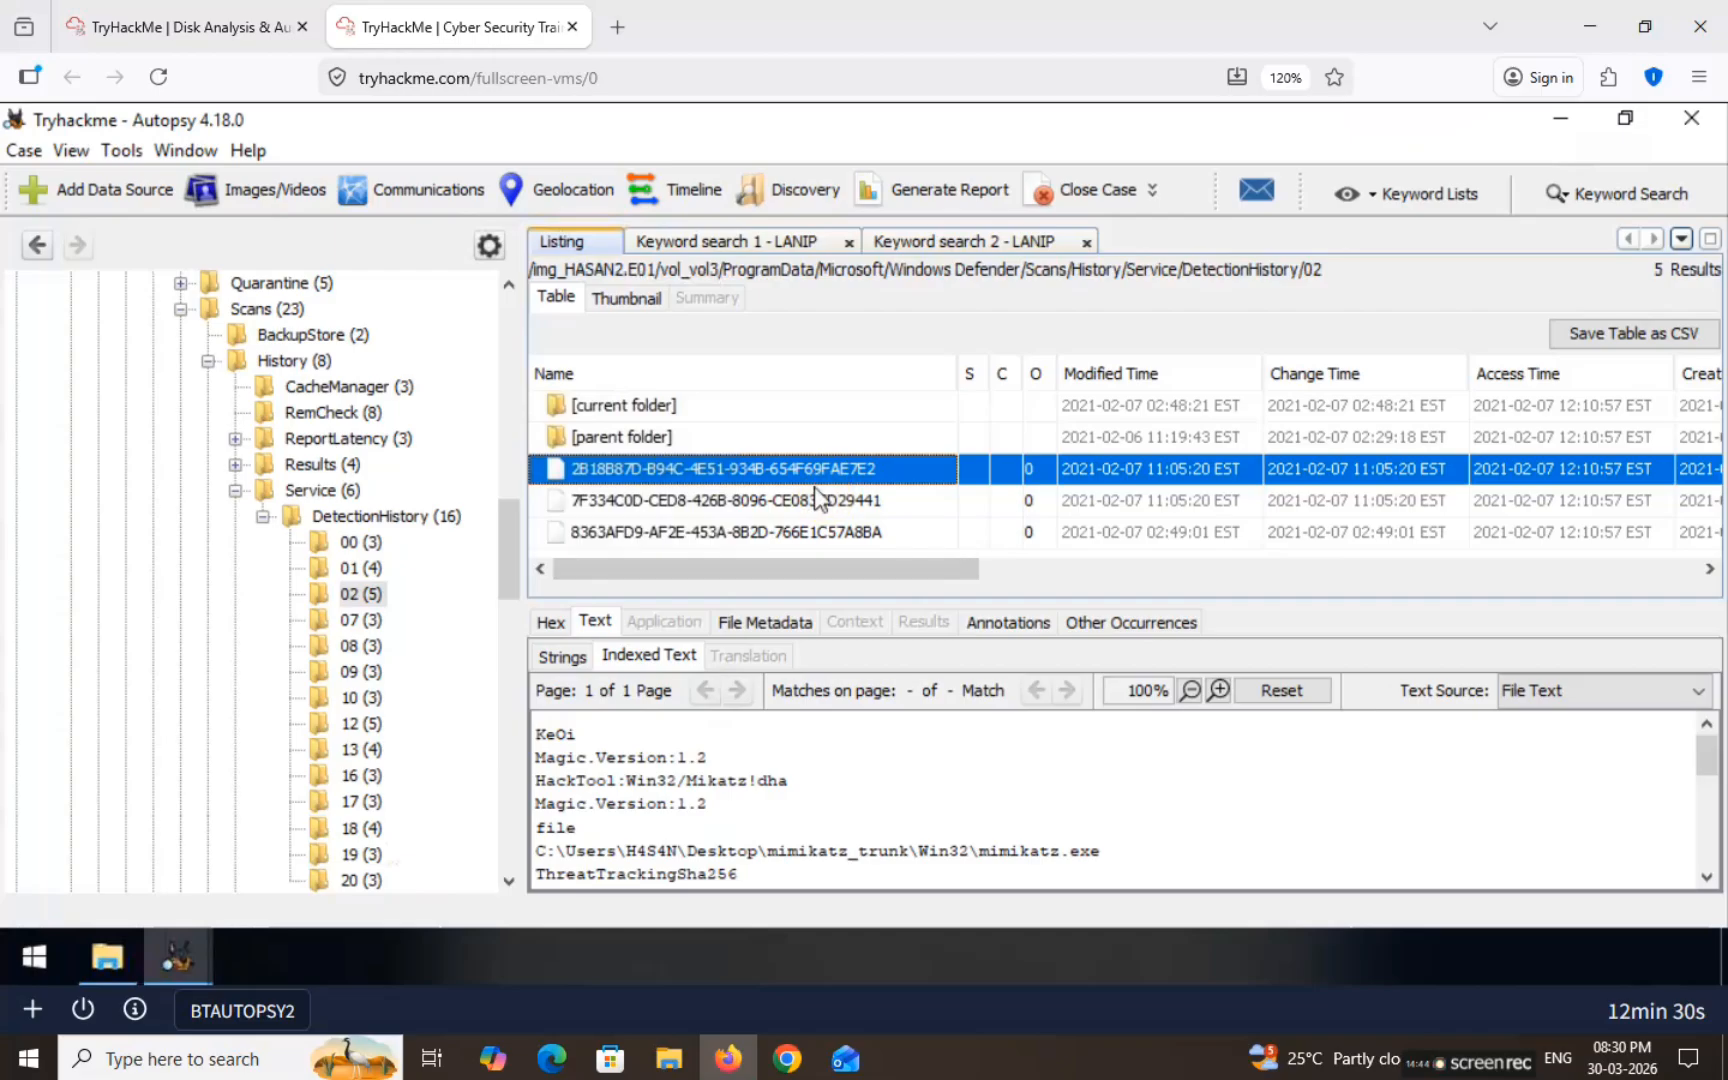
{"action": "left_click", "coordinate": [817, 499]}
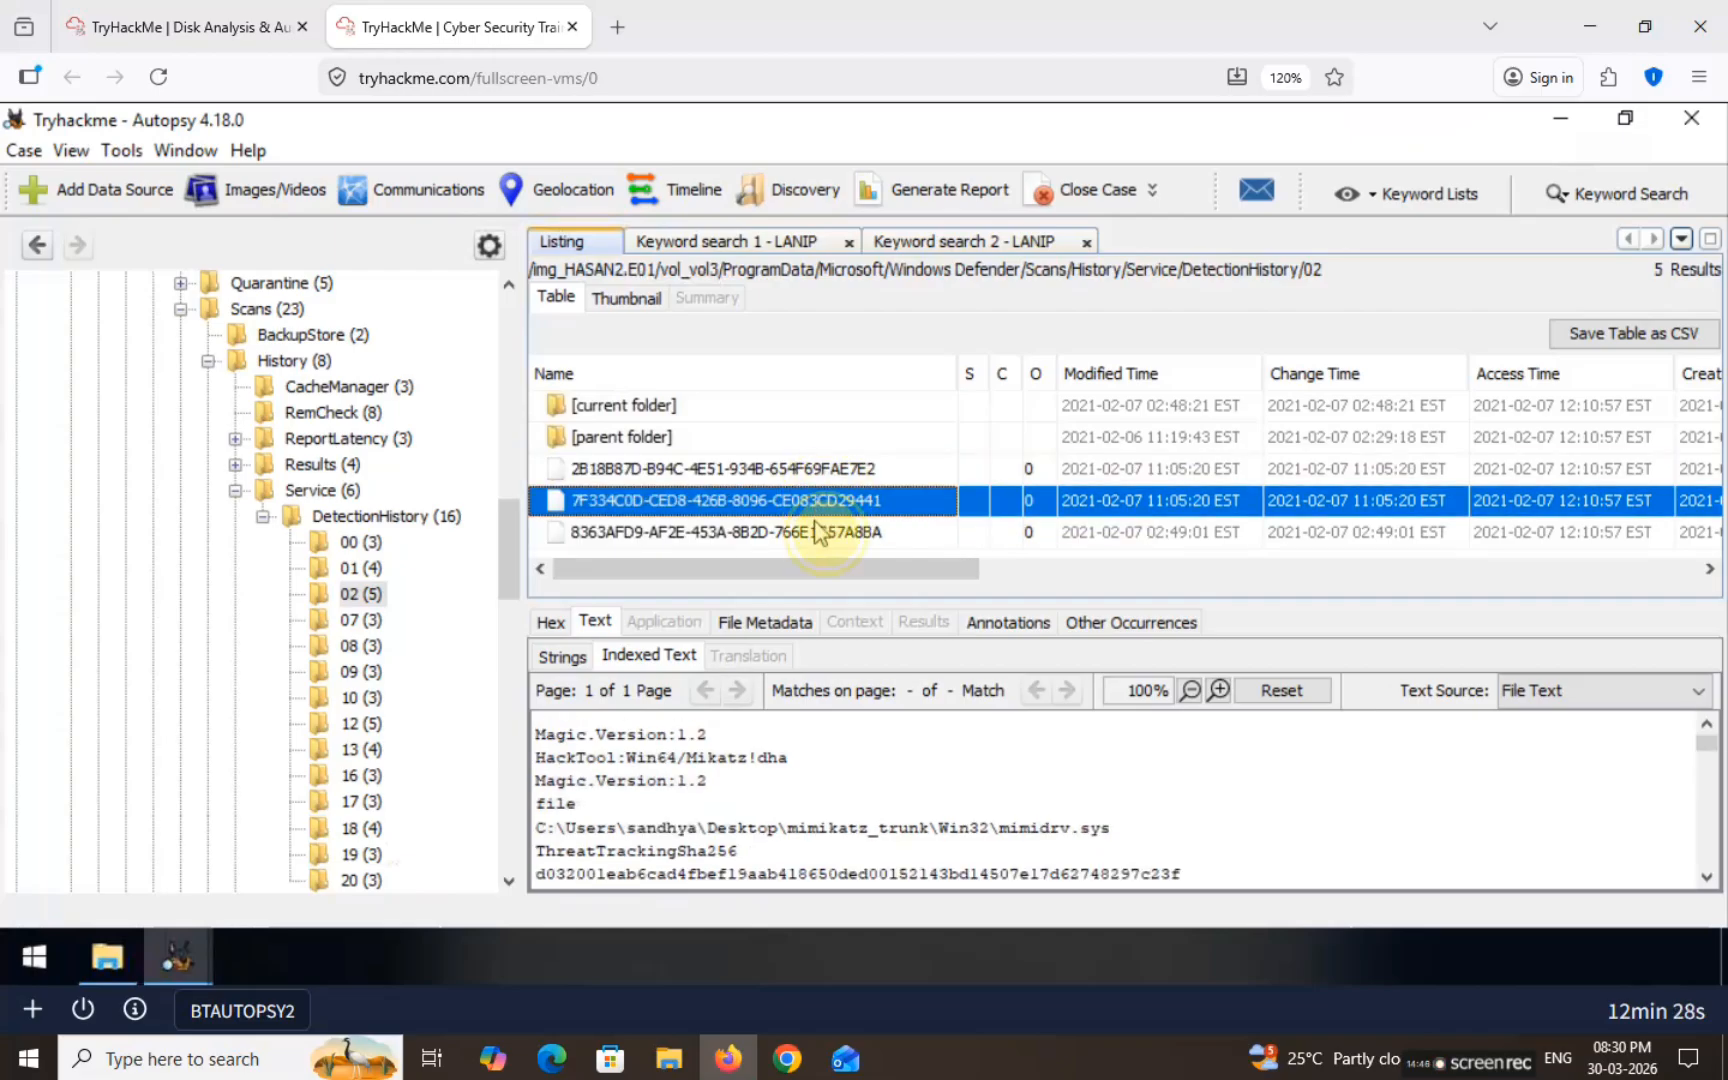
{"action": "left_click", "coordinate": [817, 531]}
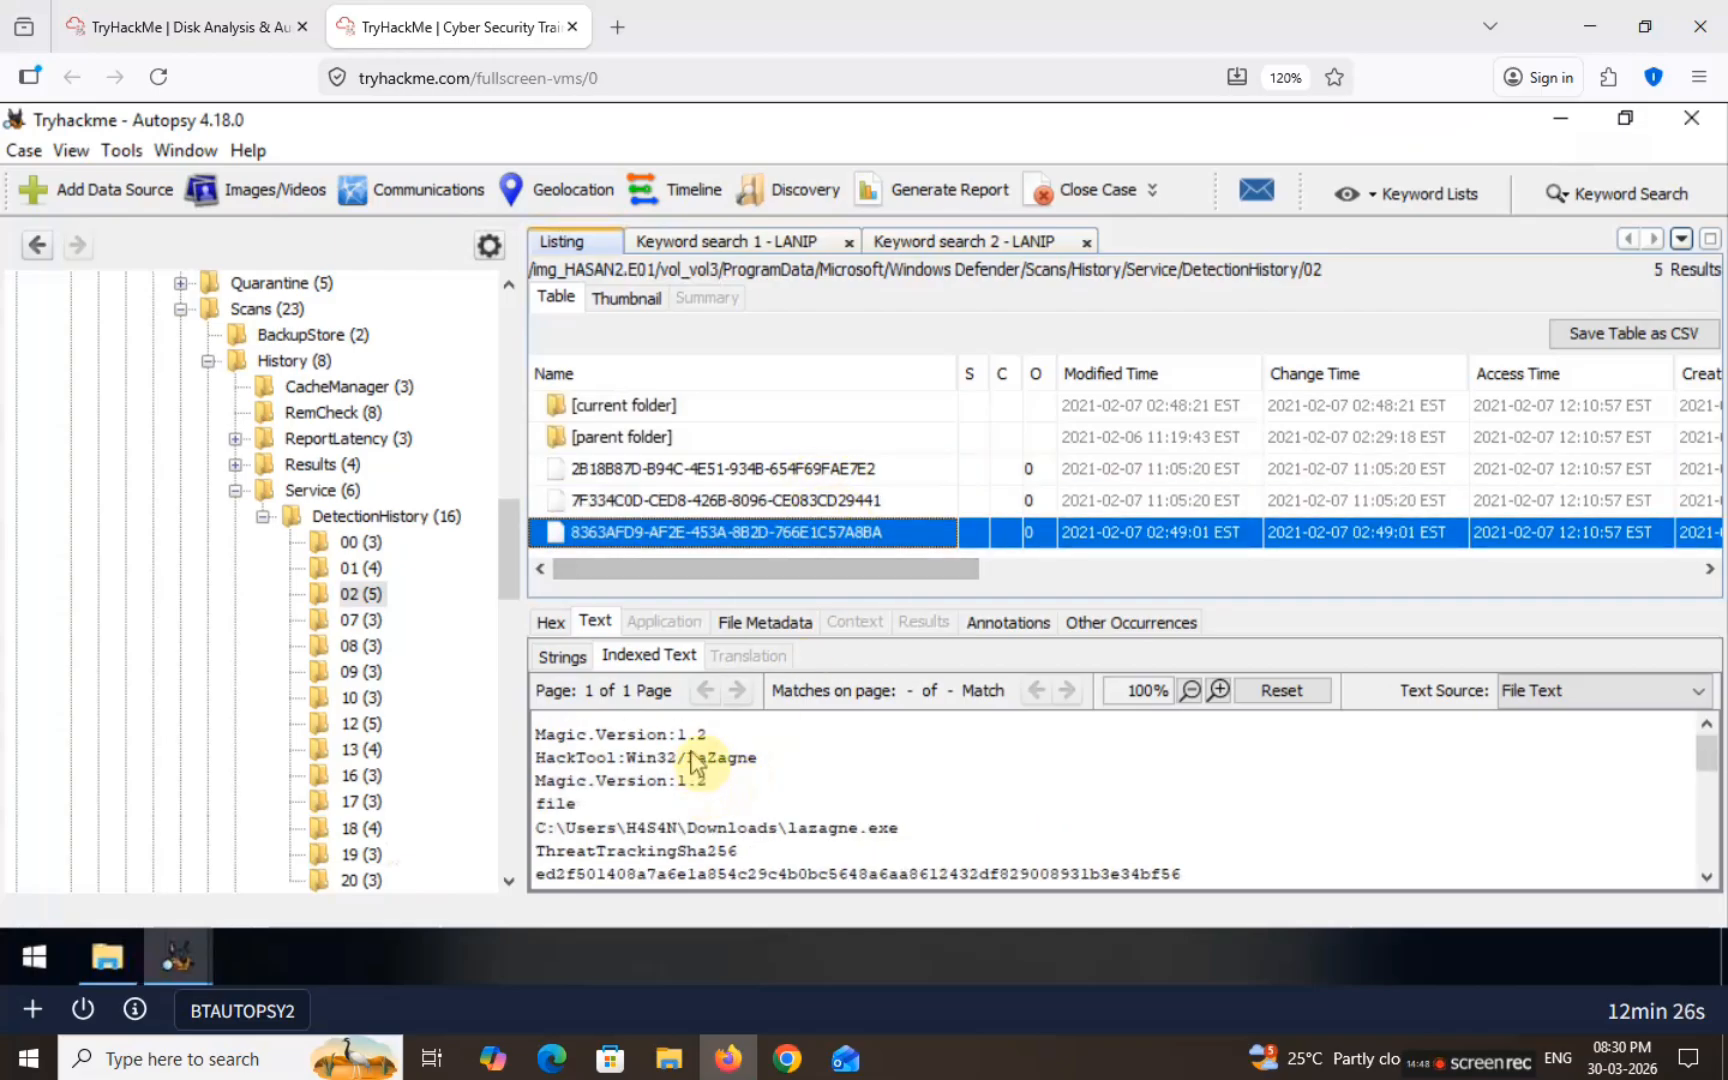
{"action": "left_click_drag", "start_coordinate": [689, 760], "coordinate": [760, 768]}
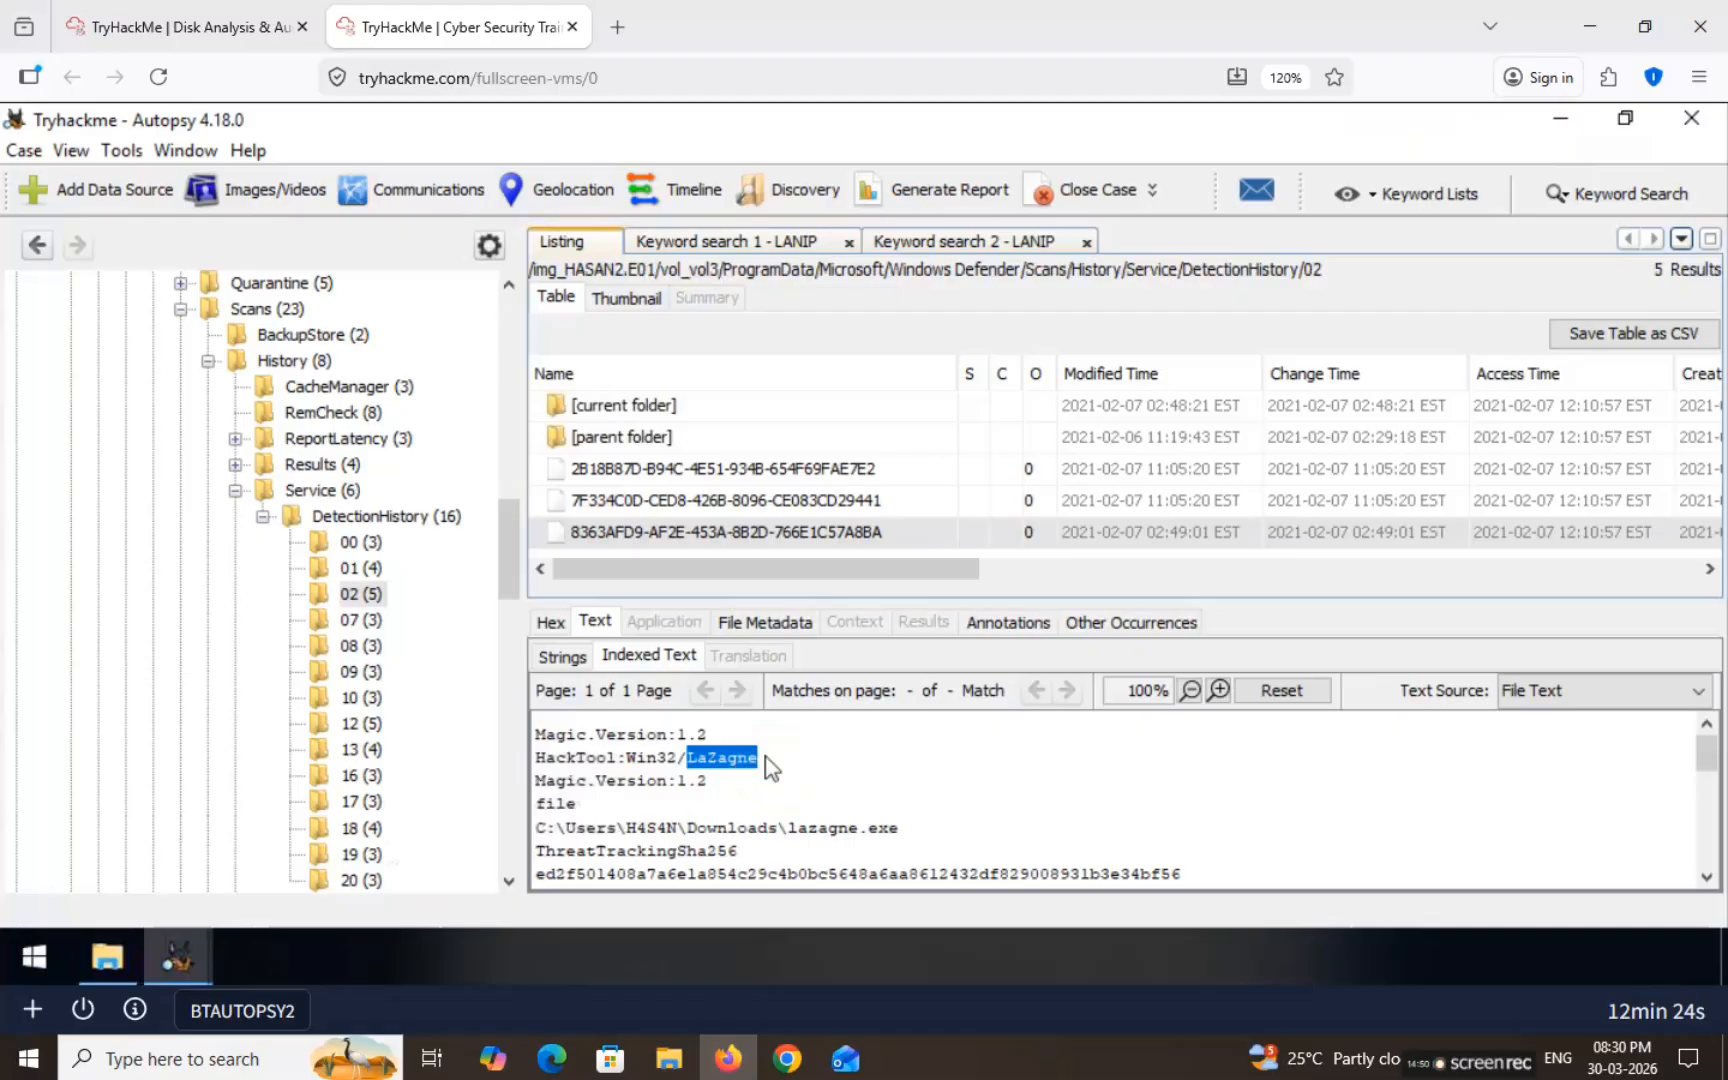
Step: Prefix LaZagne to the hack-tools answer and submit 'LaZagne,mimikatz'
{"action": "left_click", "coordinate": [190, 27]}
{"action": "left_click", "coordinate": [341, 623]}
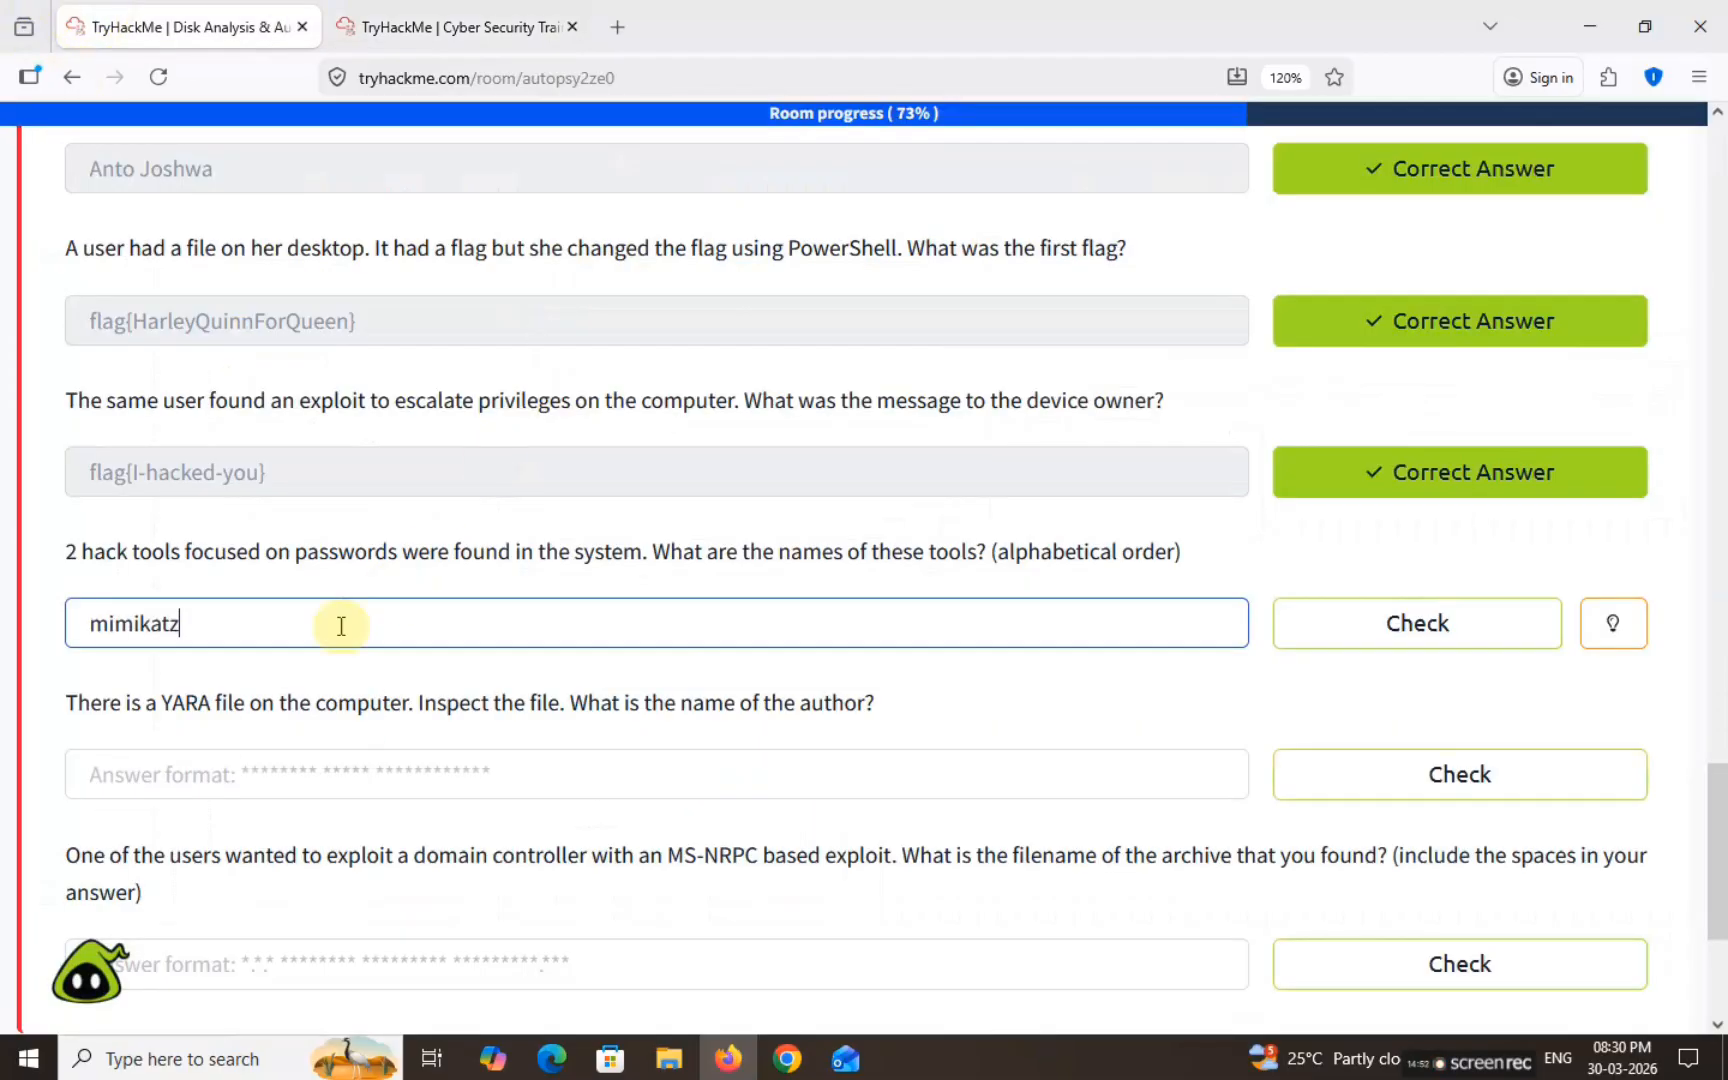
{"action": "key", "text": "Left"}
{"action": "key", "text": "Left"}
{"action": "key", "text": "Left"}
{"action": "key", "text": "Left"}
{"action": "key", "text": "Left"}
{"action": "key", "text": "Left"}
{"action": "key", "text": "Left"}
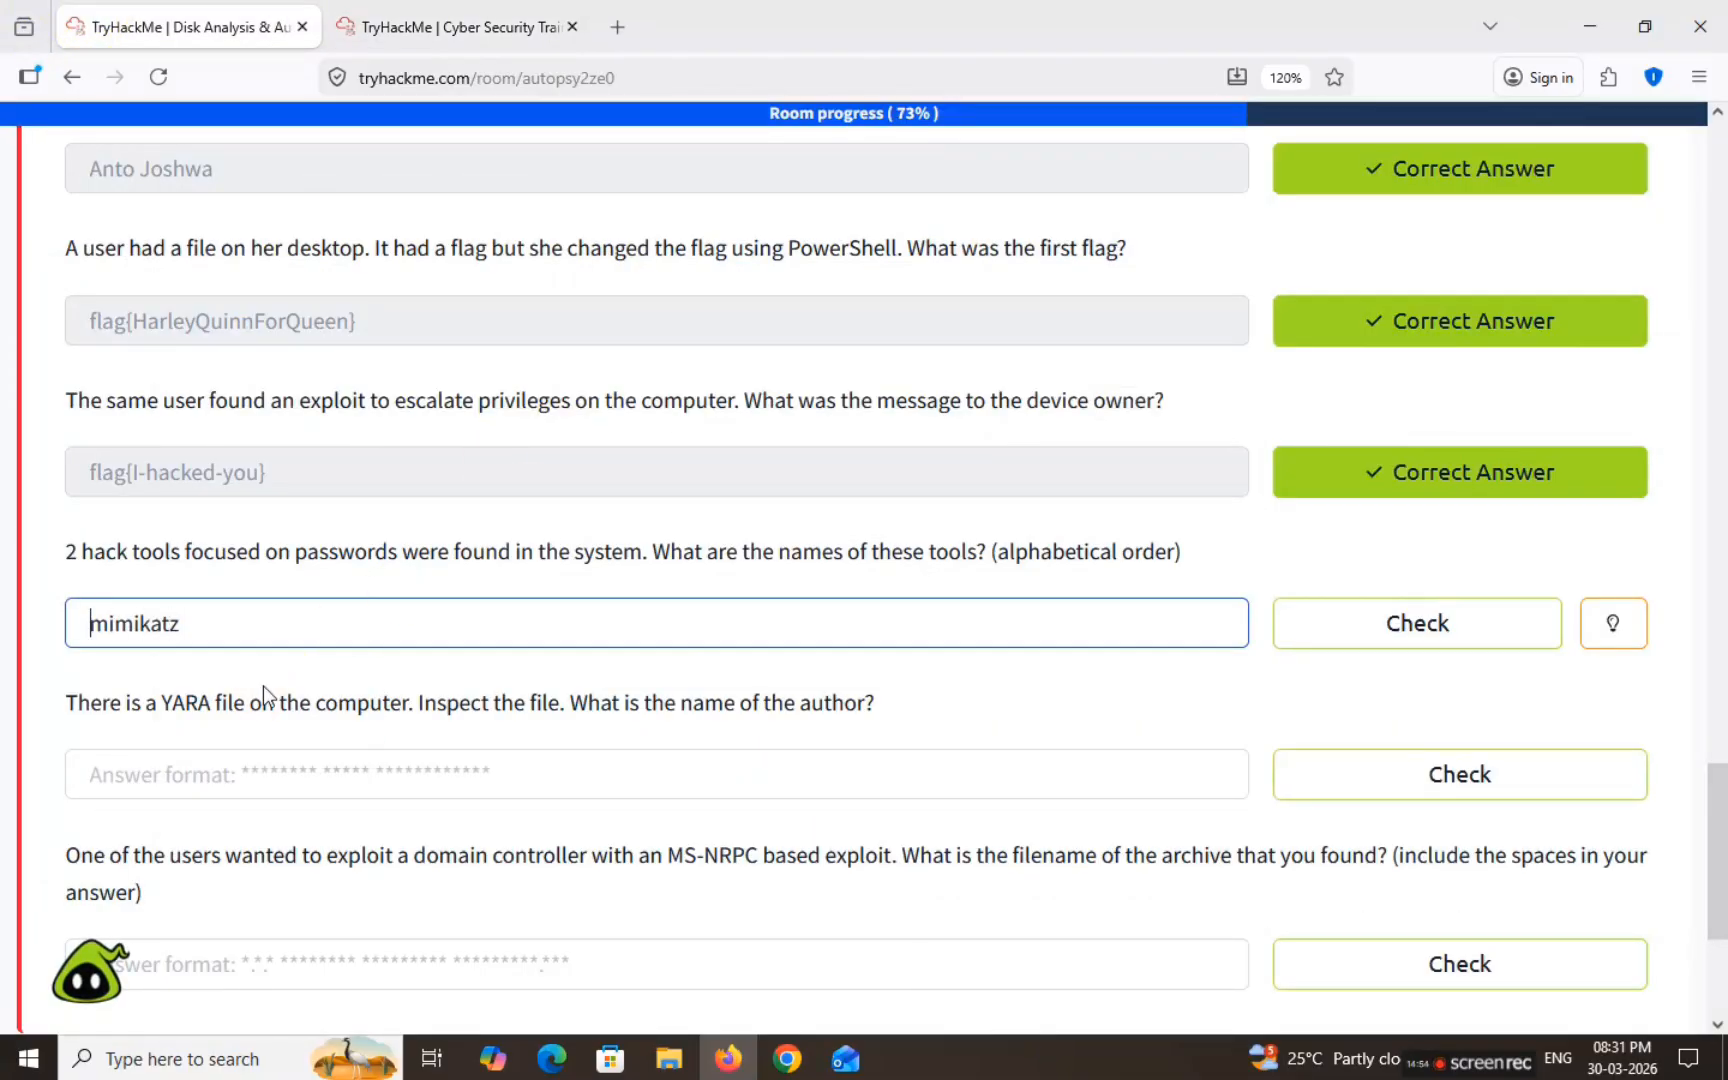
{"action": "type", "text": "LaZagne"}
{"action": "type", "text": ","}
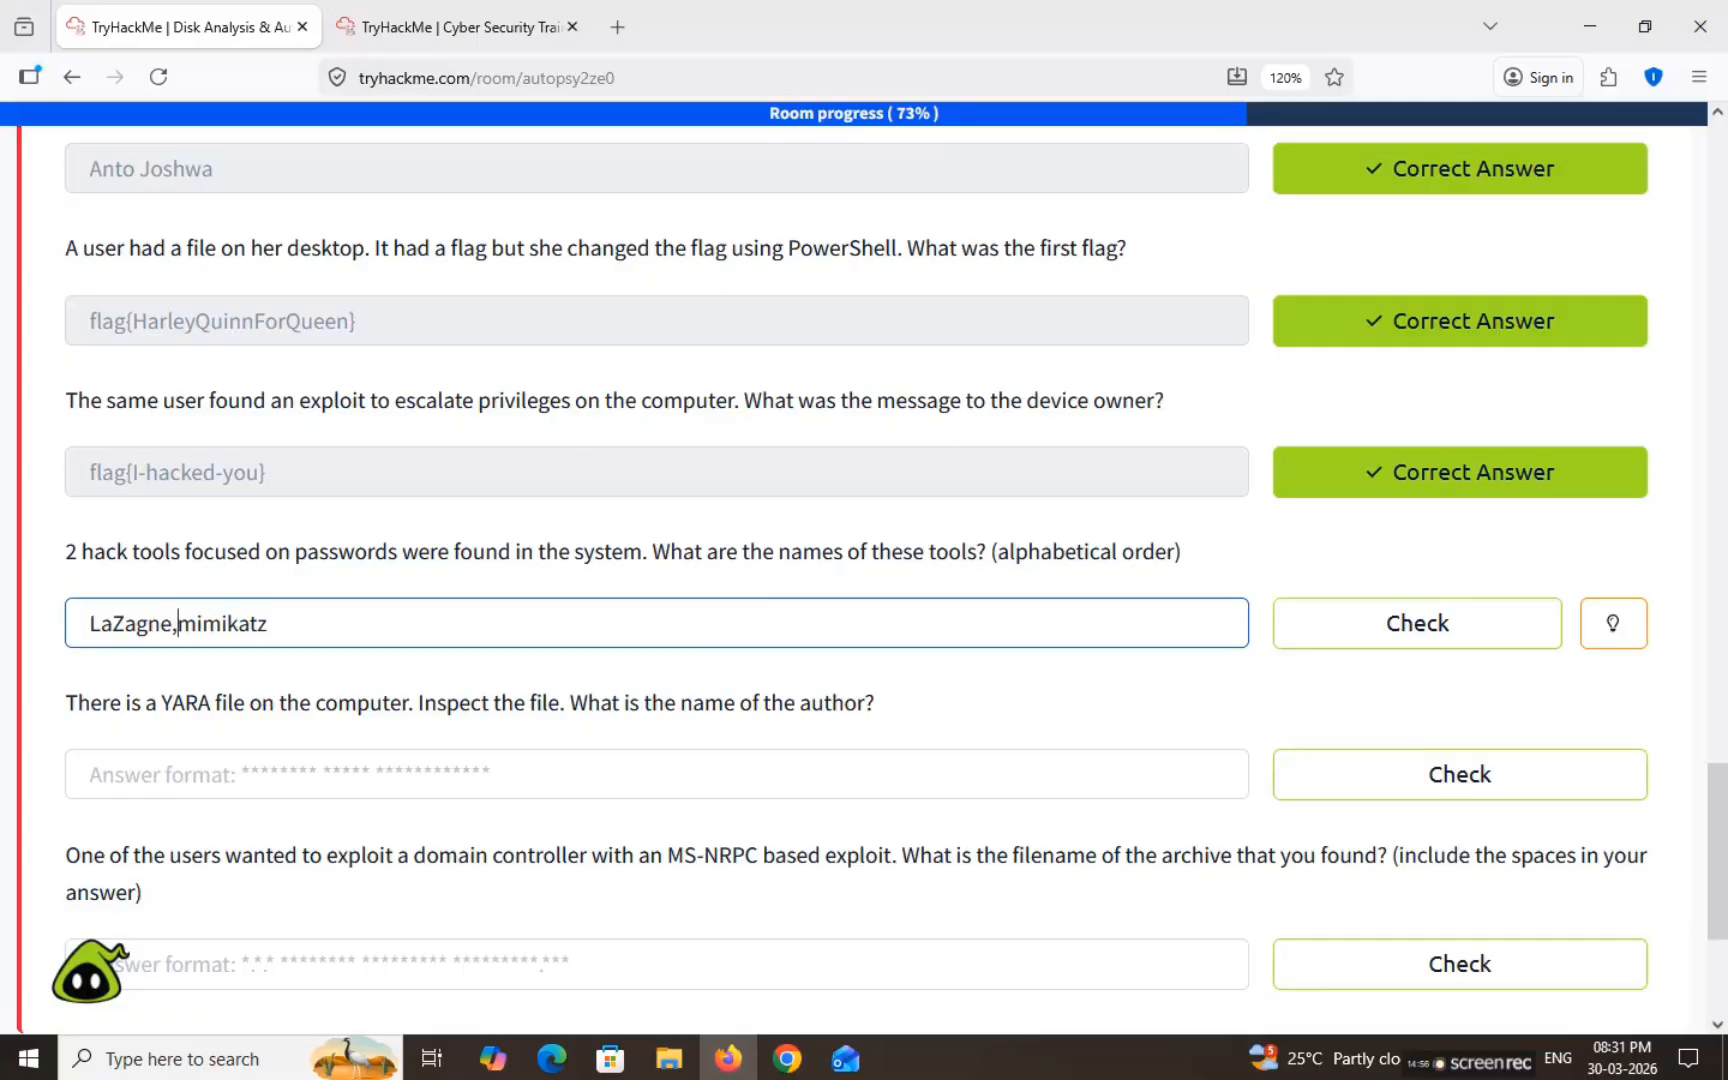
{"action": "key", "text": "Return"}
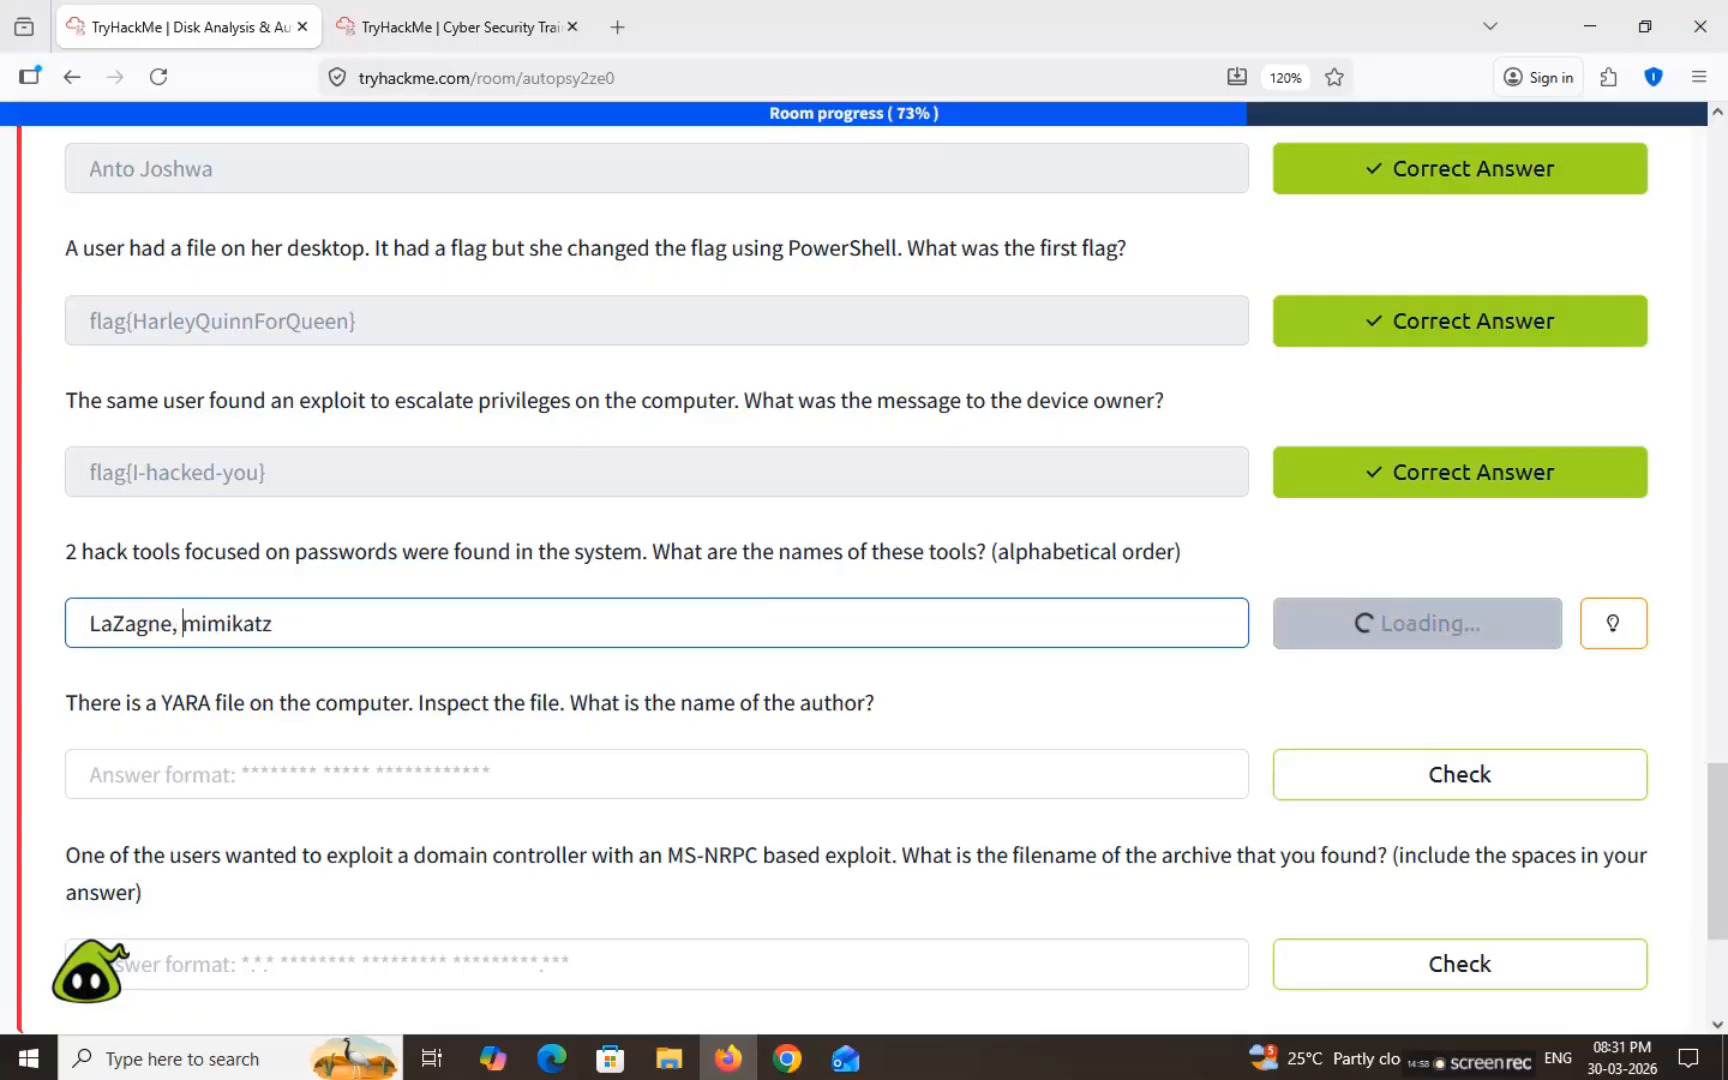
Step: Scroll through the remaining questions and highlight the network card question
{"action": "scroll", "coordinate": [170, 679], "scroll_direction": "down", "scroll_amount": 3}
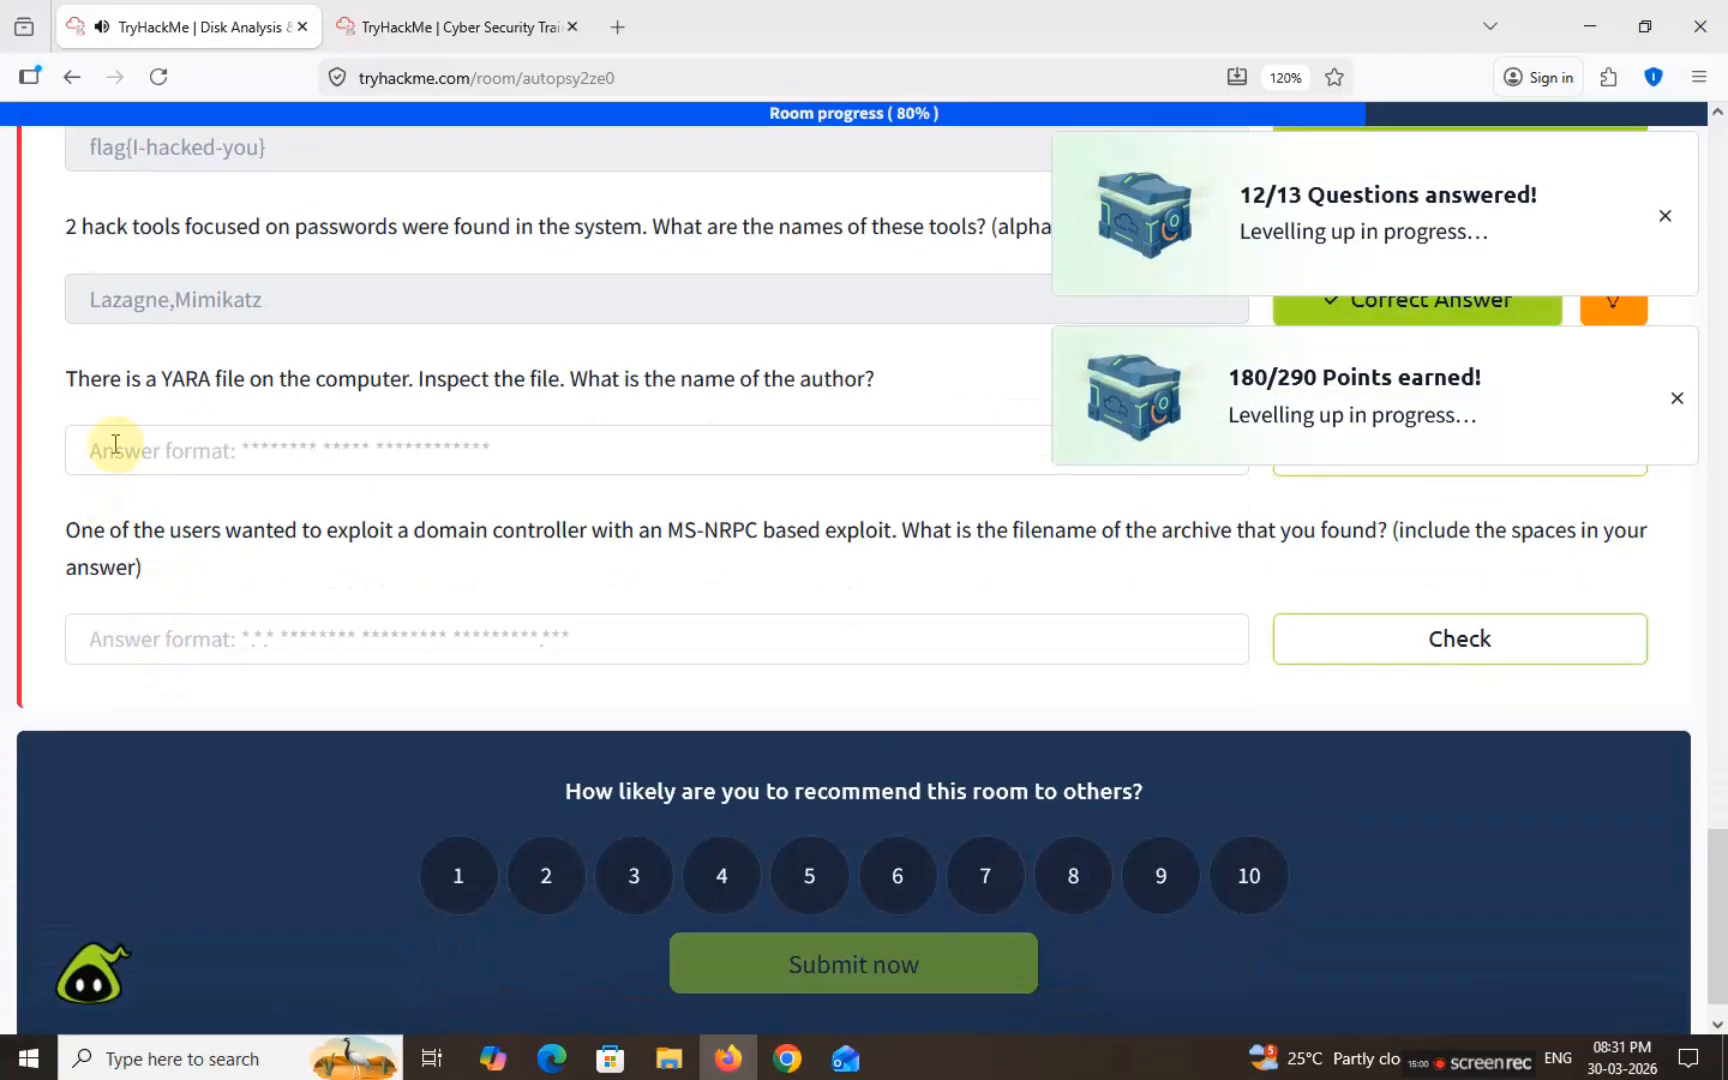
{"action": "left_click_drag", "start_coordinate": [66, 378], "coordinate": [885, 380]}
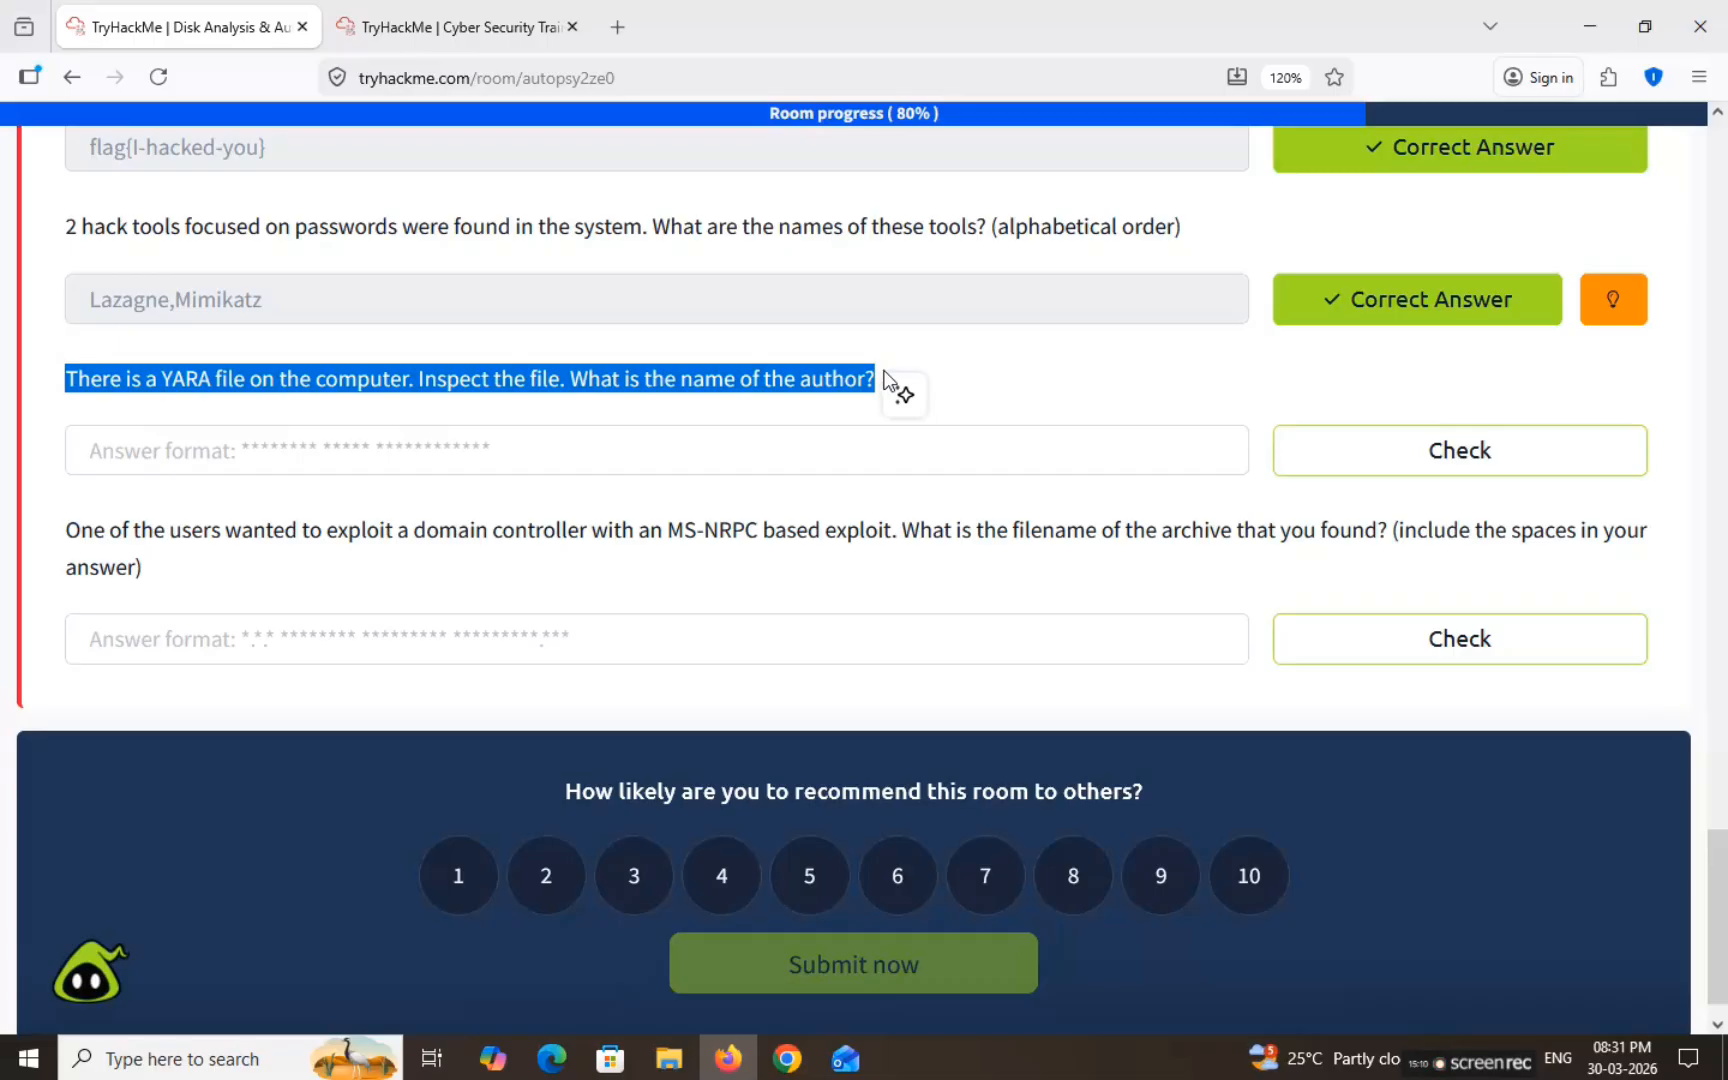
{"action": "scroll", "coordinate": [760, 386], "scroll_direction": "up", "scroll_amount": 10}
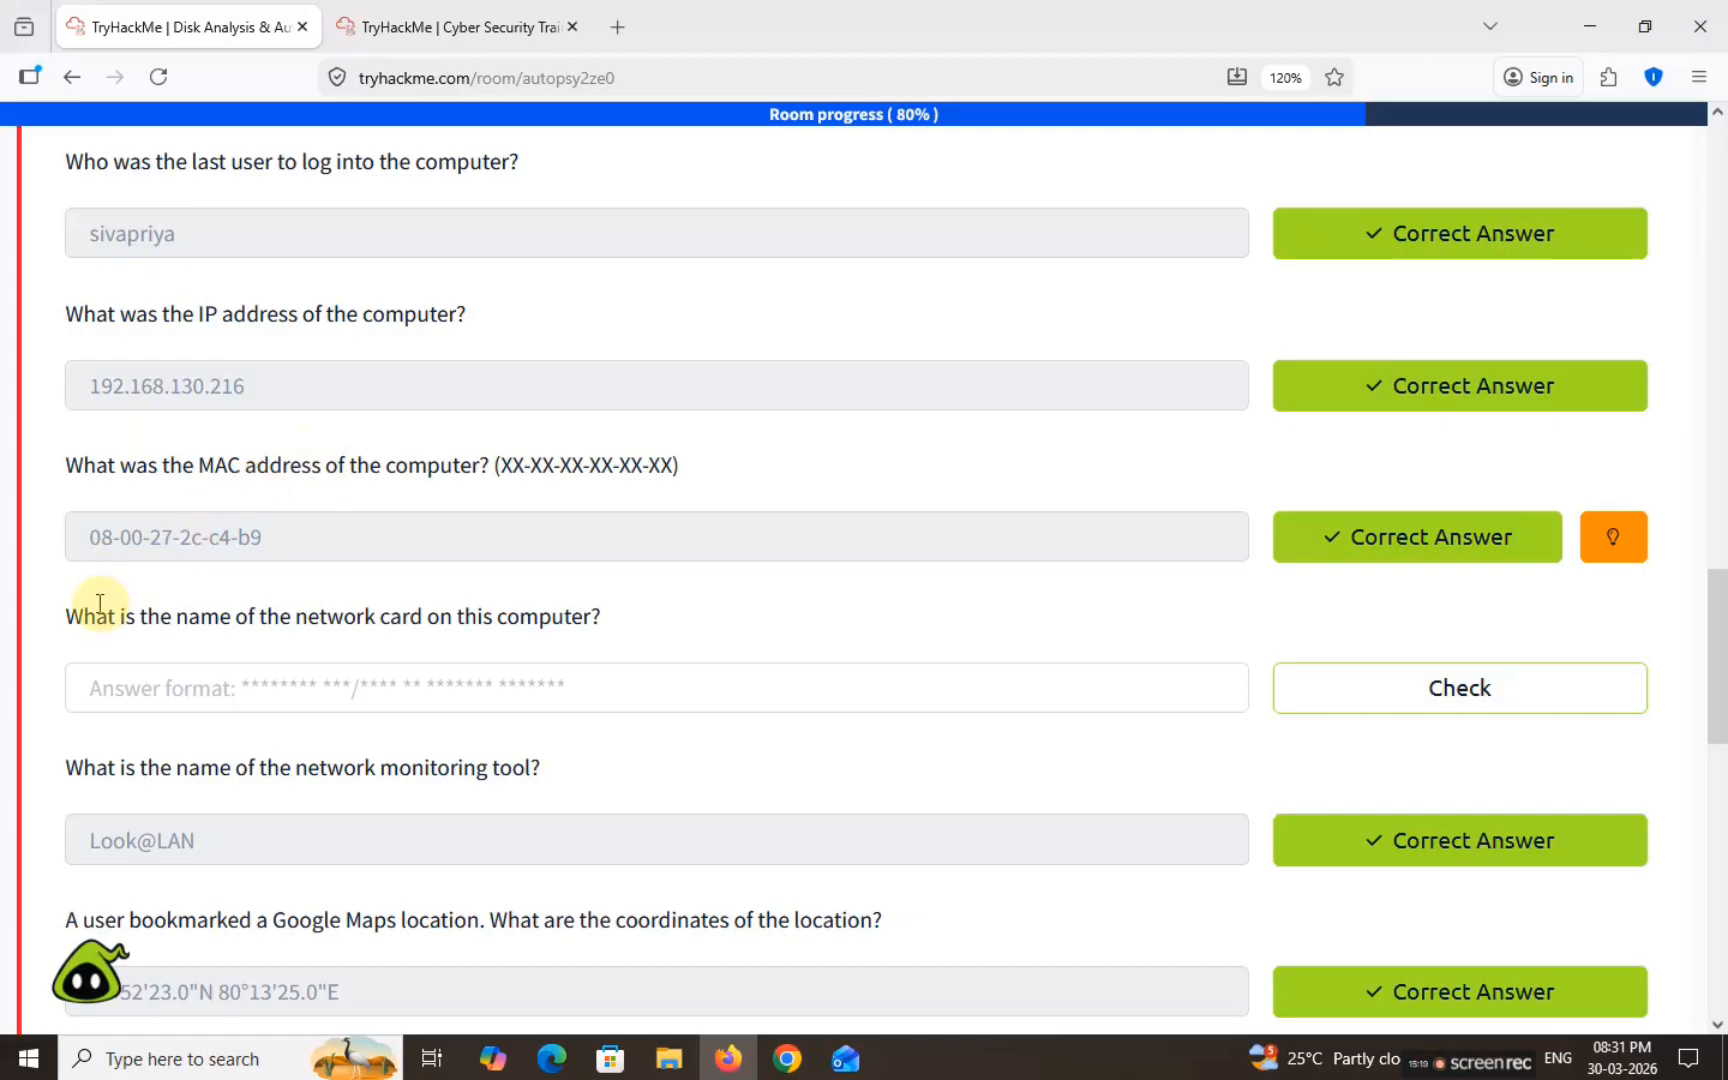
{"action": "left_click_drag", "start_coordinate": [99, 604], "coordinate": [697, 630]}
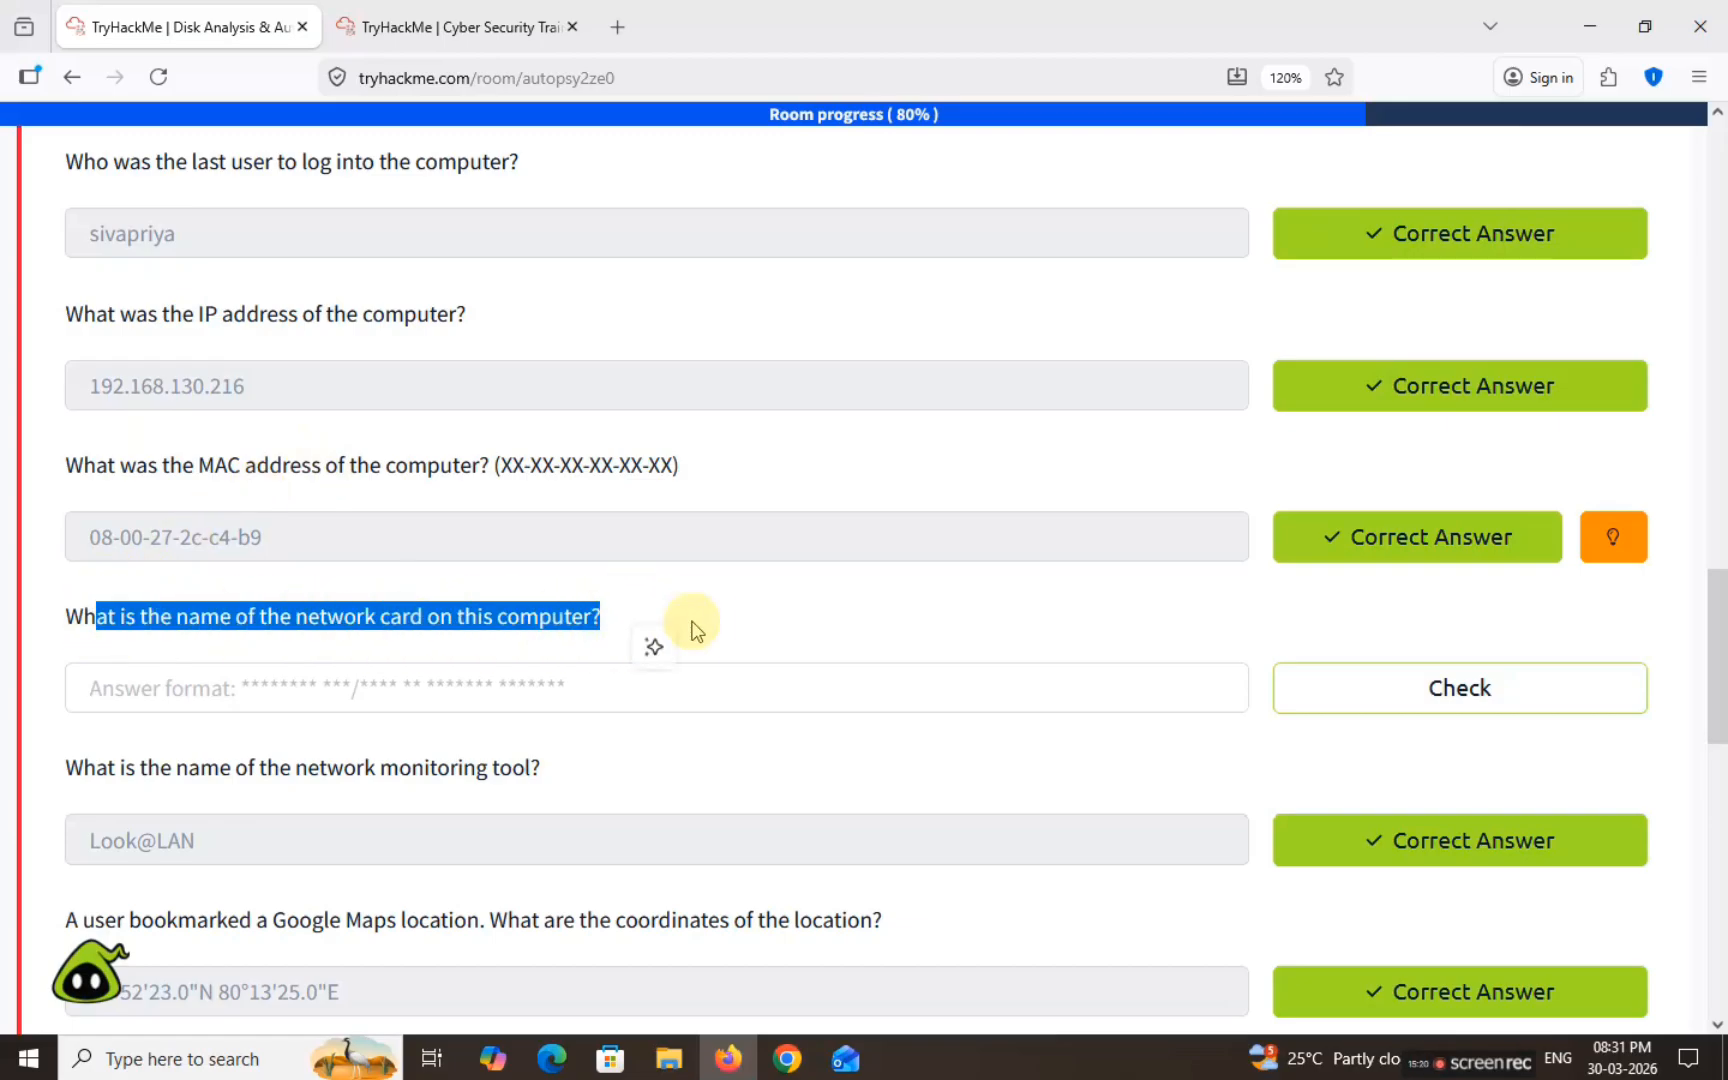
{"action": "left_click", "coordinate": [697, 630]}
{"action": "scroll", "coordinate": [697, 630], "scroll_direction": "down", "scroll_amount": 3}
{"action": "left_click_drag", "start_coordinate": [80, 290], "coordinate": [612, 278]}
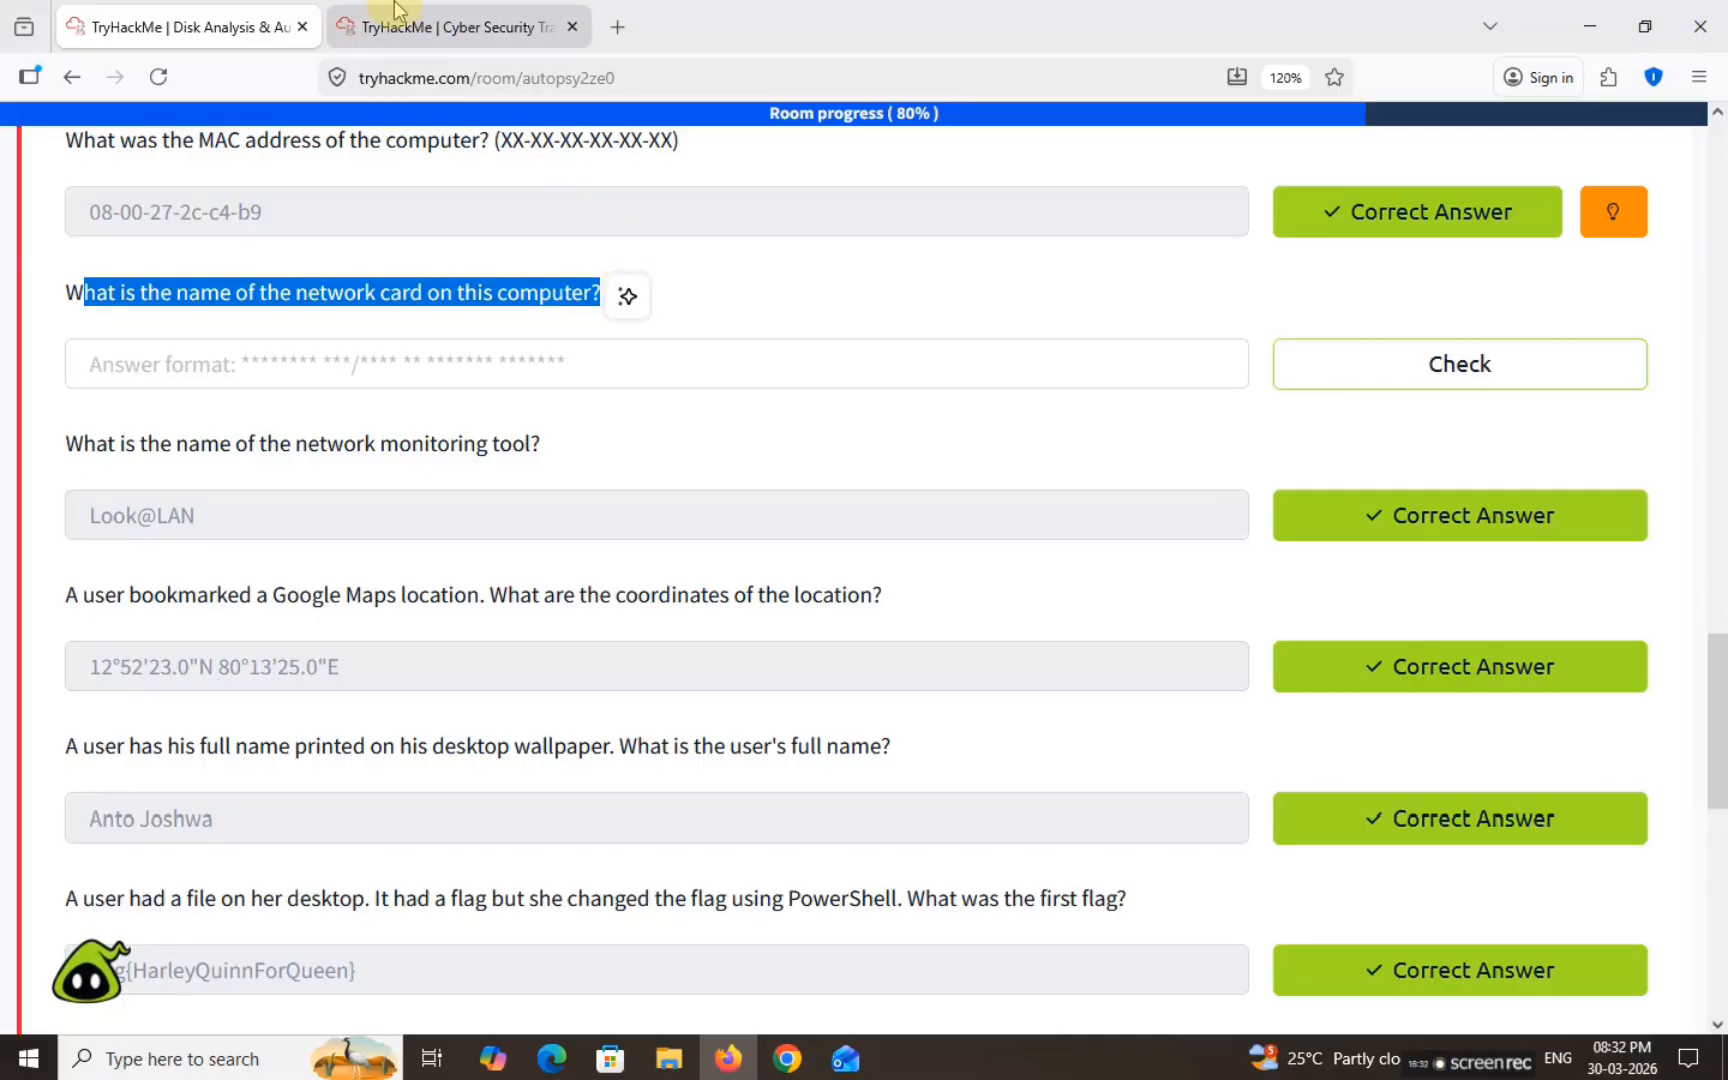
{"action": "left_click", "coordinate": [440, 27]}
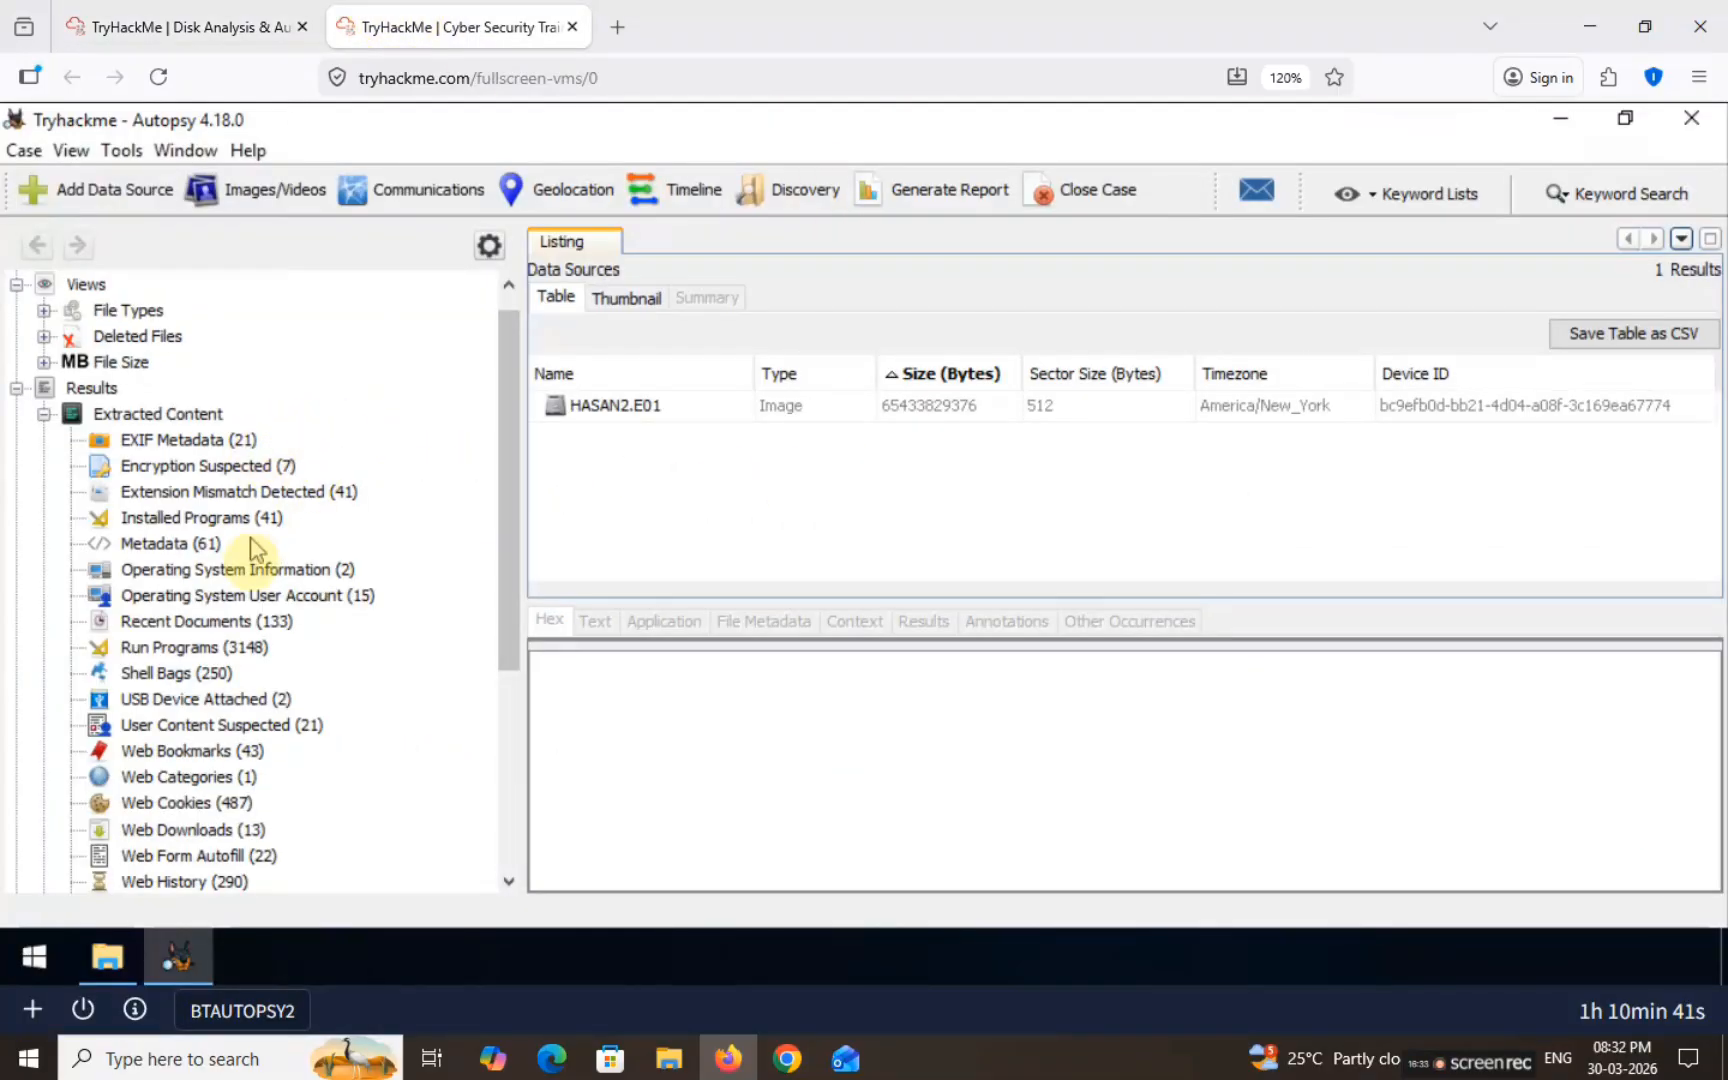
Step: From Operating System Information, open the SOFTWARE hive to list its Classes, Clients and Microsoft keys
{"action": "left_click", "coordinate": [232, 570]}
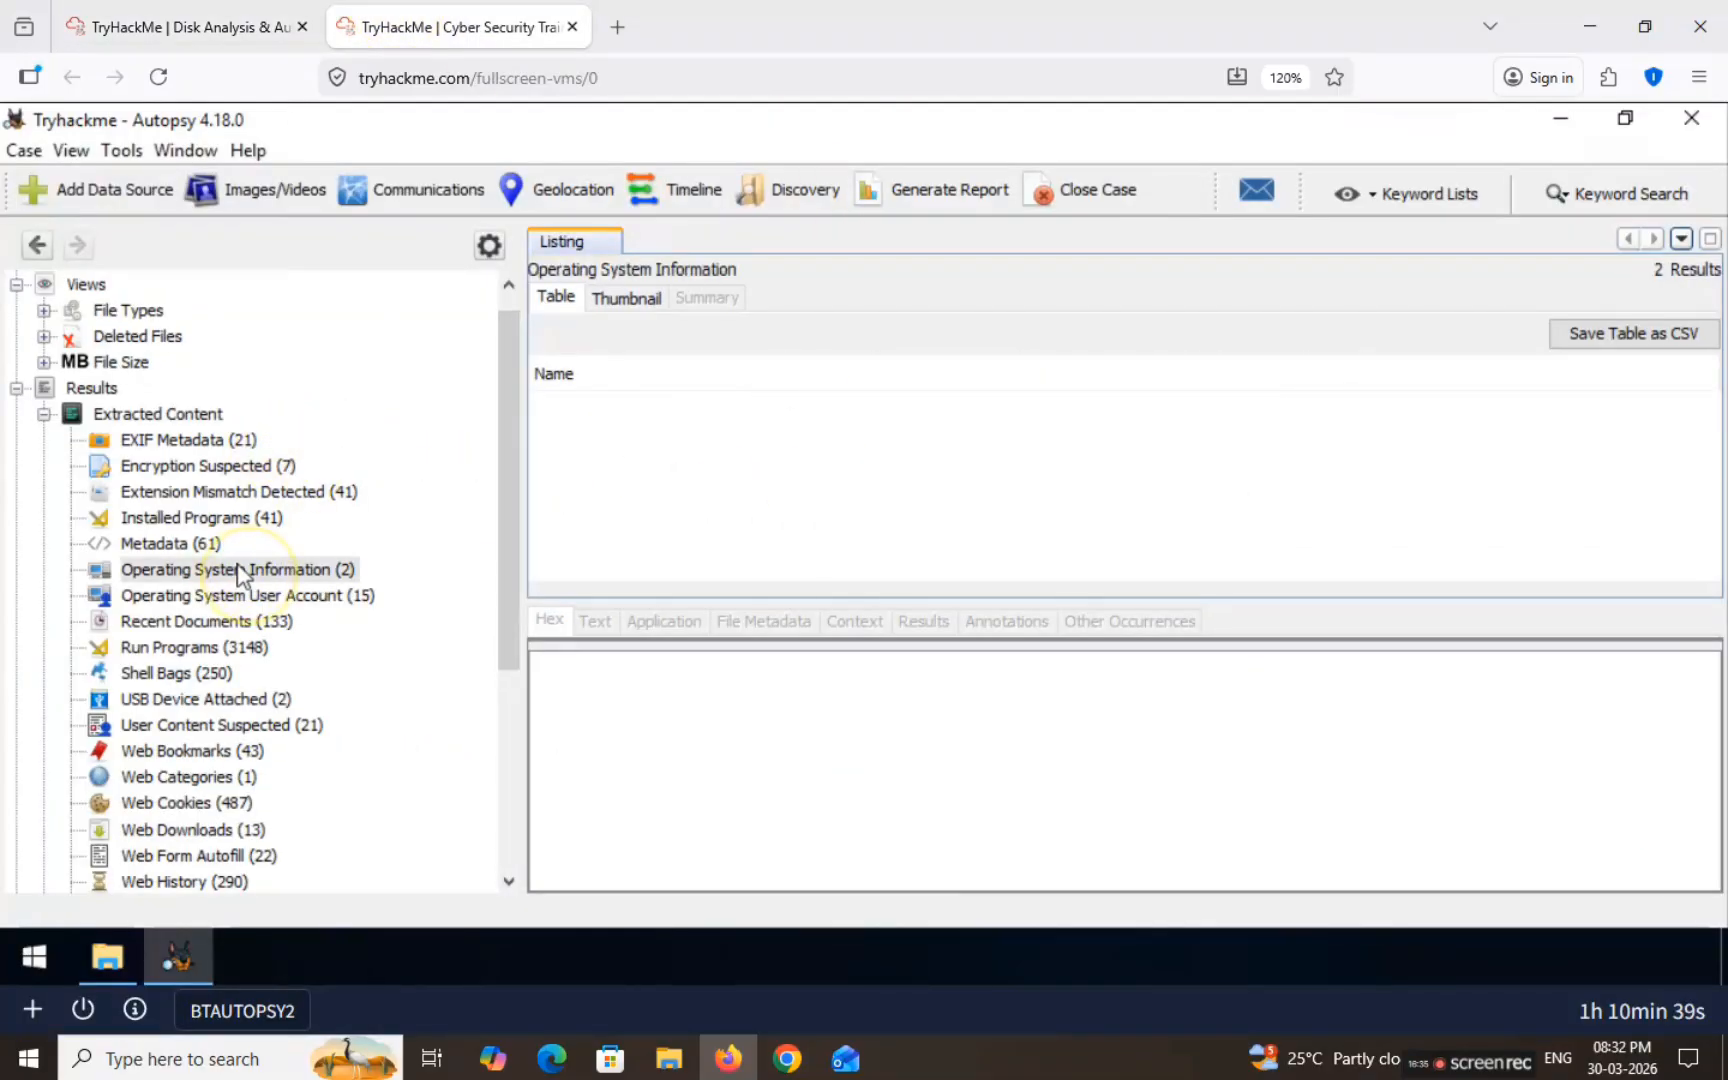
{"action": "left_click", "coordinate": [610, 438]}
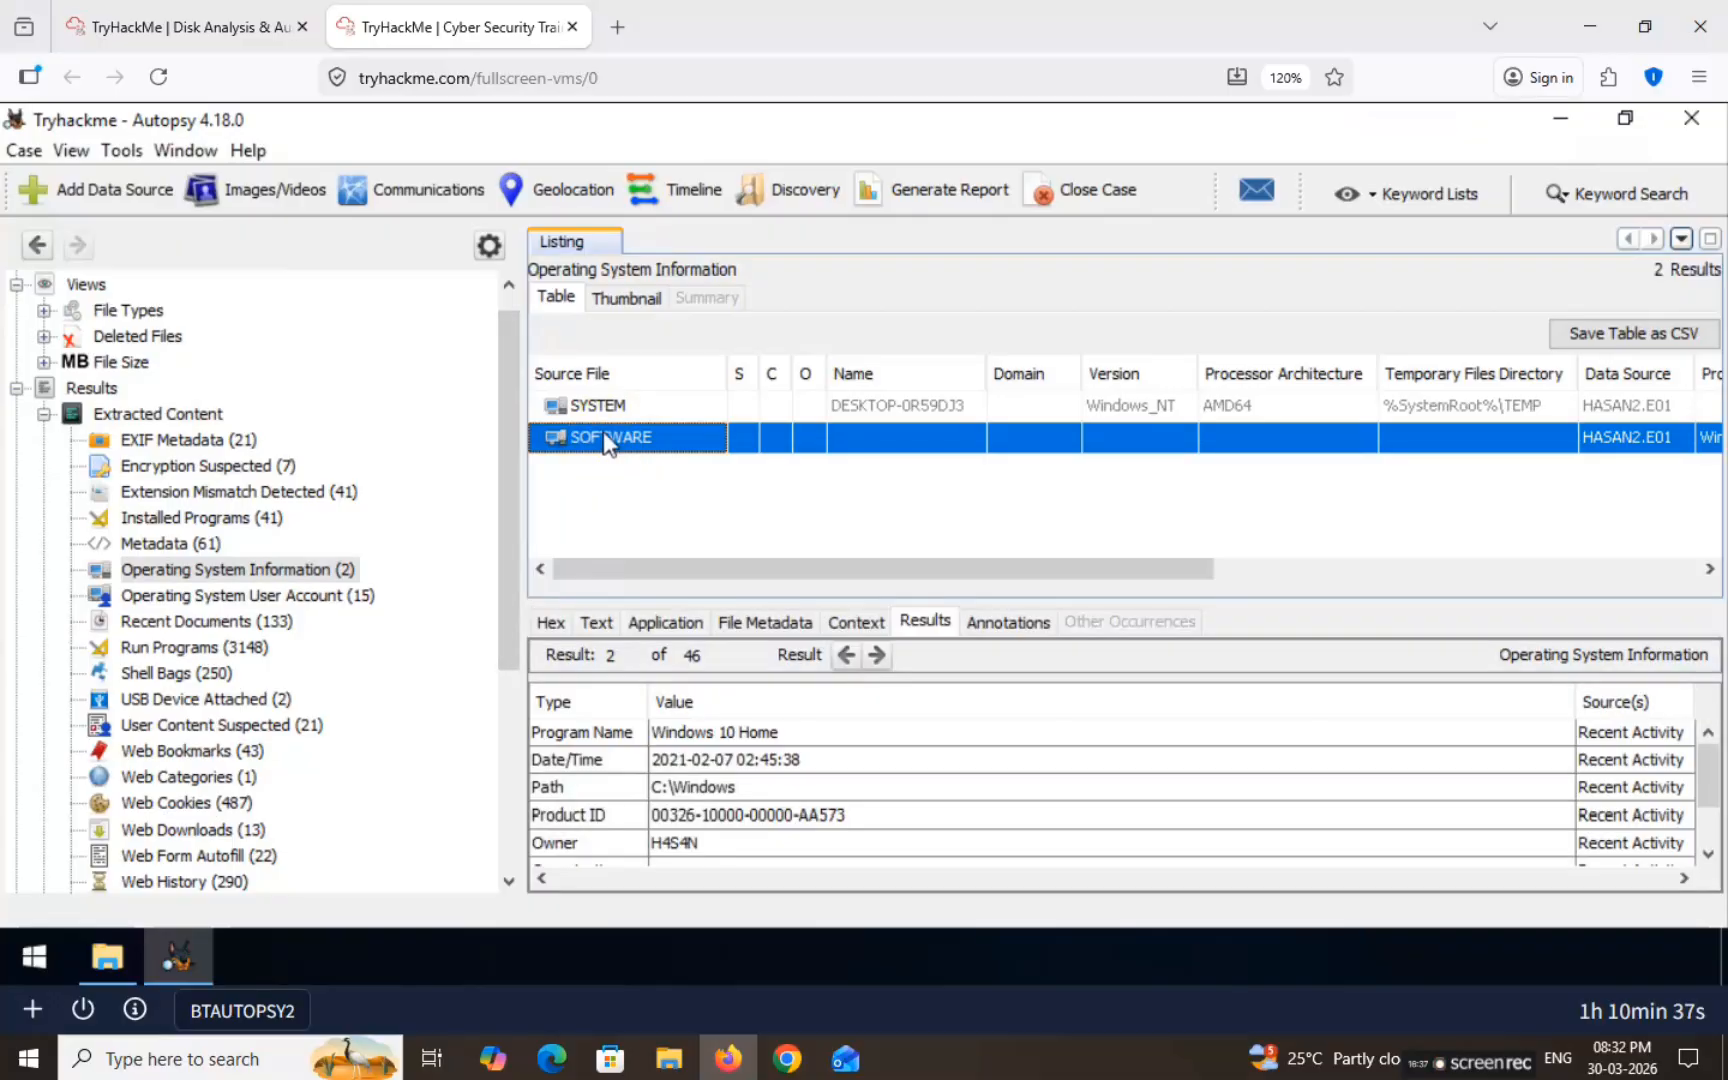
{"action": "left_click", "coordinate": [610, 442]}
{"action": "double_click", "coordinate": [618, 443]}
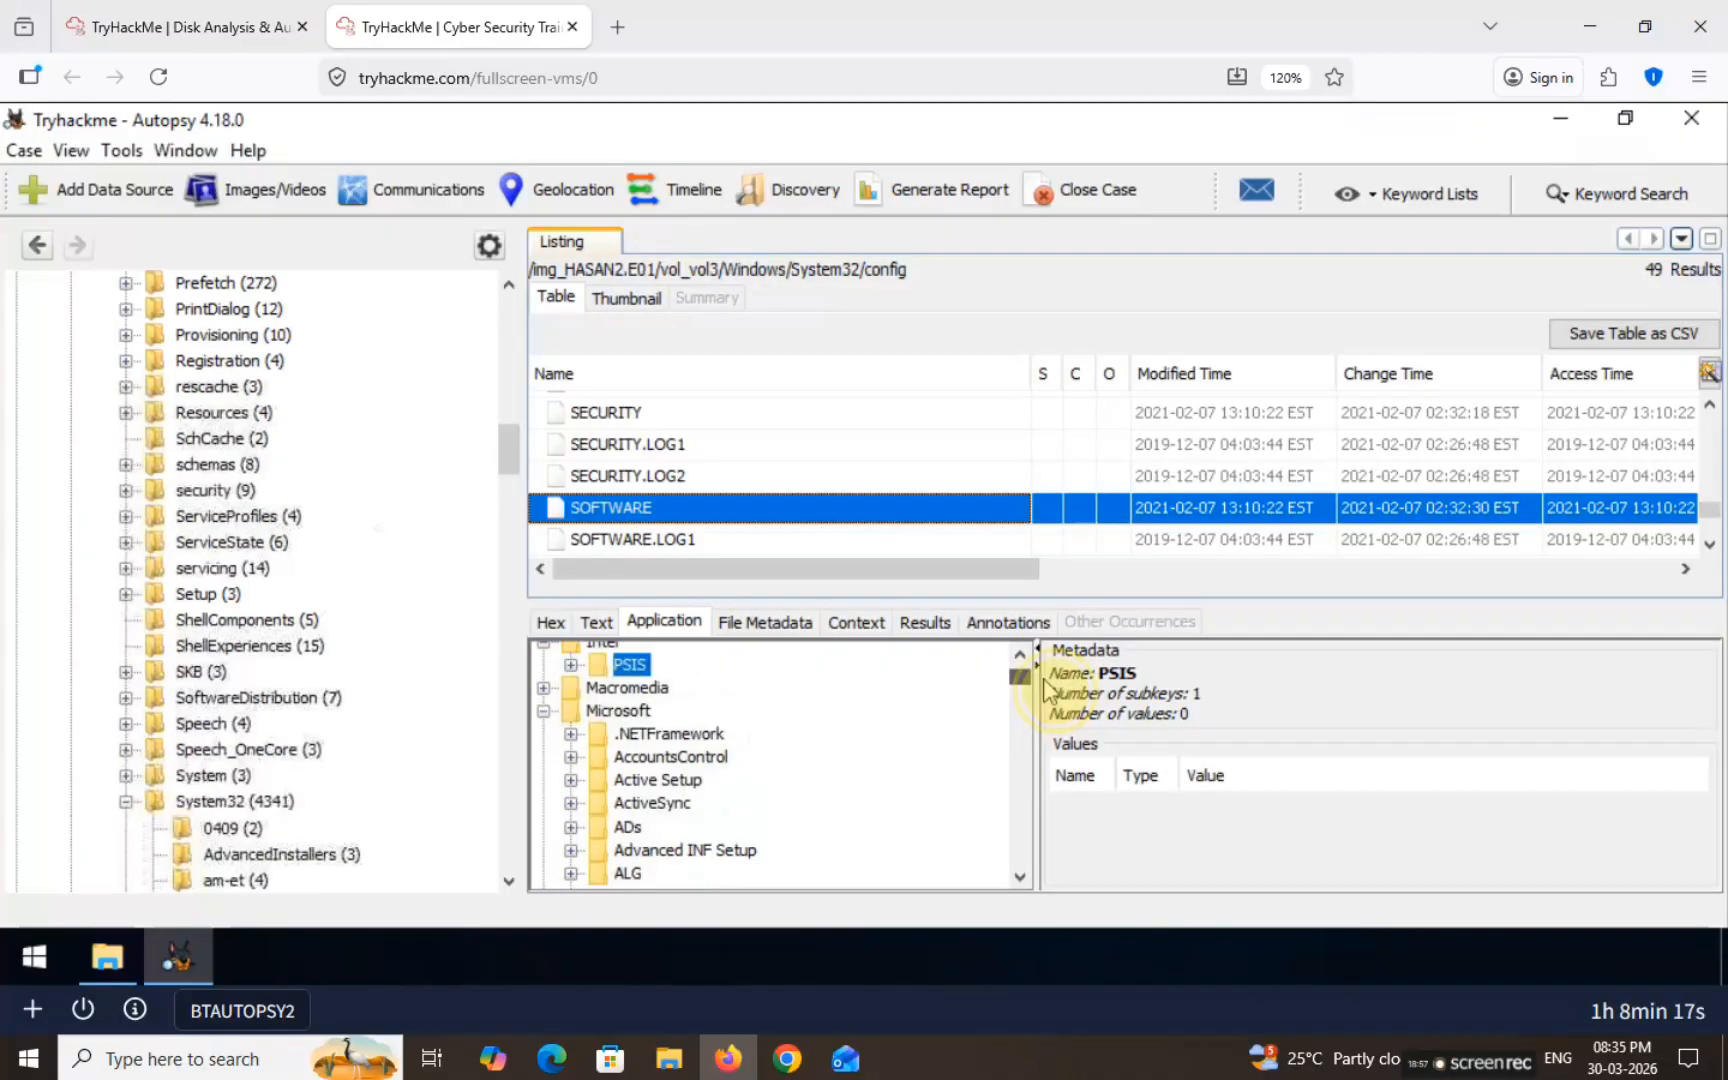
Step: Collapse the Windows key and expand Windows NT to reach the CurrentVersion key in the SOFTWARE hive
{"action": "scroll", "coordinate": [1043, 688], "scroll_direction": "up", "scroll_amount": 1}
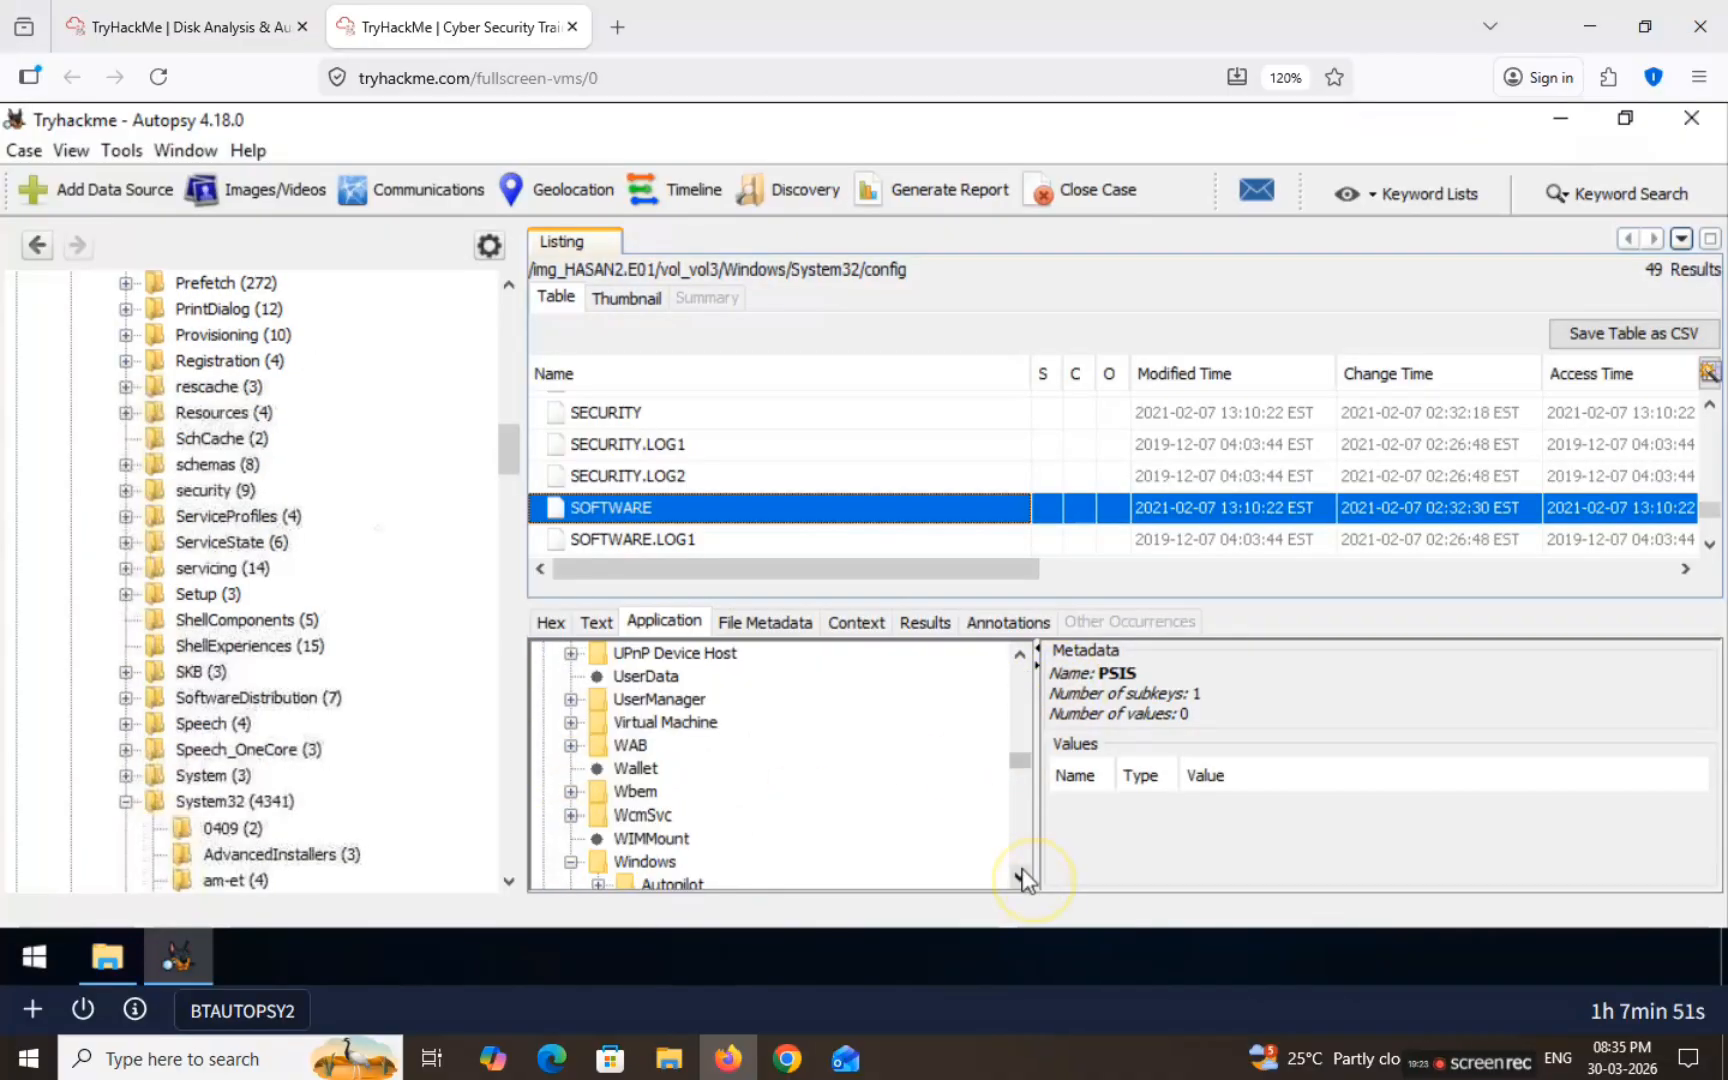
{"action": "left_click", "coordinate": [1020, 877]}
{"action": "left_click", "coordinate": [1020, 877]}
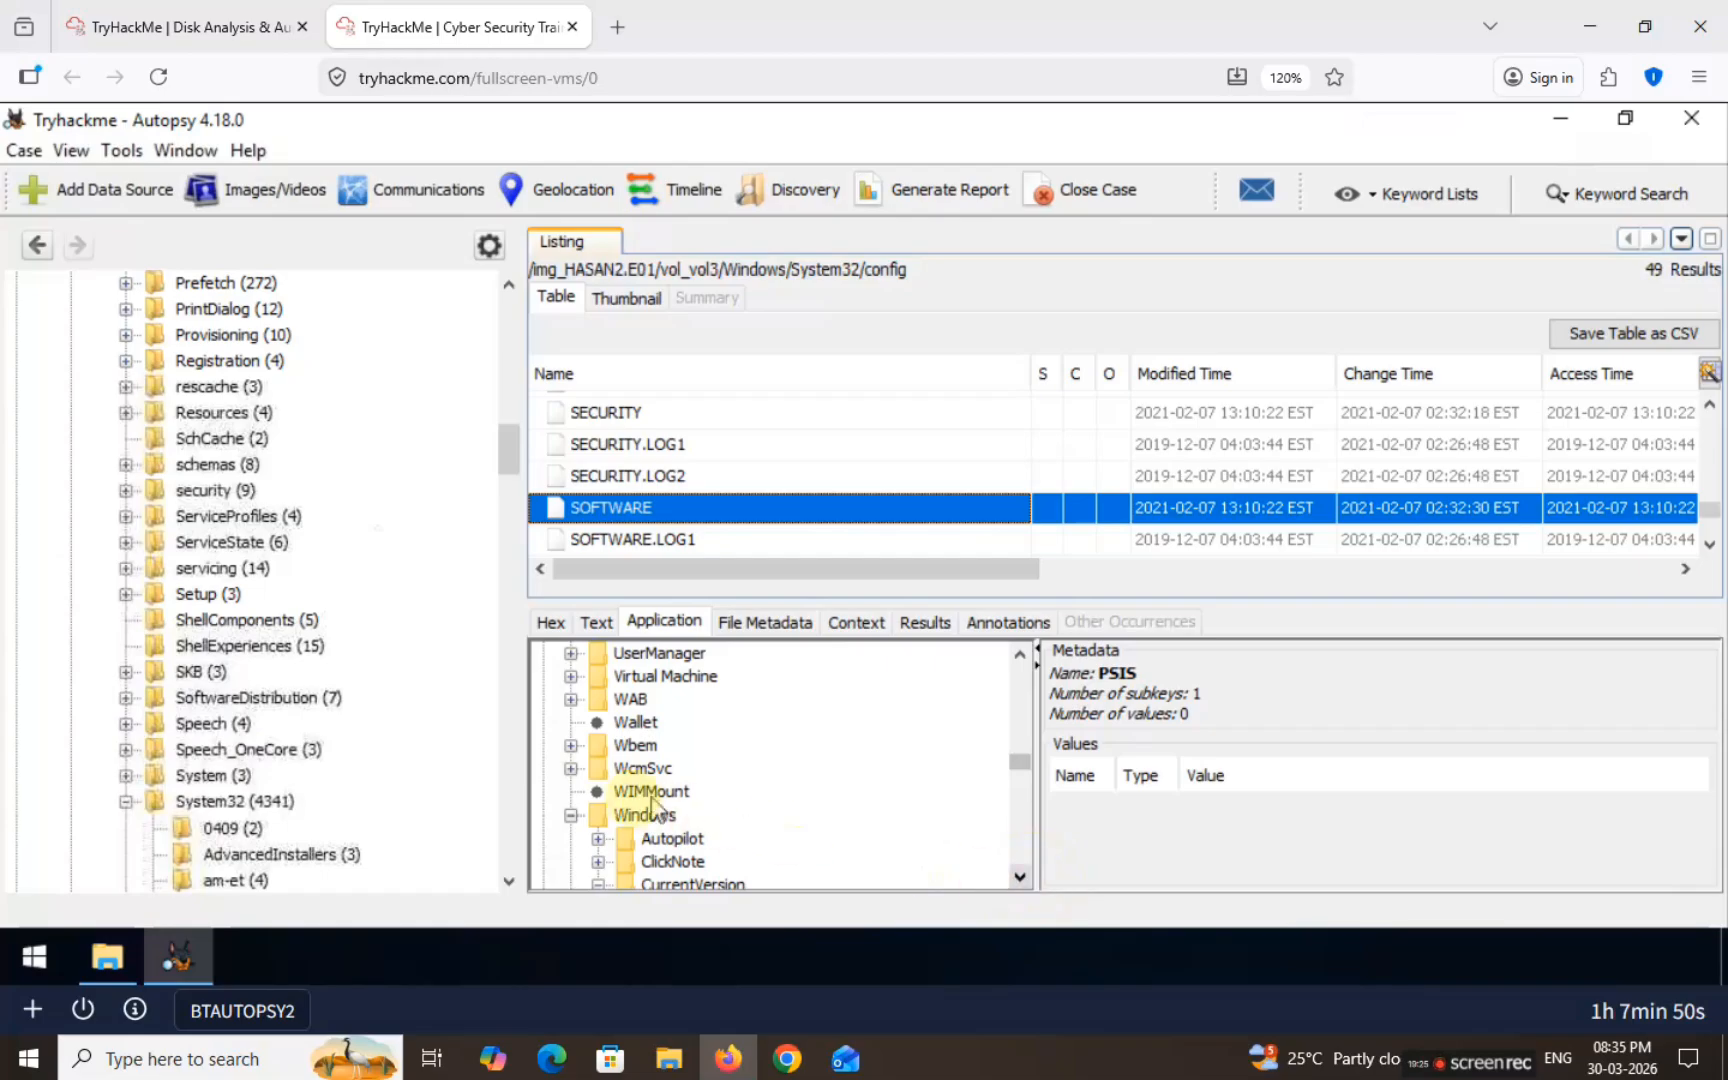
{"action": "left_click", "coordinate": [595, 725]}
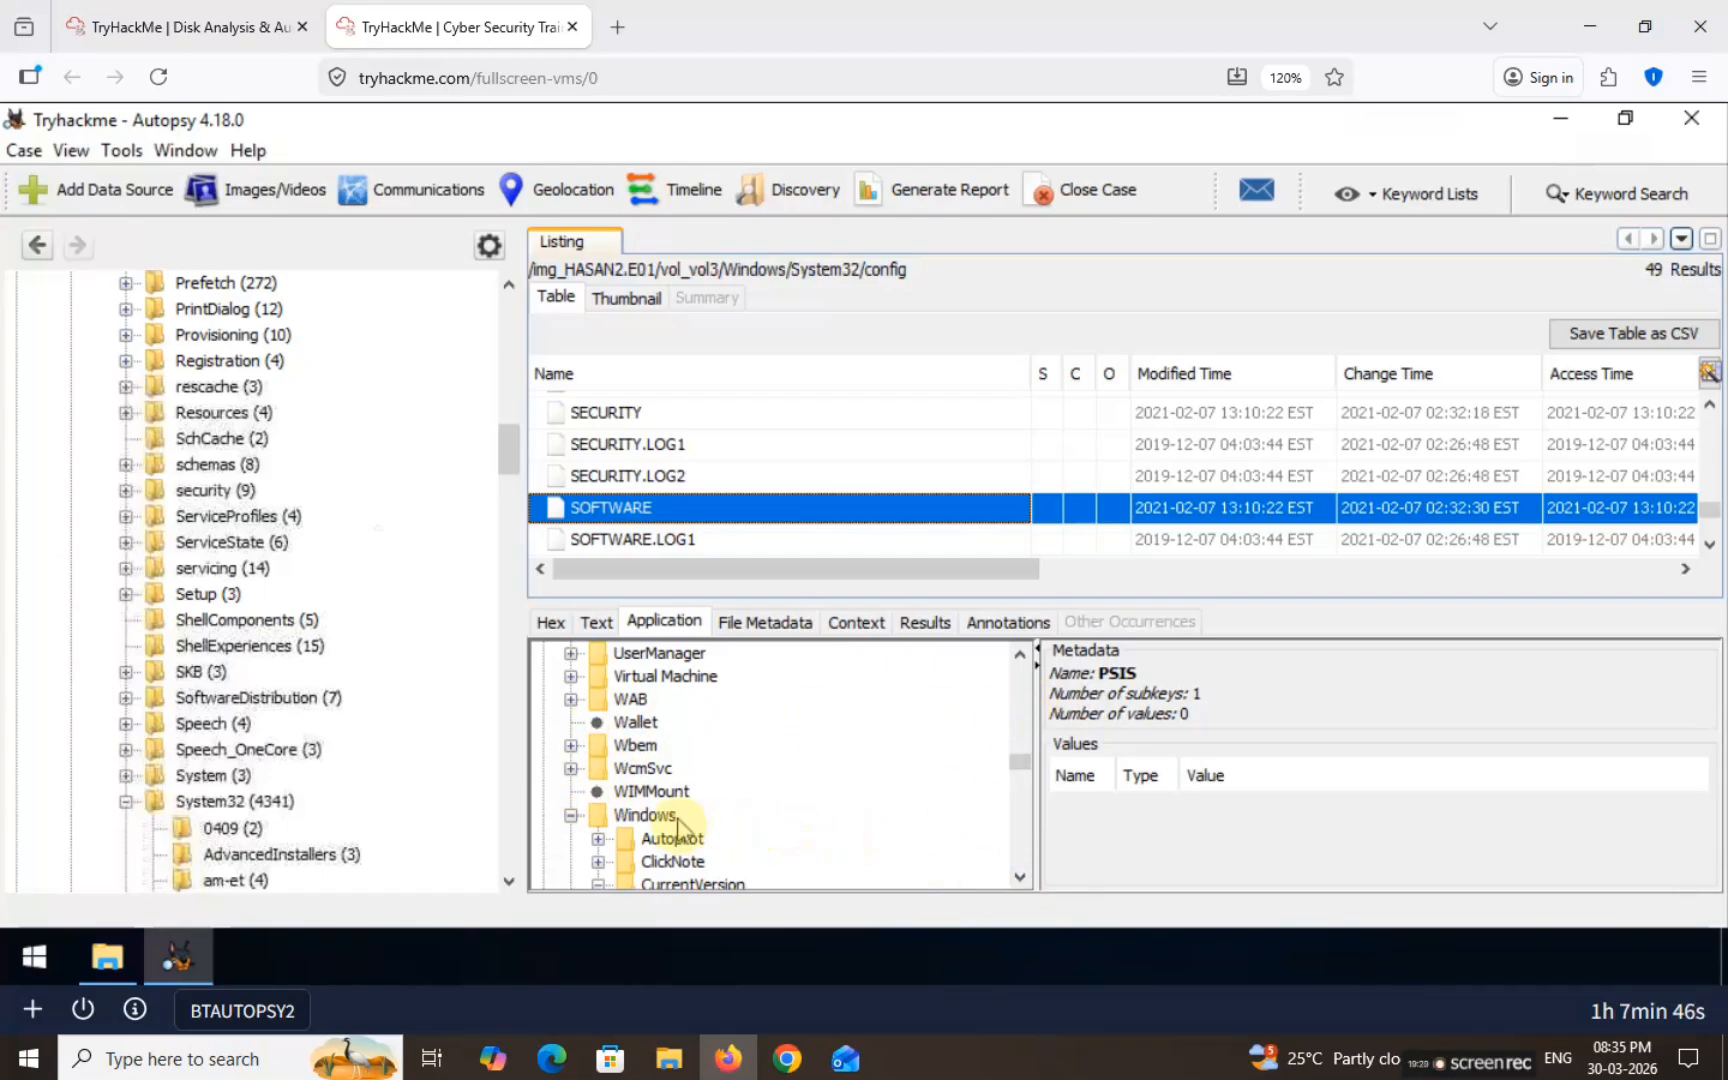
{"action": "left_click", "coordinate": [572, 817]}
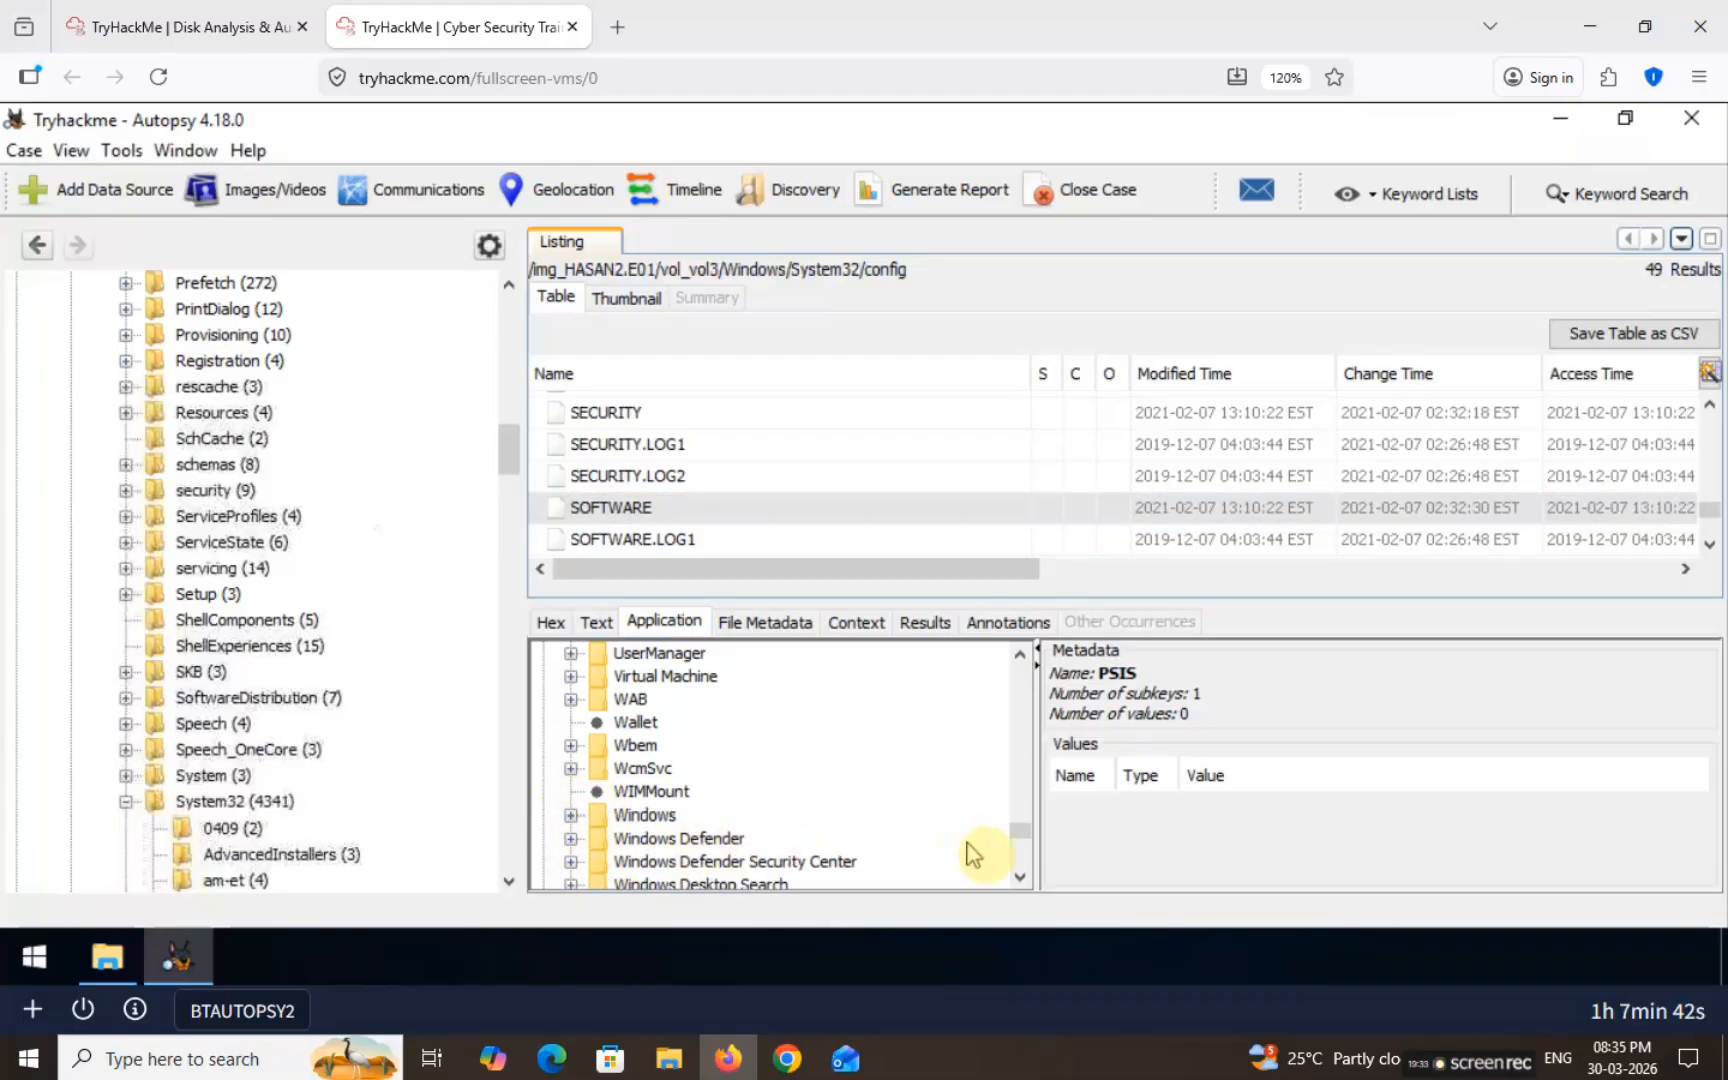
{"action": "scroll", "coordinate": [700, 860], "scroll_direction": "down", "scroll_amount": 3}
{"action": "left_click", "coordinate": [571, 855]}
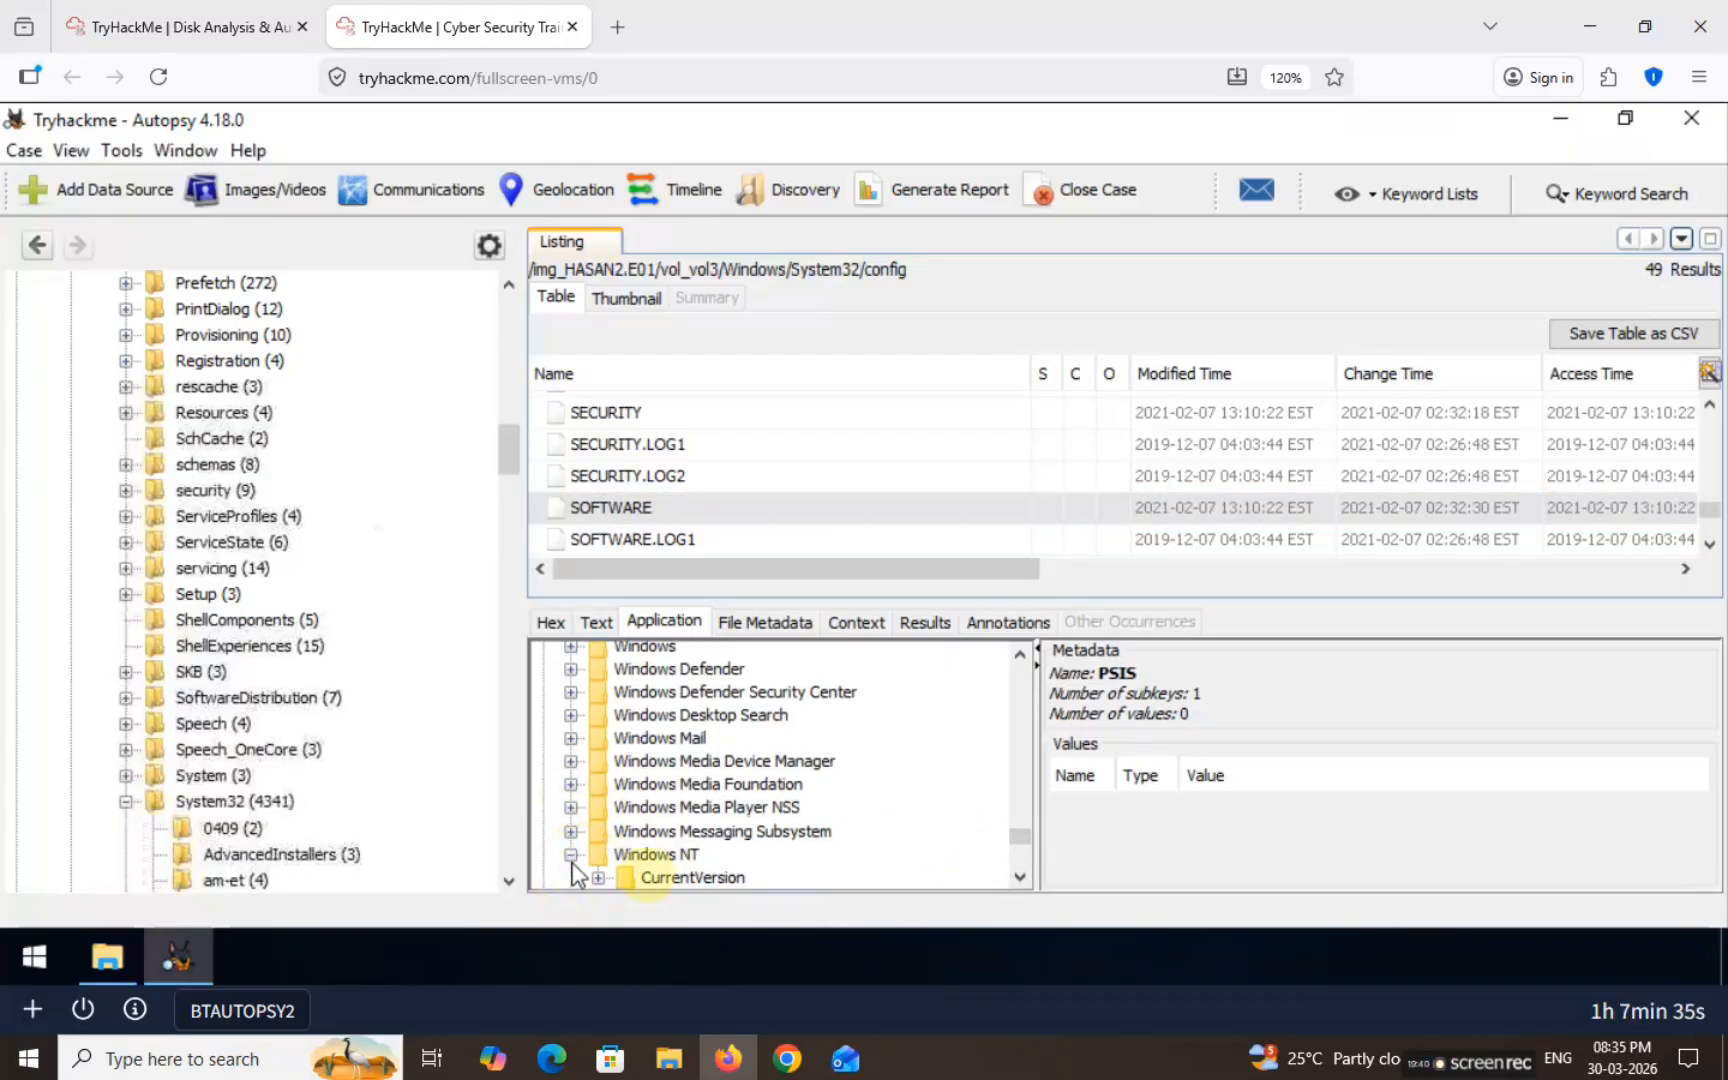
{"action": "left_click", "coordinate": [692, 877]}
{"action": "left_click", "coordinate": [1020, 877]}
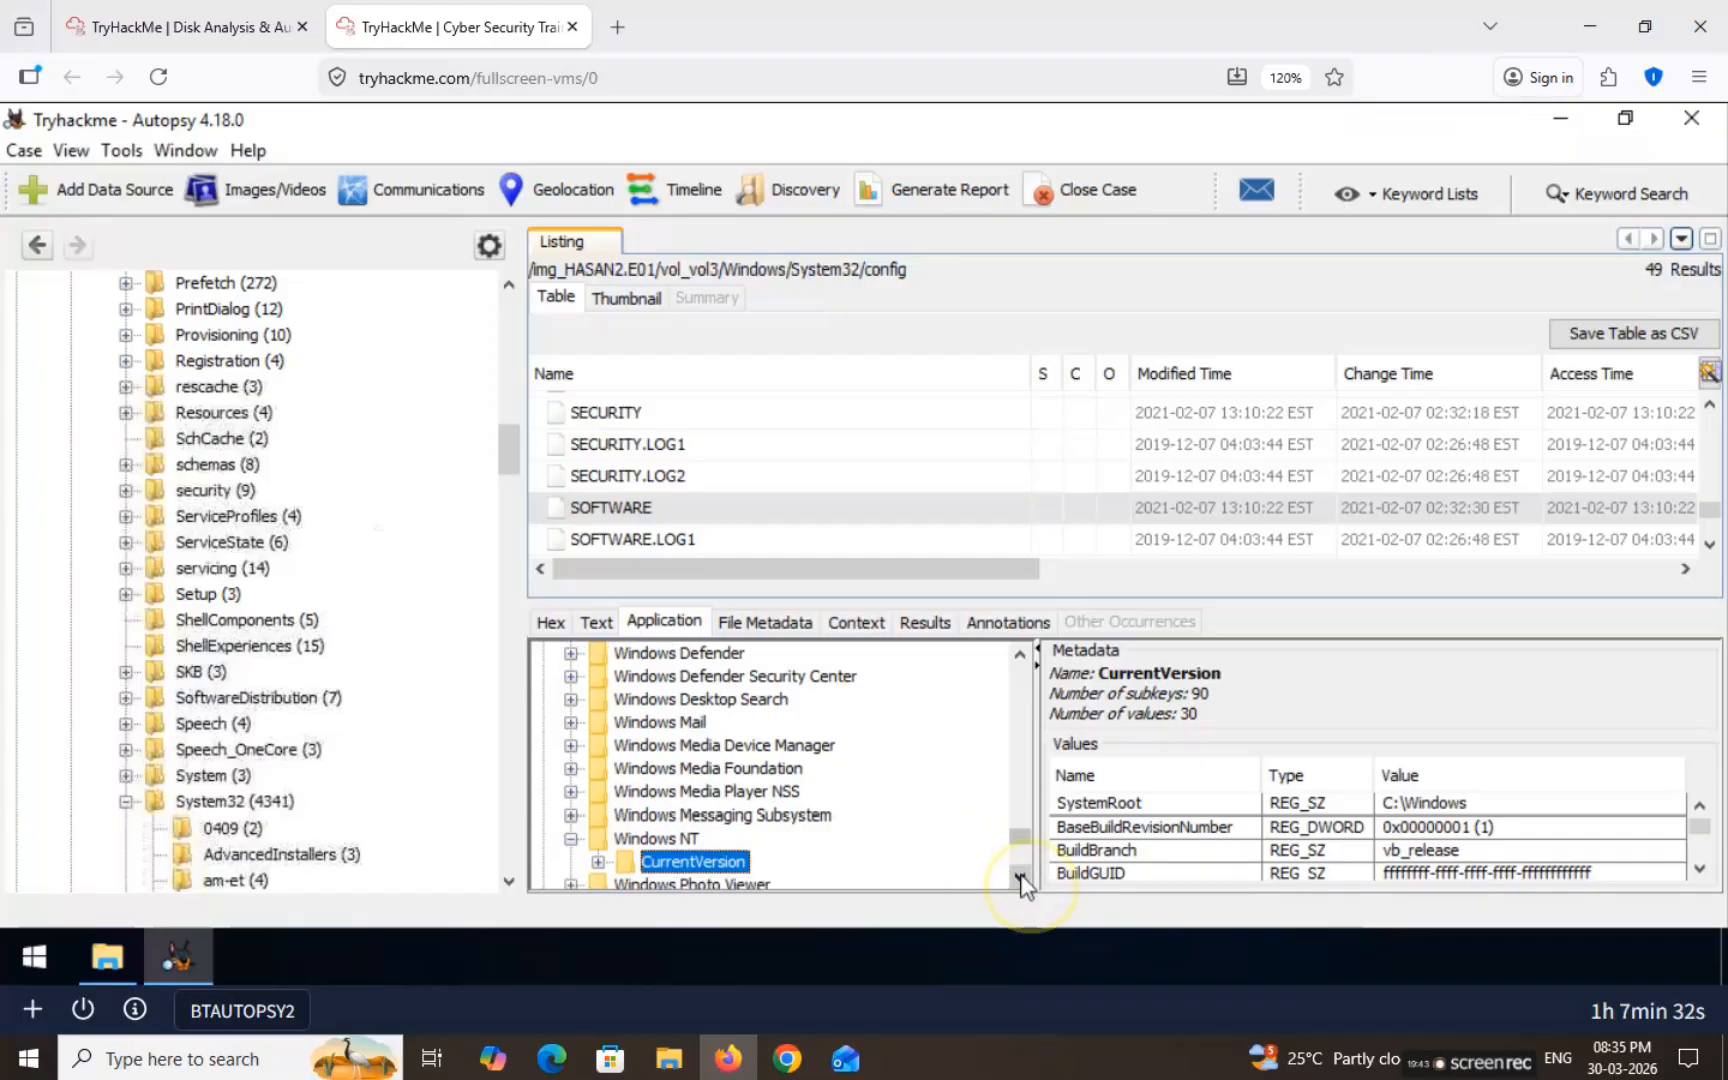
{"action": "left_click", "coordinate": [1020, 877]}
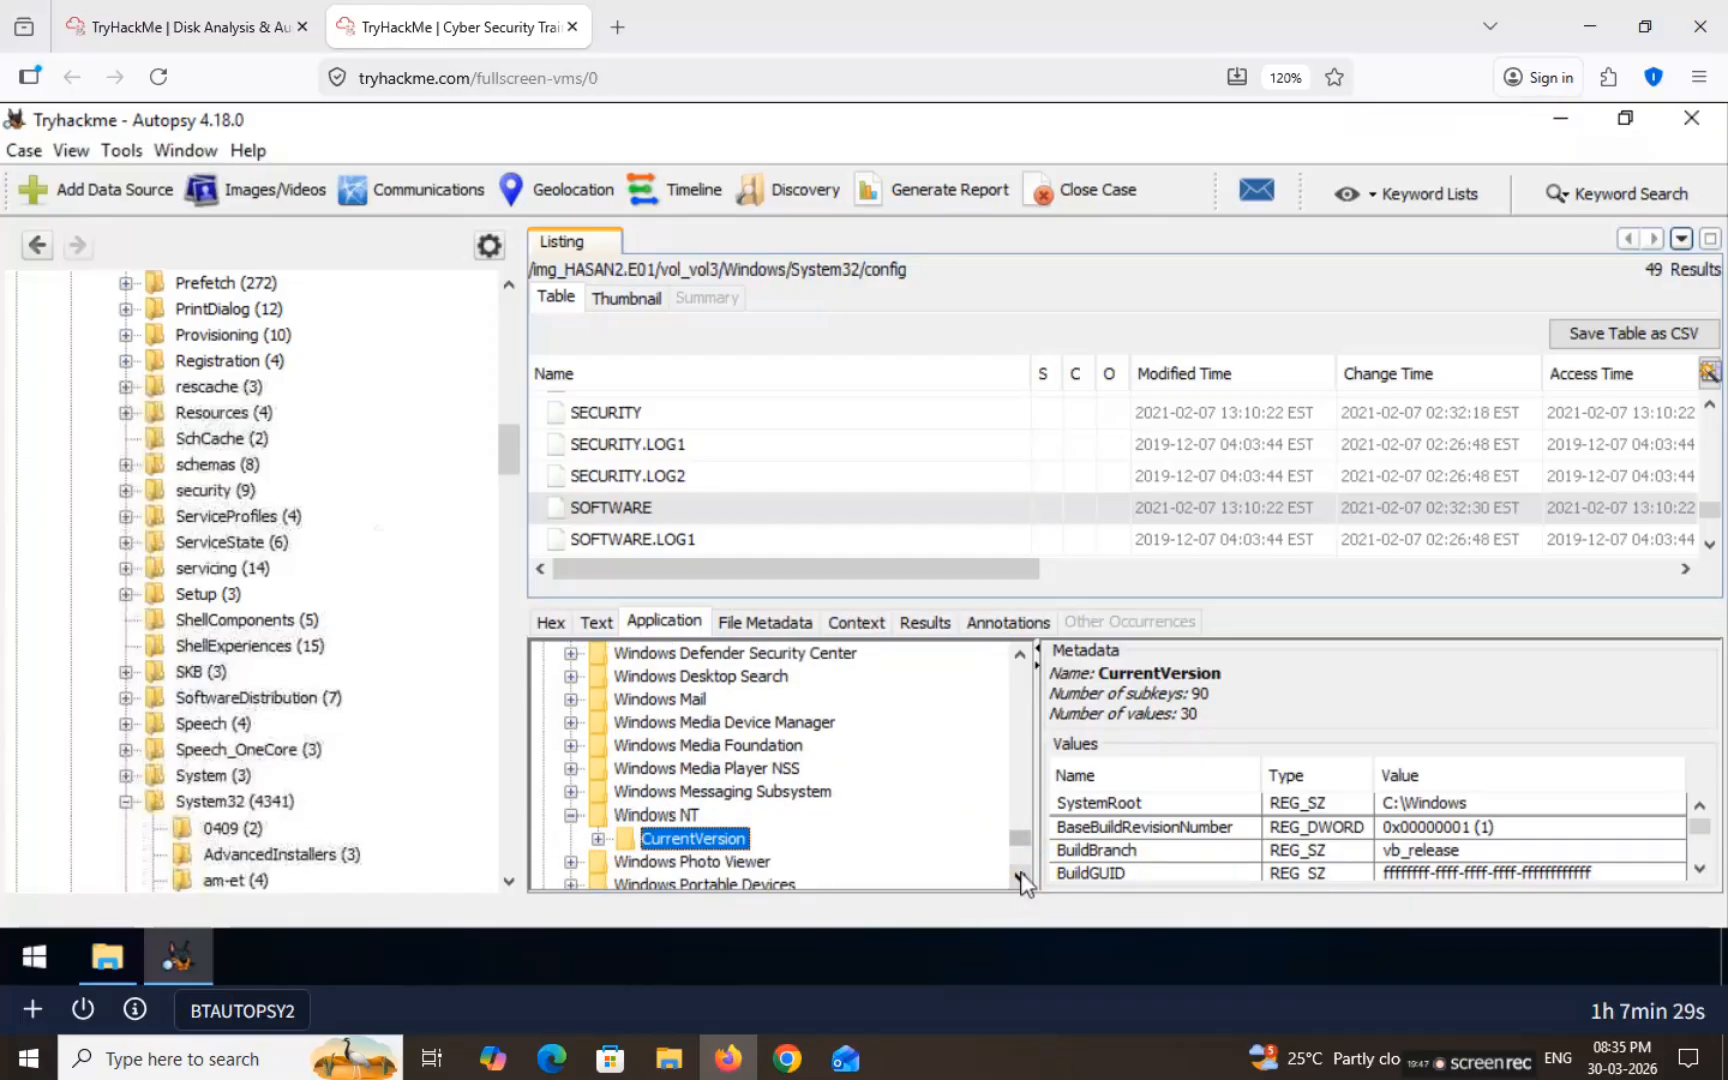
Step: Open NetworkCards subkey 2 and select its Description, Intel(R) PRO/1000 MT Desktop Adapter
{"action": "left_click", "coordinate": [597, 838]}
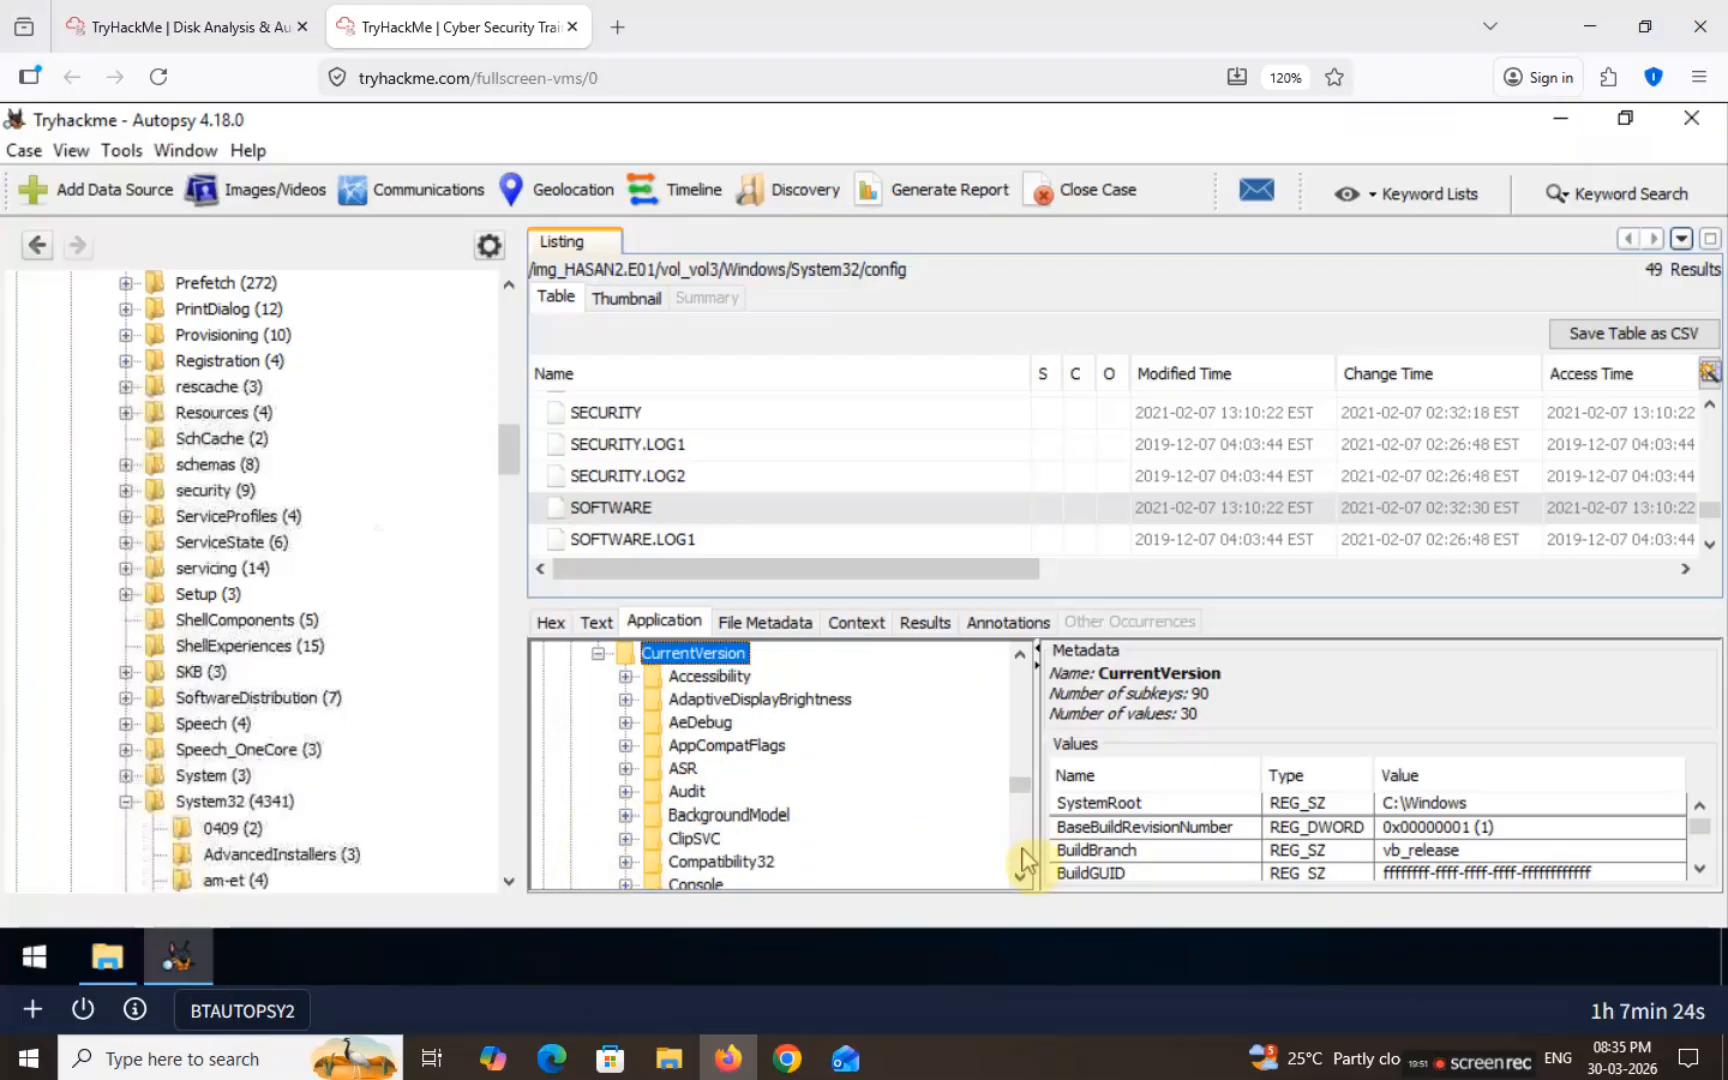
{"action": "left_click_drag", "start_coordinate": [1018, 871], "coordinate": [1017, 873]}
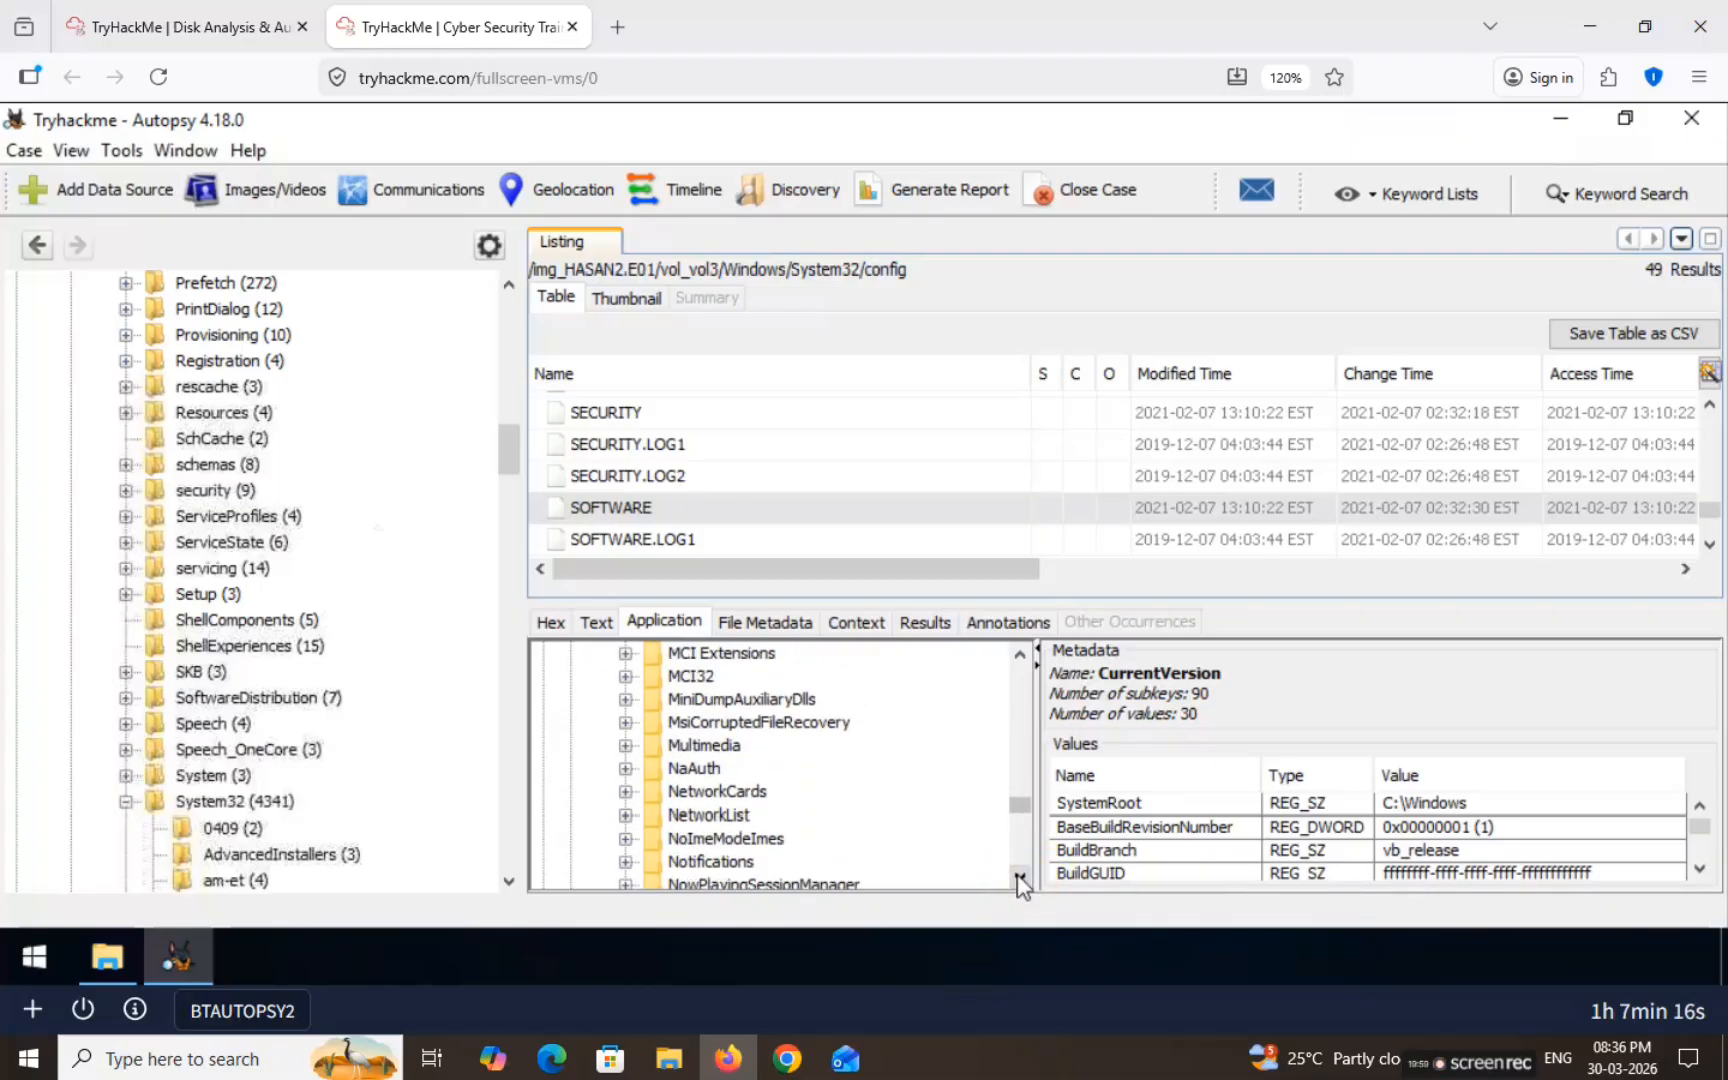
{"action": "left_click", "coordinate": [692, 792]}
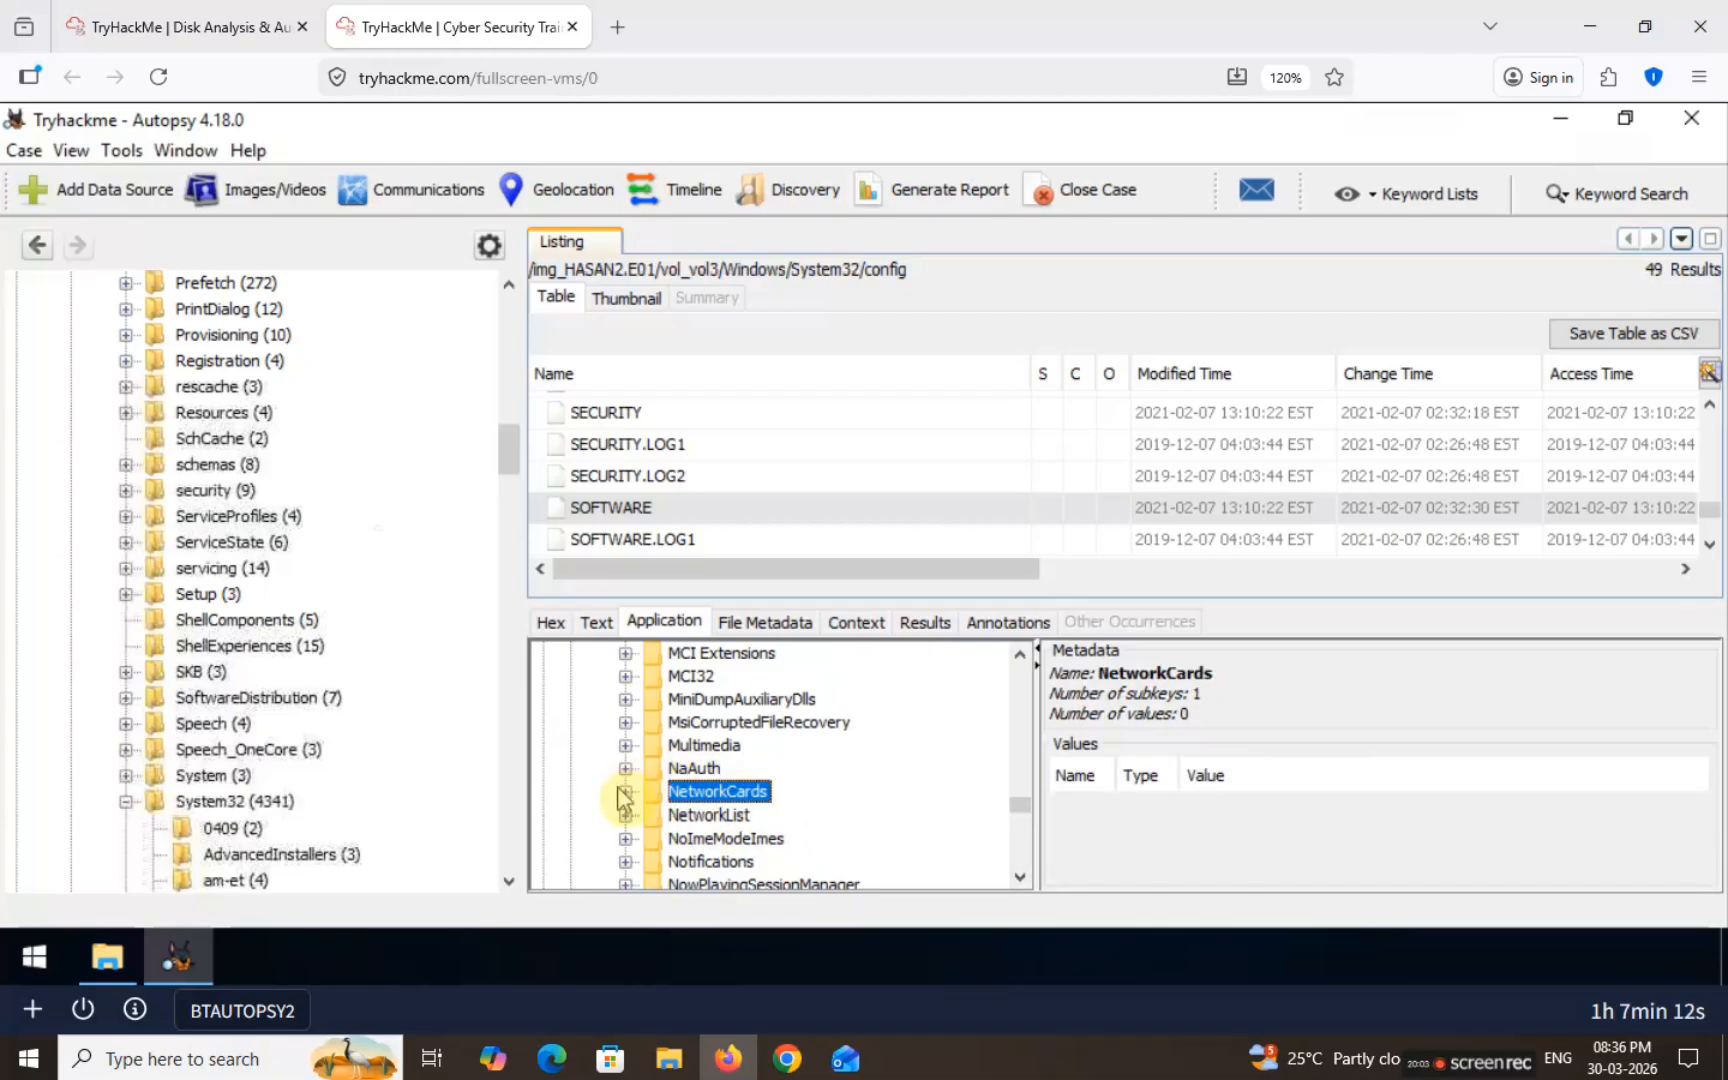
{"action": "left_click", "coordinate": [622, 793]}
{"action": "left_click", "coordinate": [701, 815]}
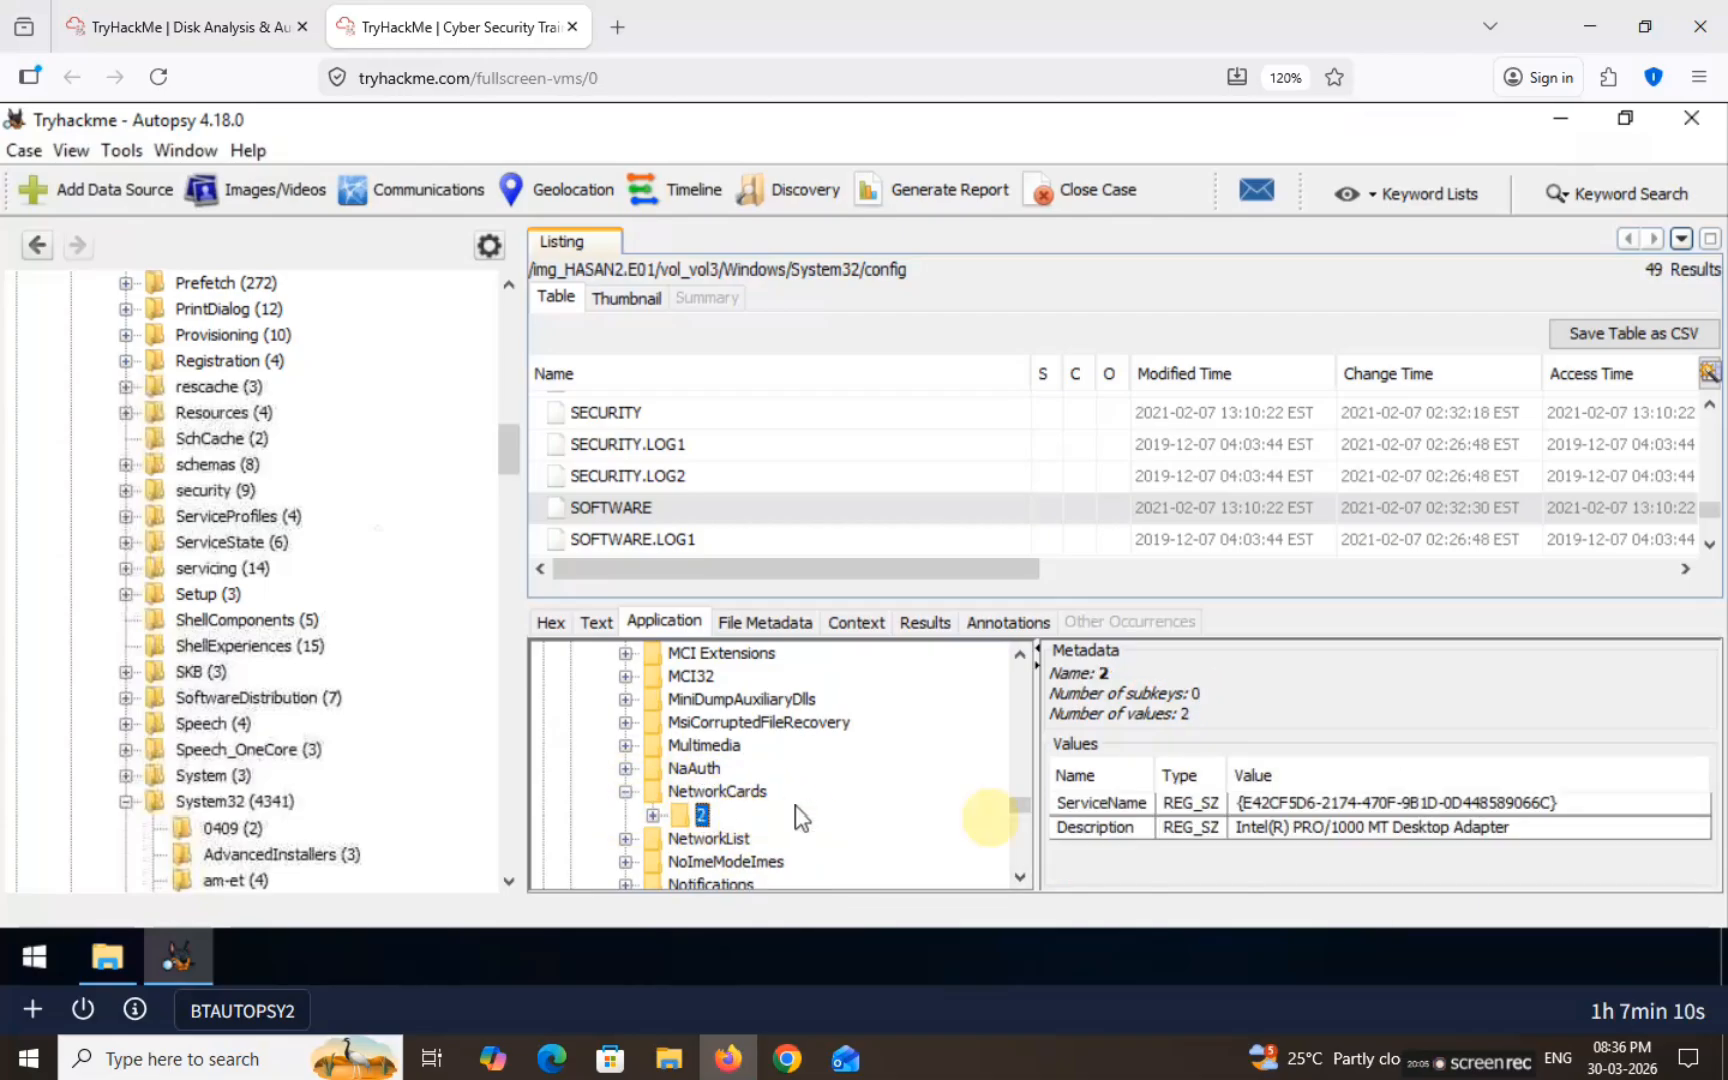
{"action": "left_click", "coordinate": [1236, 836]}
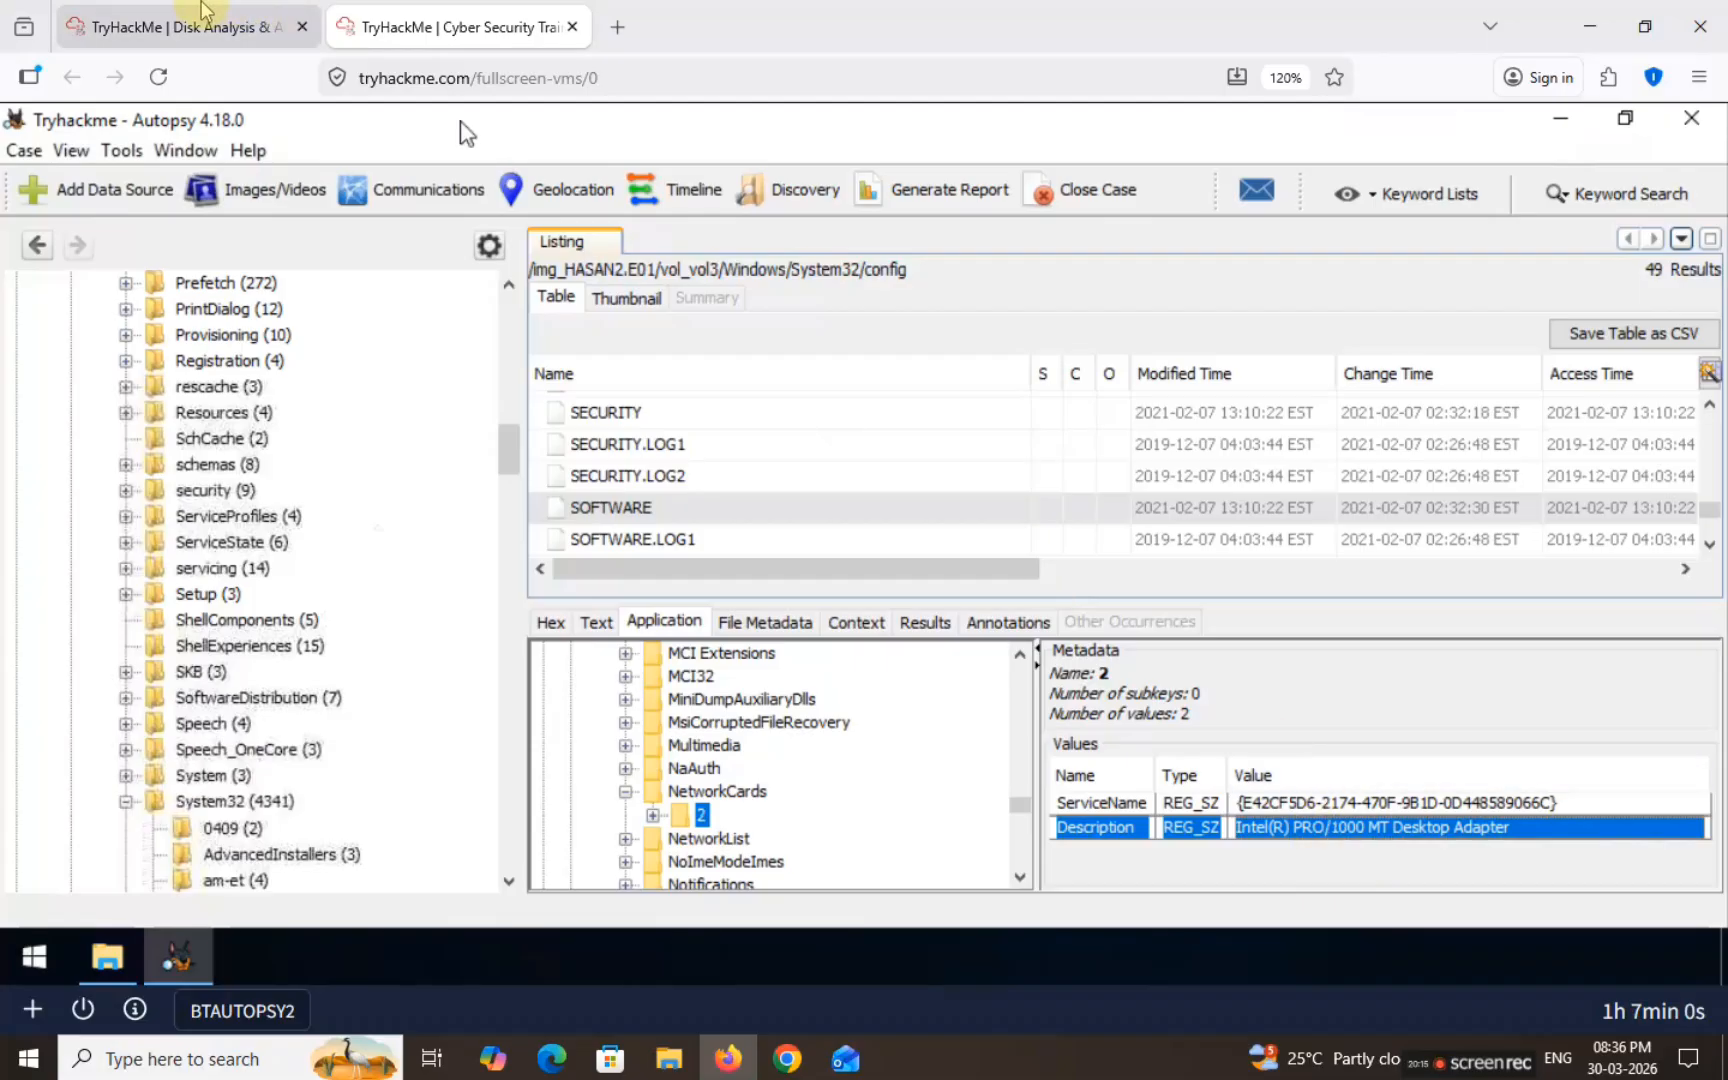
Step: Answer the network card question with Intel(R) PRO/1000 MT Desktop Adapter, trimming the pasted 'Description REG_SZ' prefix
{"action": "left_click", "coordinate": [190, 27]}
{"action": "left_click", "coordinate": [361, 356]}
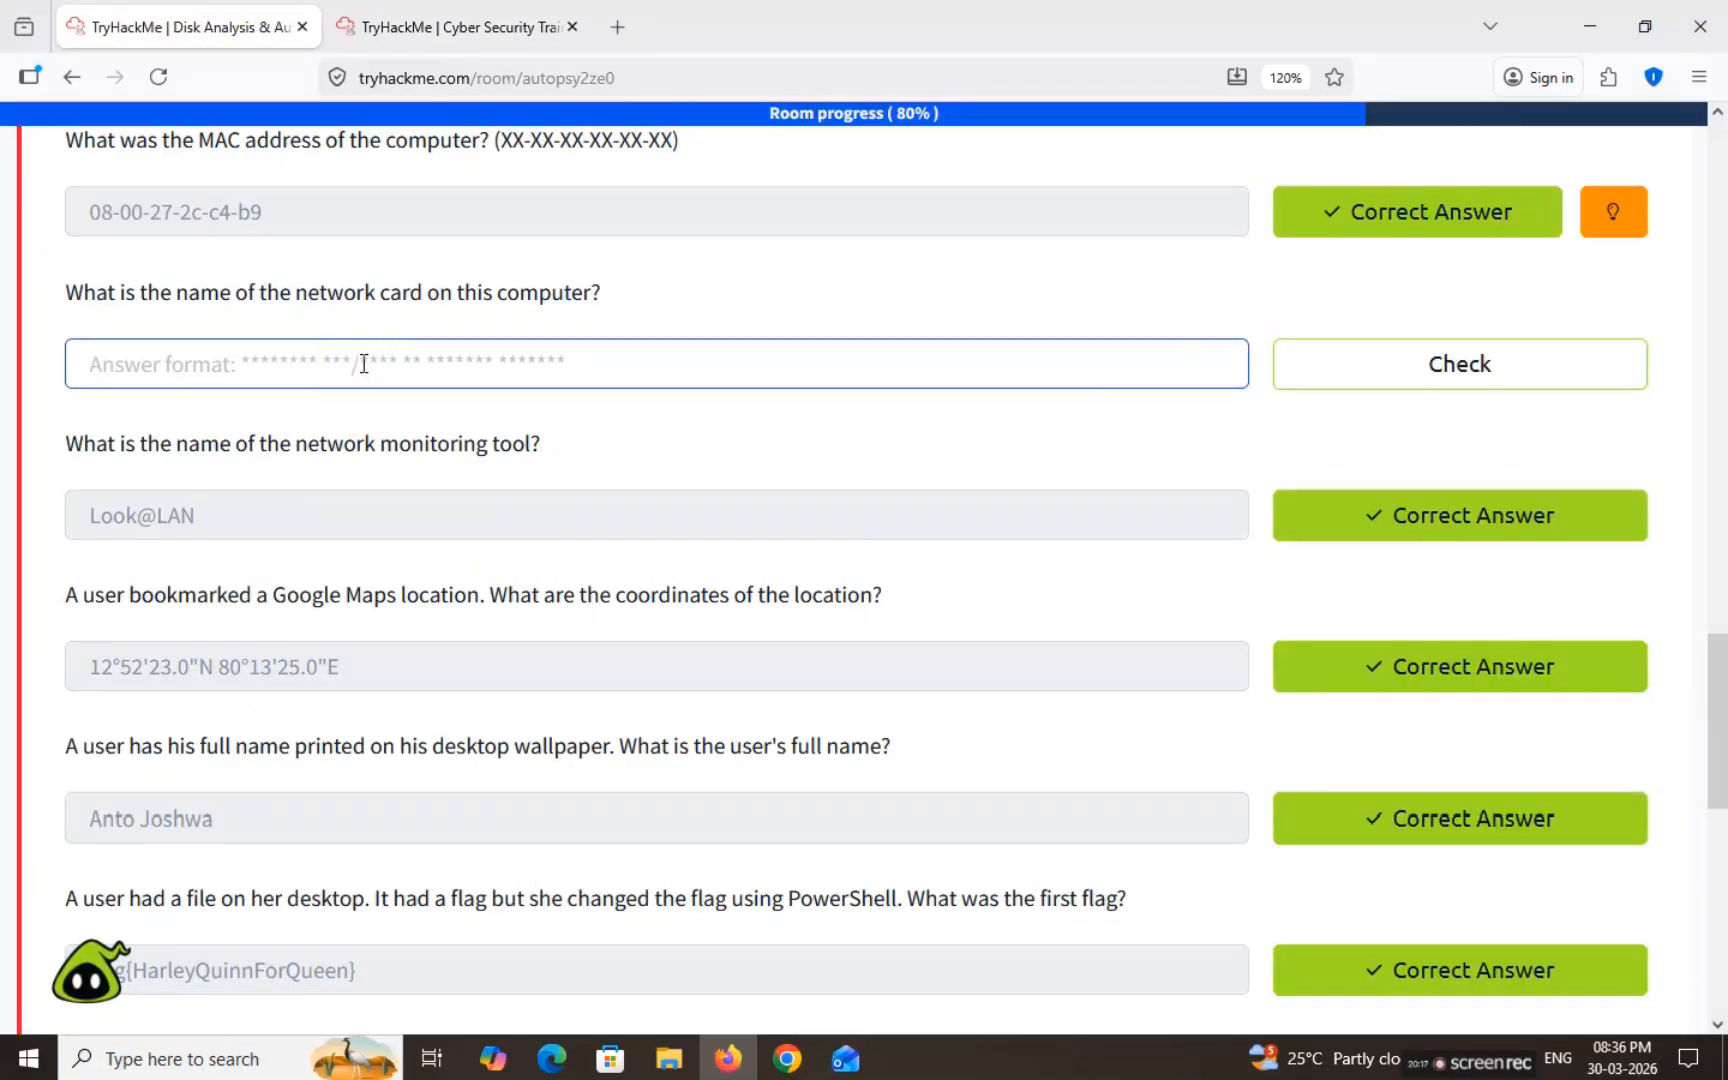
{"action": "type", "text": "Description\tREG_SZ\tIntel(R) PRO/1000 MT Desktop Adapter"}
{"action": "key", "text": "shift+Home"}
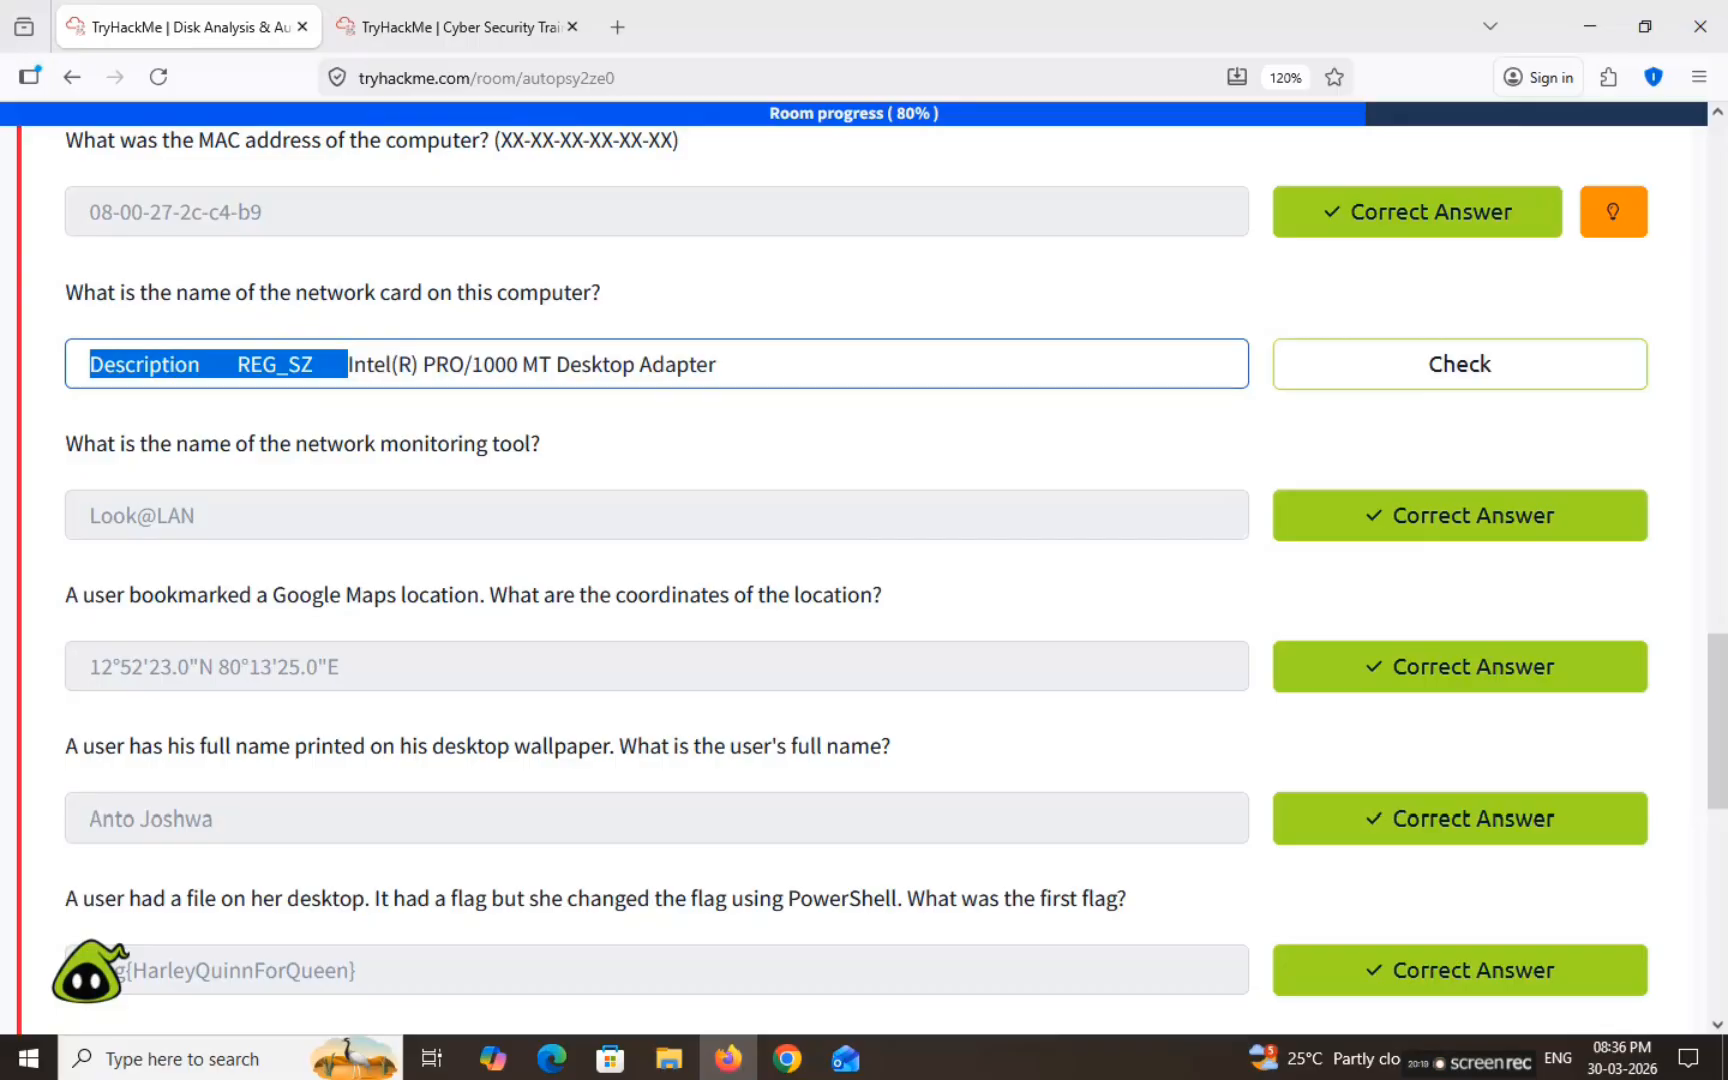
{"action": "key", "text": "BackSpace"}
{"action": "left_click", "coordinate": [1293, 366]}
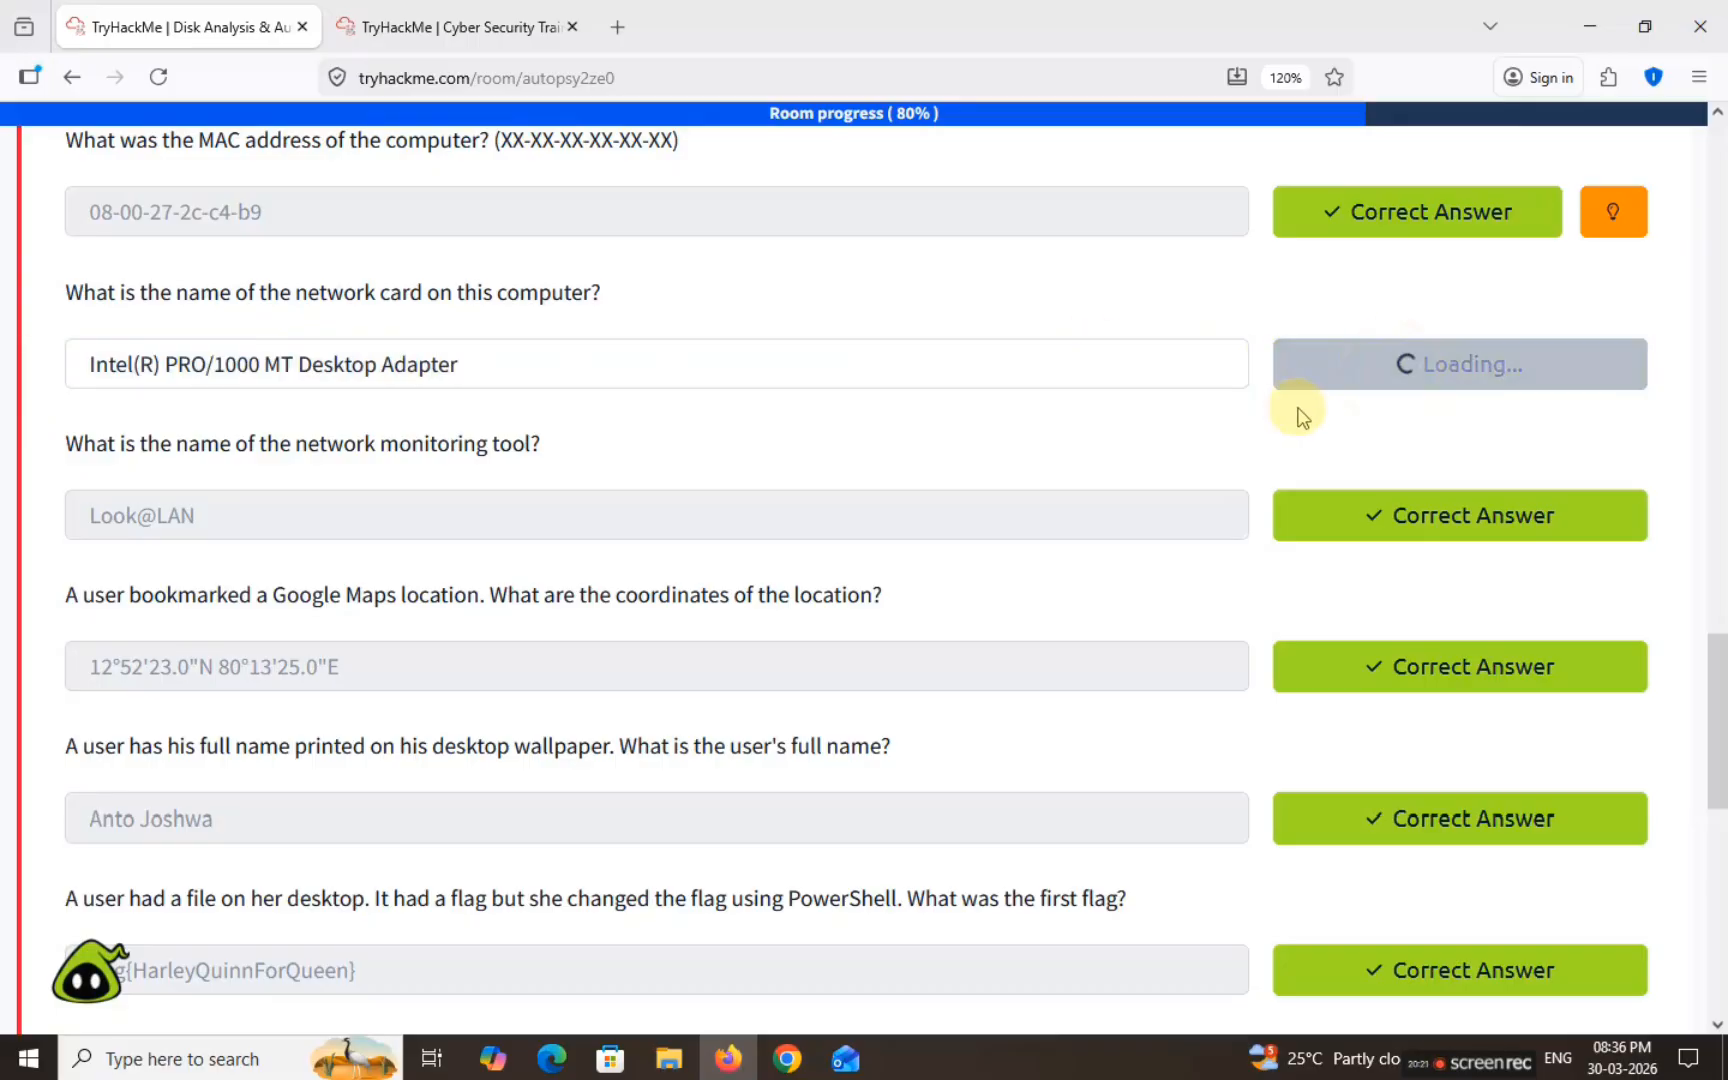
{"action": "scroll", "coordinate": [575, 450], "scroll_direction": "down", "scroll_amount": 5}
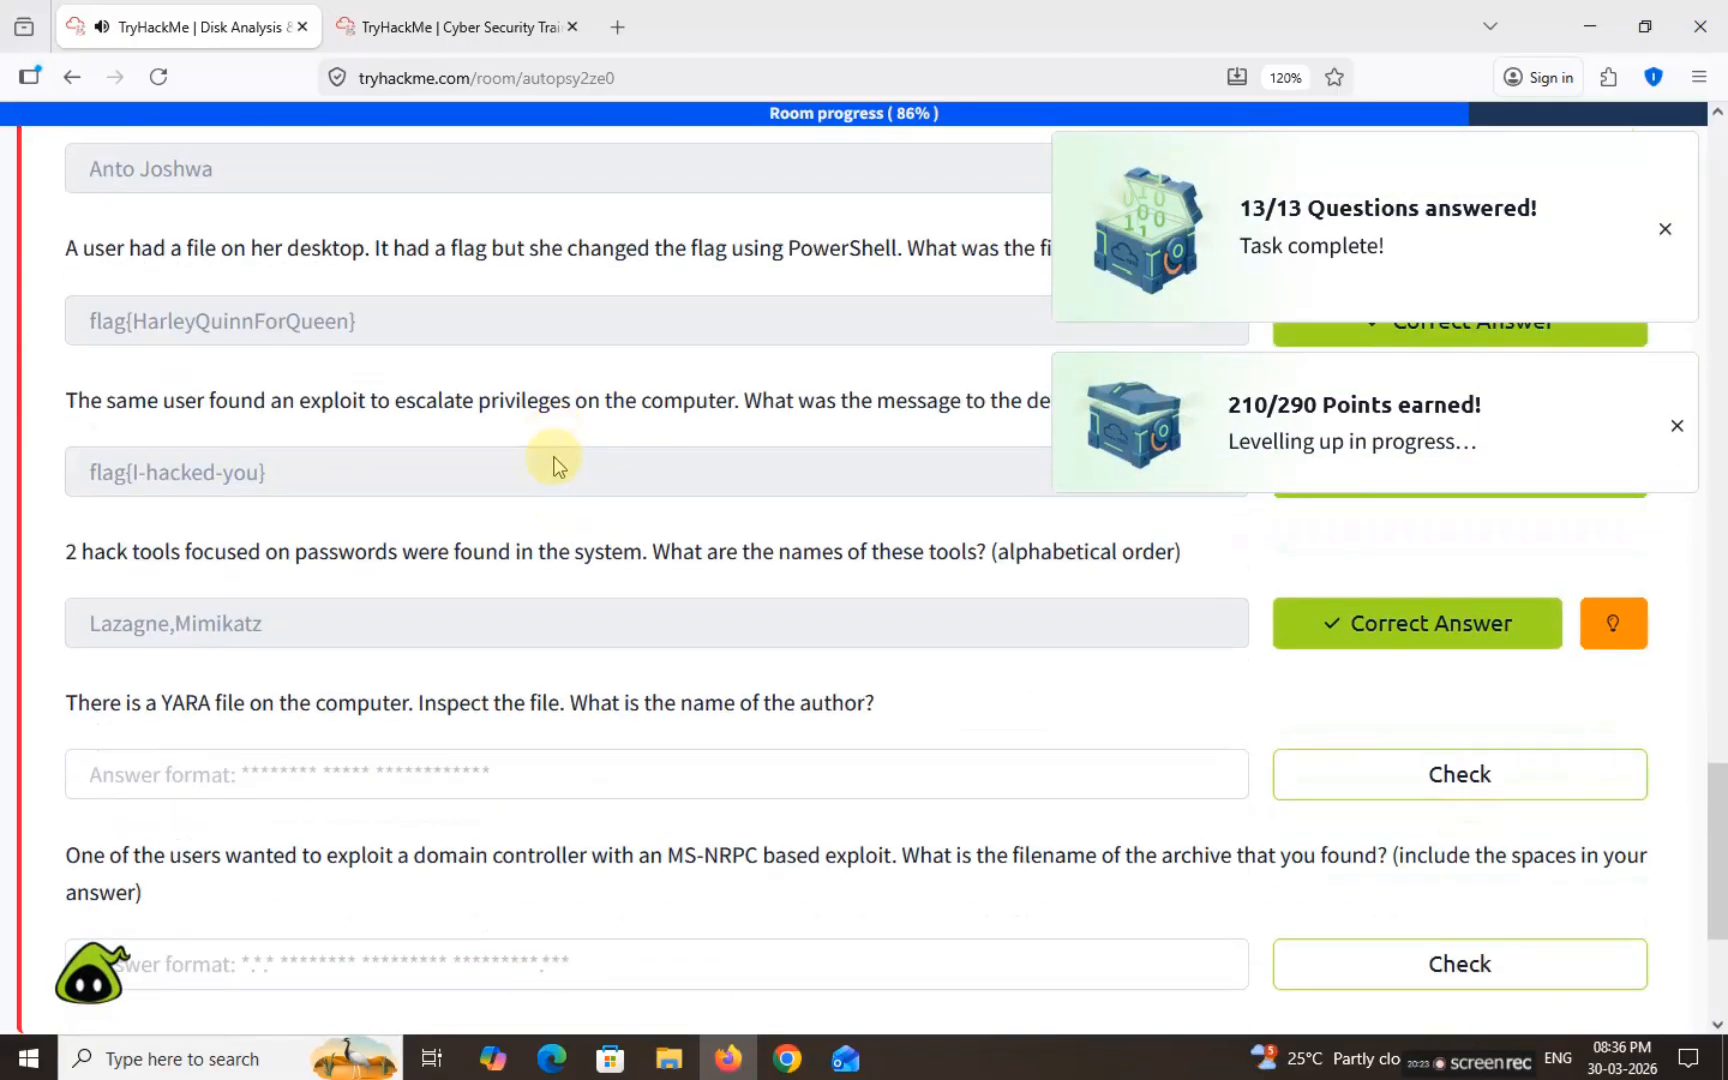
{"action": "scroll", "coordinate": [555, 465], "scroll_direction": "down", "scroll_amount": 3}
{"action": "left_click_drag", "start_coordinate": [63, 379], "coordinate": [863, 355]}
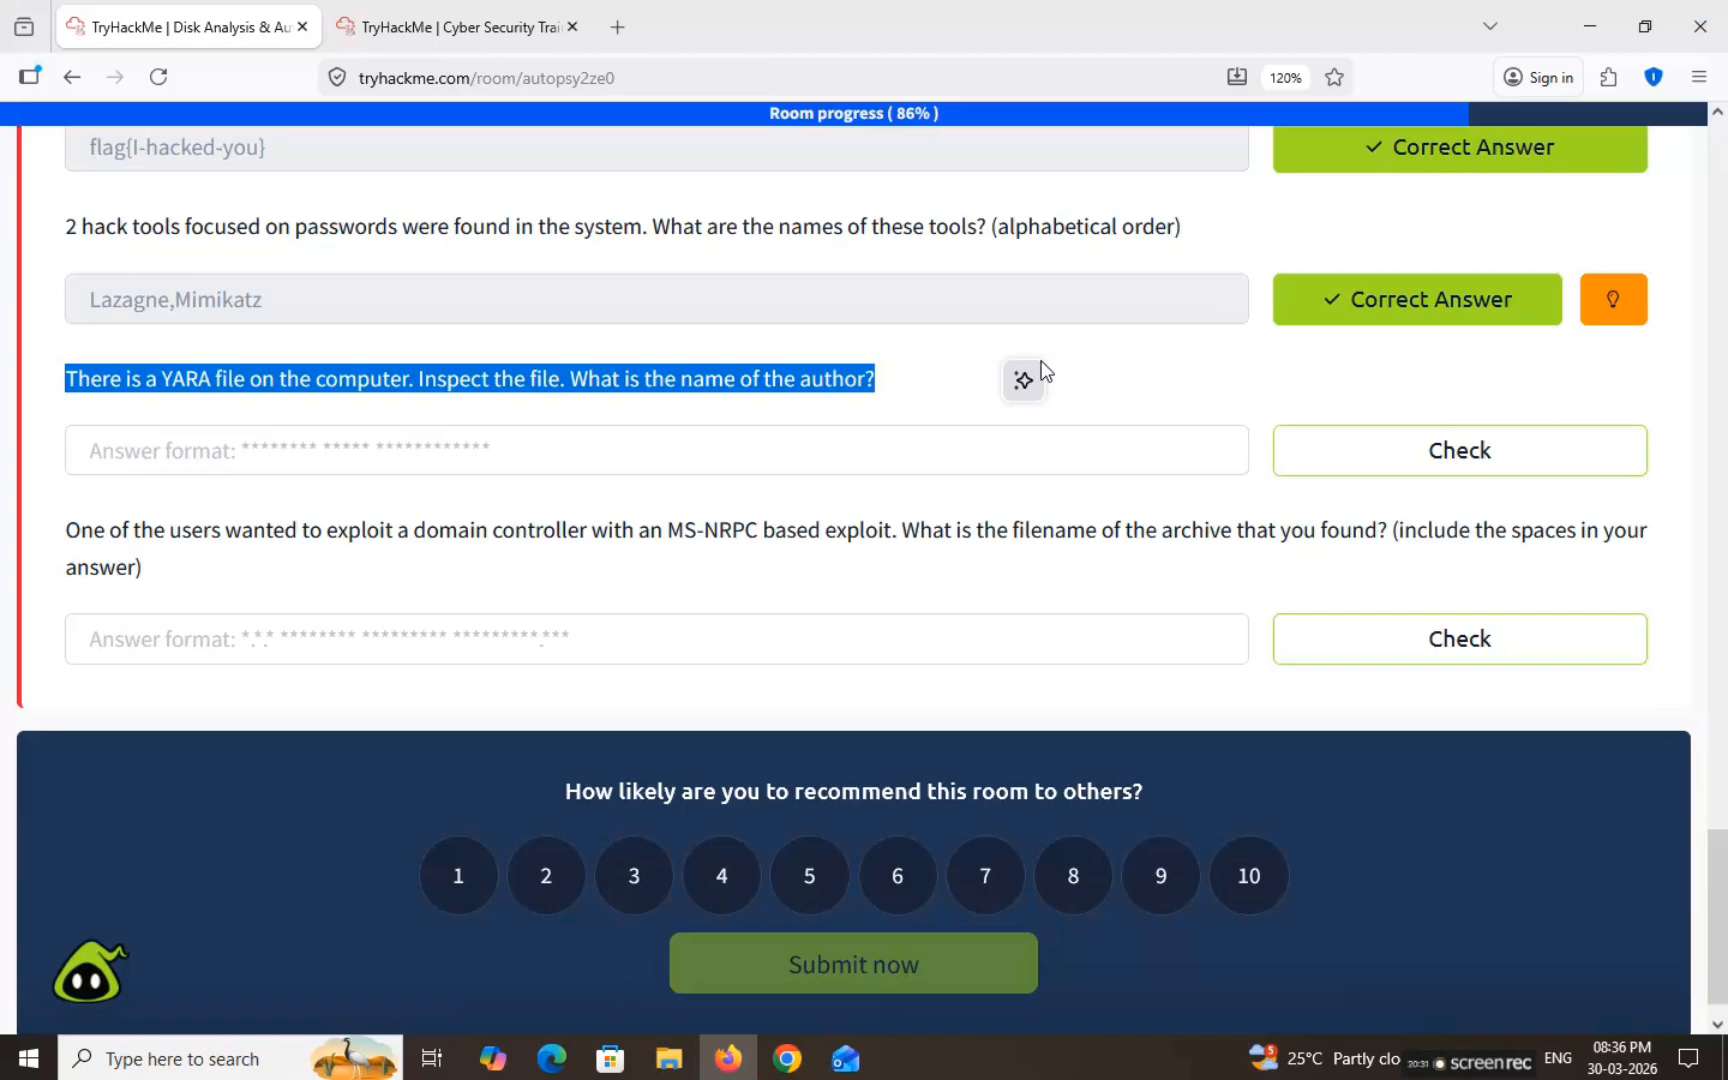
Step: Run an exact-match keyword search for .yar across HASAN2.E01 in Autopsy
{"action": "key", "text": "ctrl+Tab"}
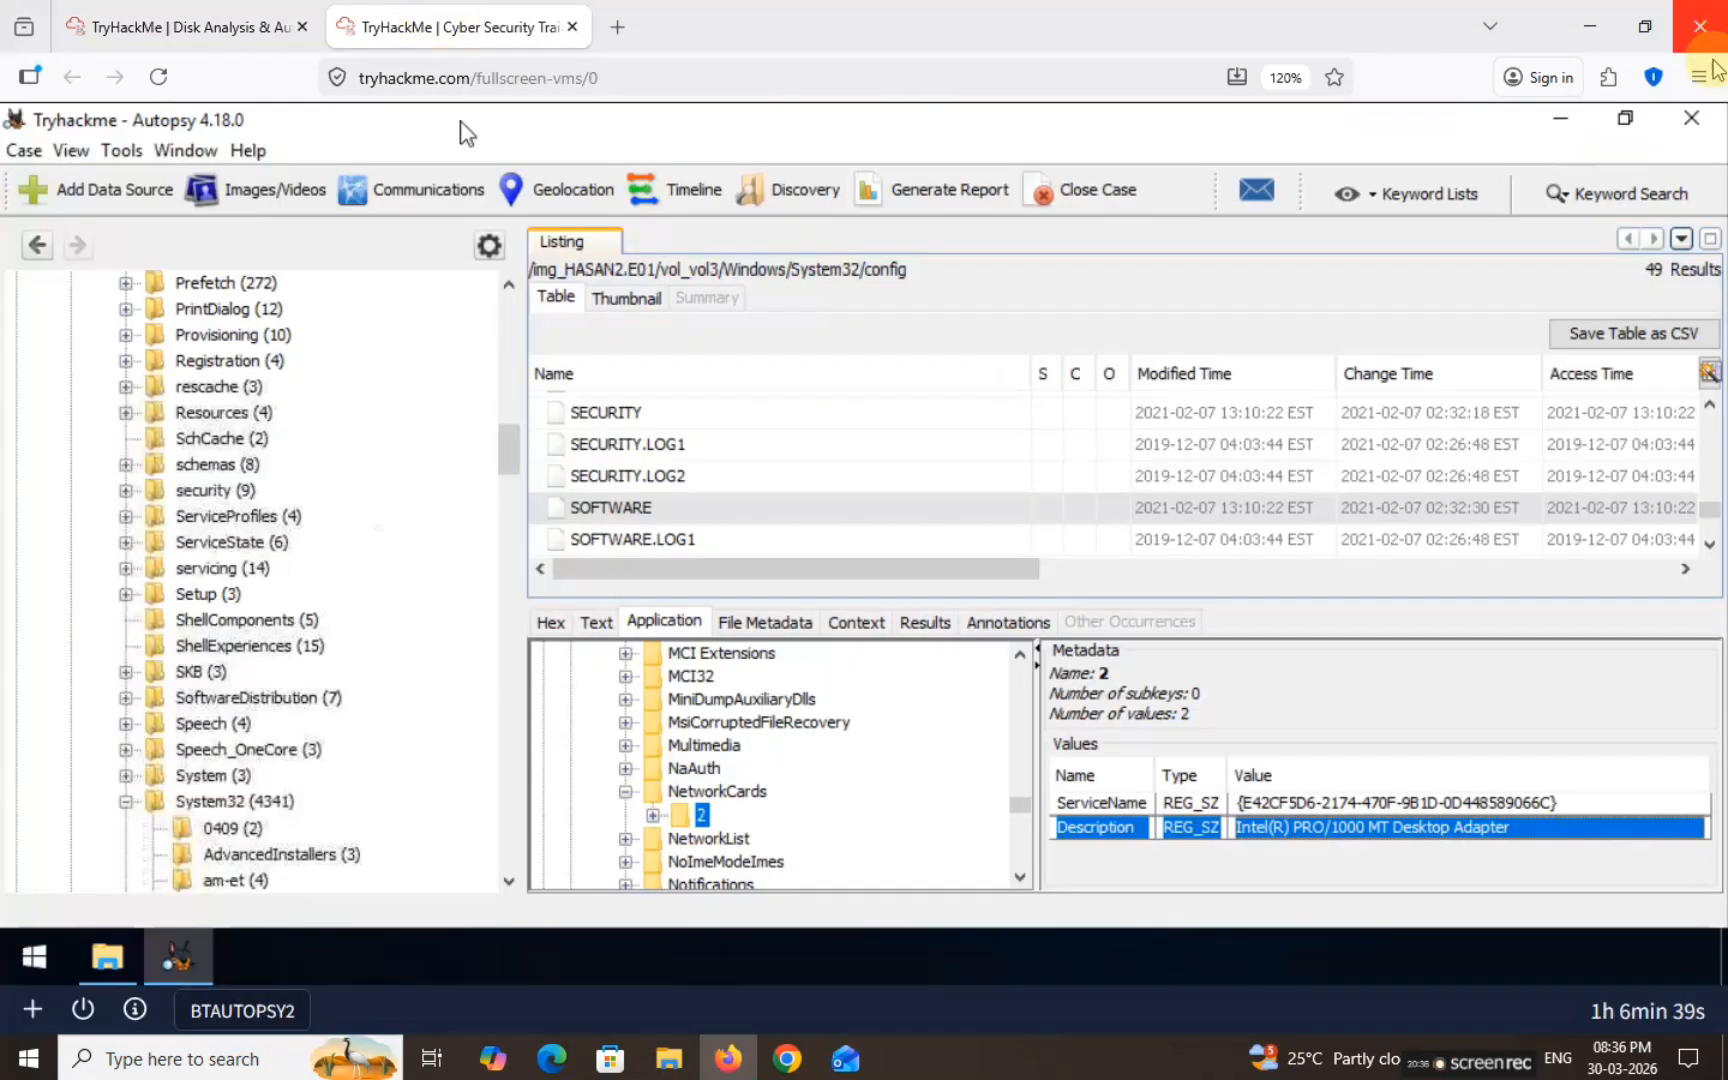
{"action": "left_click", "coordinate": [1624, 208]}
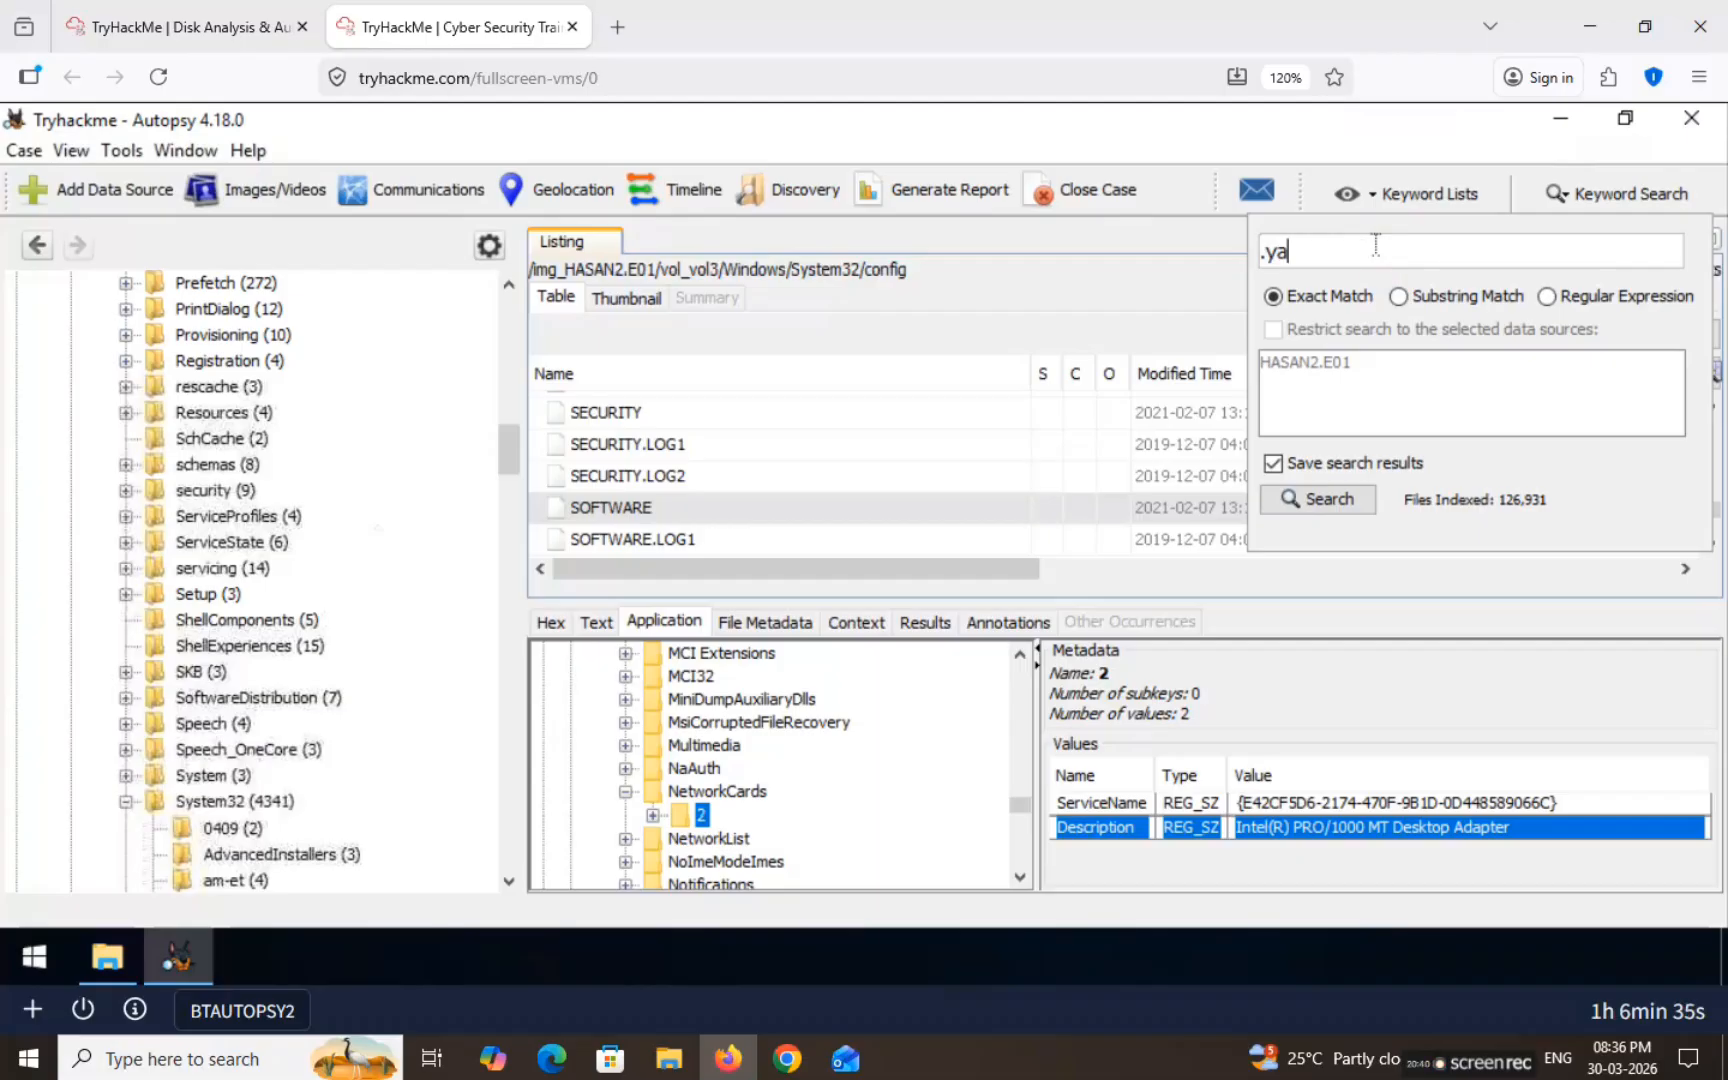
{"action": "key", "text": "Return"}
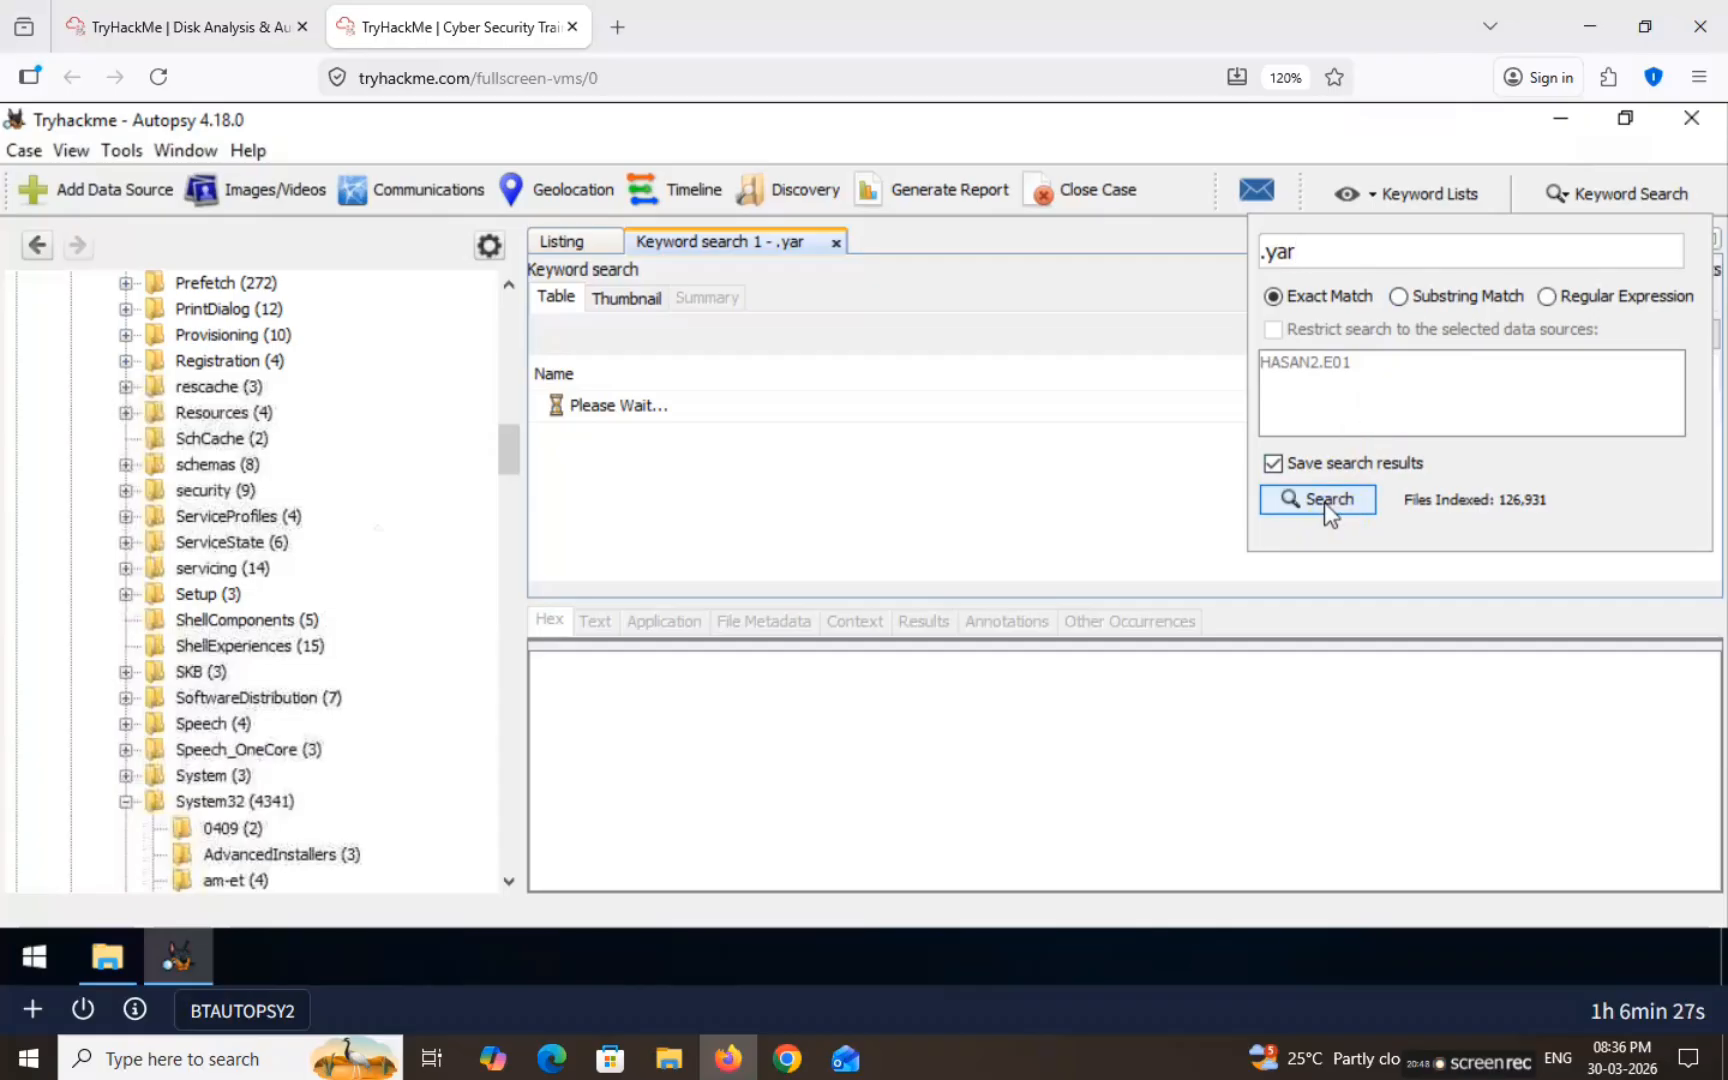
Step: Copy the phrase 'MS-NRPC based exploit' from the archive question to research it in a new tab
{"action": "key", "text": "ctrl+shift+Tab"}
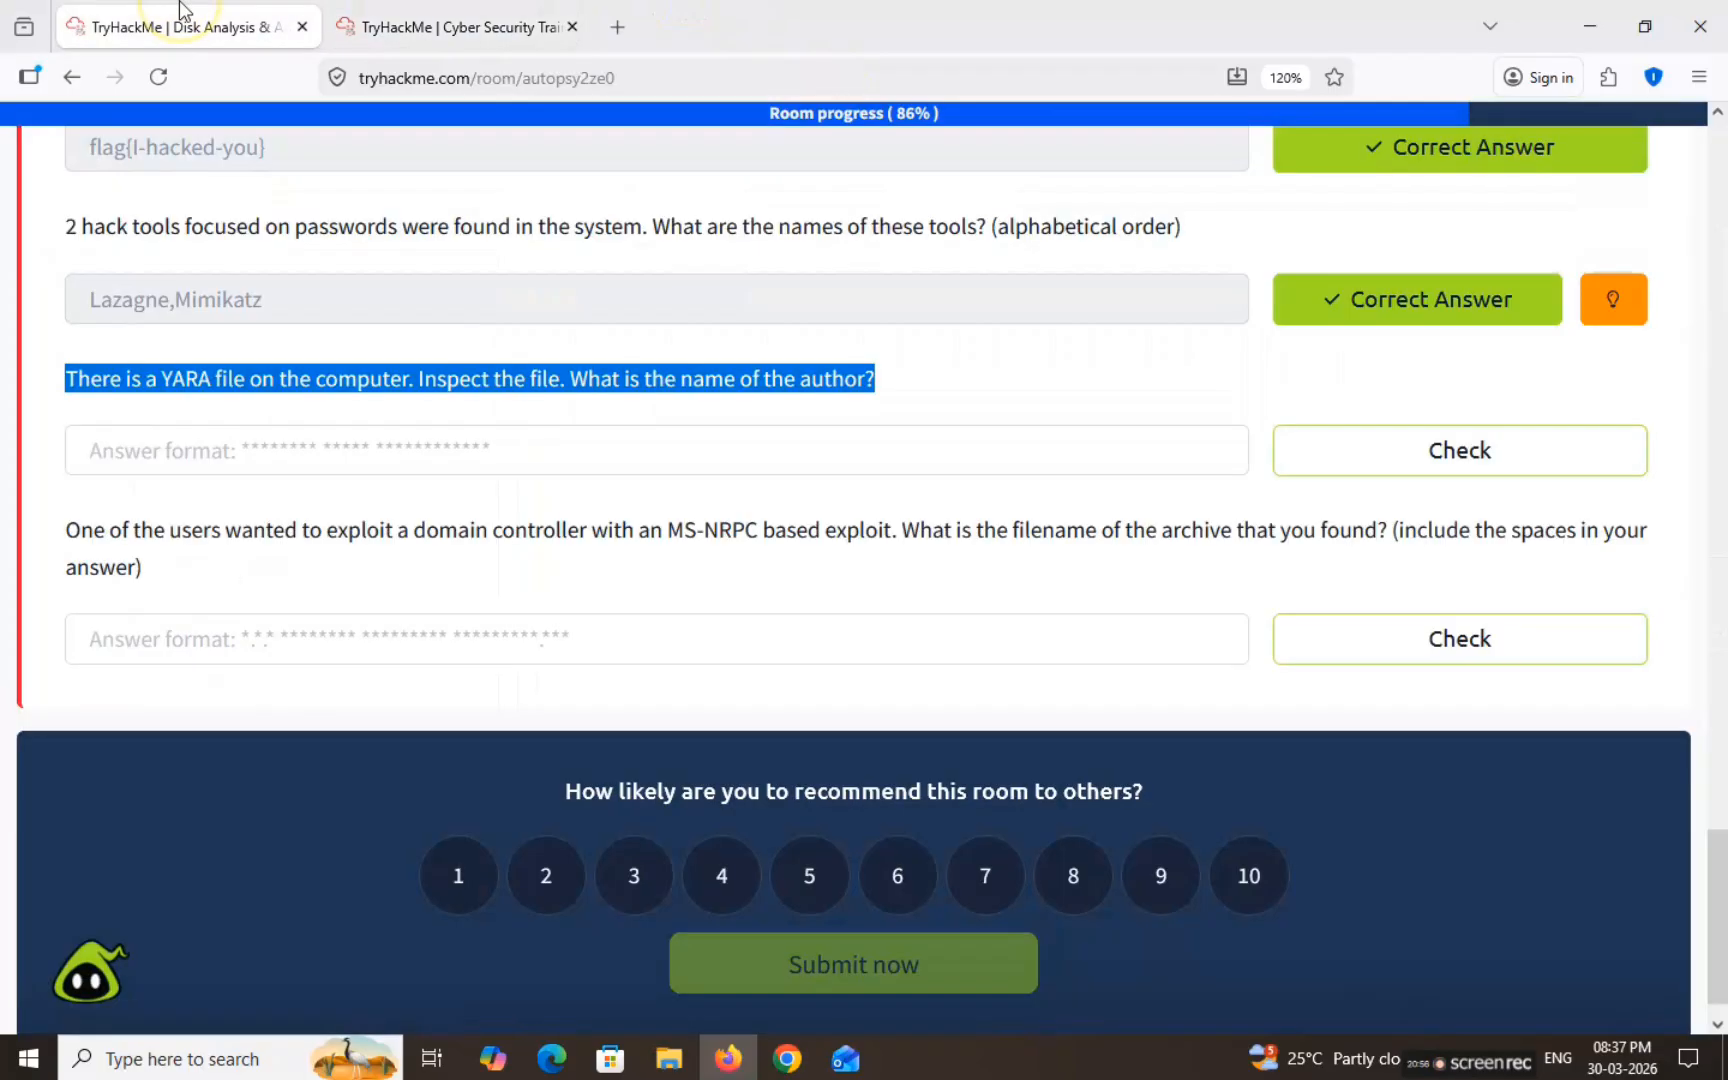
{"action": "left_click_drag", "start_coordinate": [64, 532], "coordinate": [1631, 567]}
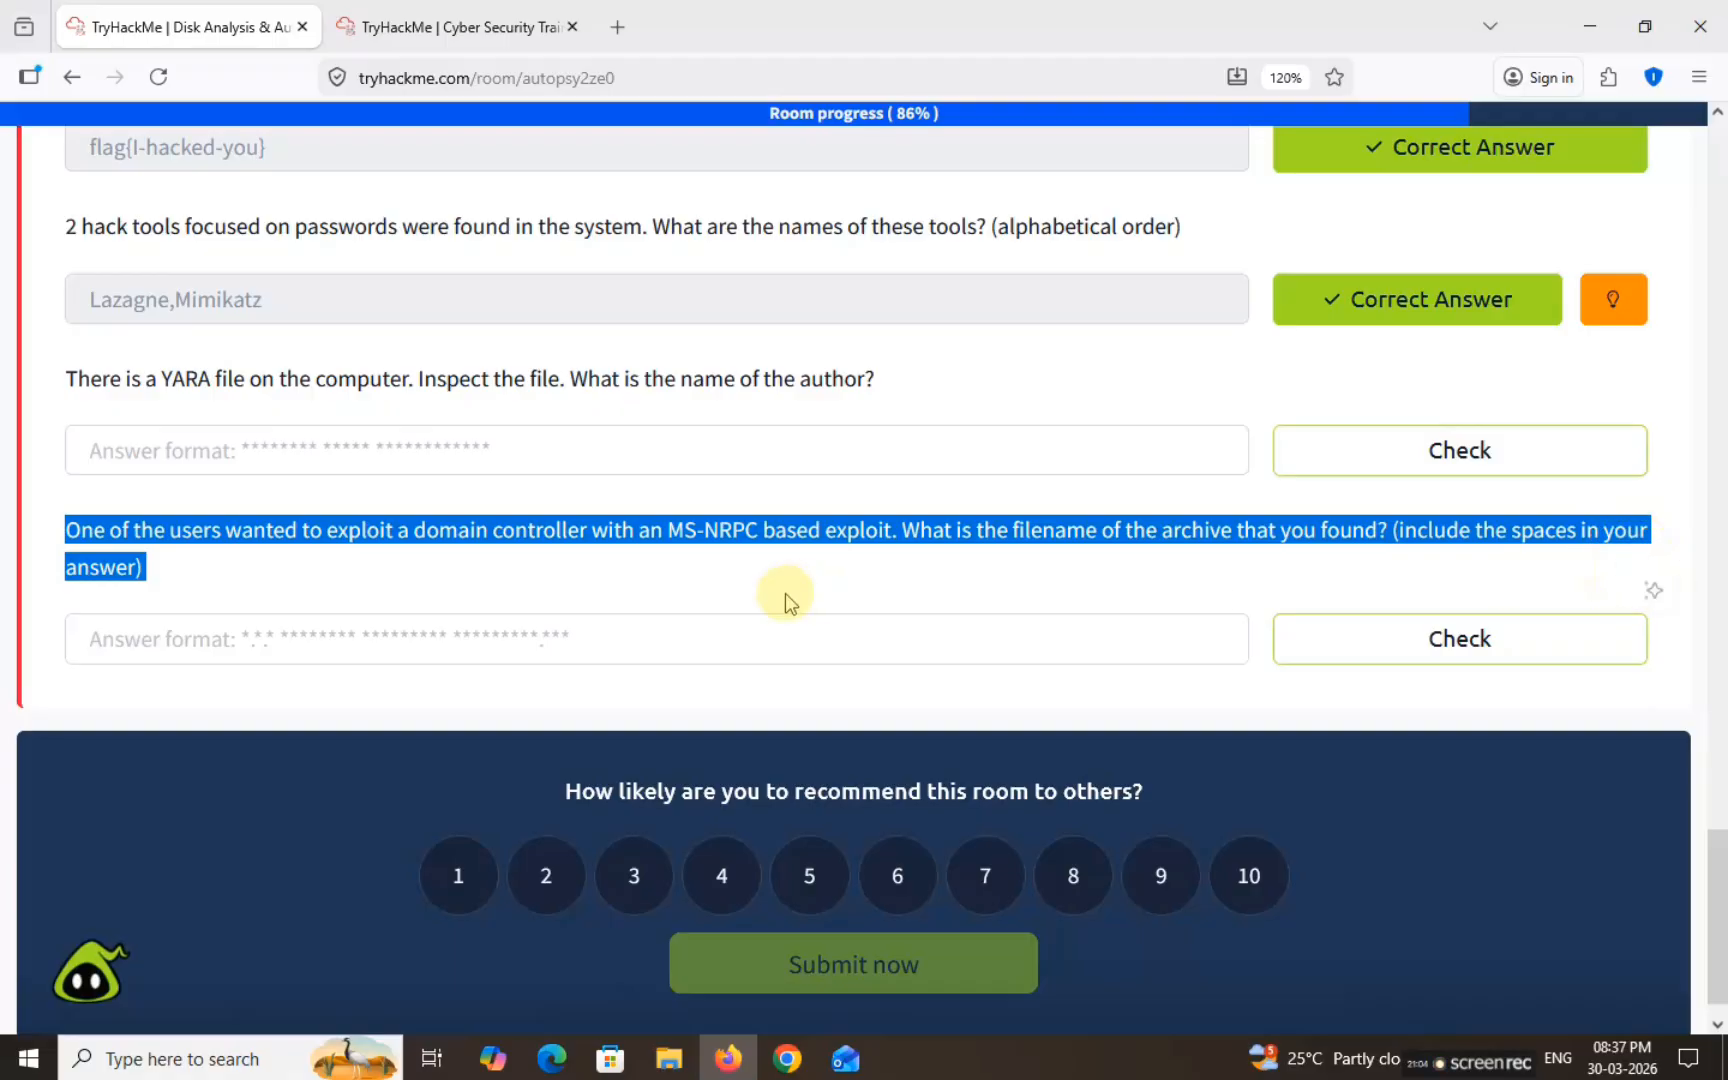
{"action": "left_click", "coordinate": [656, 530]}
{"action": "left_click_drag", "start_coordinate": [665, 543], "coordinate": [893, 540]}
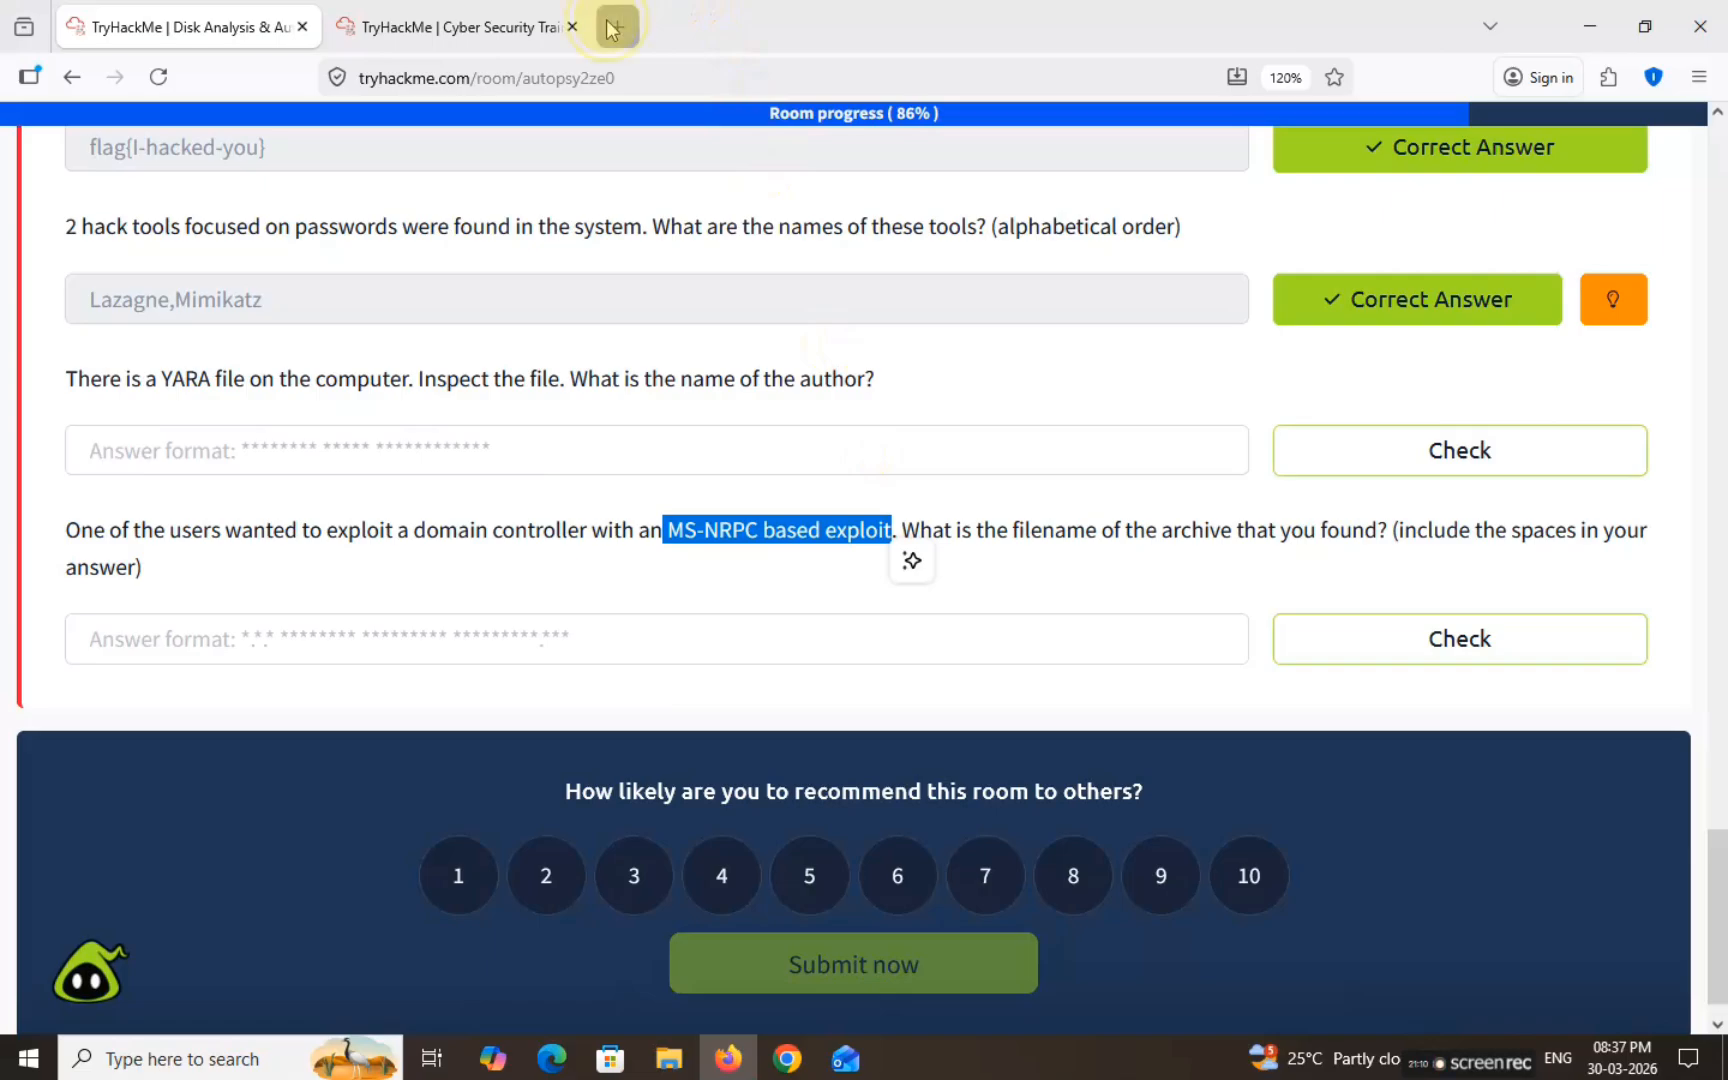
{"action": "left_click", "coordinate": [620, 25]}
Step: Search Google for 'MS-NRPC based exploit', identifying it as Zerologon, then return to Autopsy
{"action": "key", "text": "Return"}
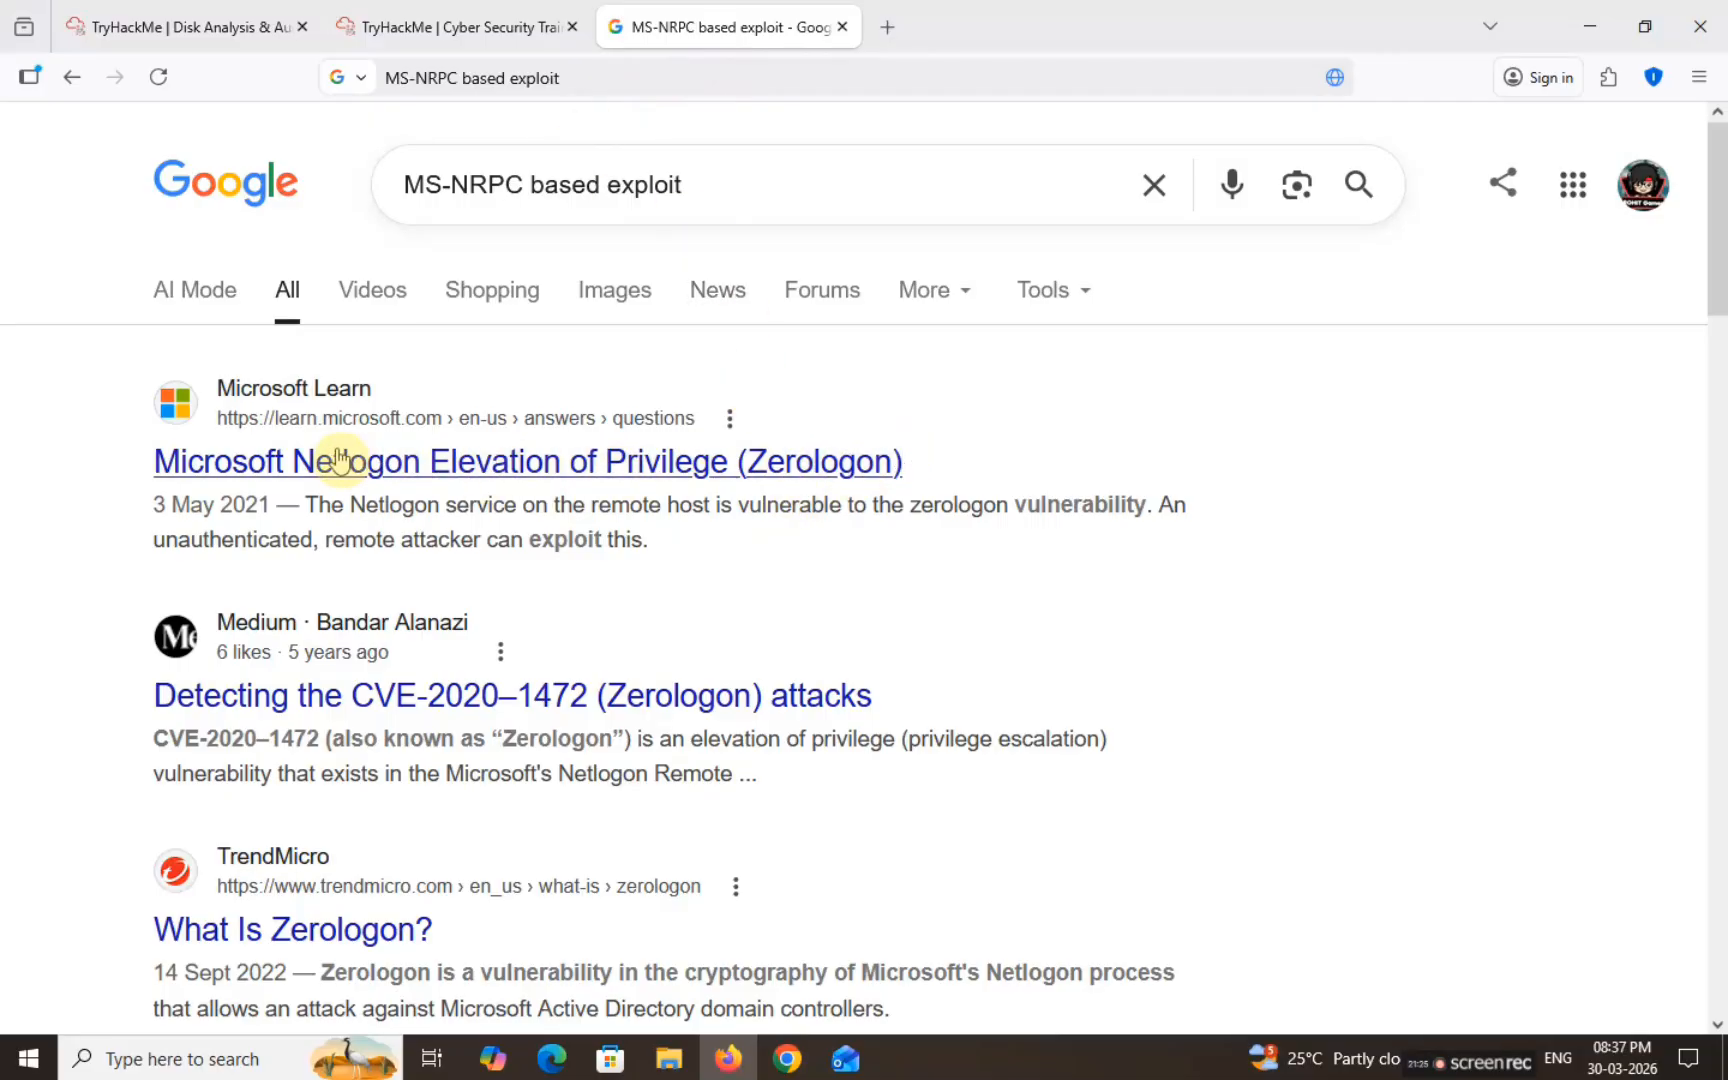
{"action": "left_click", "coordinate": [415, 24]}
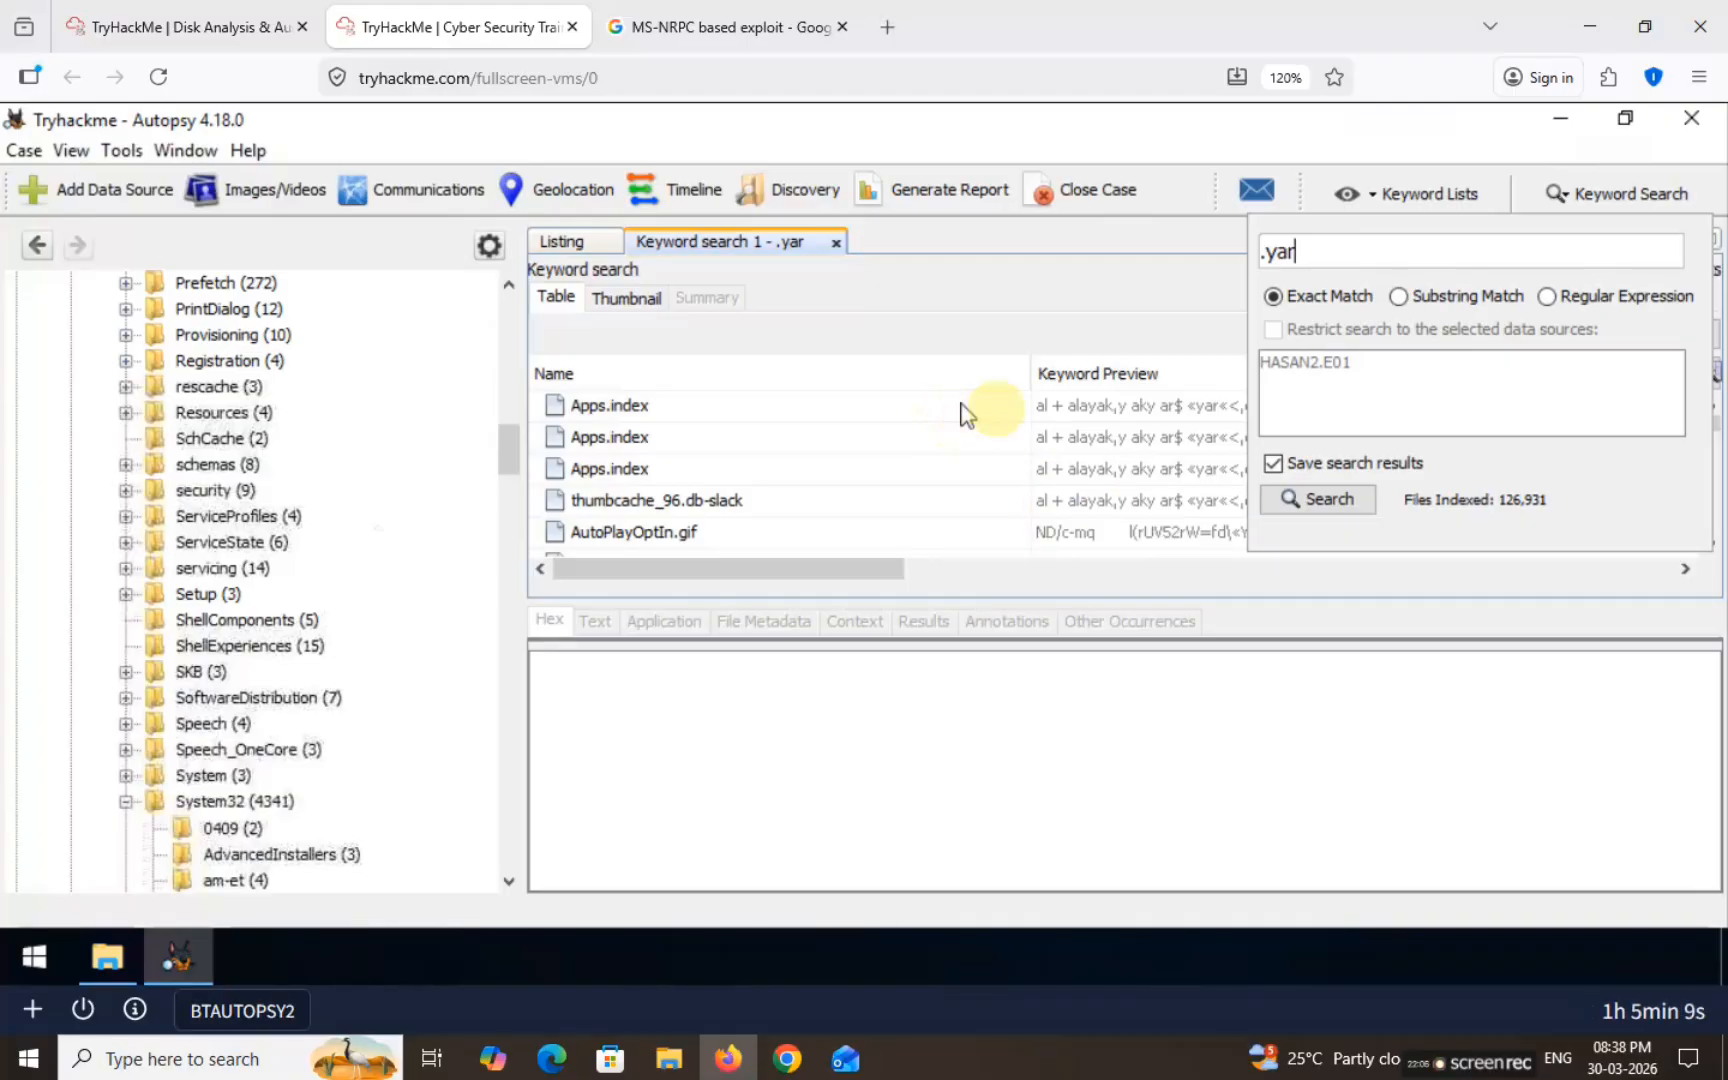
Step: Search for zerologon and select '2.2.0 20200918 Zerologon encrypted.zip' in the first hit's text
{"action": "left_click", "coordinate": [1353, 266]}
{"action": "triple_click", "coordinate": [1353, 260]}
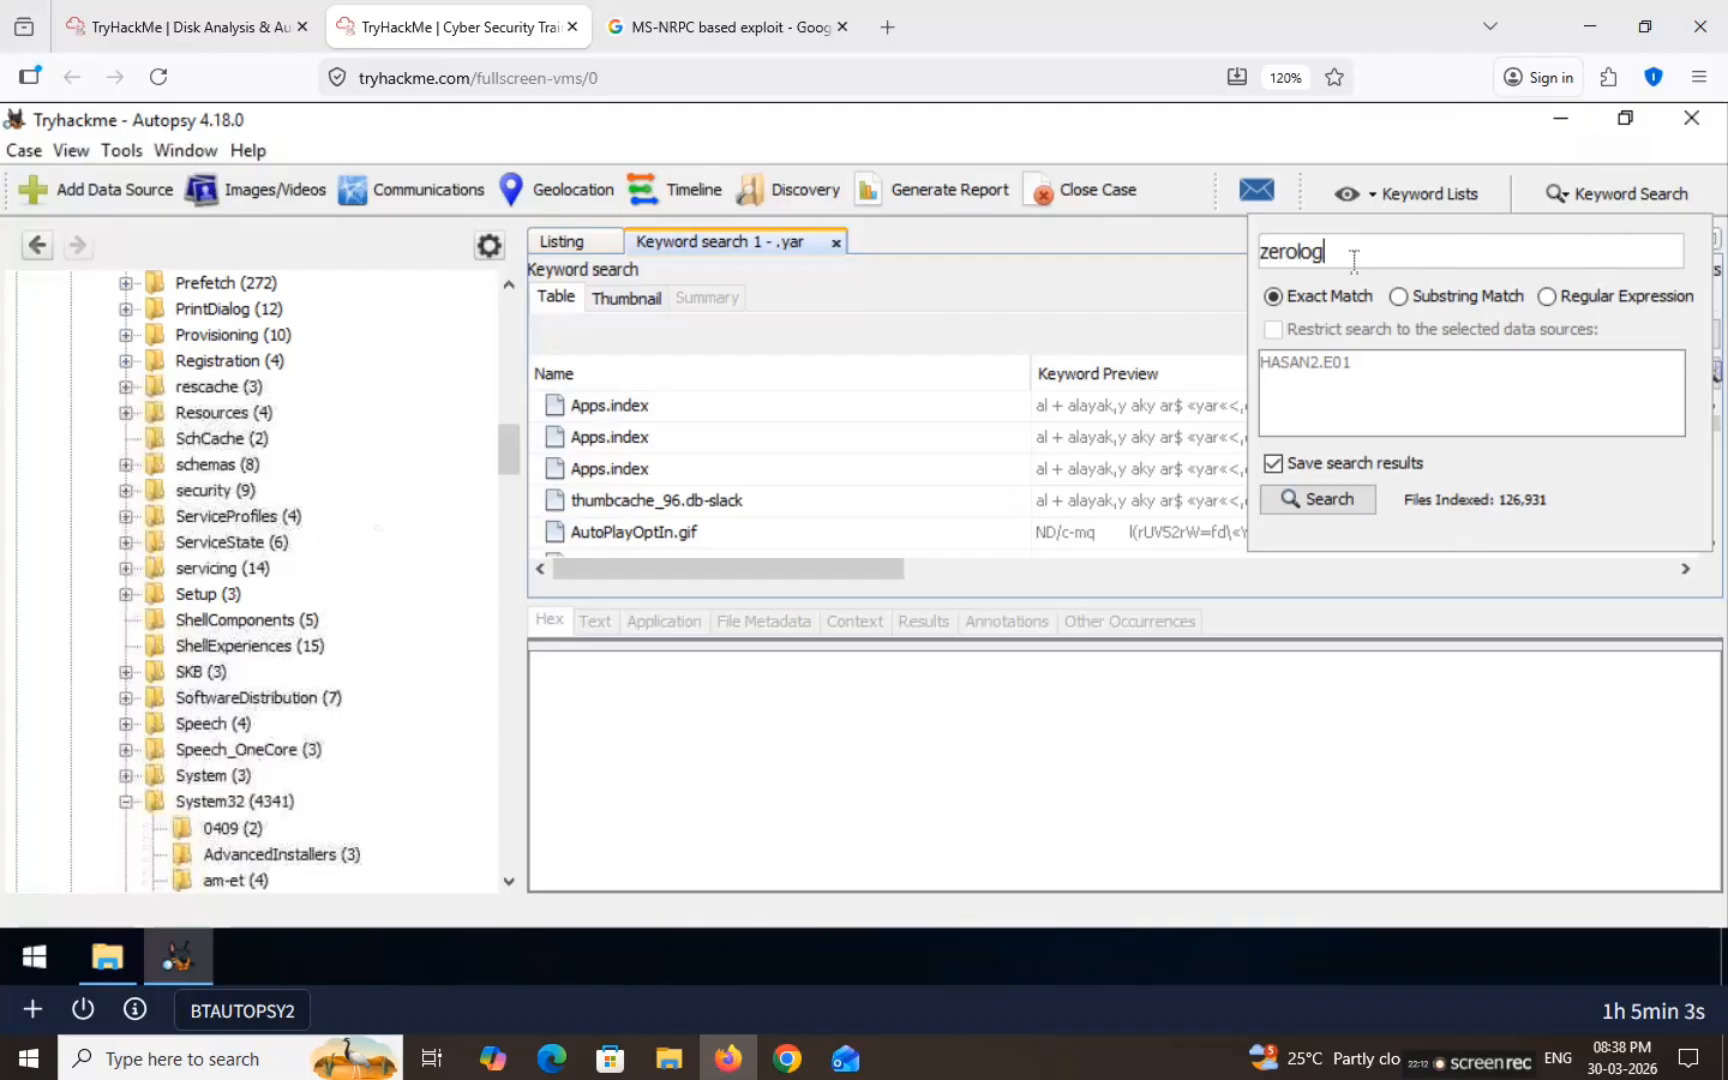
{"action": "type", "text": "zerologon"}
{"action": "key", "text": "Return"}
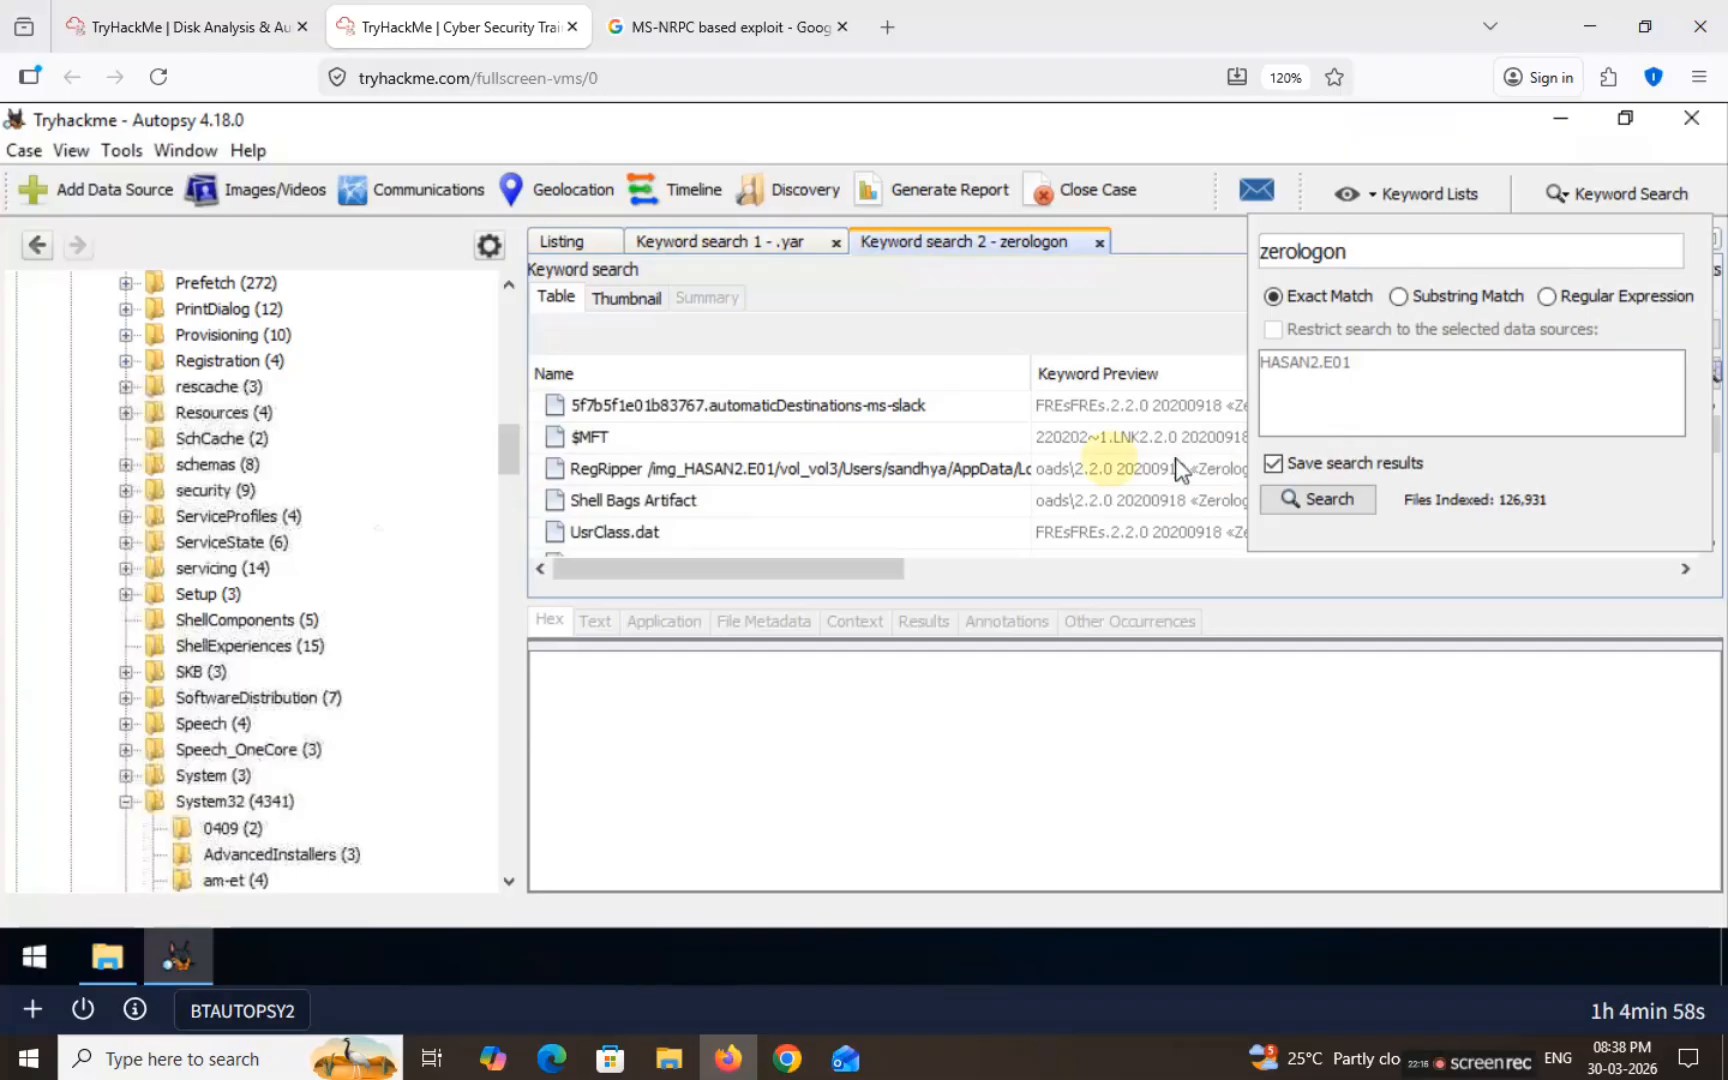
{"action": "left_click", "coordinate": [928, 408]}
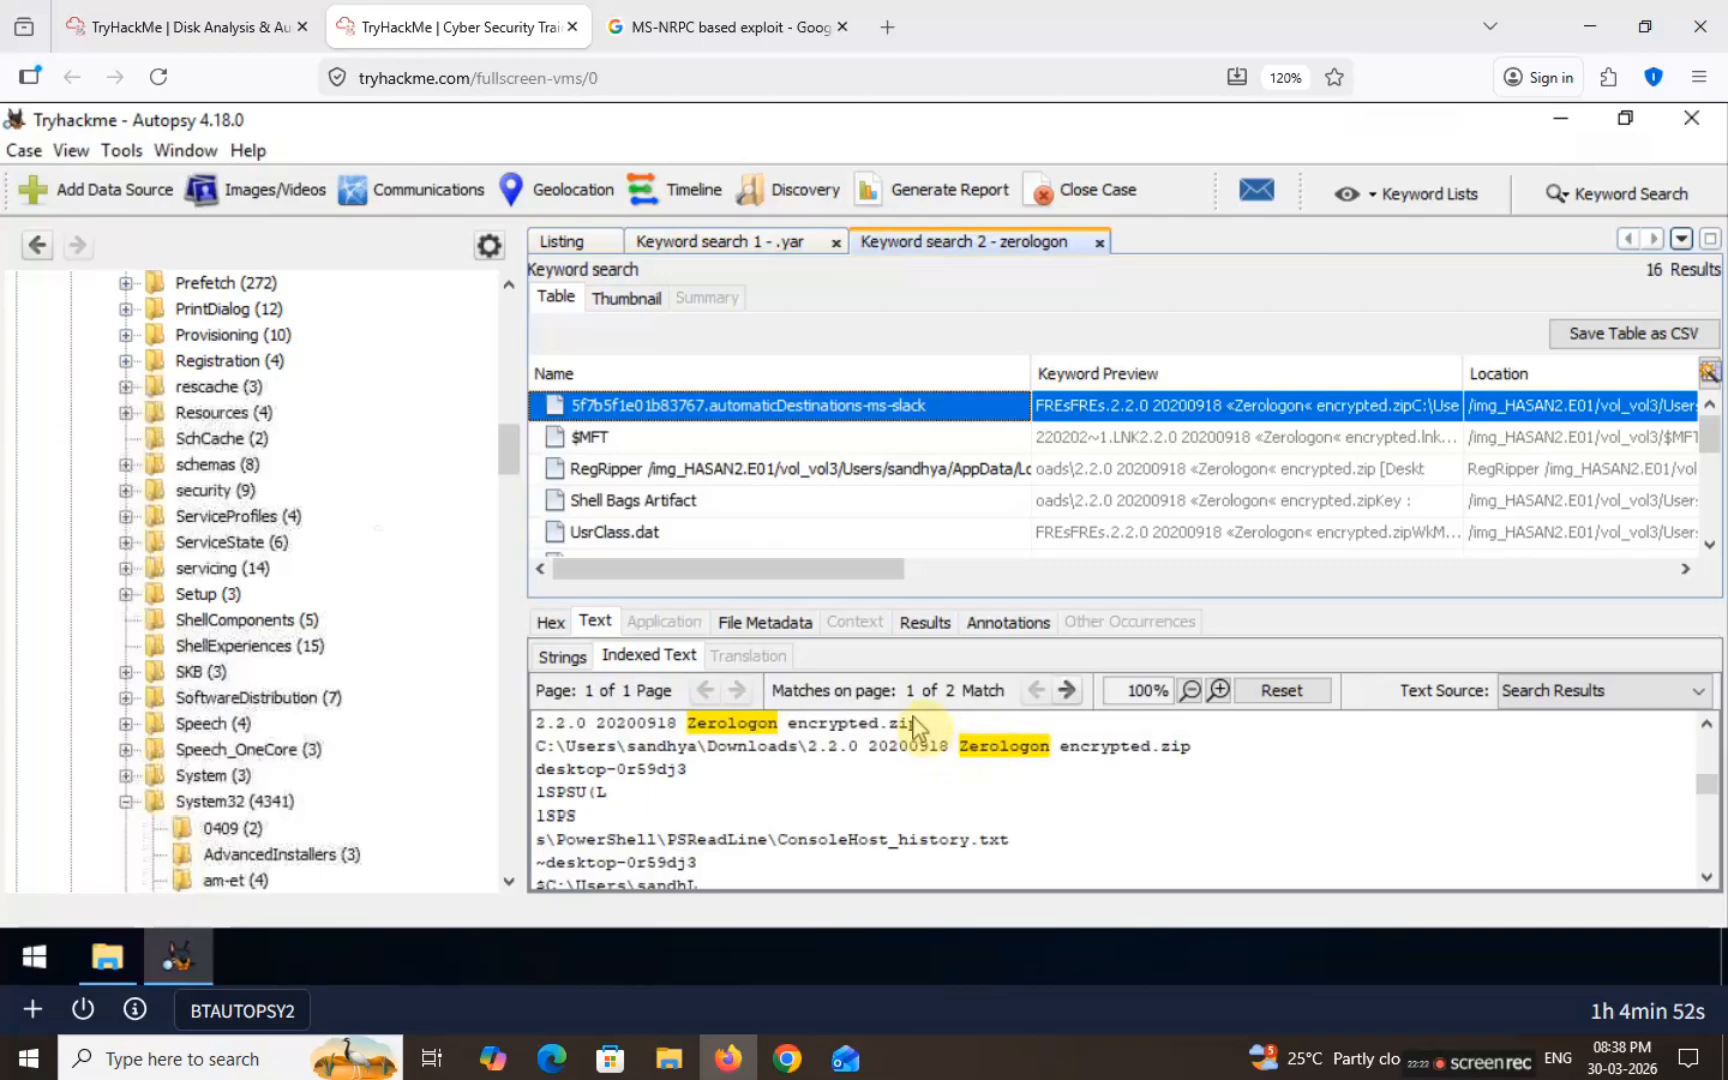
{"action": "left_click_drag", "start_coordinate": [922, 730], "coordinate": [538, 728]}
{"action": "key", "text": "ctrl+c"}
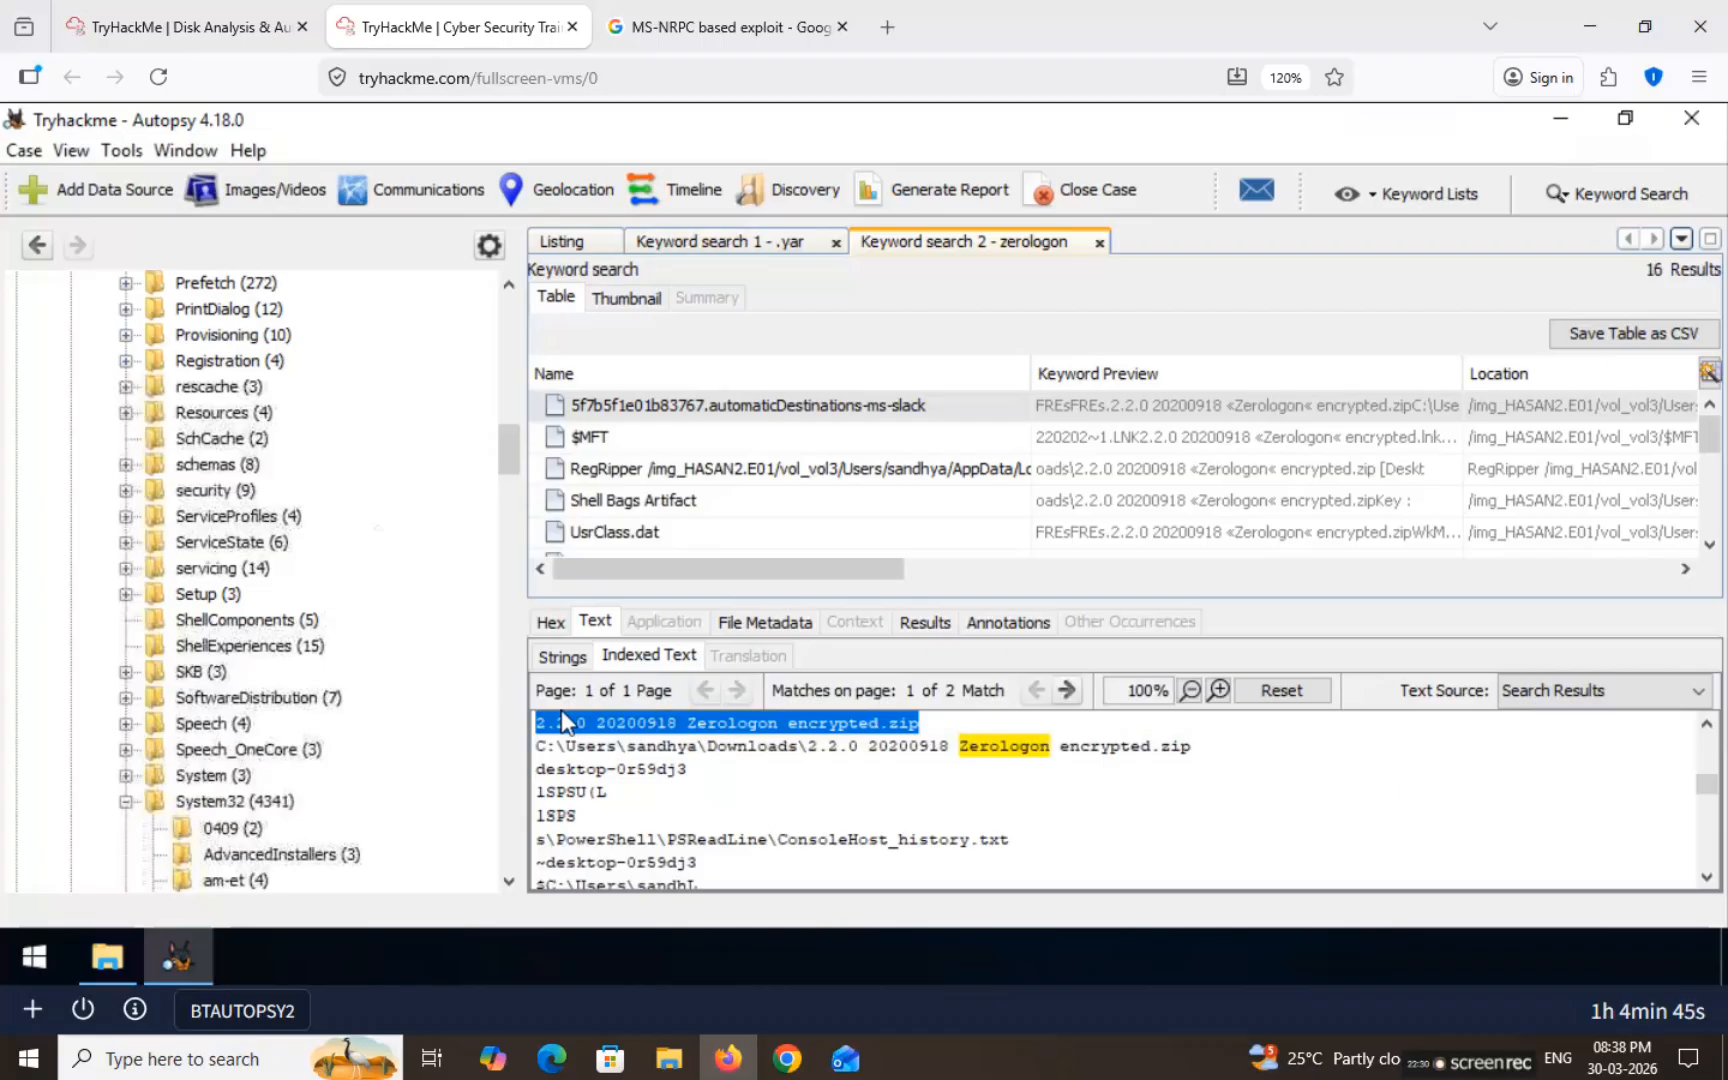
Step: Submit '2.2.0 20200918 Zerologon encrypted.zip' as the MS-NRPC archive answer
{"action": "left_click", "coordinate": [230, 30]}
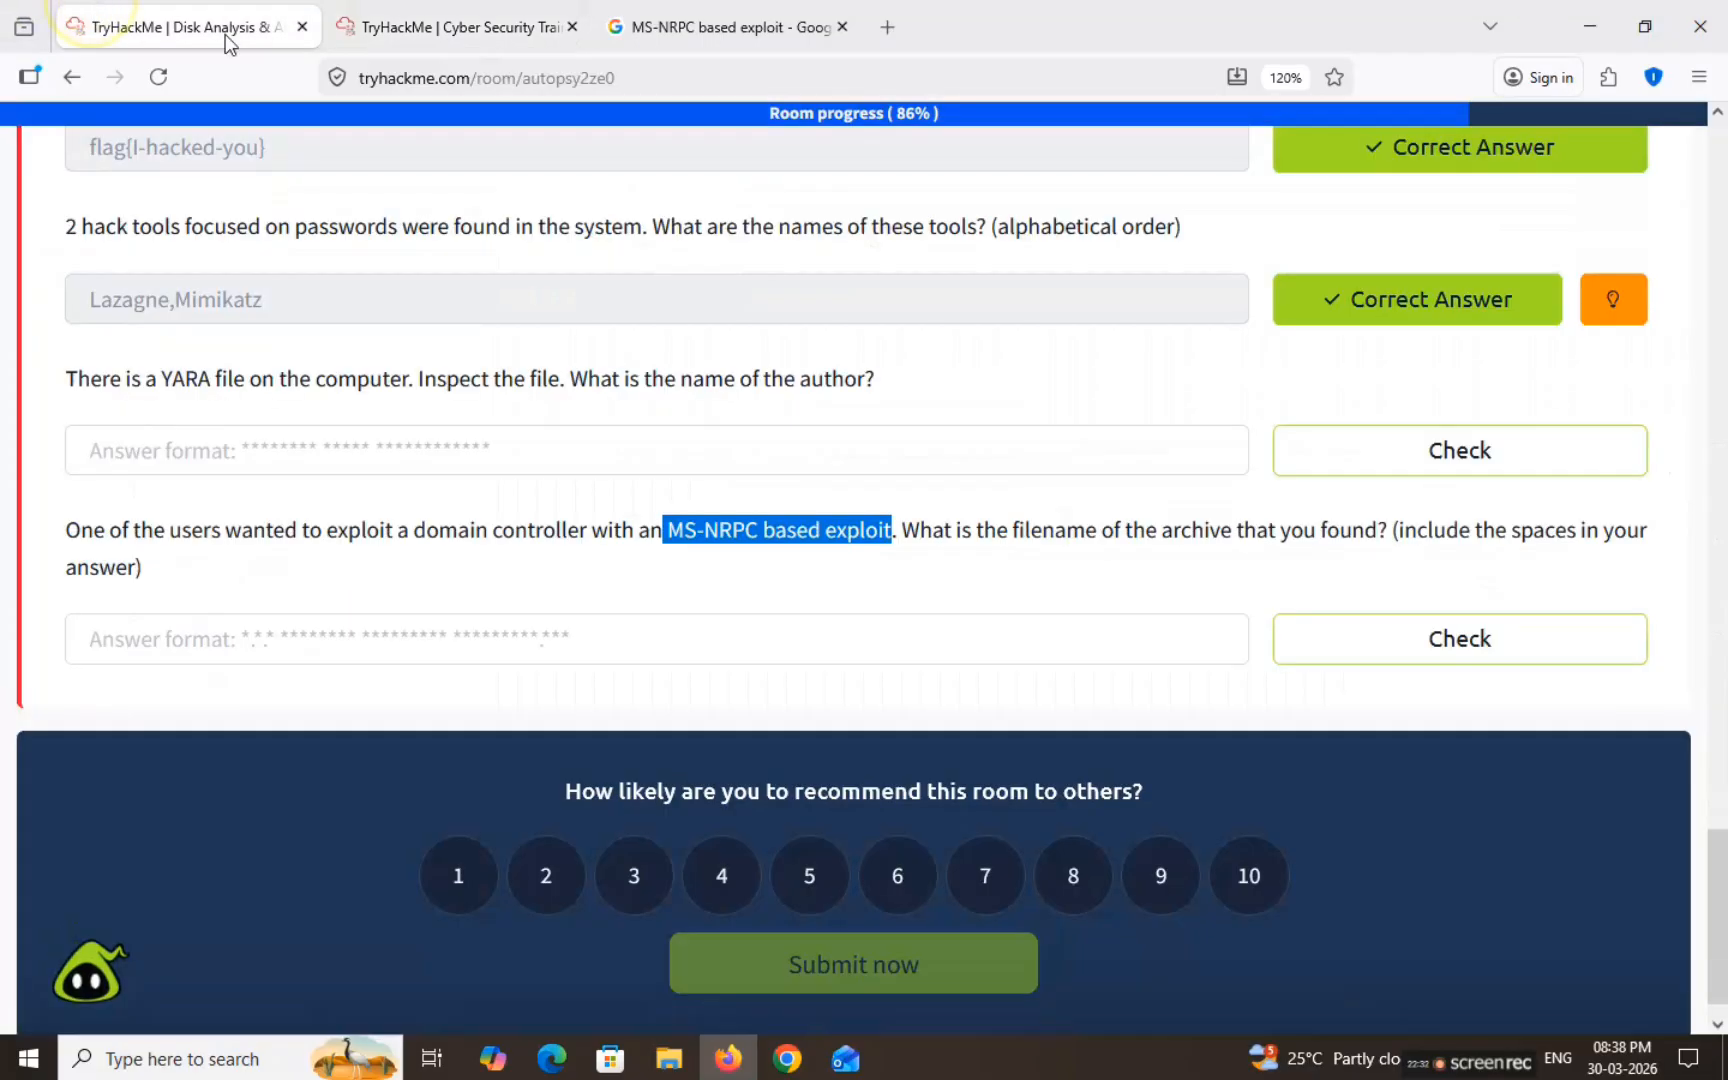
{"action": "left_click", "coordinate": [630, 628]}
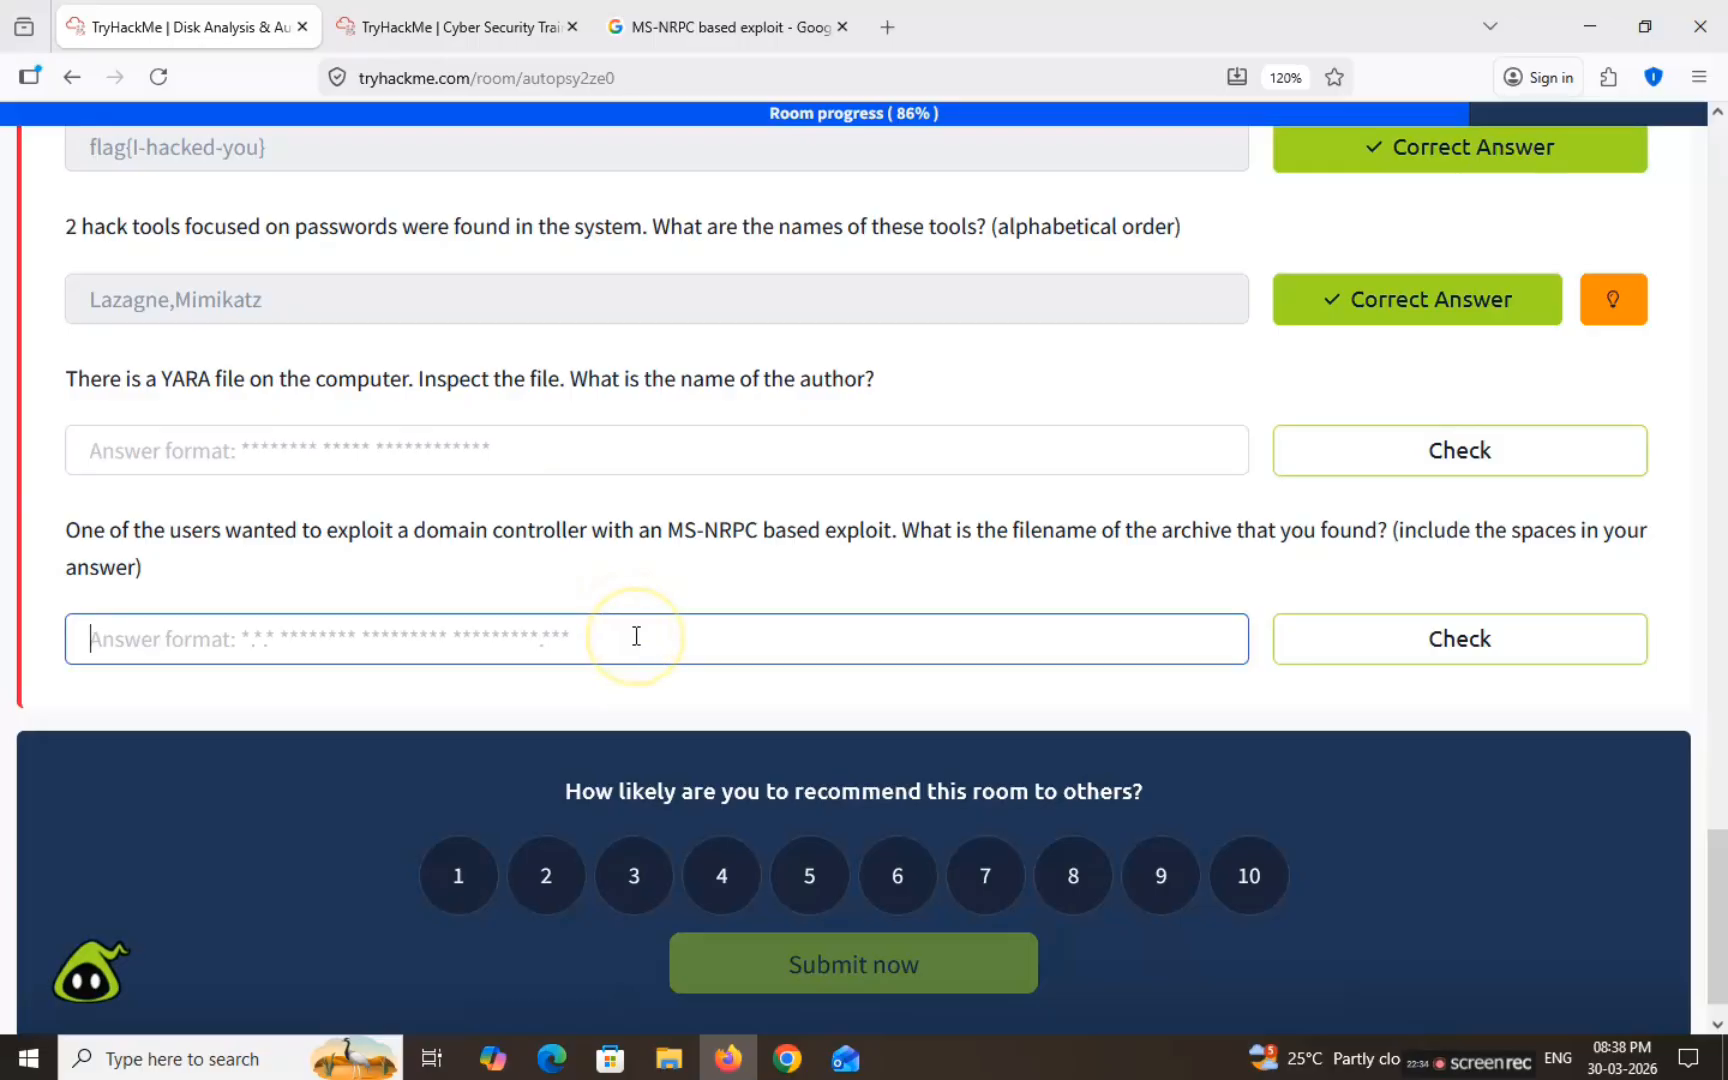
{"action": "key", "text": "ctrl+v"}
{"action": "left_click", "coordinate": [1493, 638]}
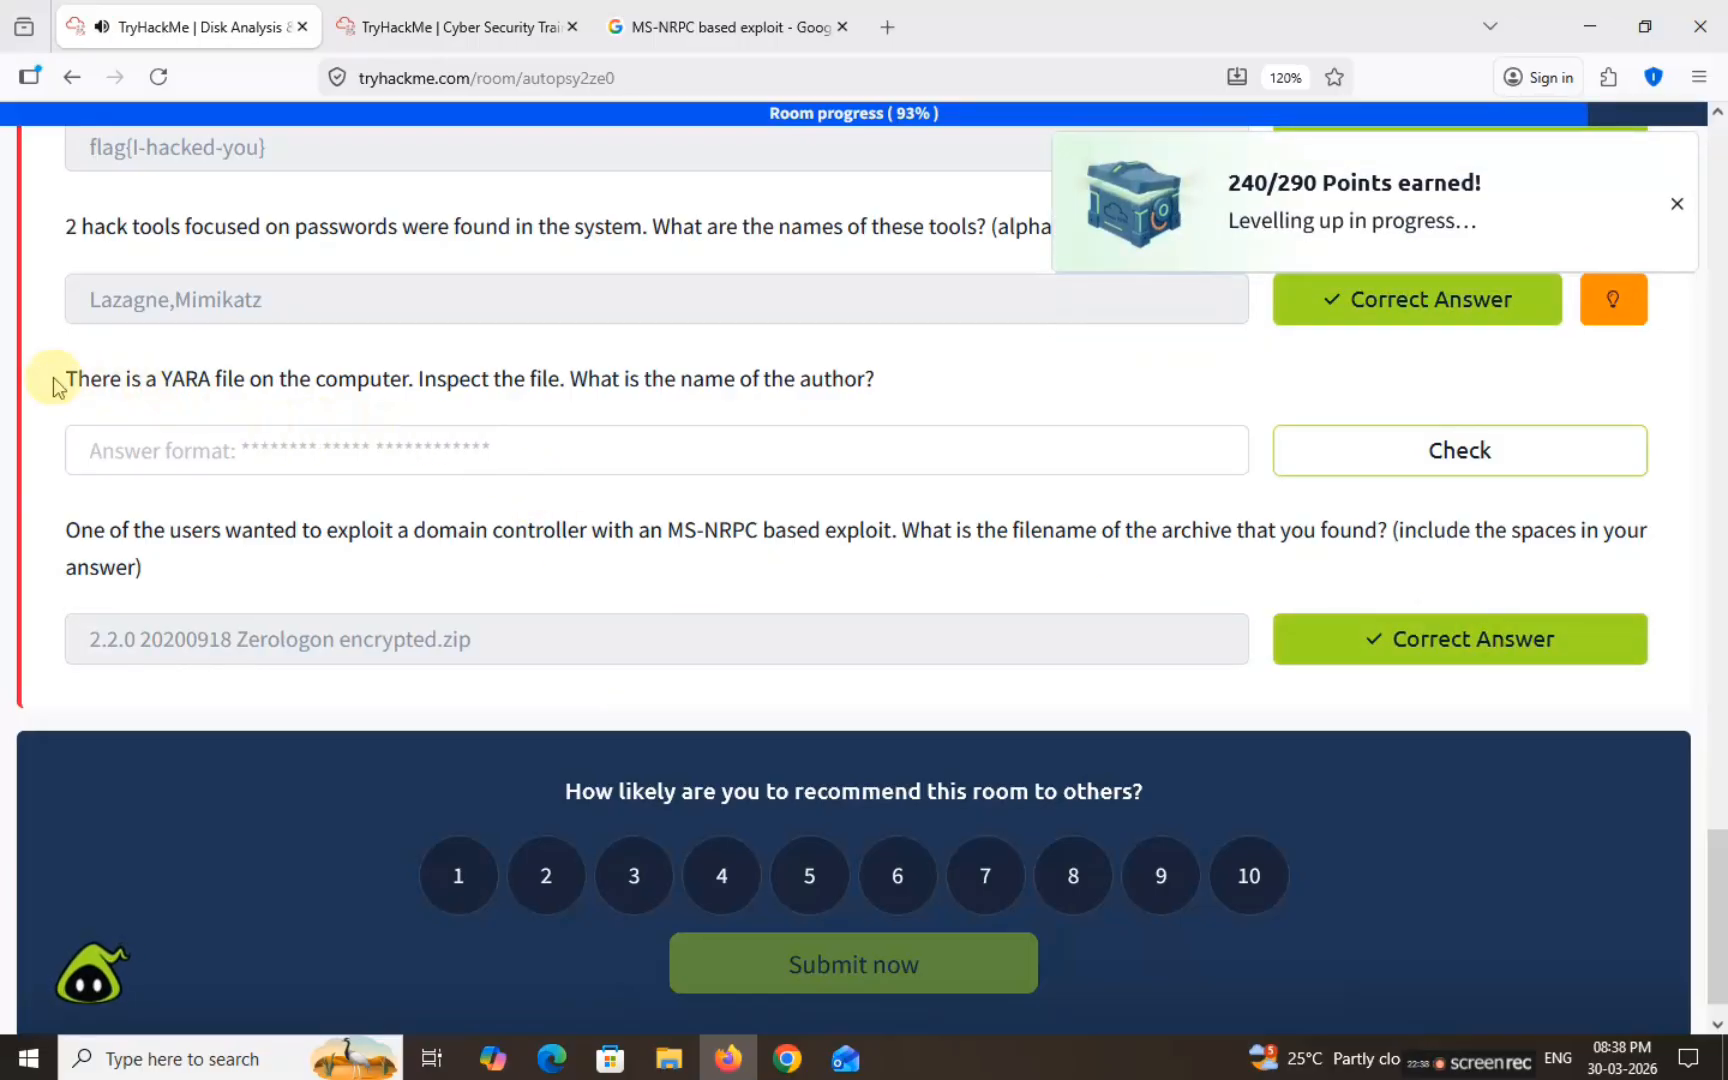
{"action": "left_click_drag", "start_coordinate": [58, 378], "coordinate": [885, 376]}
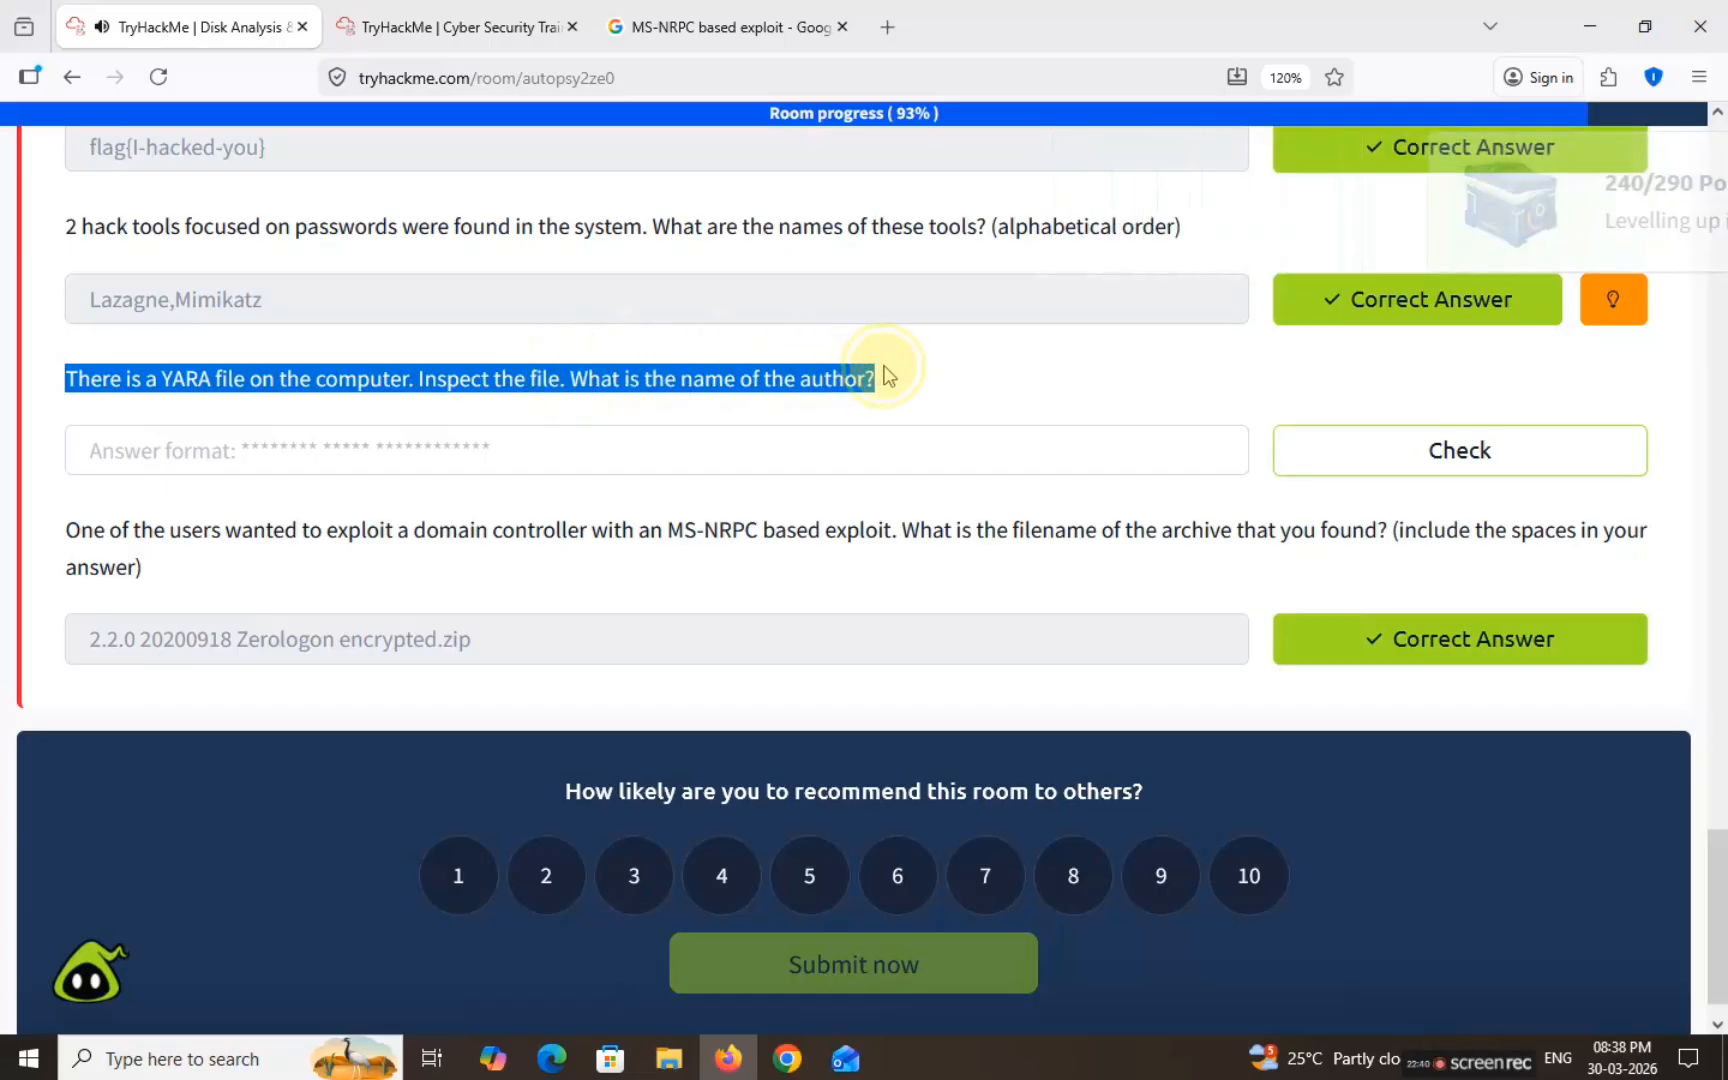
{"action": "left_click", "coordinate": [478, 8]}
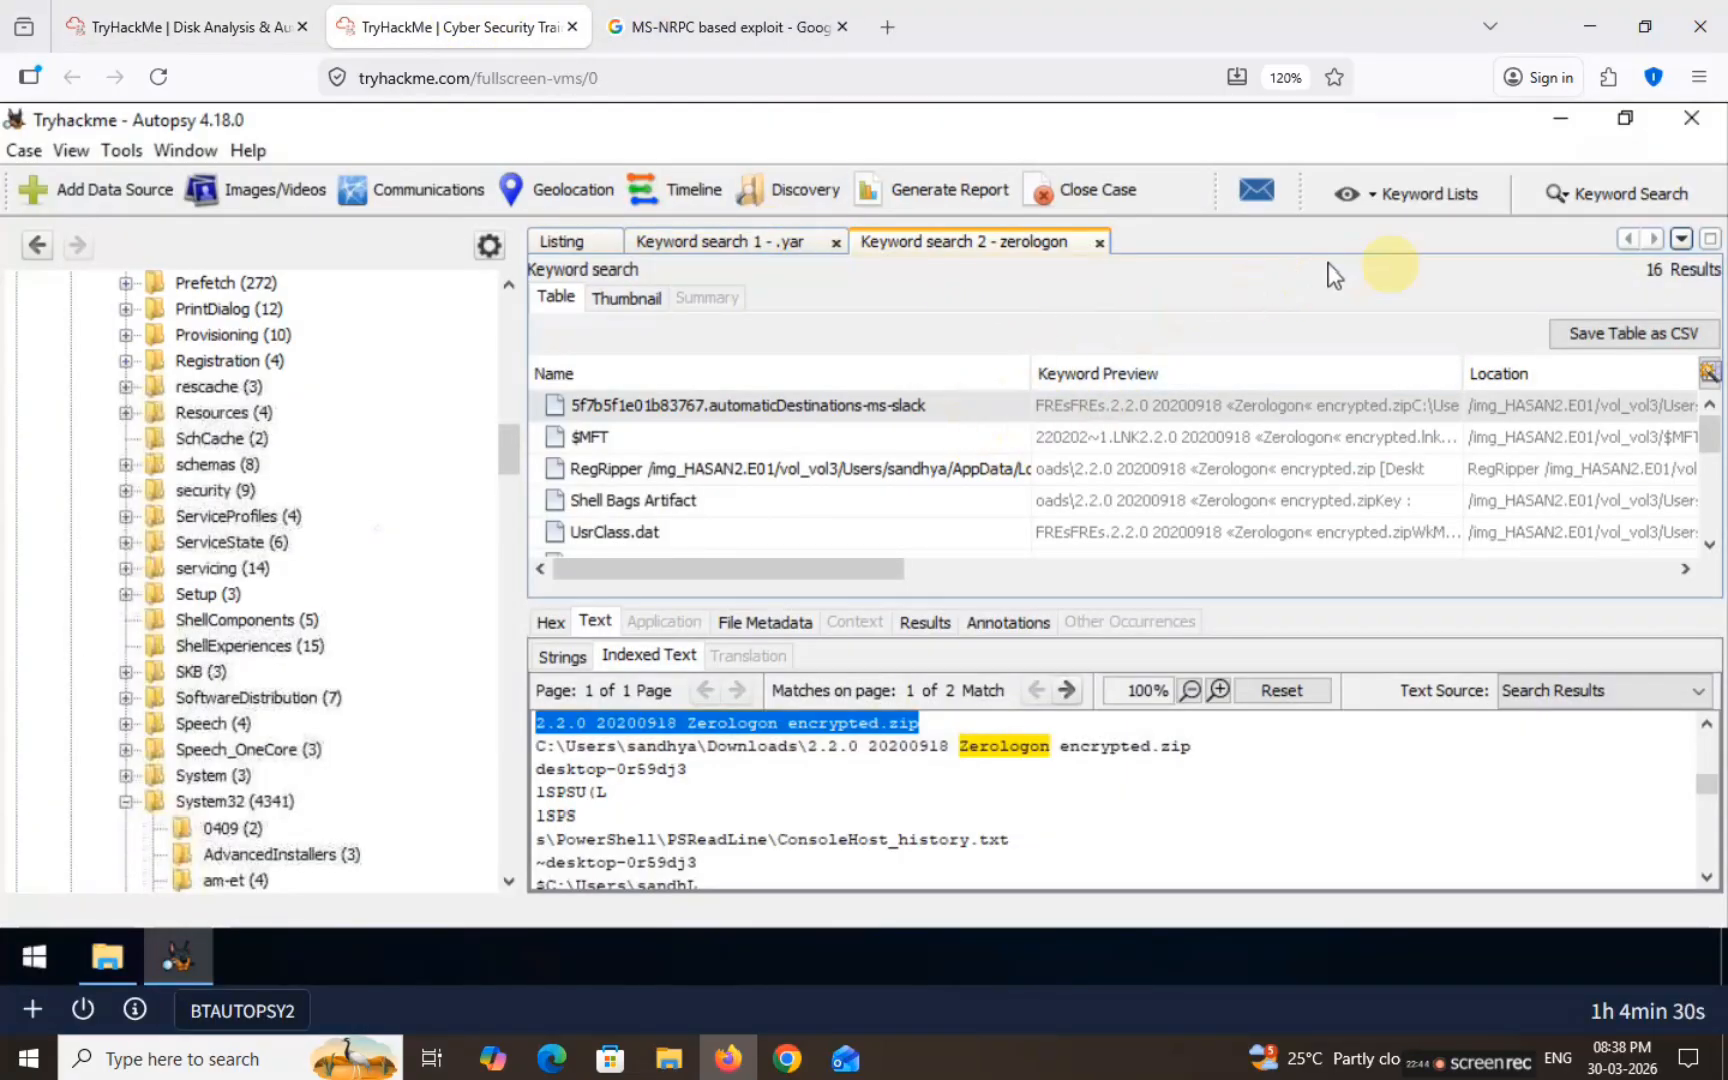
Step: In the .yar results, open the kiwi_passwords.yar.lnk hit and select the kiwi_passwords.yar filename
{"action": "left_click", "coordinate": [748, 248]}
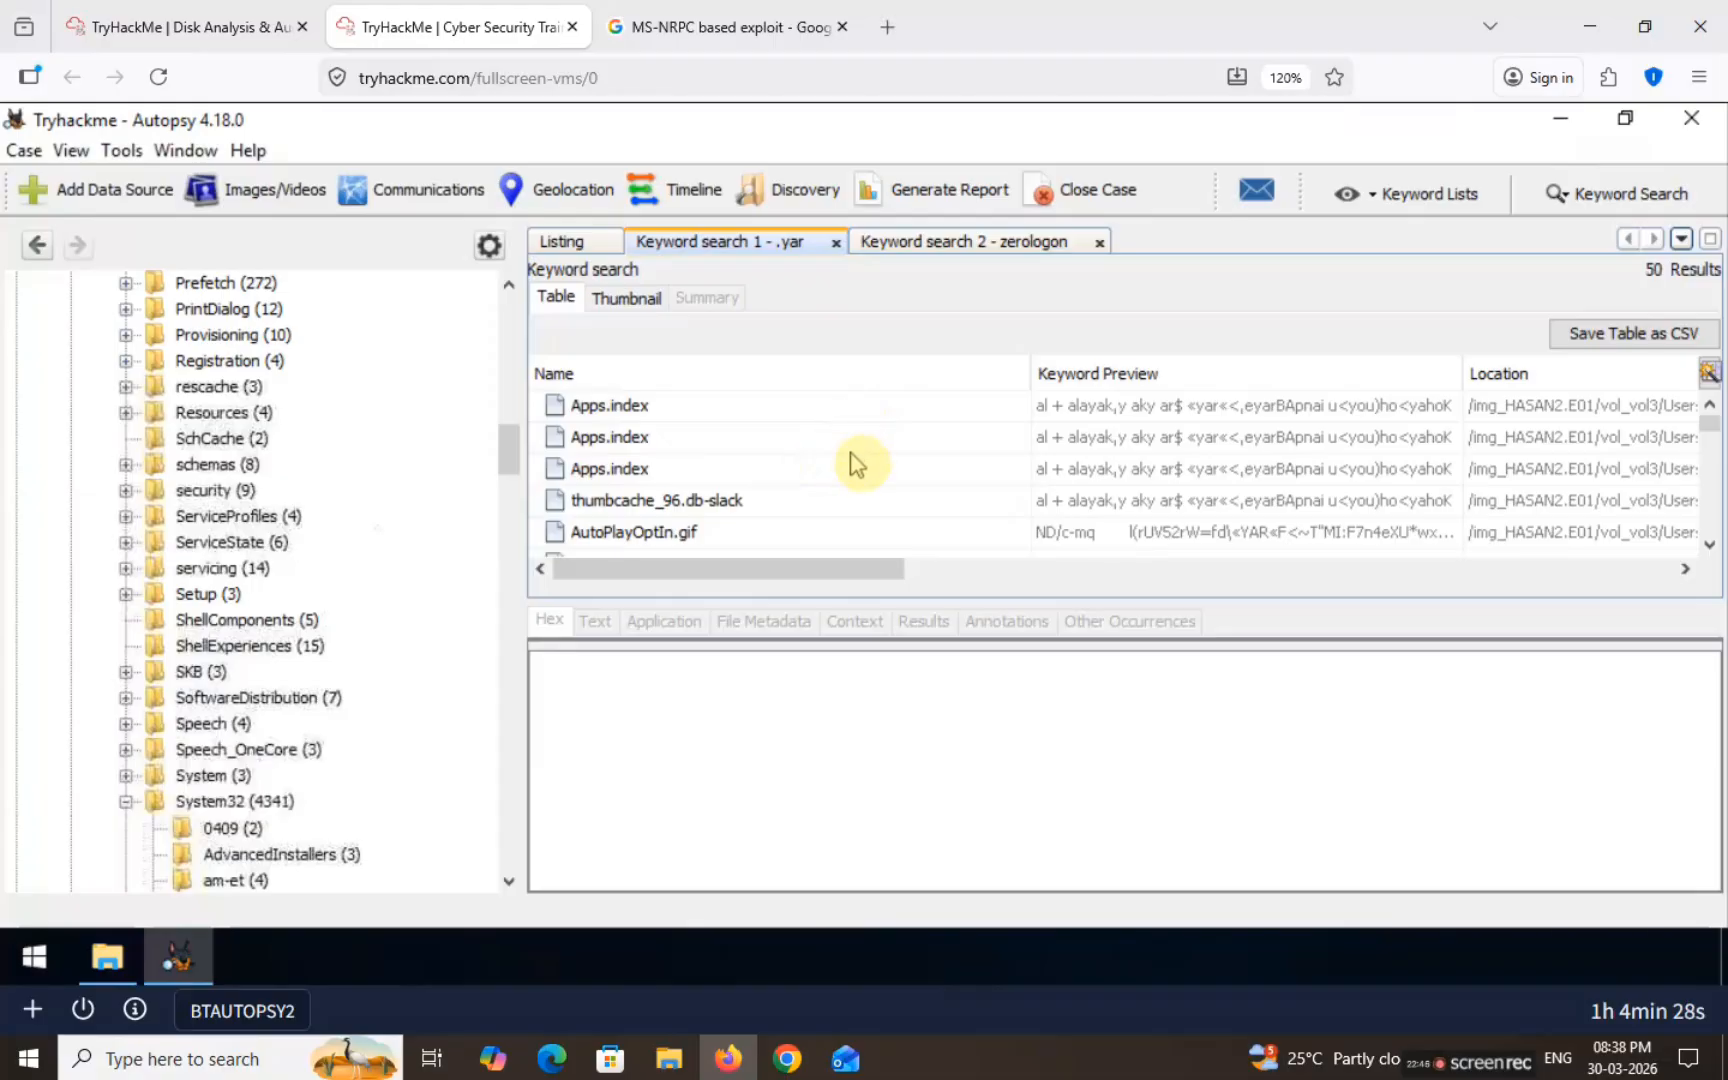
{"action": "scroll", "coordinate": [825, 462], "scroll_direction": "down", "scroll_amount": 3}
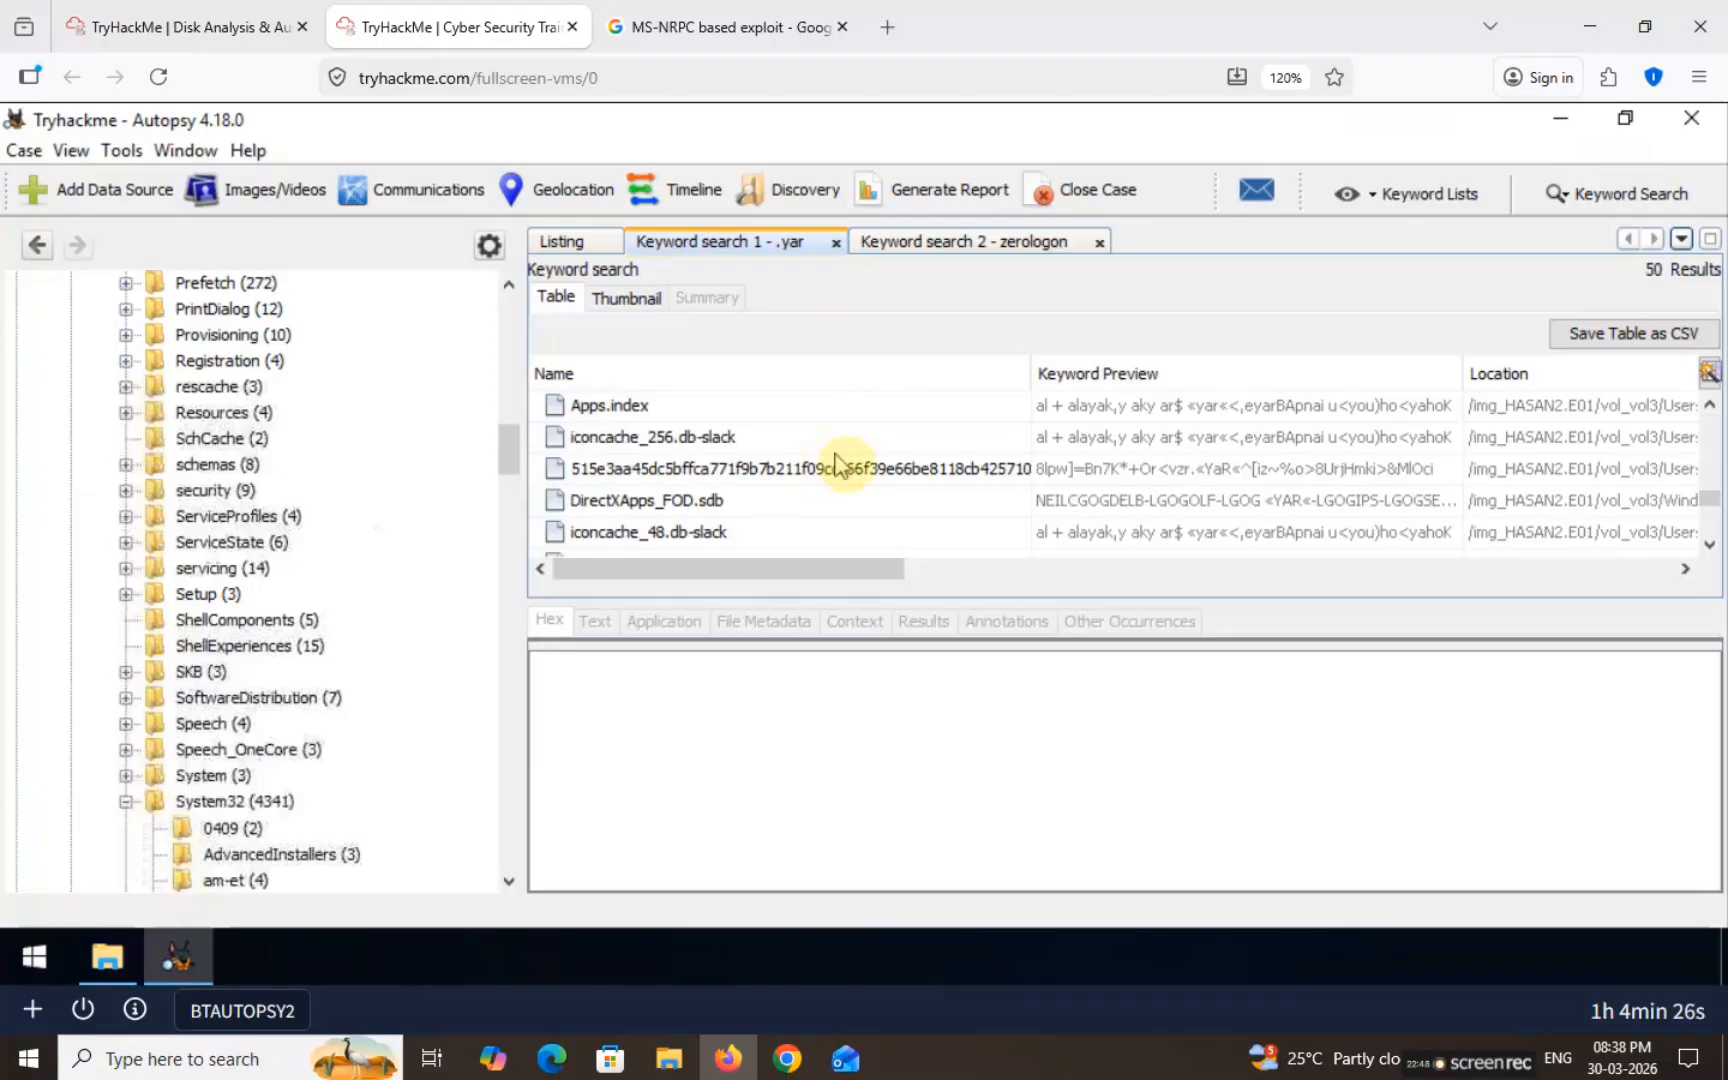
{"action": "scroll", "coordinate": [845, 460], "scroll_direction": "down", "scroll_amount": 3}
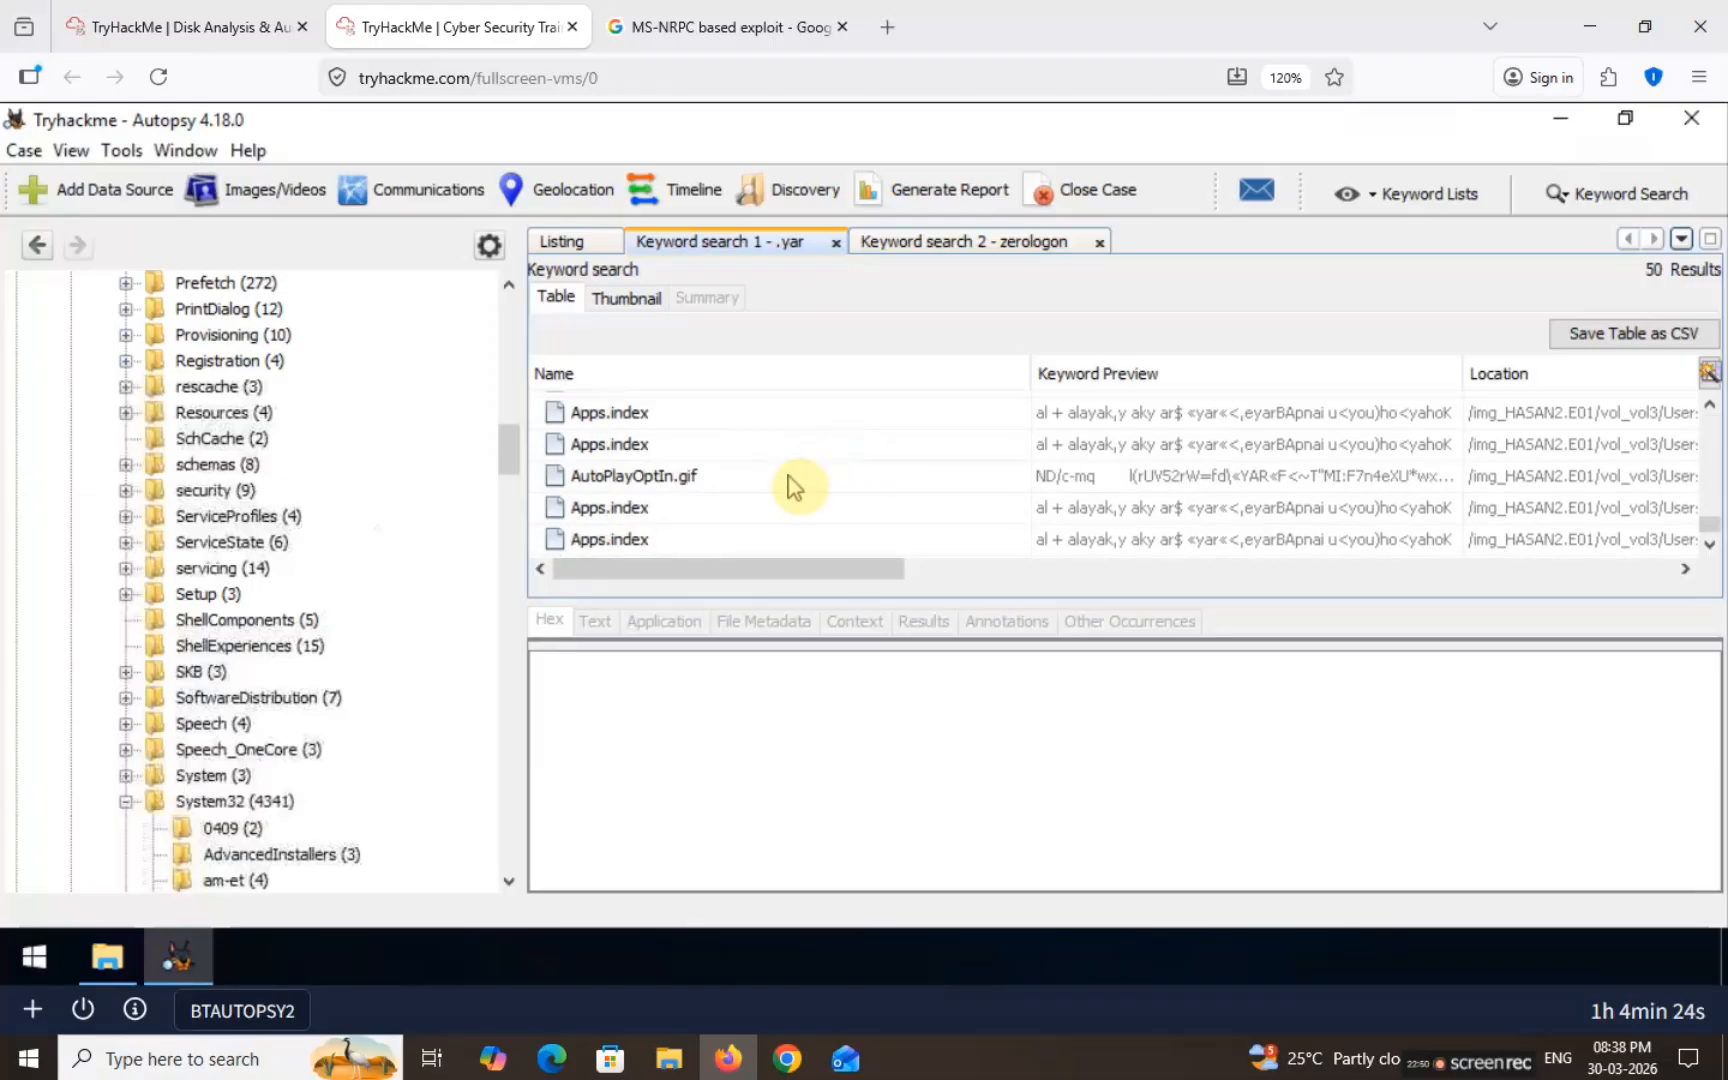
{"action": "left_click_drag", "start_coordinate": [1718, 530], "coordinate": [1718, 445]}
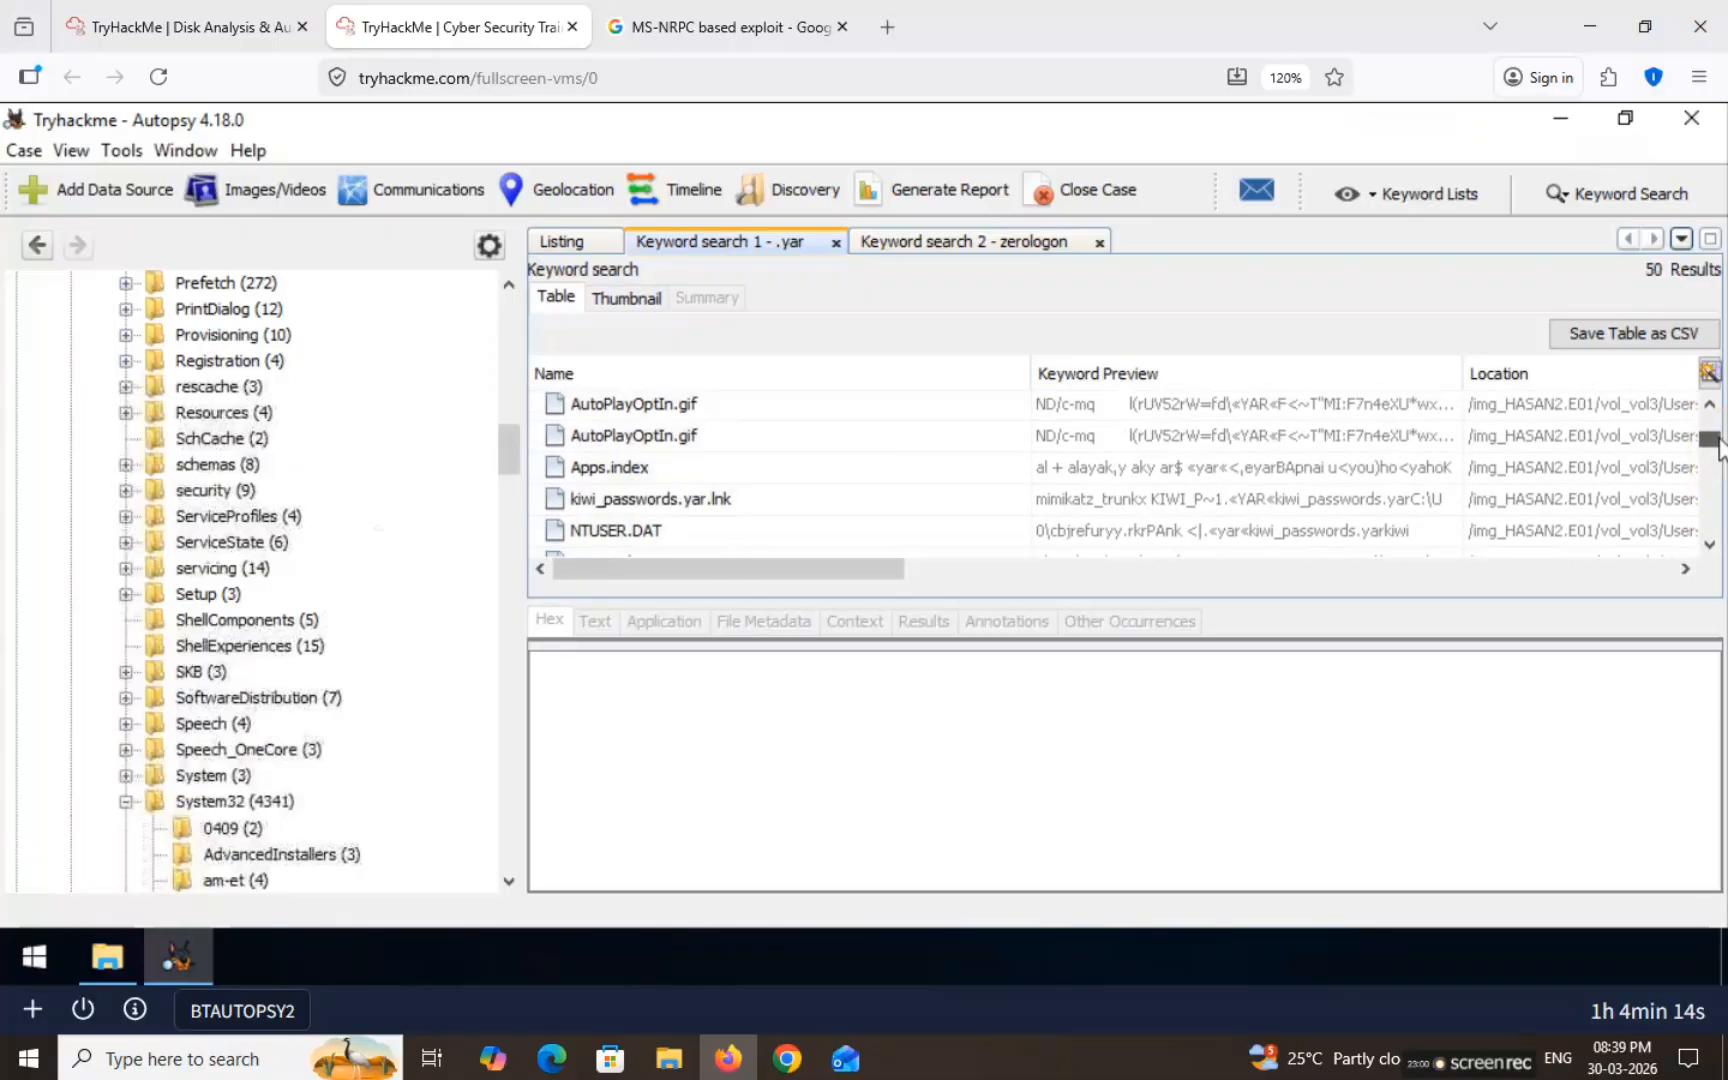
{"action": "left_click", "coordinate": [688, 500]}
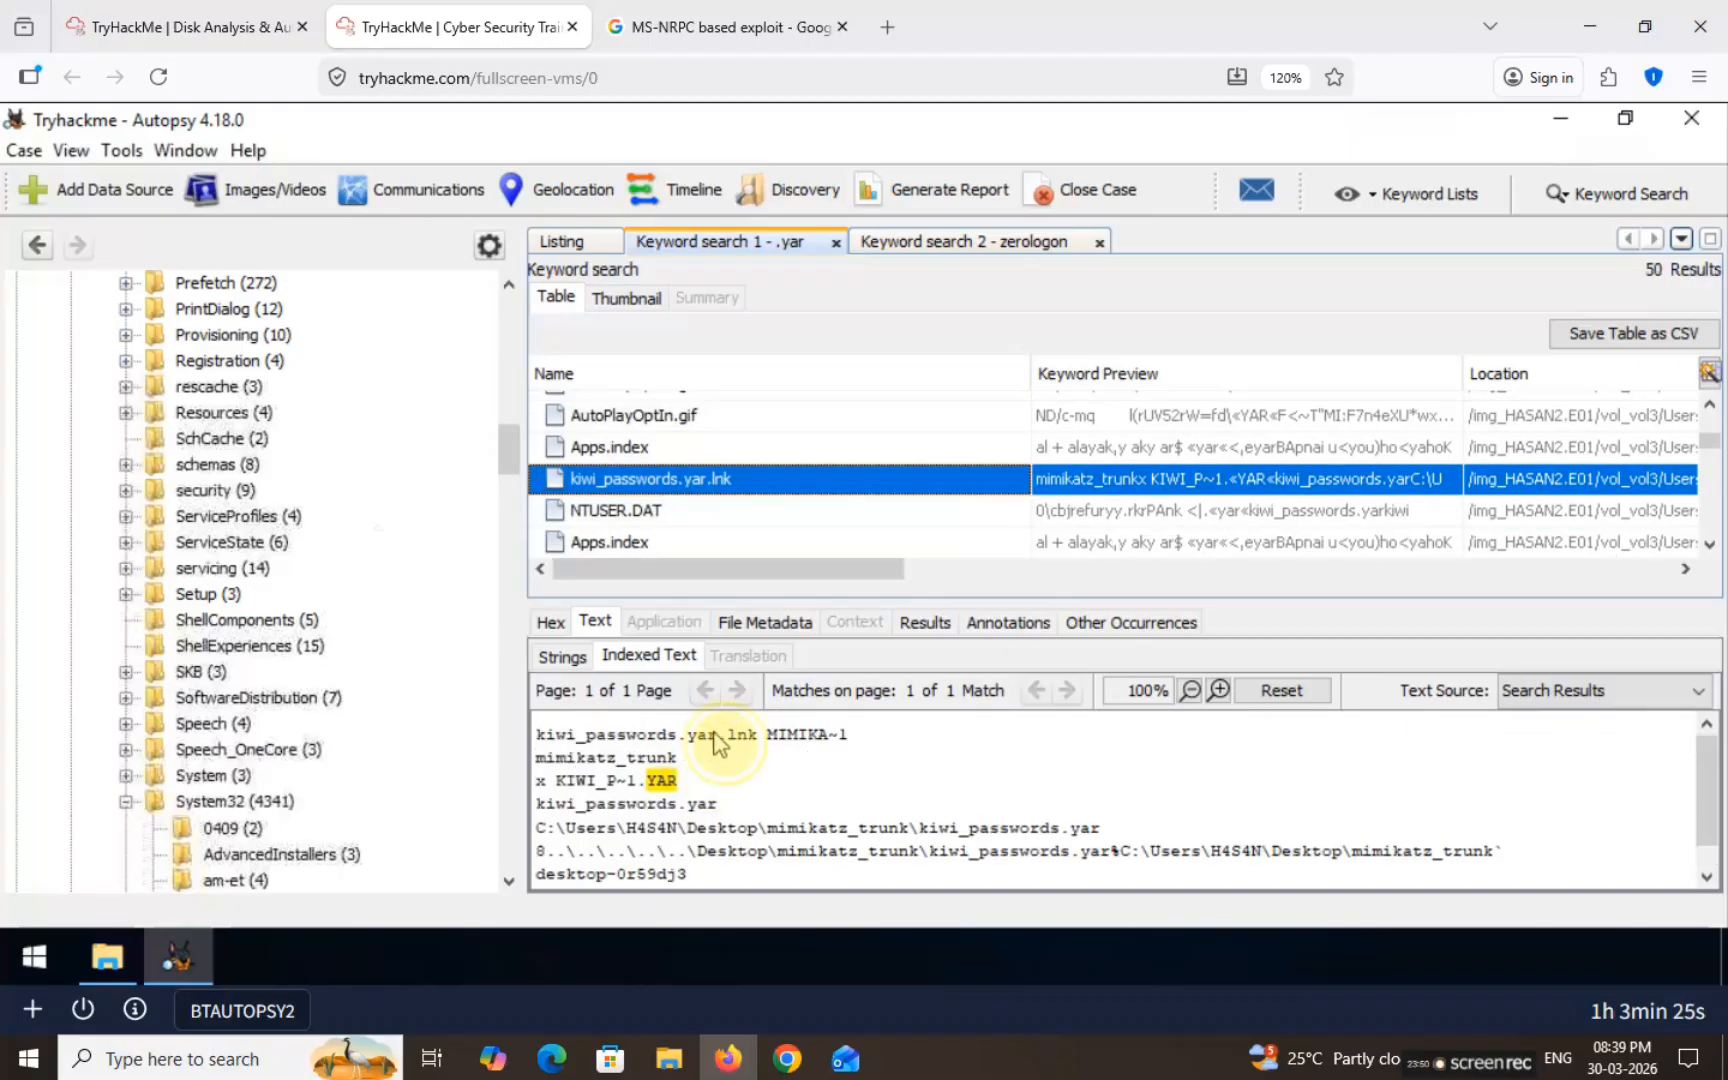
{"action": "left_click_drag", "start_coordinate": [714, 742], "coordinate": [518, 742]}
{"action": "key", "text": "ctrl+c"}
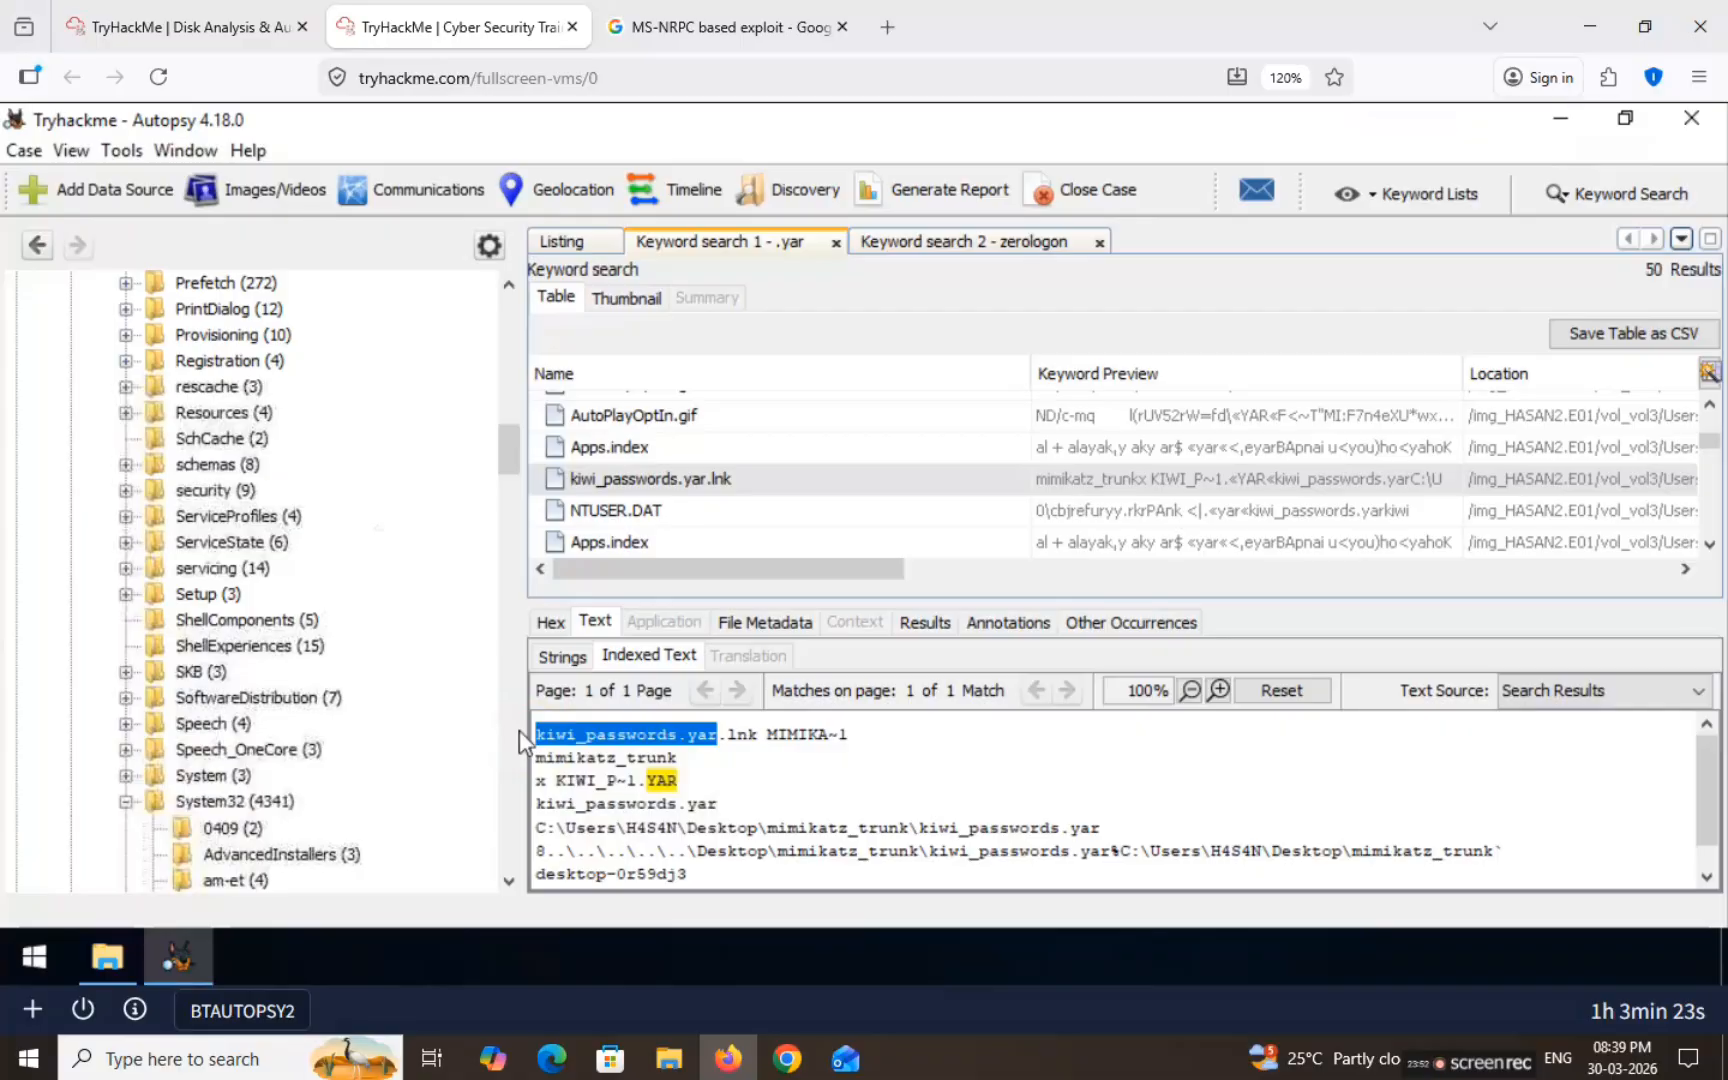
{"action": "left_click", "coordinate": [1600, 196]}
Step: Replace the zerologon search term with kiwi_passwords.yar and run the keyword search
{"action": "double_click", "coordinate": [1368, 249]}
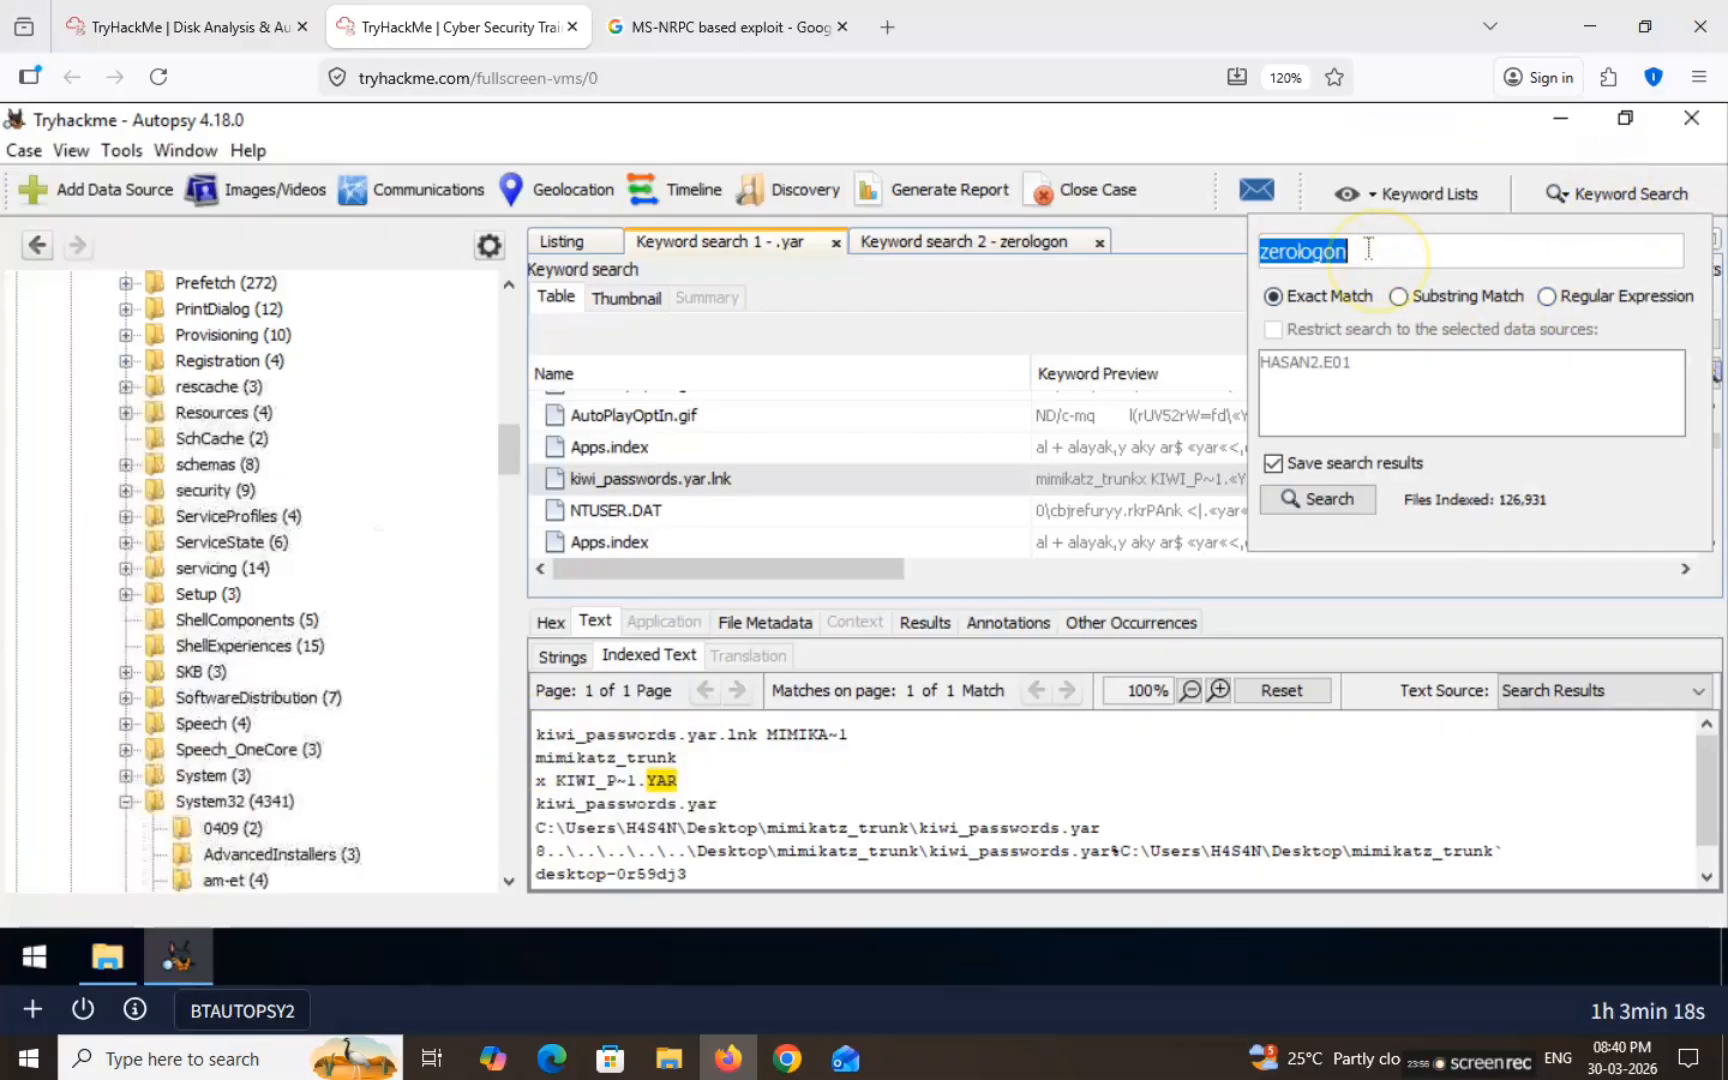
{"action": "key", "text": "ctrl+v"}
{"action": "key", "text": "Return"}
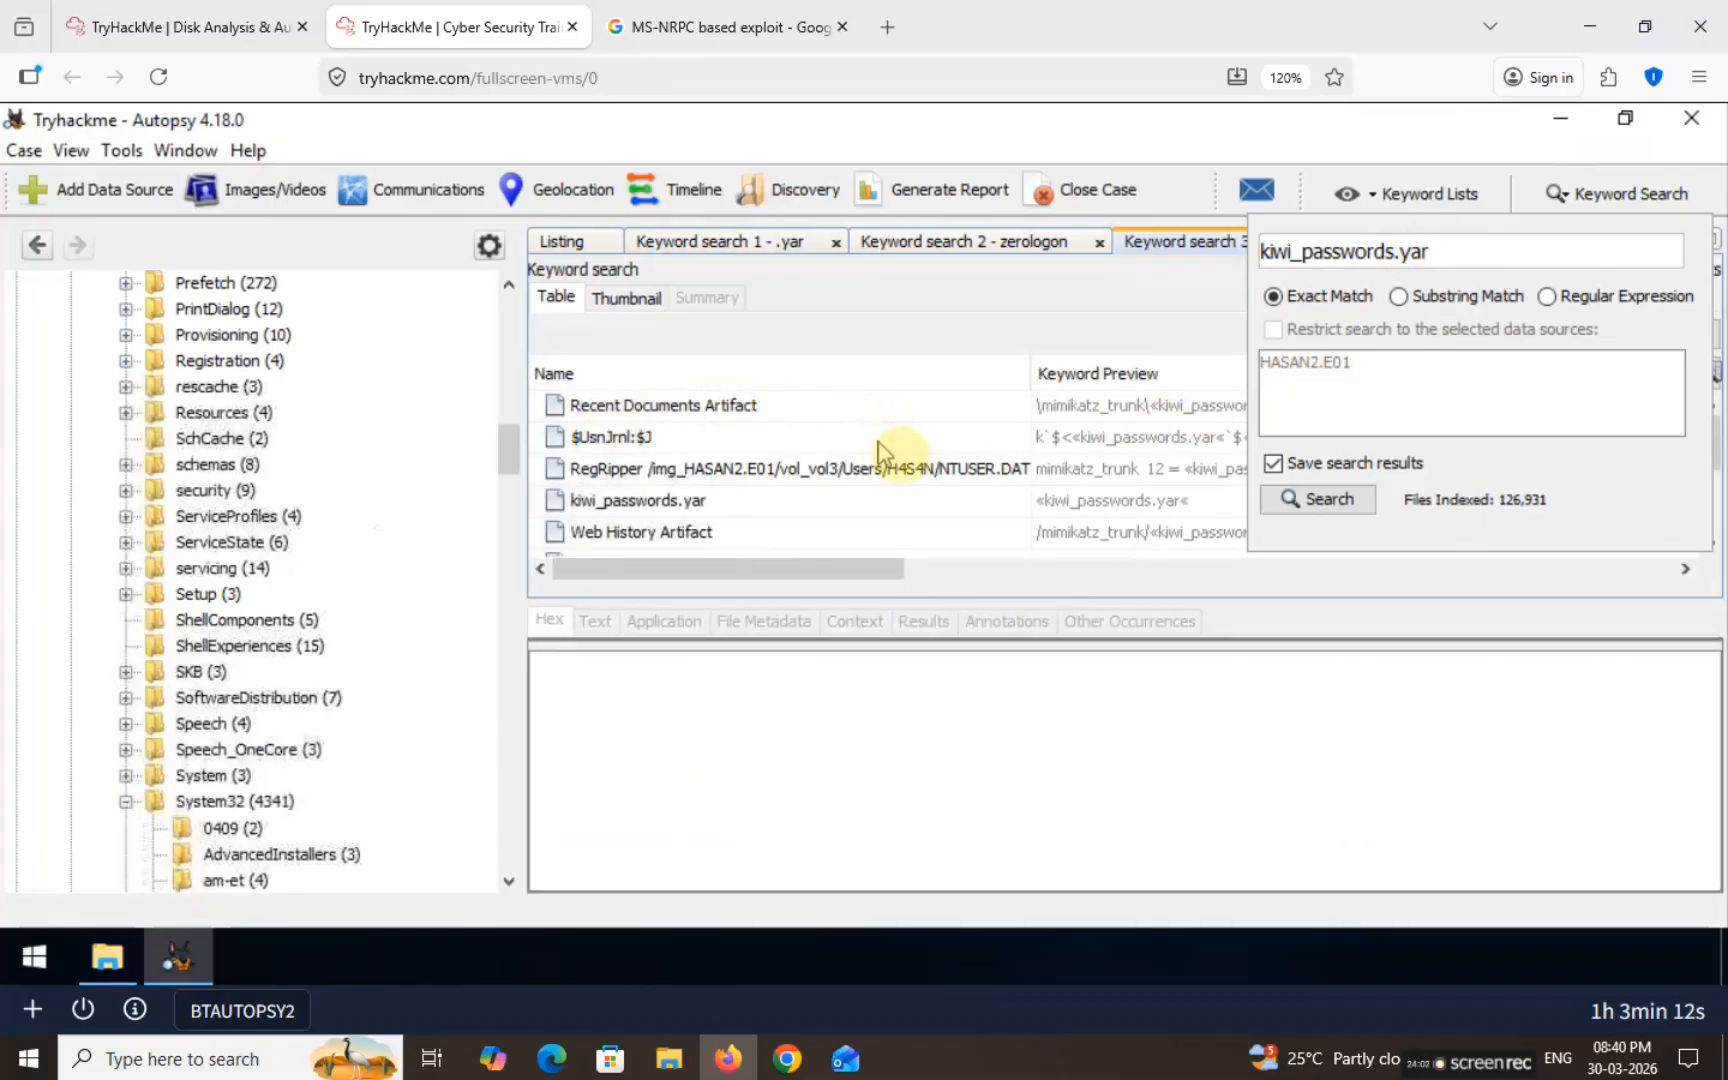
{"action": "left_click", "coordinate": [700, 500]}
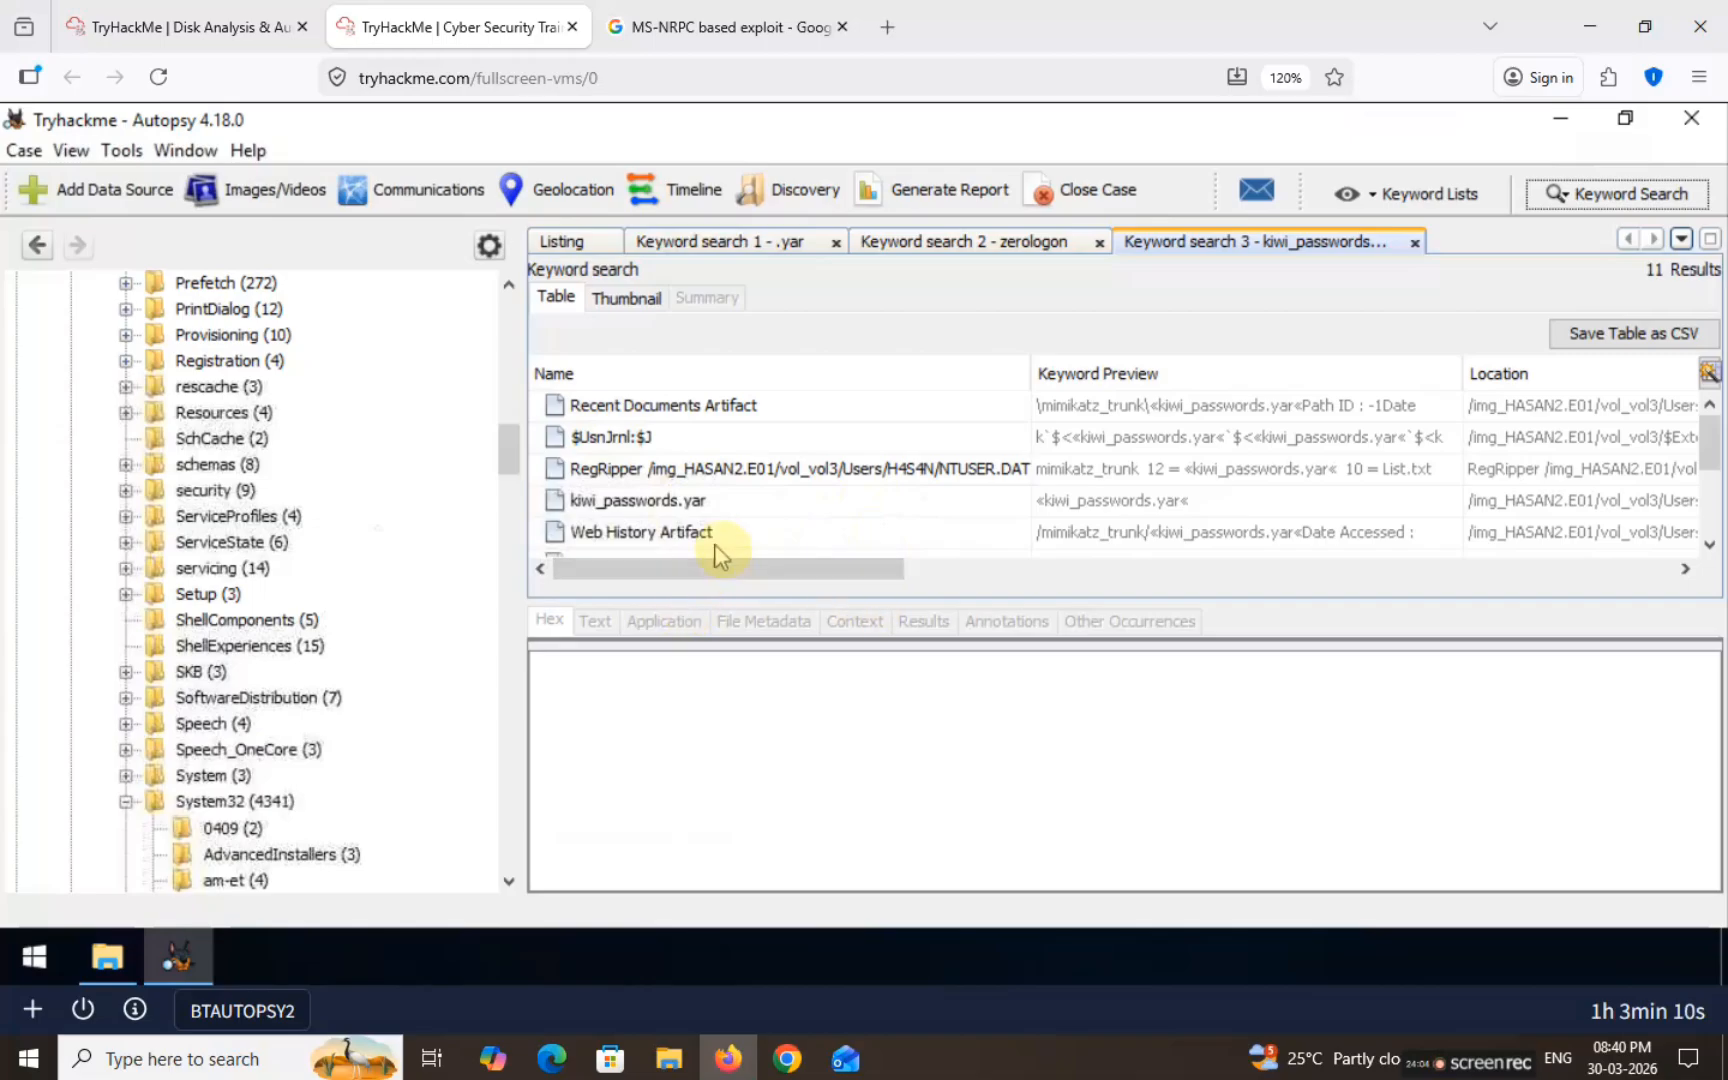
Step: Open the kiwi_passwords.yar file's text and select the lsadump rule's author value
{"action": "left_click", "coordinate": [660, 500]}
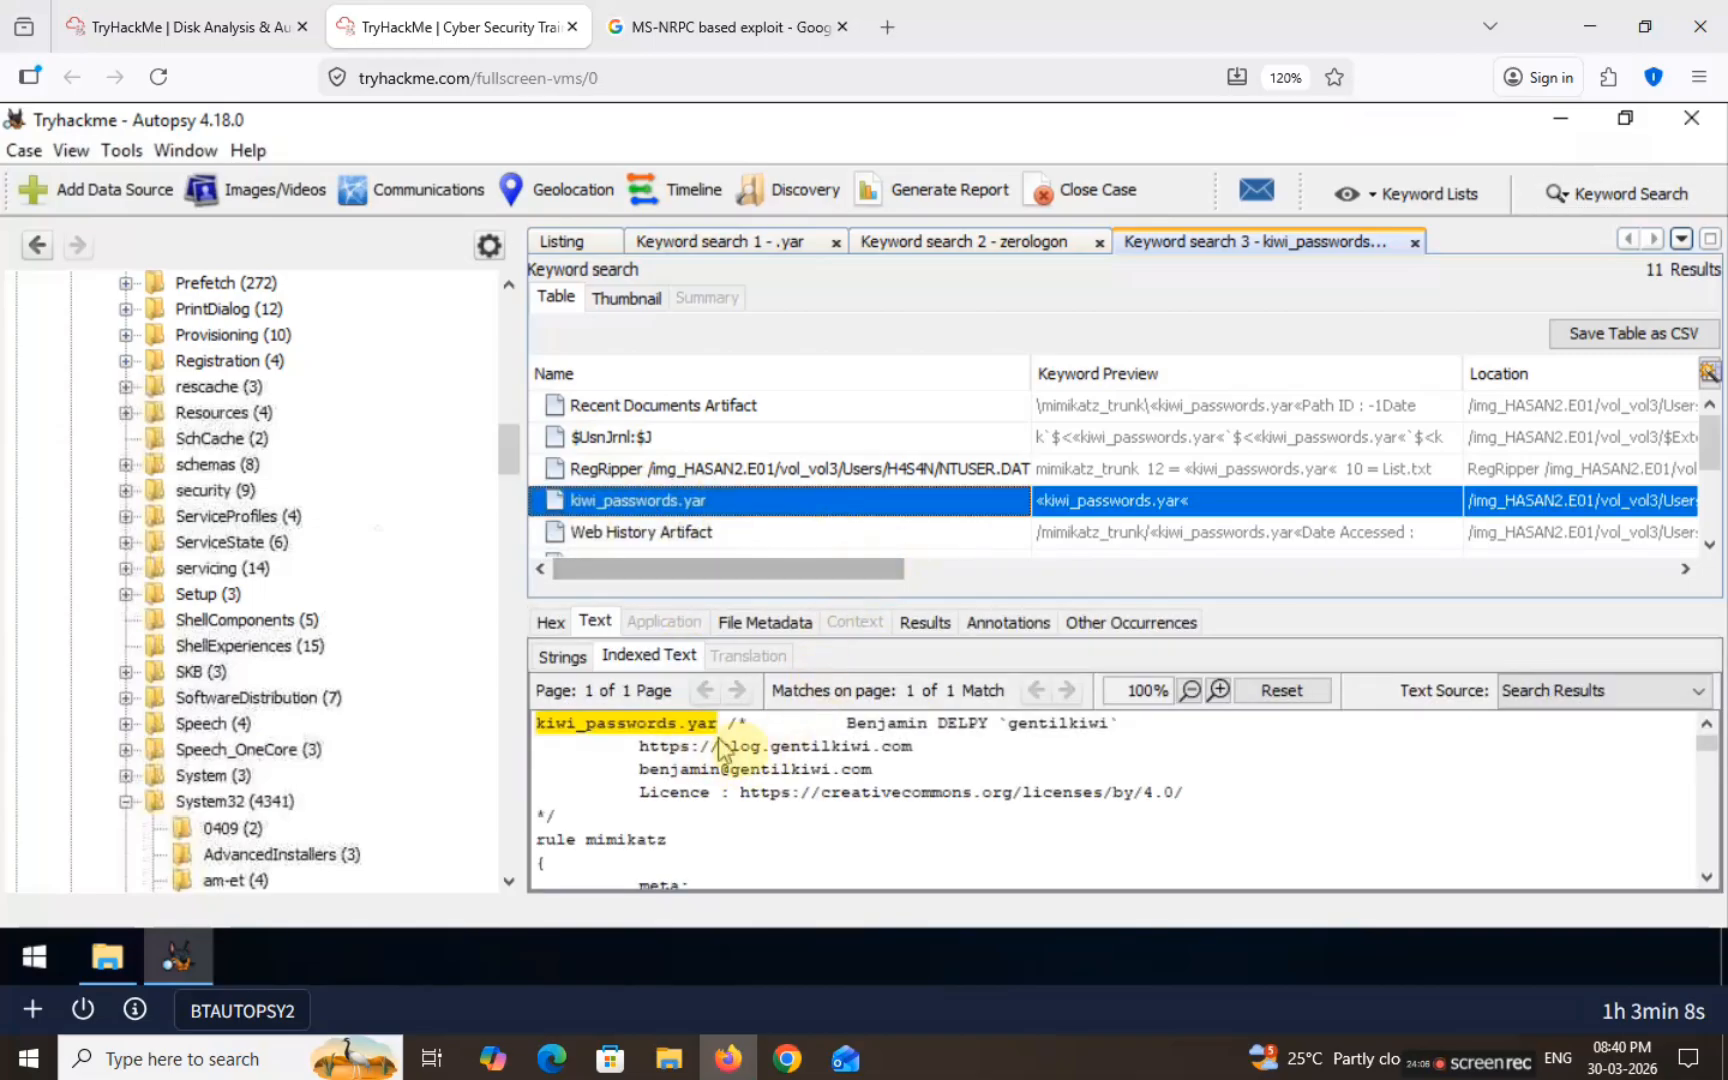
{"action": "scroll", "coordinate": [765, 805], "scroll_direction": "down", "scroll_amount": 10}
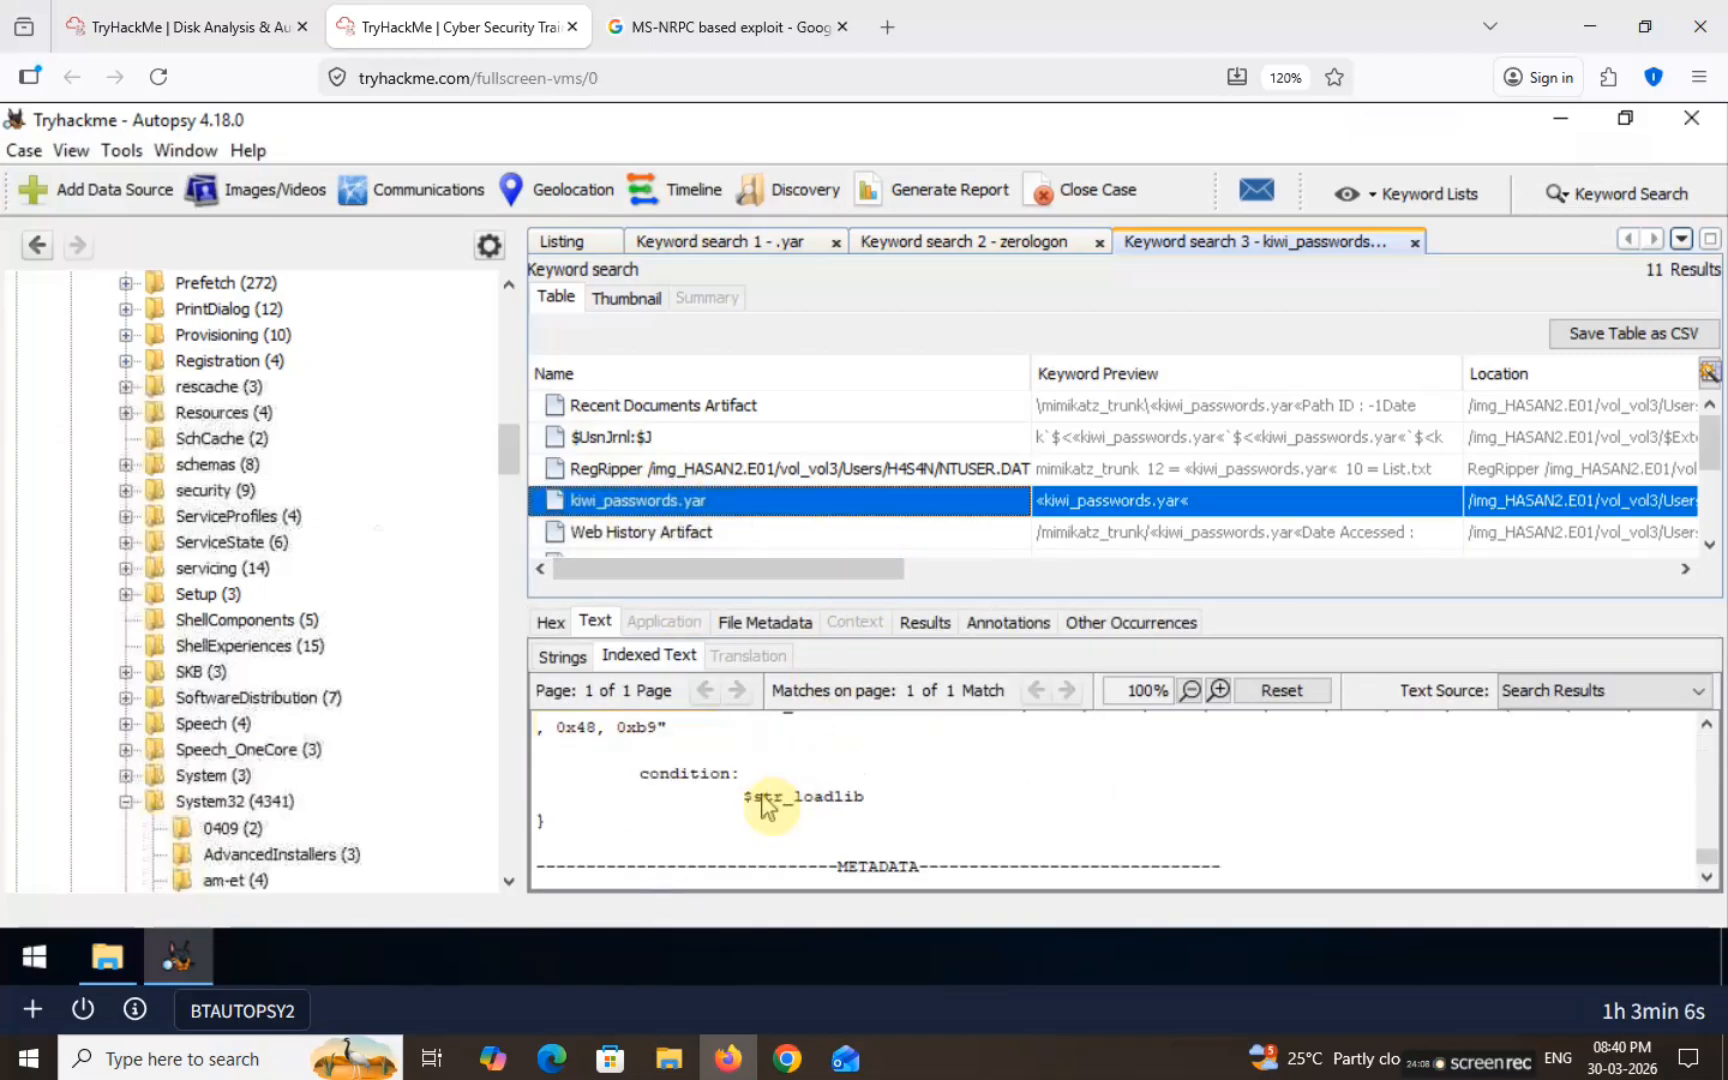
{"action": "scroll", "coordinate": [735, 810], "scroll_direction": "up", "scroll_amount": 10}
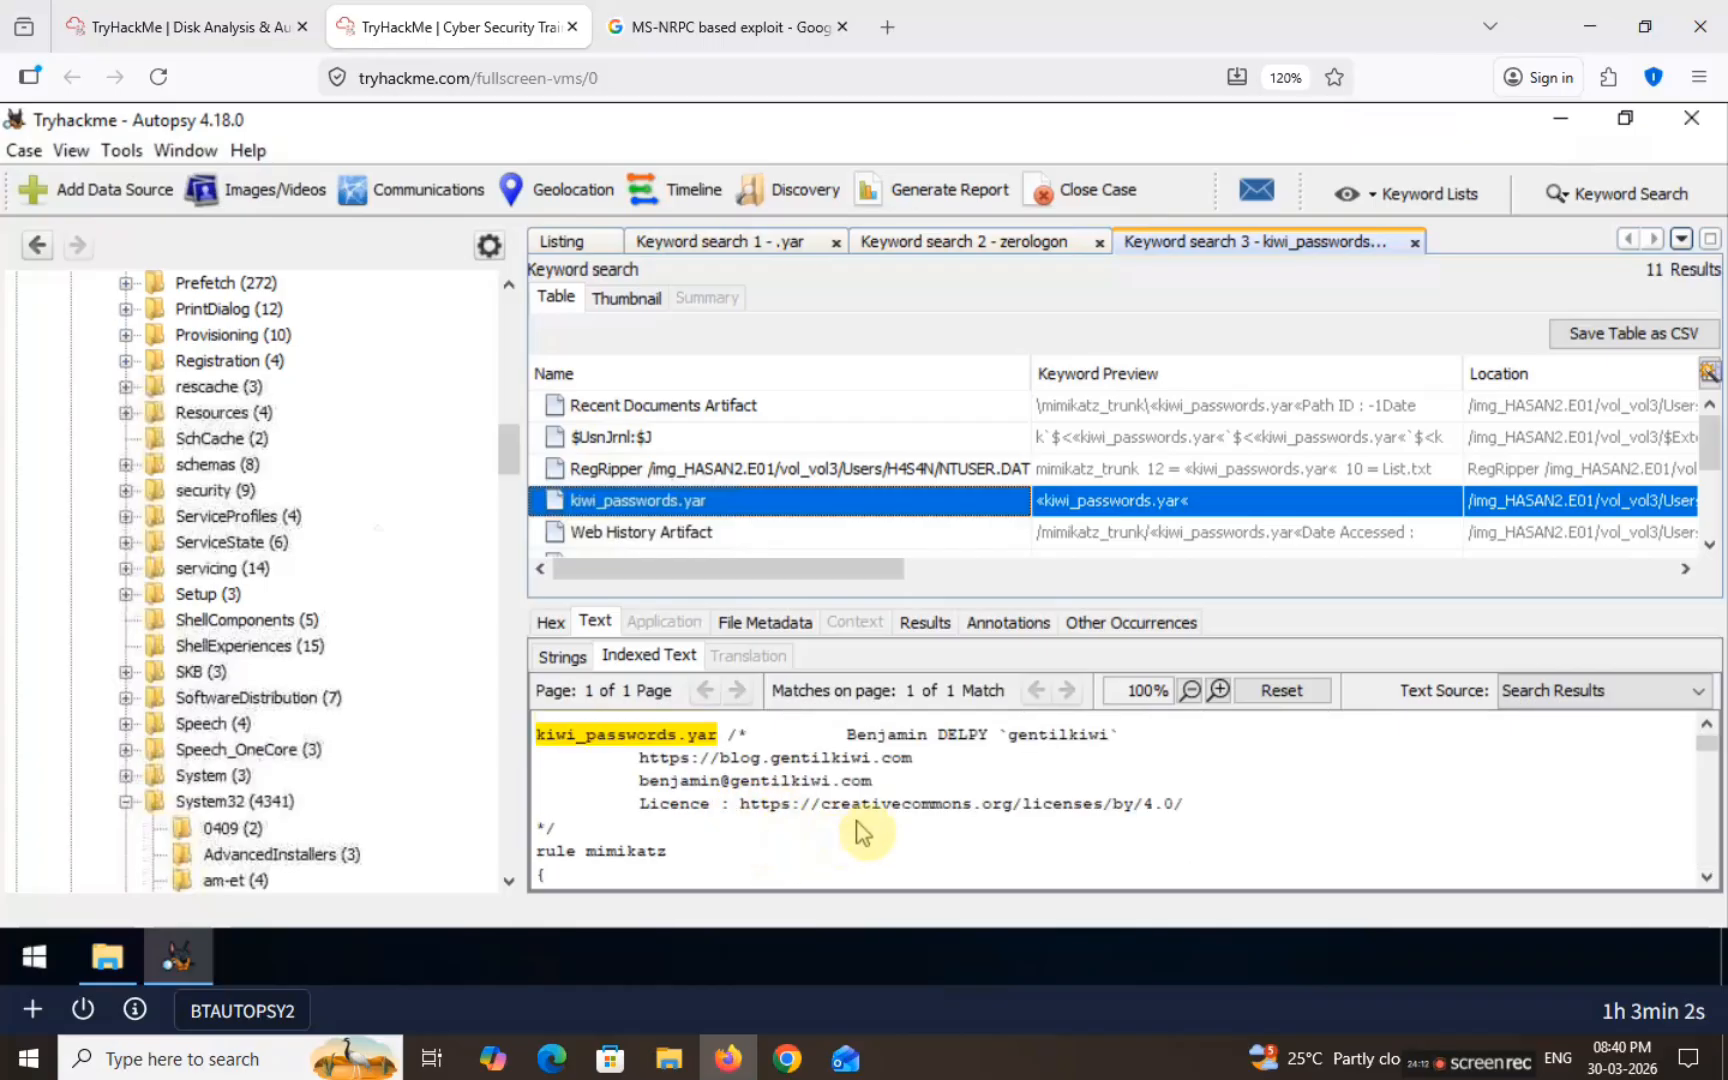
{"action": "left_click_drag", "start_coordinate": [905, 782], "coordinate": [637, 782]}
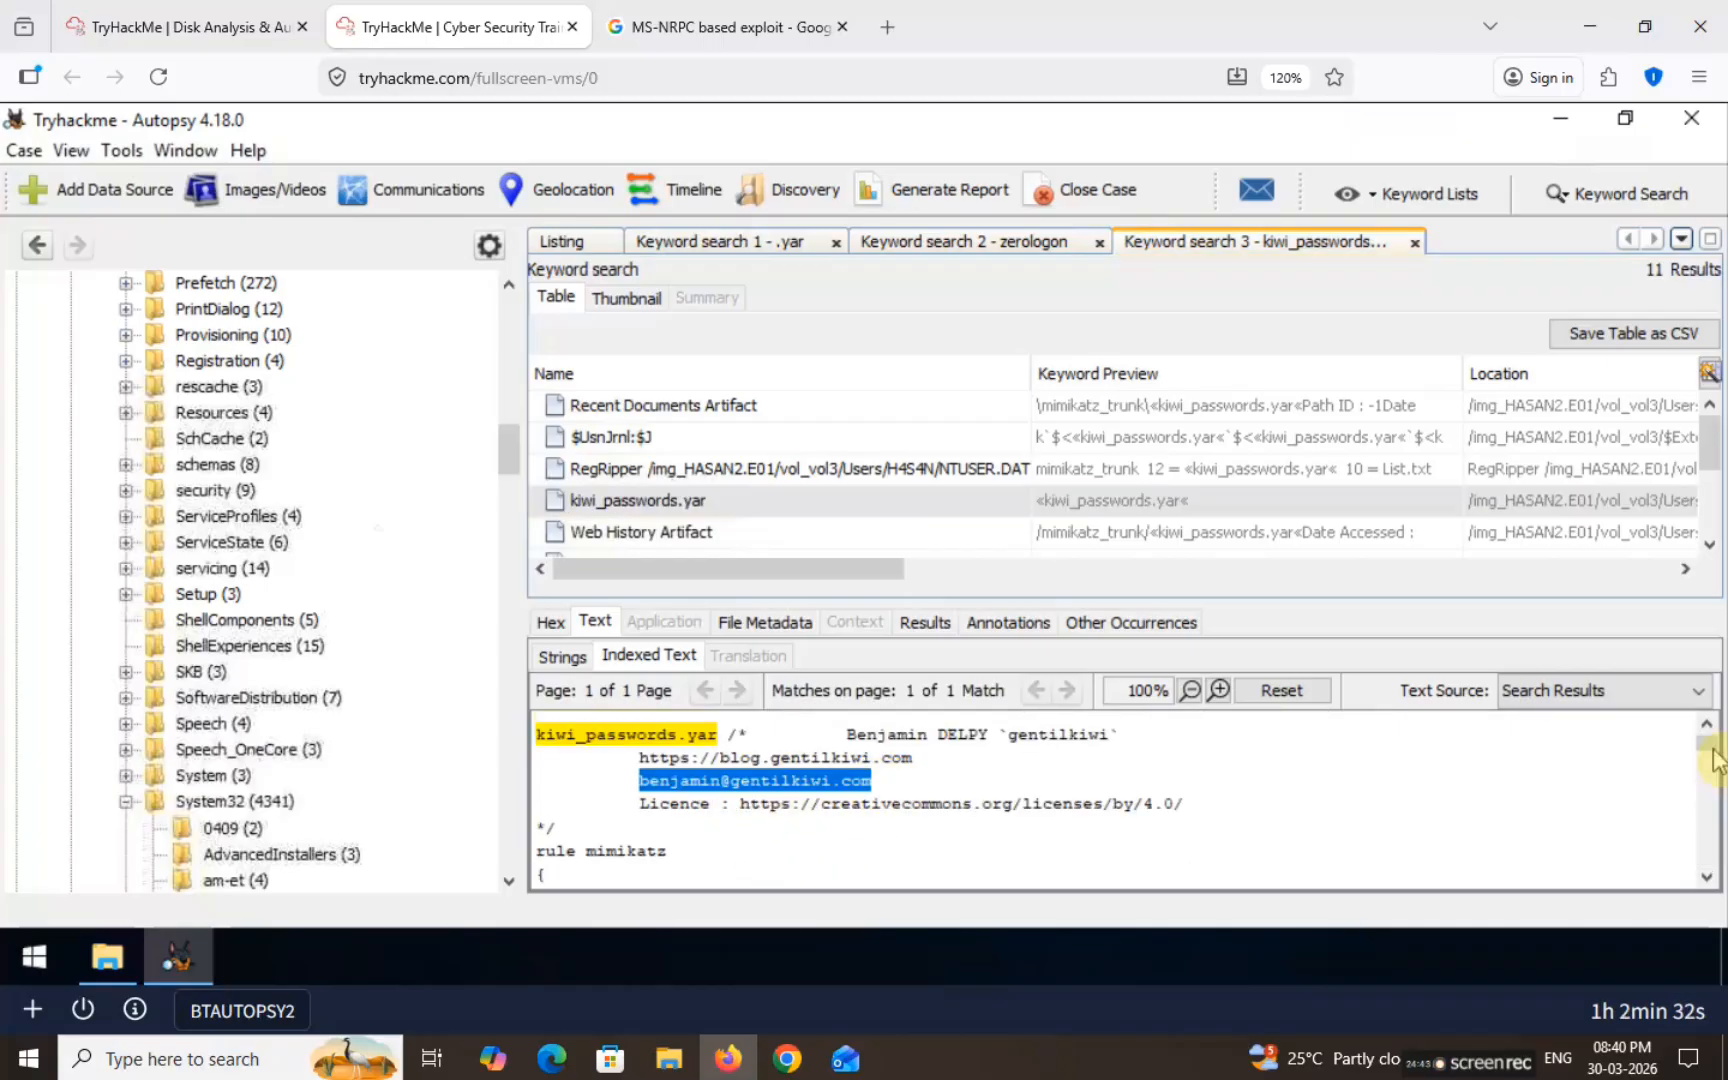
{"action": "left_click_drag", "start_coordinate": [1706, 742], "coordinate": [1709, 828]}
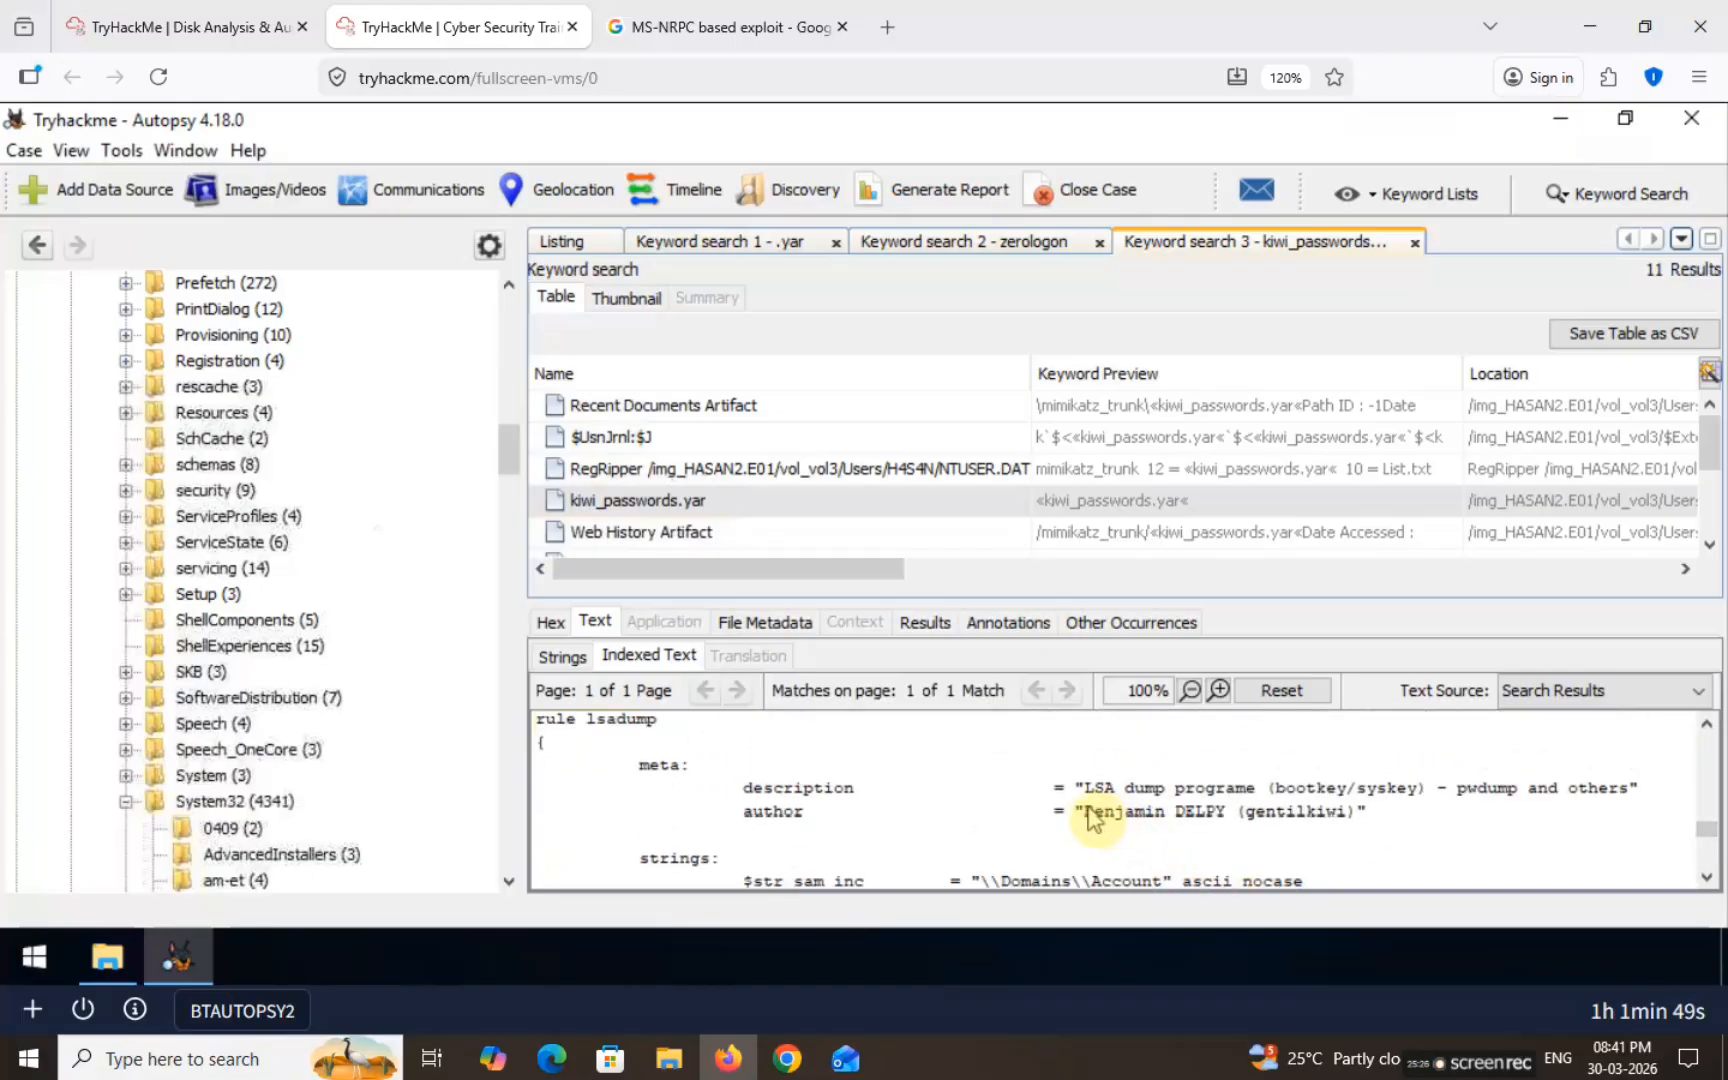
{"action": "left_click_drag", "start_coordinate": [1082, 812], "coordinate": [1320, 820]}
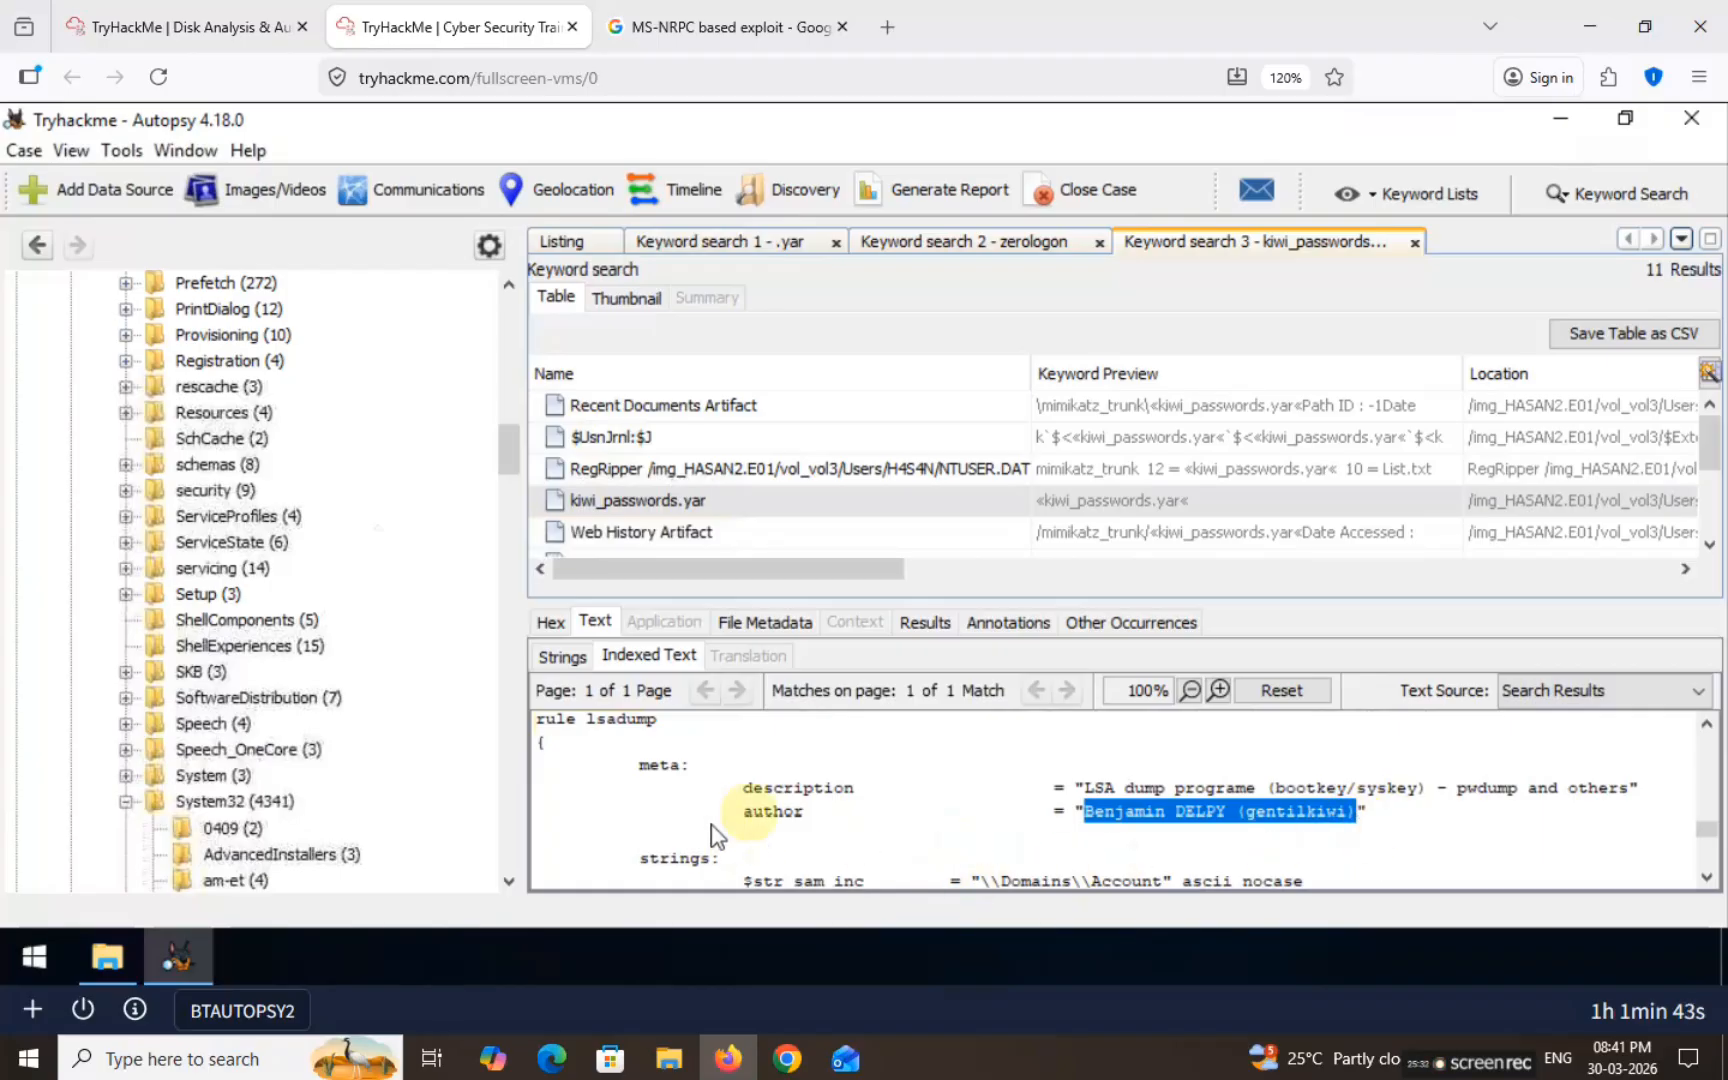
{"action": "left_click", "coordinate": [225, 27]}
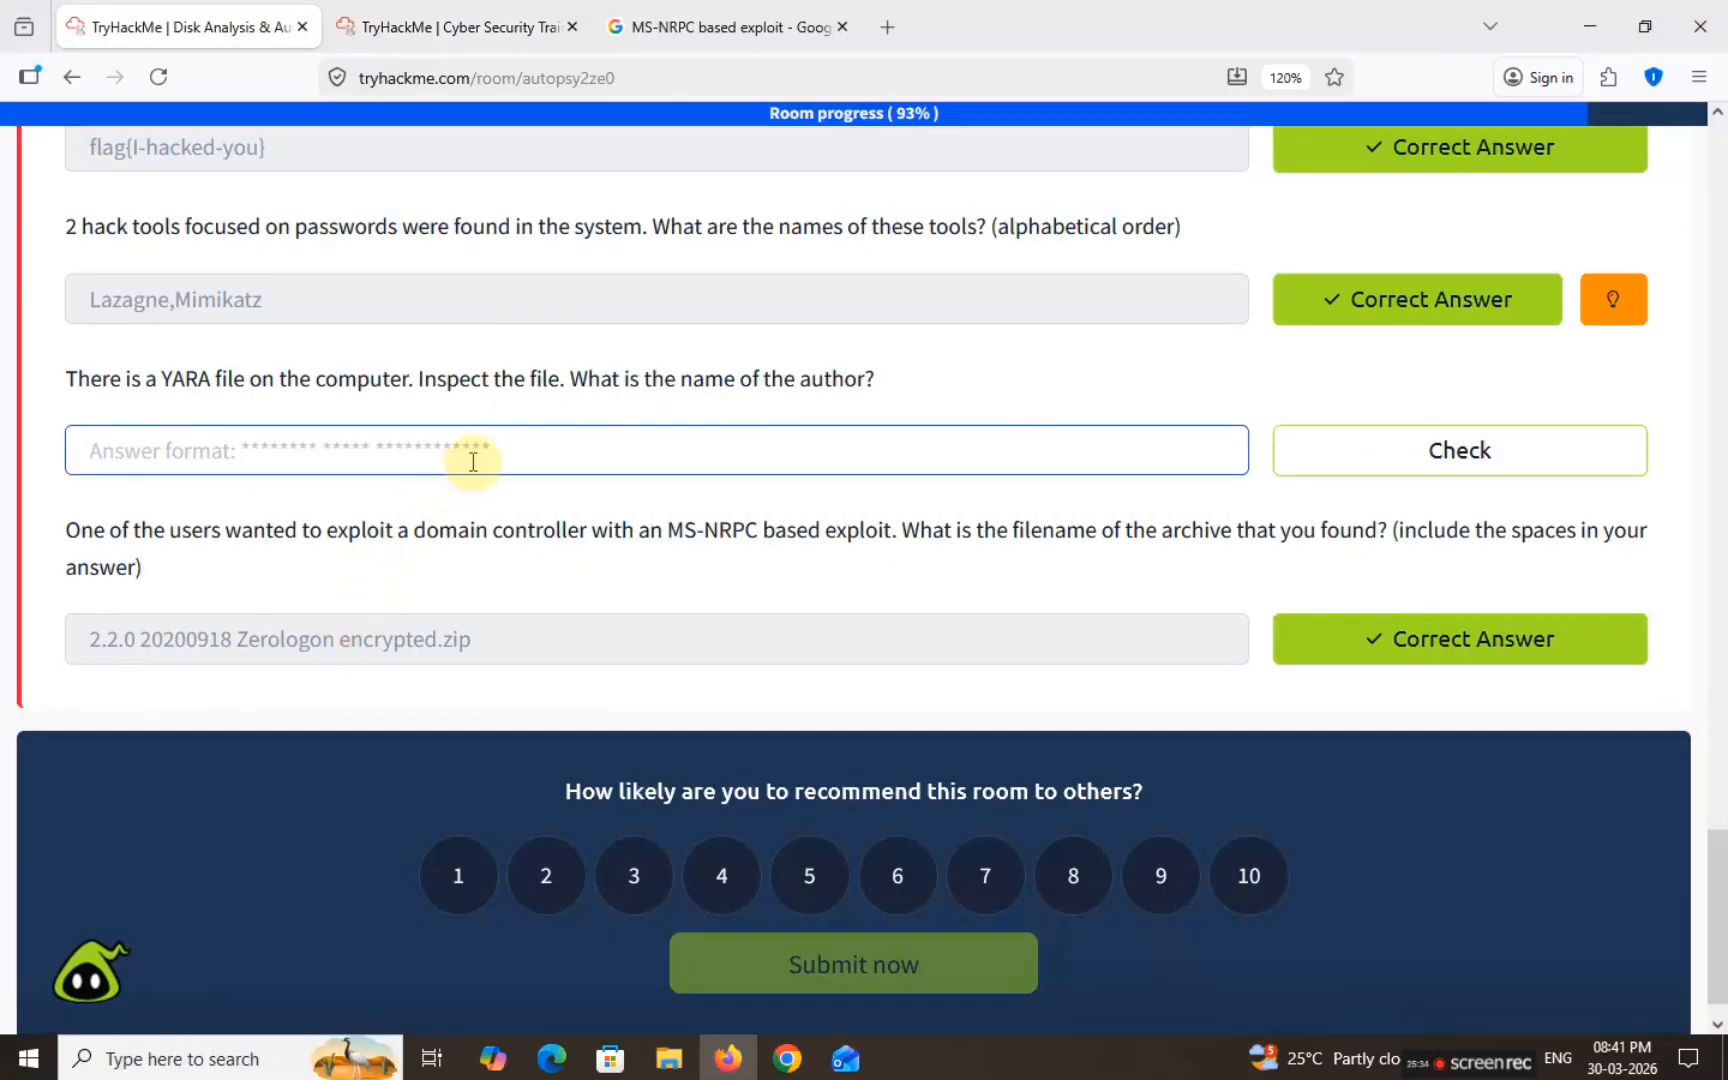
Step: Submit the copied YARA author name as the final answer, completing the room
{"action": "type", "text": "Benjamin DELPY (gentilkiwi)"}
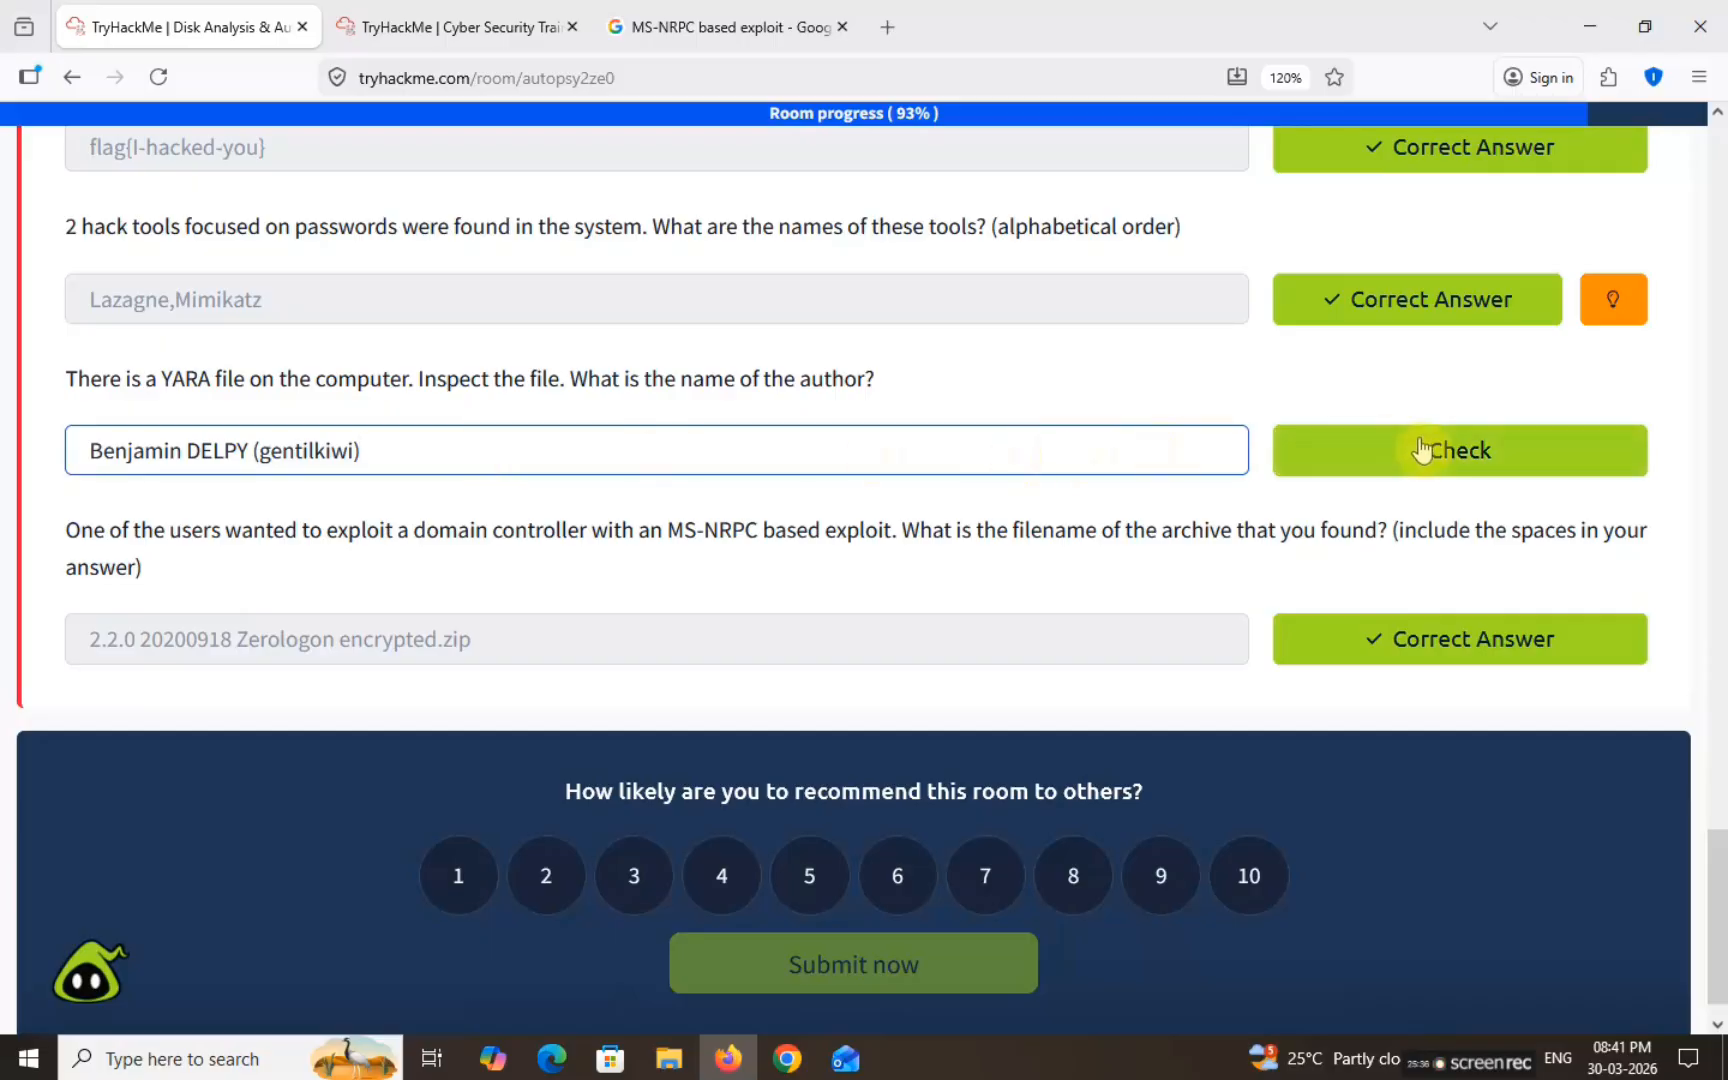
{"action": "left_click", "coordinate": [1410, 446]}
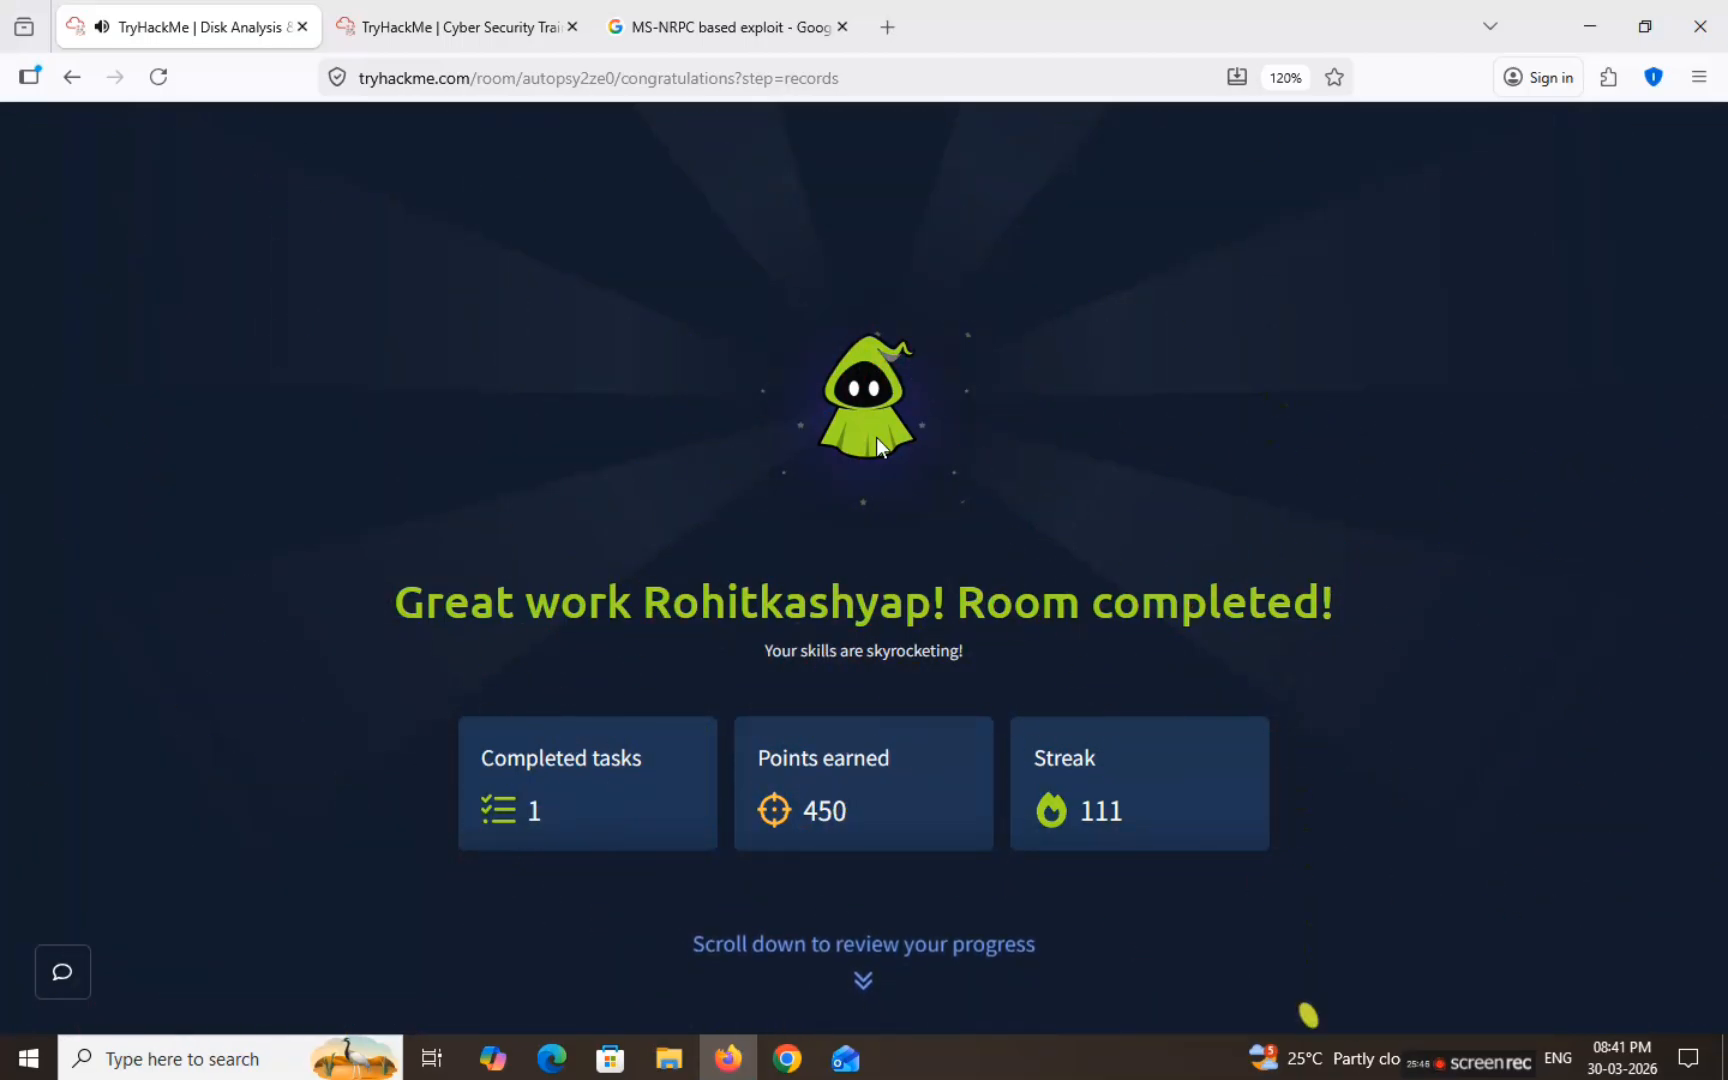
{"action": "scroll", "coordinate": [876, 437], "scroll_direction": "down", "scroll_amount": 1}
{"action": "scroll", "coordinate": [876, 437], "scroll_direction": "down", "scroll_amount": 5}
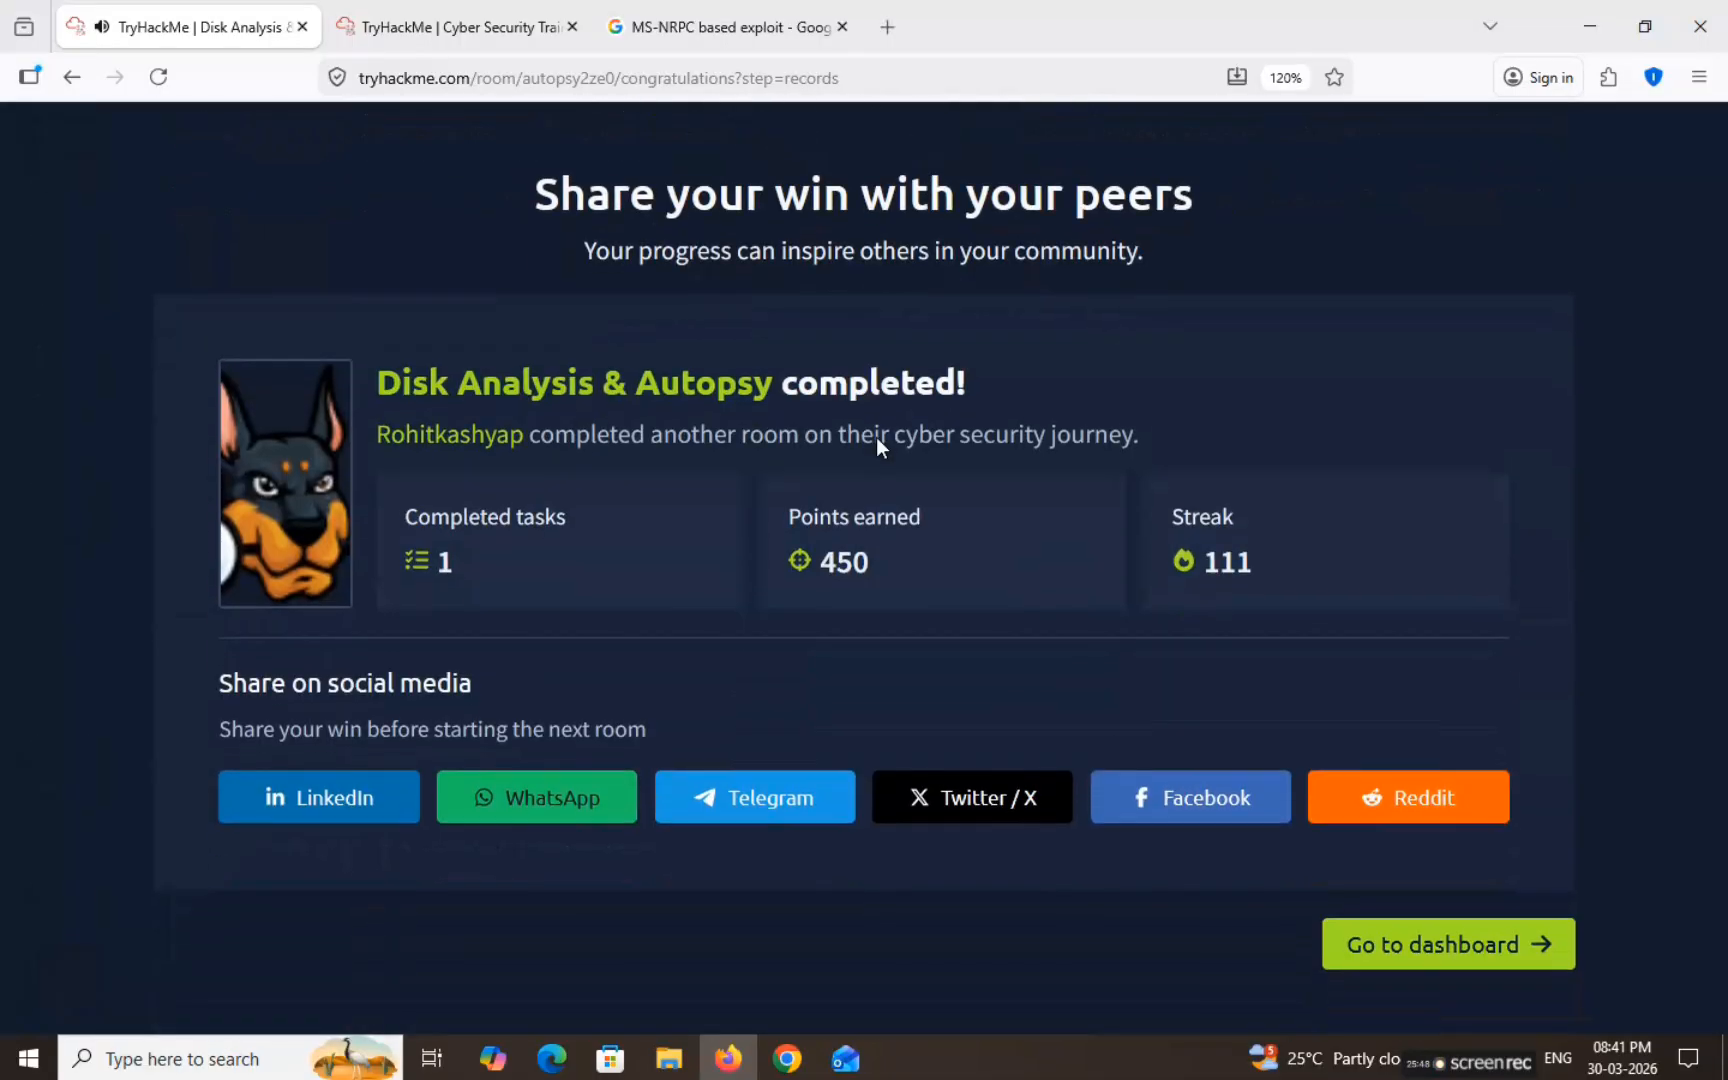
{"action": "left_click", "coordinate": [886, 440]}
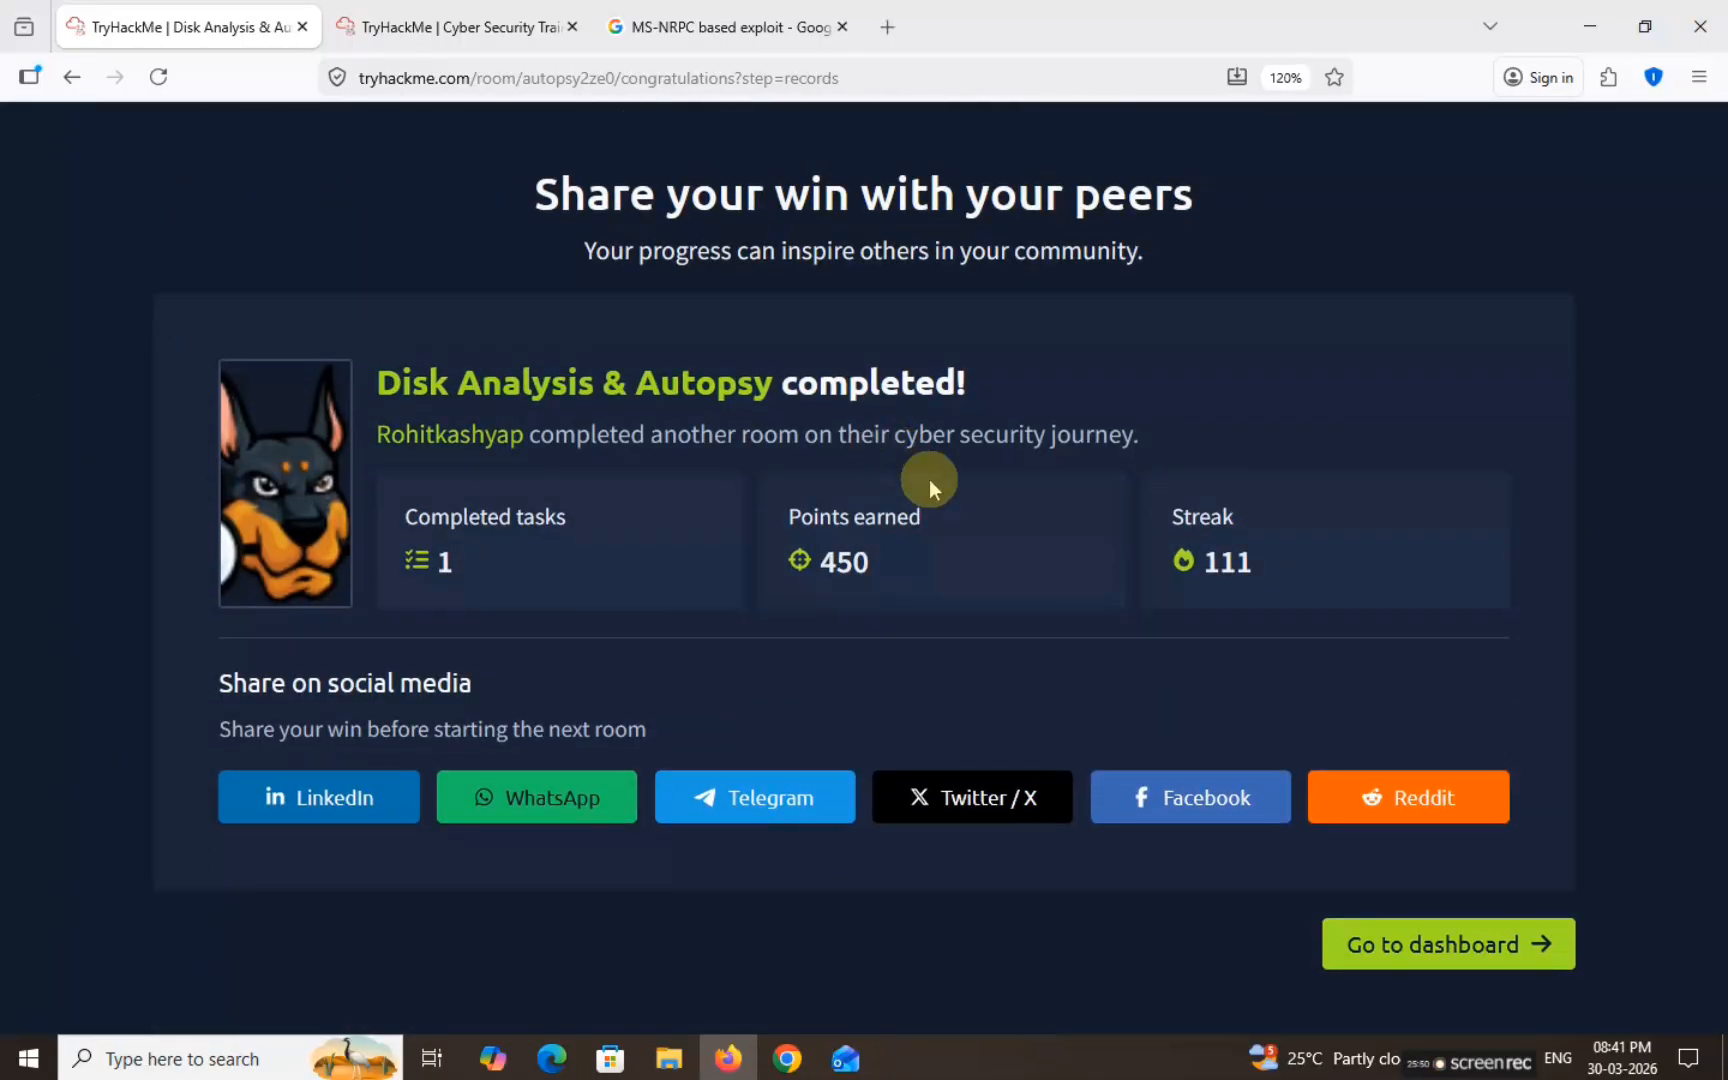